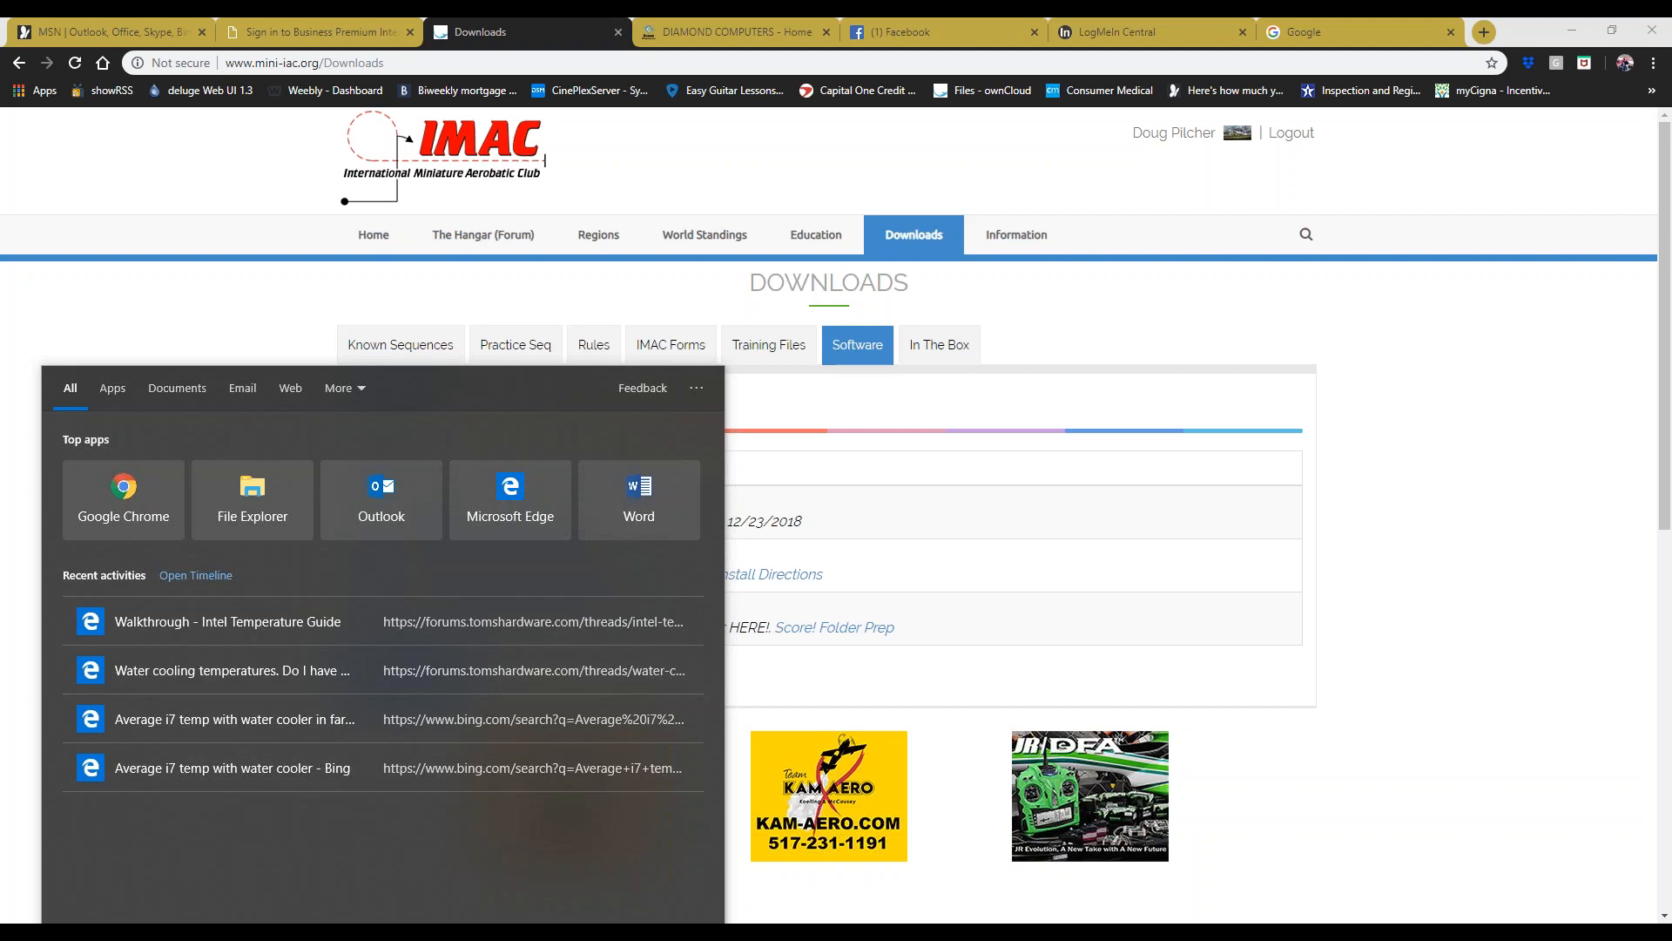
# - Open Control Panel from a 'control' search and list installed programs under Uninstall a program
pyautogui.write('control')
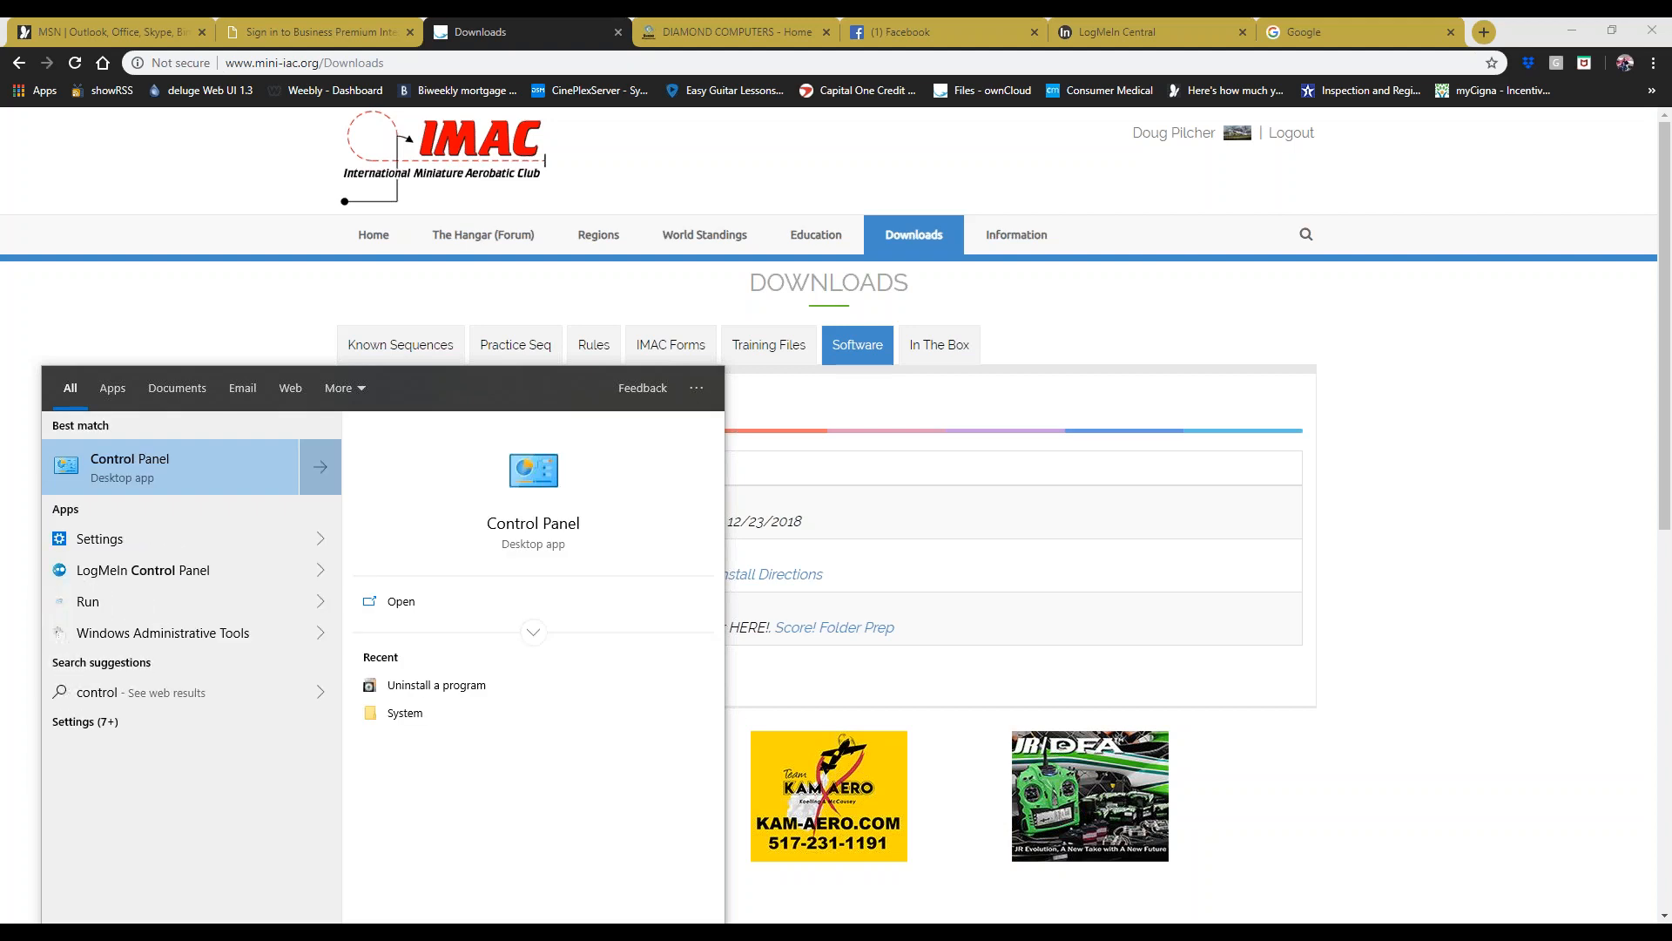
pyautogui.press('Return')
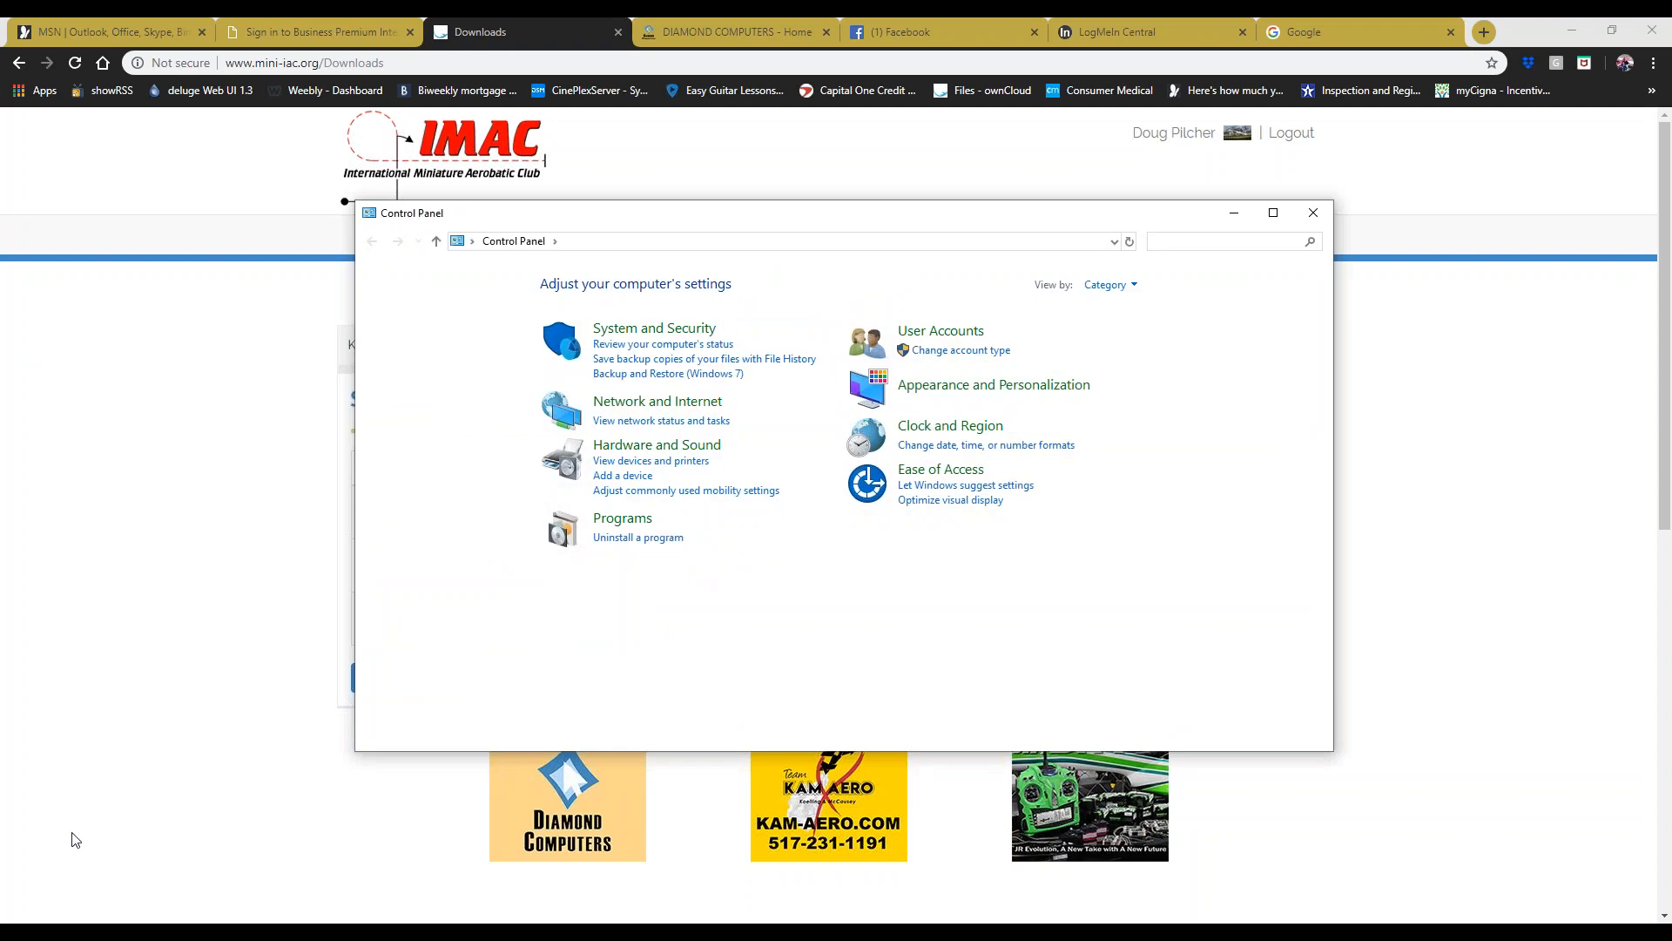
pyautogui.click(87, 936)
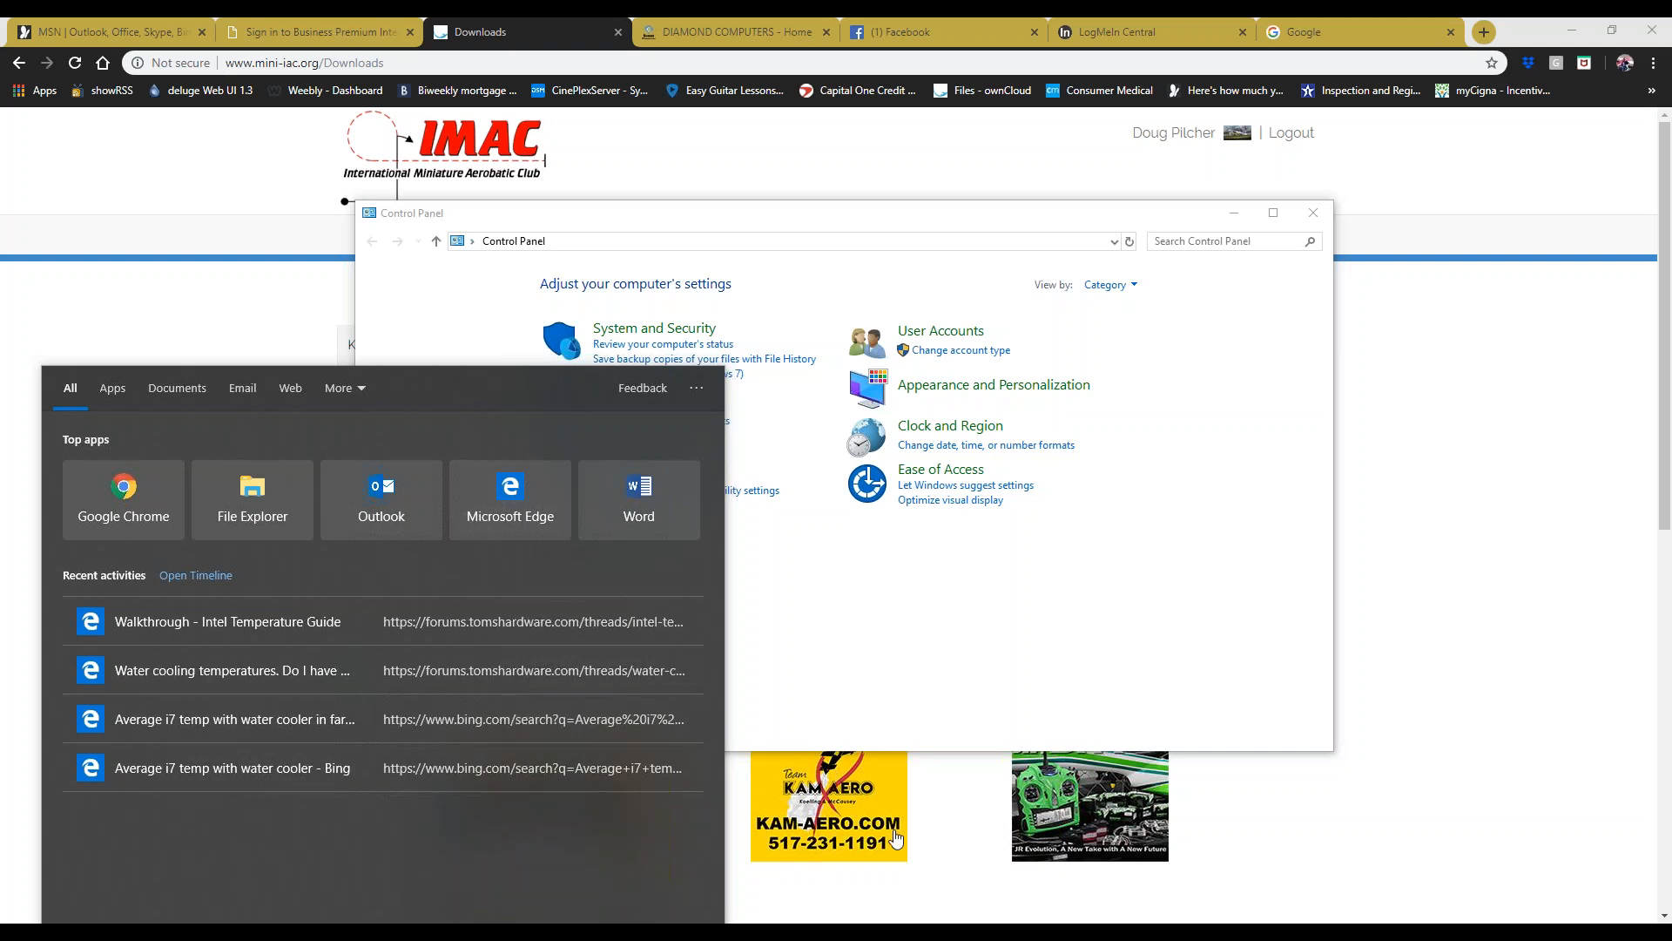
pyautogui.click(838, 660)
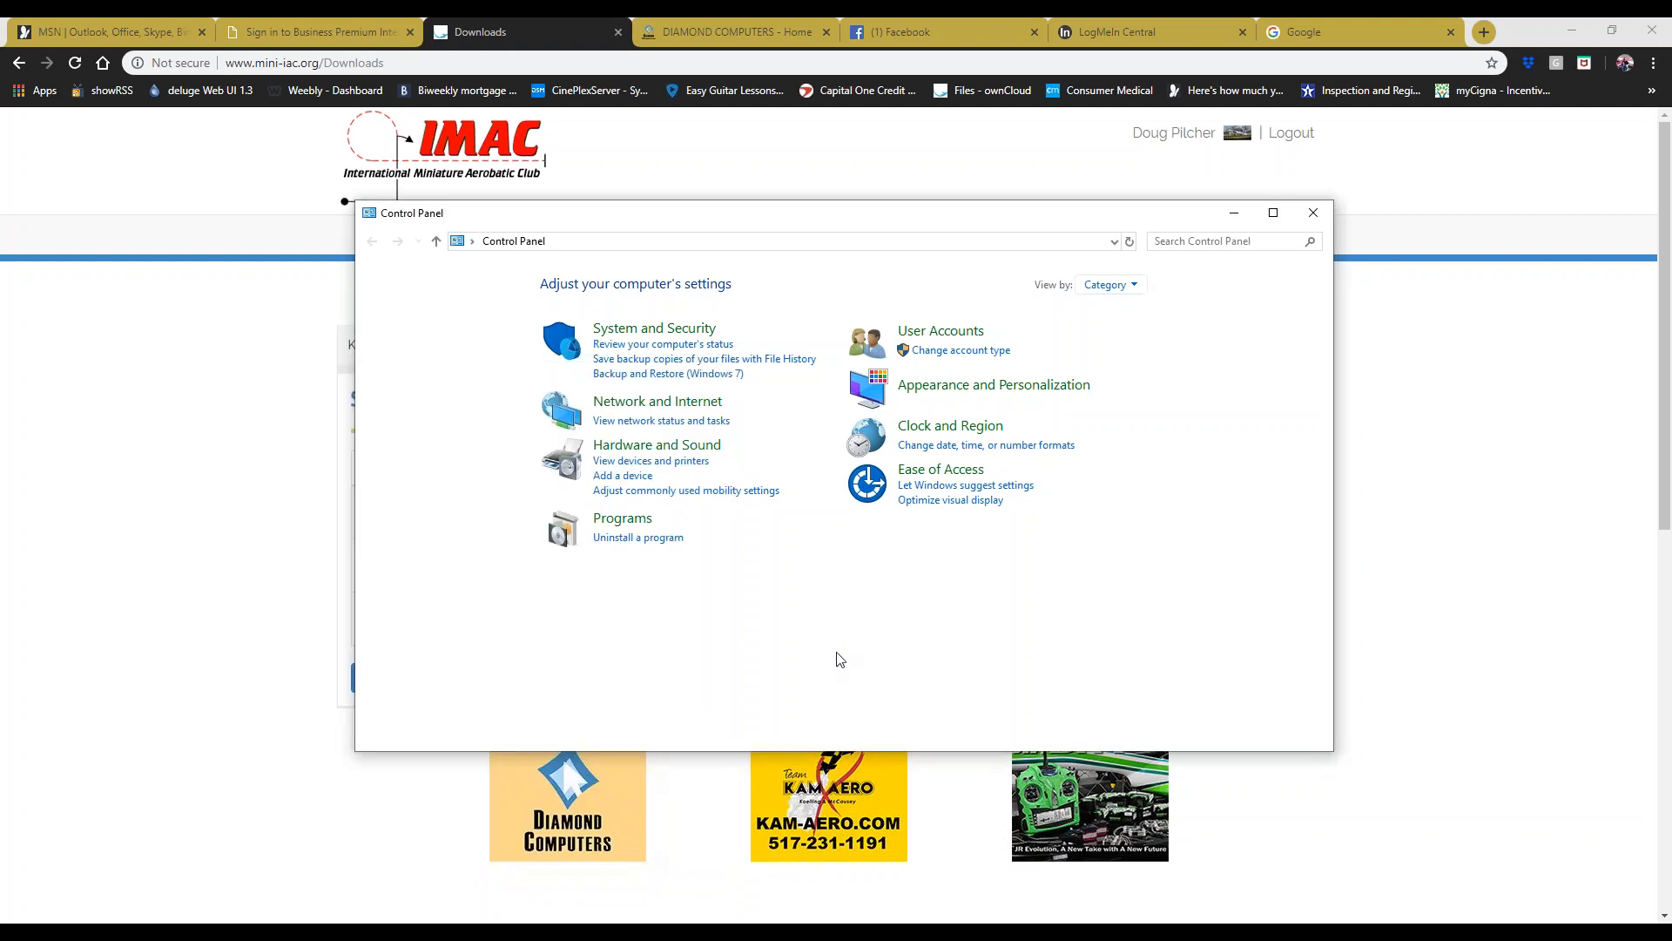
pyautogui.click(649, 540)
pyautogui.scroll(-3, 631, 520)
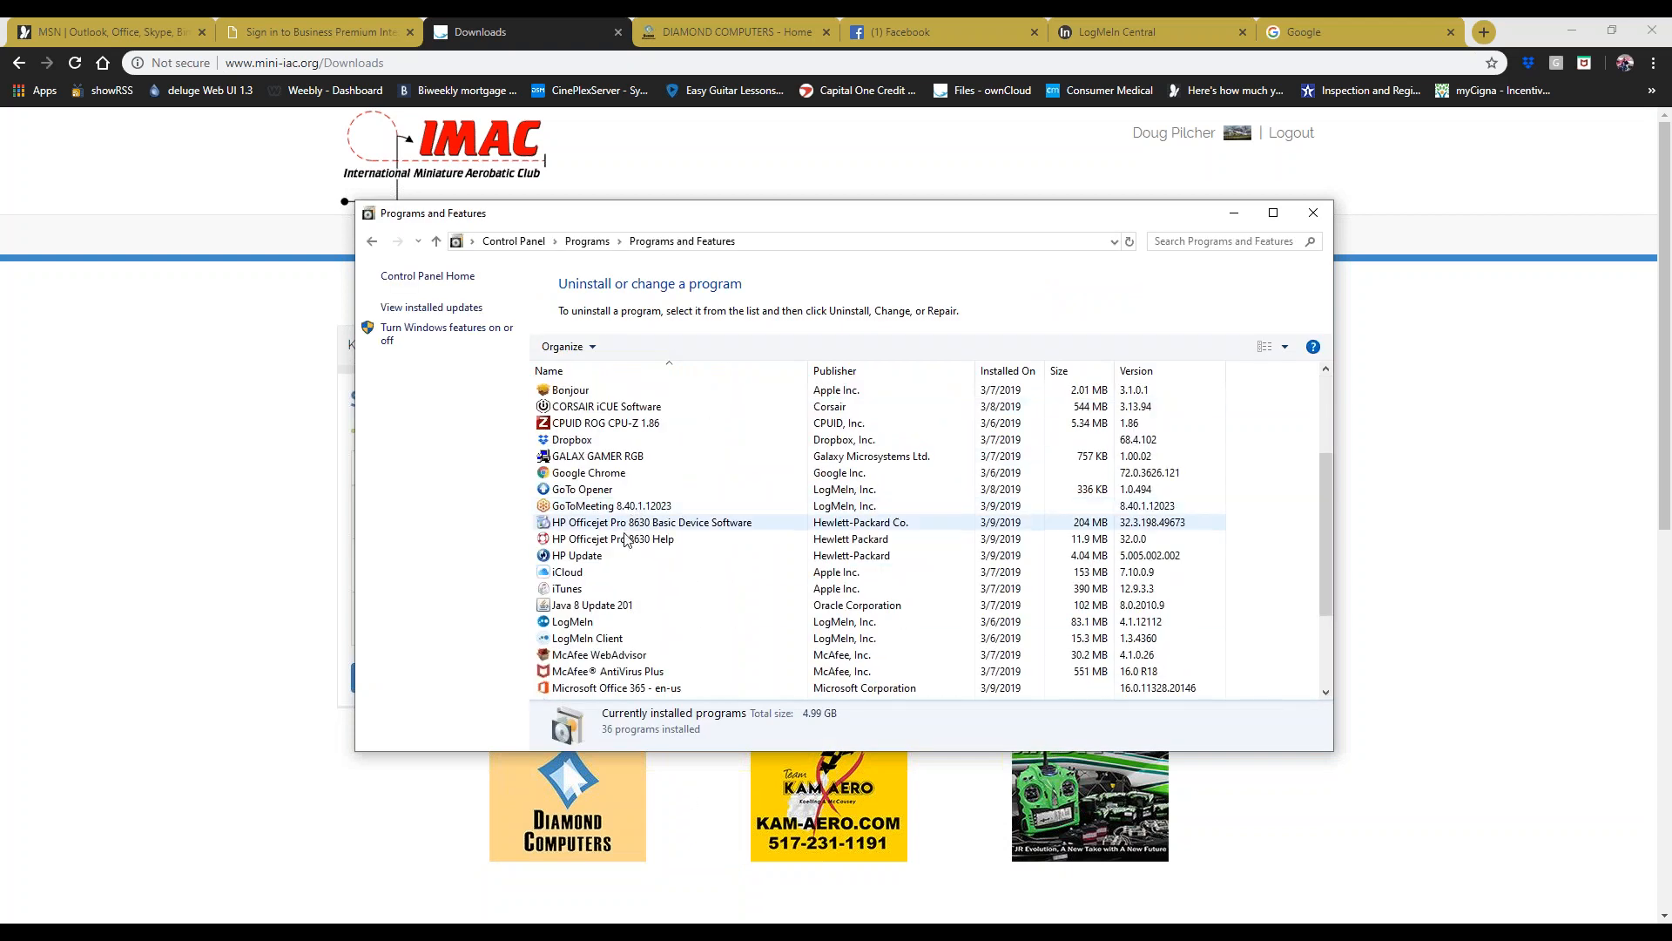
# - Uninstall Java 8 Update 201, confirm with Yes, and close Programs and Features
pyautogui.click(586, 608)
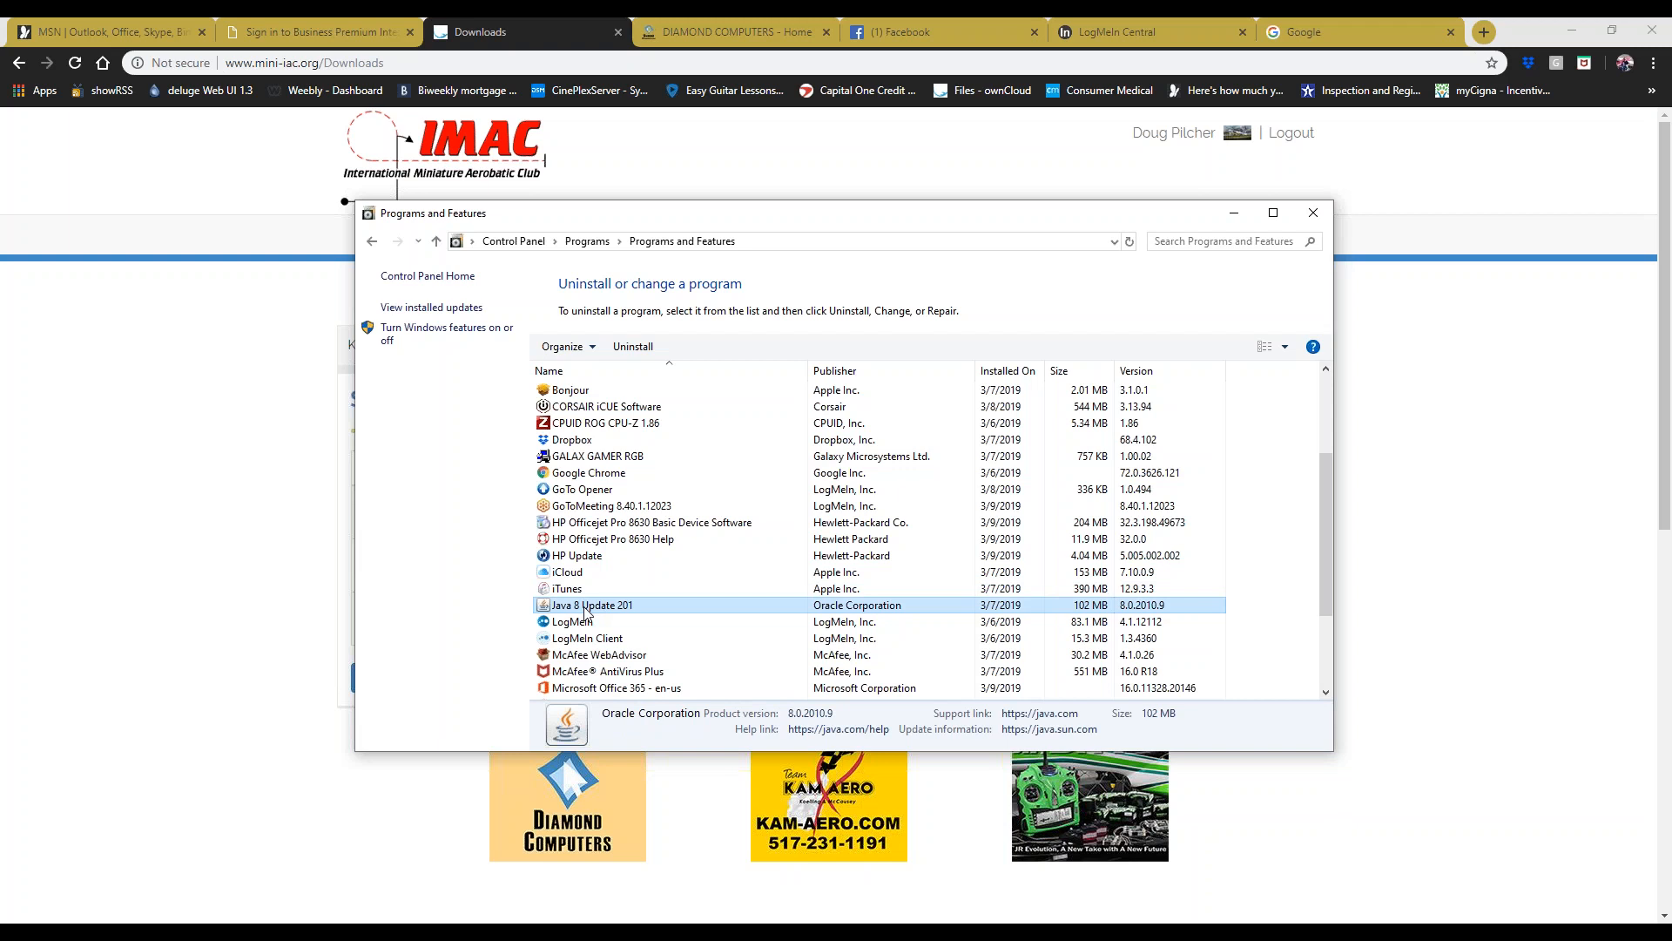
pyautogui.click(627, 351)
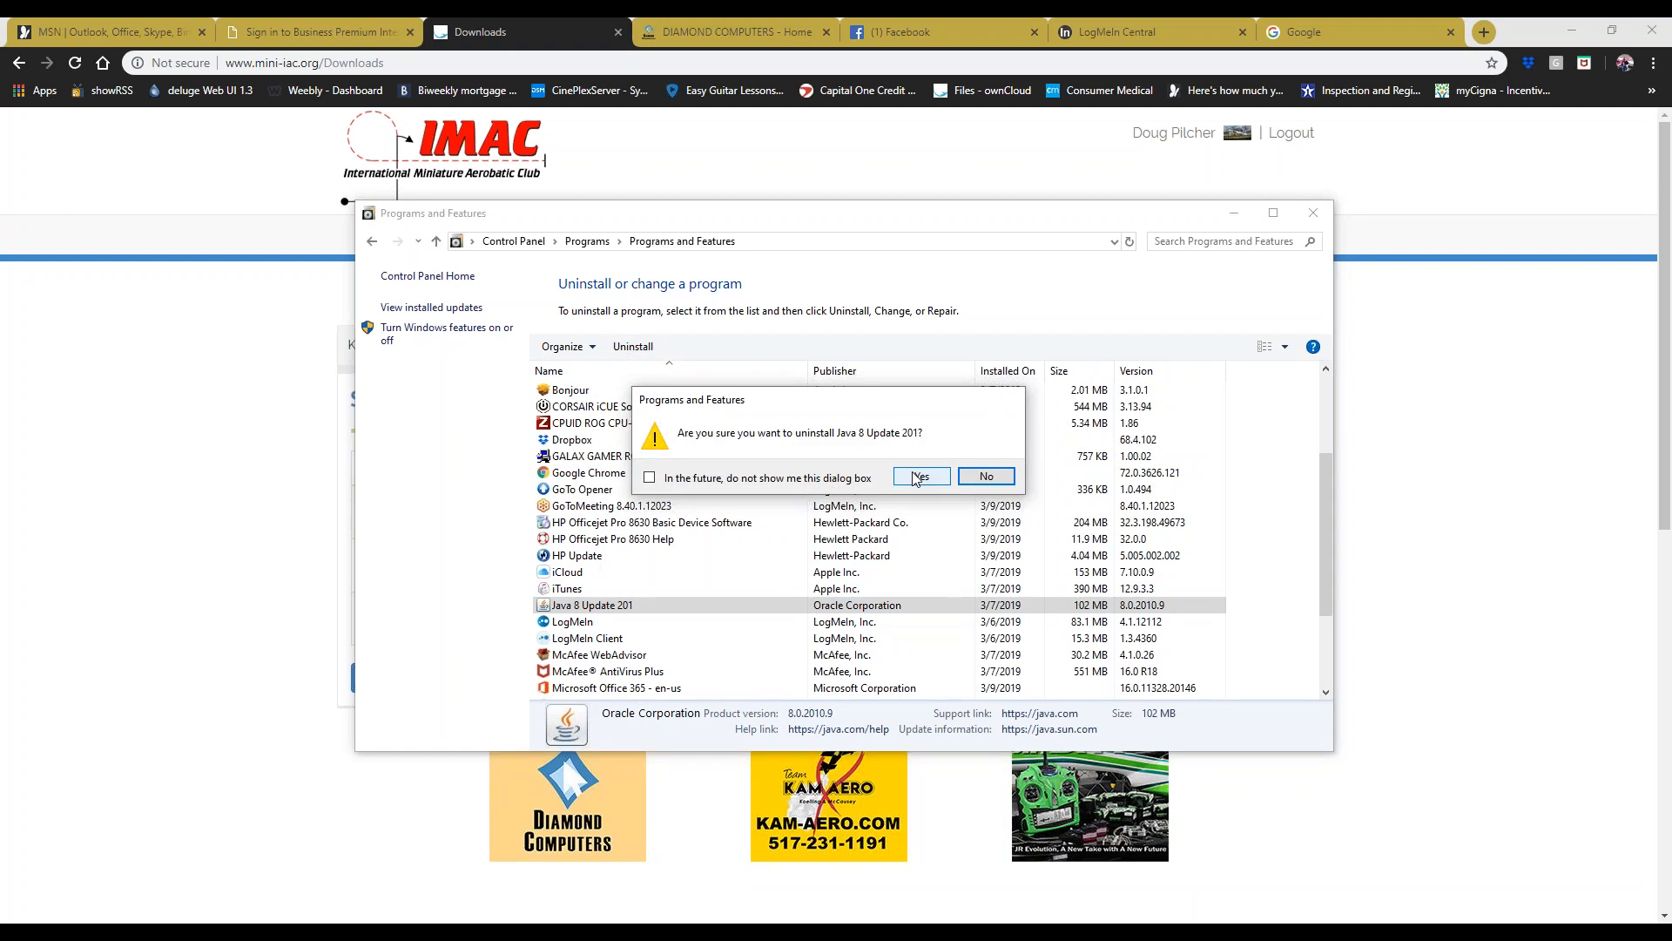
pyautogui.click(918, 477)
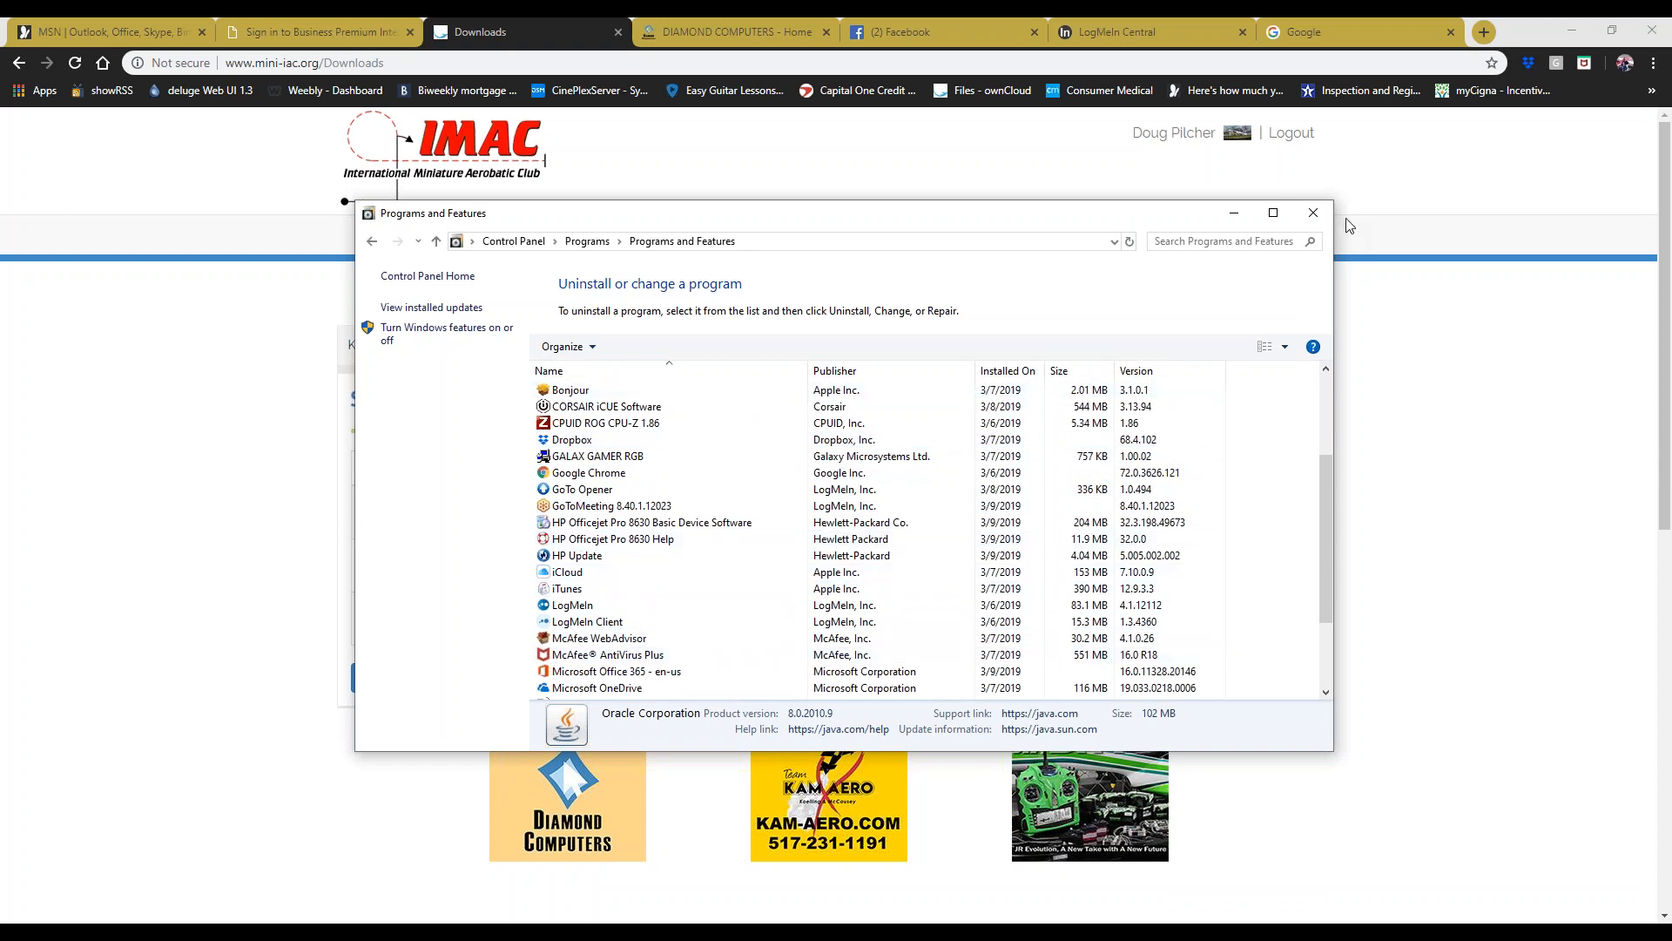
pyautogui.click(1313, 213)
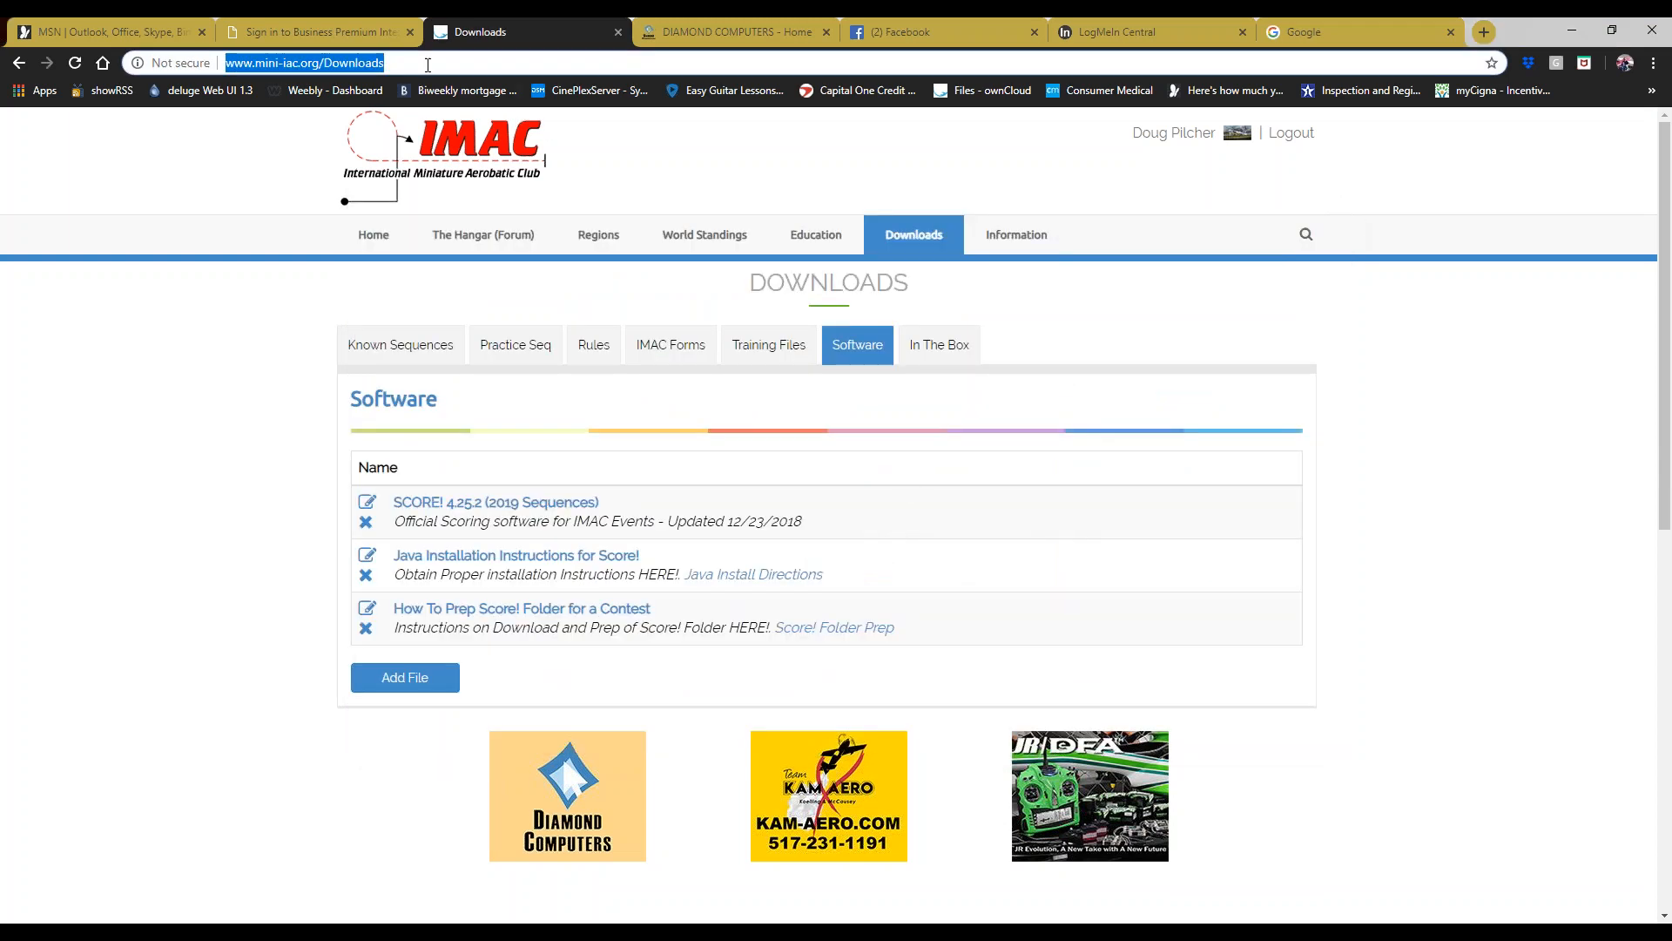
# - Replace the MSN page in Chrome with google.com
pyautogui.click(165, 30)
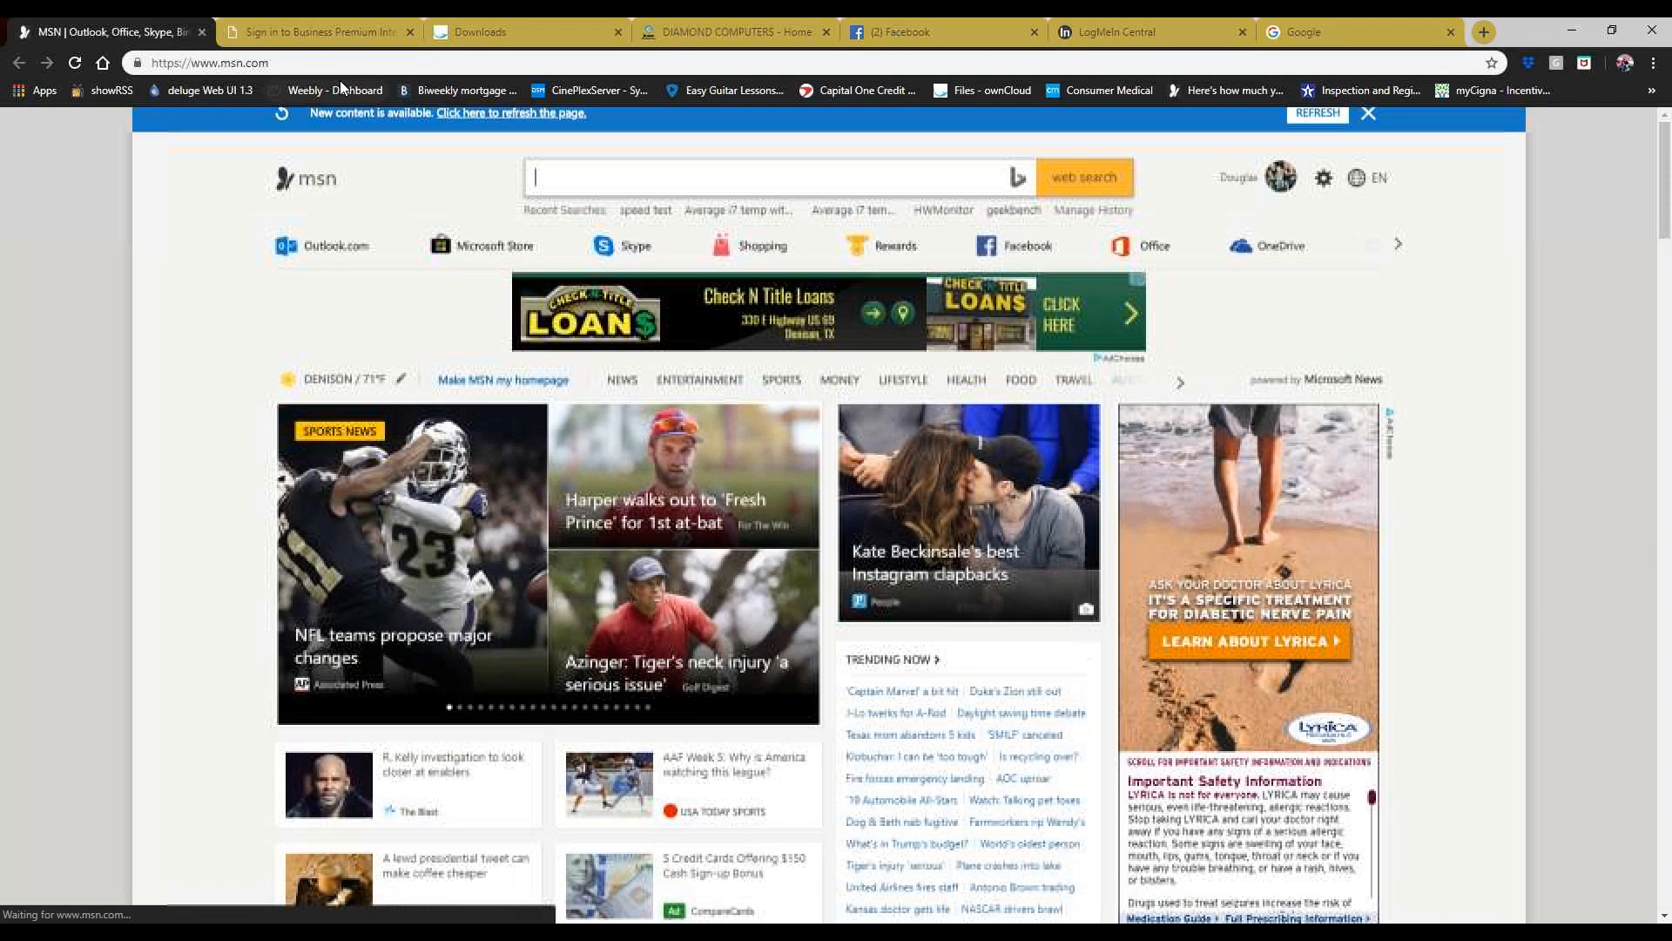
pyautogui.click(347, 68)
pyautogui.write('google.c')
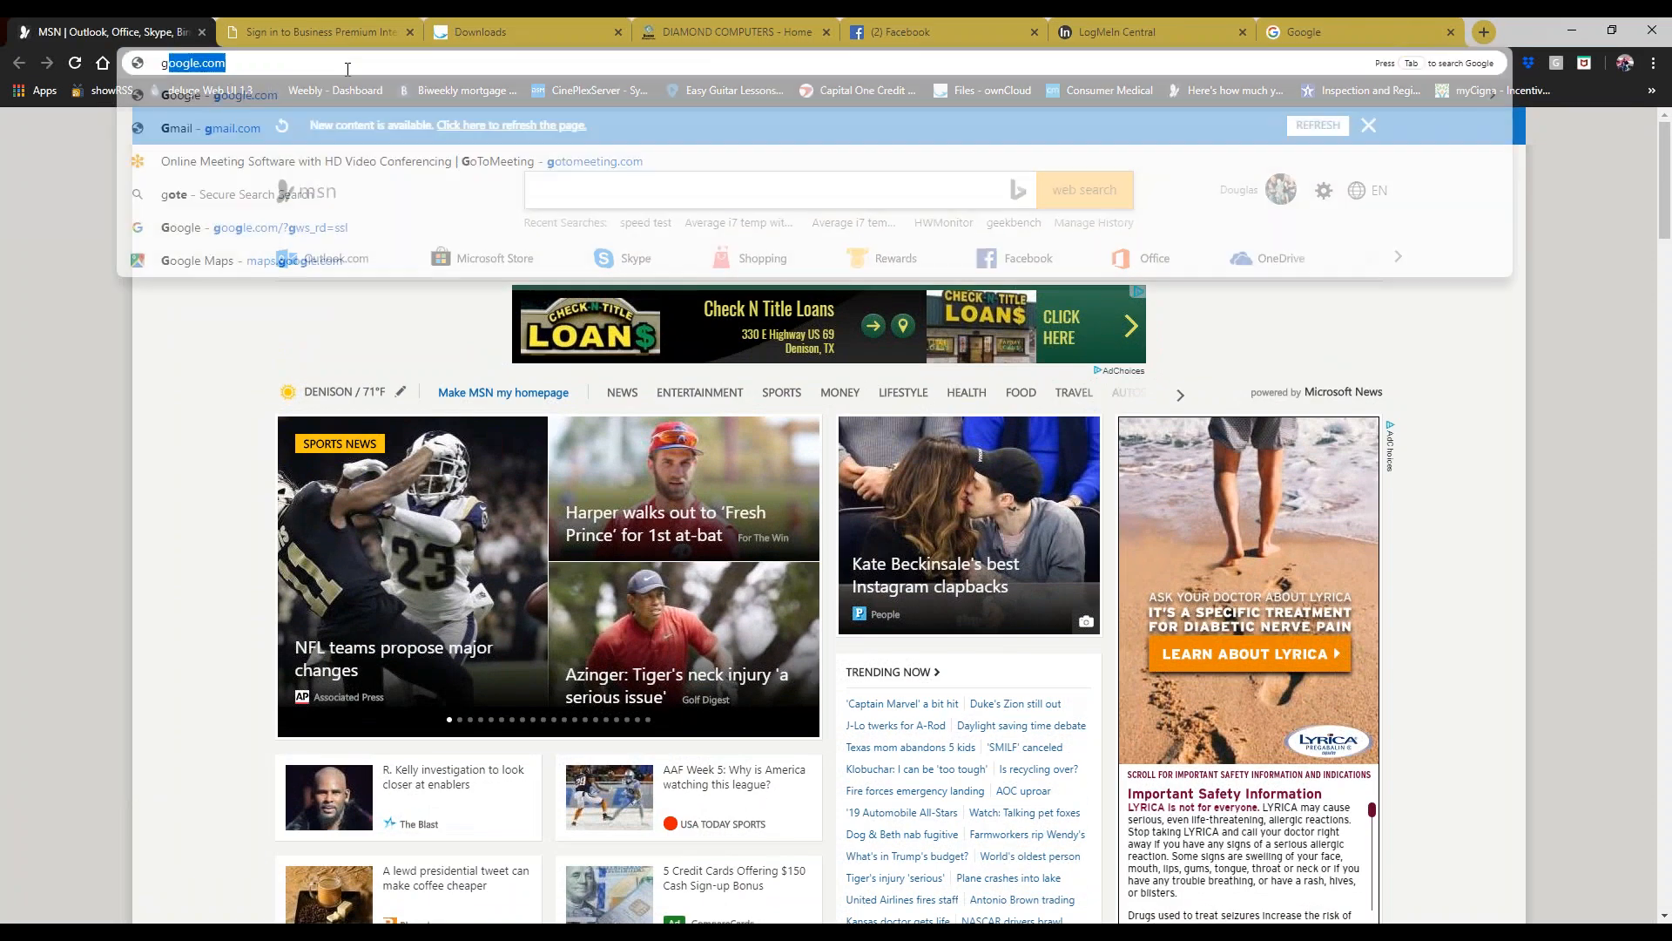
pyautogui.write('om')
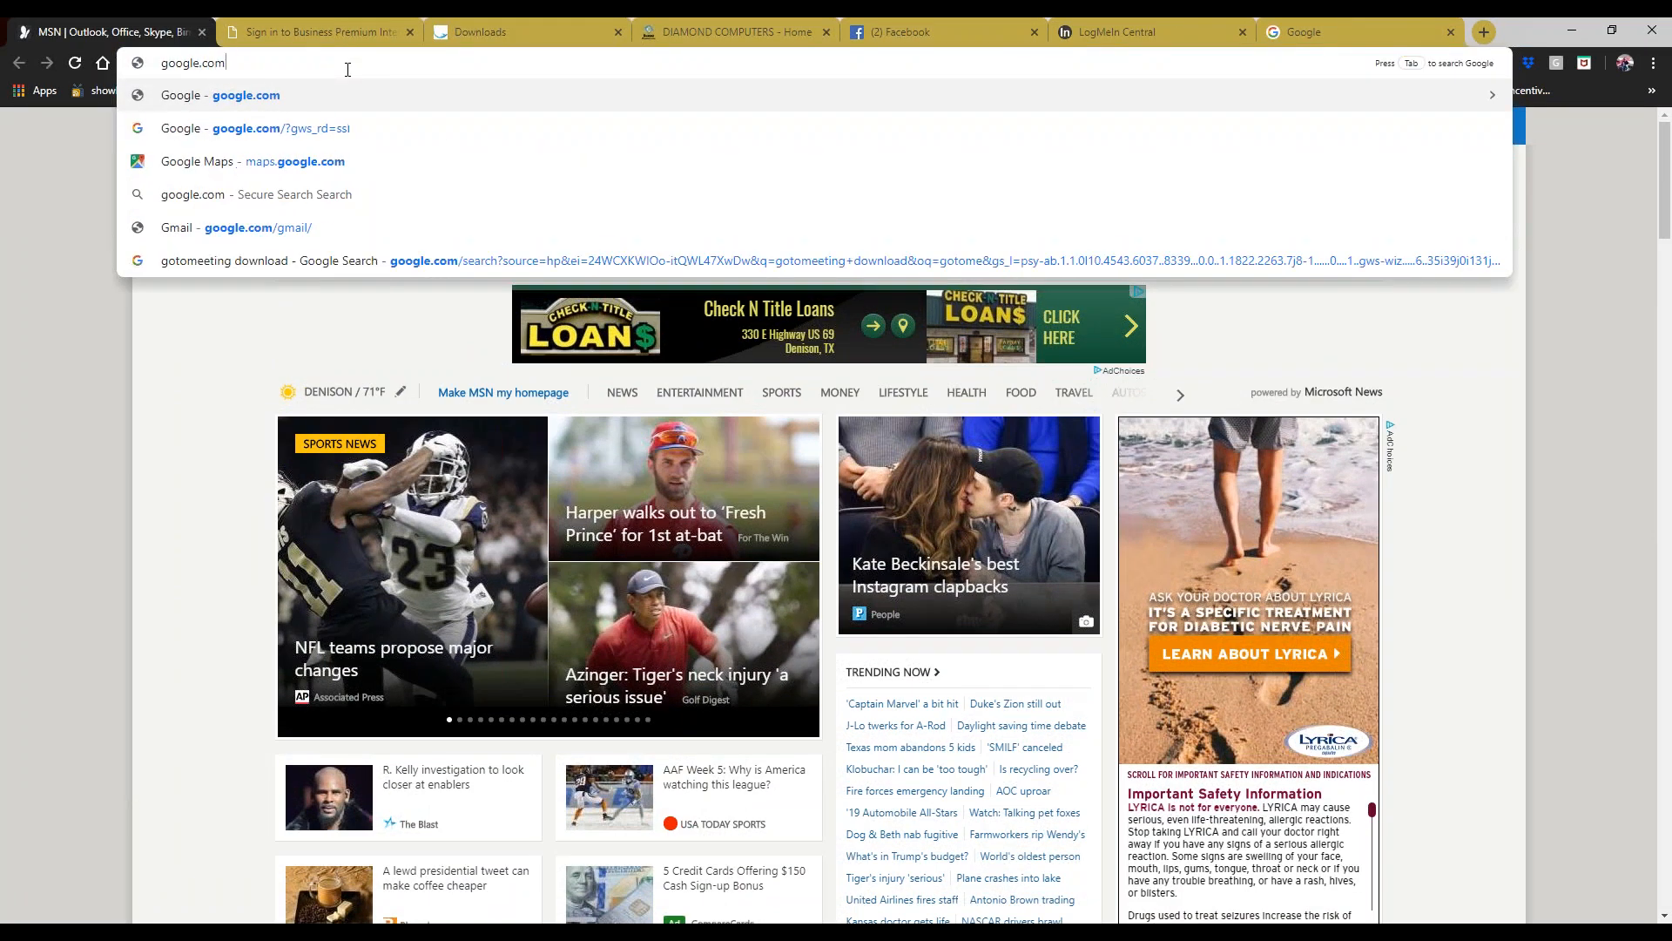
pyautogui.press('Return')
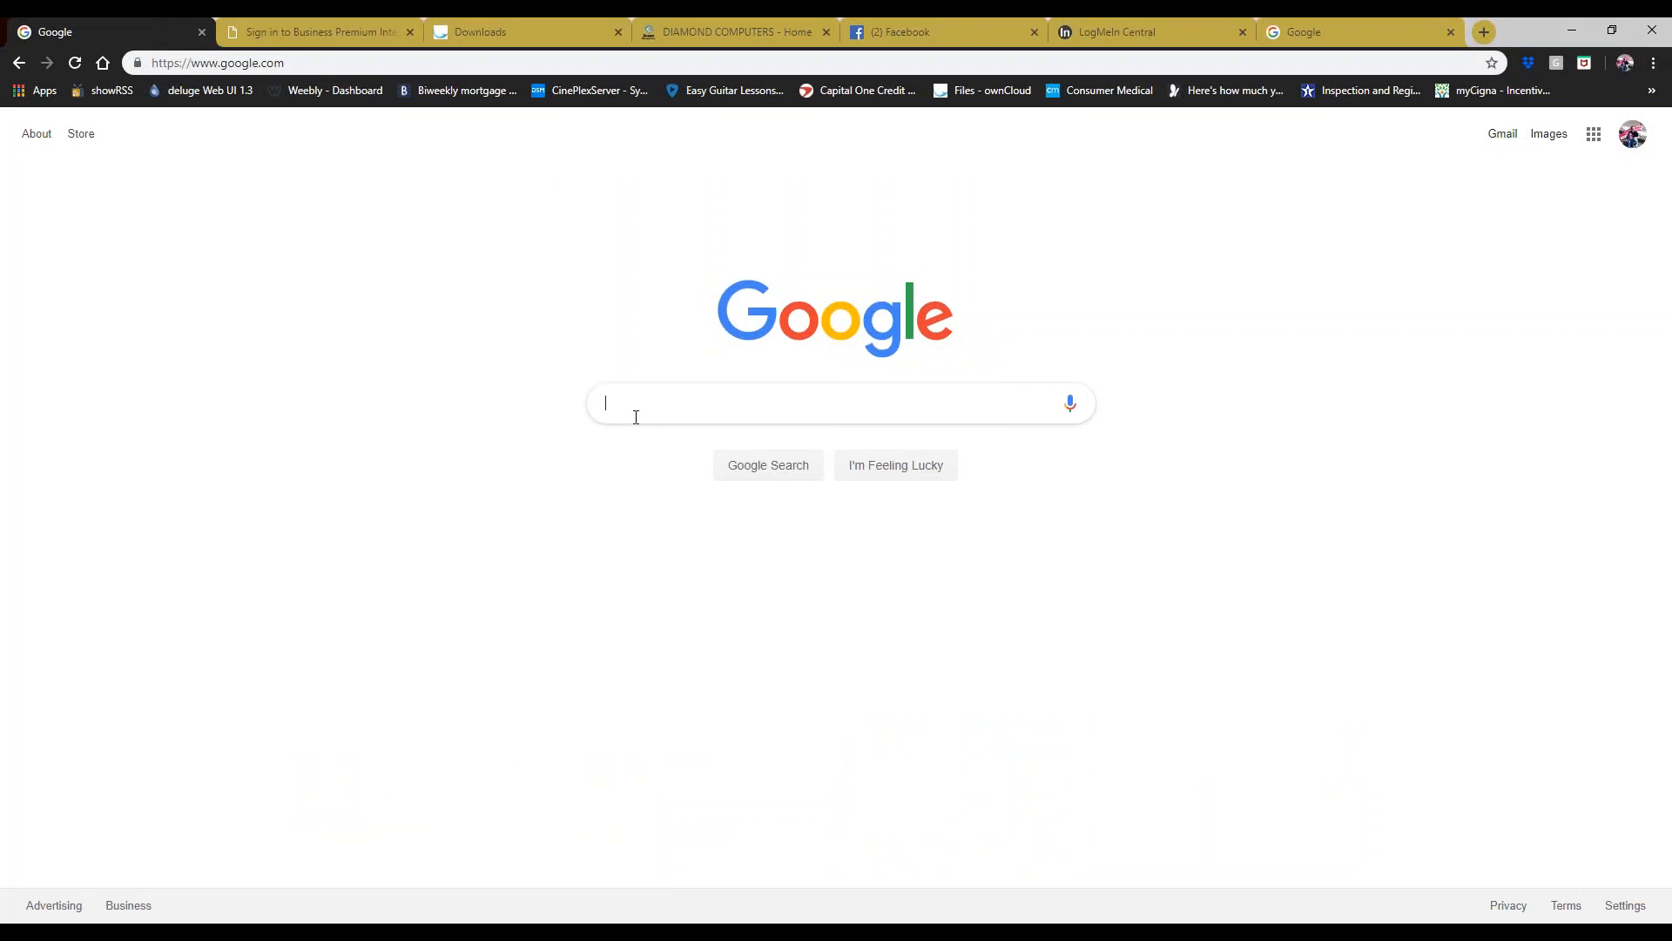
# - Search Google for 'java download', then start entering java.com in the address bar
pyautogui.click(636, 416)
pyautogui.write('Java')
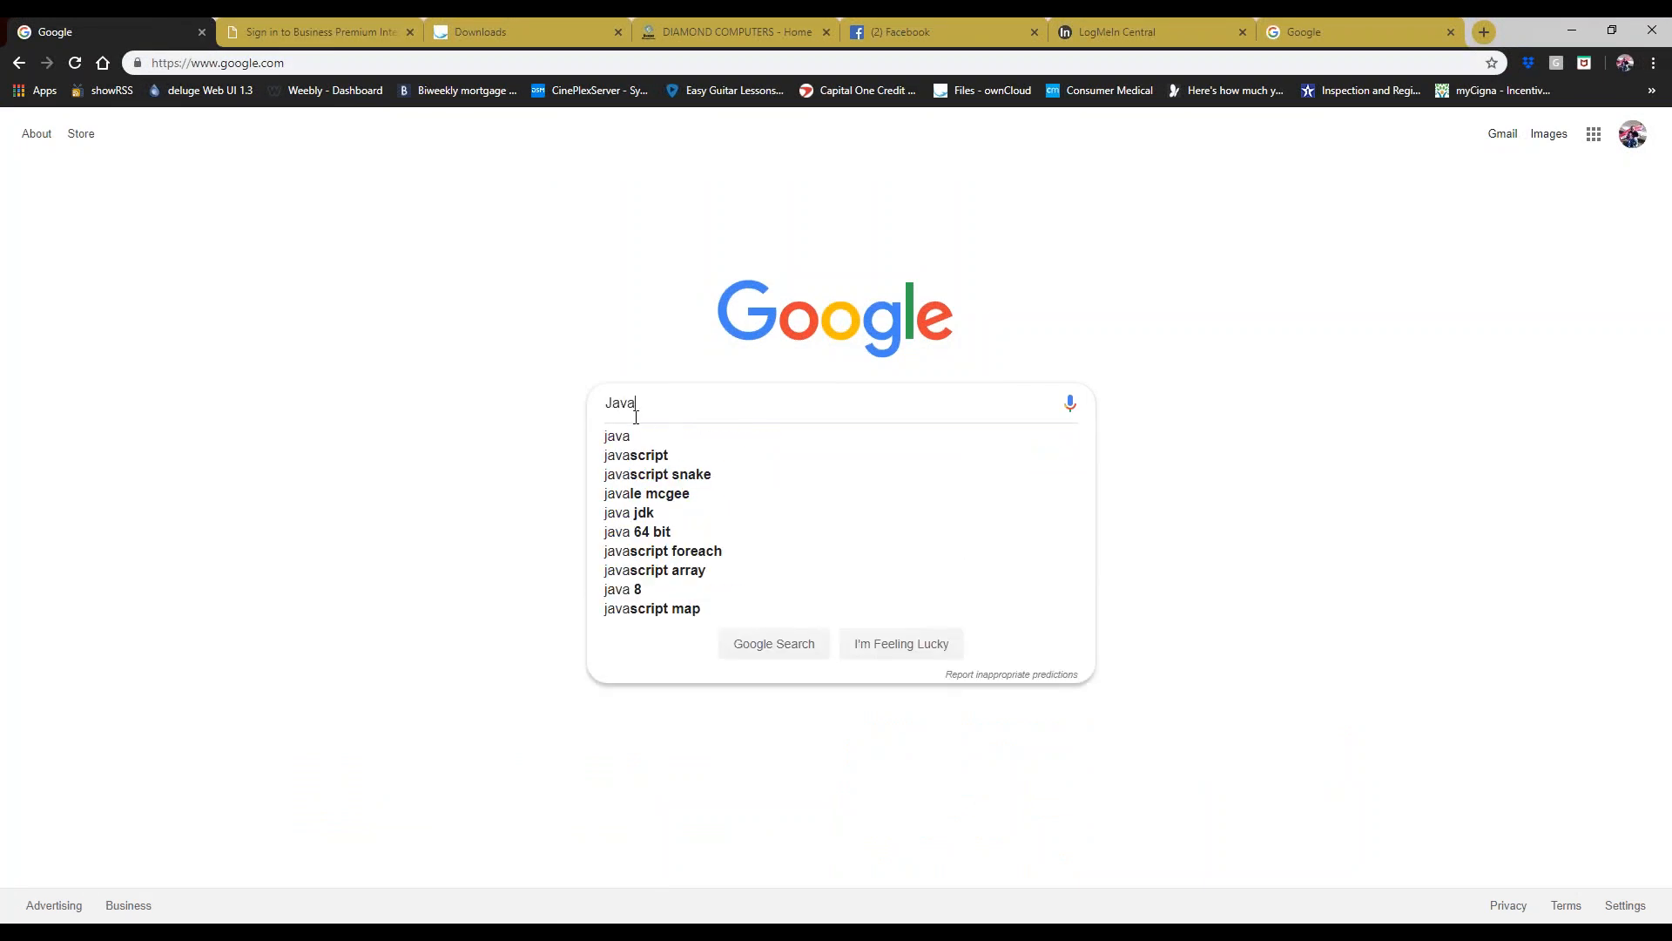
pyautogui.press('Down')
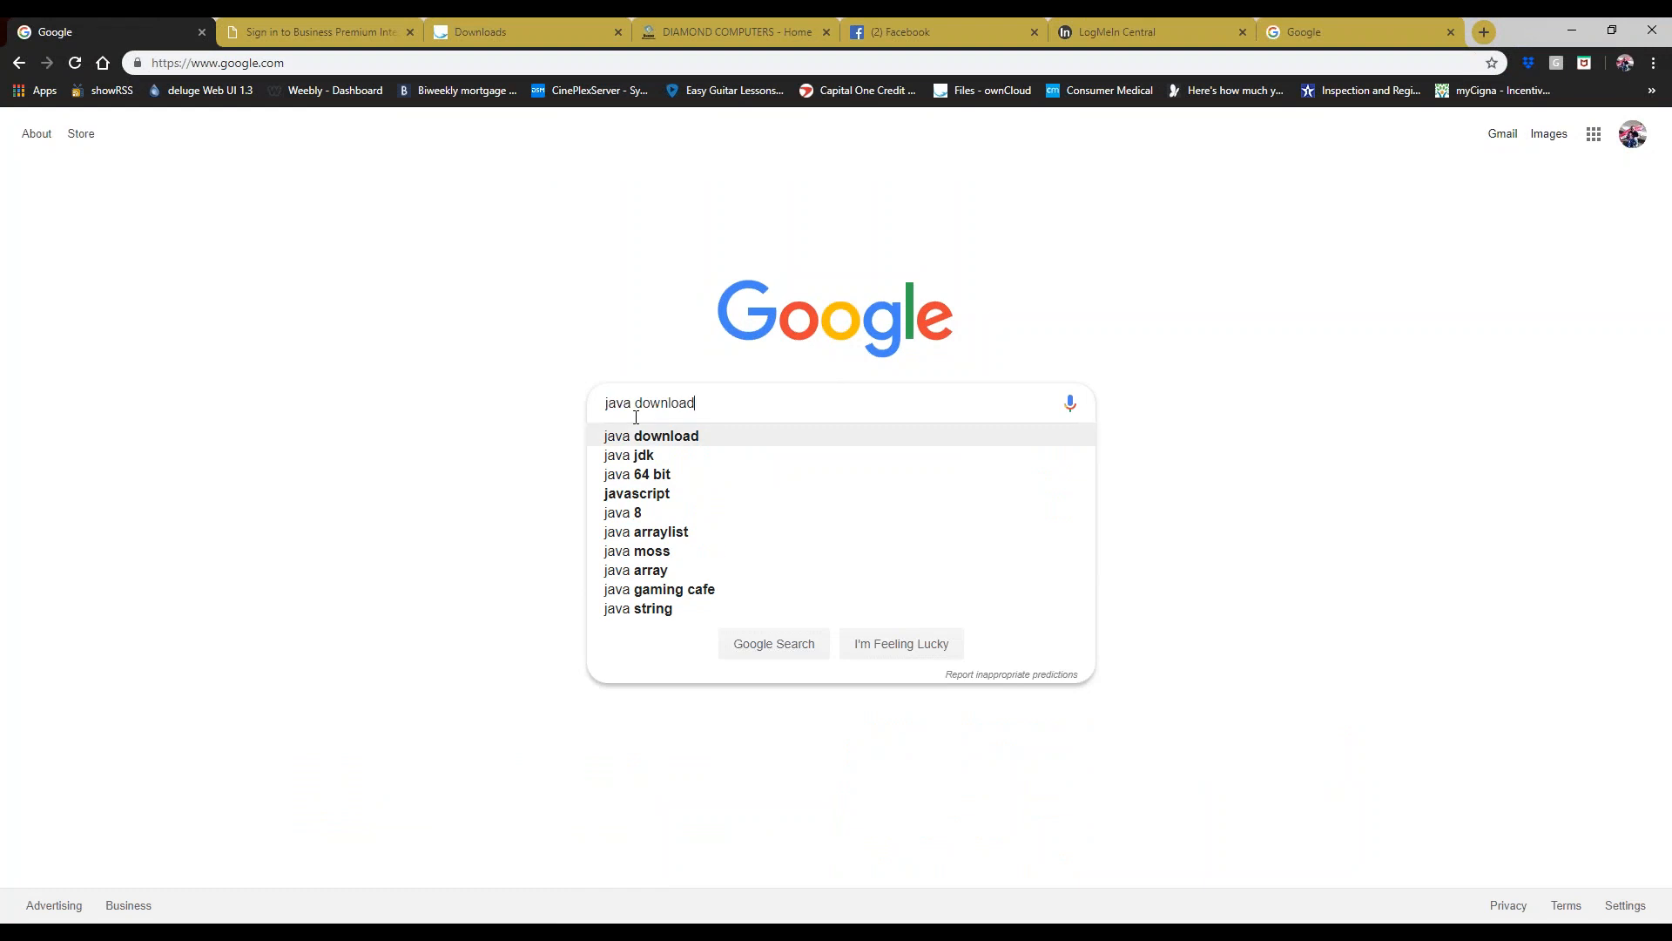
pyautogui.press('Return')
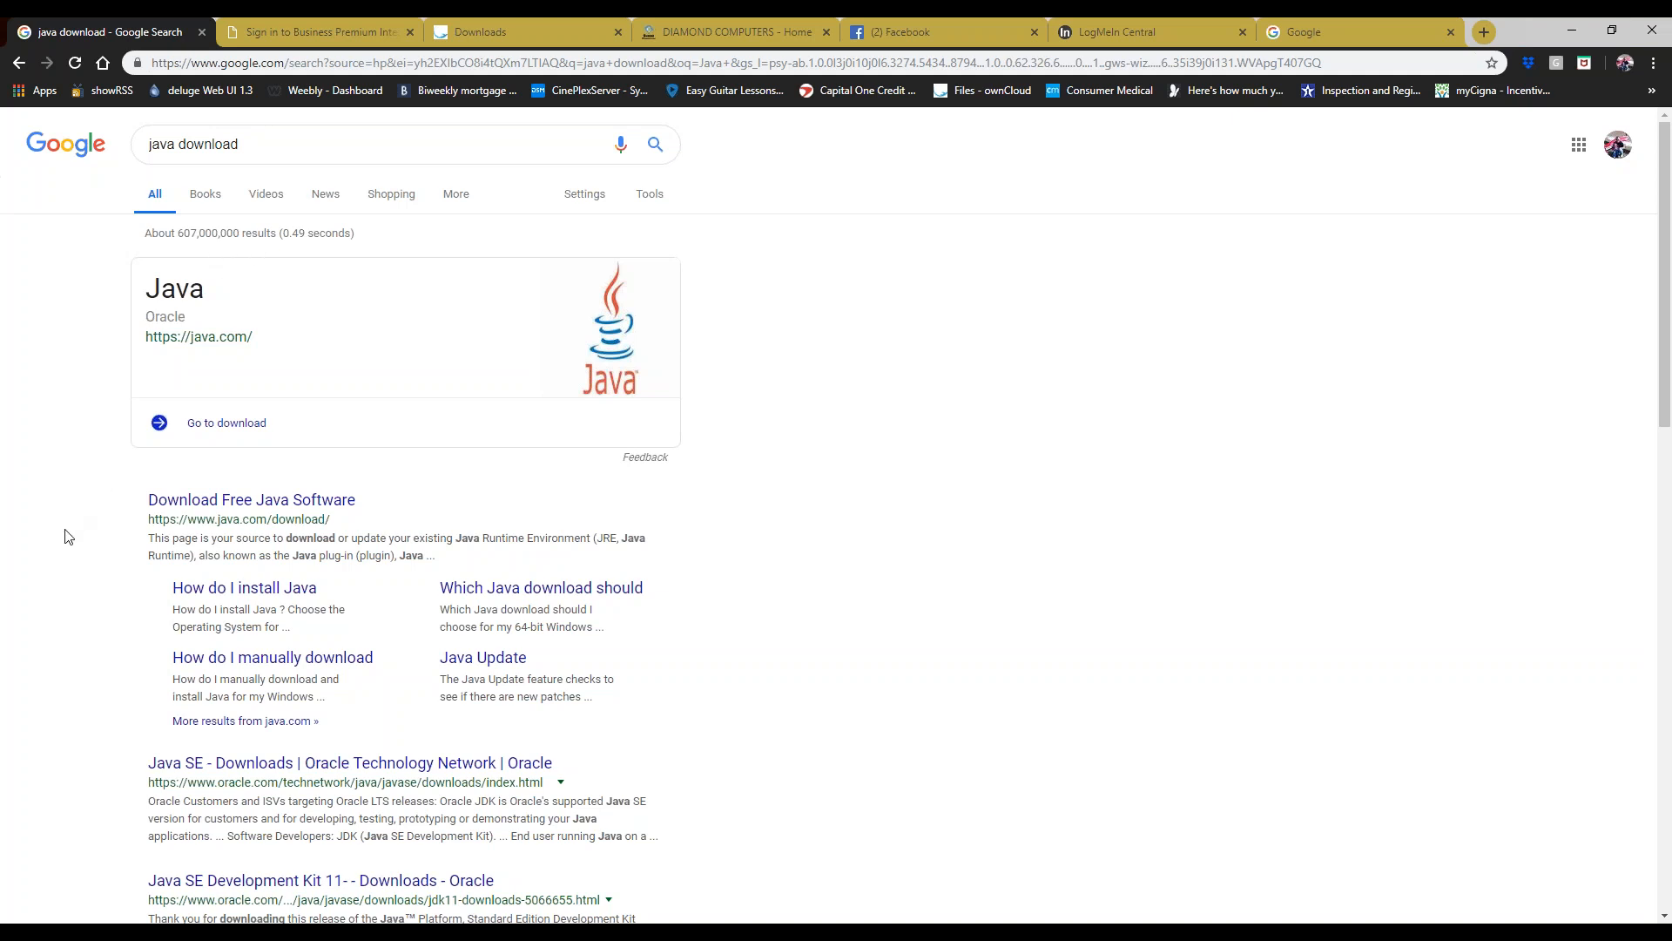
pyautogui.scroll(-5, 67, 537)
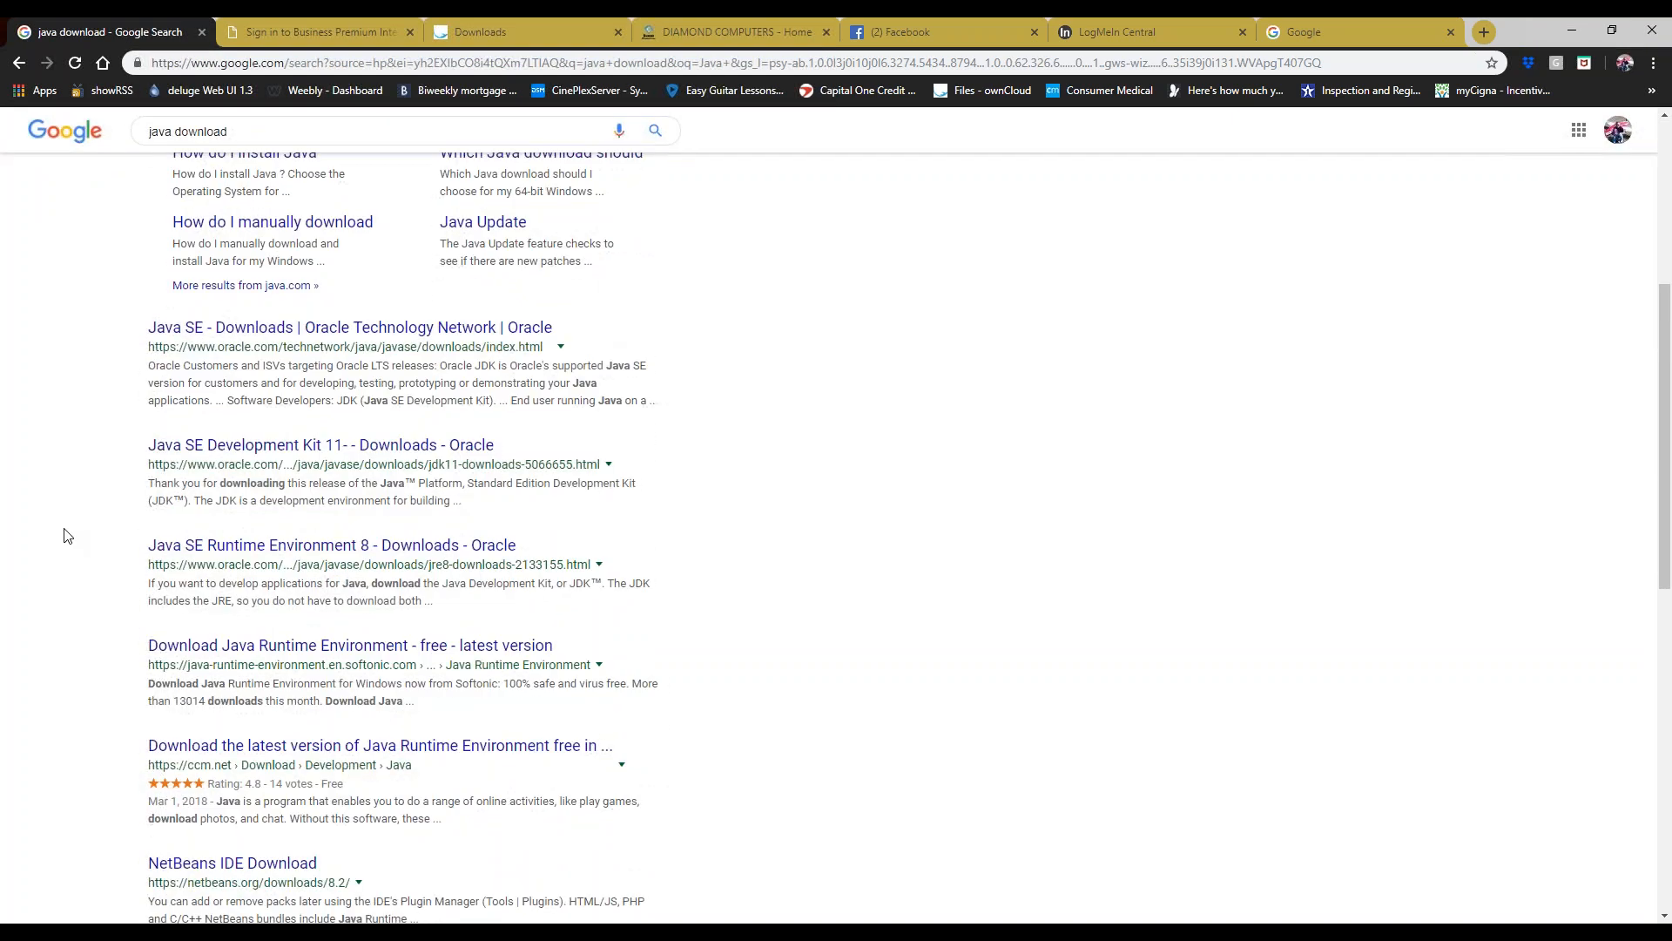
pyautogui.scroll(-4, 67, 536)
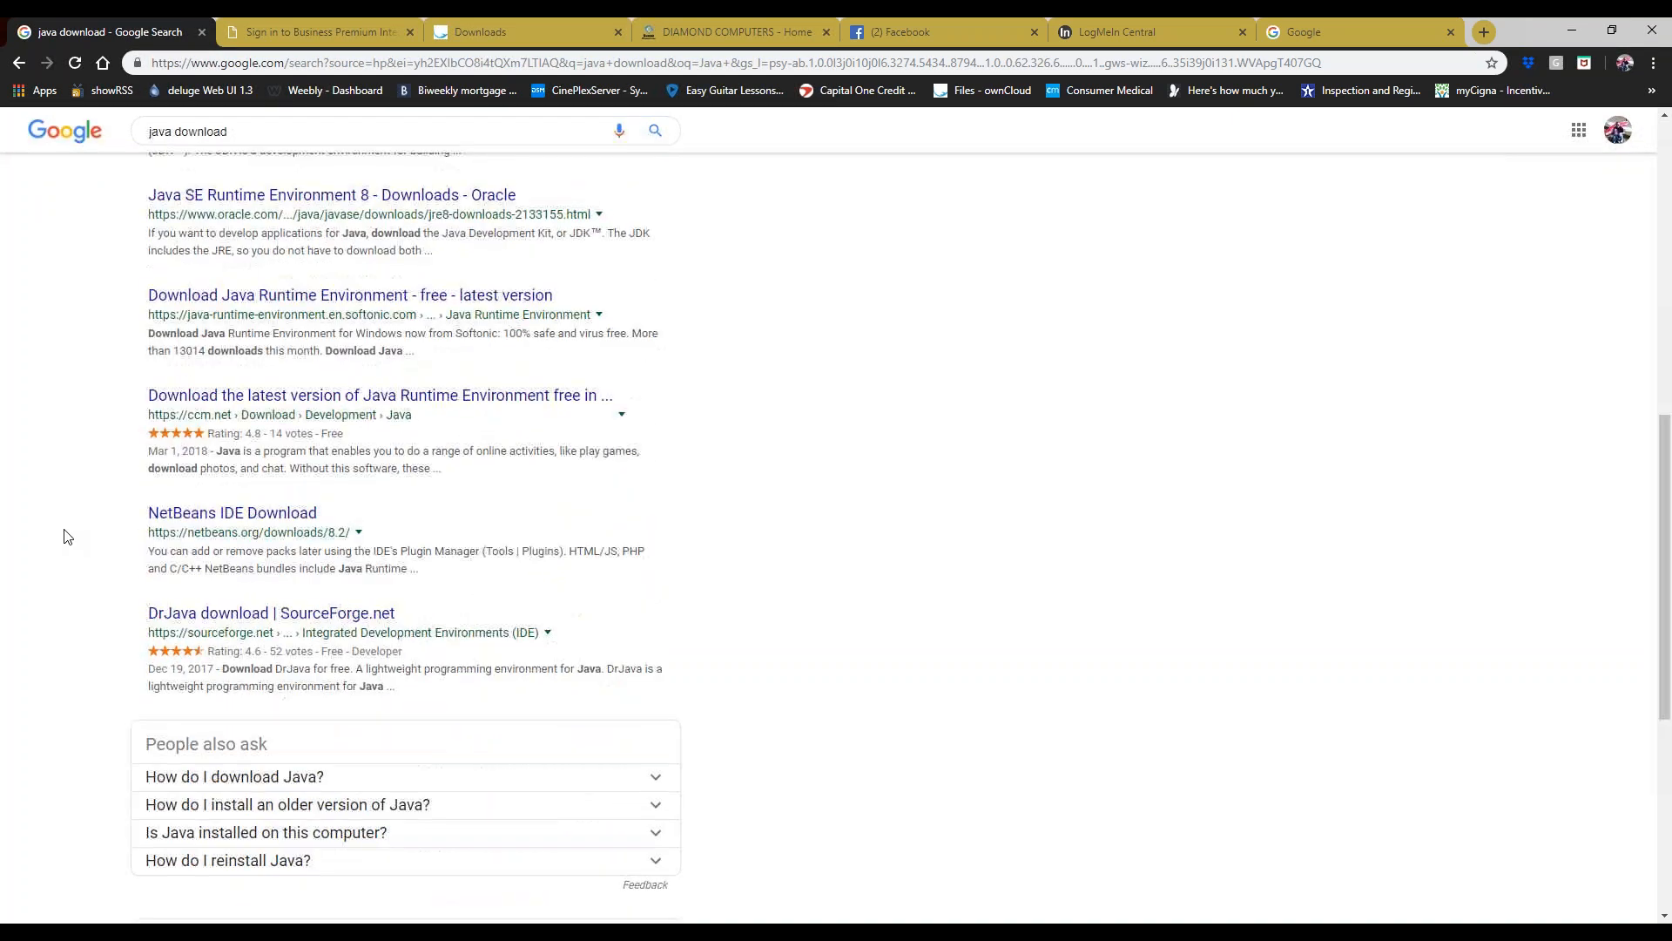
pyautogui.scroll(8, 67, 536)
pyautogui.click(235, 63)
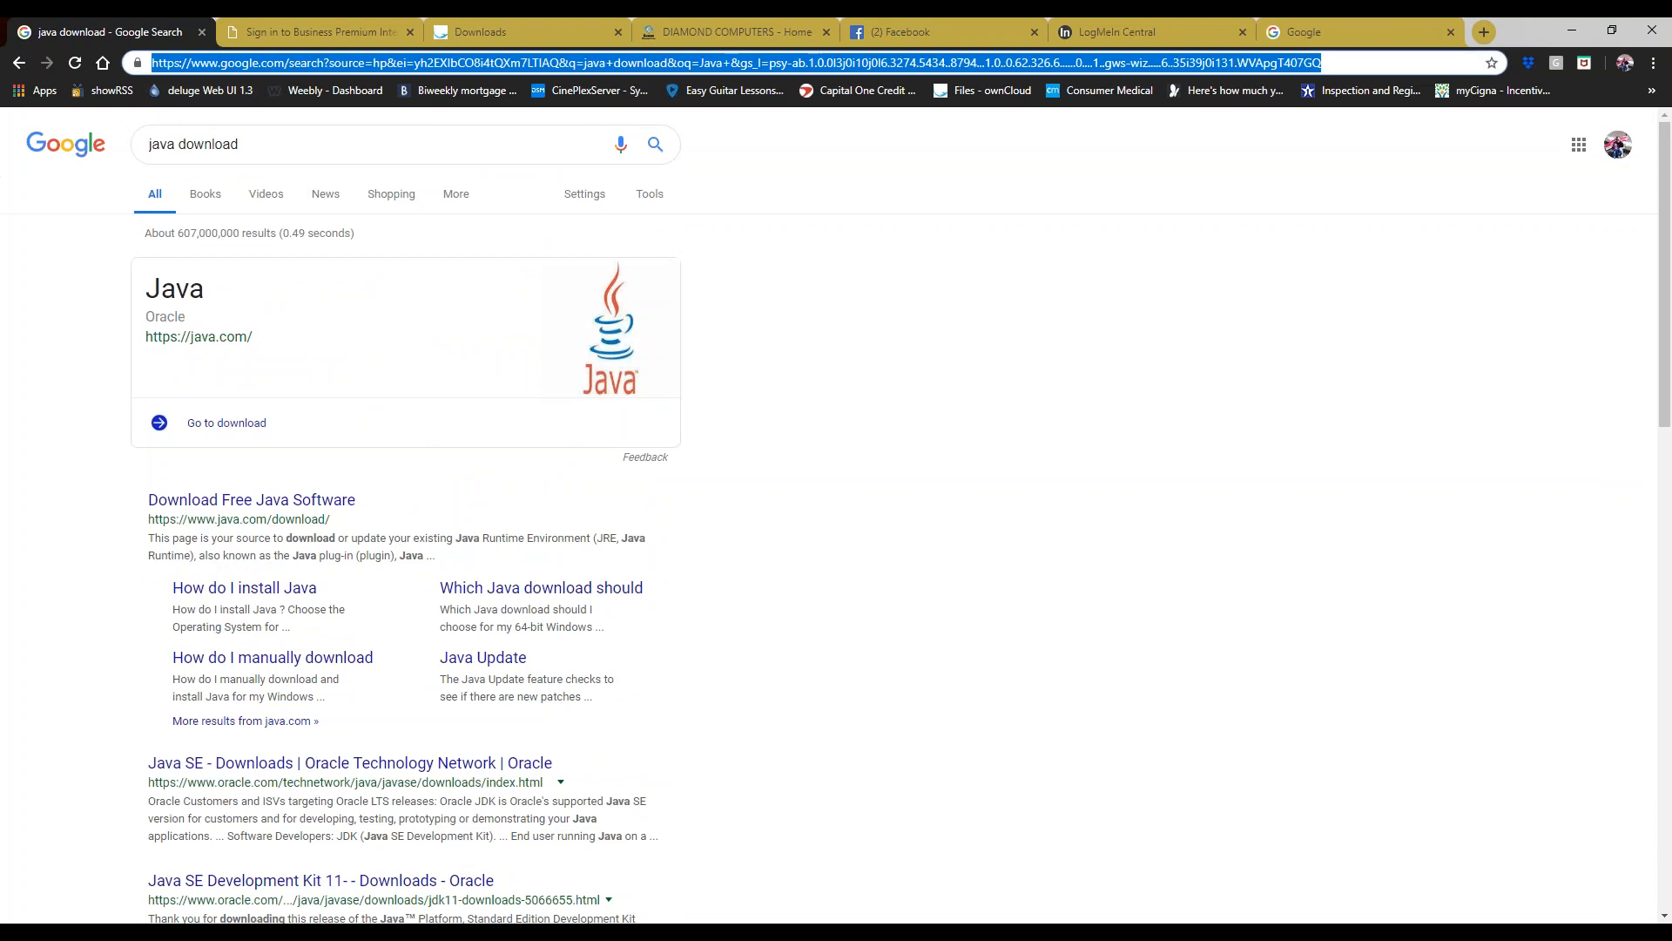
pyautogui.write('java.com')
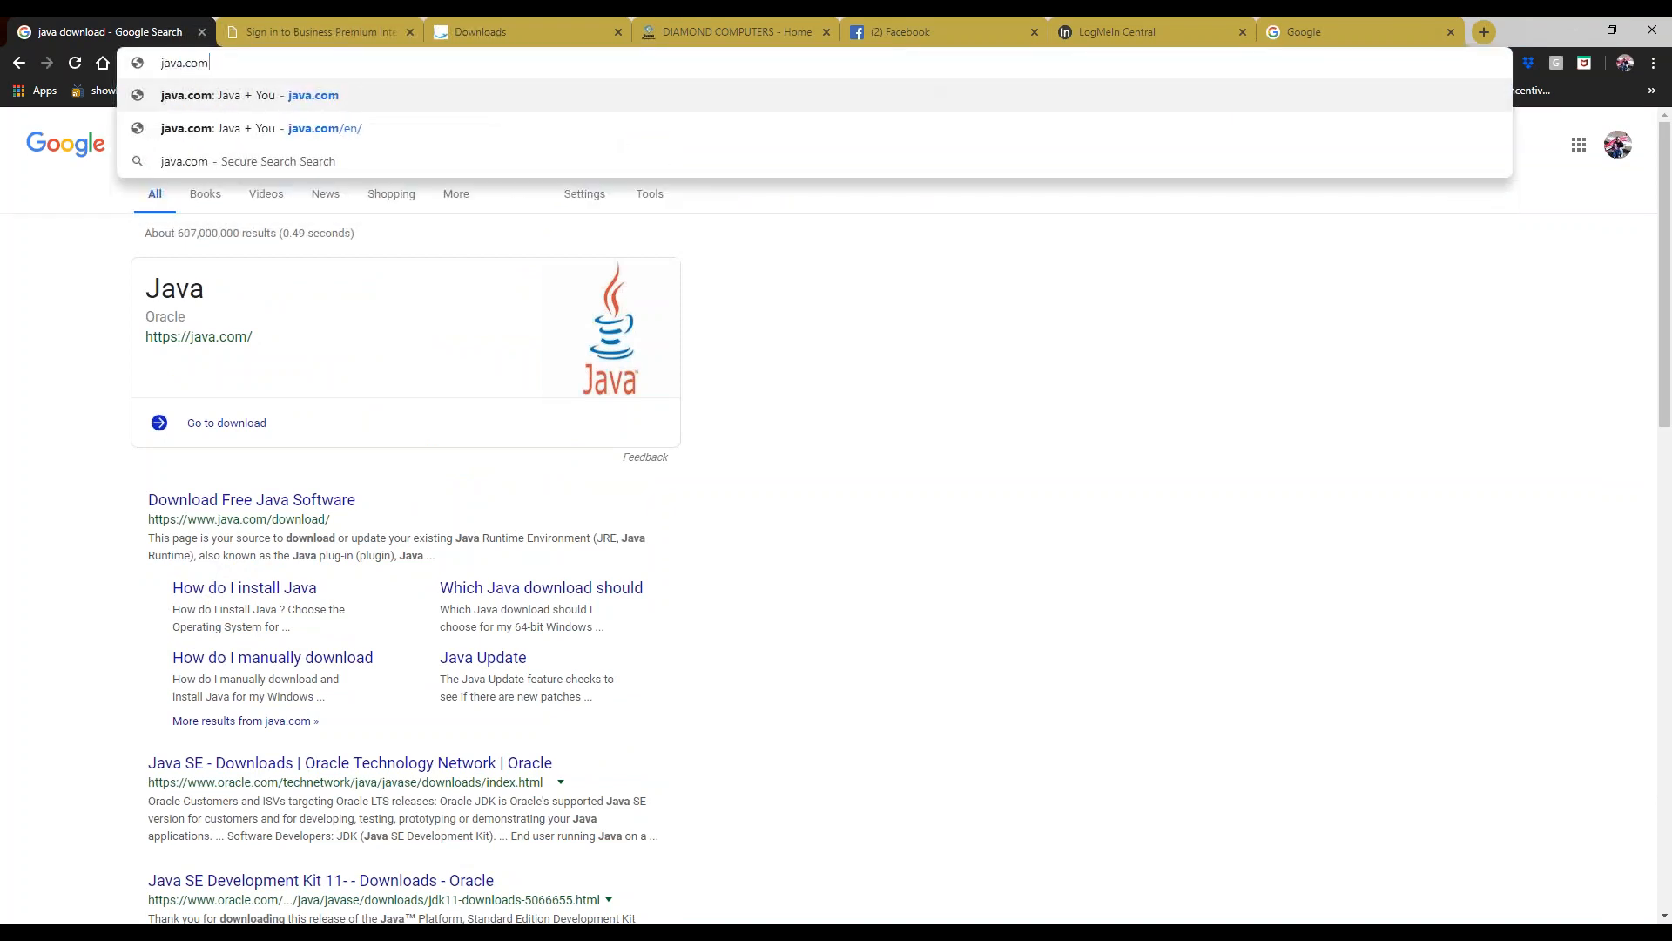
# - Download JavaSetup8u201.exe from java.com's Free Java Download page and open it
pyautogui.press('Return')
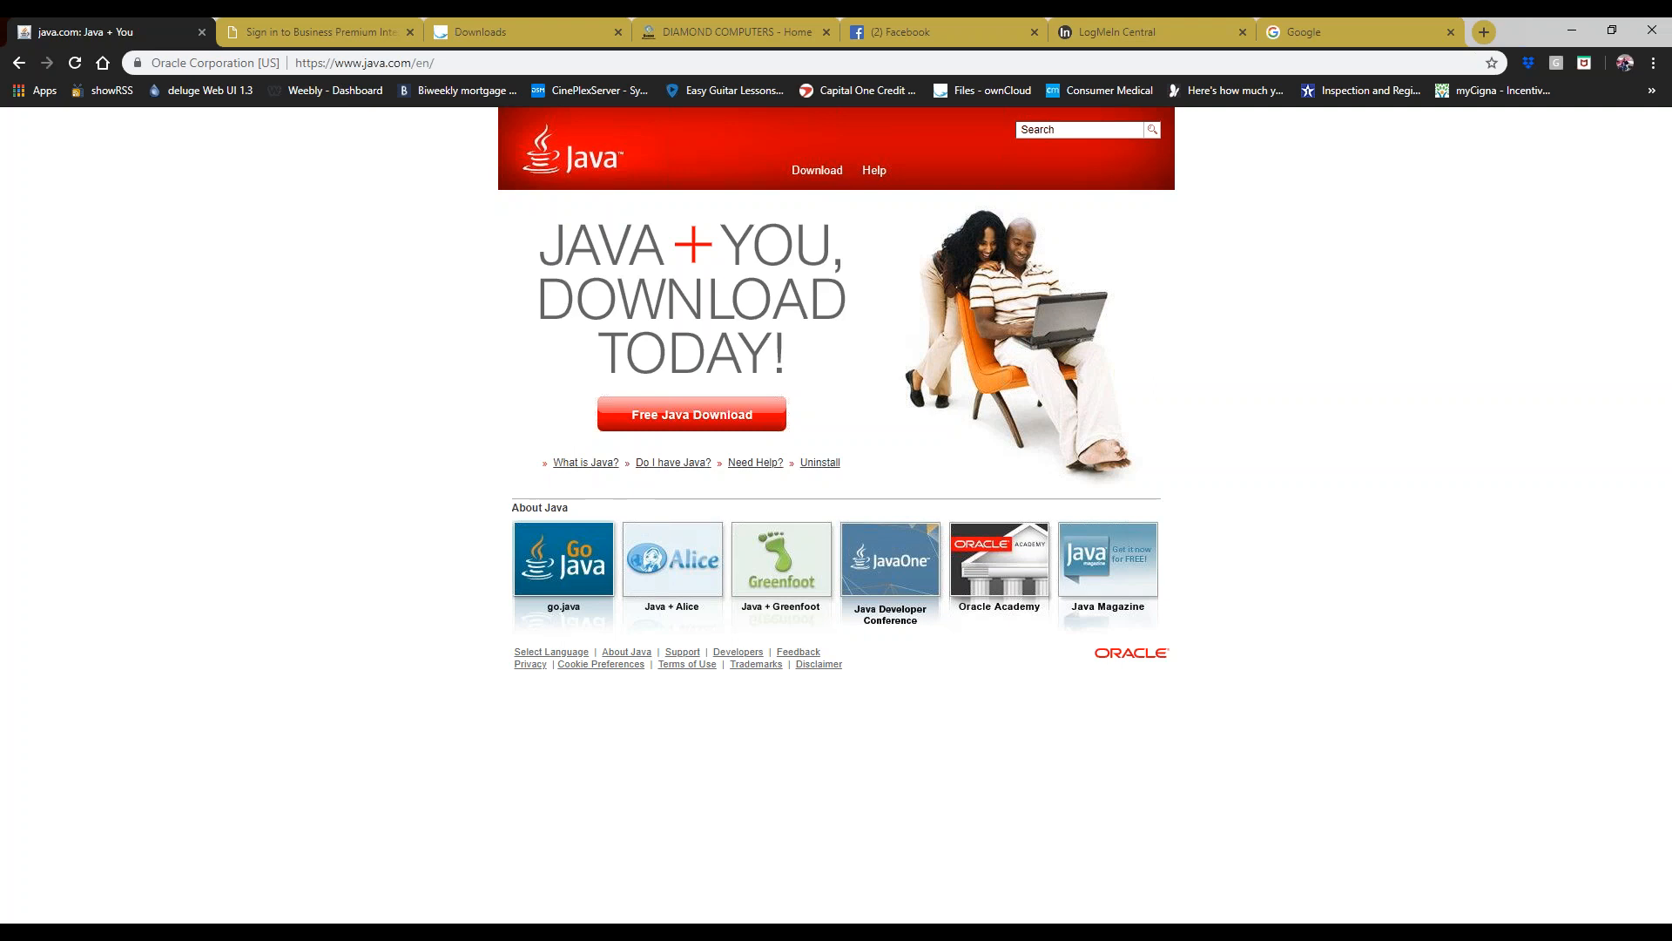
pyautogui.click(680, 422)
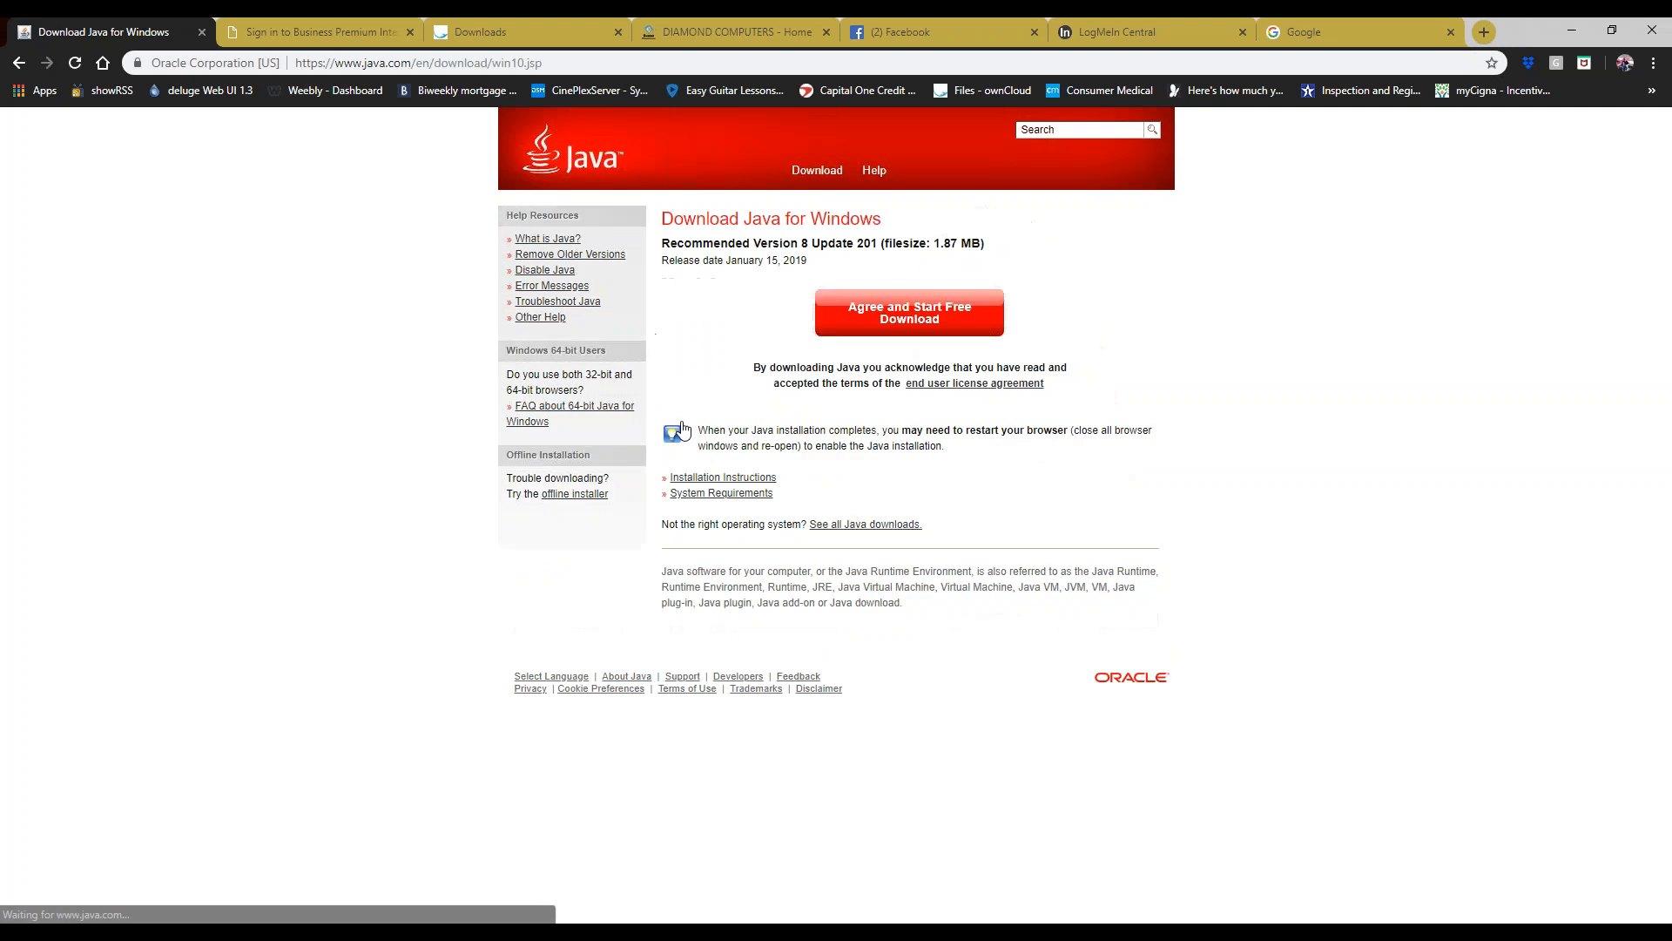
pyautogui.click(869, 329)
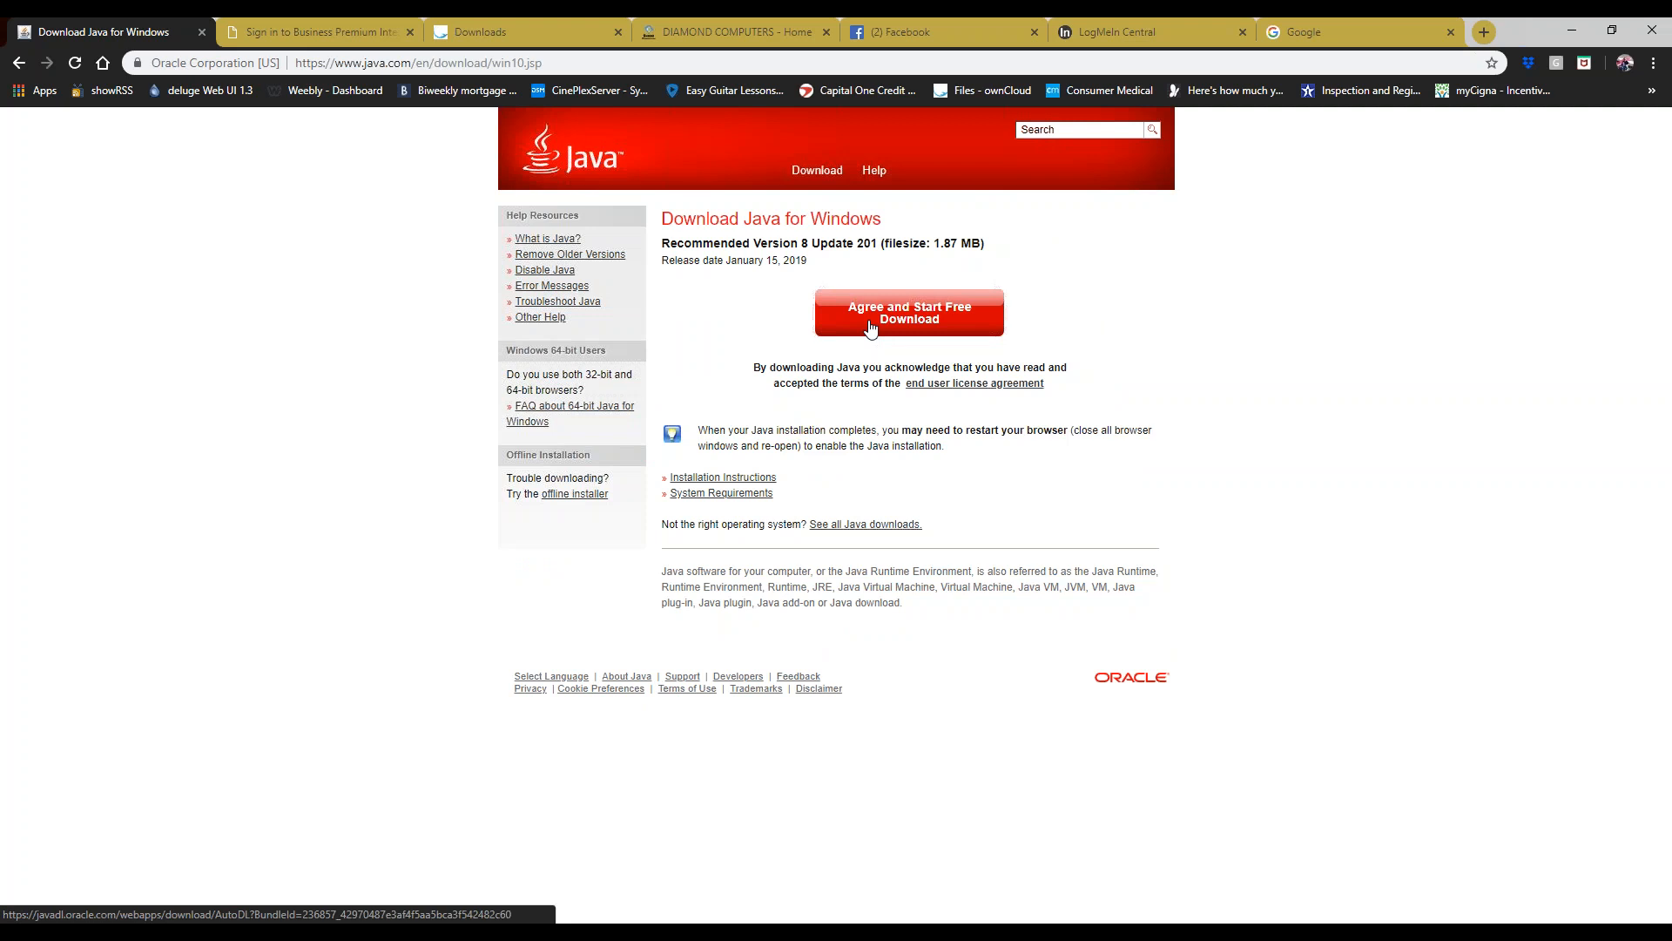
pyautogui.click(869, 328)
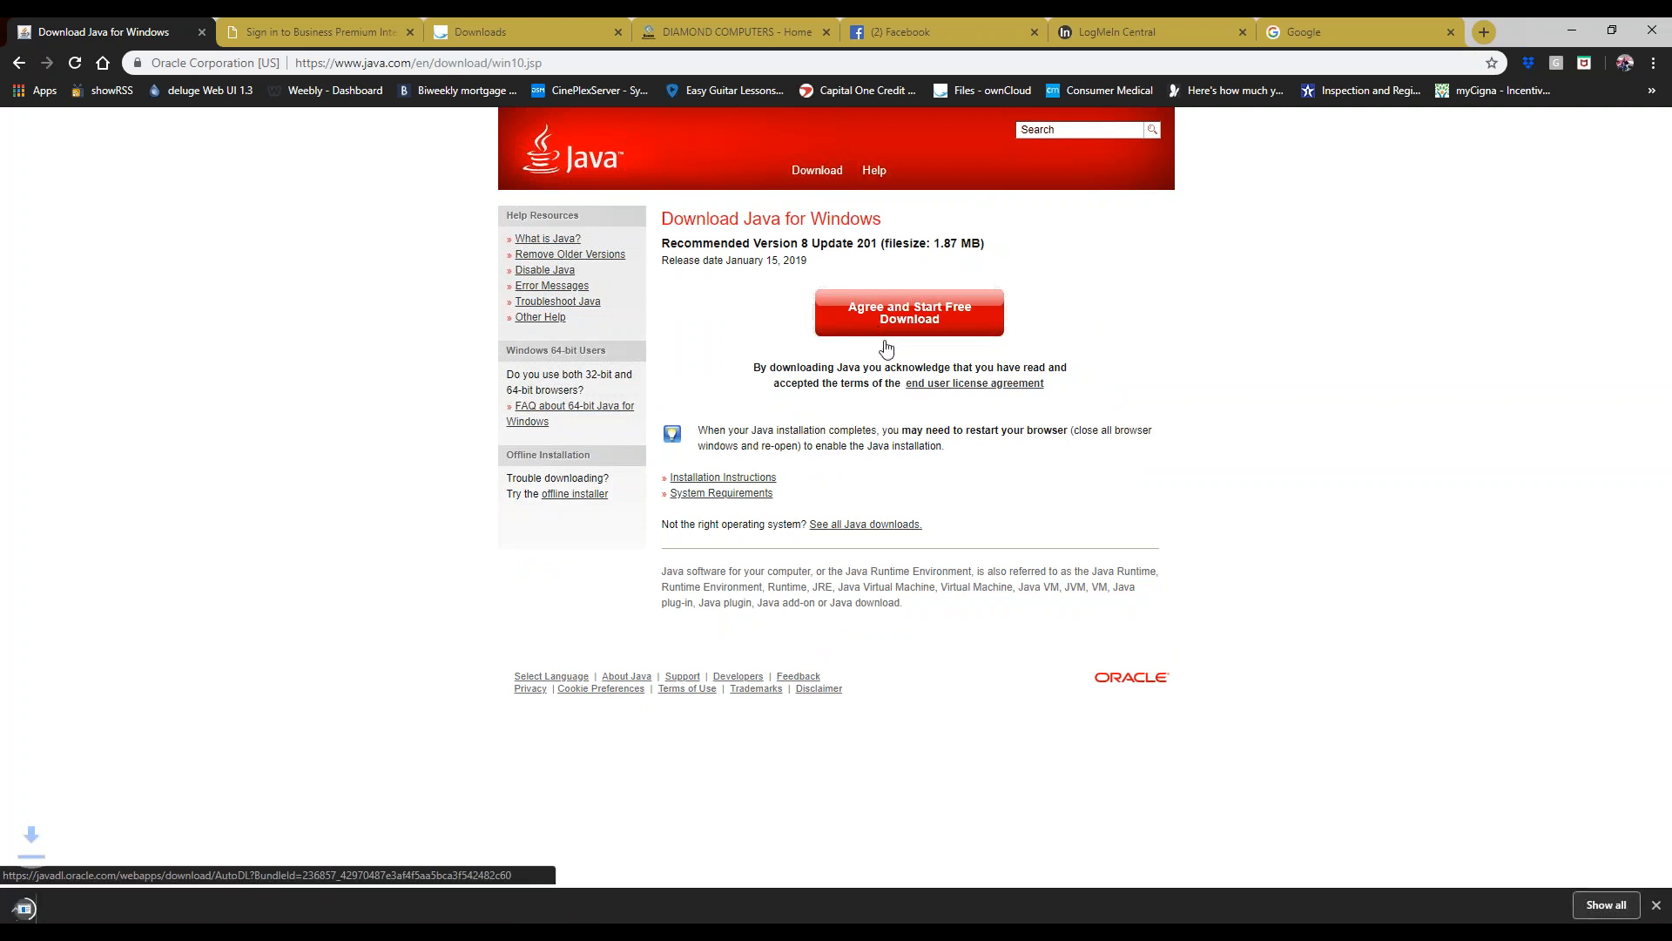
pyautogui.click(28, 908)
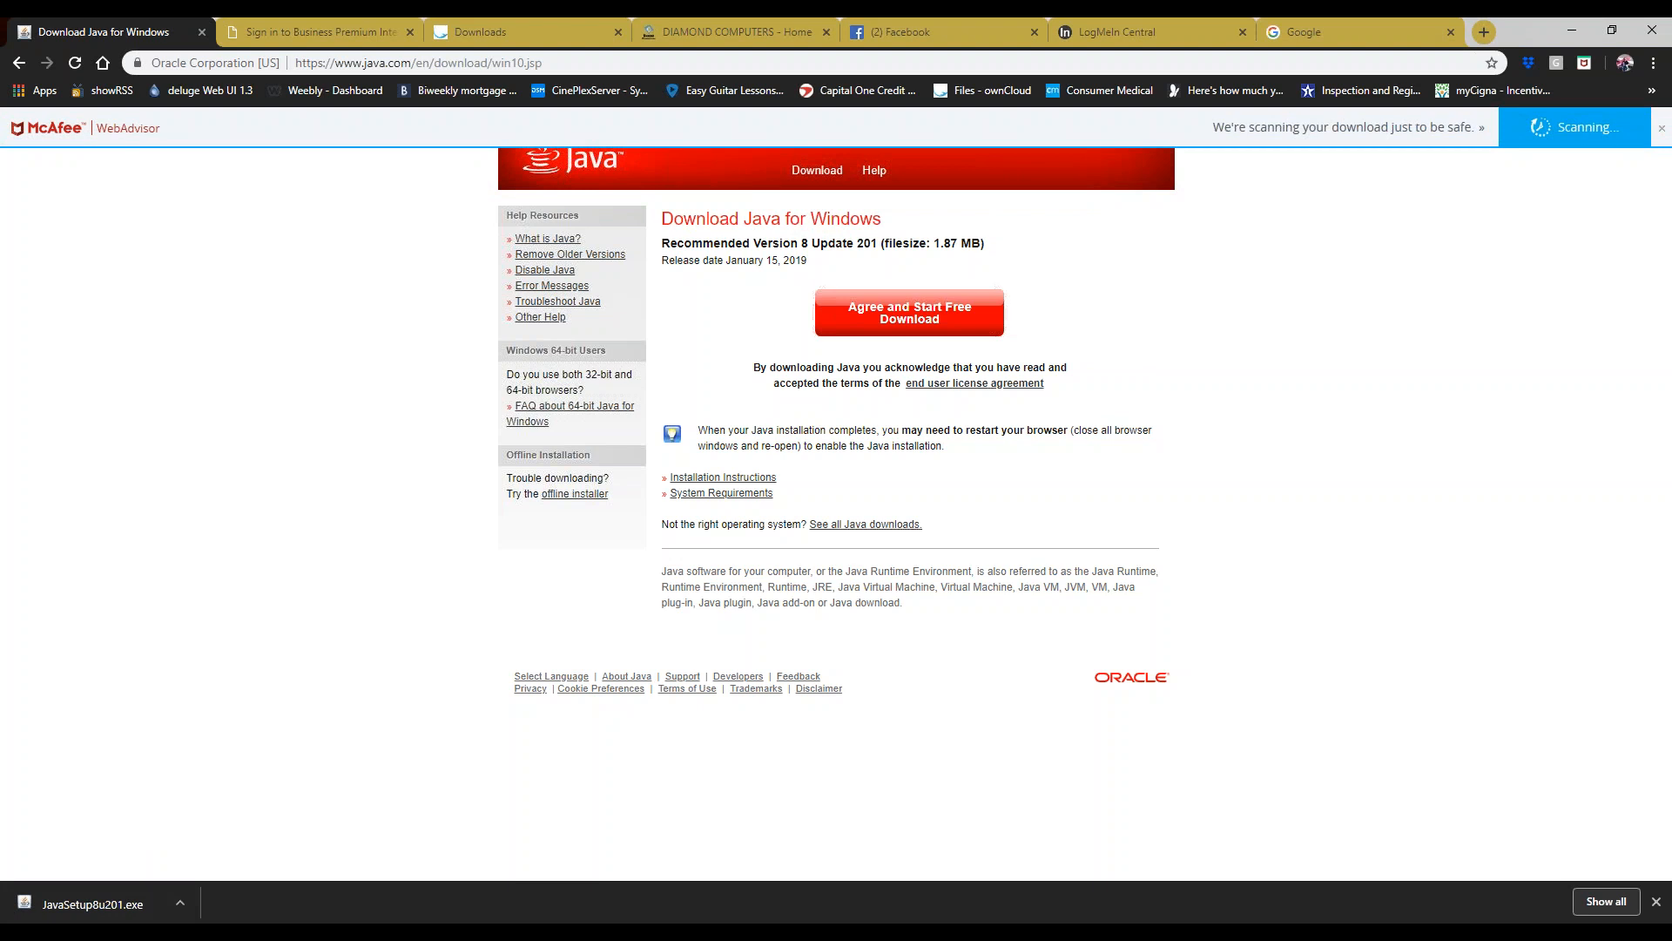
pyautogui.click(191, 936)
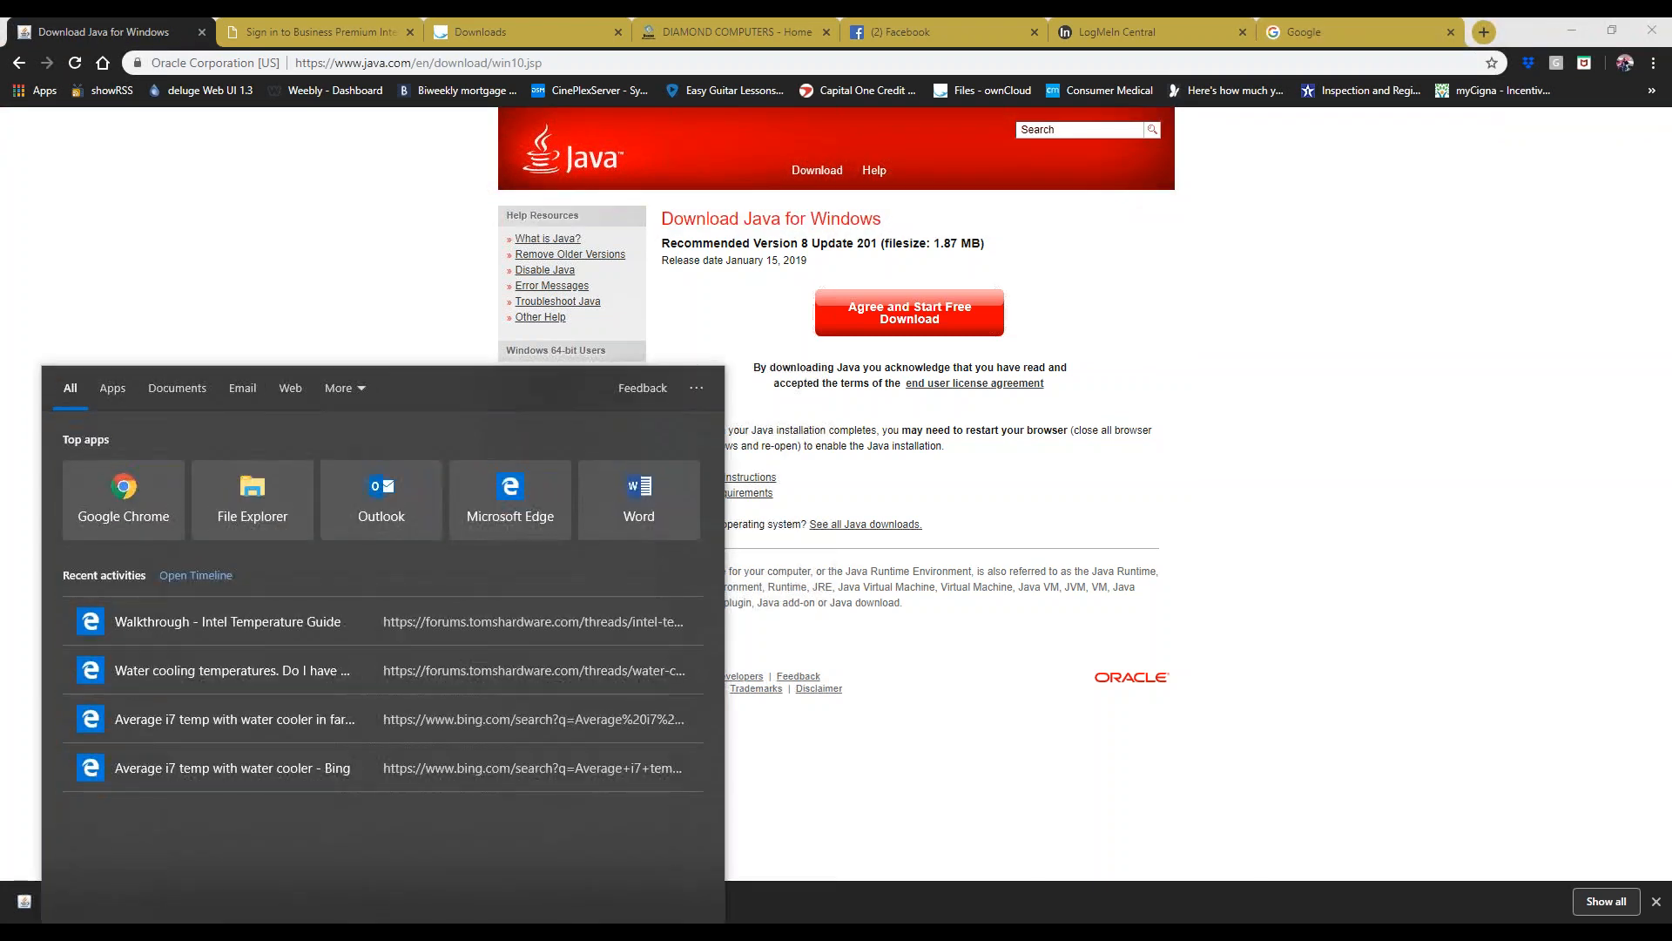
# - Launch Internet Explorer and accept its default and recommended security settings
pyautogui.write('ite')
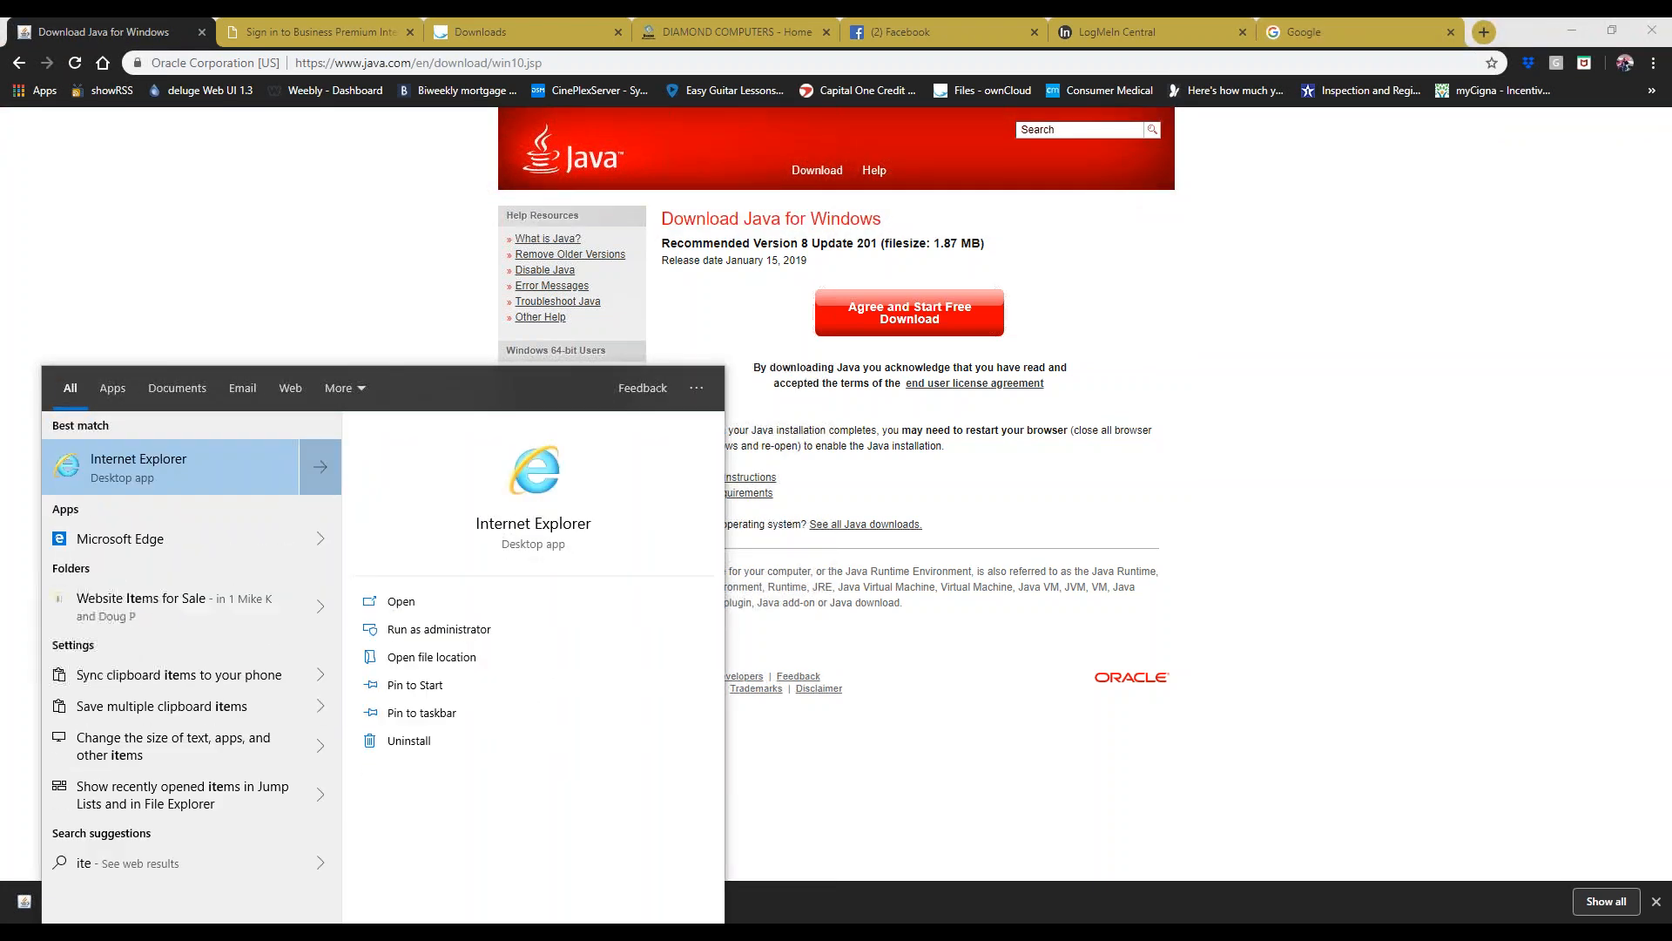
pyautogui.press('Return')
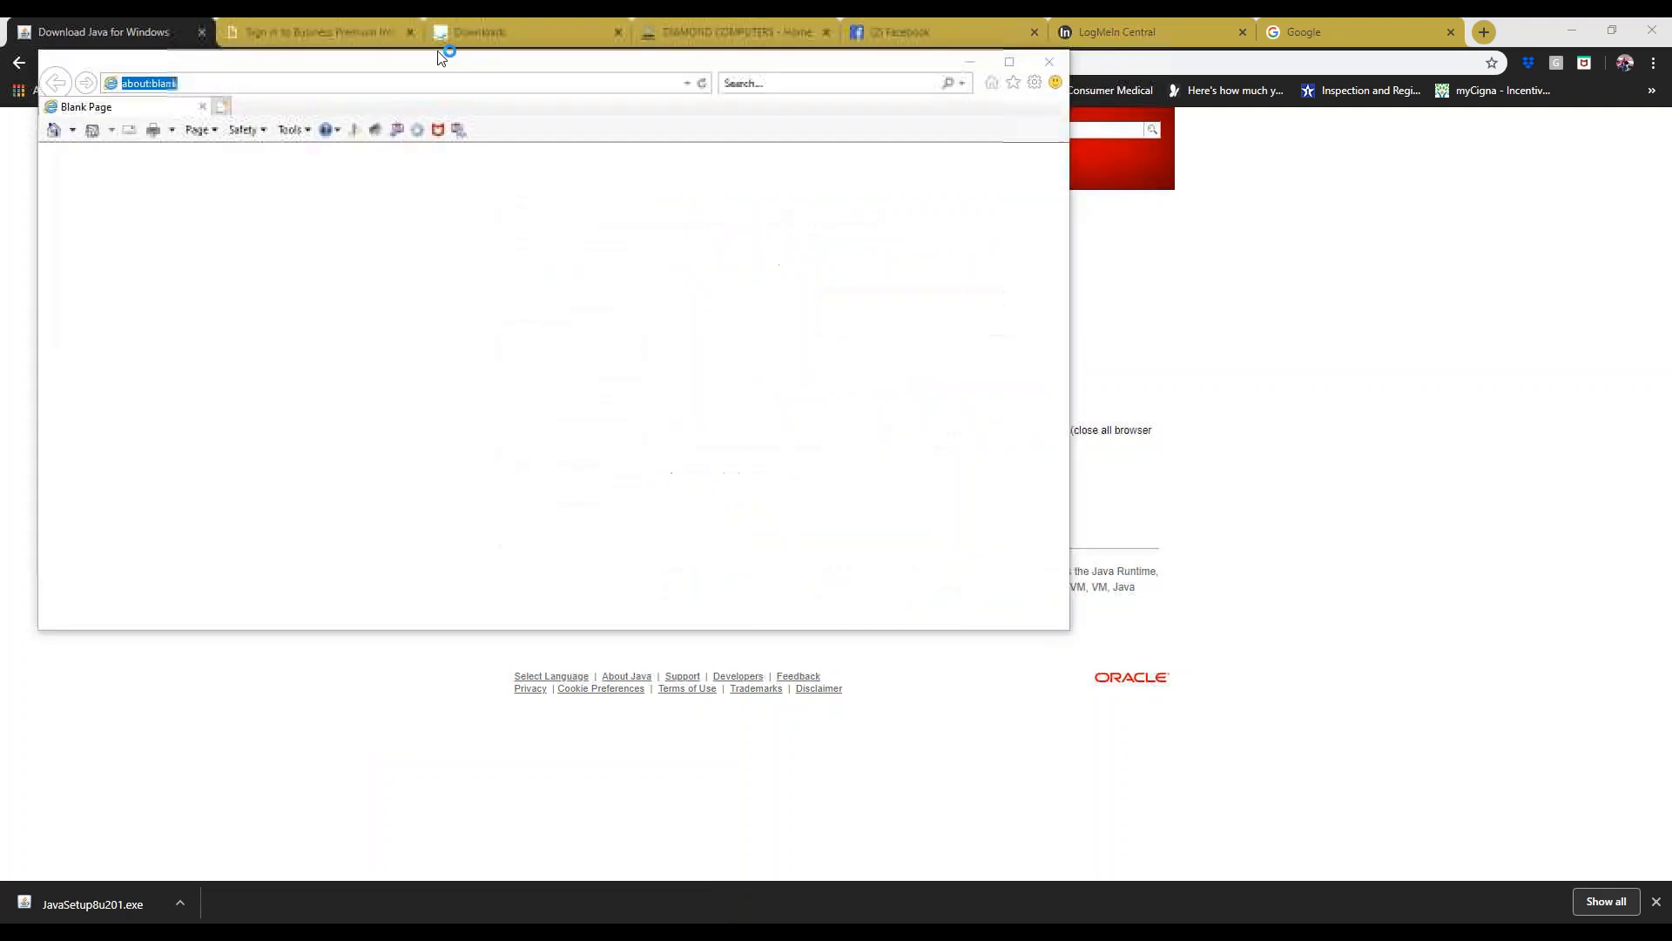
pyautogui.click(345, 307)
pyautogui.click(385, 476)
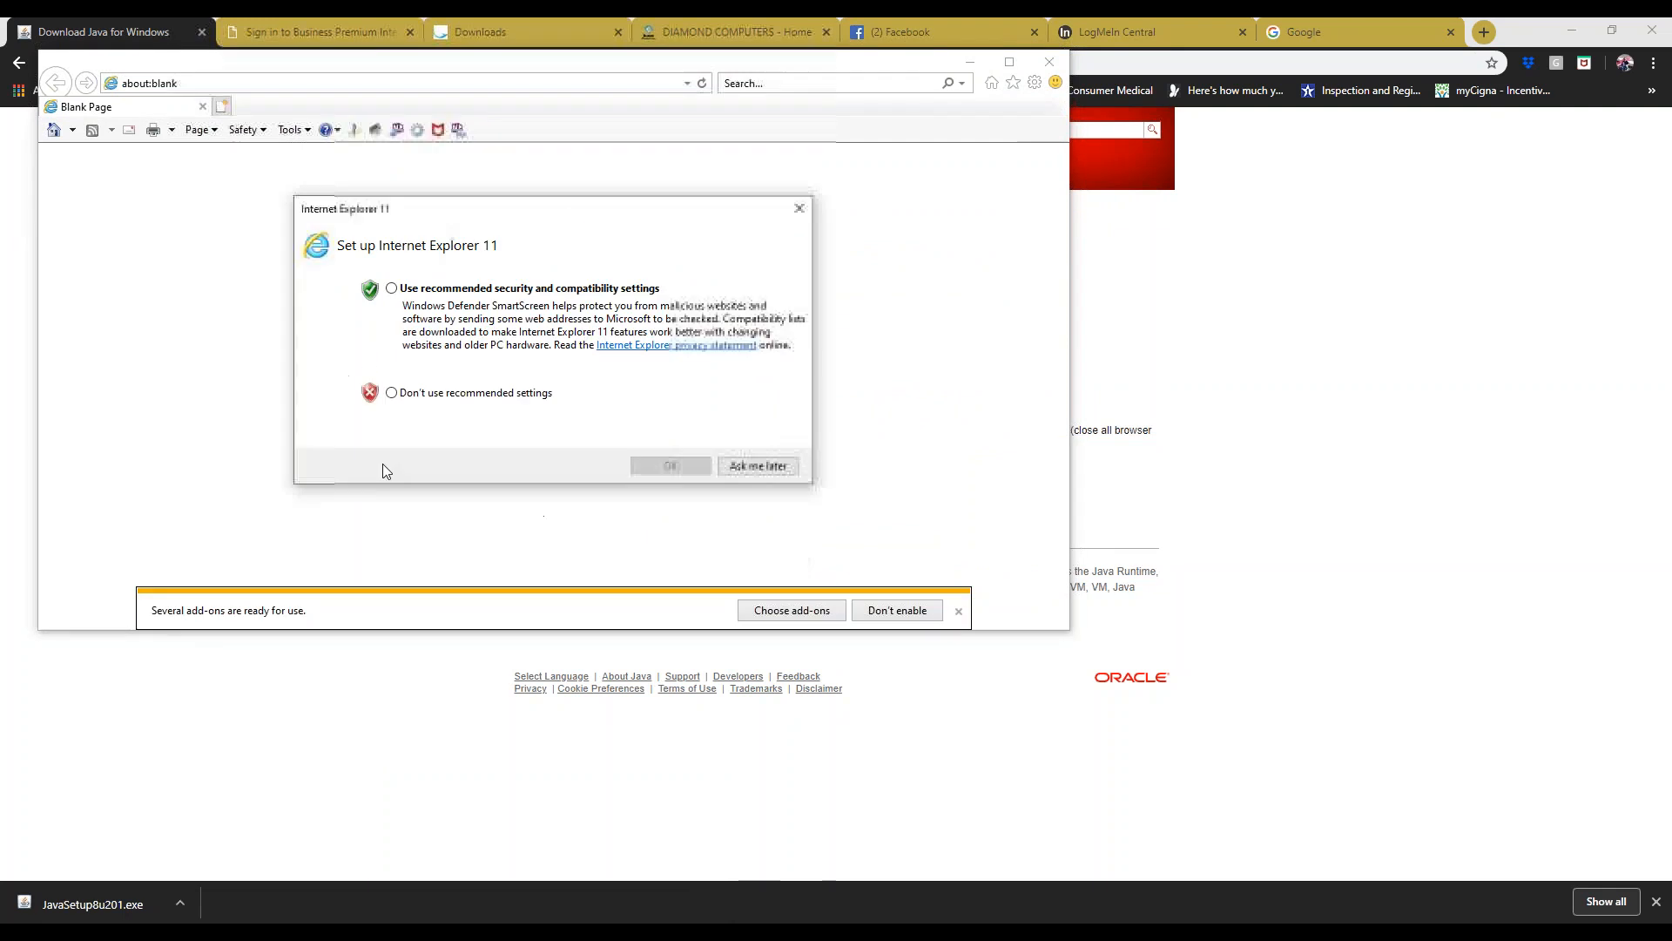
pyautogui.click(391, 289)
pyautogui.click(673, 466)
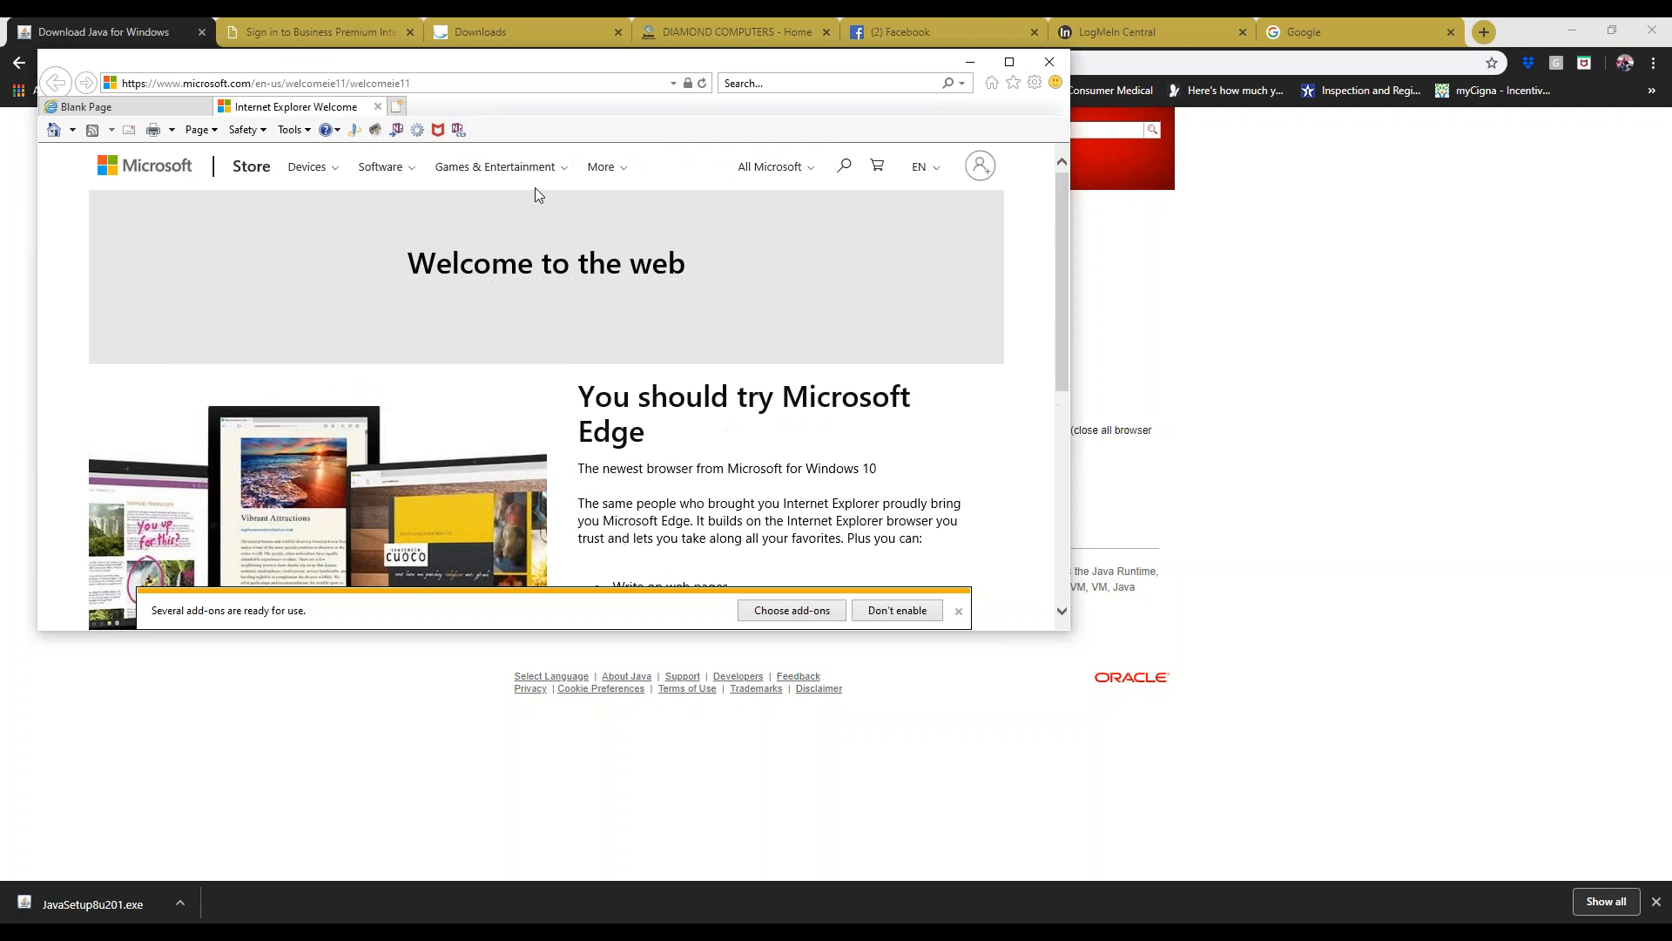
pyautogui.moveTo(514, 65); pyautogui.dragTo(683, 196)
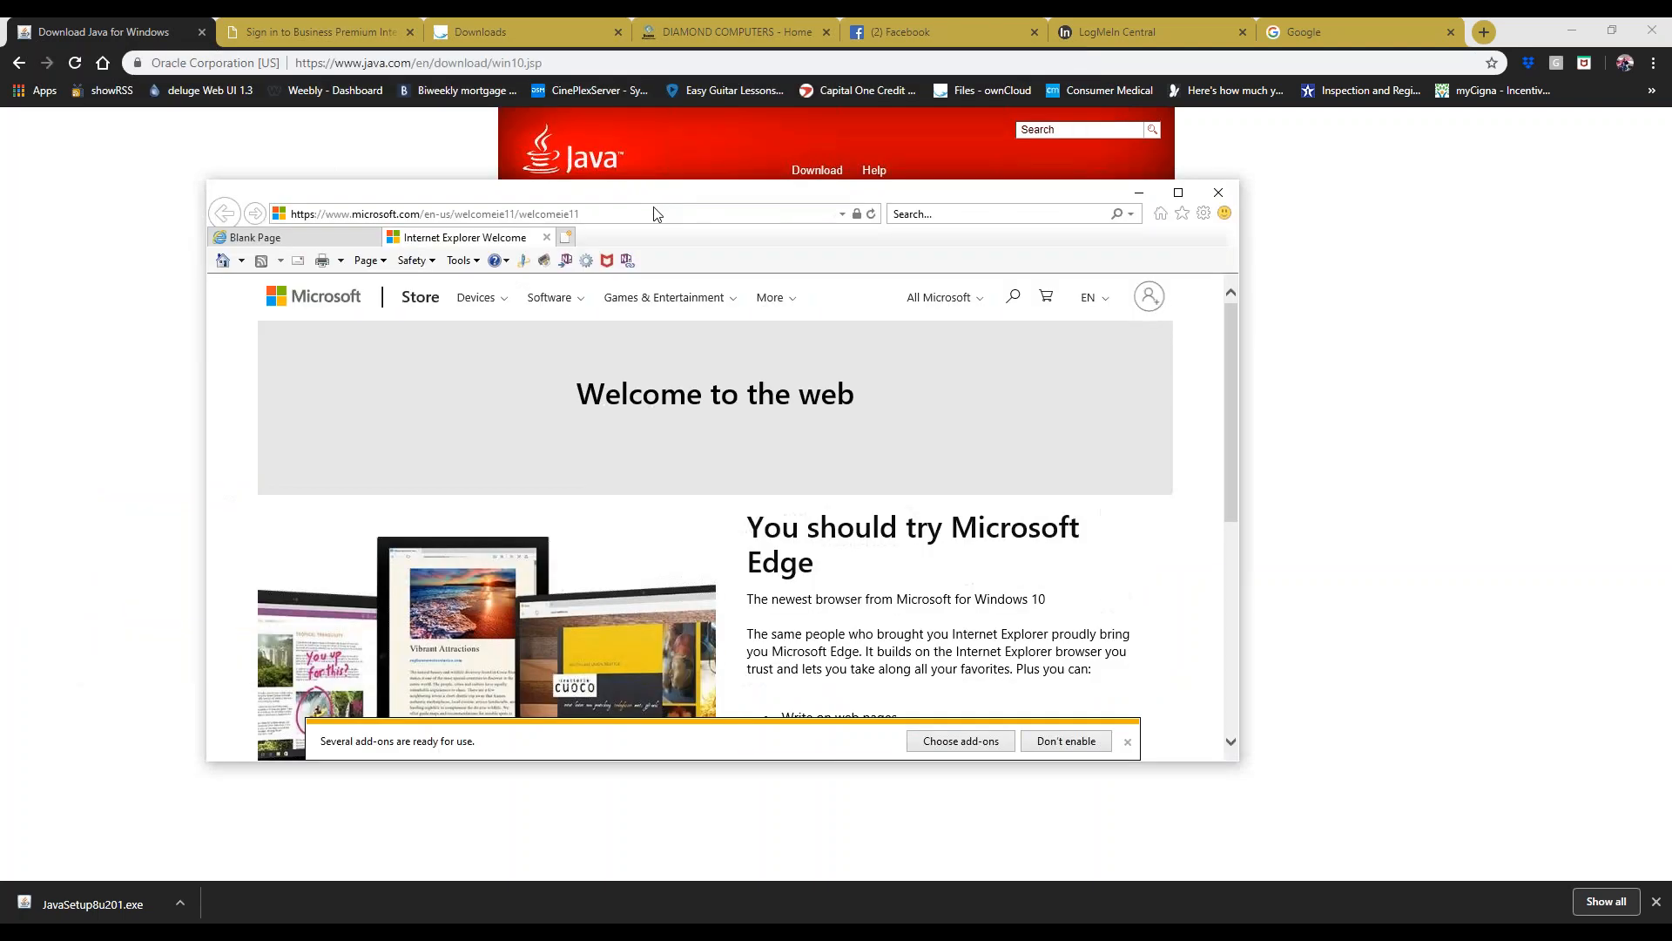
# - Go to java.com in Internet Explorer and start the JavaSetup8u201.exe download
pyautogui.click(649, 213)
pyautogui.write('j')
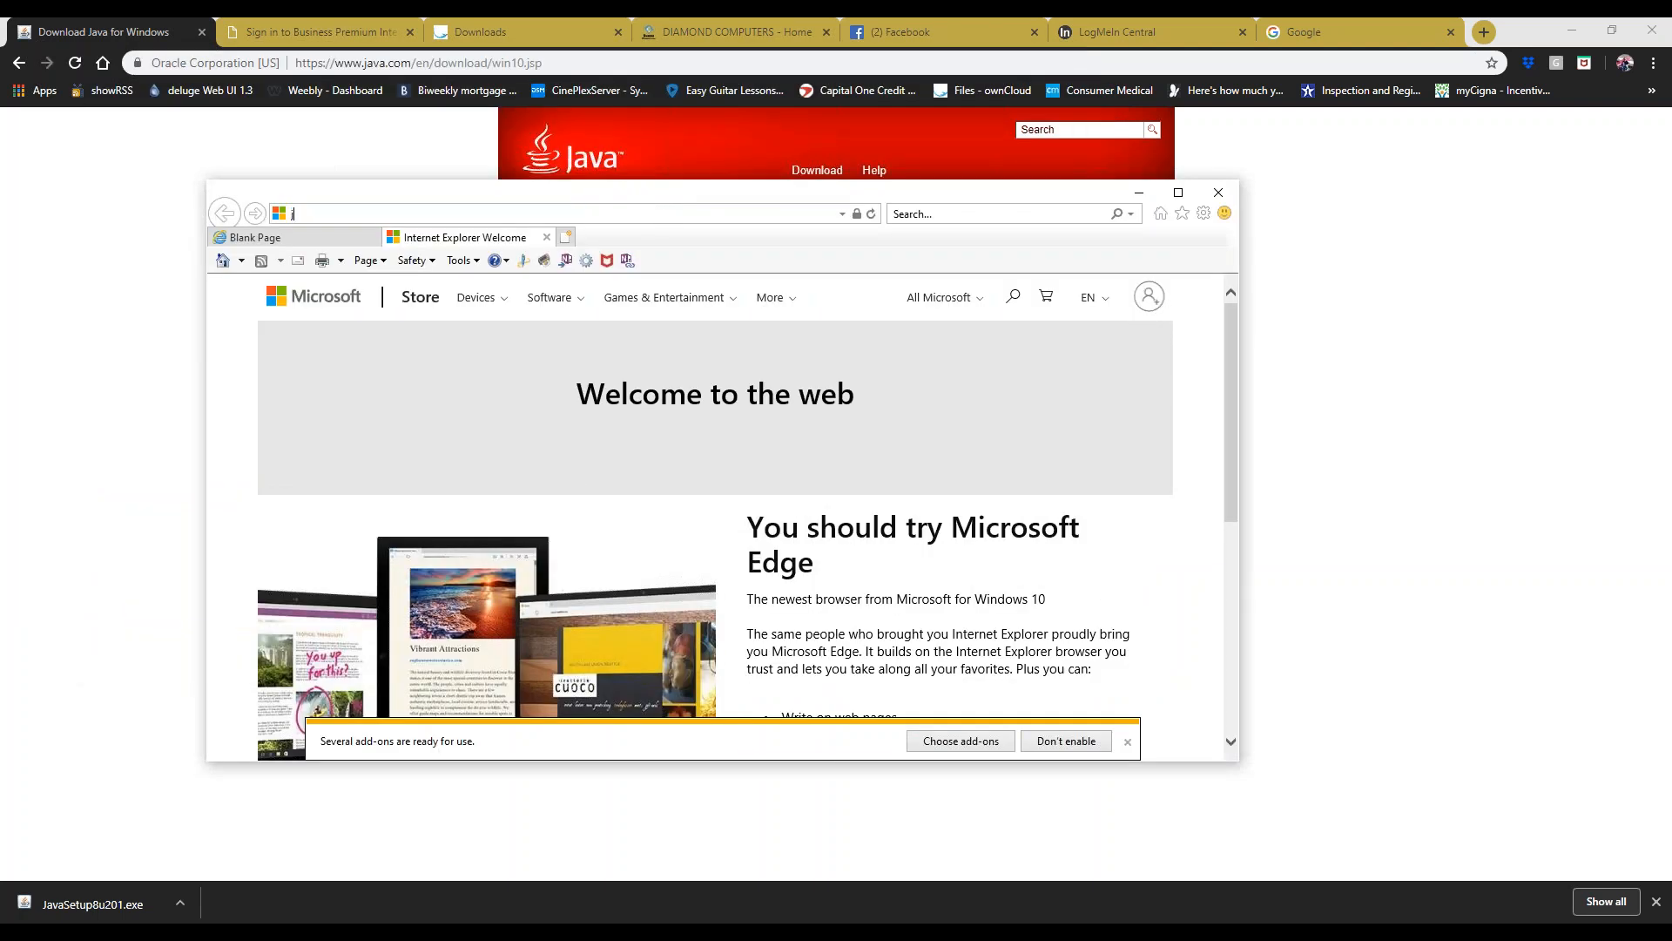
pyautogui.write('ava.com')
pyautogui.press('Return')
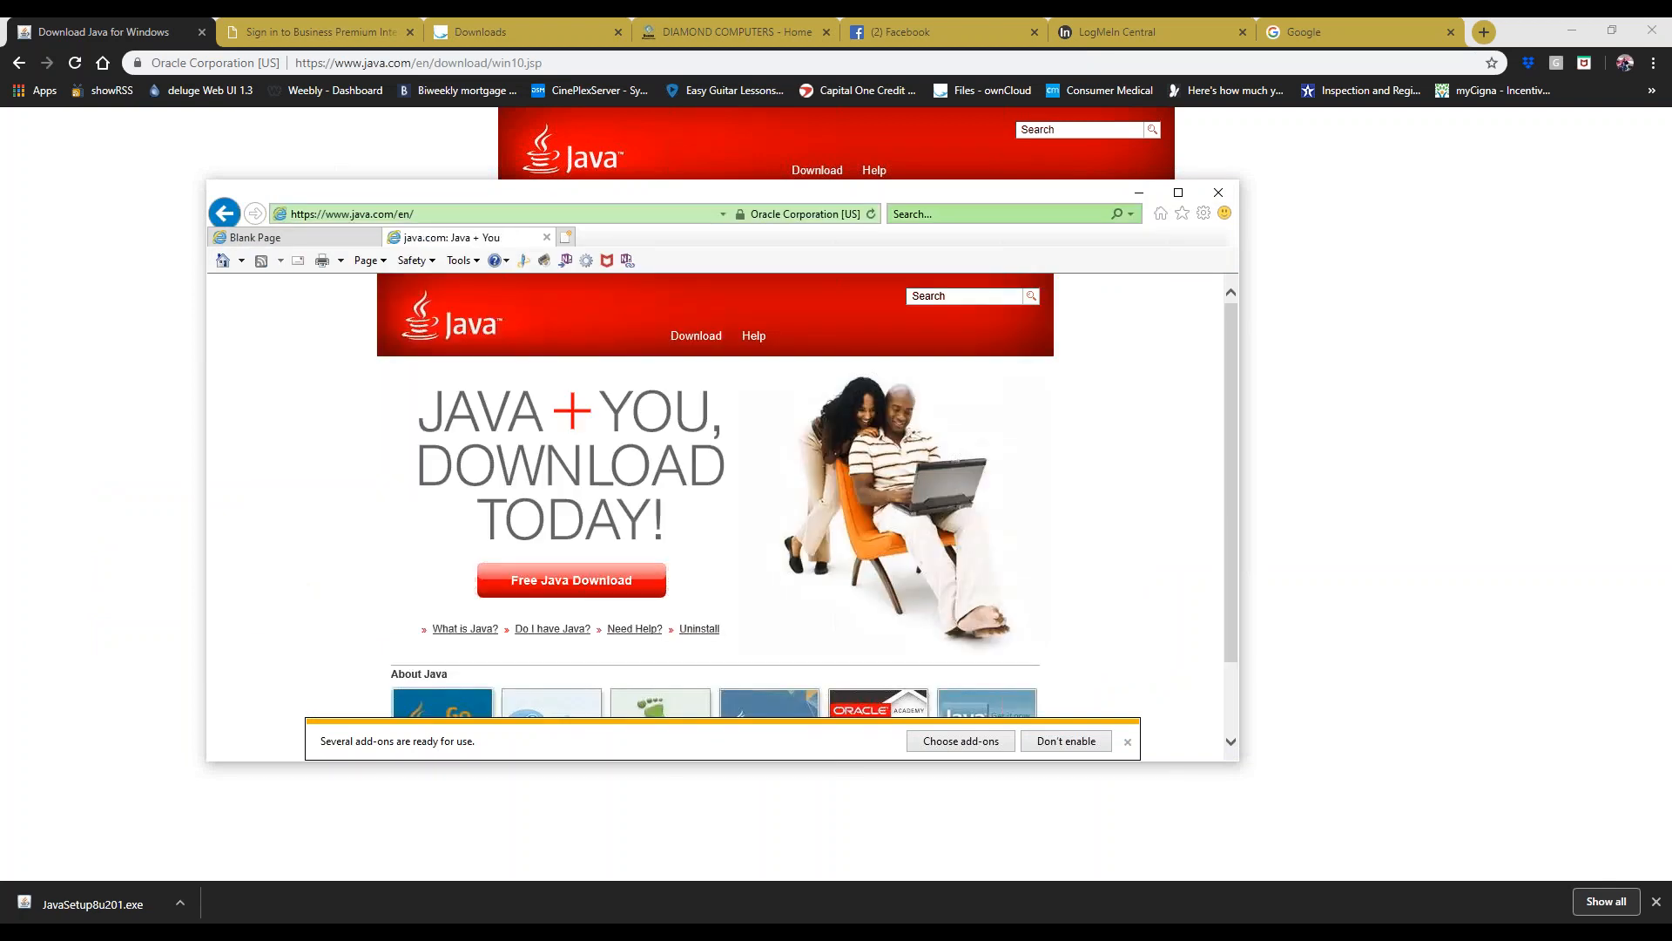
pyautogui.click(520, 581)
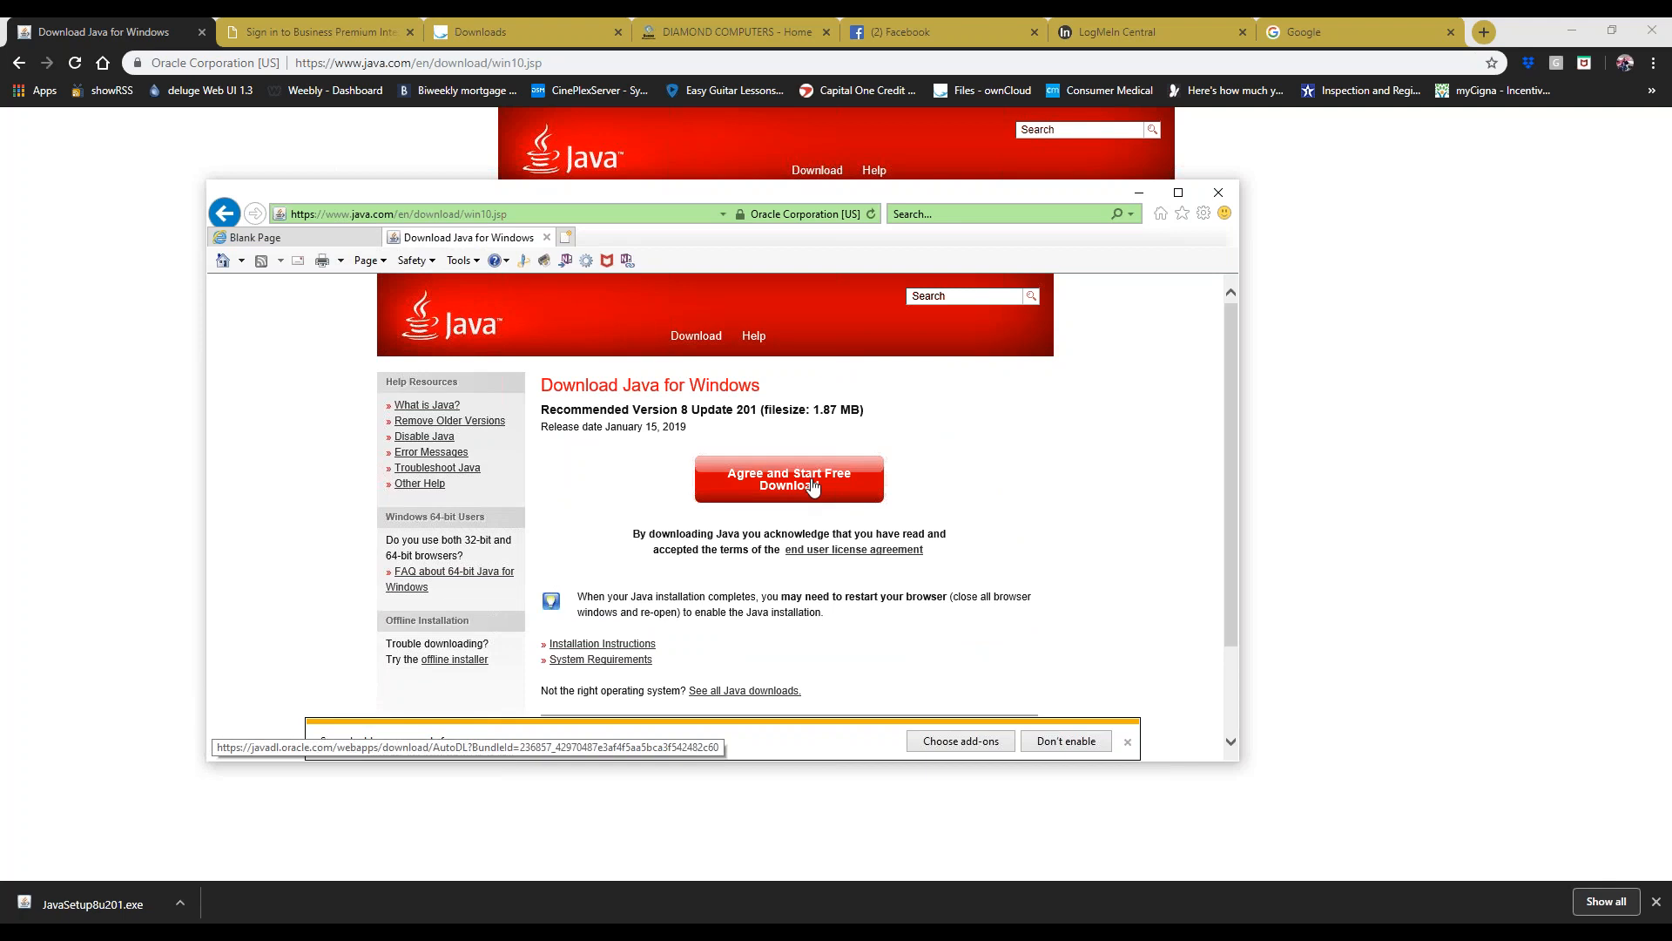
pyautogui.click(812, 486)
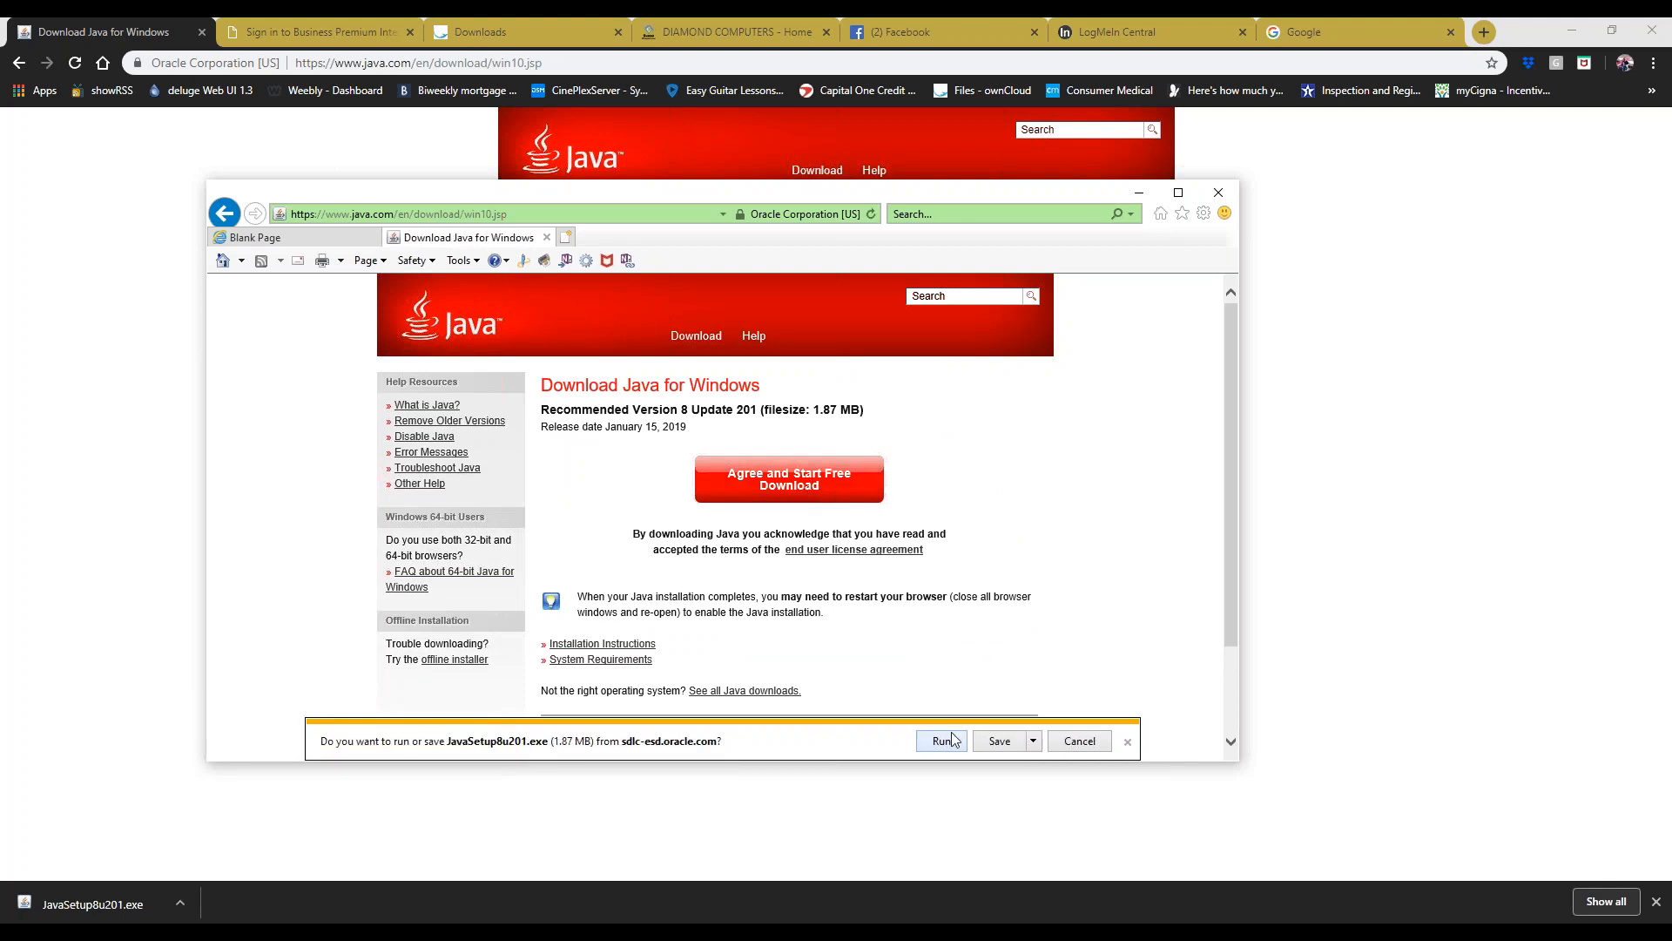
pyautogui.click(1033, 740)
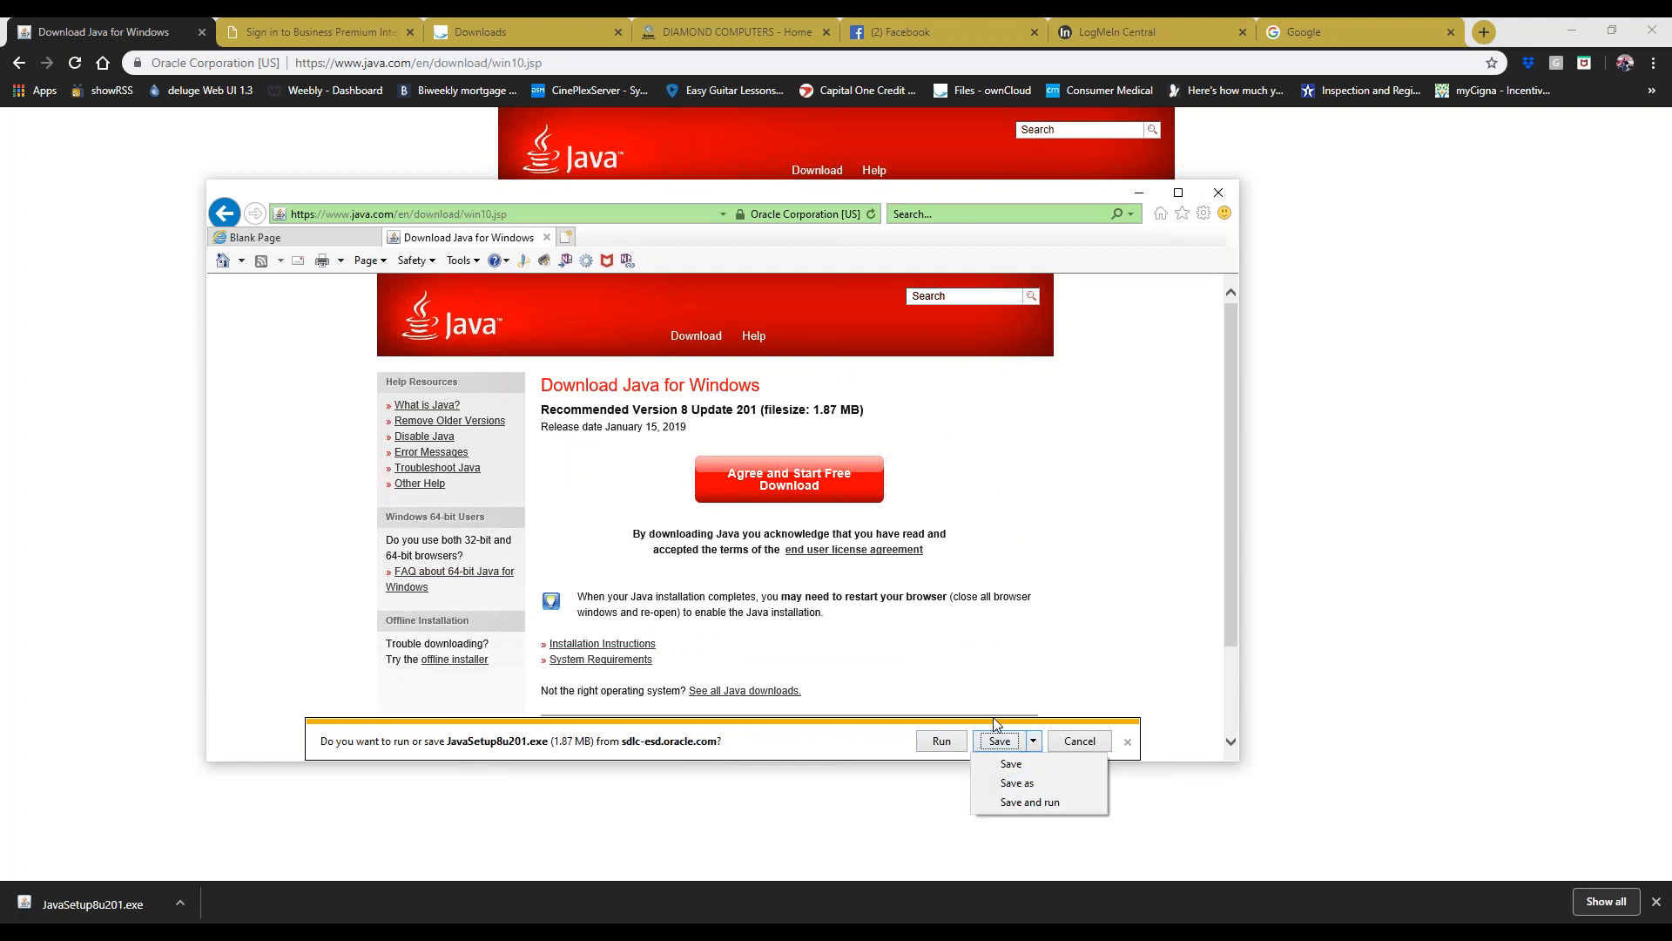
# - Close Internet Explorer without saving and launch JavaSetup8u201.exe from Chrome's downloads
pyautogui.click(967, 677)
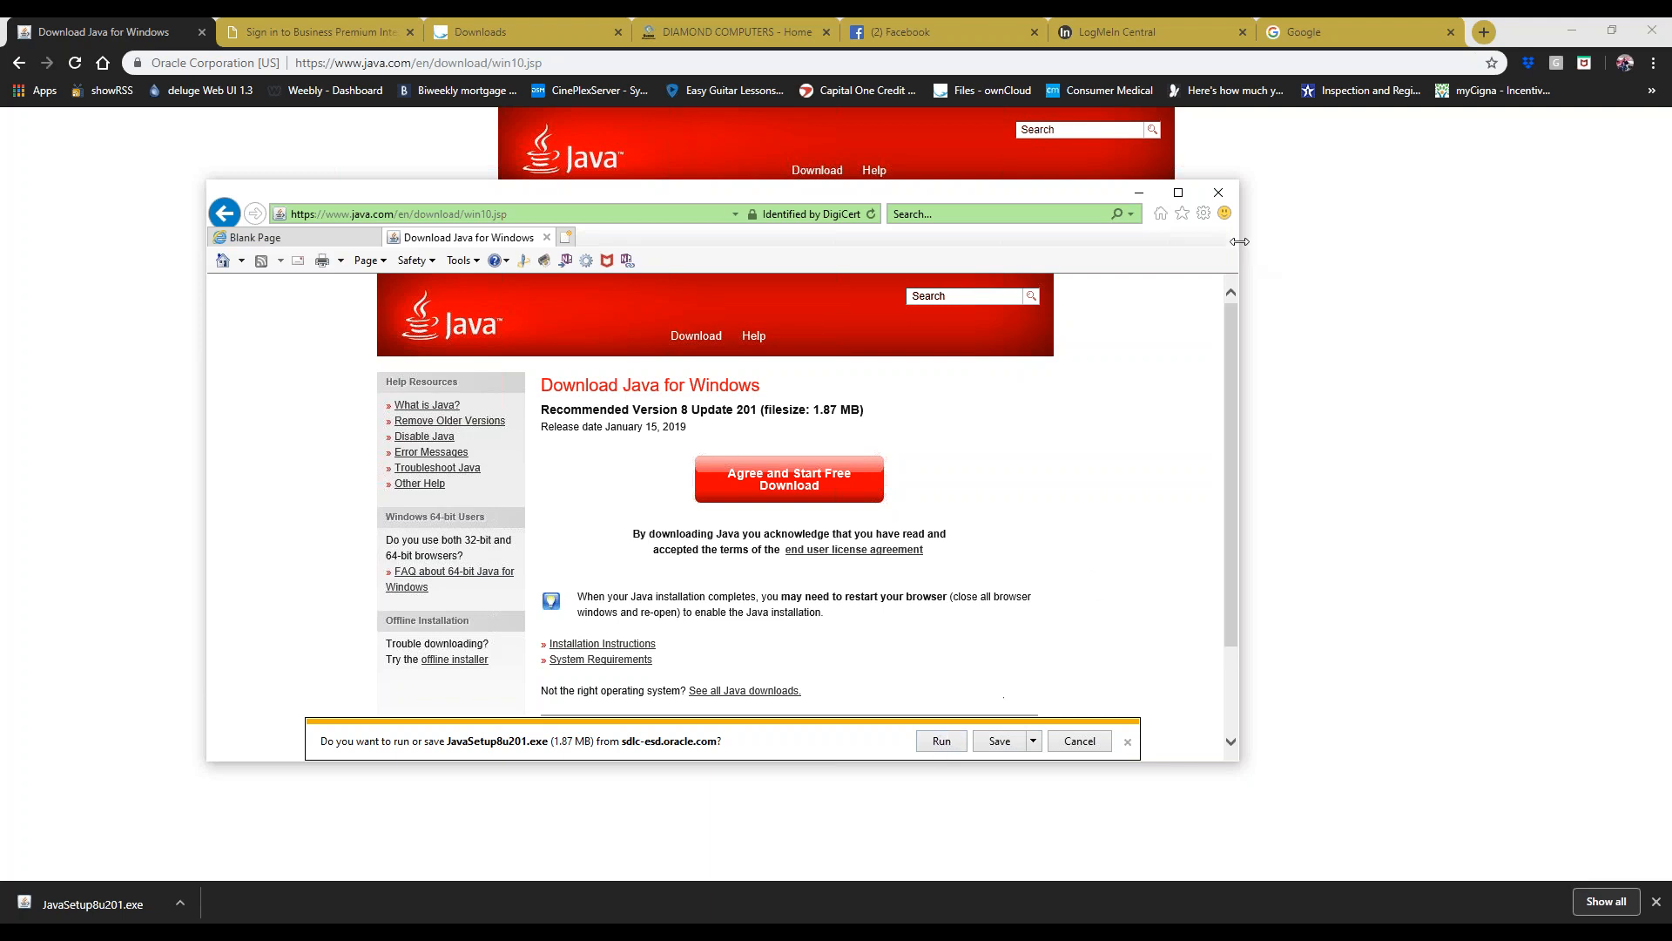
pyautogui.click(1217, 195)
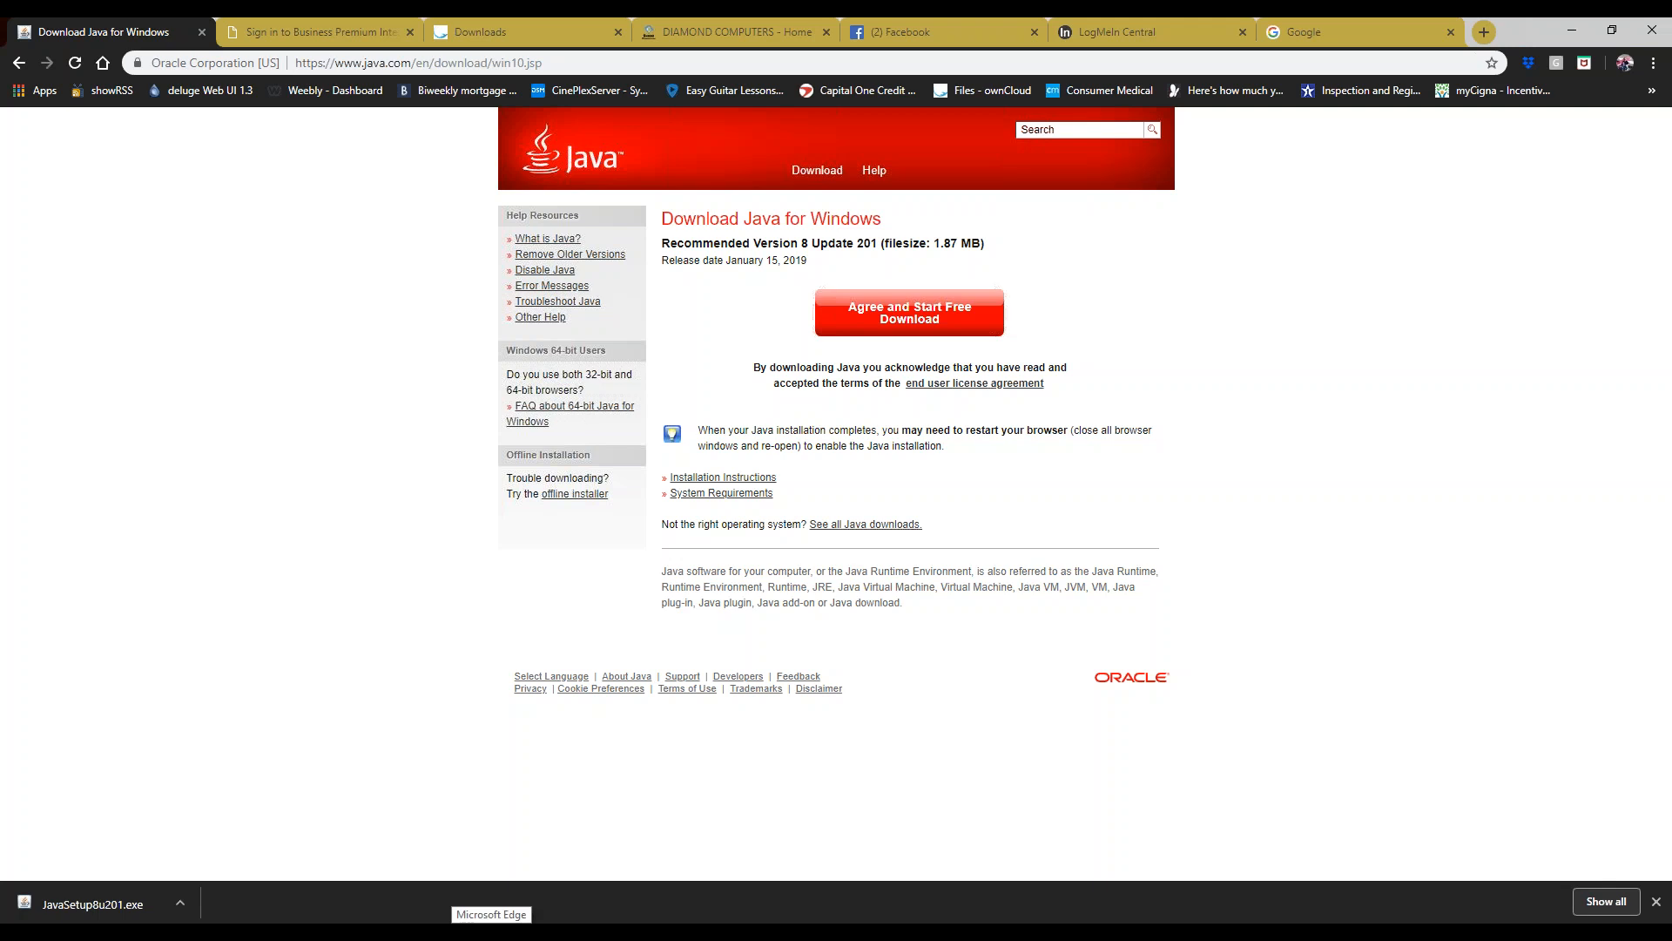
pyautogui.click(96, 904)
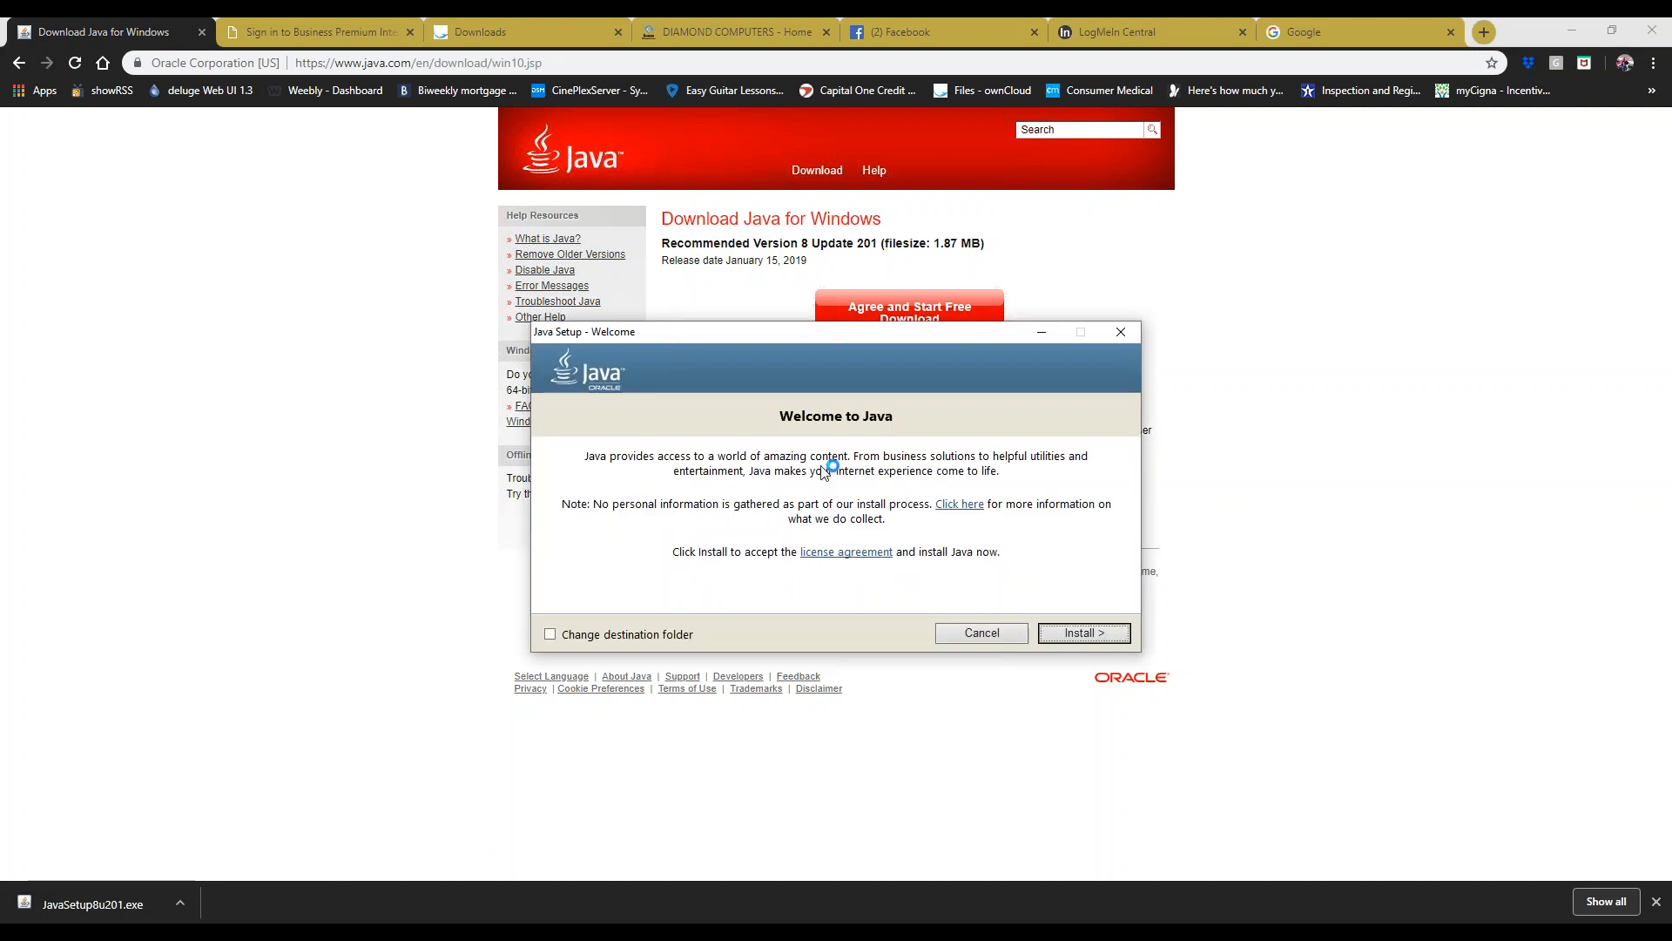
# - Install Java, acknowledge the license terms notice, and close setup after success
pyautogui.click(1082, 633)
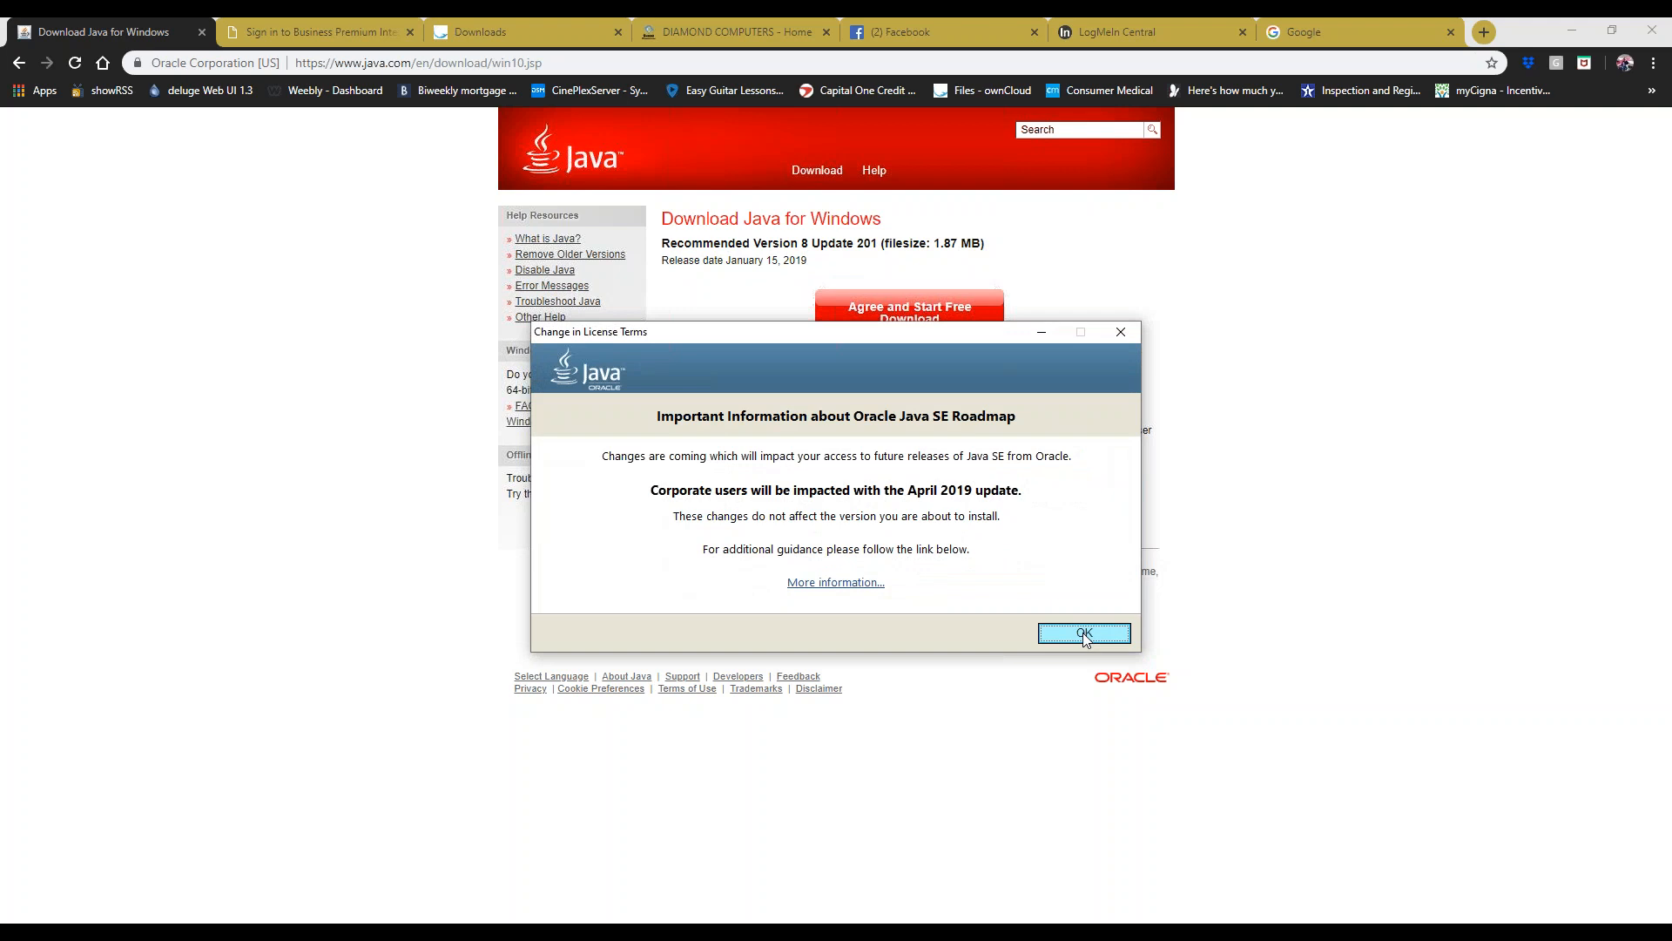
pyautogui.click(1085, 634)
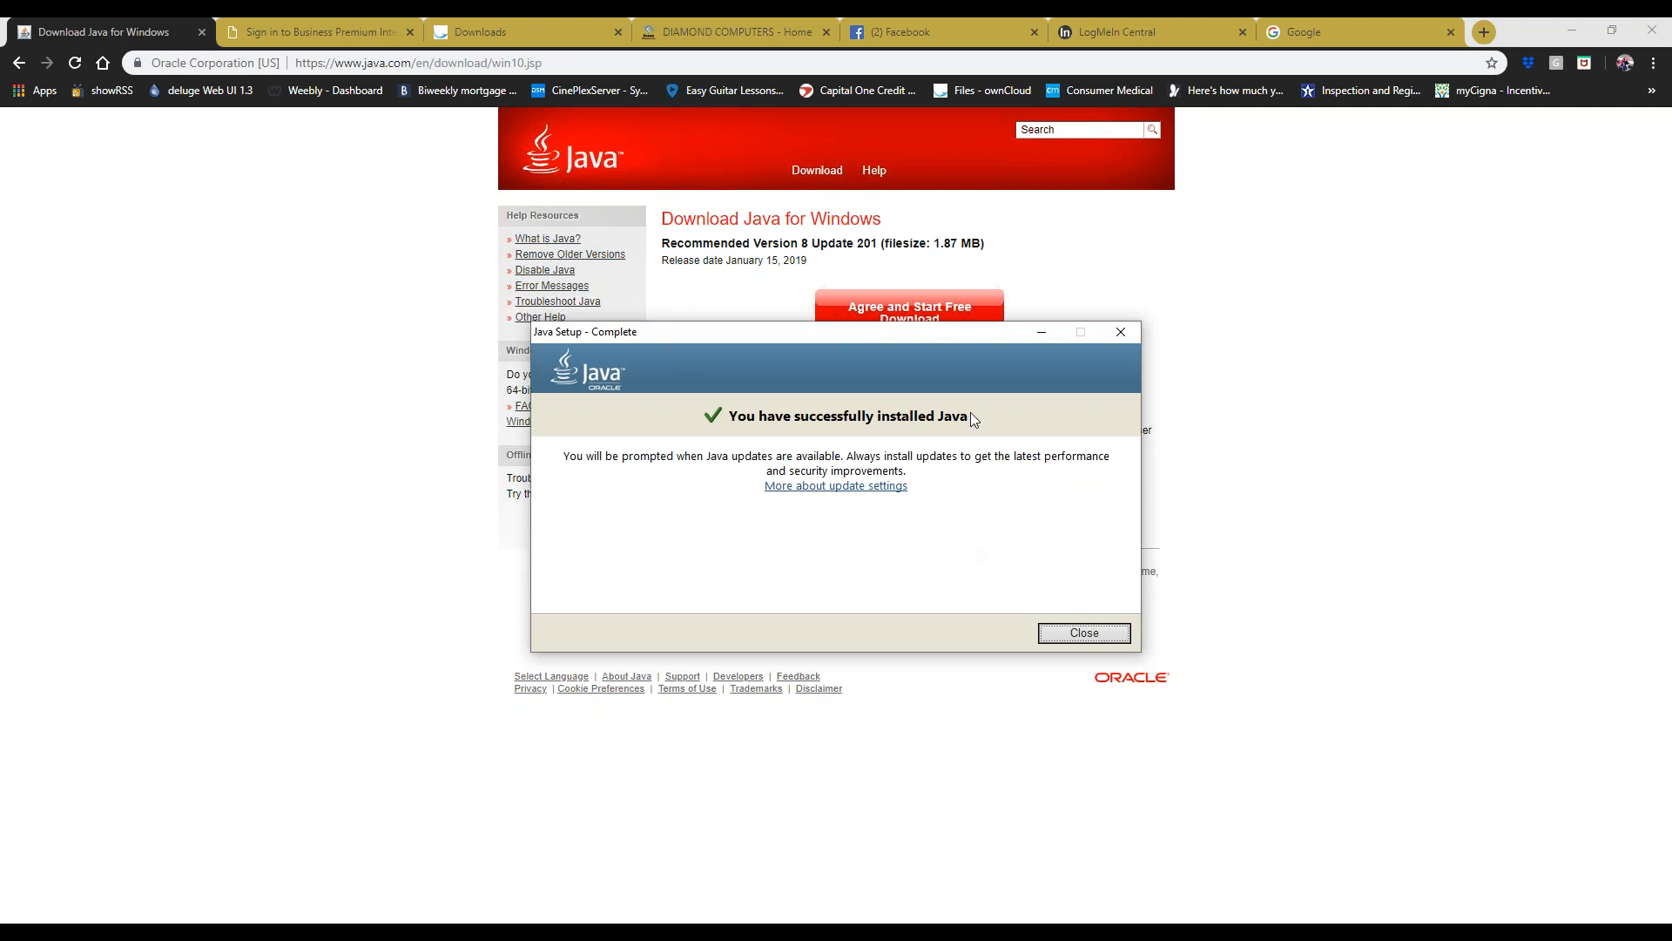
pyautogui.click(1074, 635)
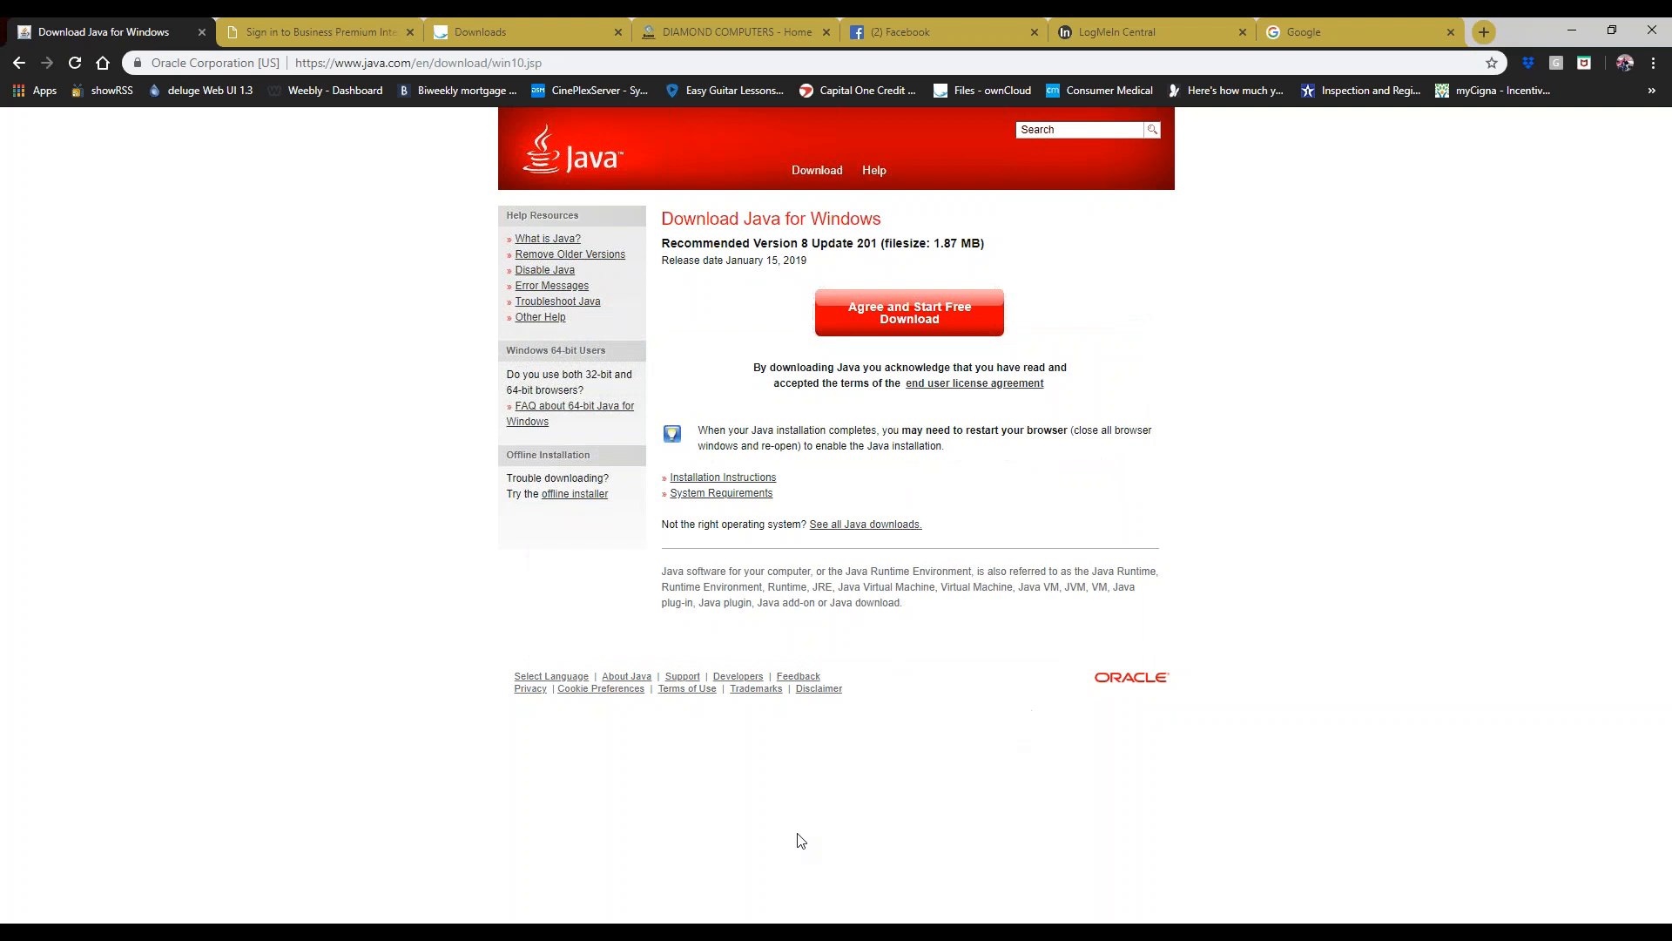
pyautogui.press('super')
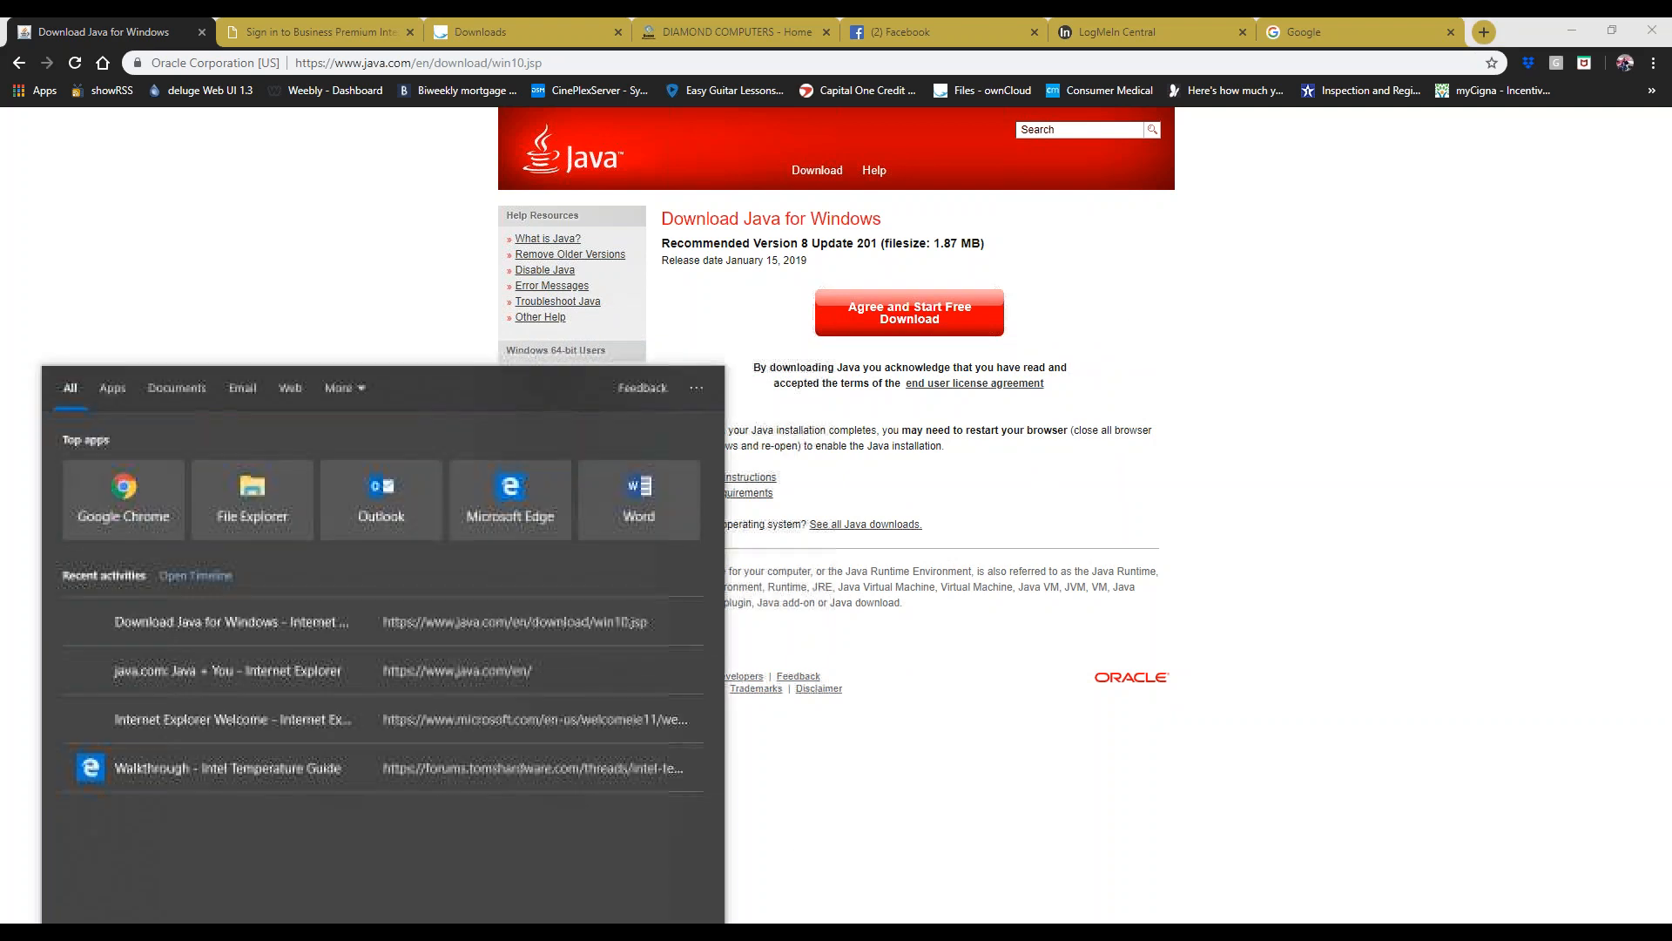
pyautogui.write('control')
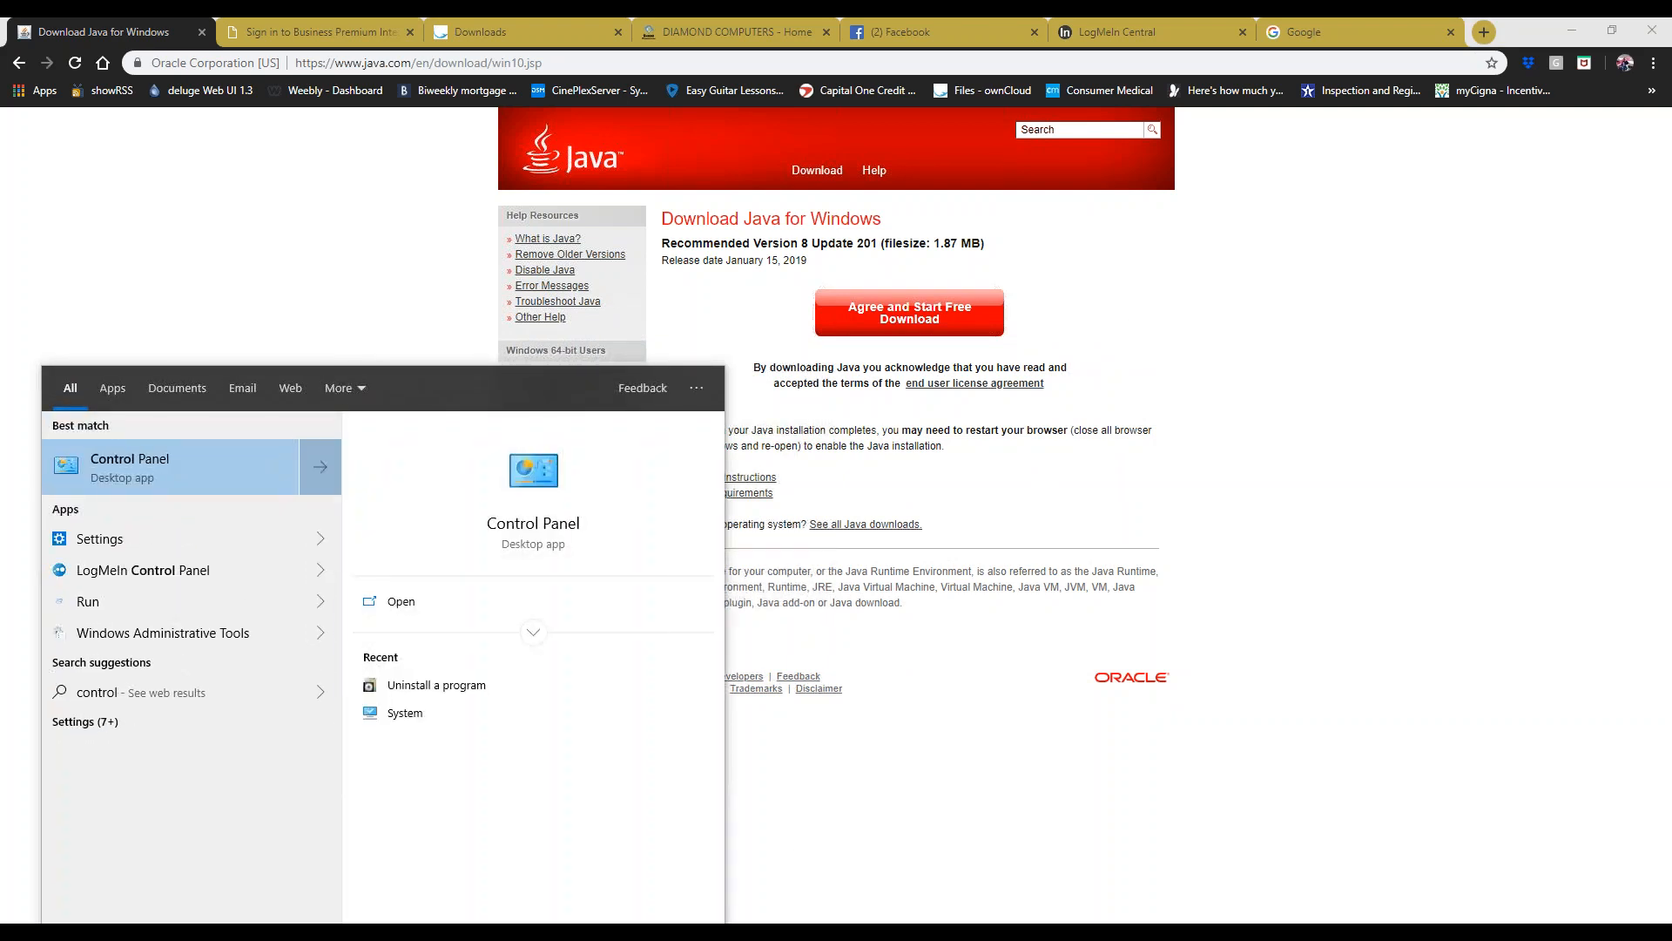
pyautogui.press('Return')
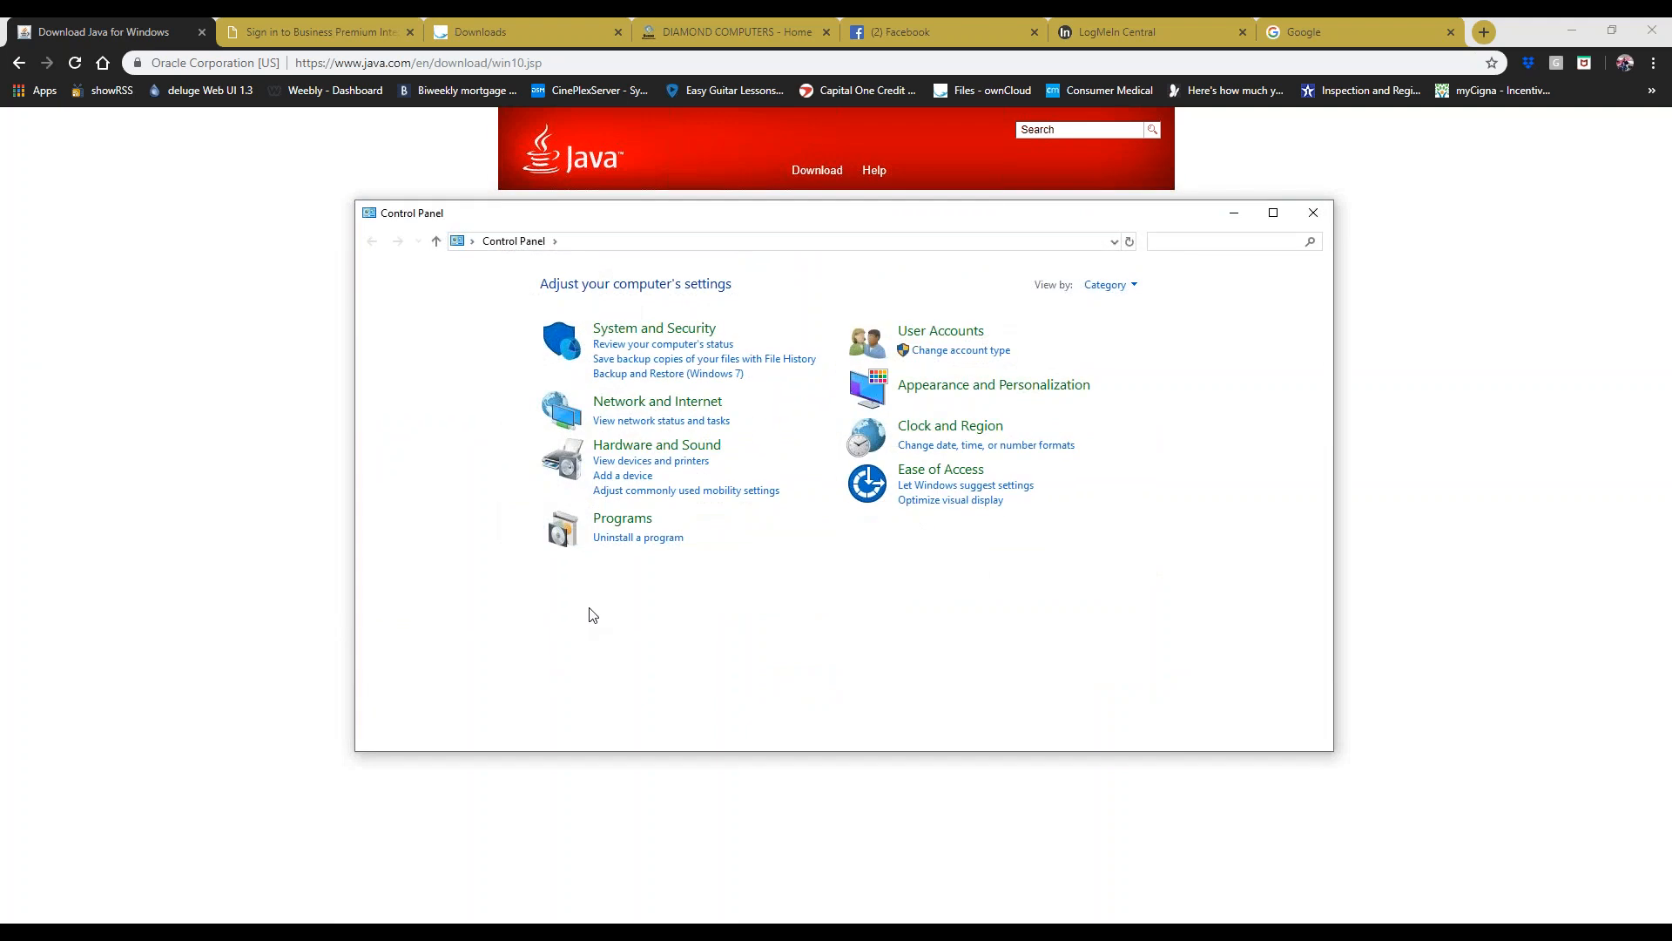
pyautogui.click(629, 538)
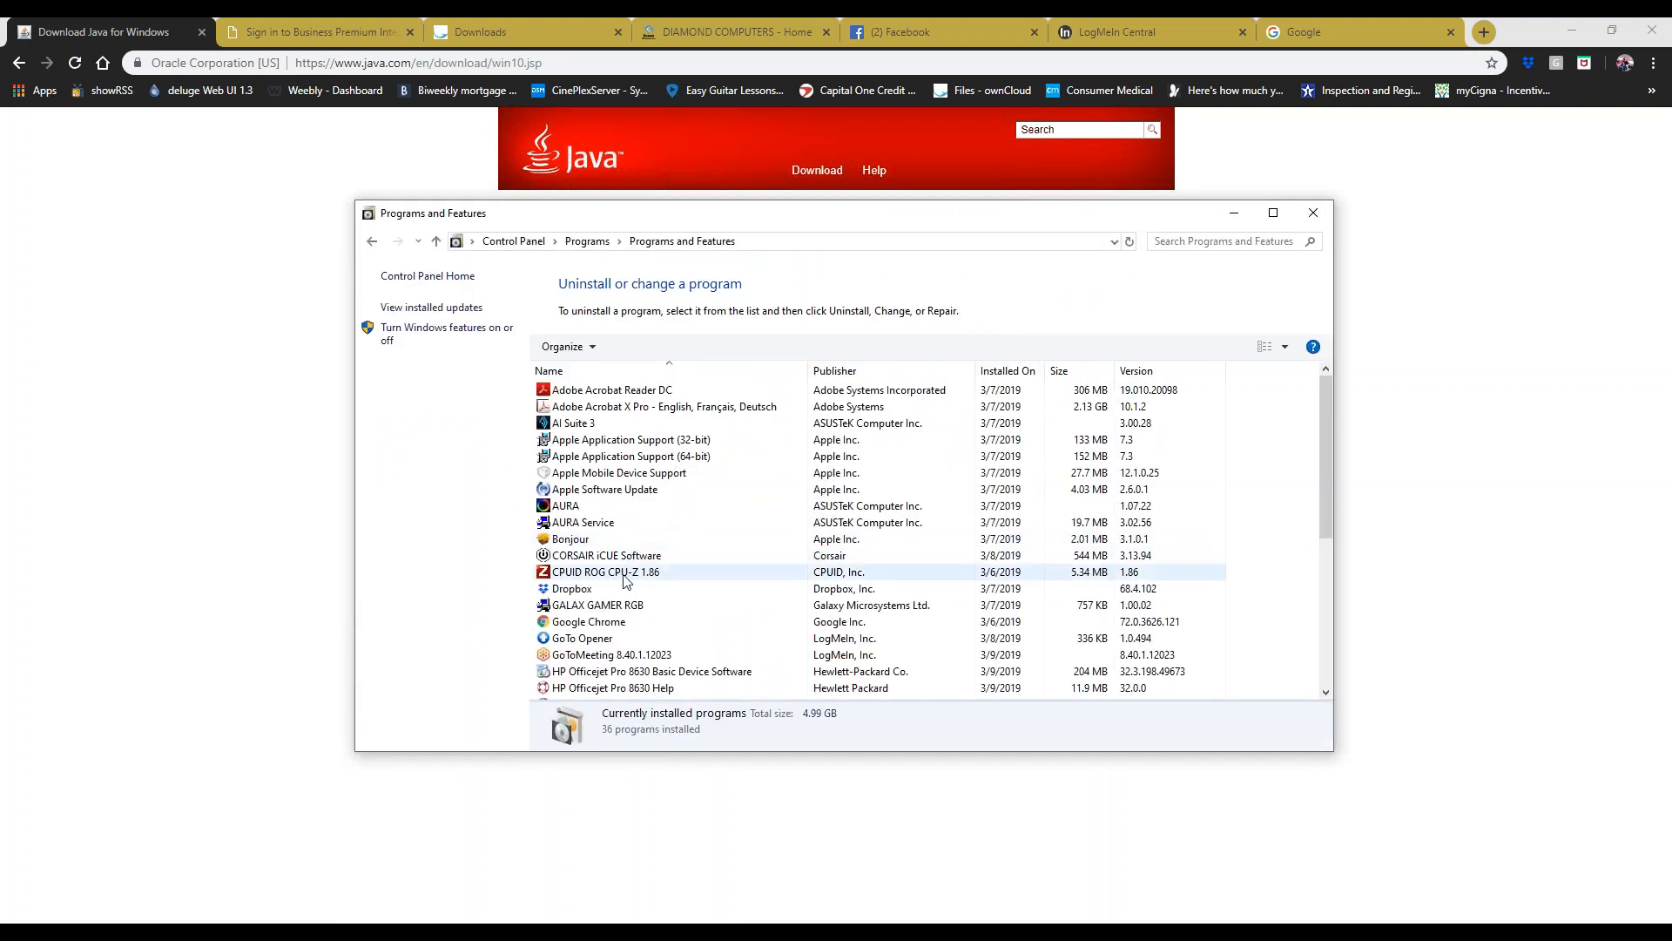
pyautogui.scroll(-3, 620, 621)
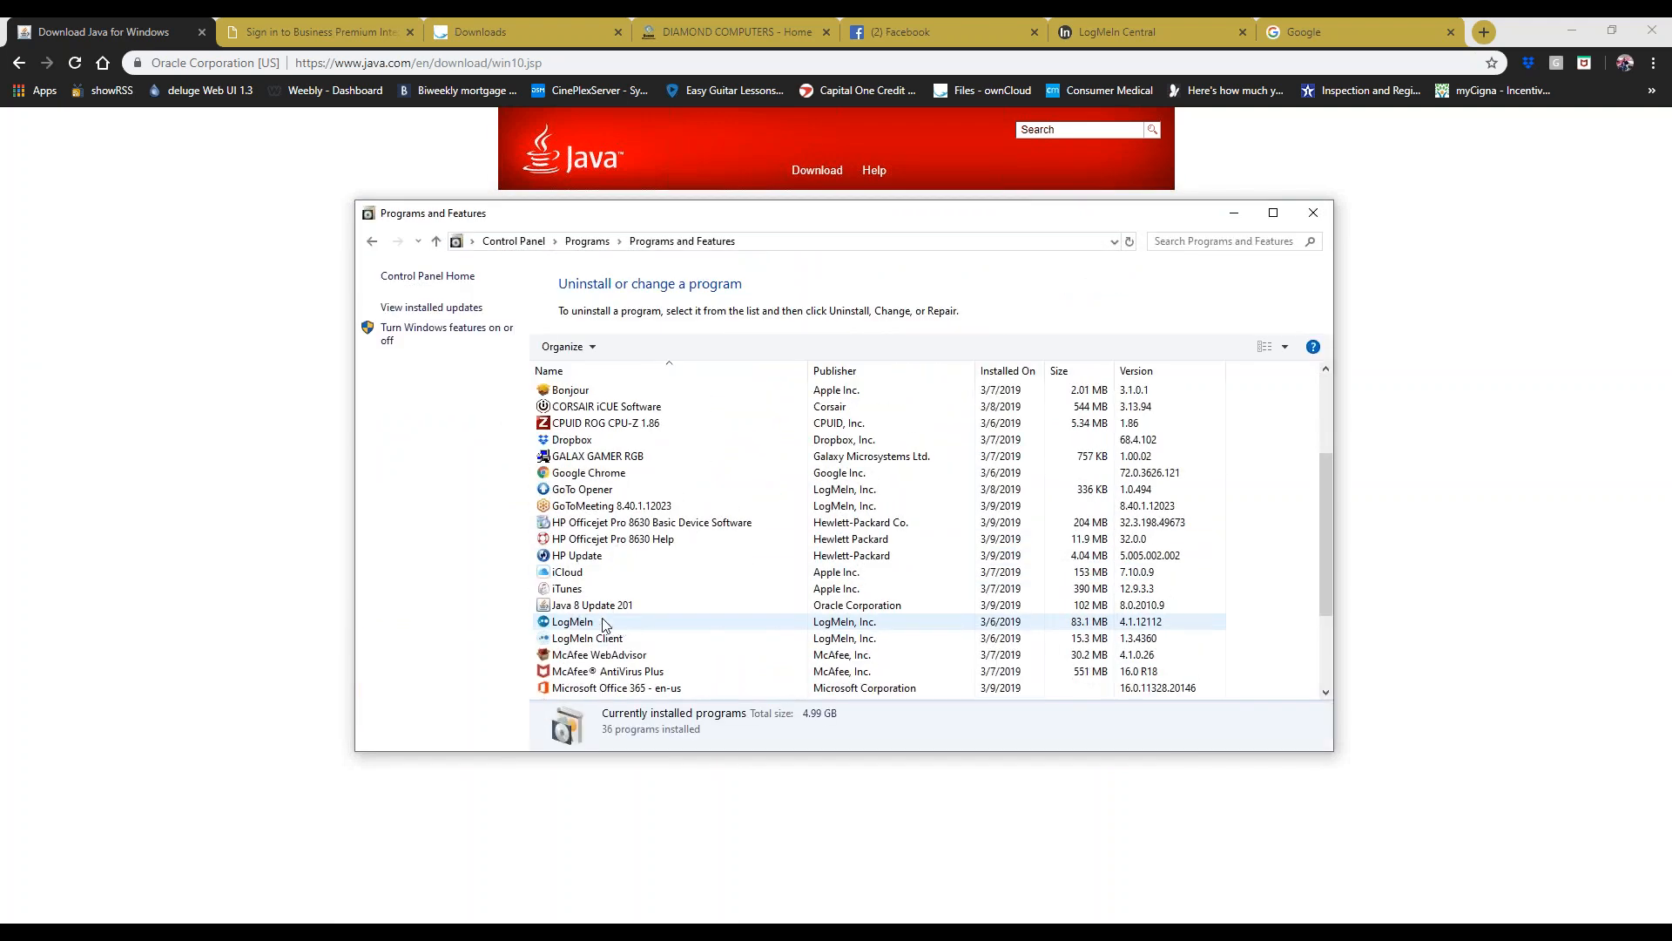
pyautogui.click(613, 592)
pyautogui.click(614, 610)
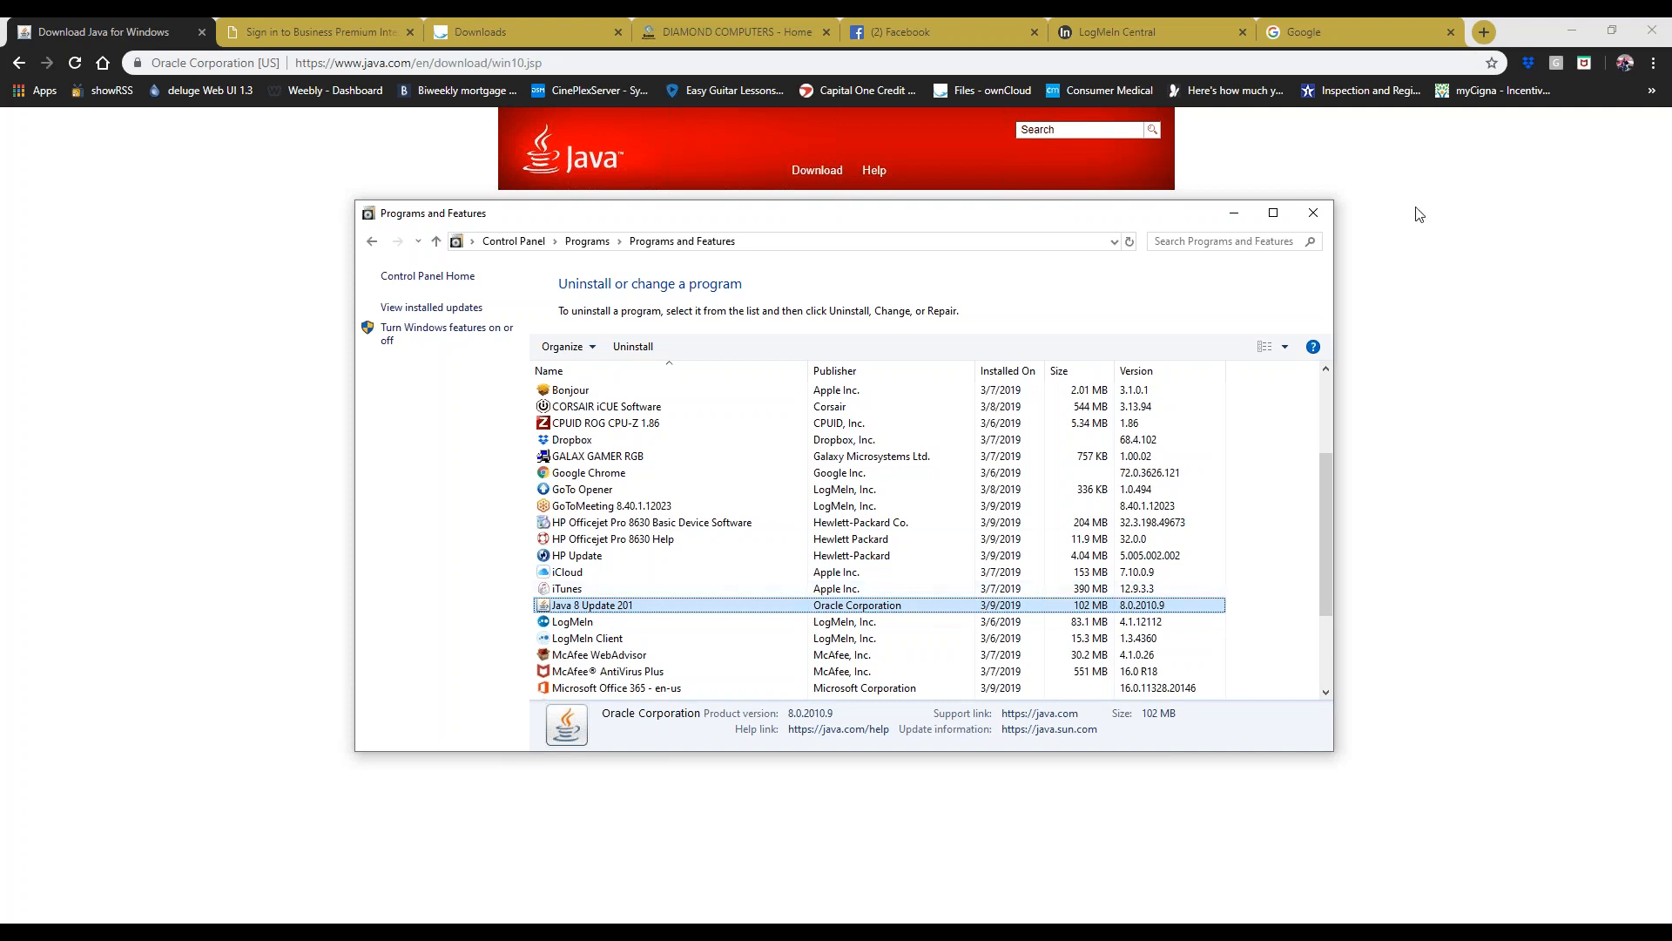
pyautogui.click(1314, 214)
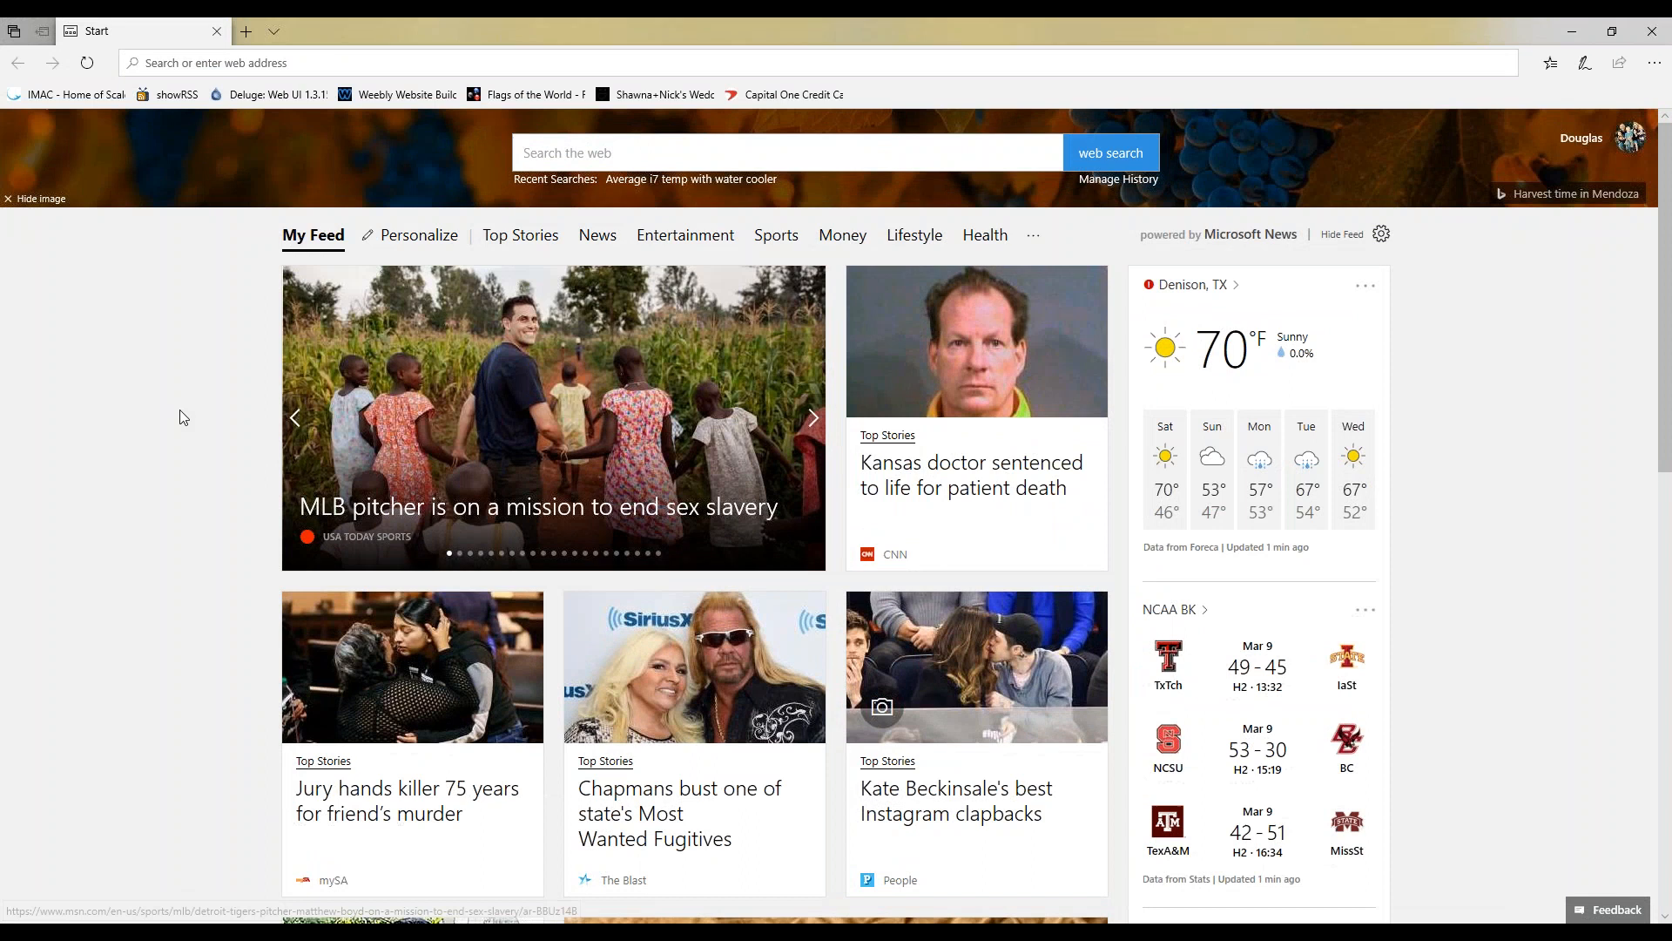
# - Go to java.com in Edge and open the Java for Windows download page
pyautogui.click(337, 63)
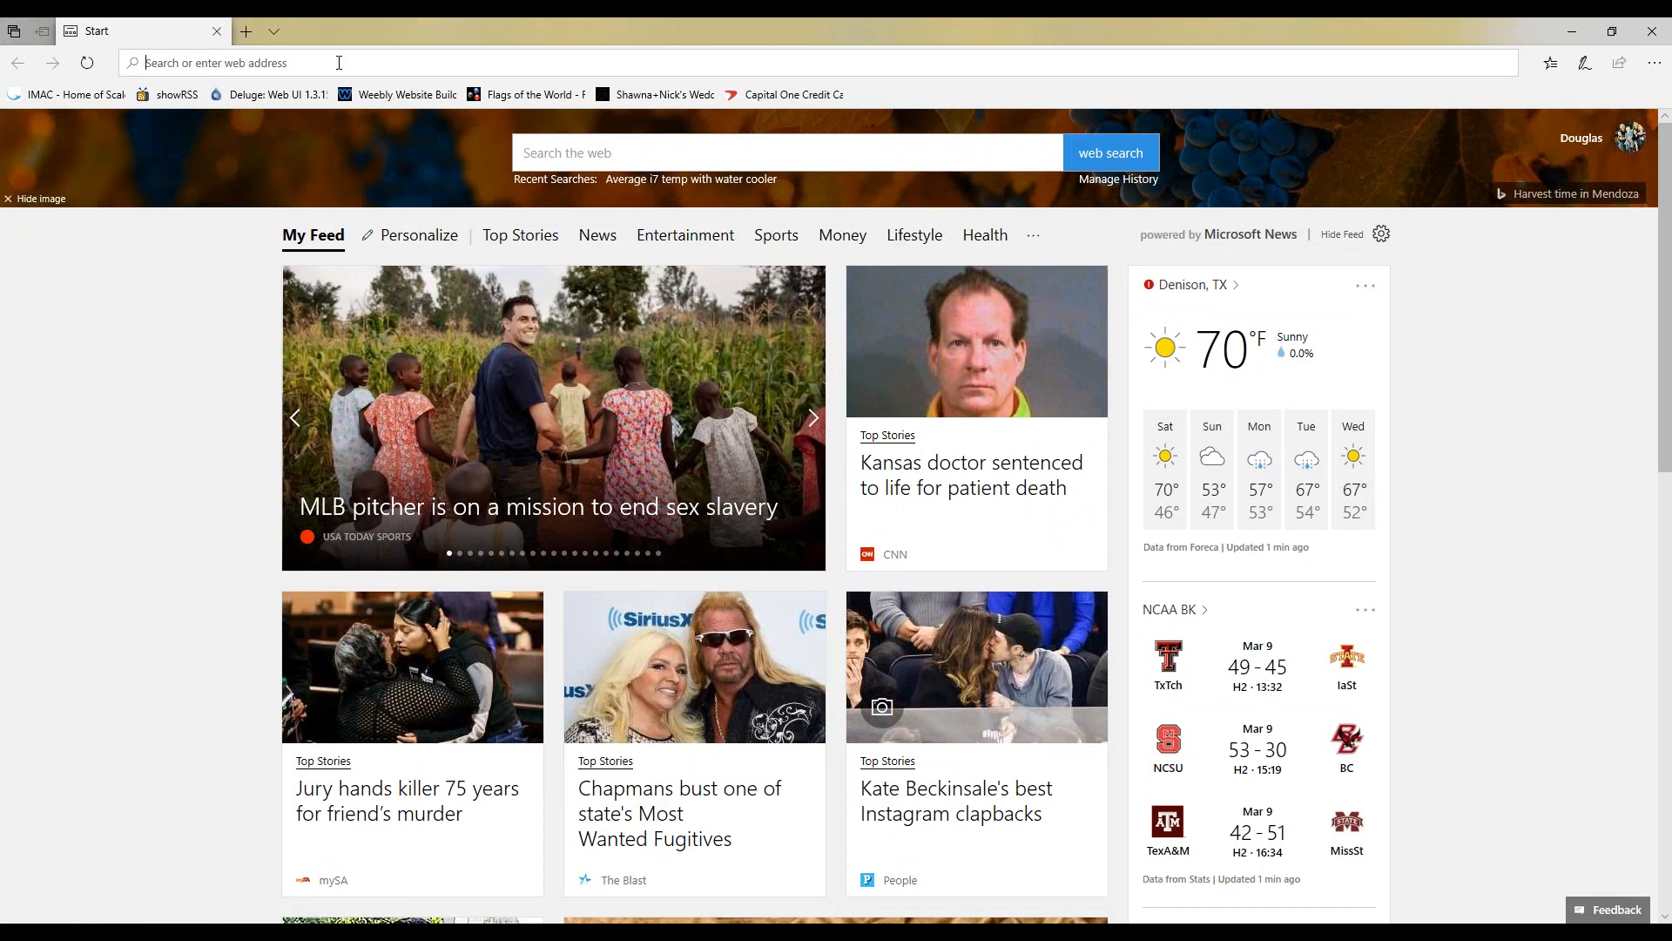
pyautogui.write('java.co')
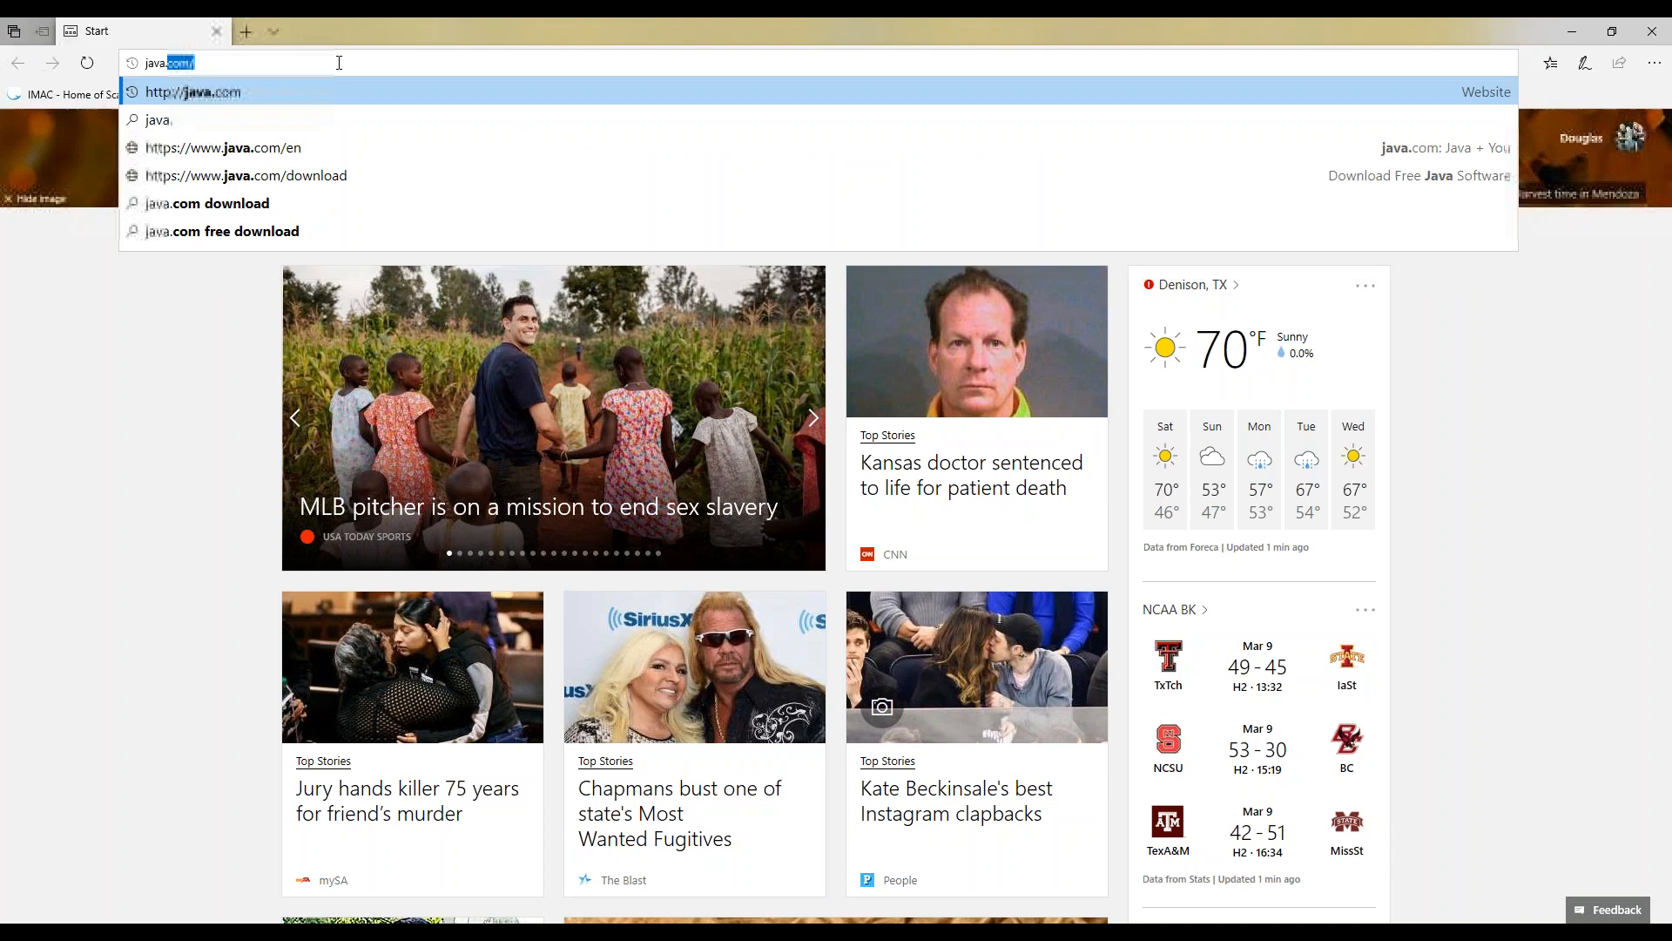
pyautogui.write('m')
pyautogui.press('Return')
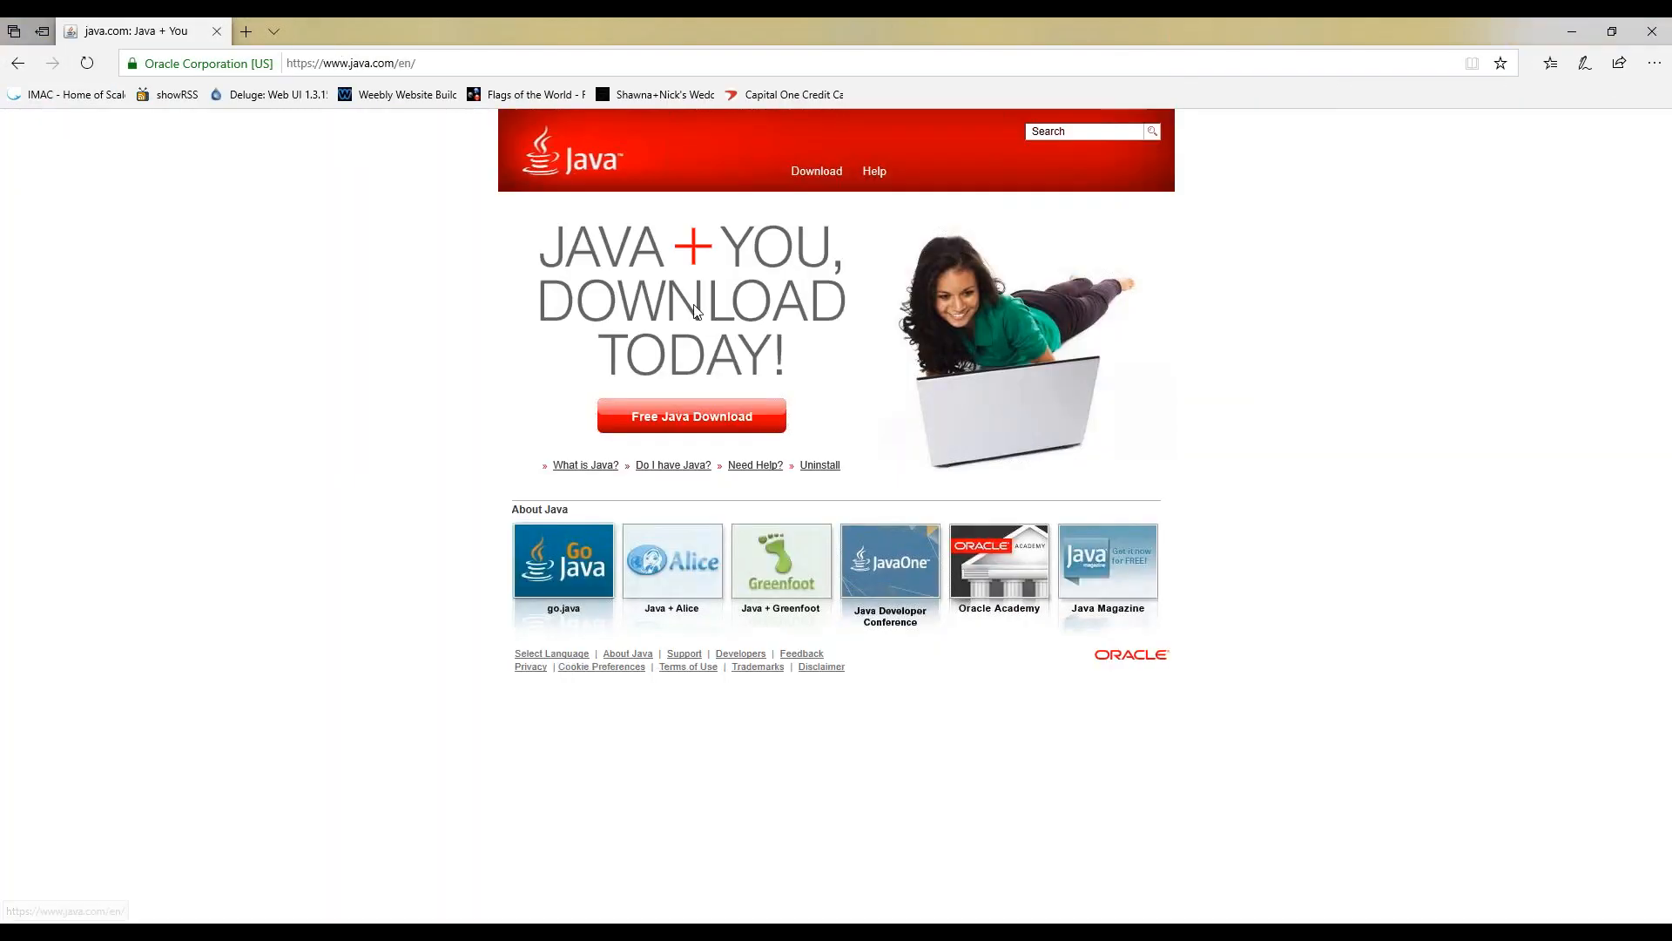
pyautogui.click(689, 426)
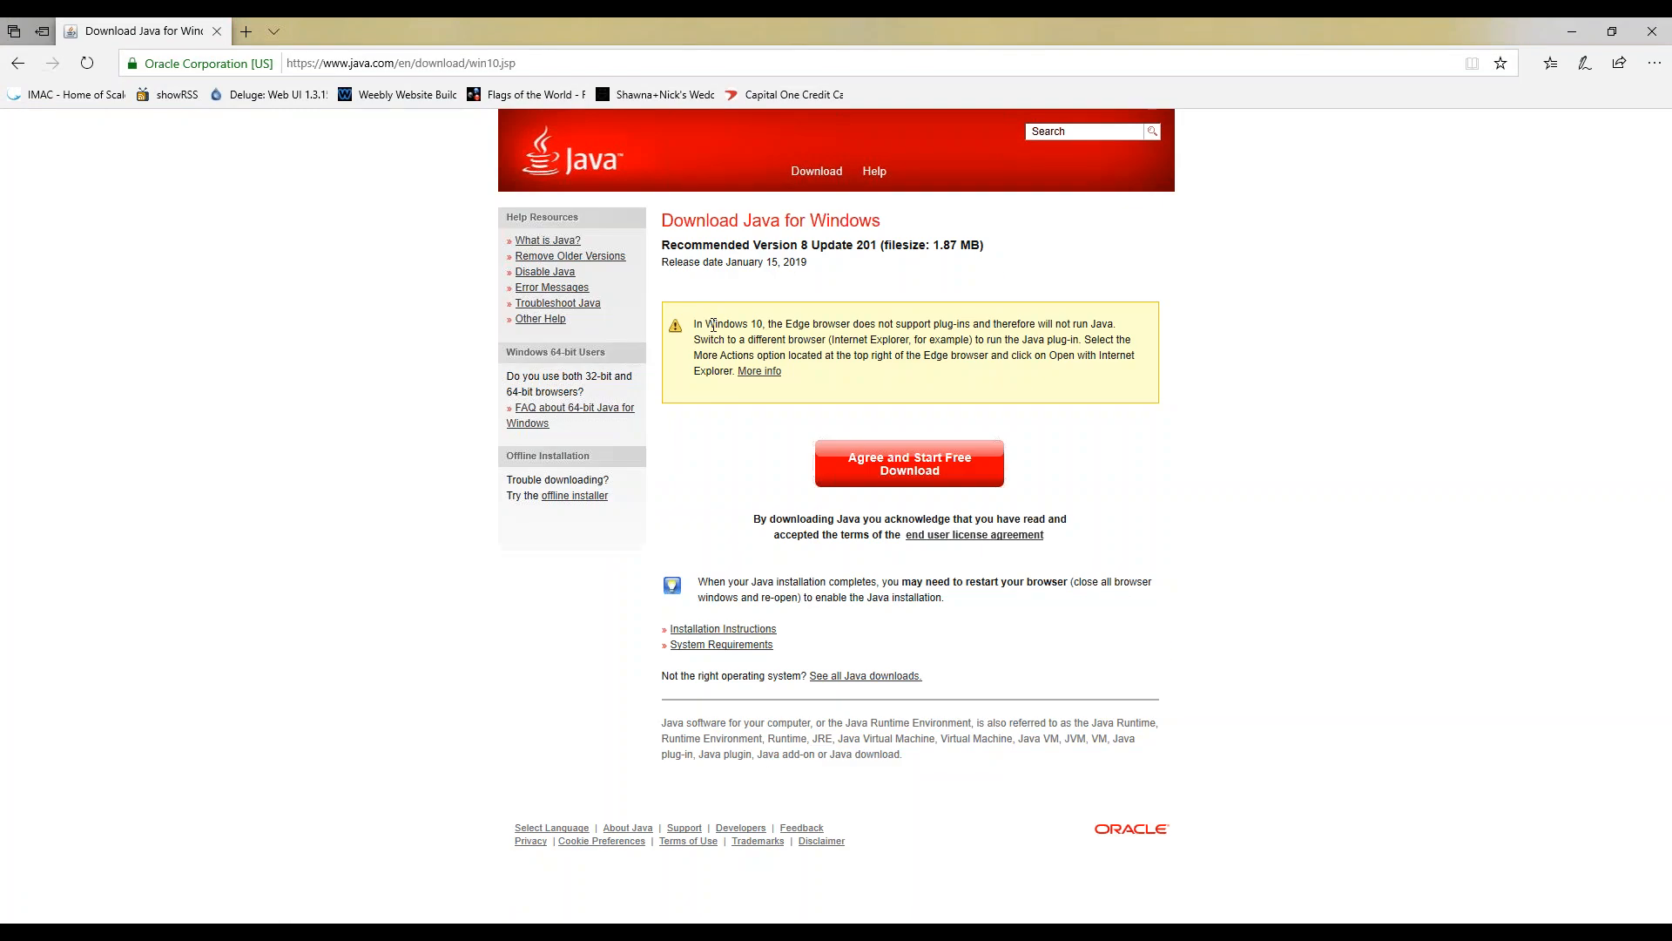
pyautogui.moveTo(706, 322); pyautogui.dragTo(830, 384)
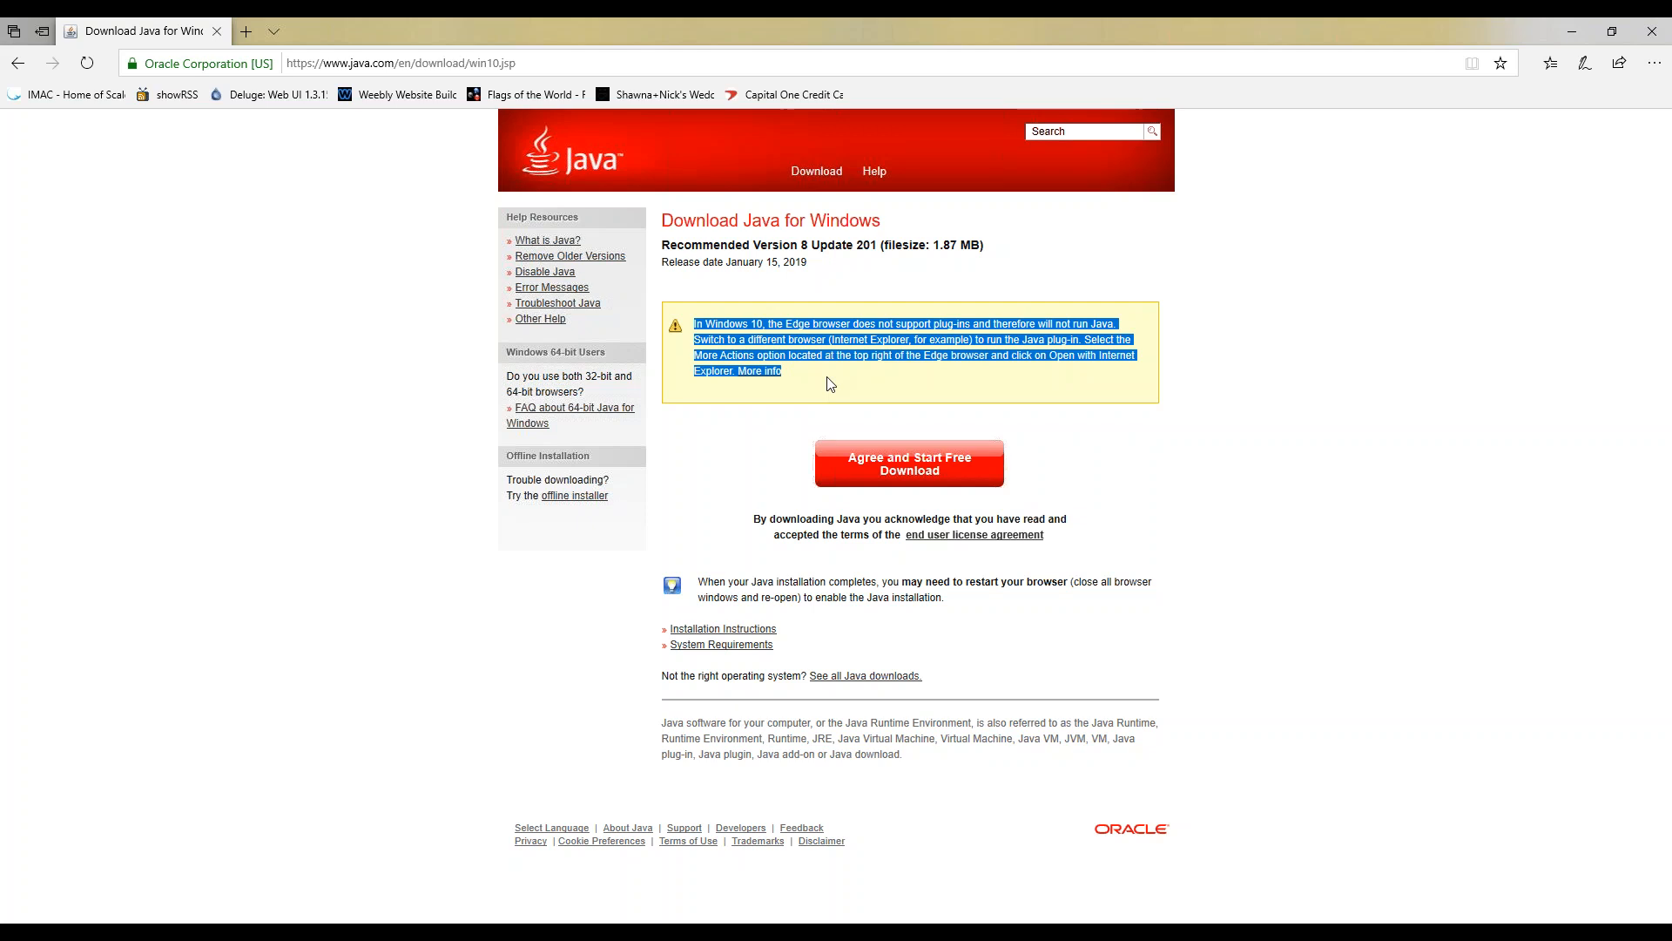
pyautogui.click(880, 392)
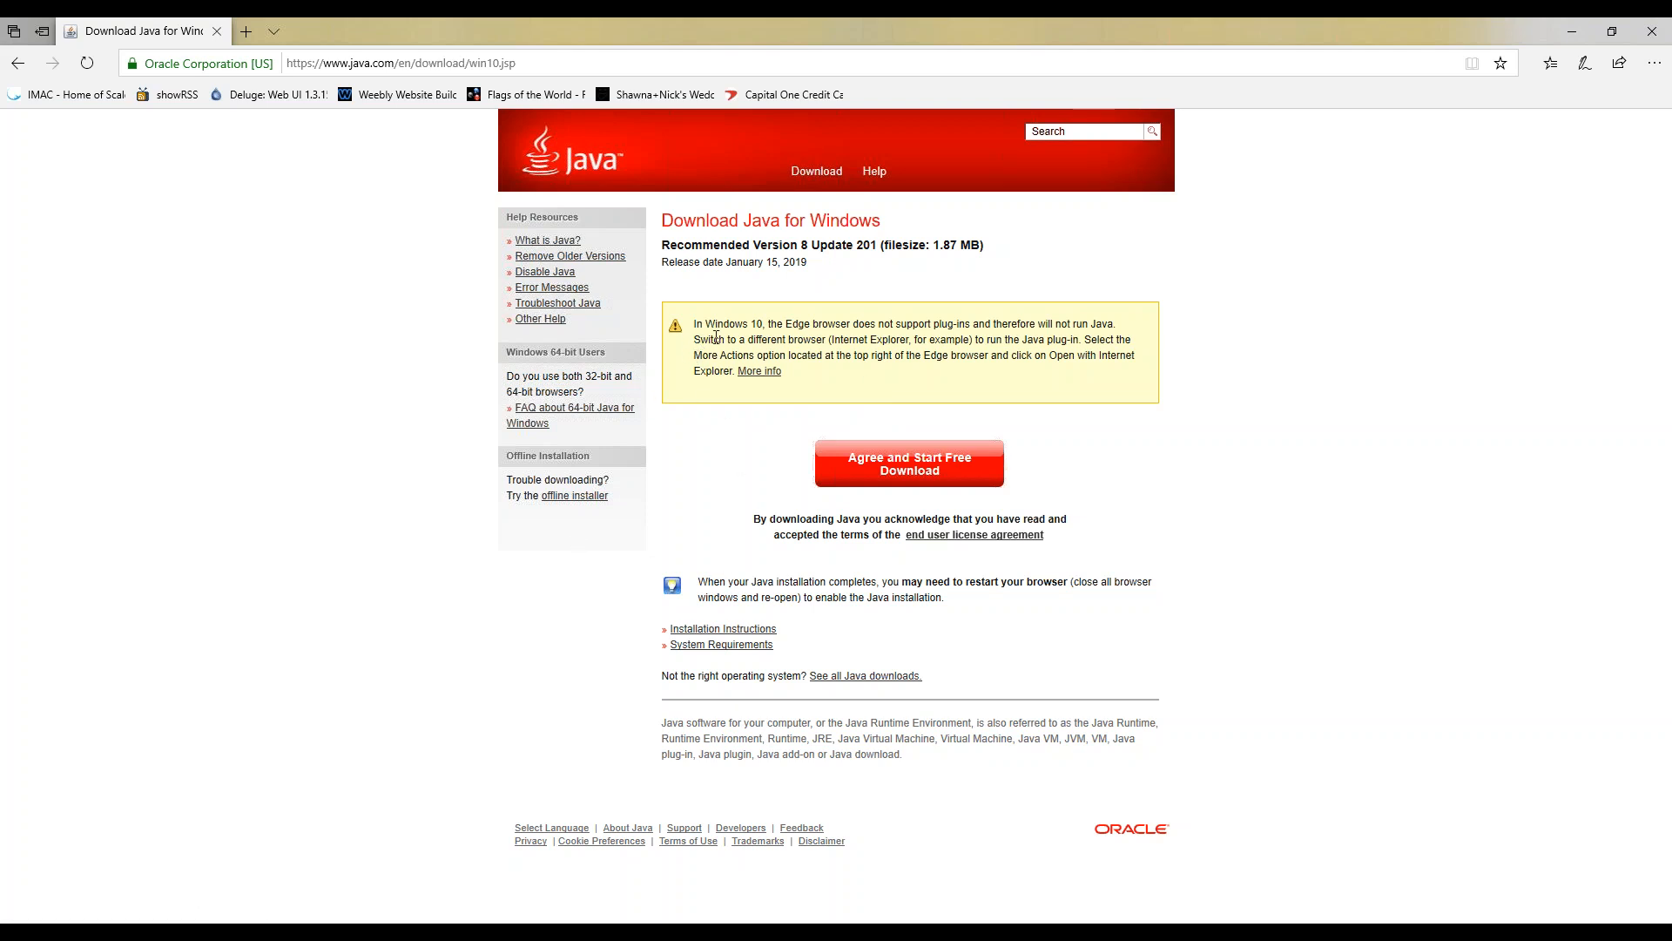
pyautogui.moveTo(696, 326); pyautogui.dragTo(842, 375)
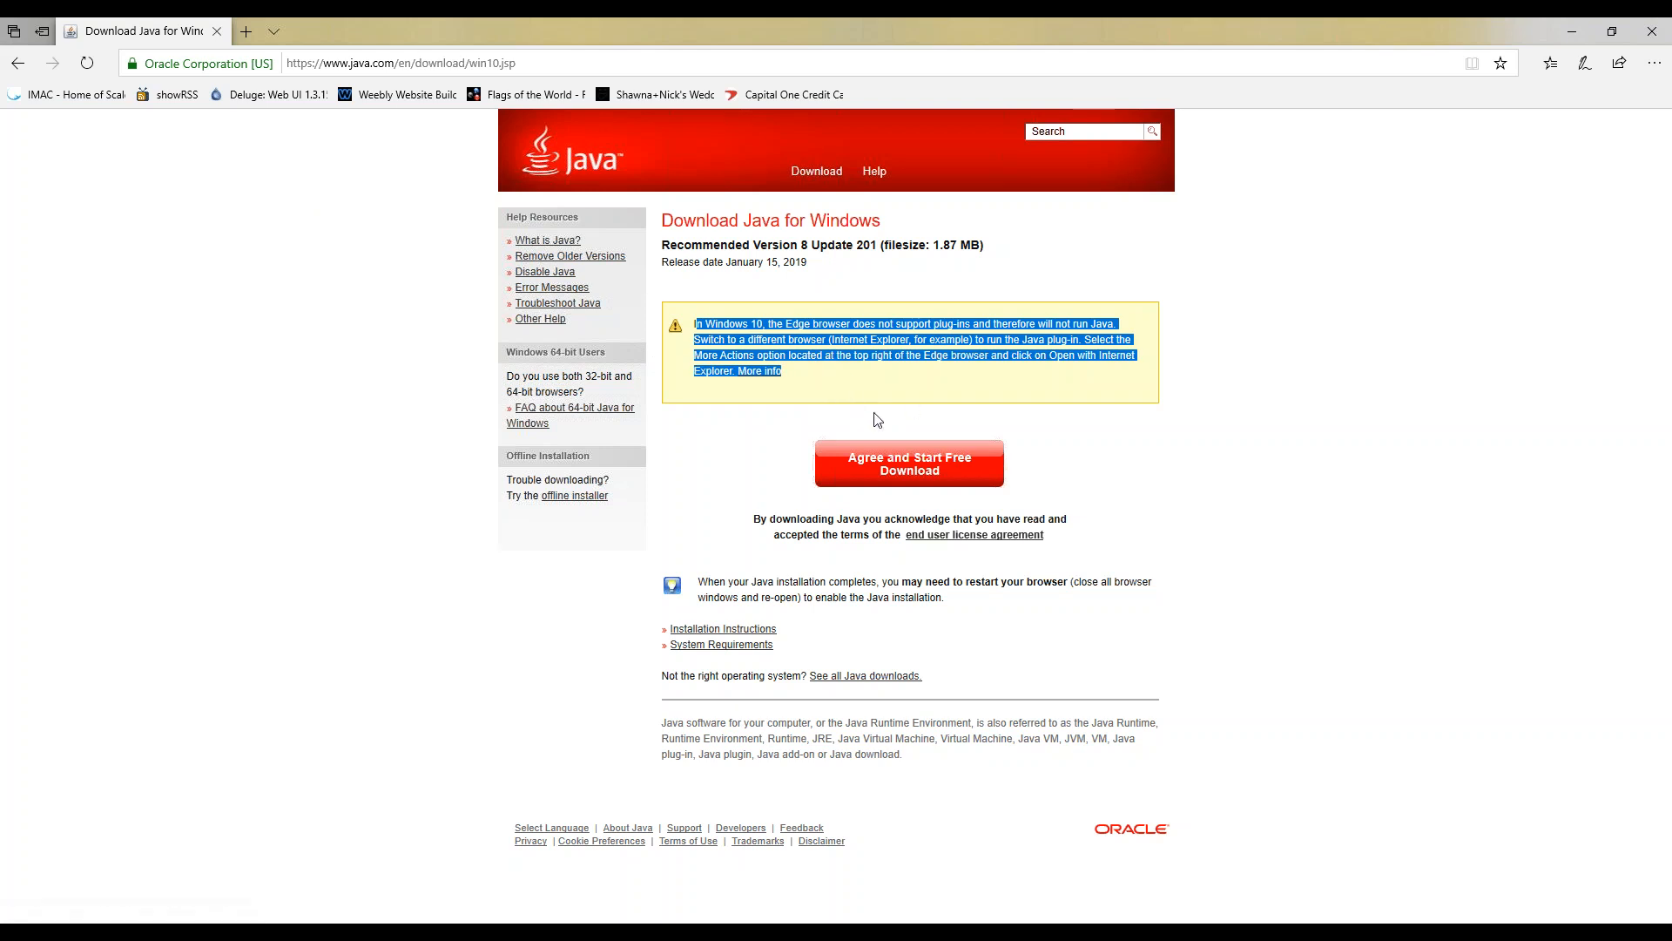
# - Start the free Java download, then close Edge anyway despite the pending download
pyautogui.click(893, 466)
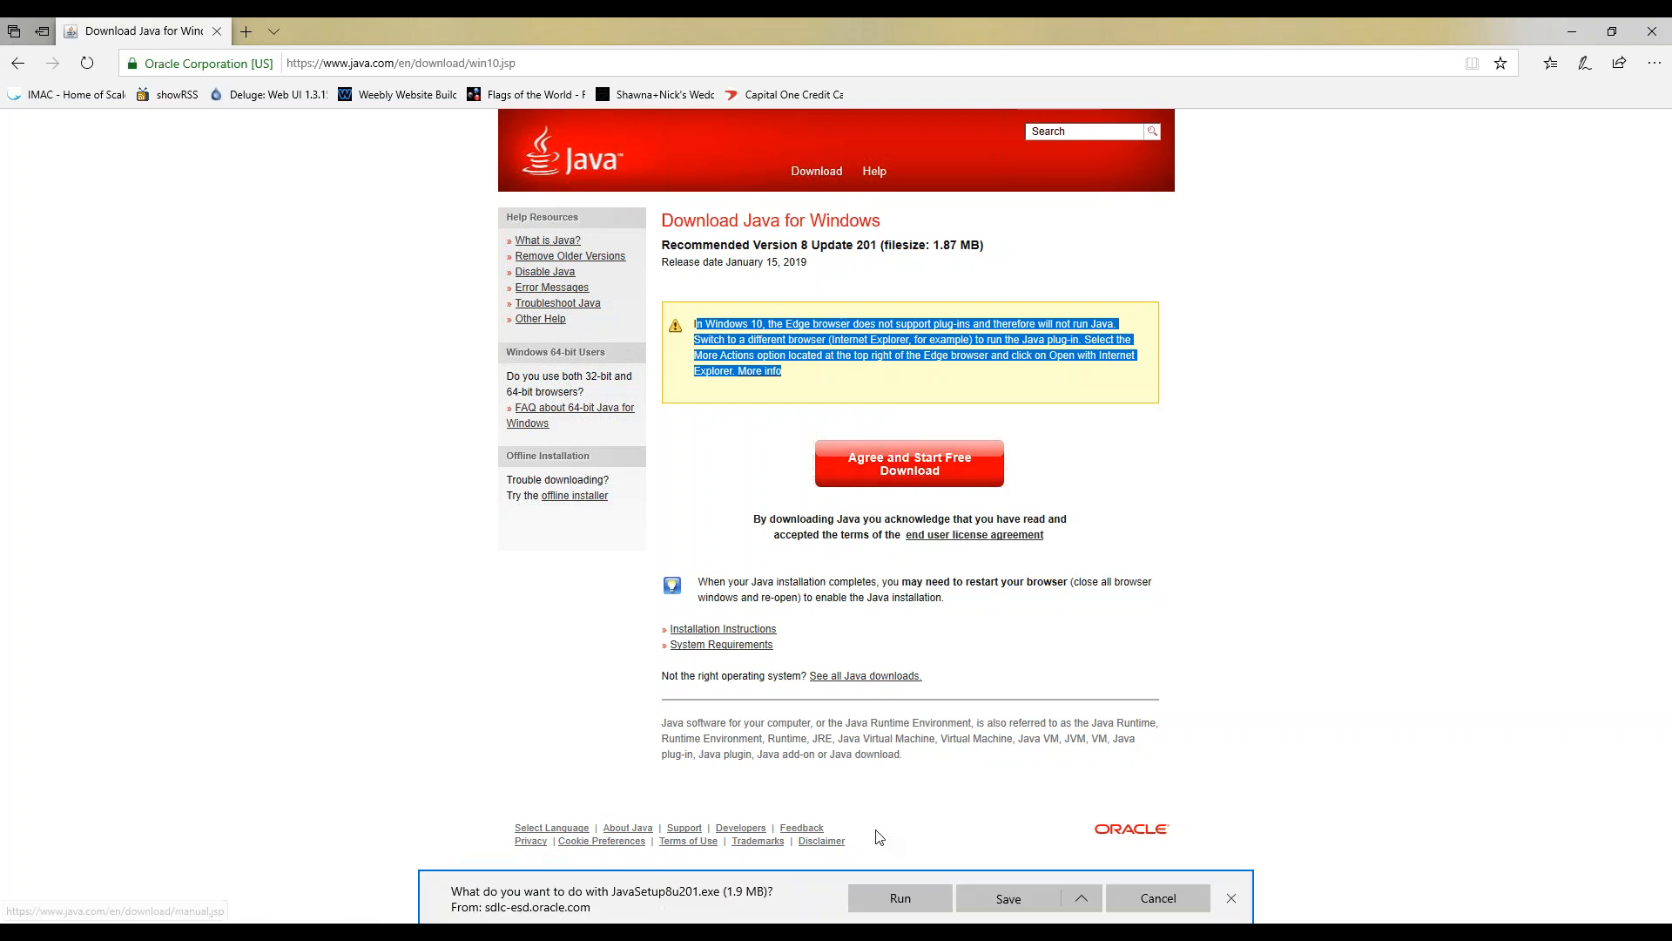
pyautogui.click(1081, 899)
pyautogui.click(1069, 867)
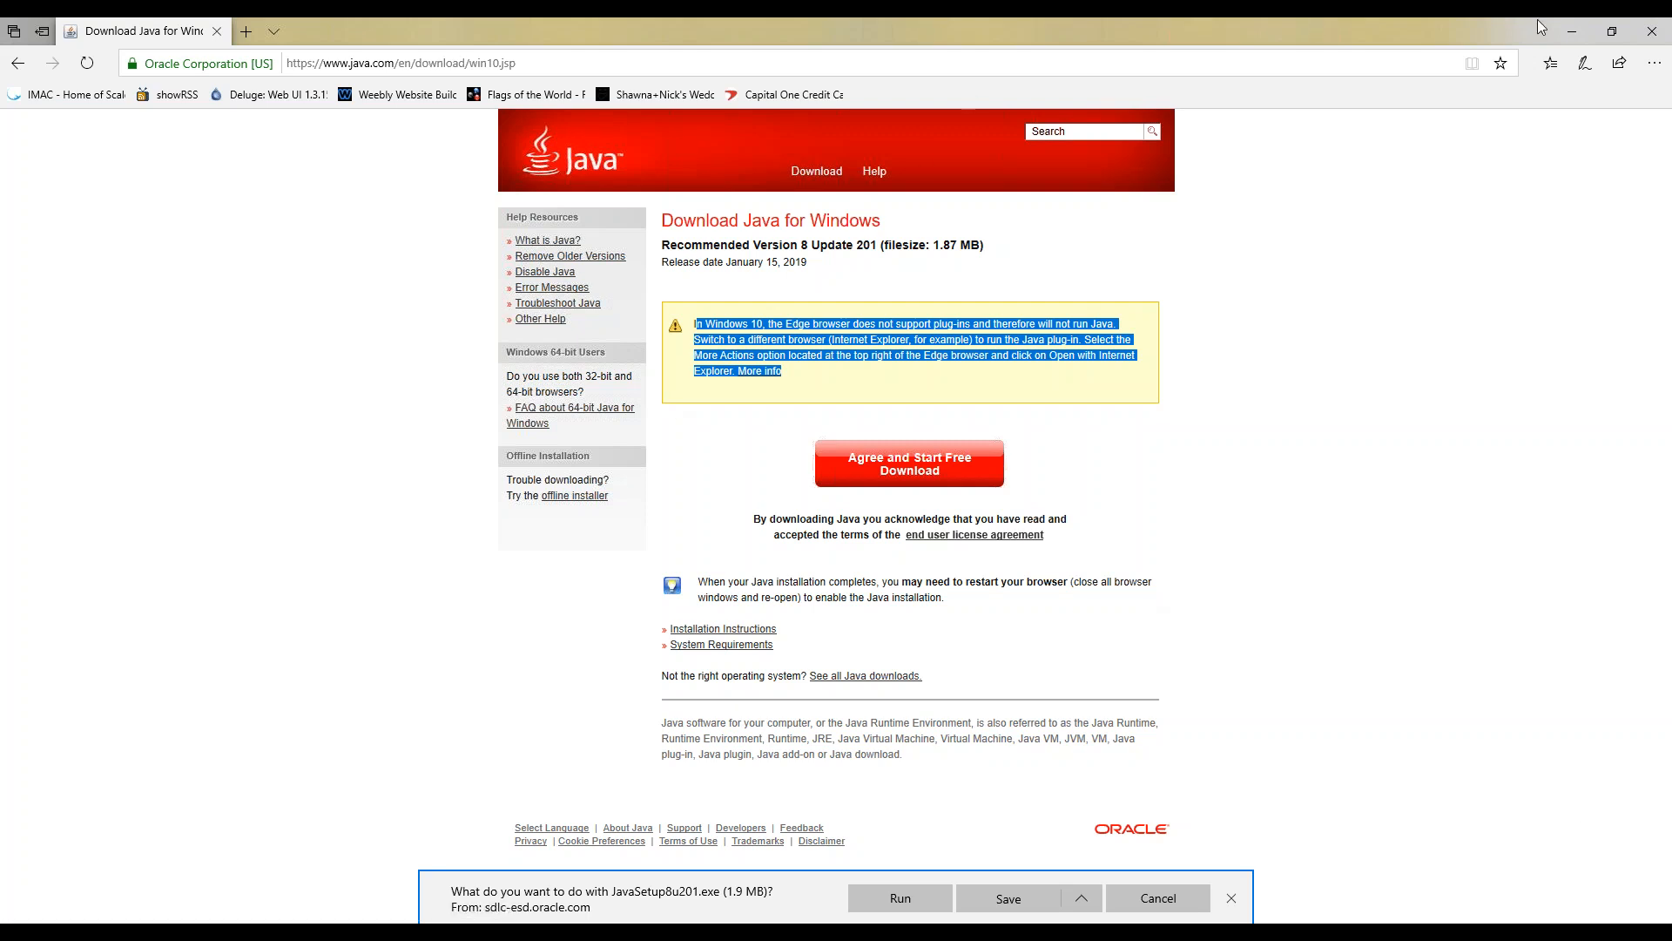
pyautogui.click(1652, 31)
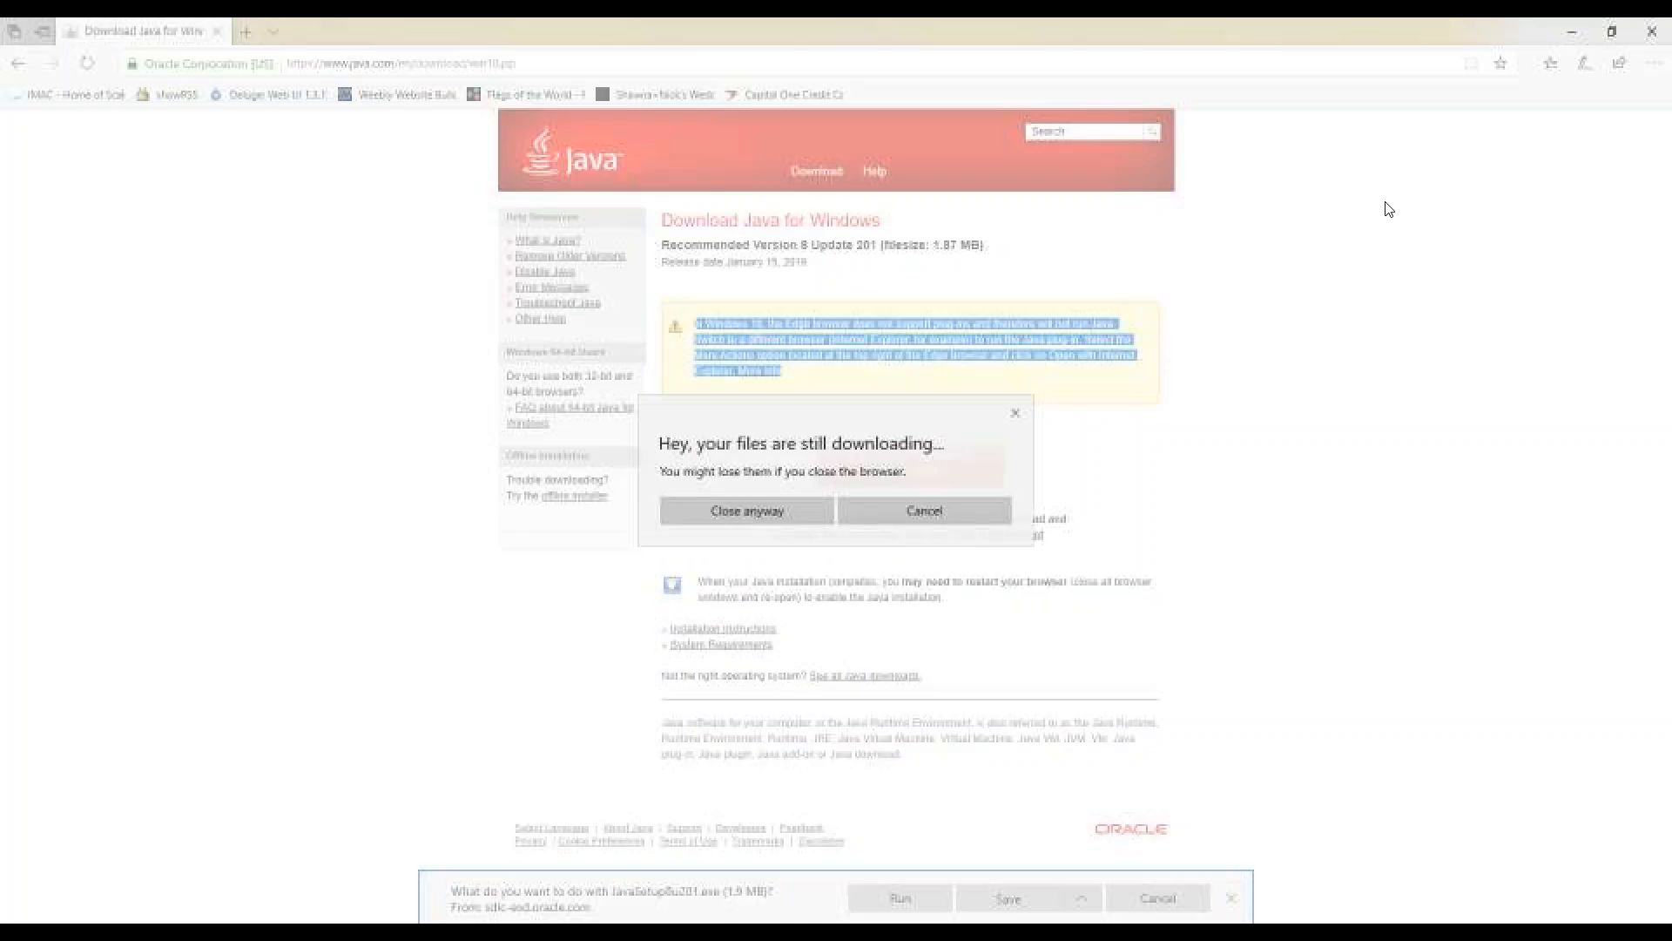
pyautogui.click(714, 512)
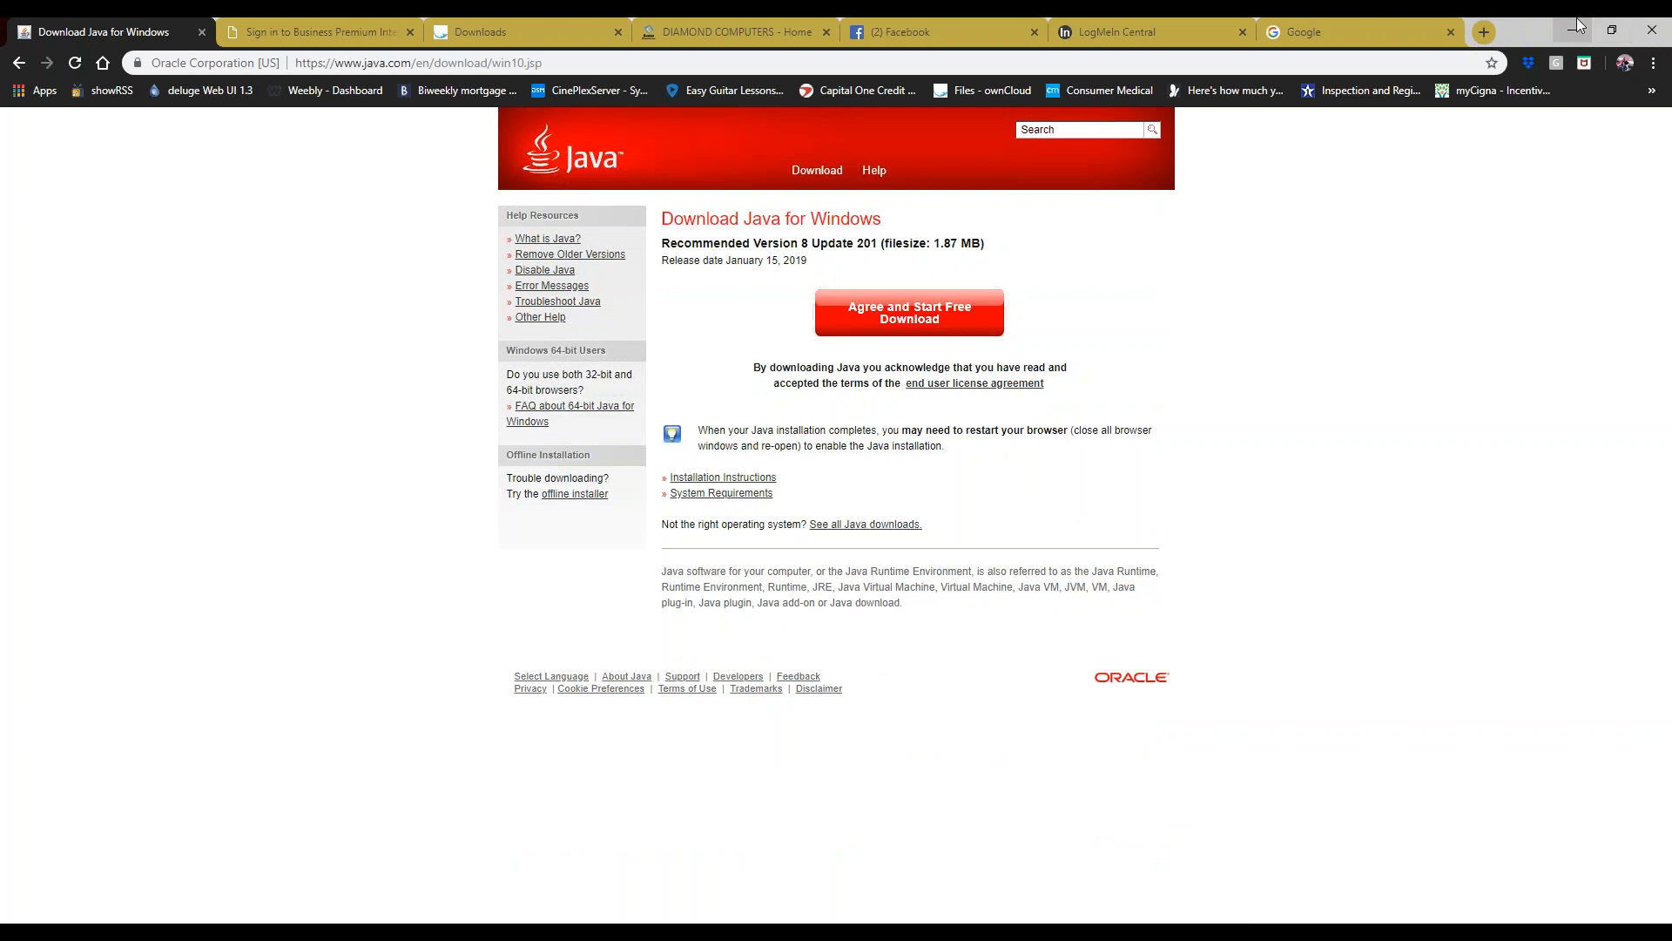
# - Close Chrome and relaunch it from the taskbar so it opens on MSN
pyautogui.click(1655, 29)
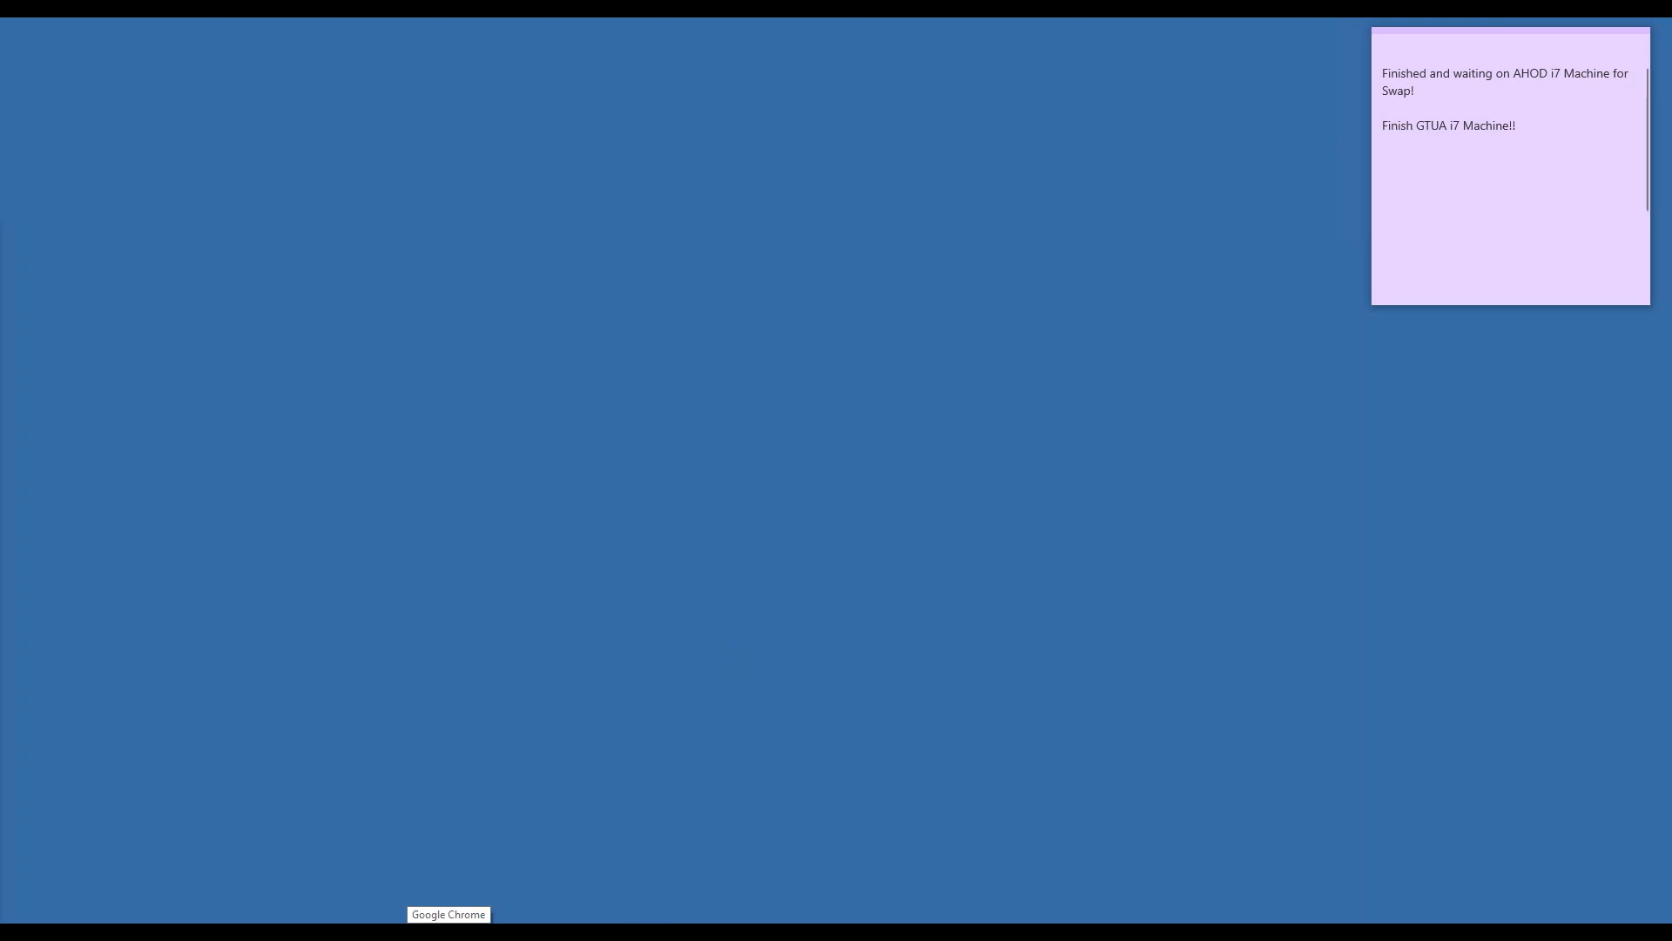
pyautogui.click(449, 934)
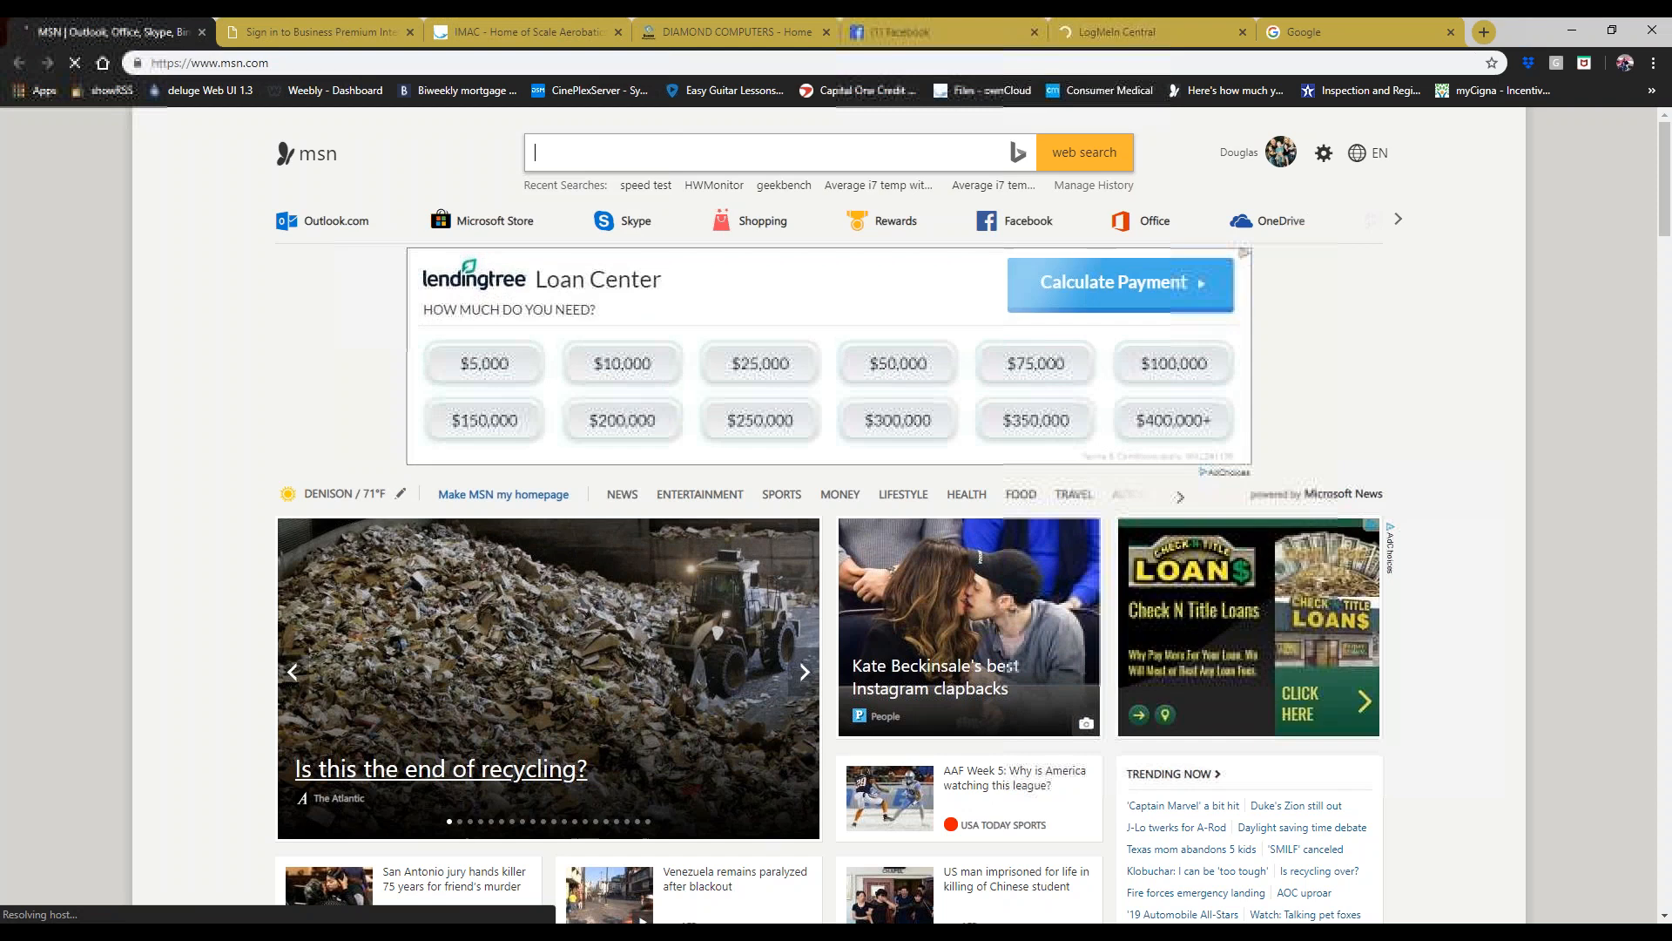
# - Download SCORE! 4.25.2 (2019 Sequences) from the IMAC Downloads Software tab and open the download's menu
pyautogui.click(573, 43)
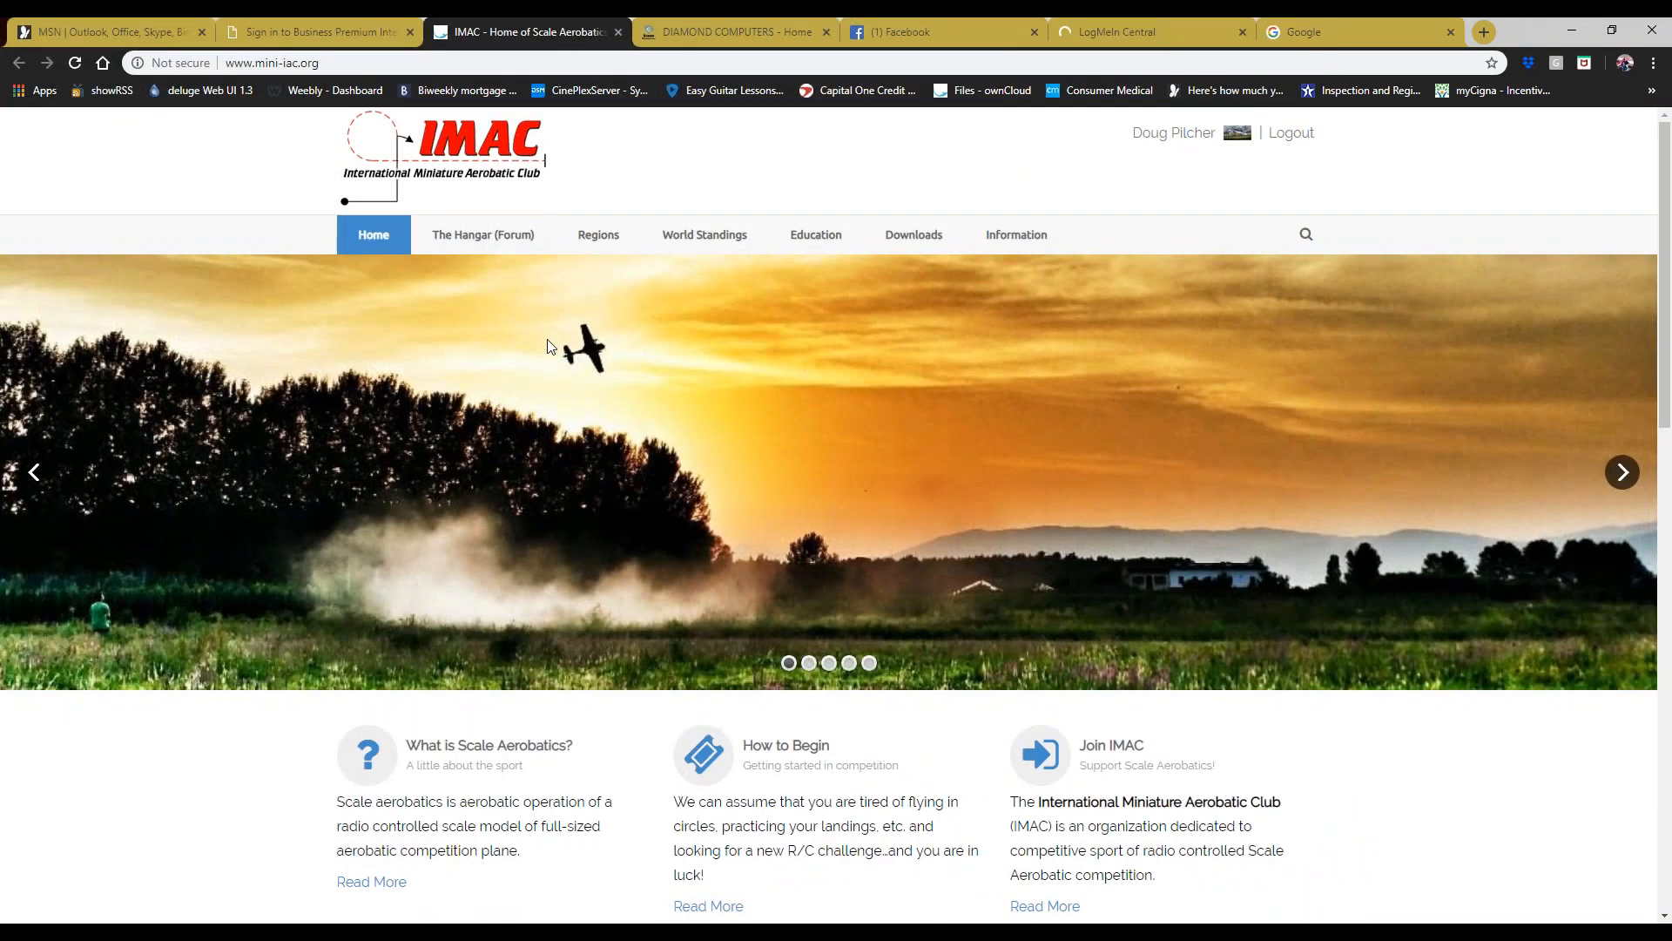
pyautogui.click(921, 244)
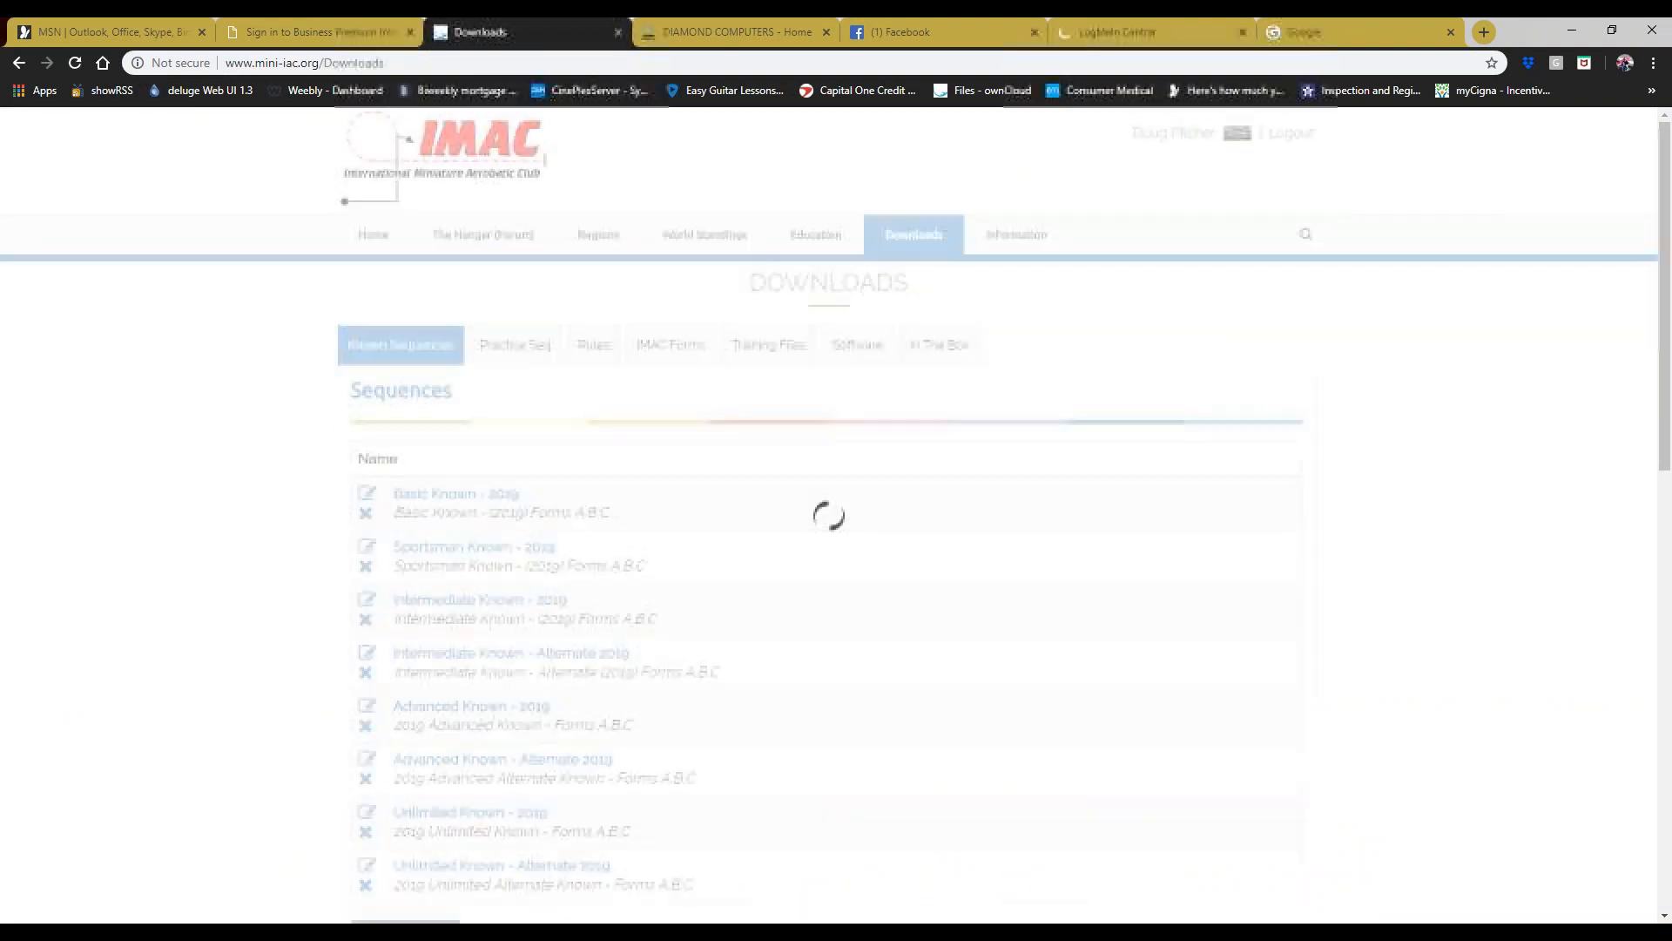
pyautogui.click(853, 346)
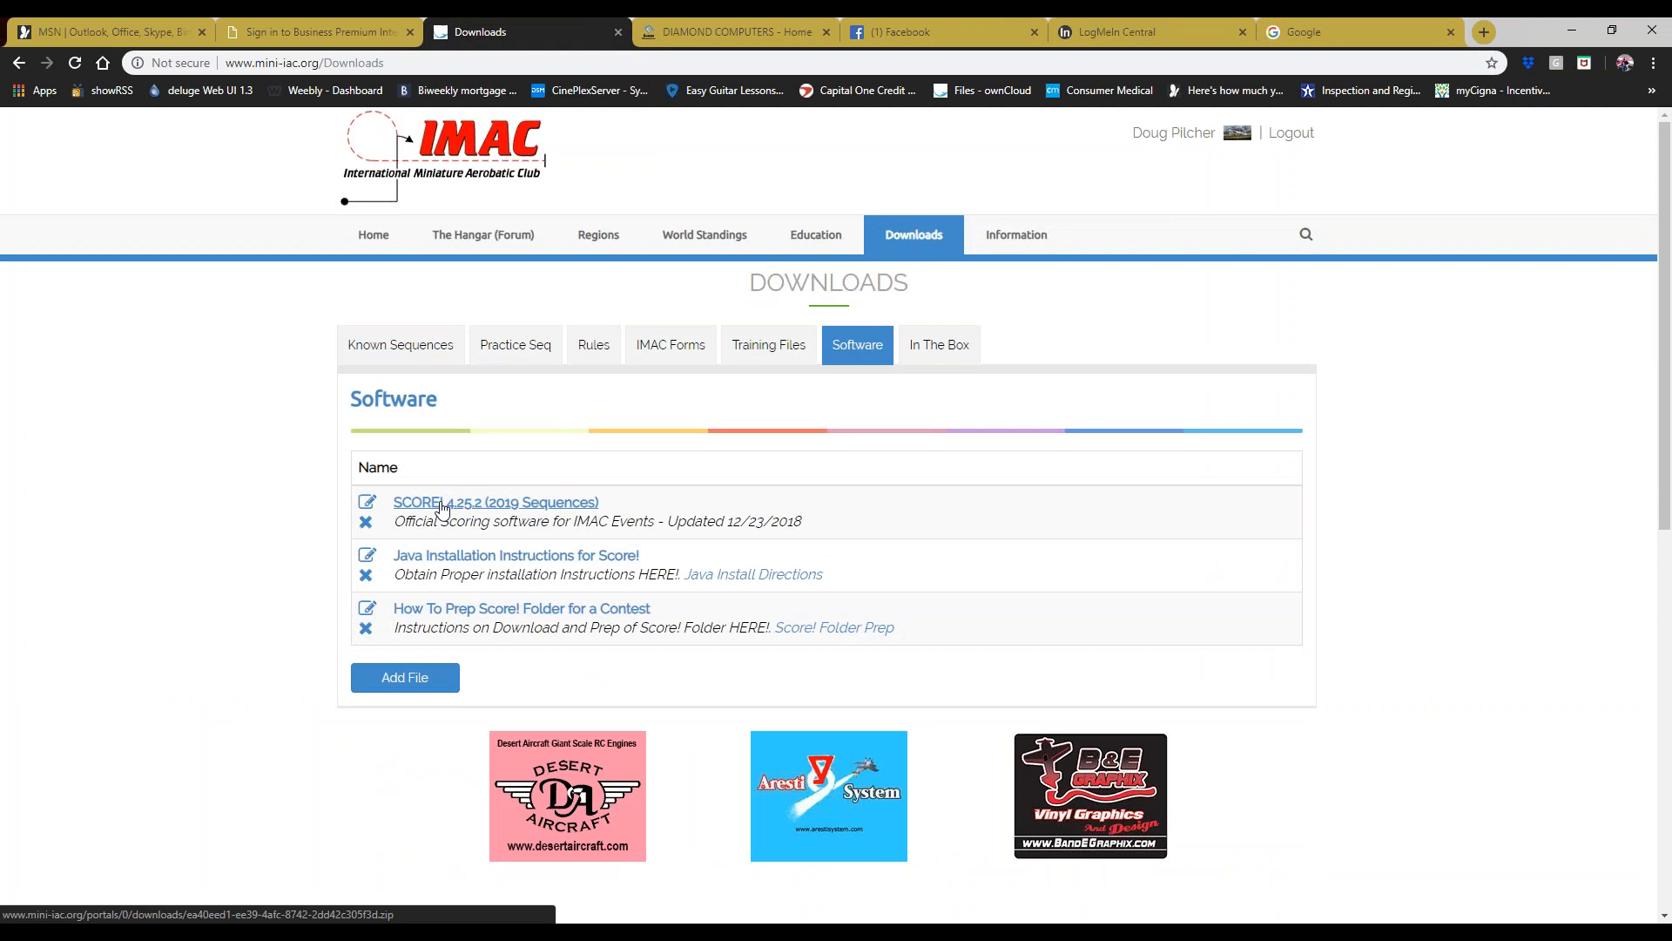
pyautogui.click(442, 505)
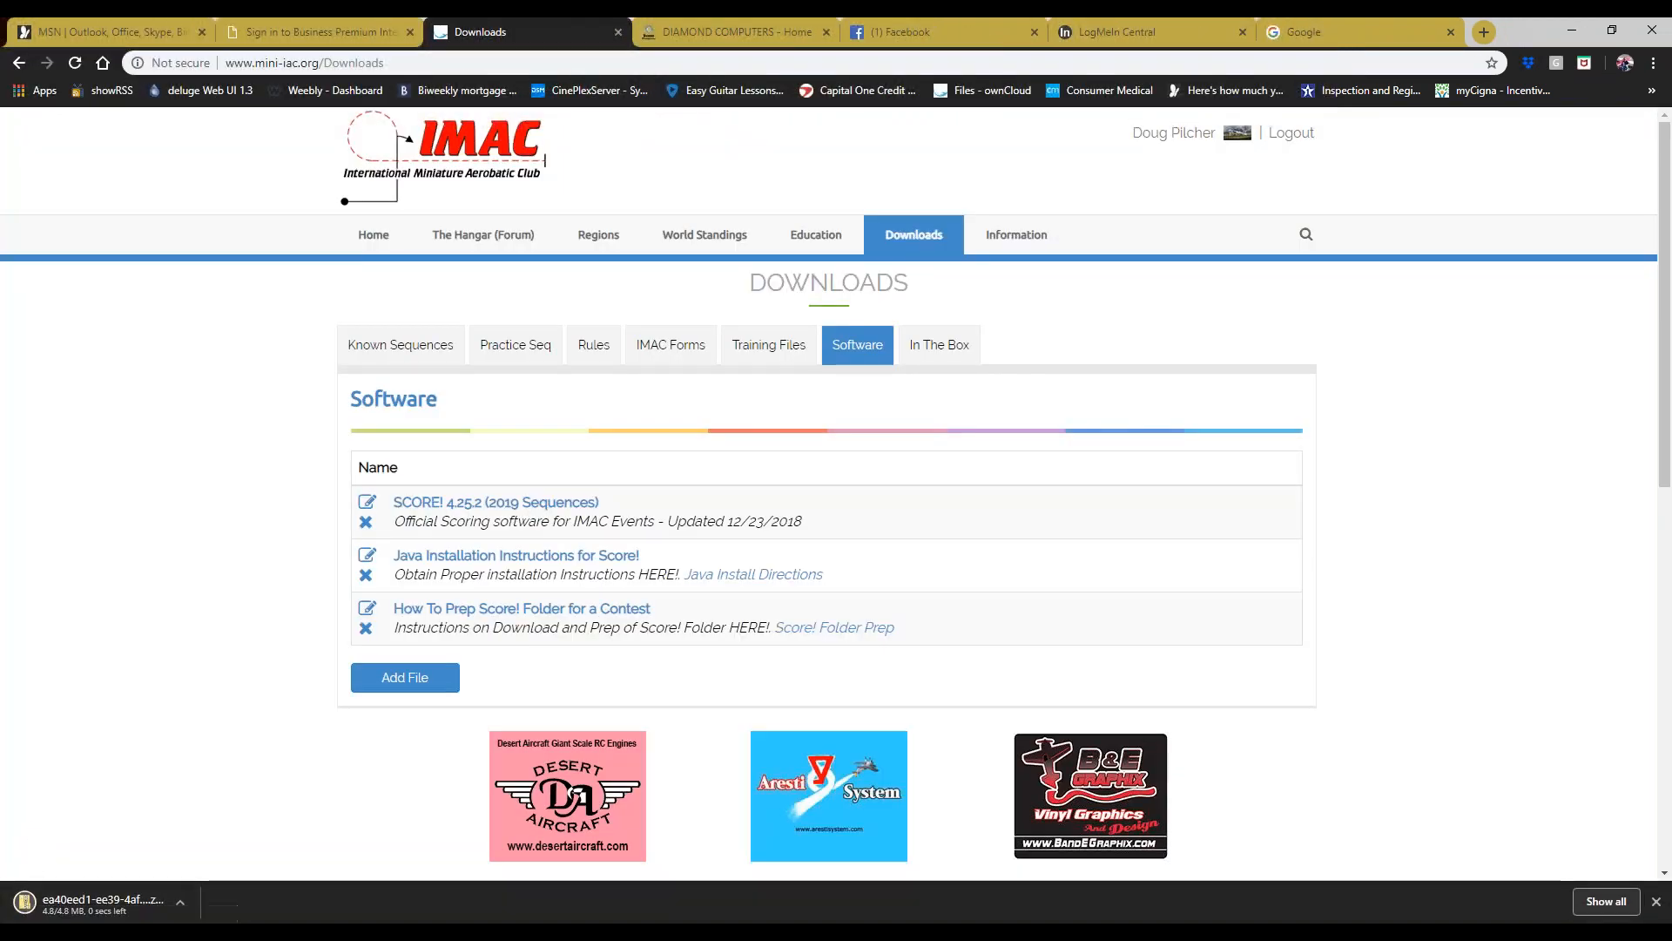
pyautogui.click(88, 908)
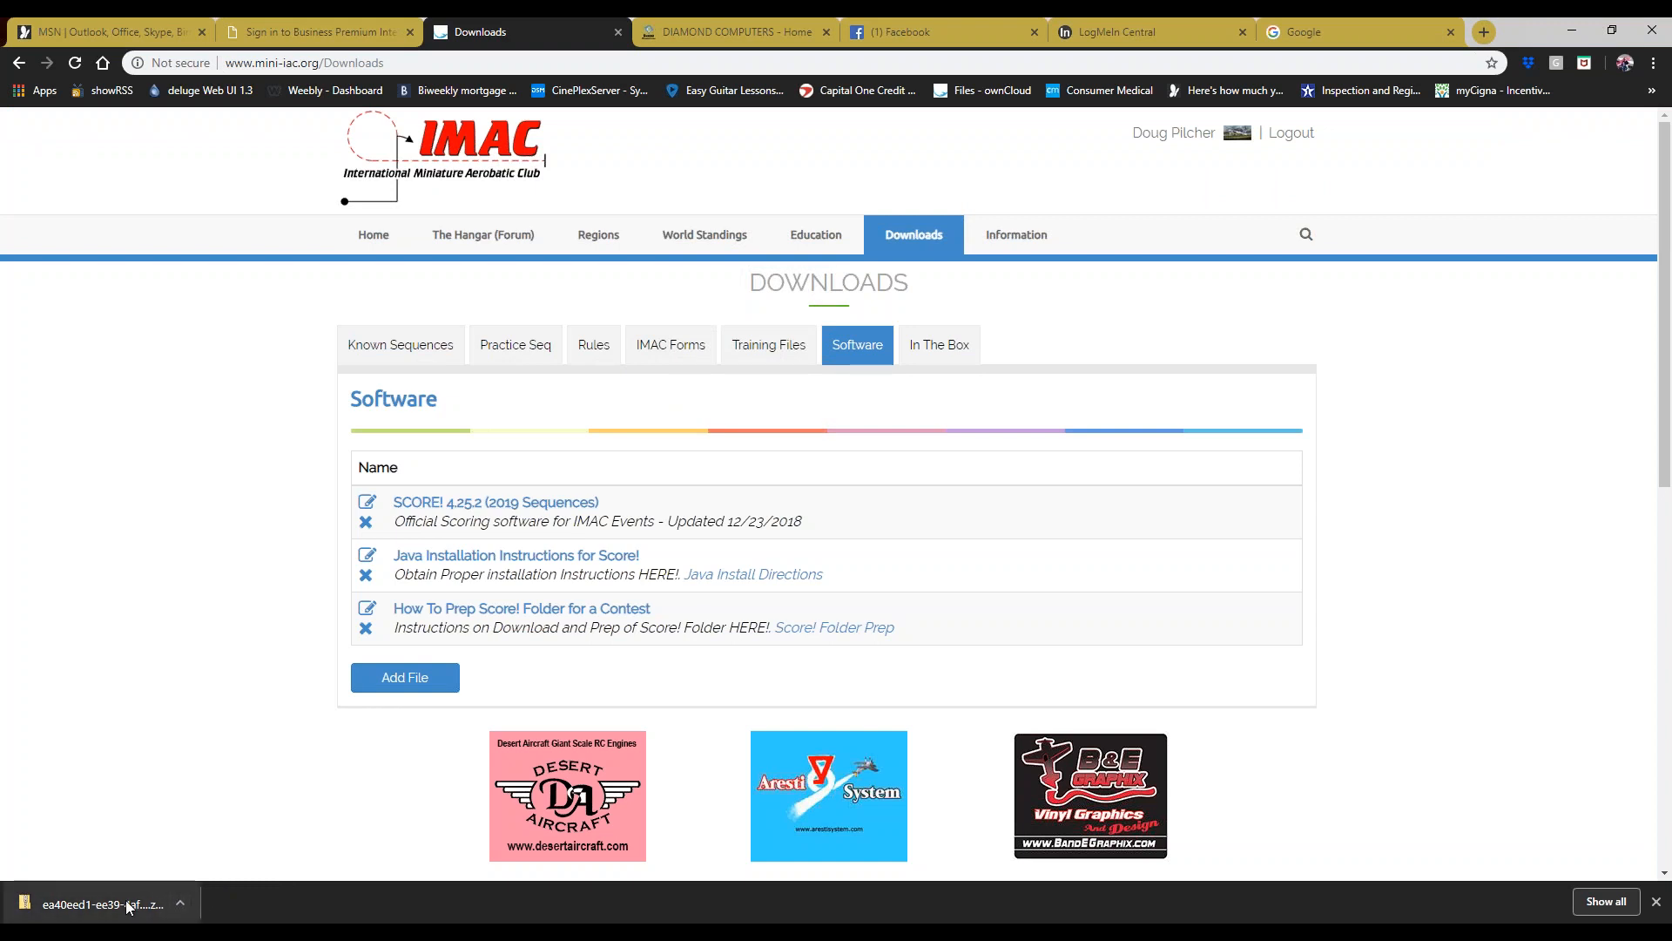
pyautogui.click(180, 903)
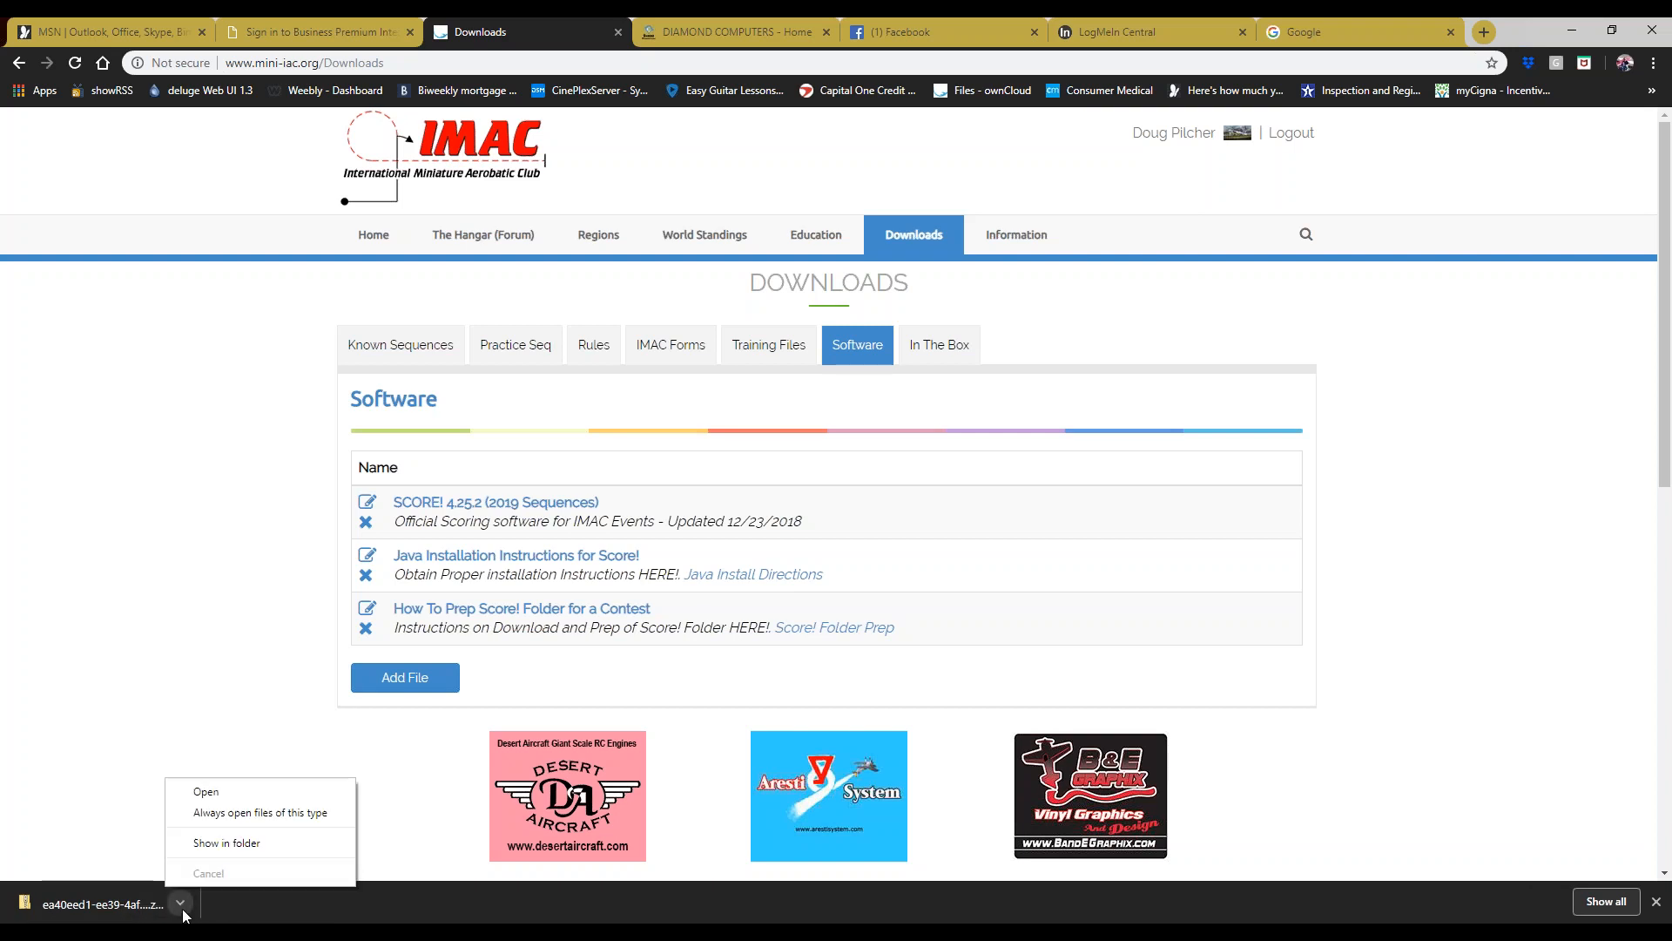
# - Show the downloaded zip in the Downloads folder, reposition the Explorer window, and close Chrome
pyautogui.click(242, 846)
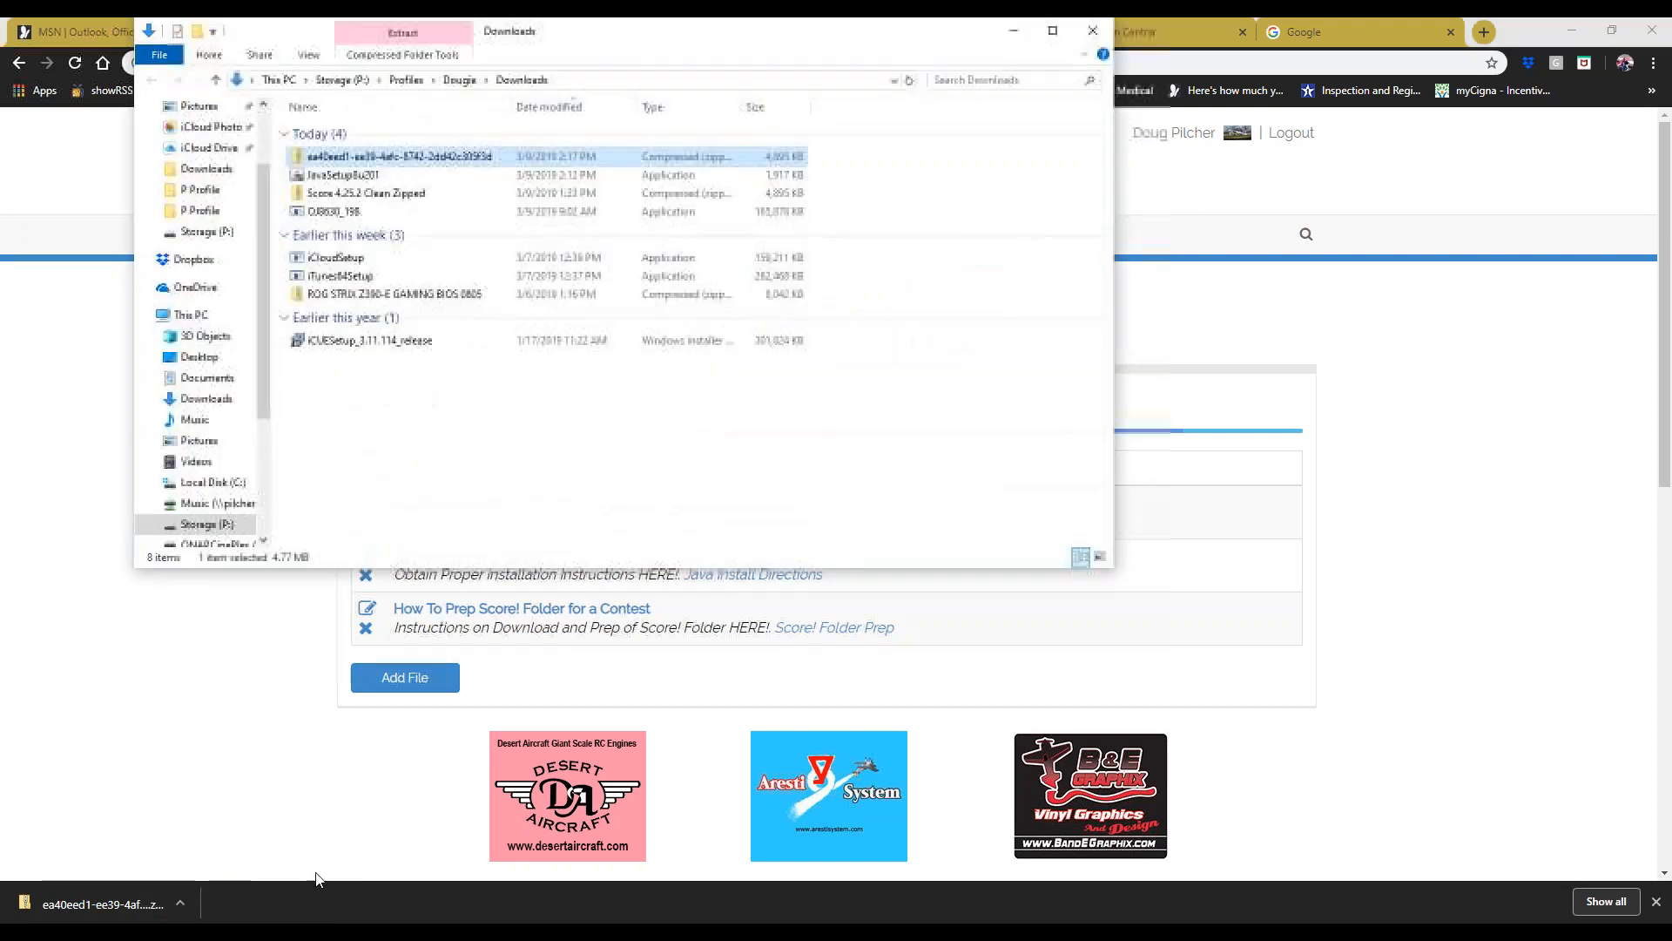
pyautogui.moveTo(562, 57); pyautogui.dragTo(496, 336)
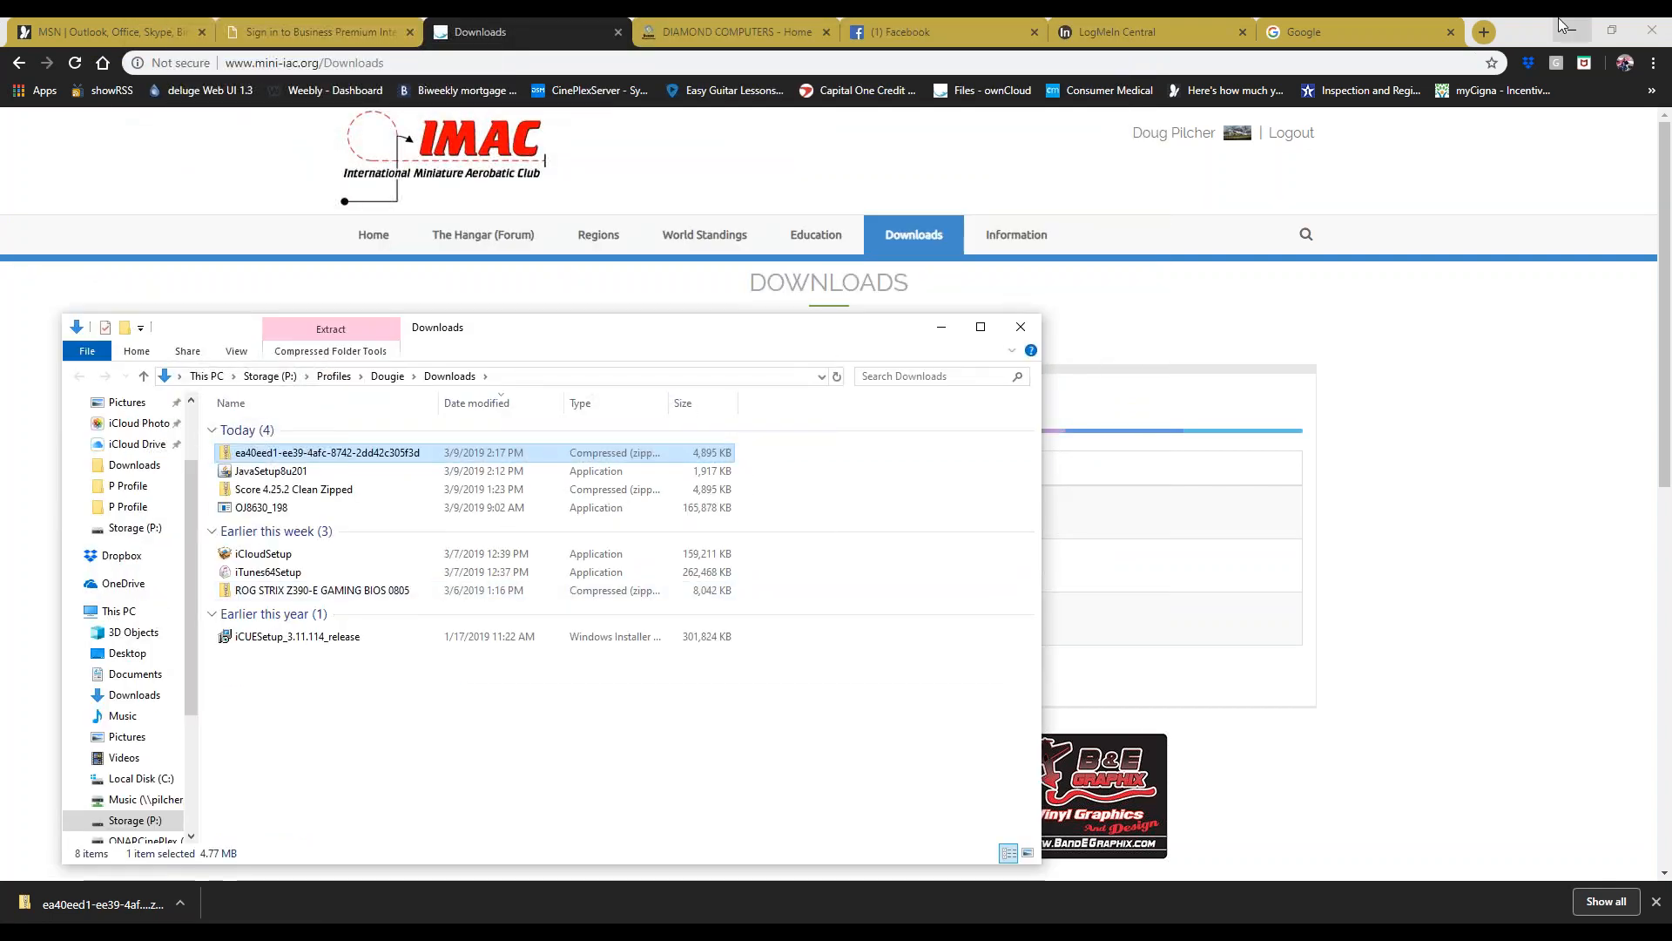
pyautogui.click(1652, 29)
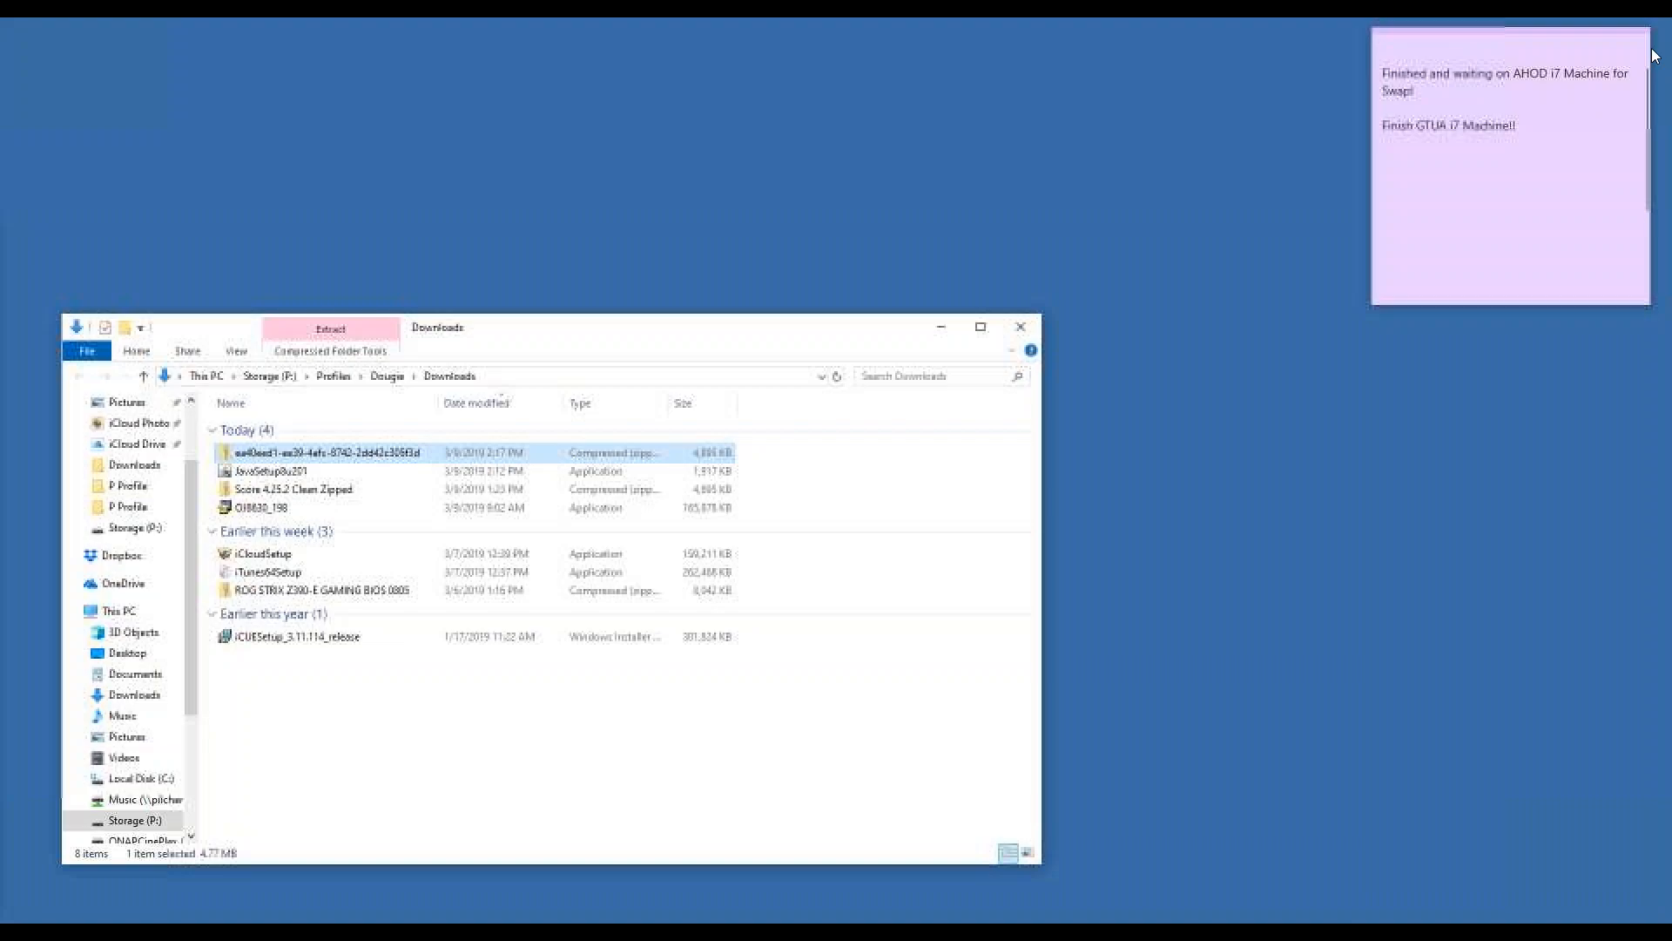
pyautogui.moveTo(618, 327); pyautogui.dragTo(706, 213)
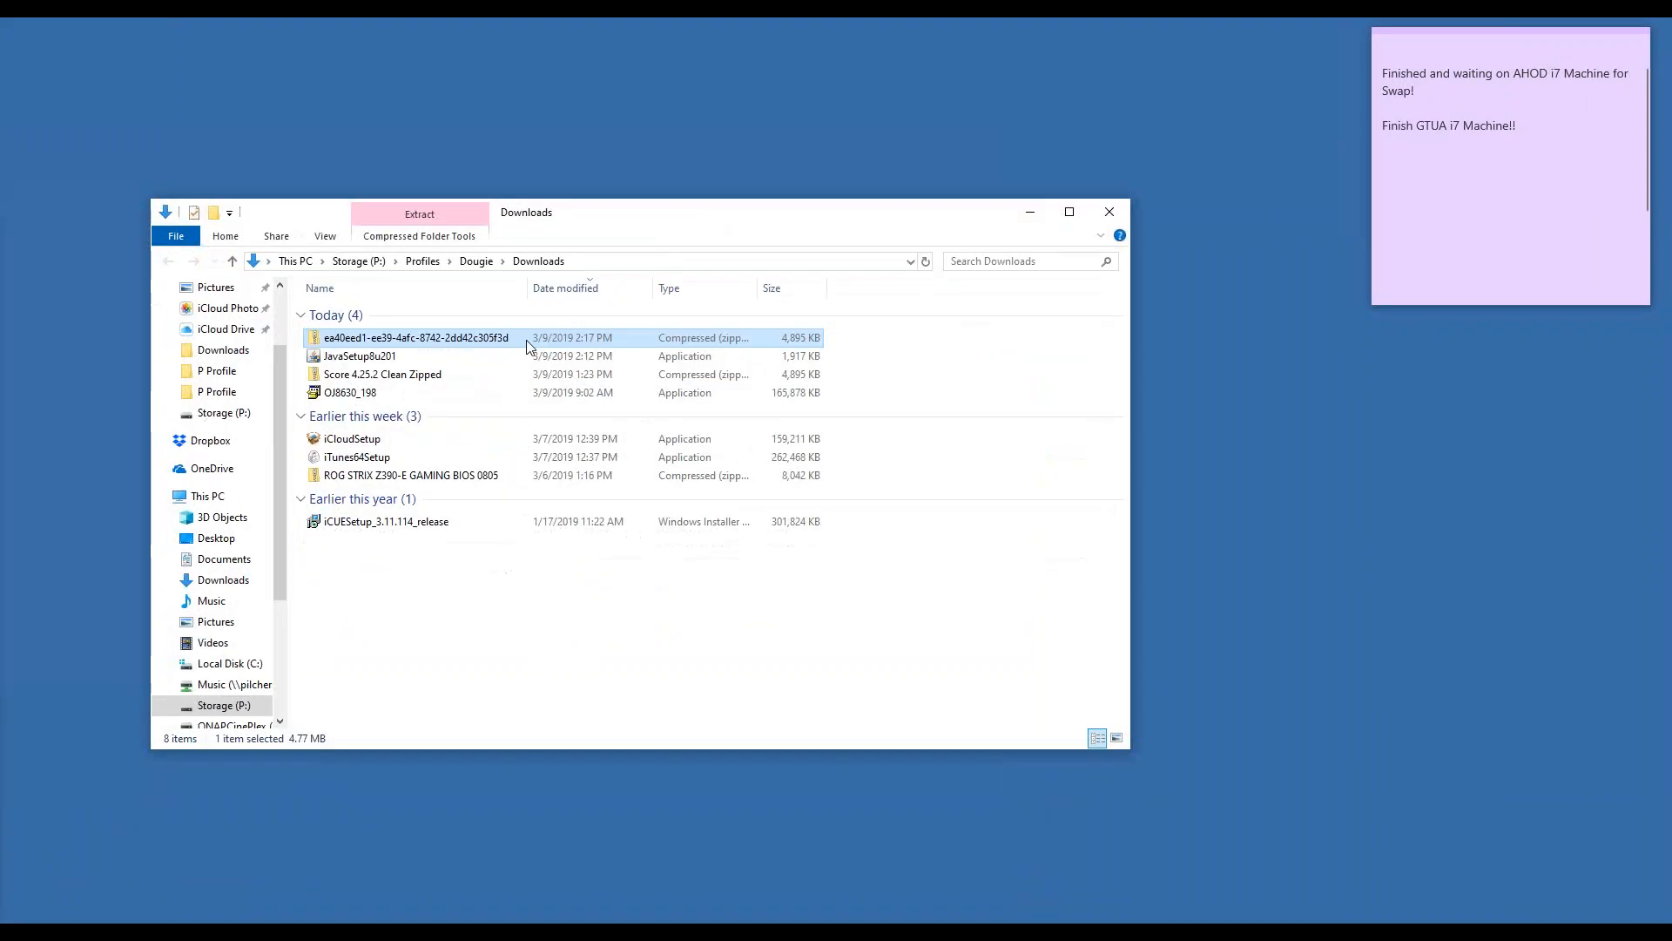
# - Rename the old archive to 'Score 4.25.2 Clean Zipped A'
pyautogui.click(364, 376)
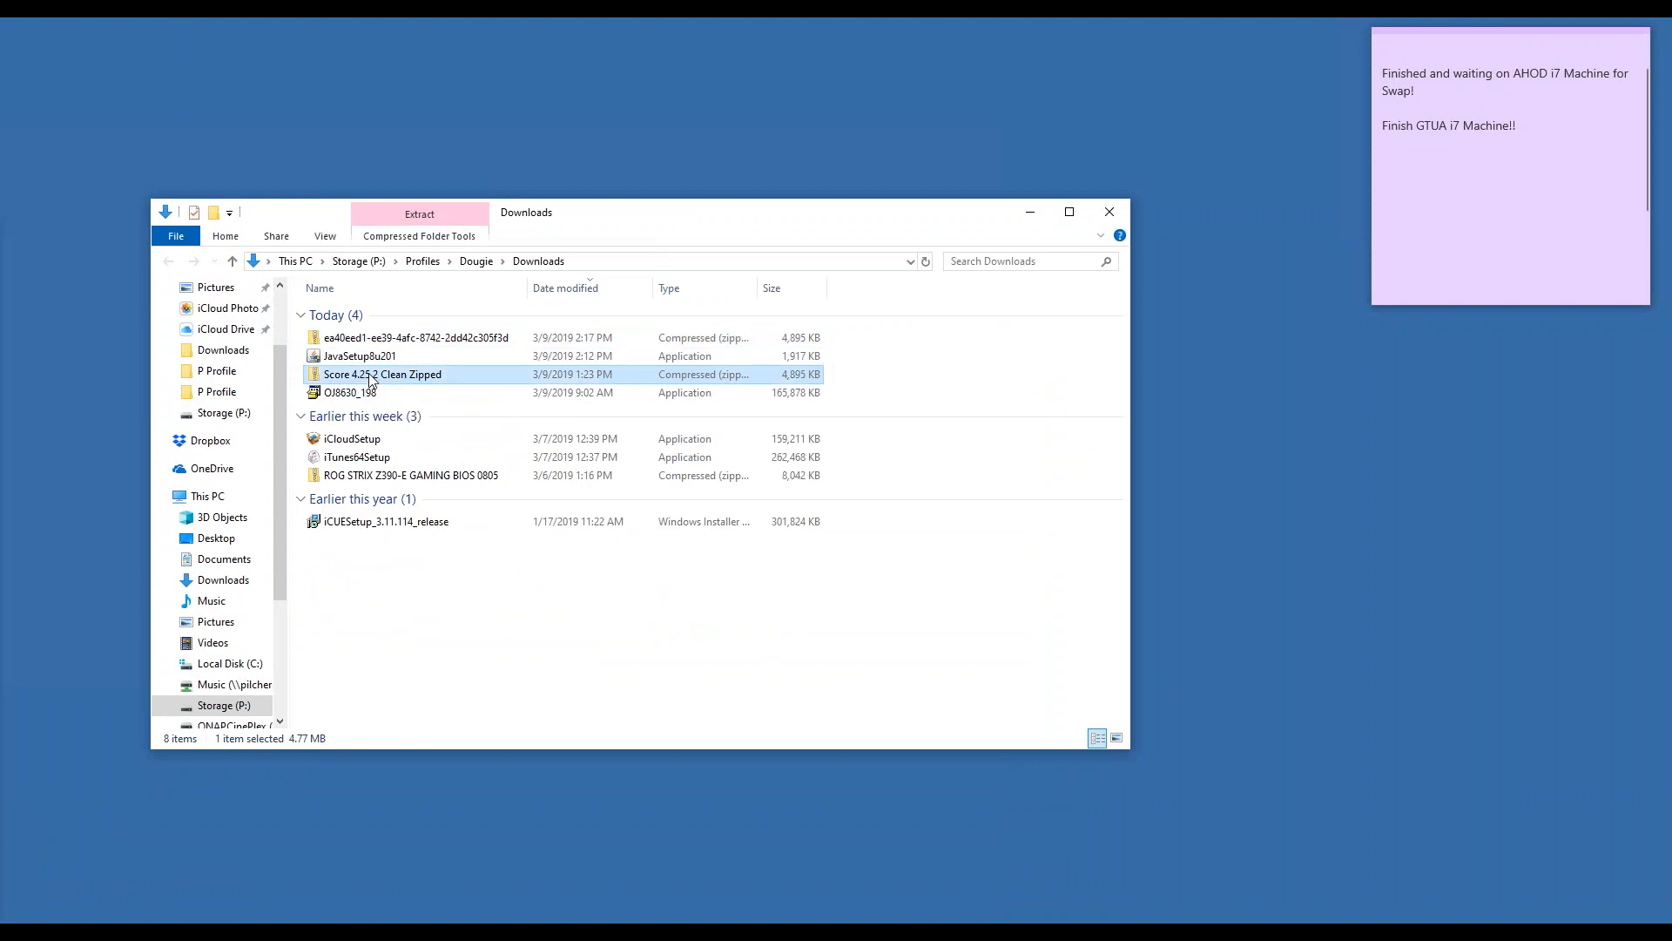
pyautogui.click(451, 377)
pyautogui.click(444, 375)
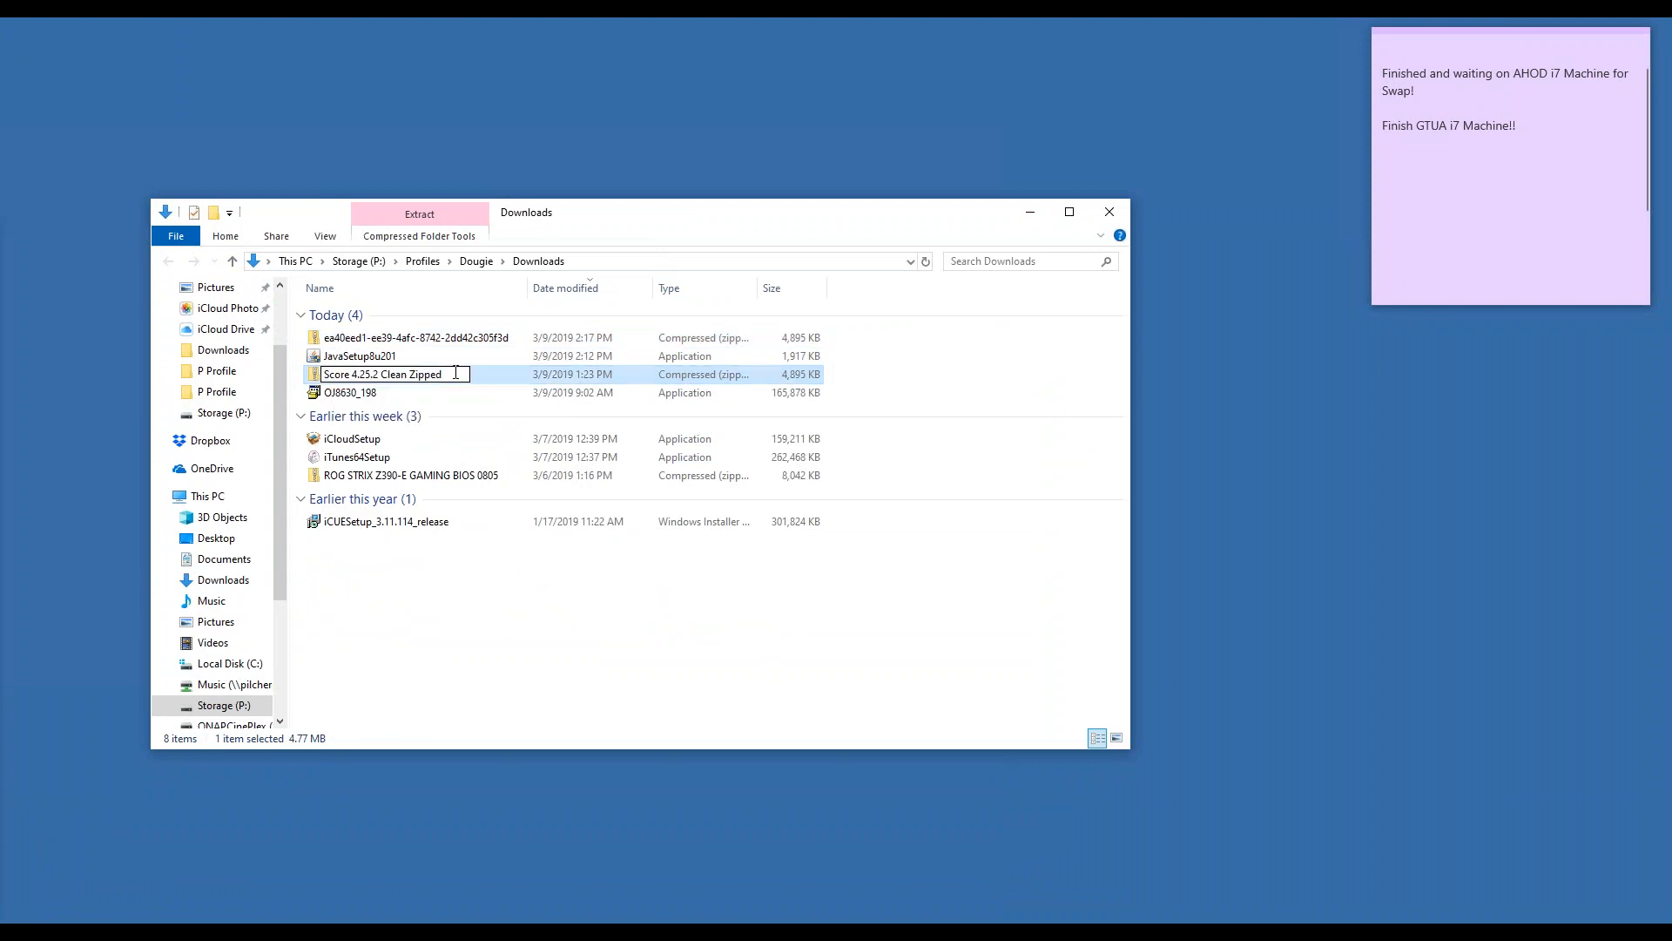
pyautogui.write('A')
pyautogui.press('Return')
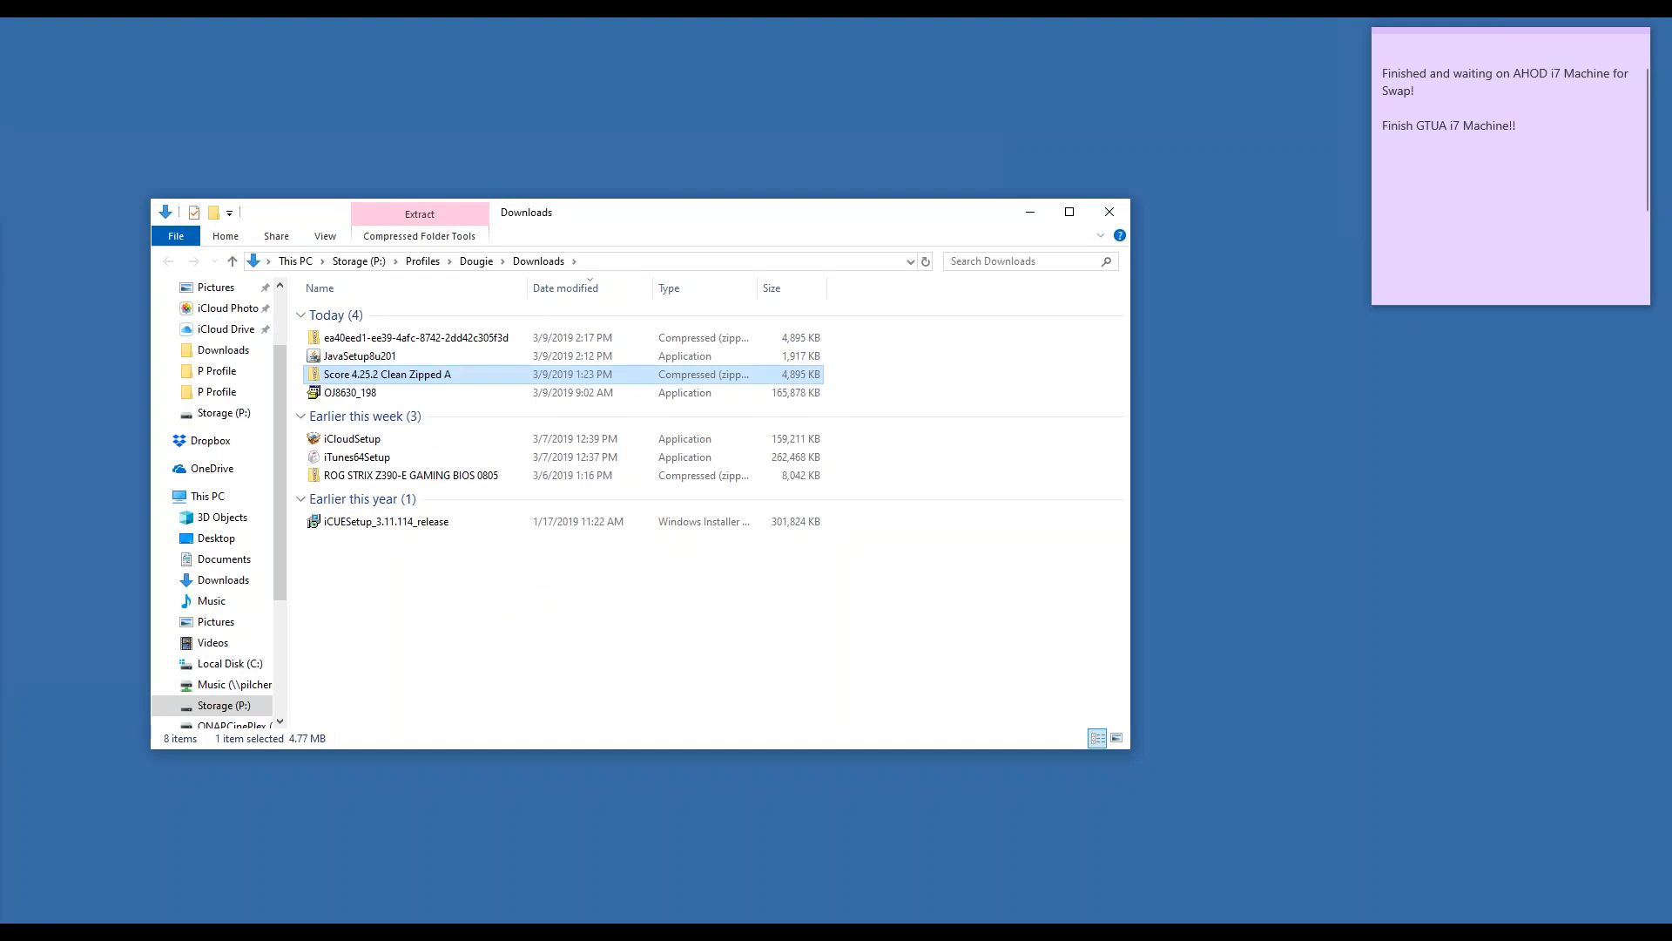
# - Rename the newly downloaded zip to 'Score 4.25.2 Clean Zipped'
pyautogui.click(418, 341)
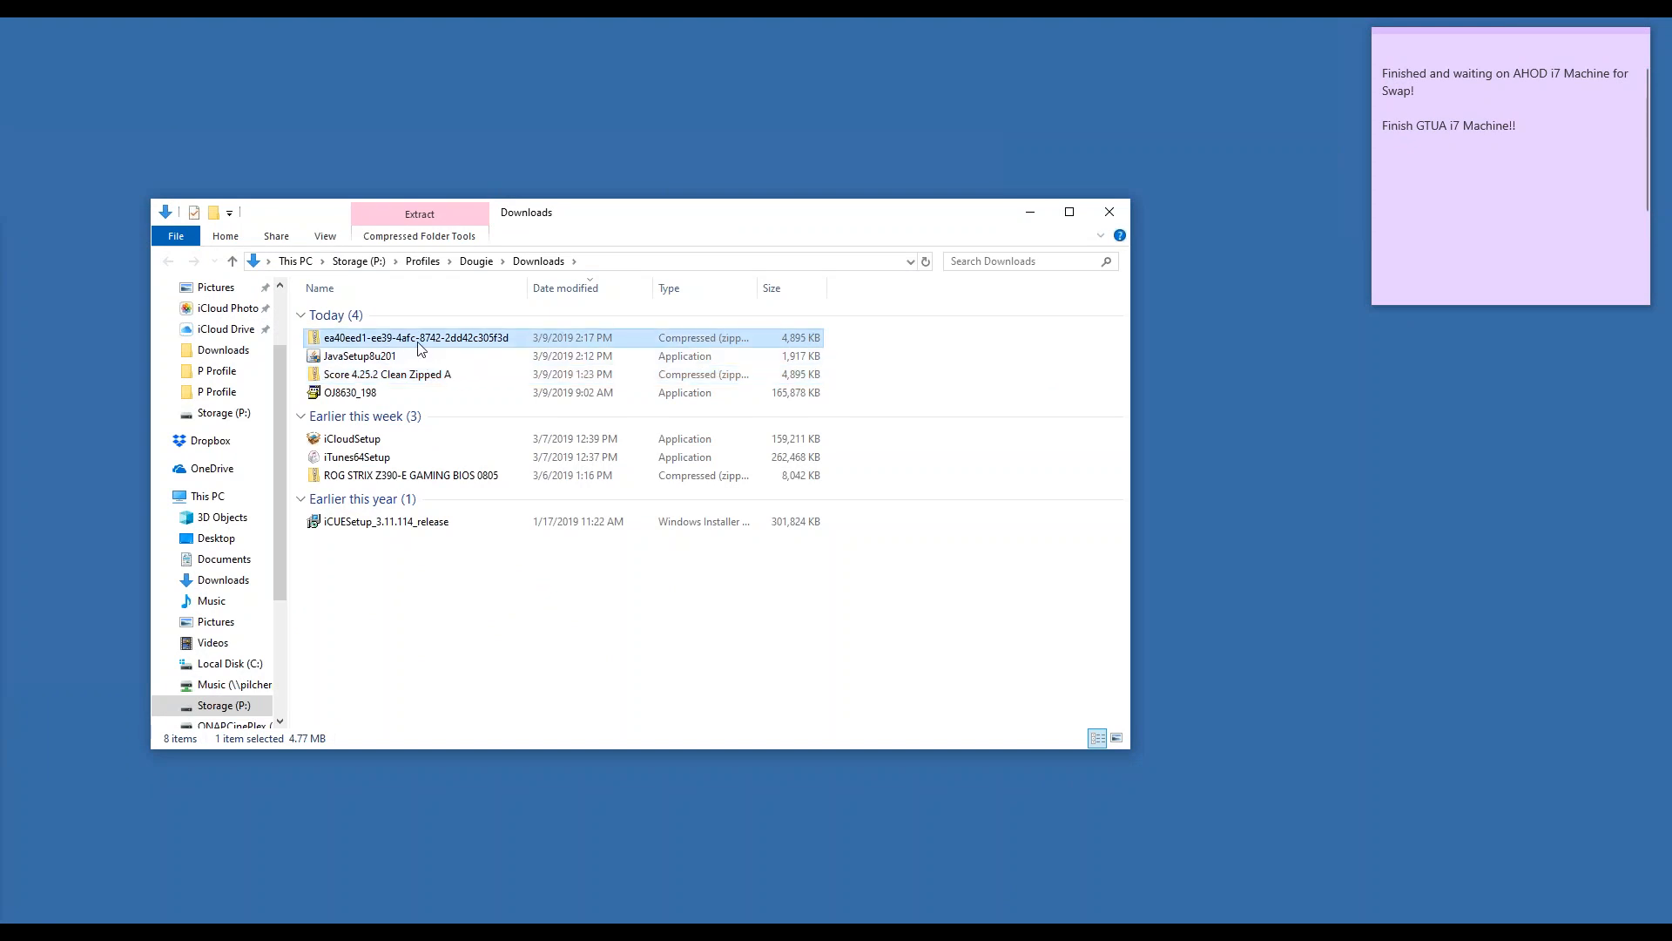
pyautogui.click(418, 344)
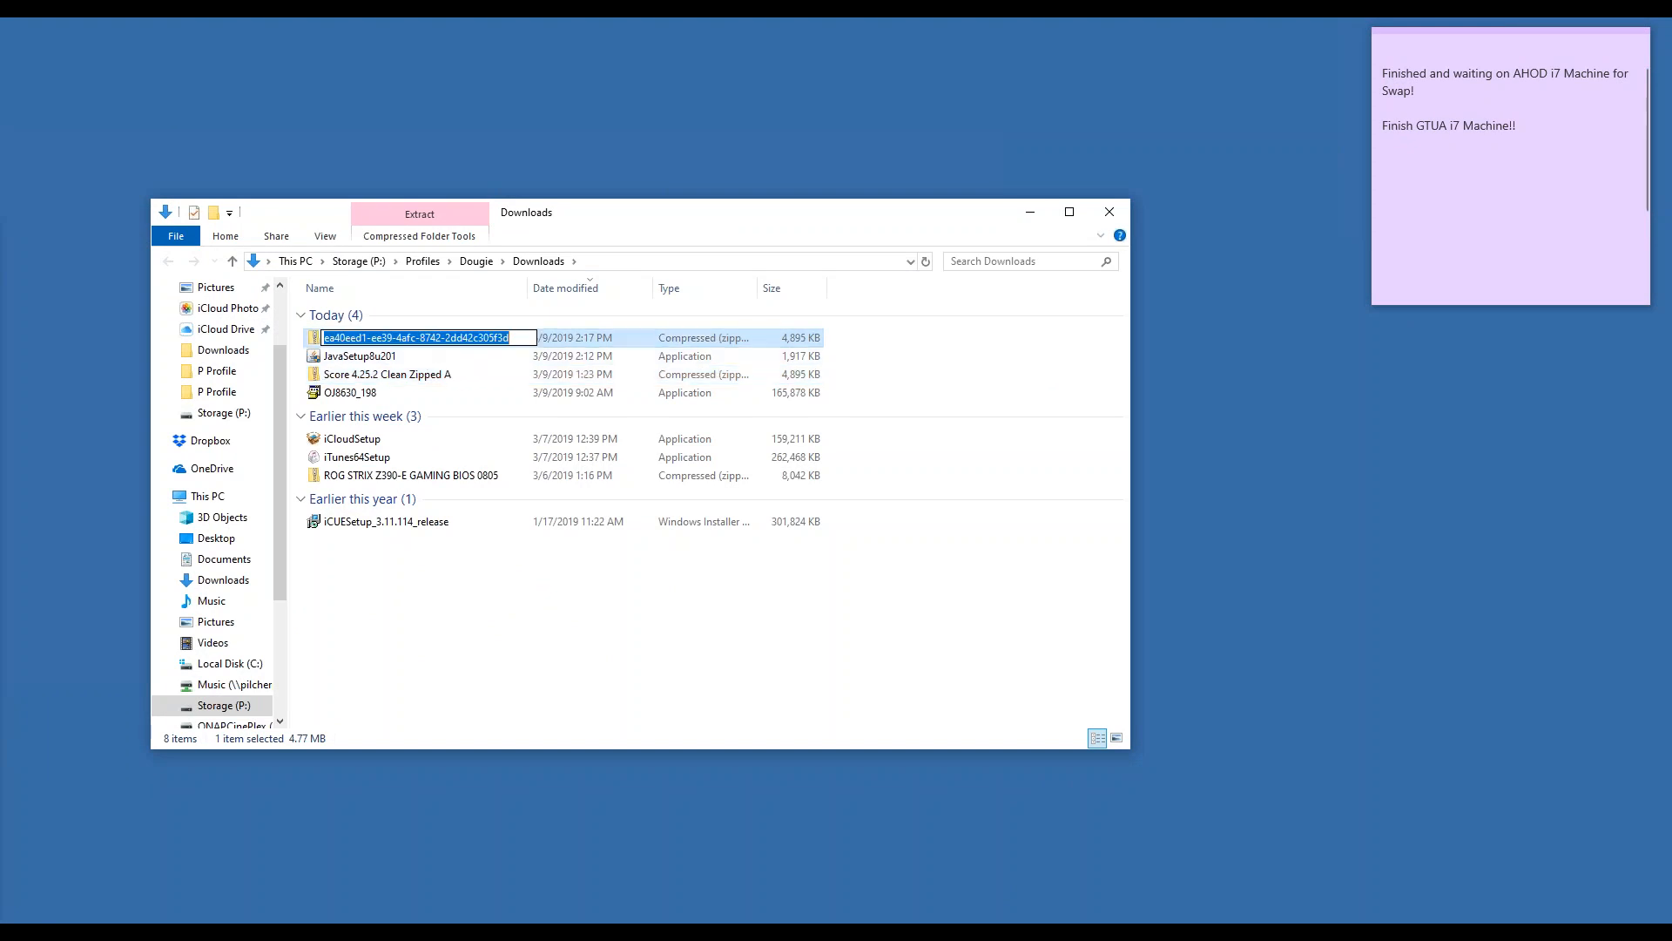
pyautogui.write('Score')
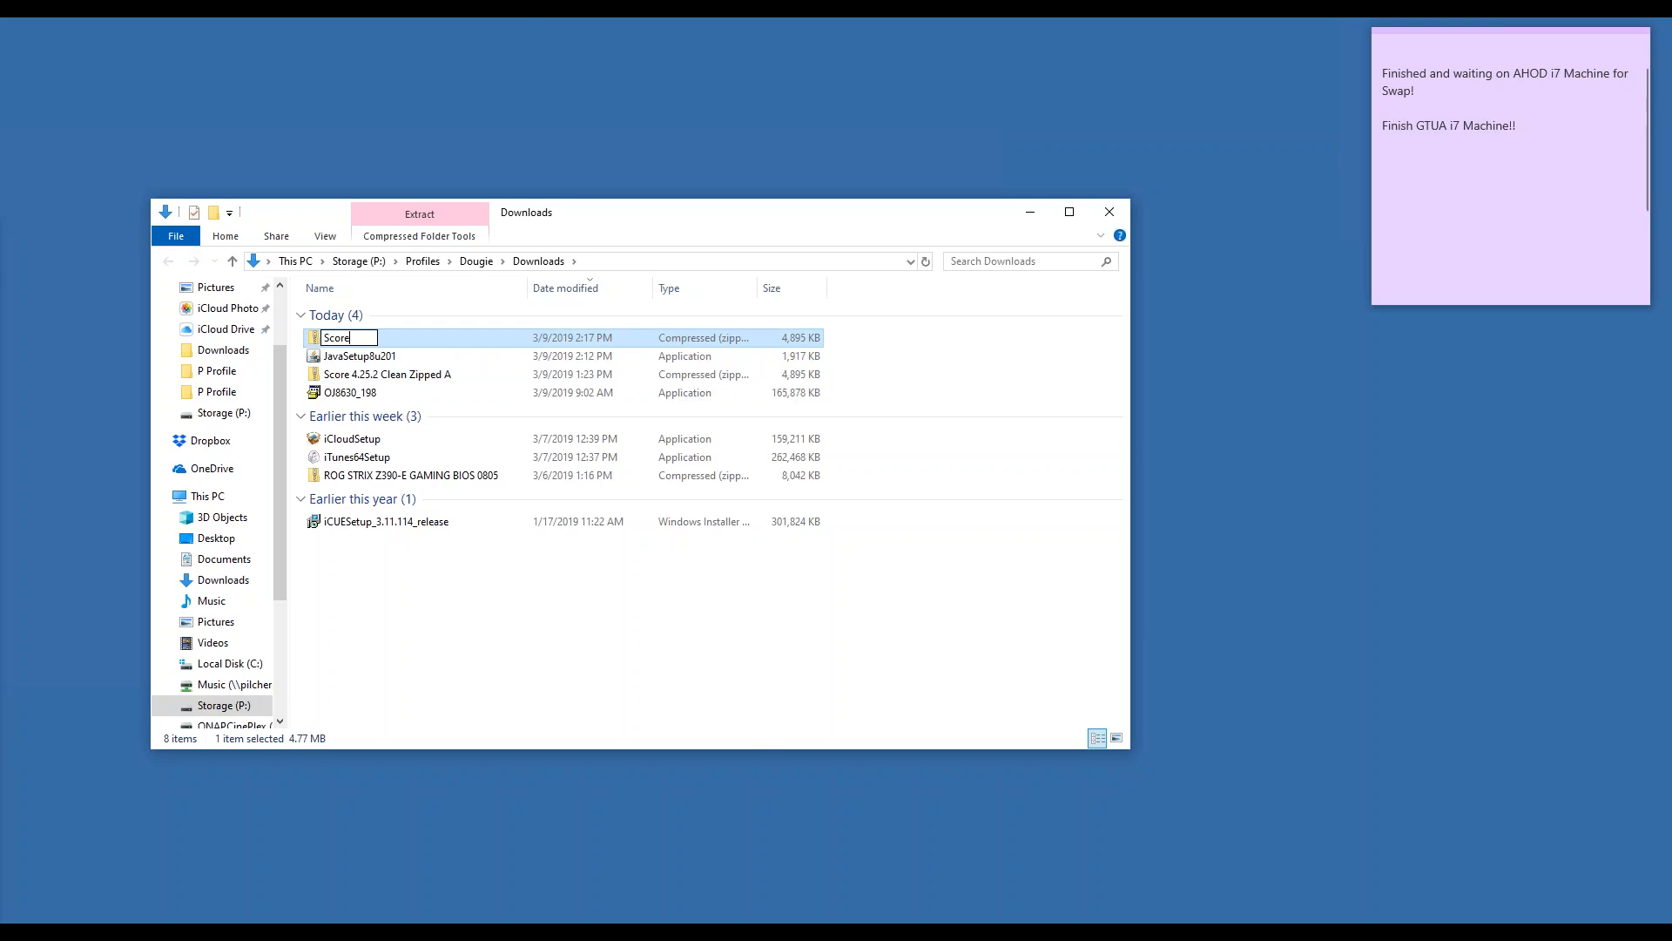
pyautogui.write(' 4.25.2 Clean Zip')
pyautogui.press('BackSpace')
pyautogui.press('BackSpace')
pyautogui.write('ipped')
pyautogui.press('Return')
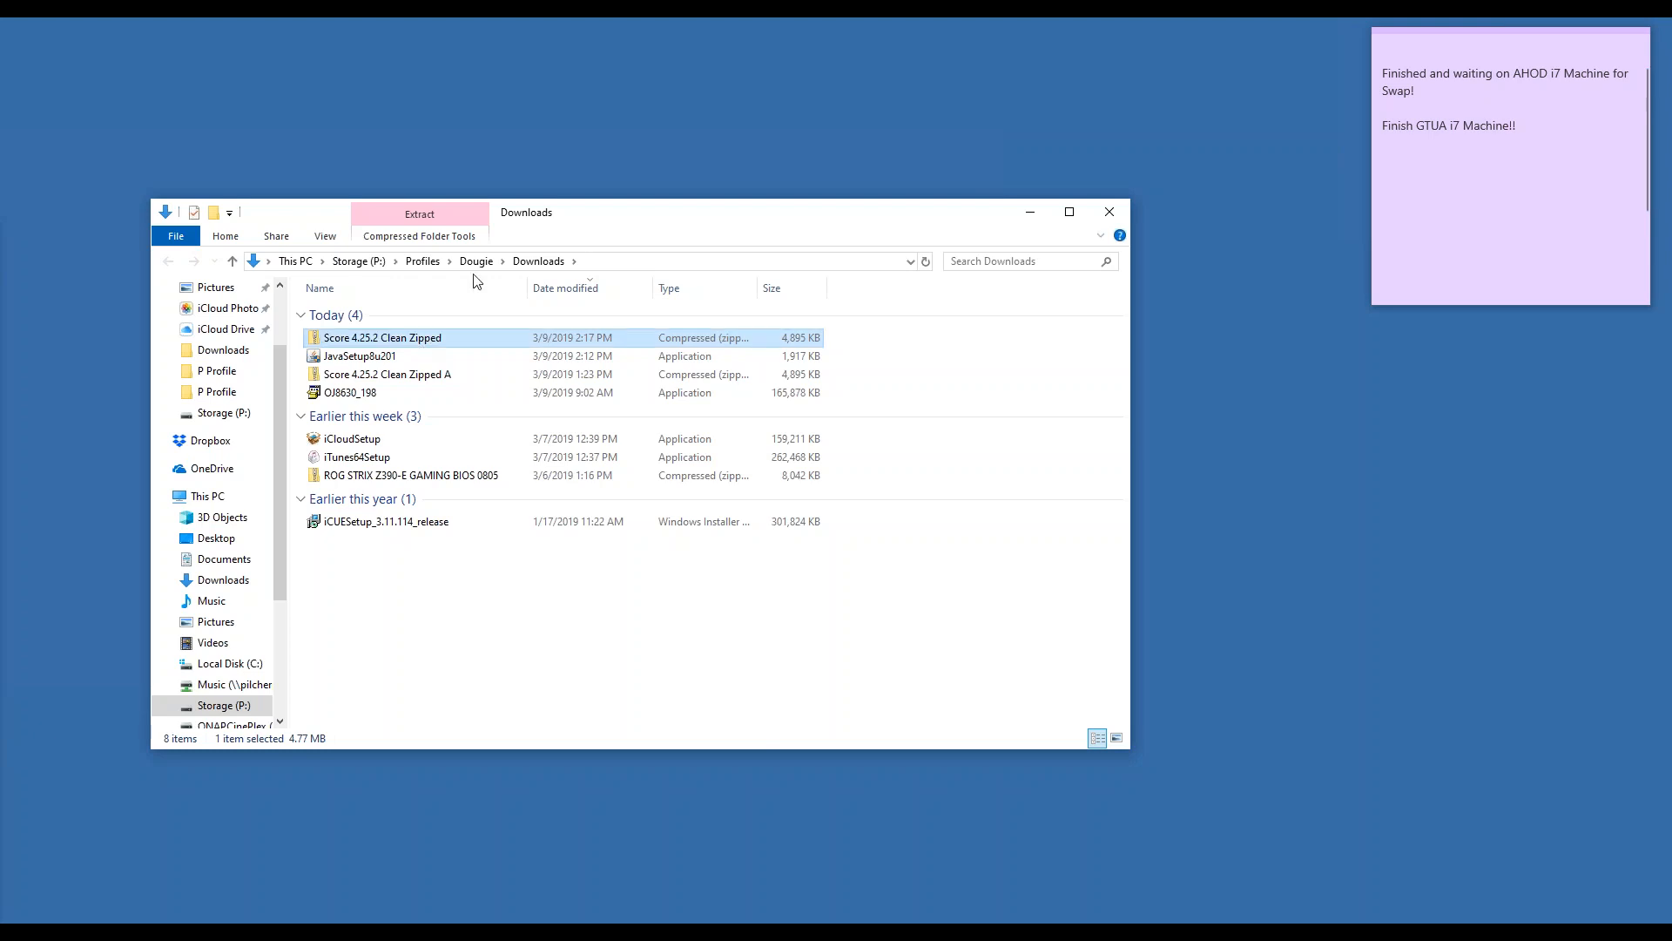
pyautogui.moveTo(627, 212); pyautogui.dragTo(624, 284)
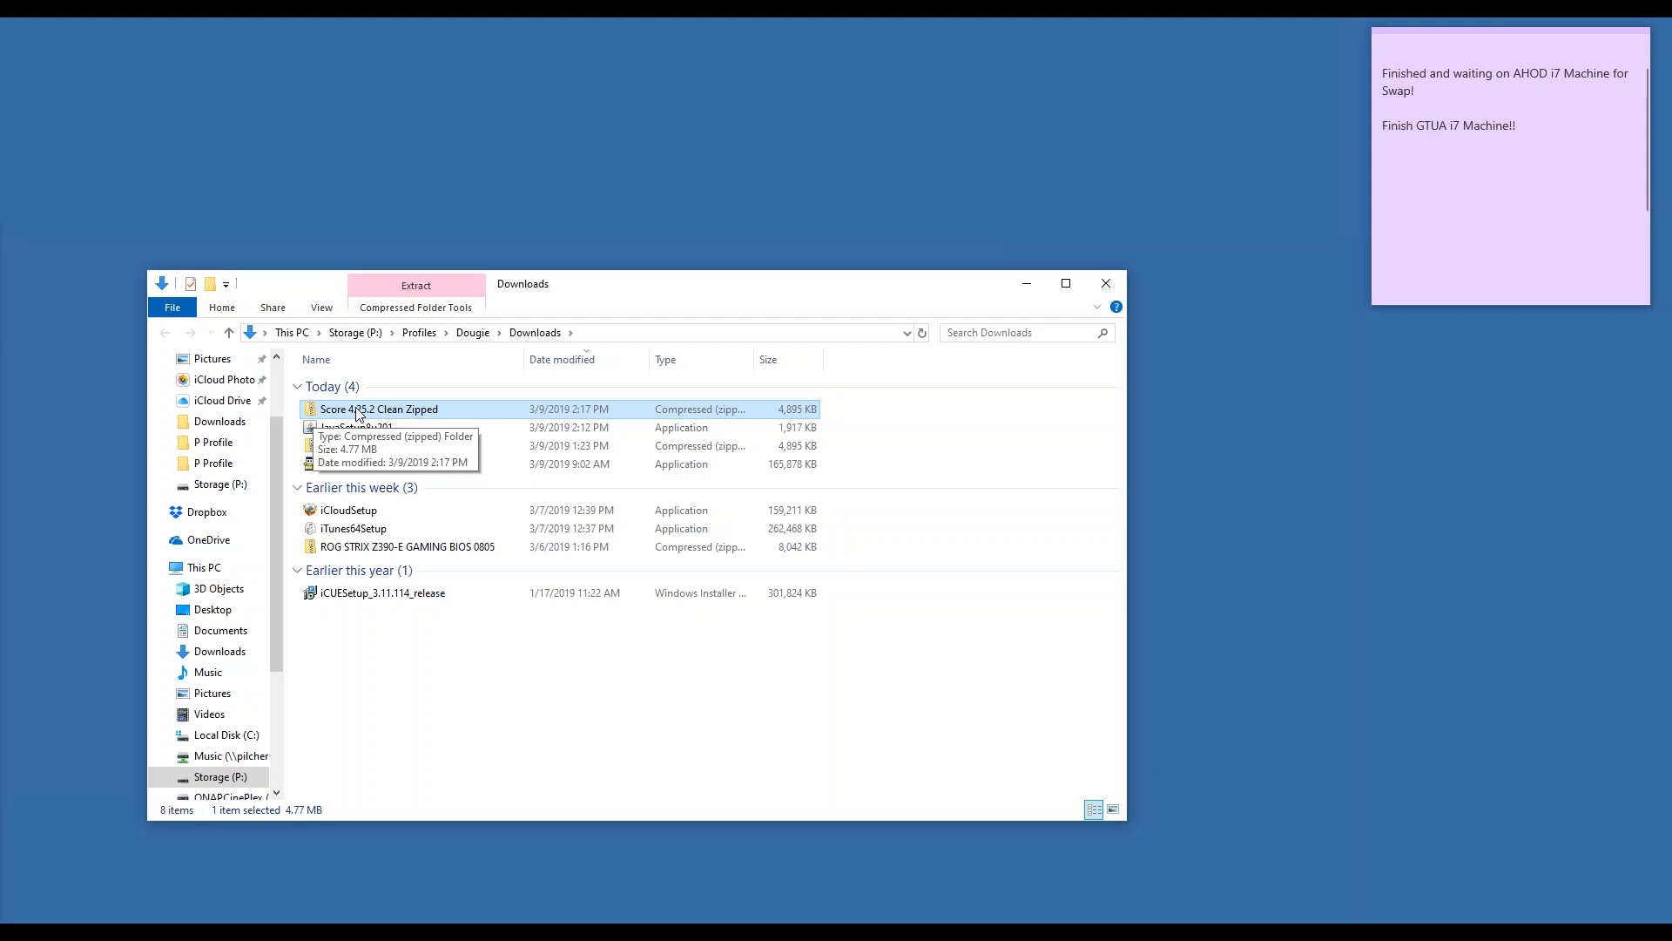
pyautogui.doubleClick(356, 410)
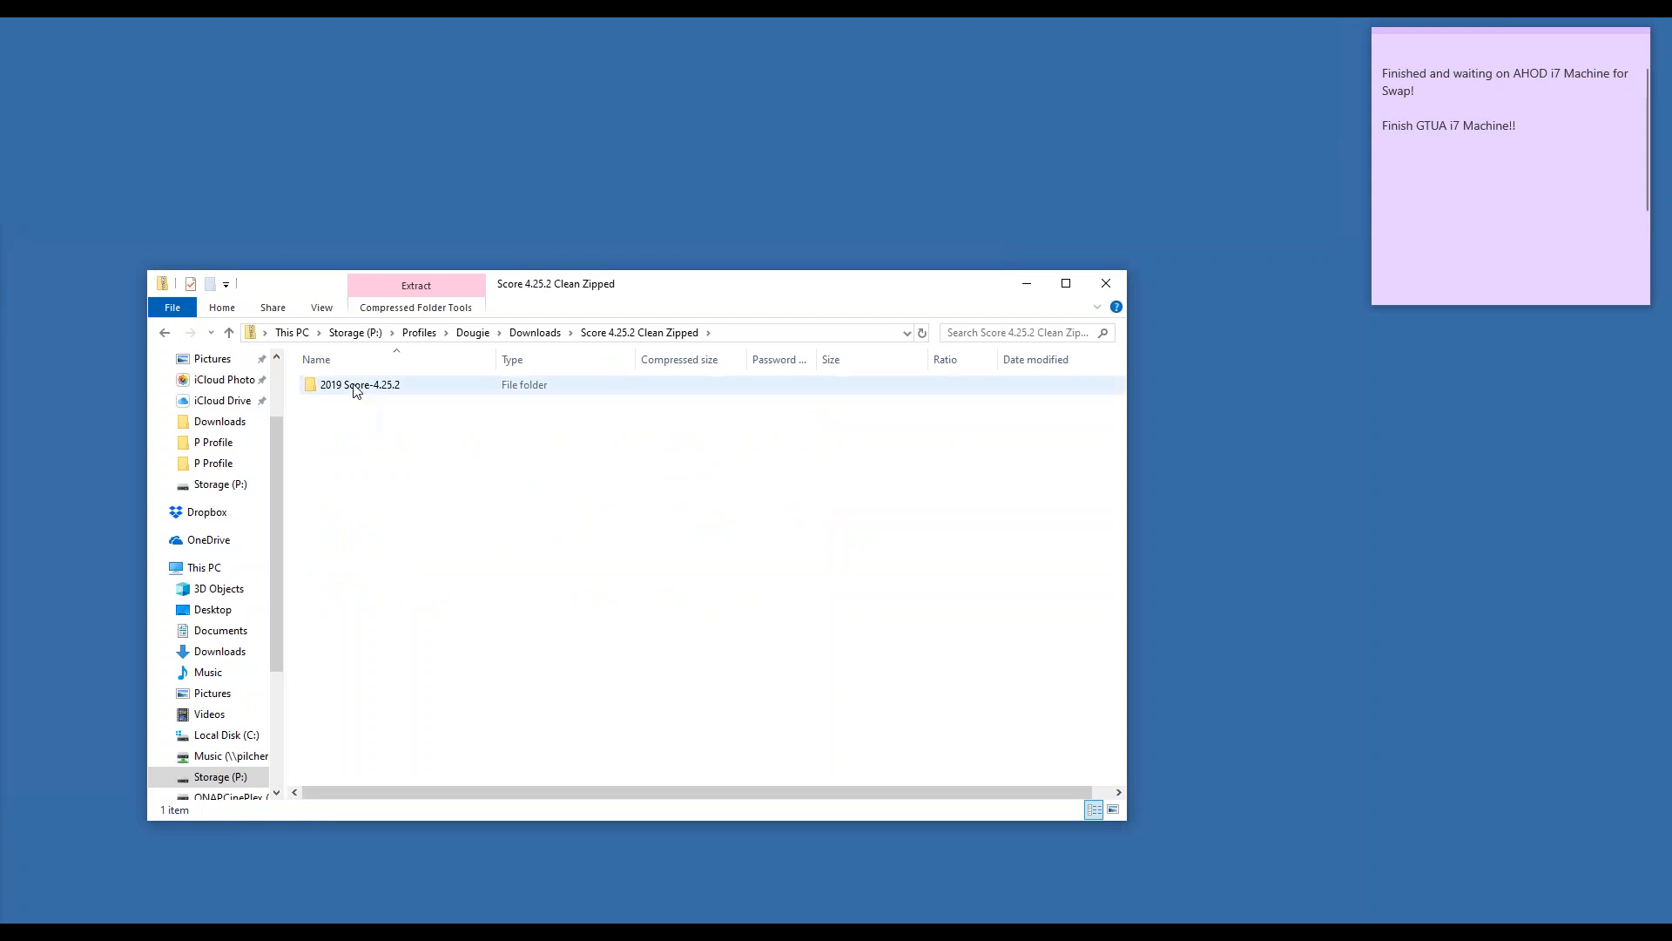
pyautogui.doubleClick(356, 386)
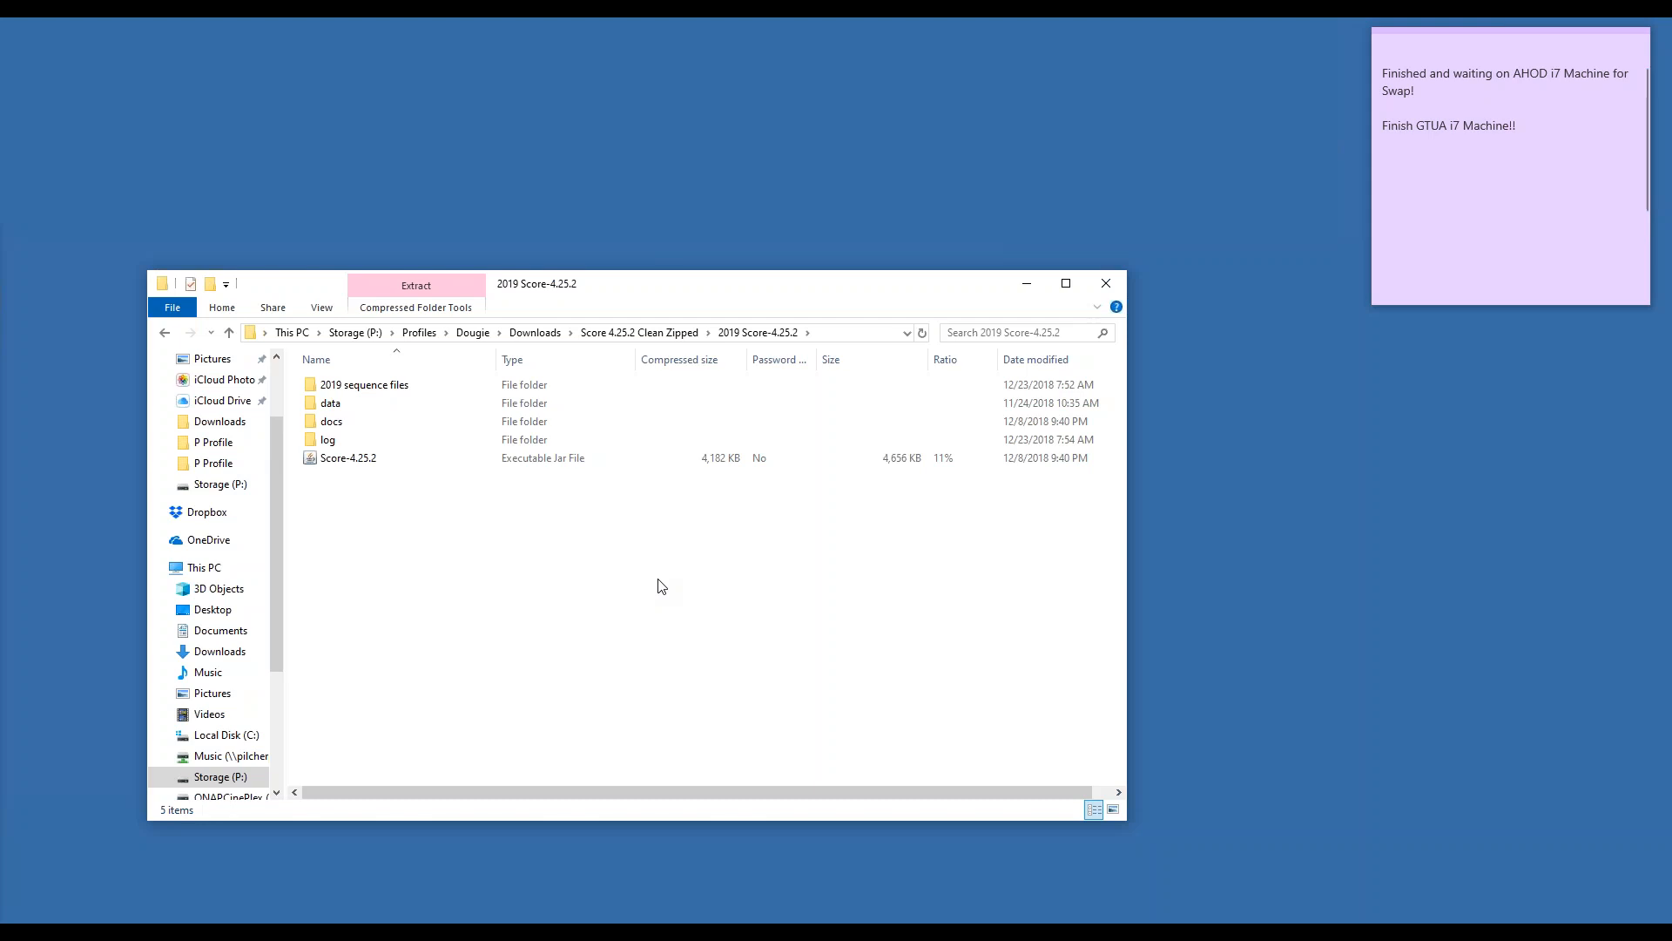
pyautogui.click(230, 333)
pyautogui.click(230, 333)
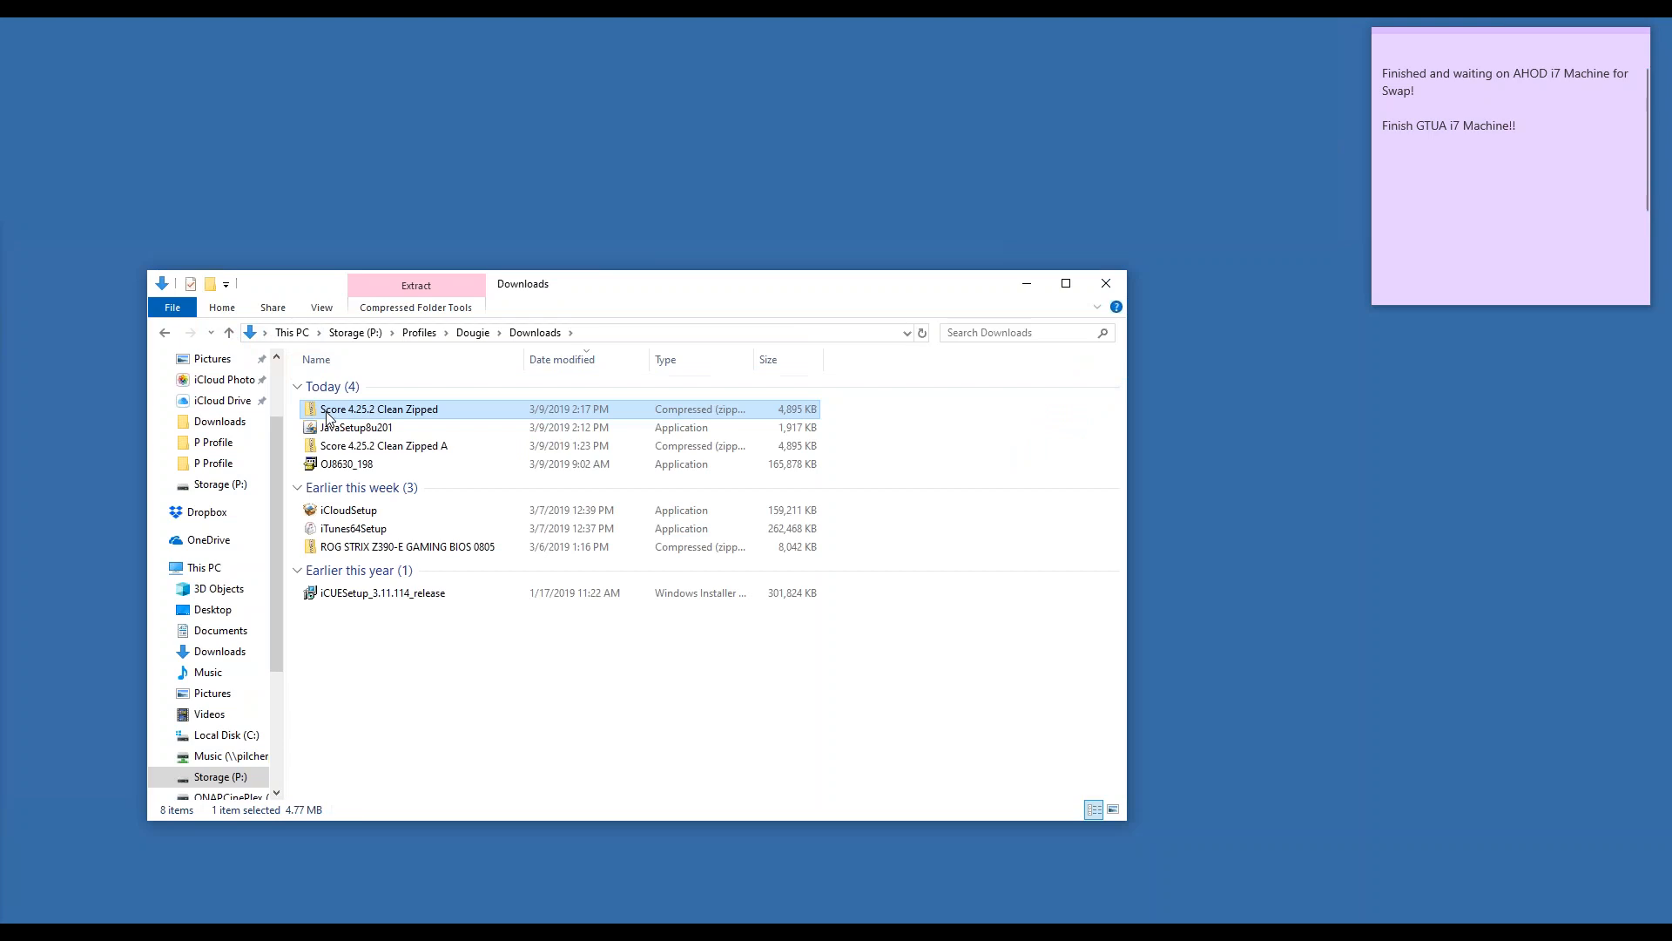
# - Drag the 2019 Score-4.25.2 folder out of the Score 4.25.2 Clean Zipped archive onto the desktop
pyautogui.doubleClick(328, 412)
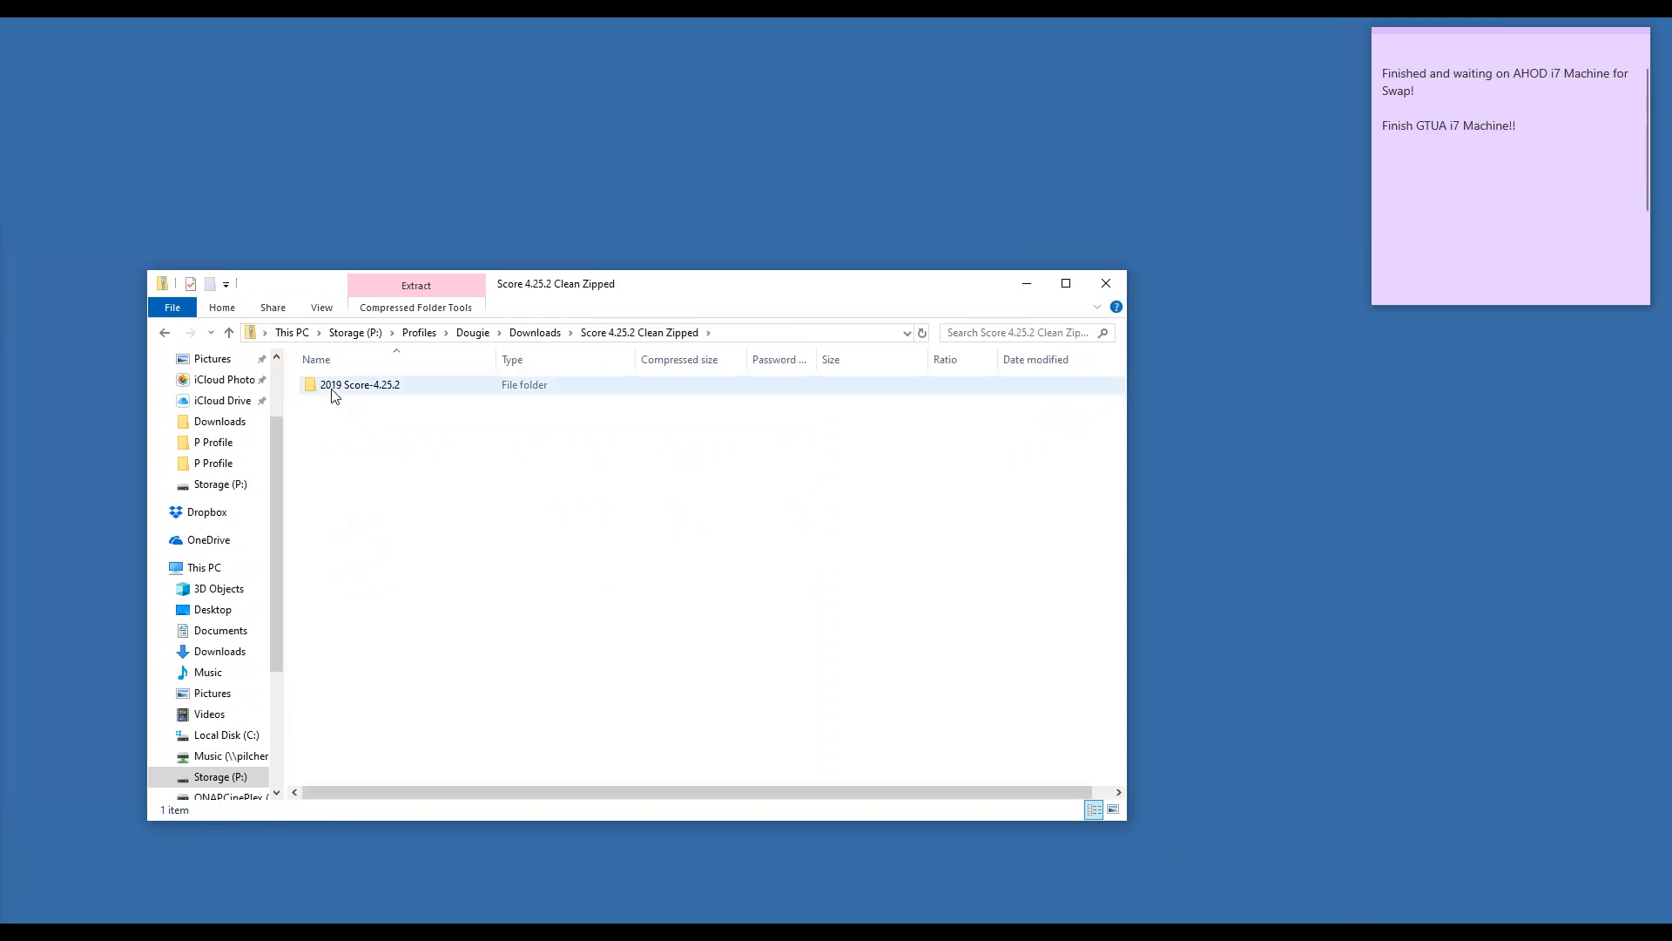
pyautogui.moveTo(335, 394); pyautogui.dragTo(631, 202)
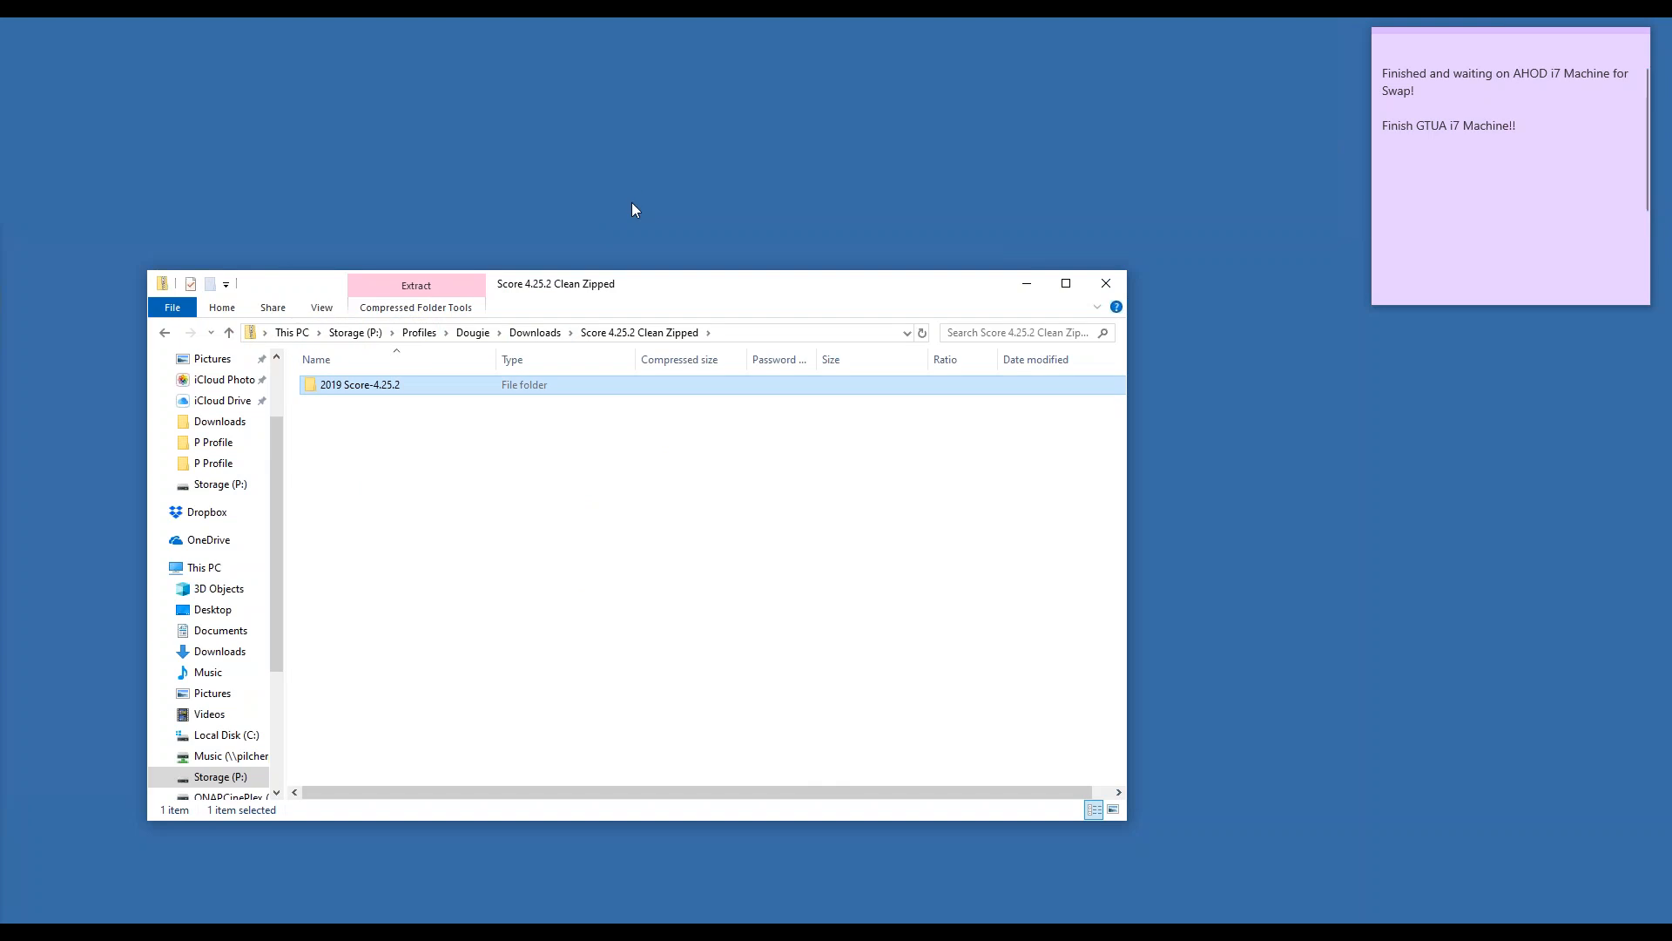
pyautogui.doubleClick(344, 390)
pyautogui.click(231, 336)
pyautogui.moveTo(859, 188)
pyautogui.mouseDown()
pyautogui.moveTo(1251, 524)
pyautogui.moveTo(1192, 398)
pyautogui.moveTo(1106, 283)
pyautogui.moveTo(1113, 260)
pyautogui.moveTo(870, 215)
pyautogui.mouseUp()
pyautogui.moveTo(330, 389); pyautogui.dragTo(2, 371)
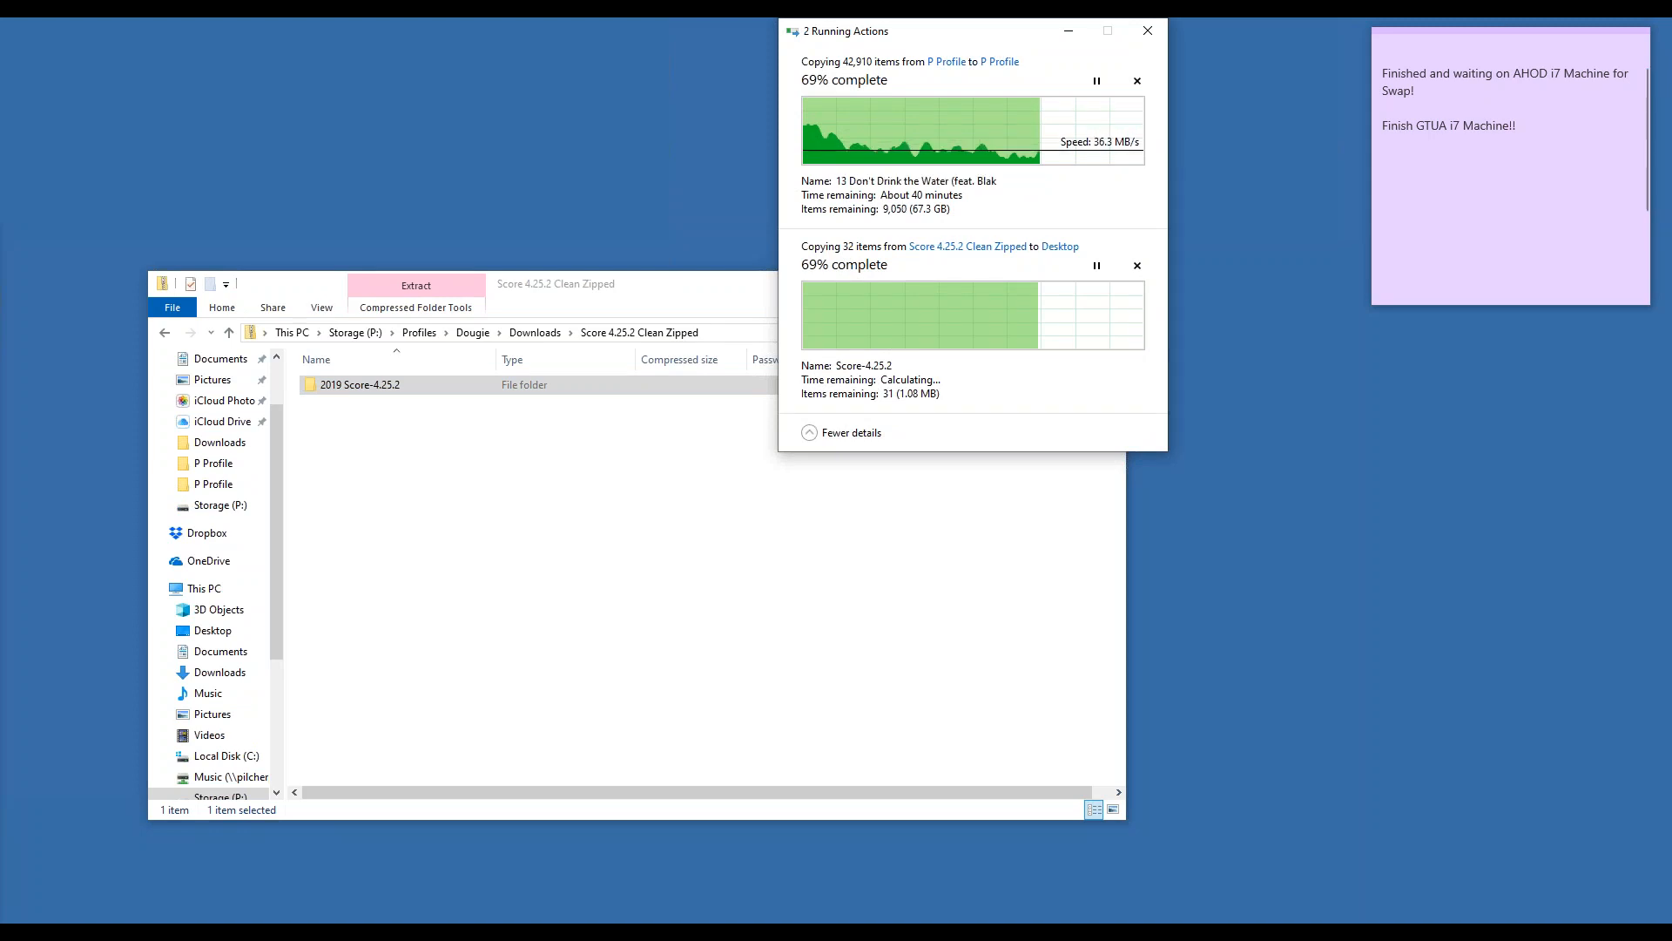
pyautogui.click(1535, 262)
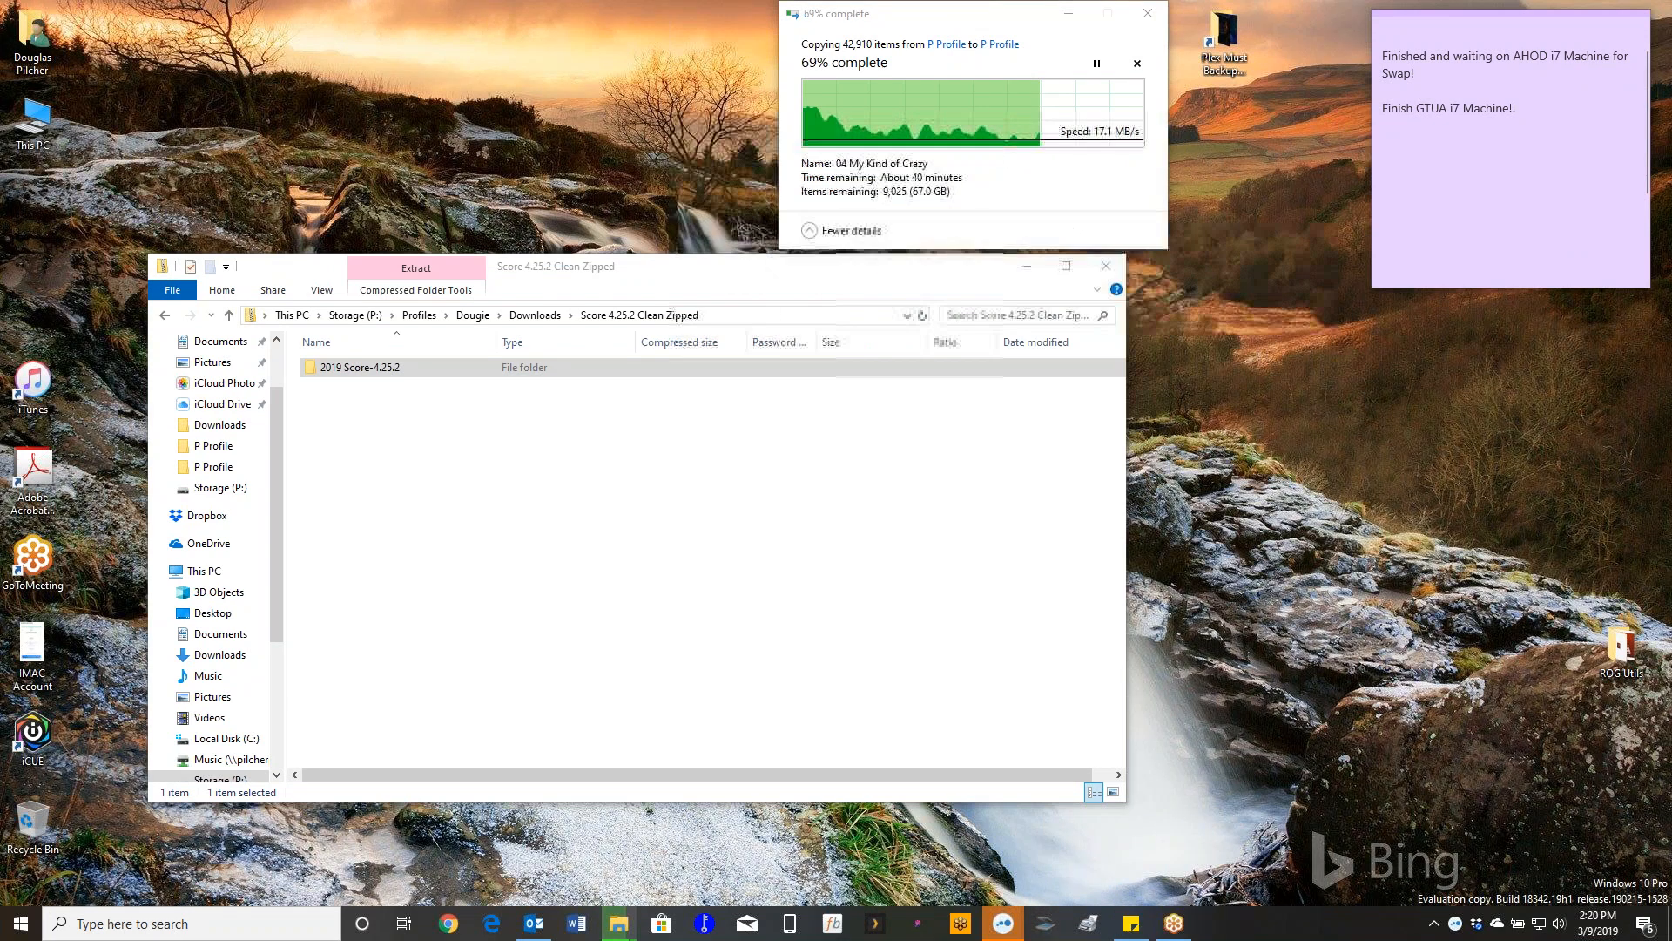
# - Delete the desktop copy of the 2019 Score-4.25.2 folder and pause the large profile copy
pyautogui.moveTo(113, 171); pyautogui.dragTo(486, 183)
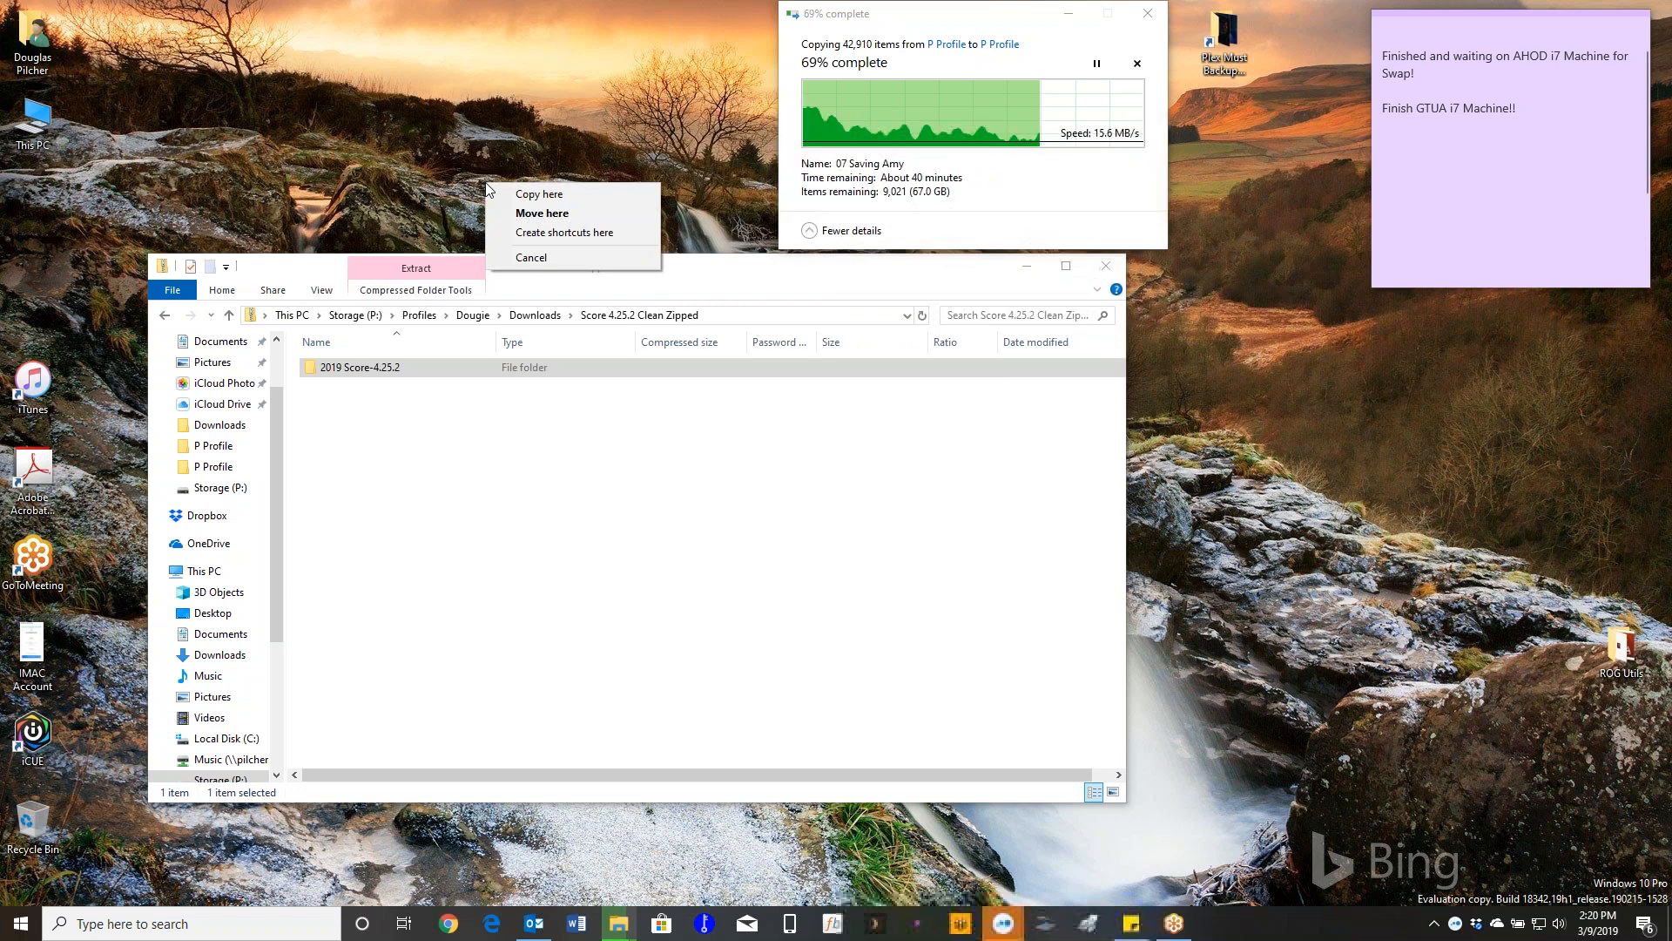
pyautogui.click(546, 209)
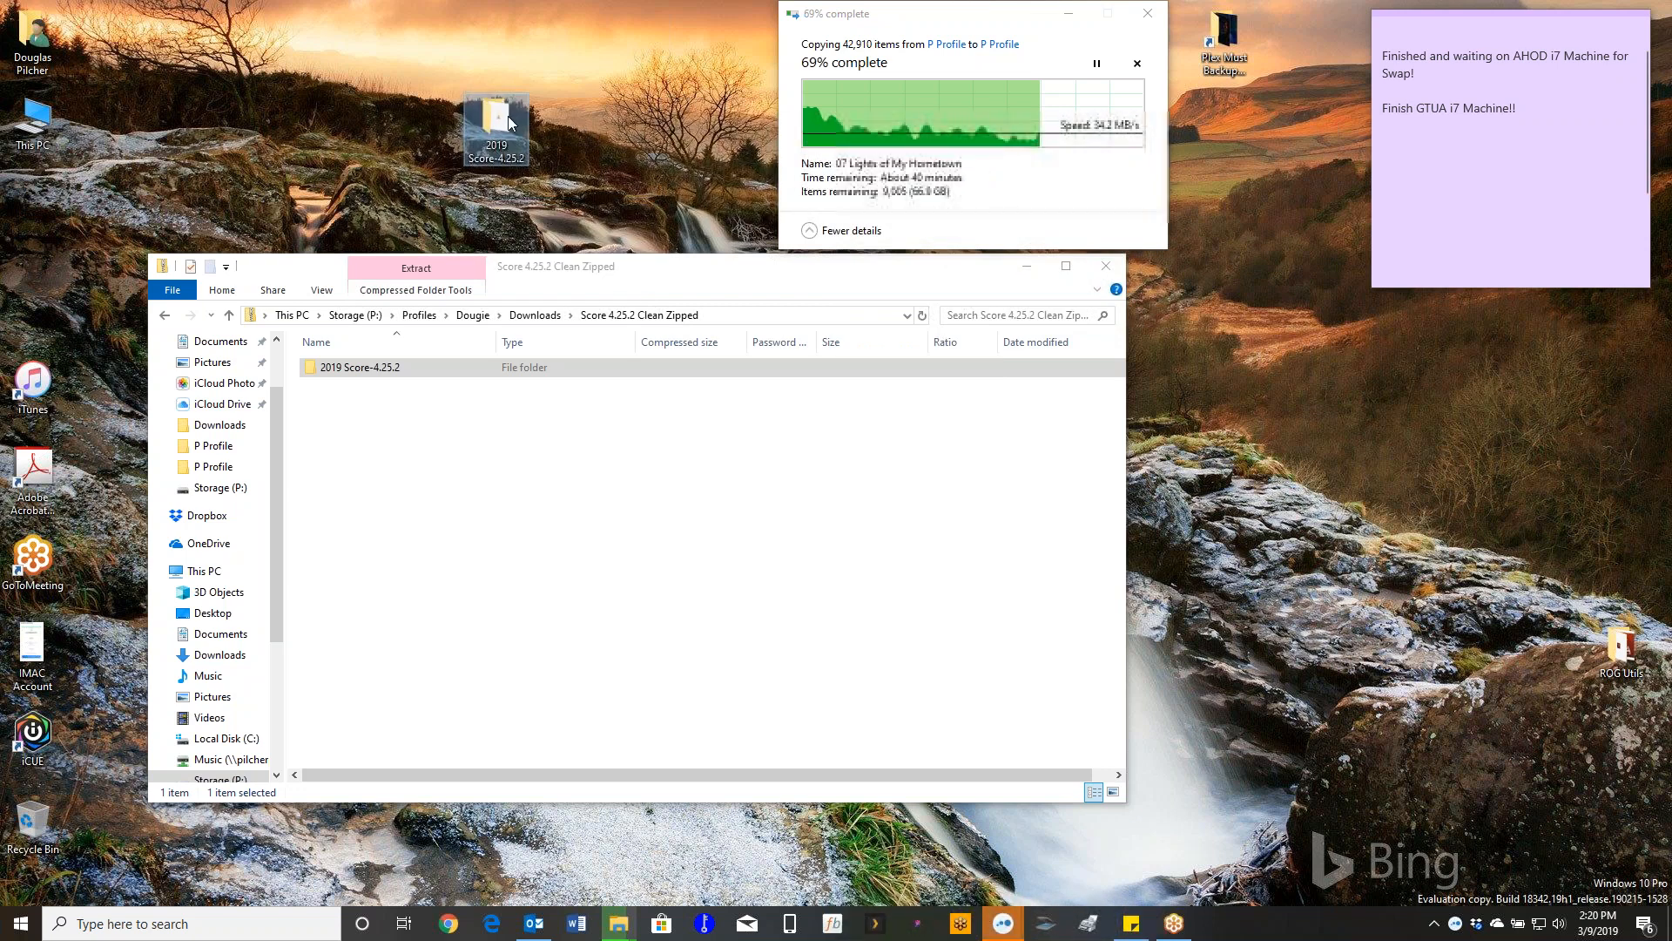
pyautogui.press('Delete')
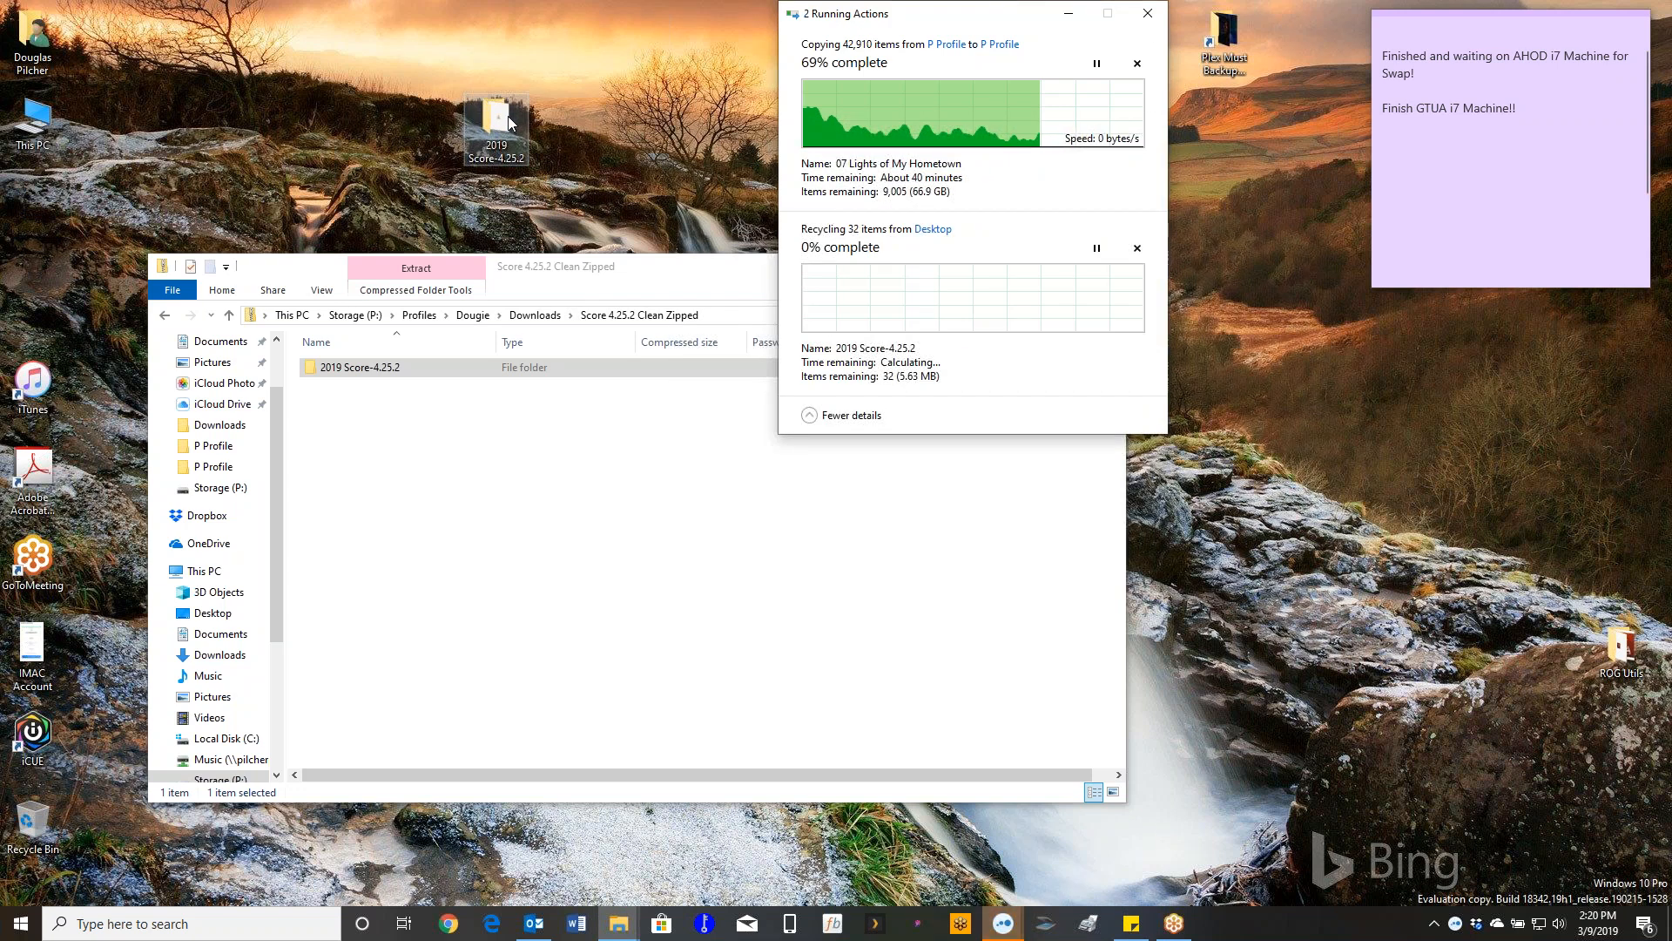
pyautogui.click(1097, 63)
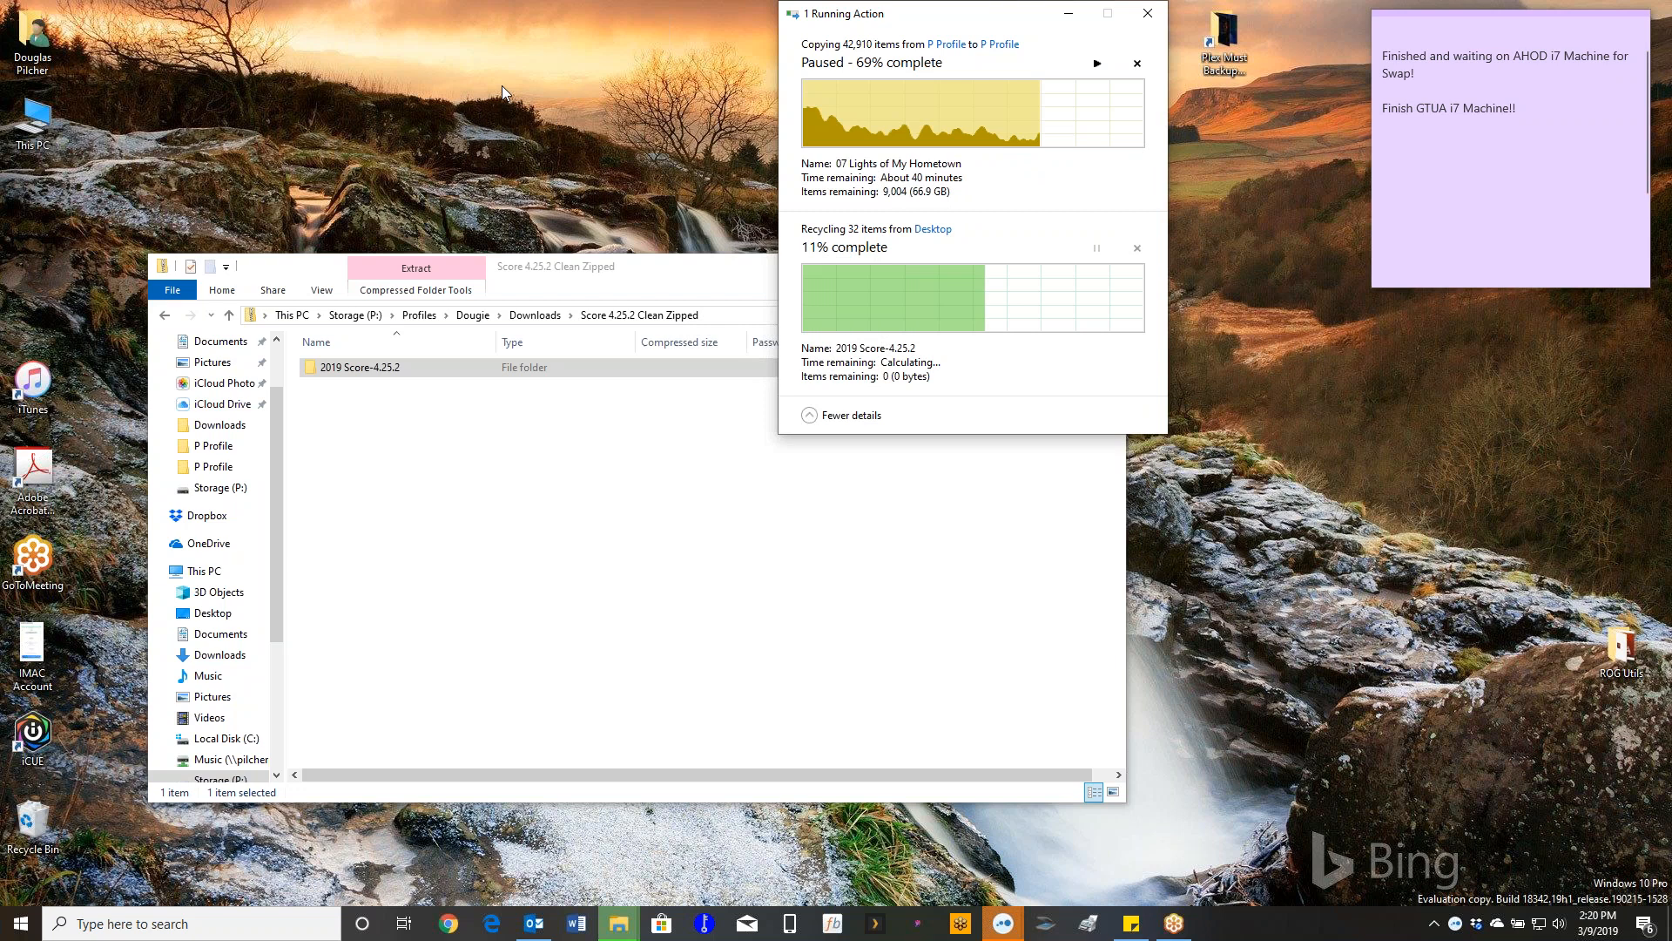
# - Copy a fresh 2019 Score-4.25.2 folder from the zip onto the desktop with Copy here
pyautogui.click(230, 318)
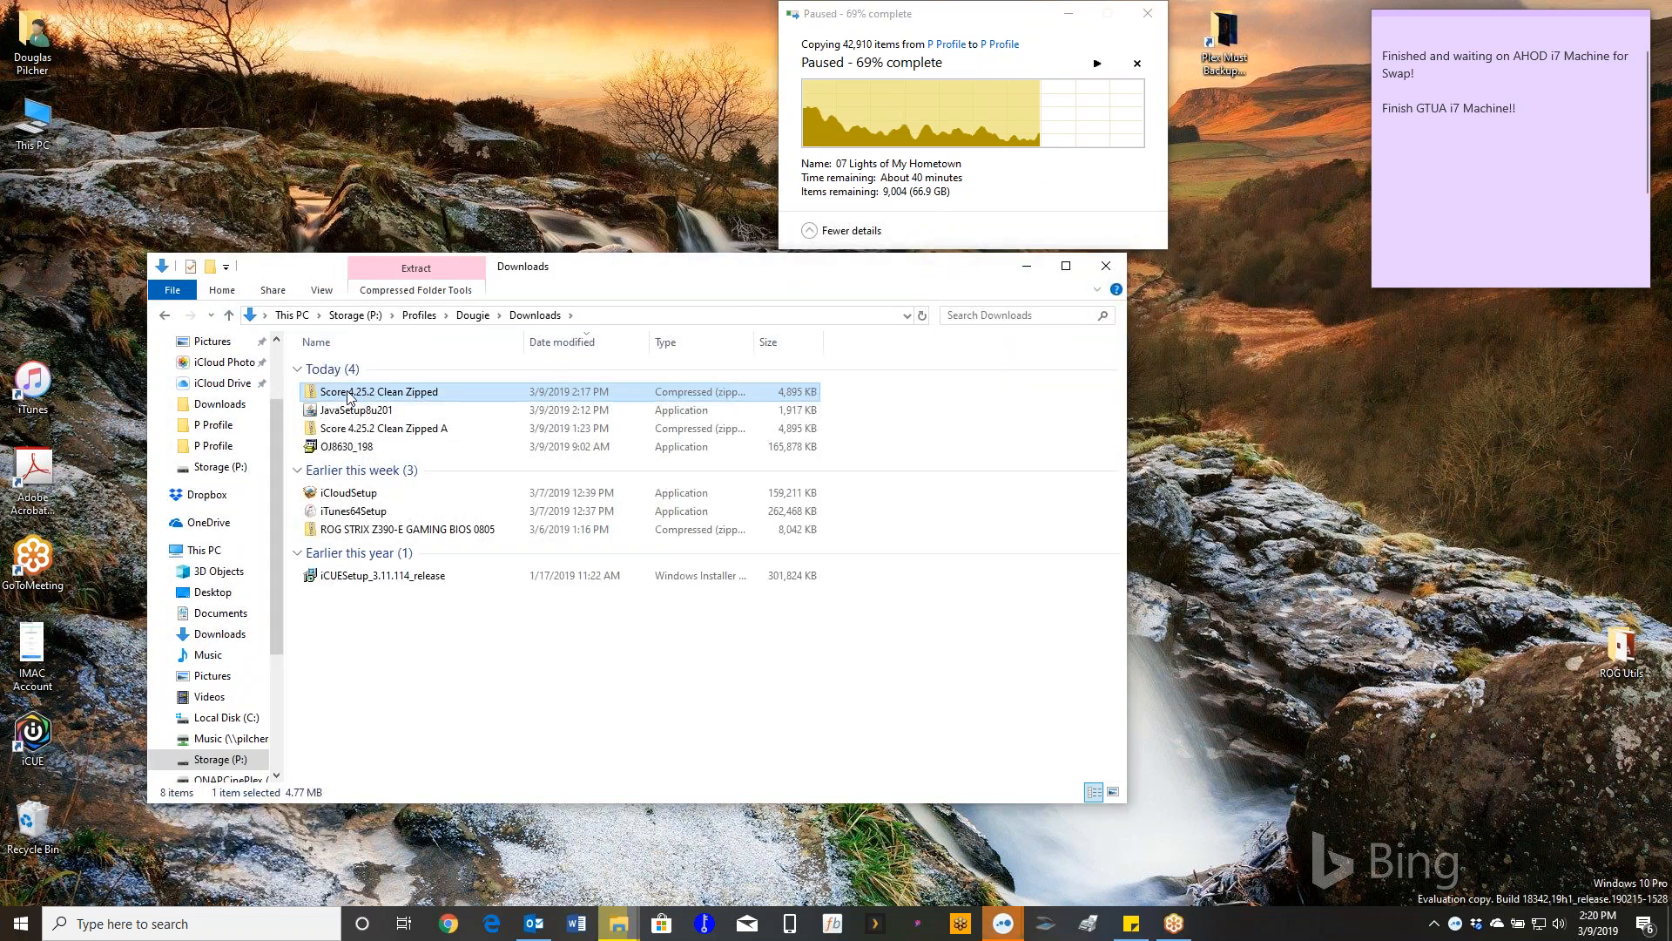
pyautogui.doubleClick(376, 394)
pyautogui.moveTo(326, 369); pyautogui.dragTo(497, 193)
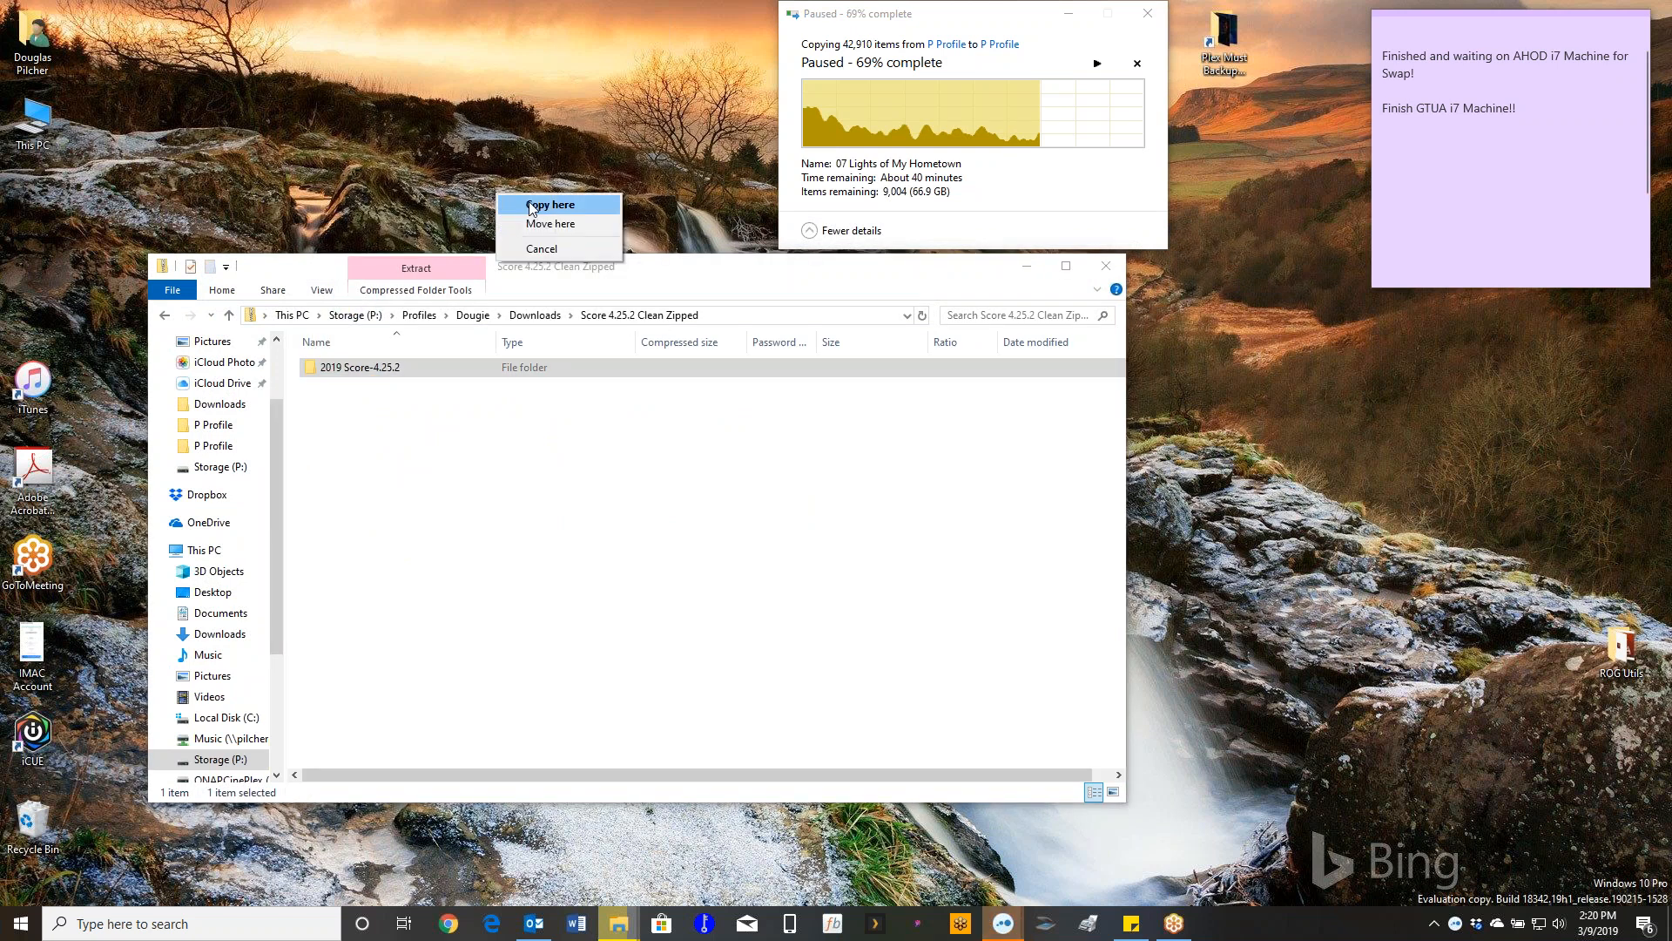
pyautogui.click(527, 204)
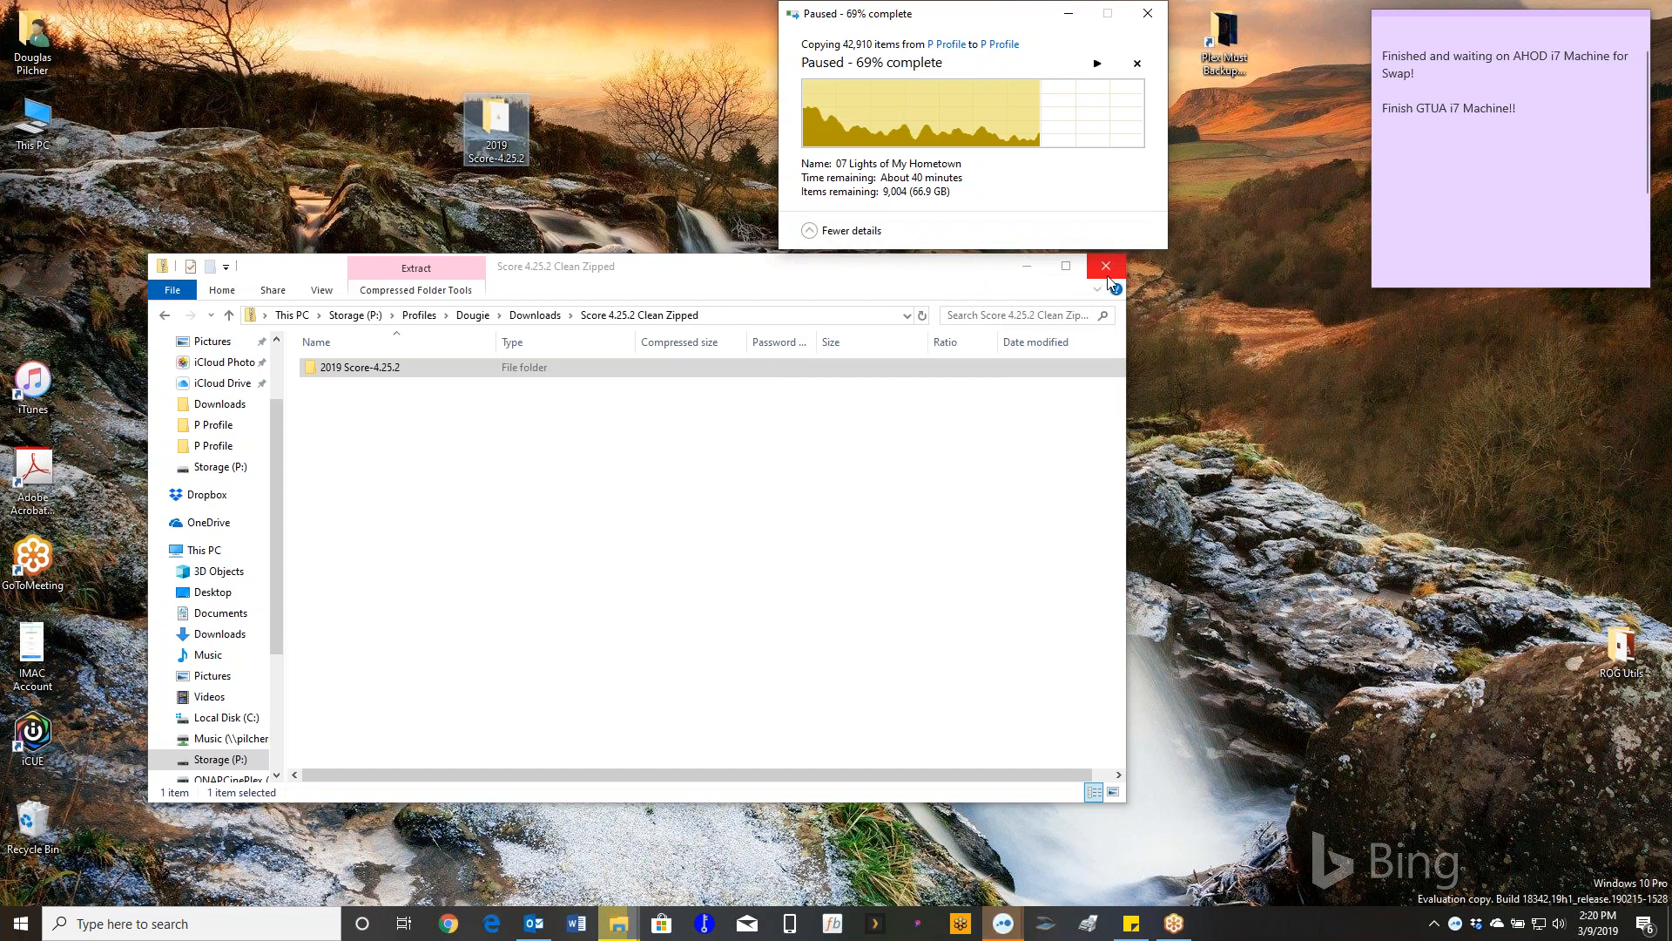
pyautogui.click(1110, 272)
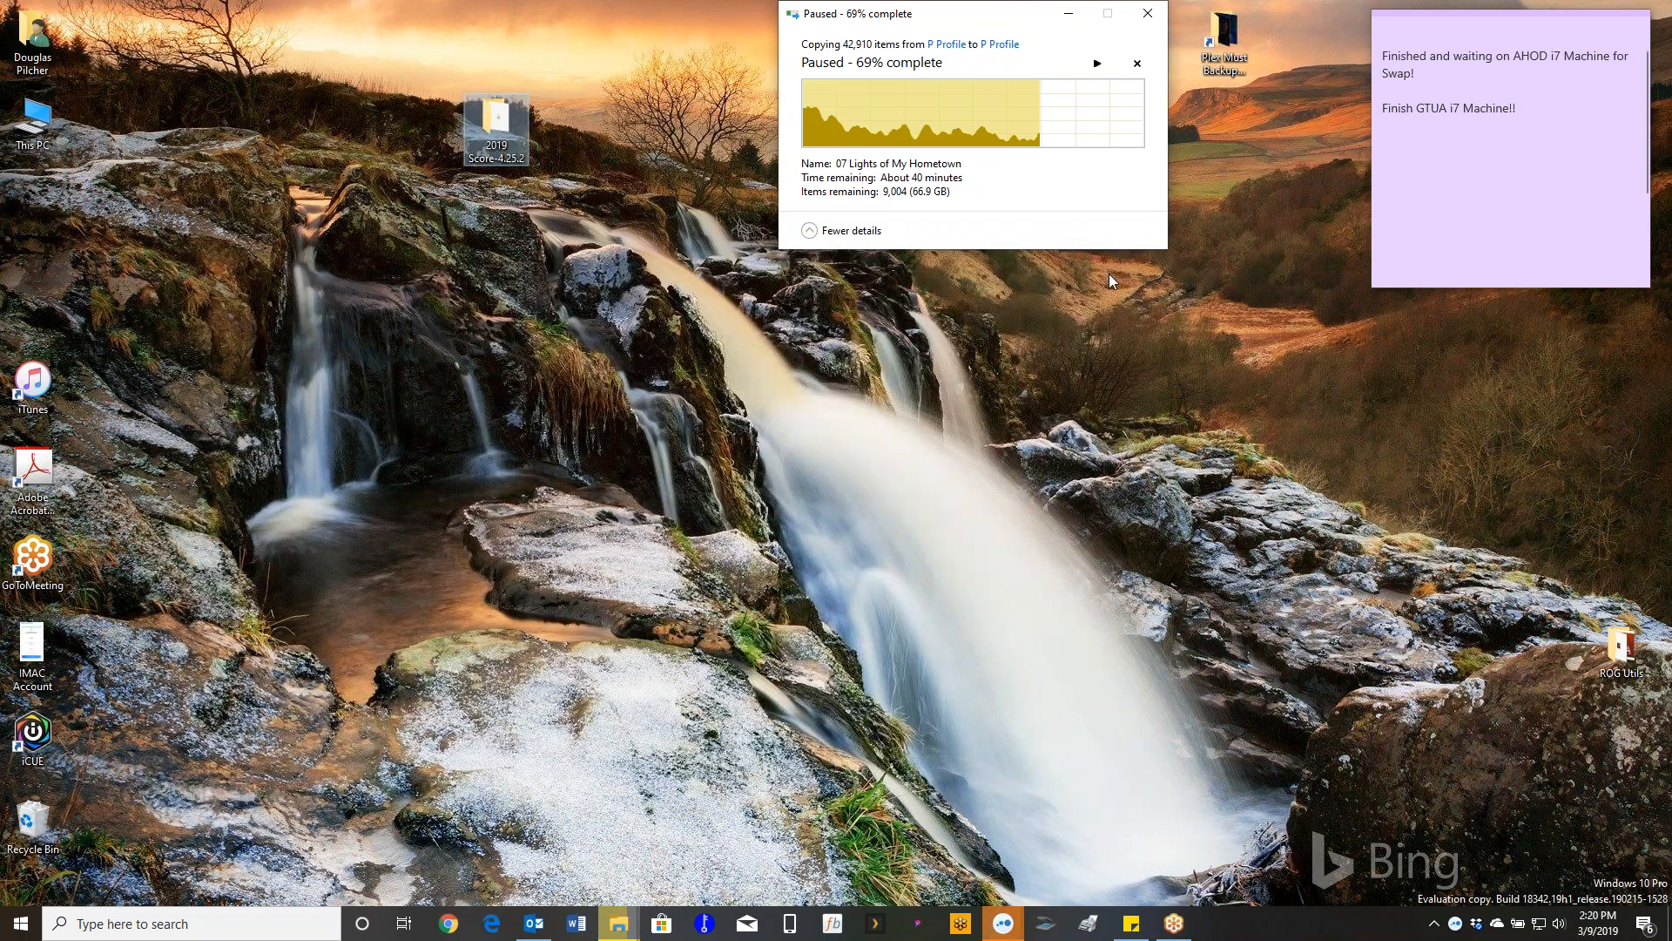
# - Confirm the desktop folder holds four subfolders and the 4,656 KB Score-4.25.2 jar, then reposition it
pyautogui.moveTo(981, 13); pyautogui.dragTo(0, 383)
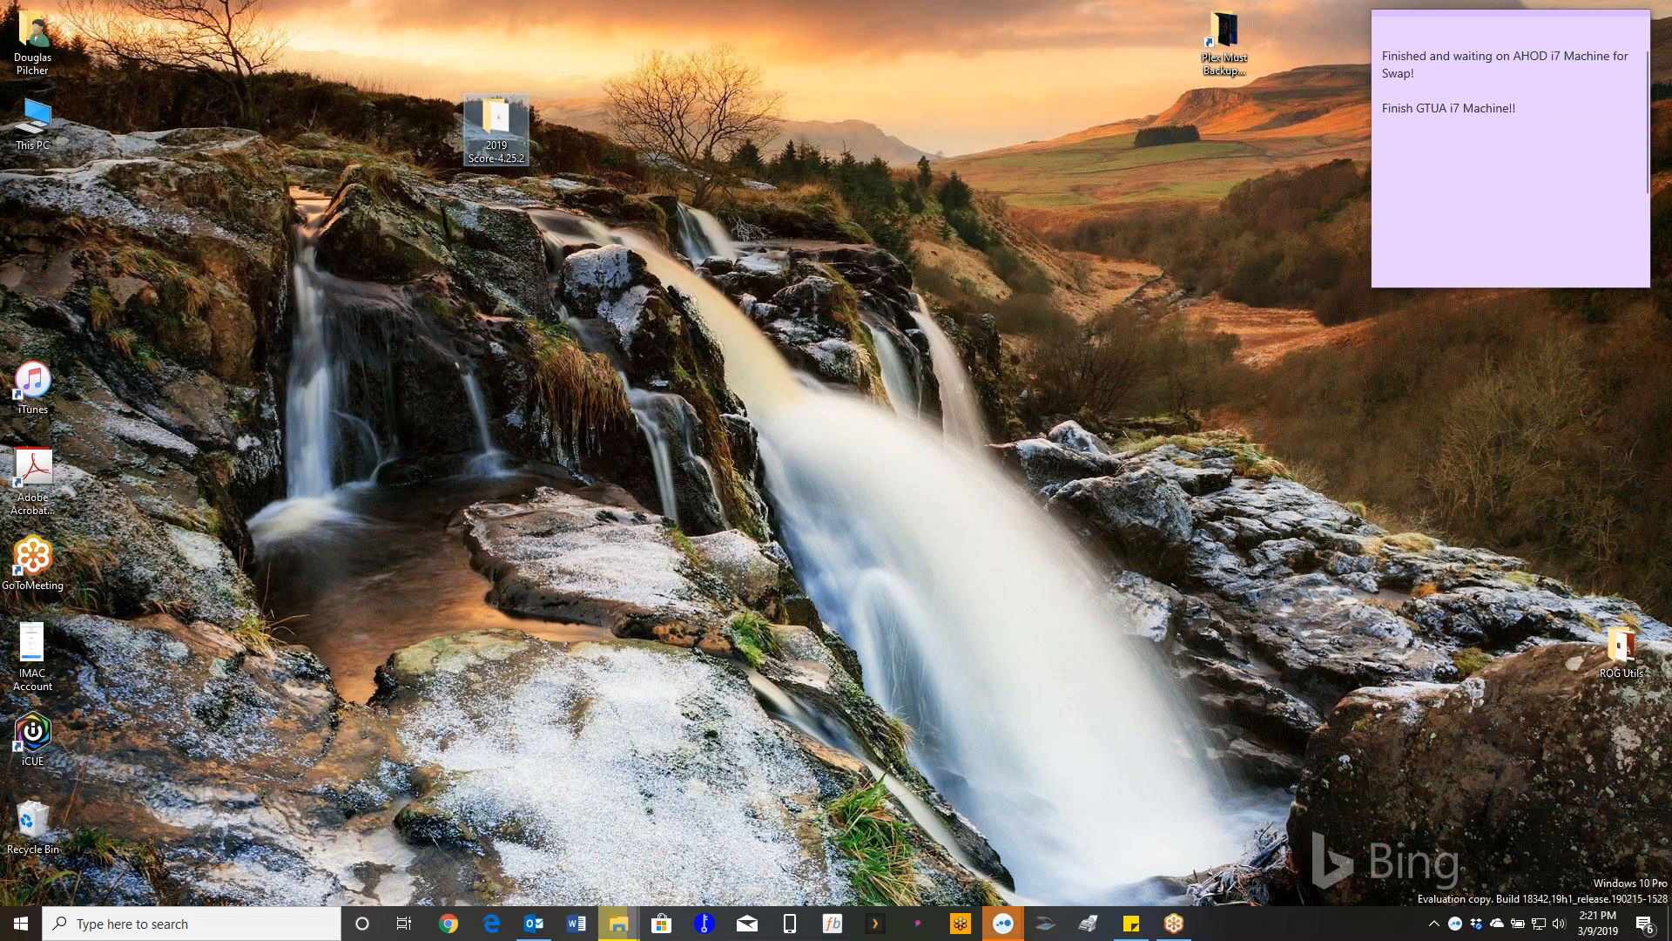
pyautogui.moveTo(510, 158); pyautogui.dragTo(770, 478)
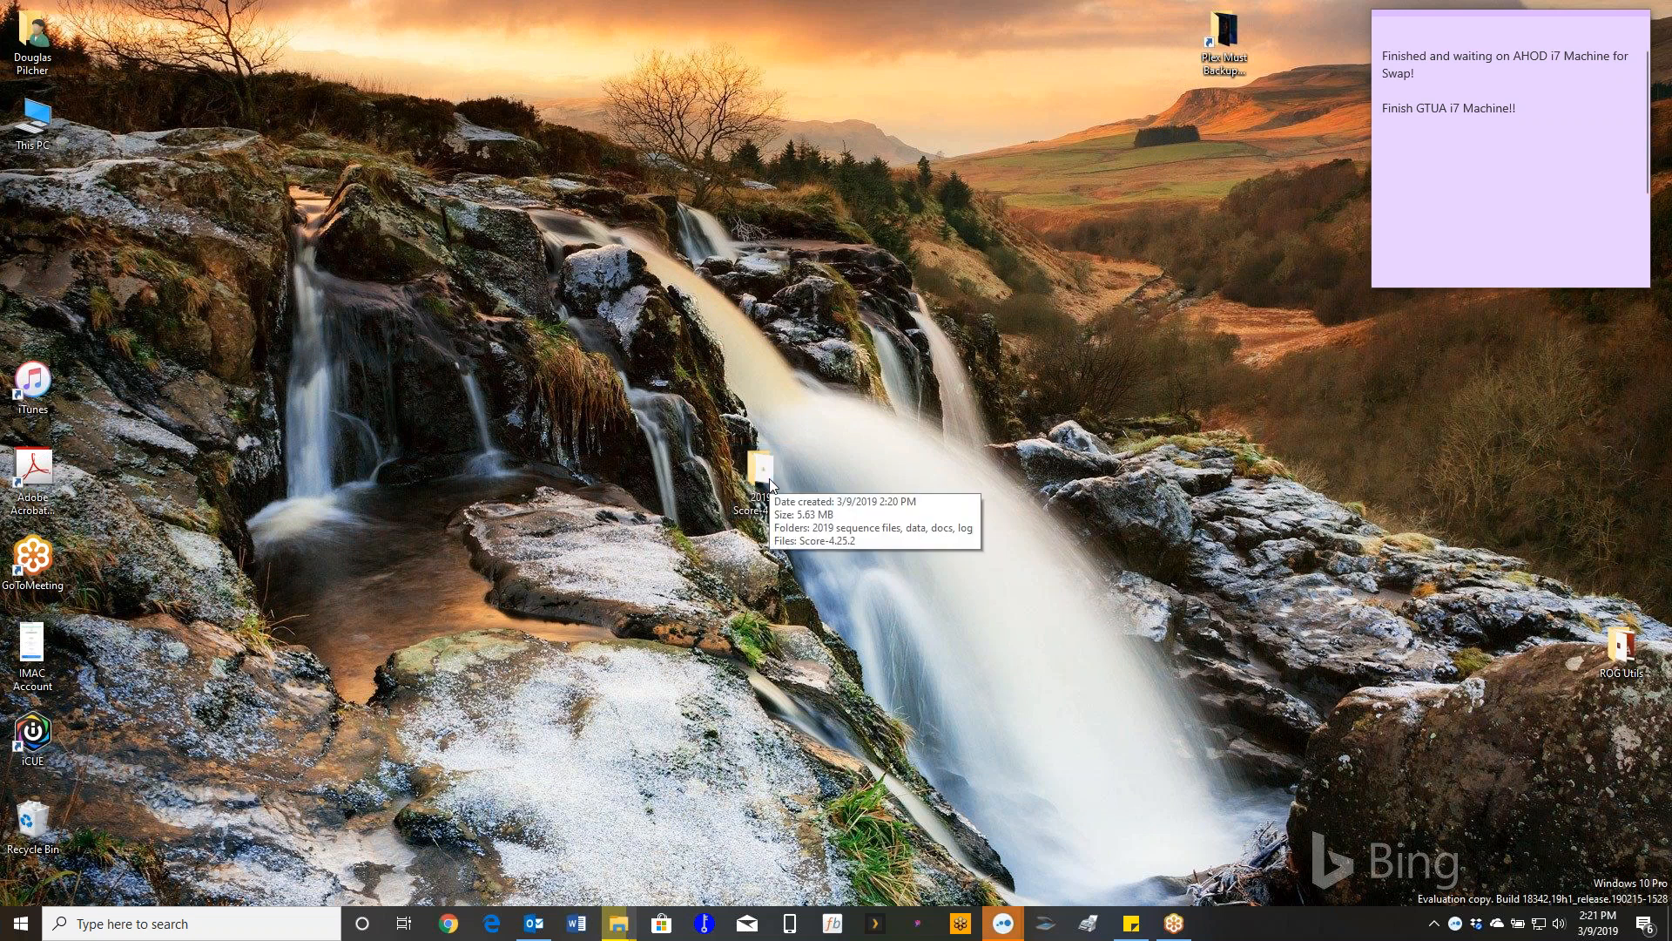
pyautogui.doubleClick(770, 478)
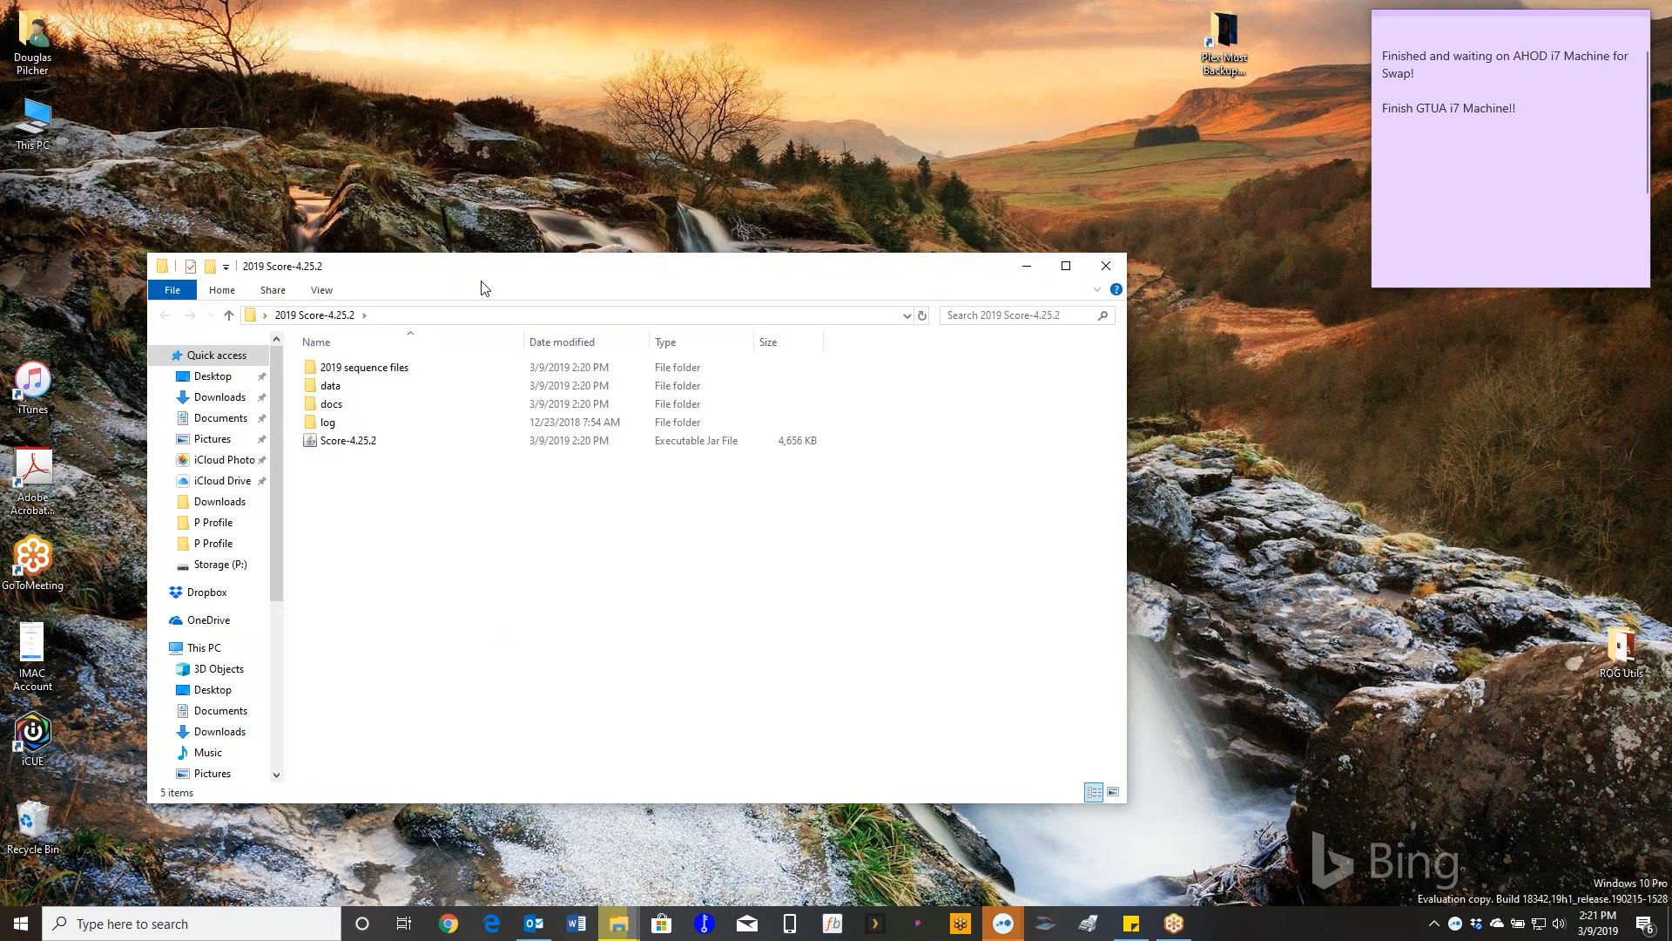
pyautogui.moveTo(493, 280); pyautogui.dragTo(610, 215)
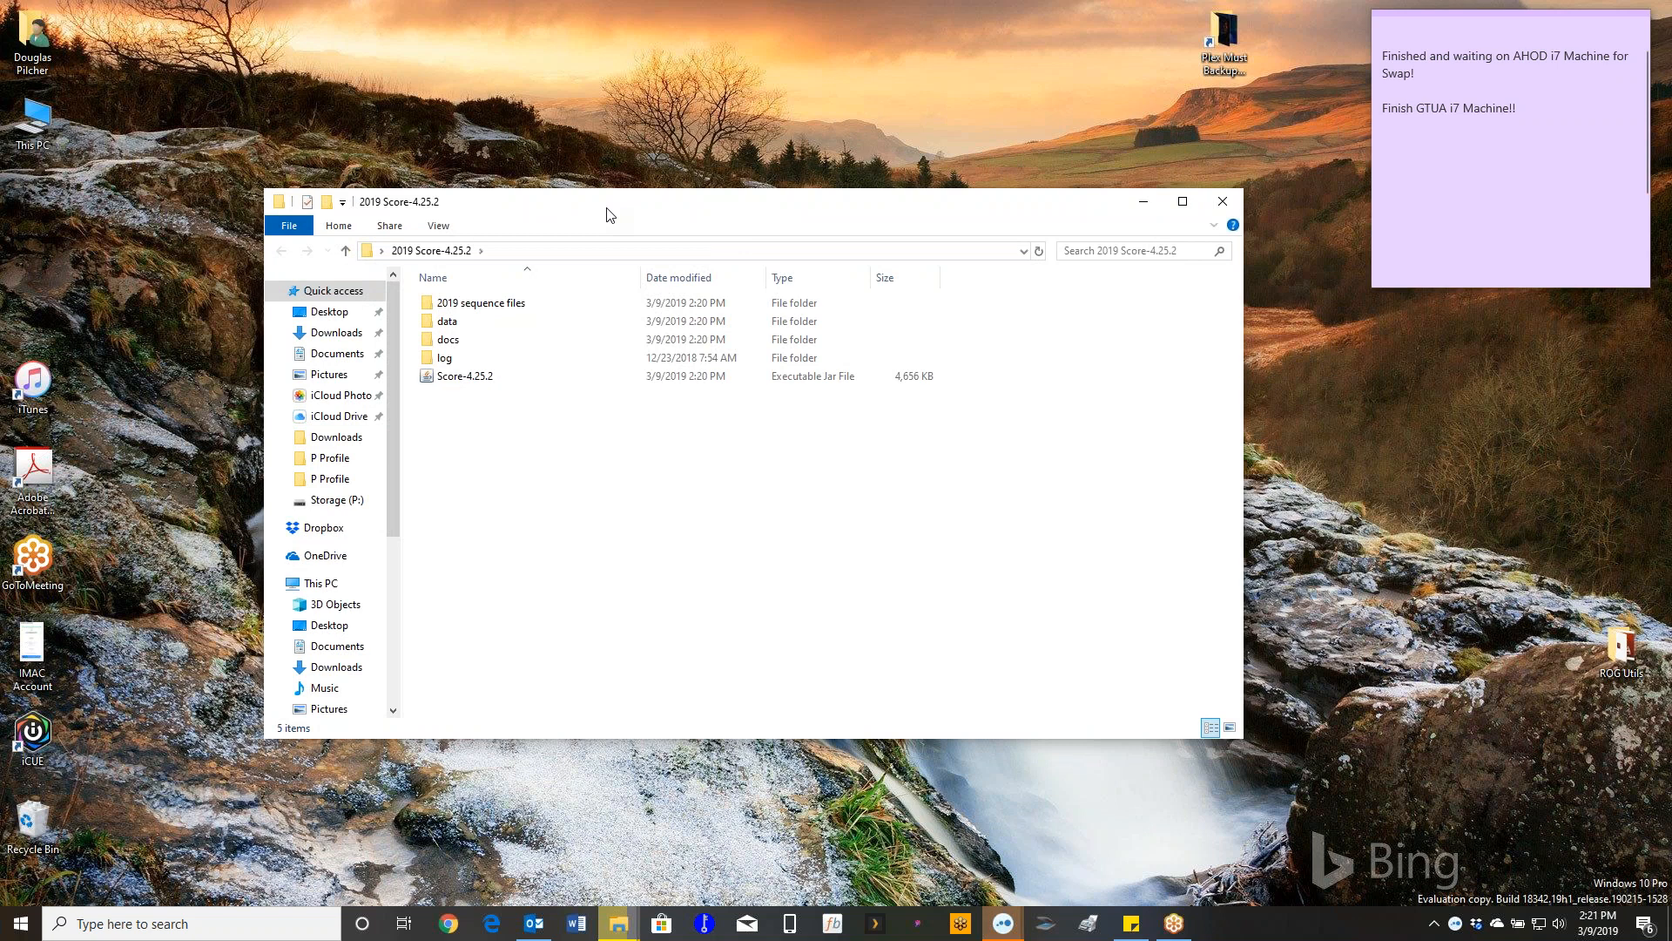
pyautogui.click(1223, 209)
pyautogui.moveTo(765, 483); pyautogui.dragTo(460, 437)
# - Change the desktop background to solid black and move the folder toward the screen centre
pyautogui.rightClick(598, 380)
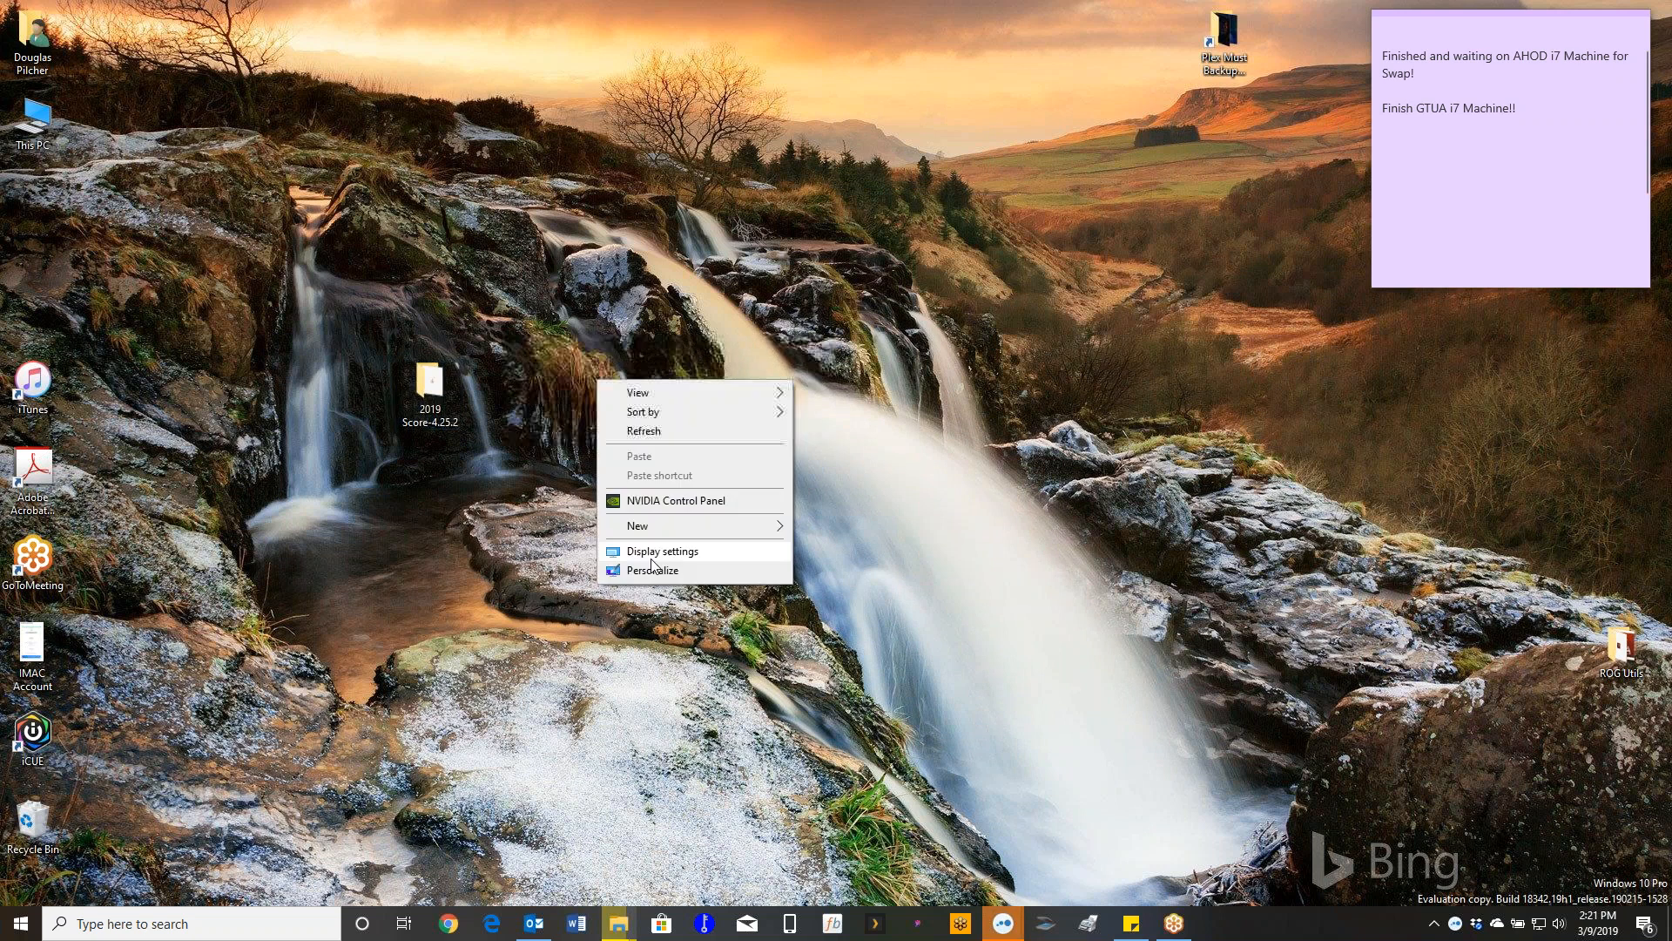
pyautogui.click(653, 571)
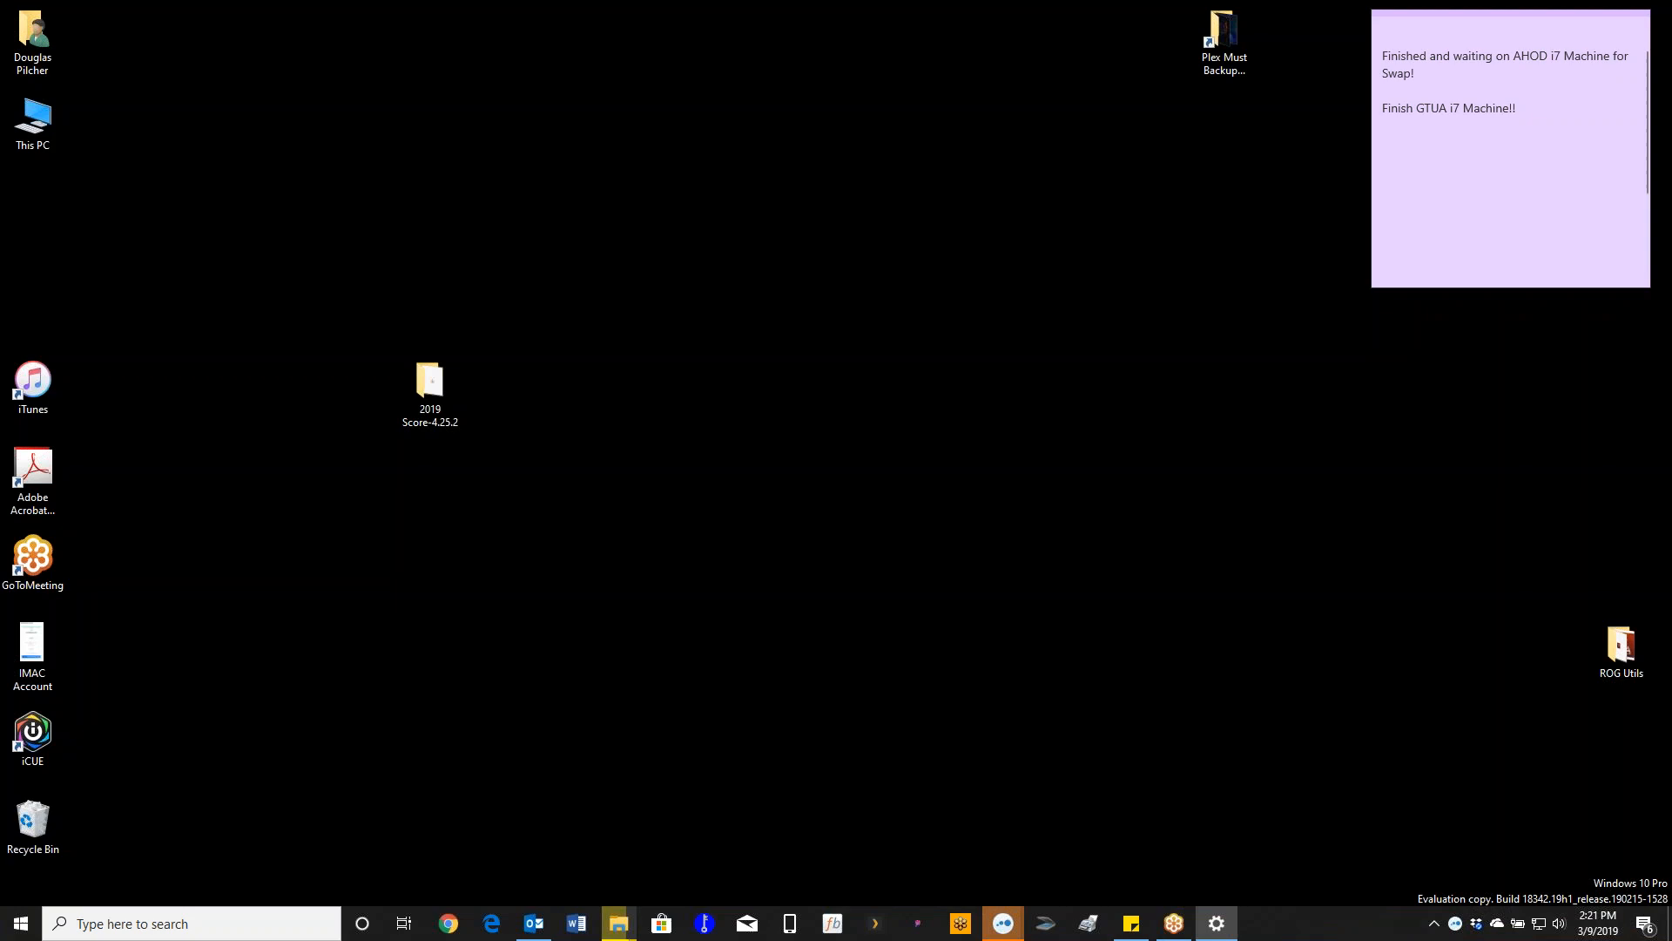
pyautogui.moveTo(415, 398); pyautogui.dragTo(584, 403)
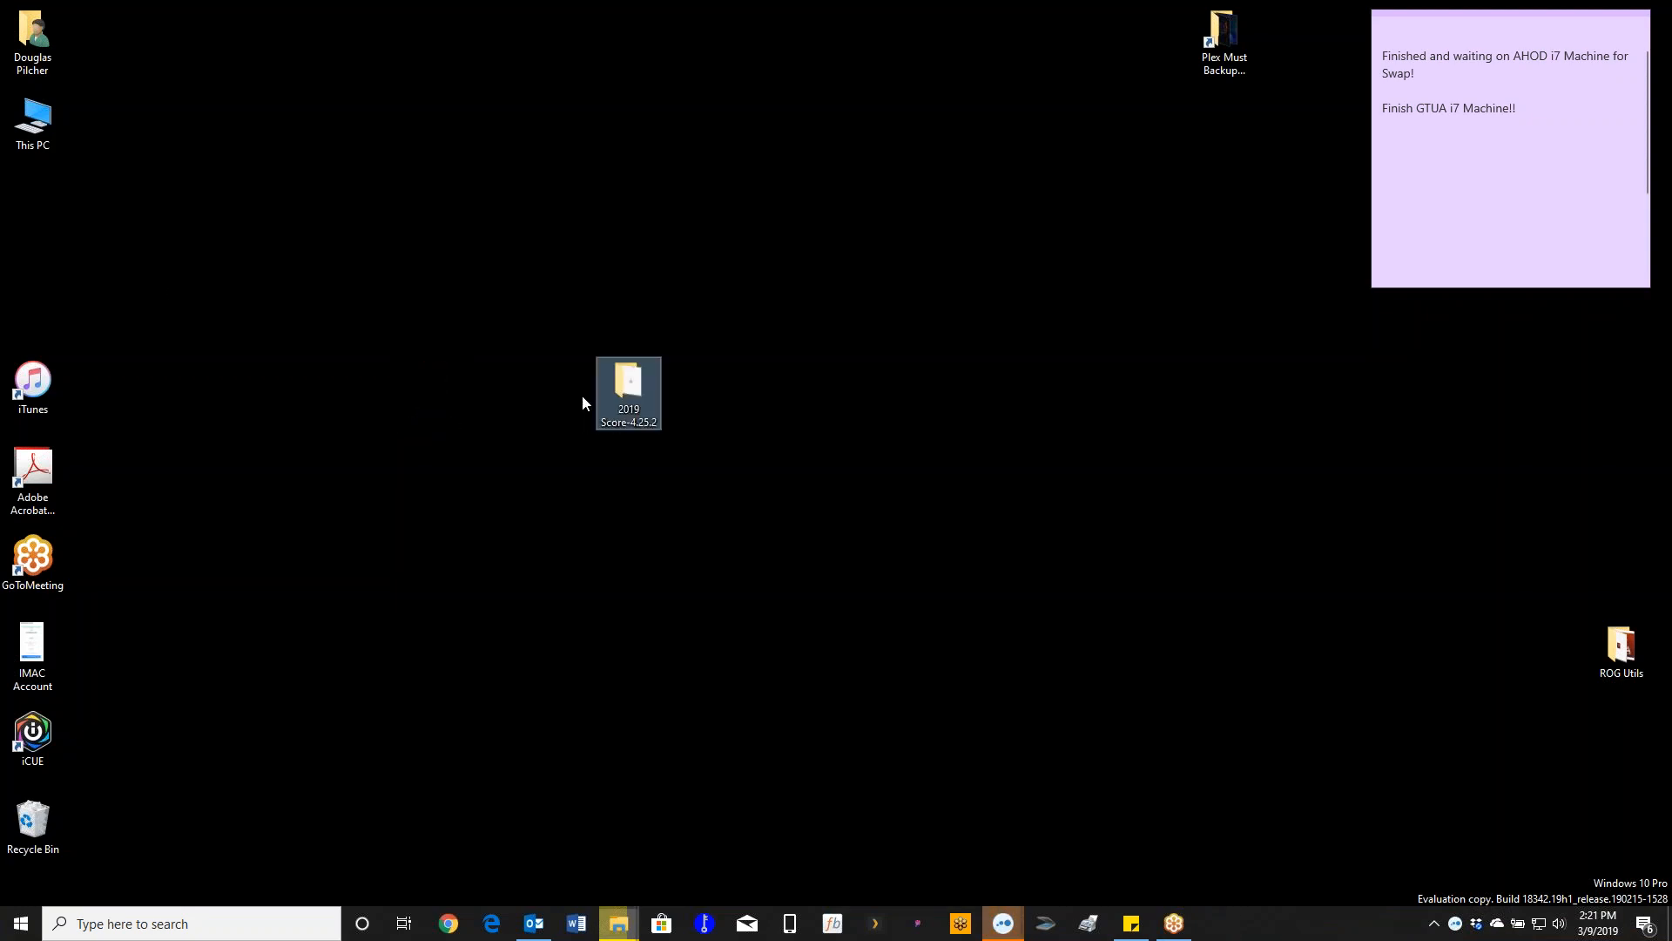
# - Rename the desktop folder to 'Texoma IMAC Challenge 2019'
pyautogui.click(634, 421)
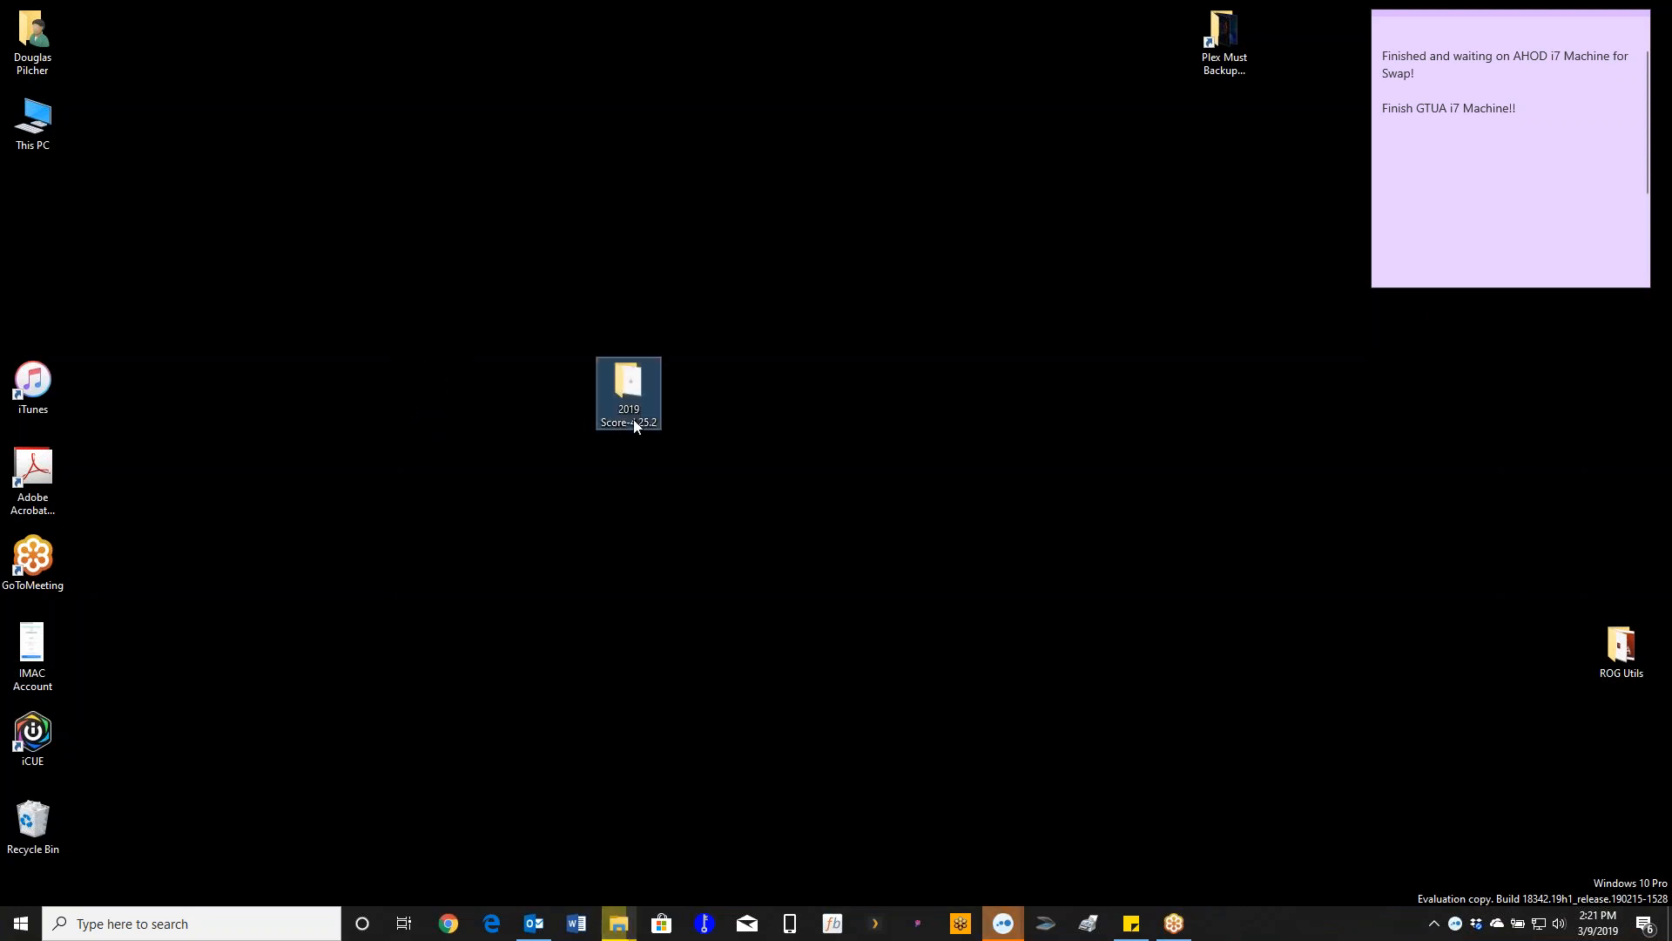
pyautogui.write('T')
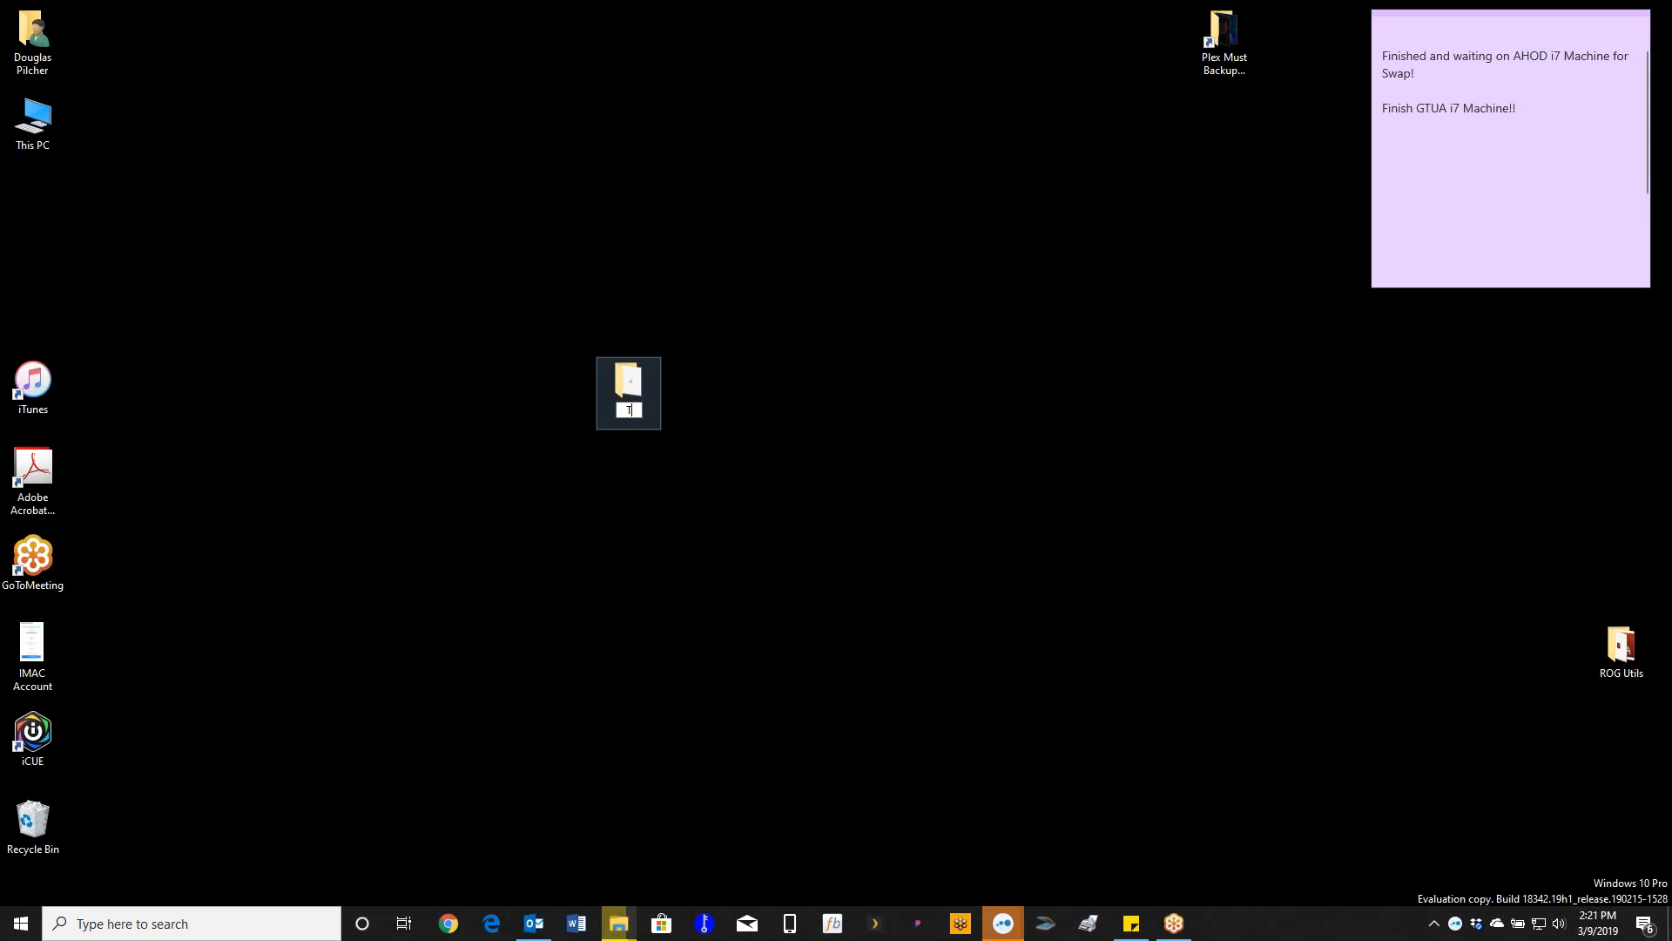
pyautogui.write('exoma IMAC Challen')
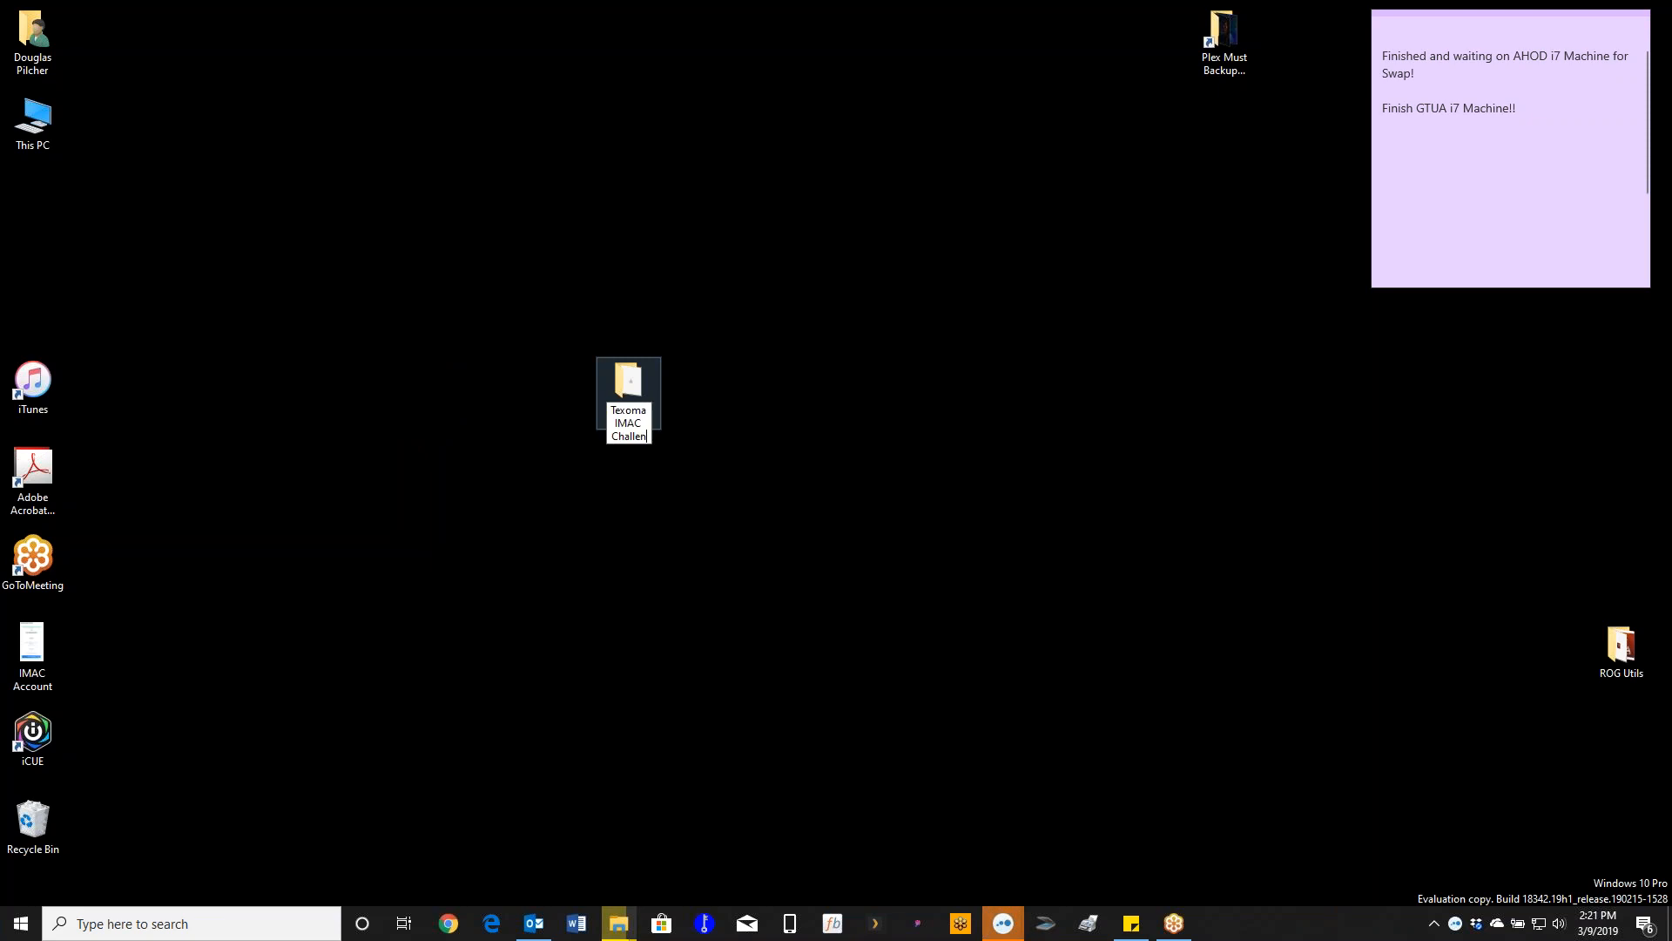
pyautogui.write('ge 2019')
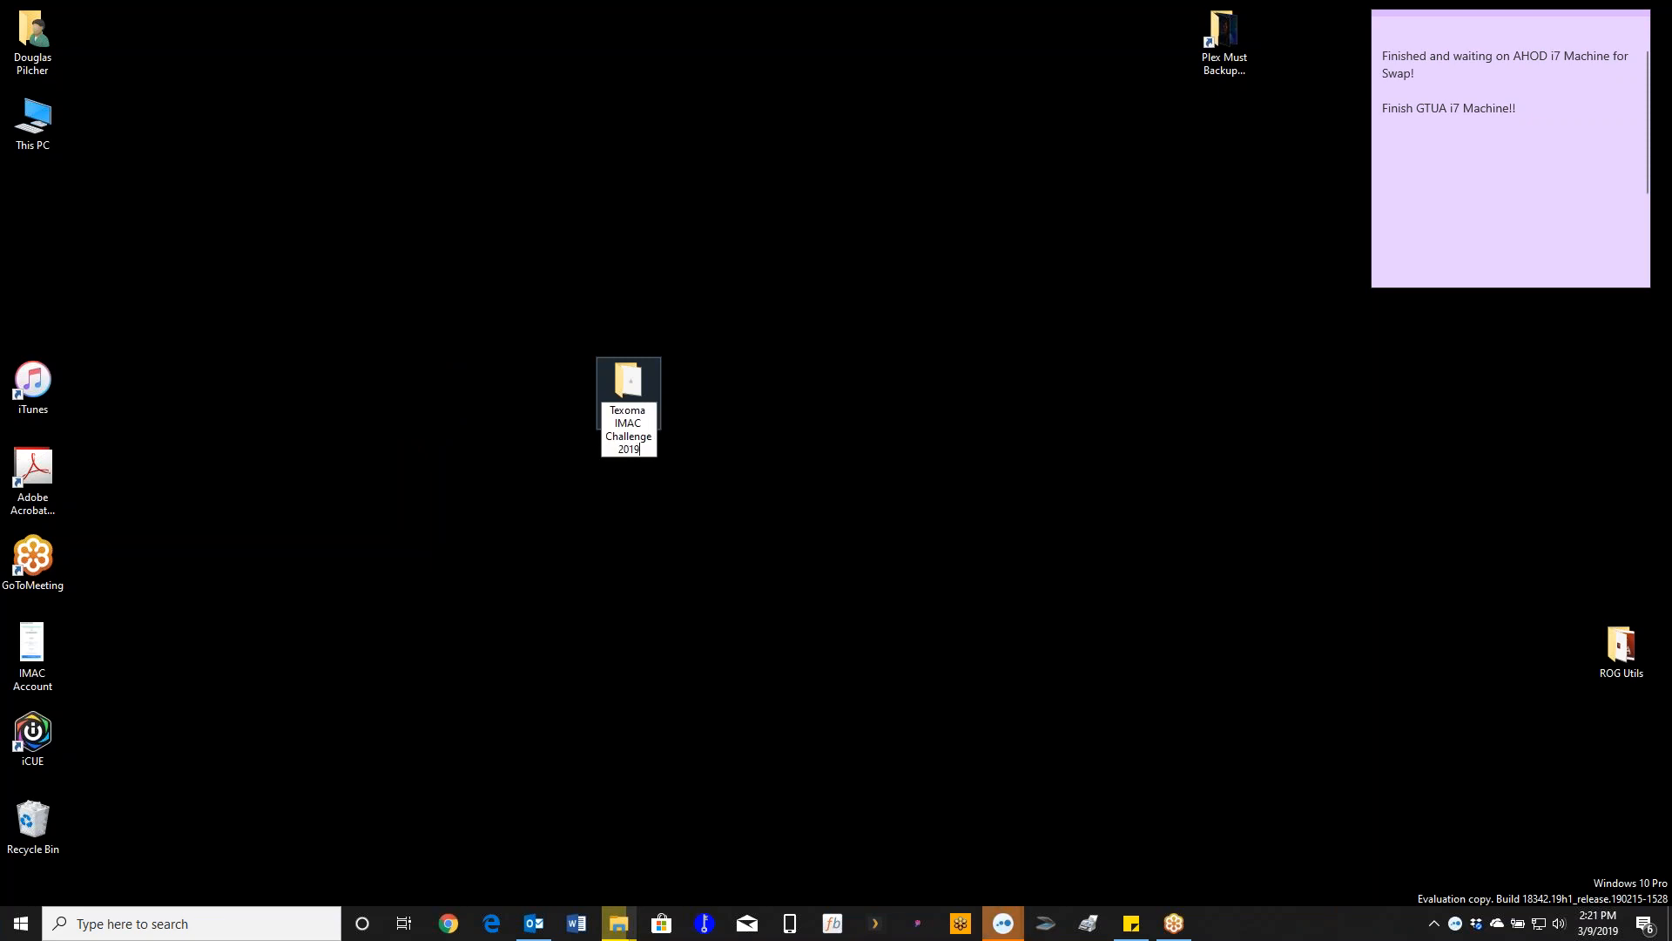
pyautogui.press('Return')
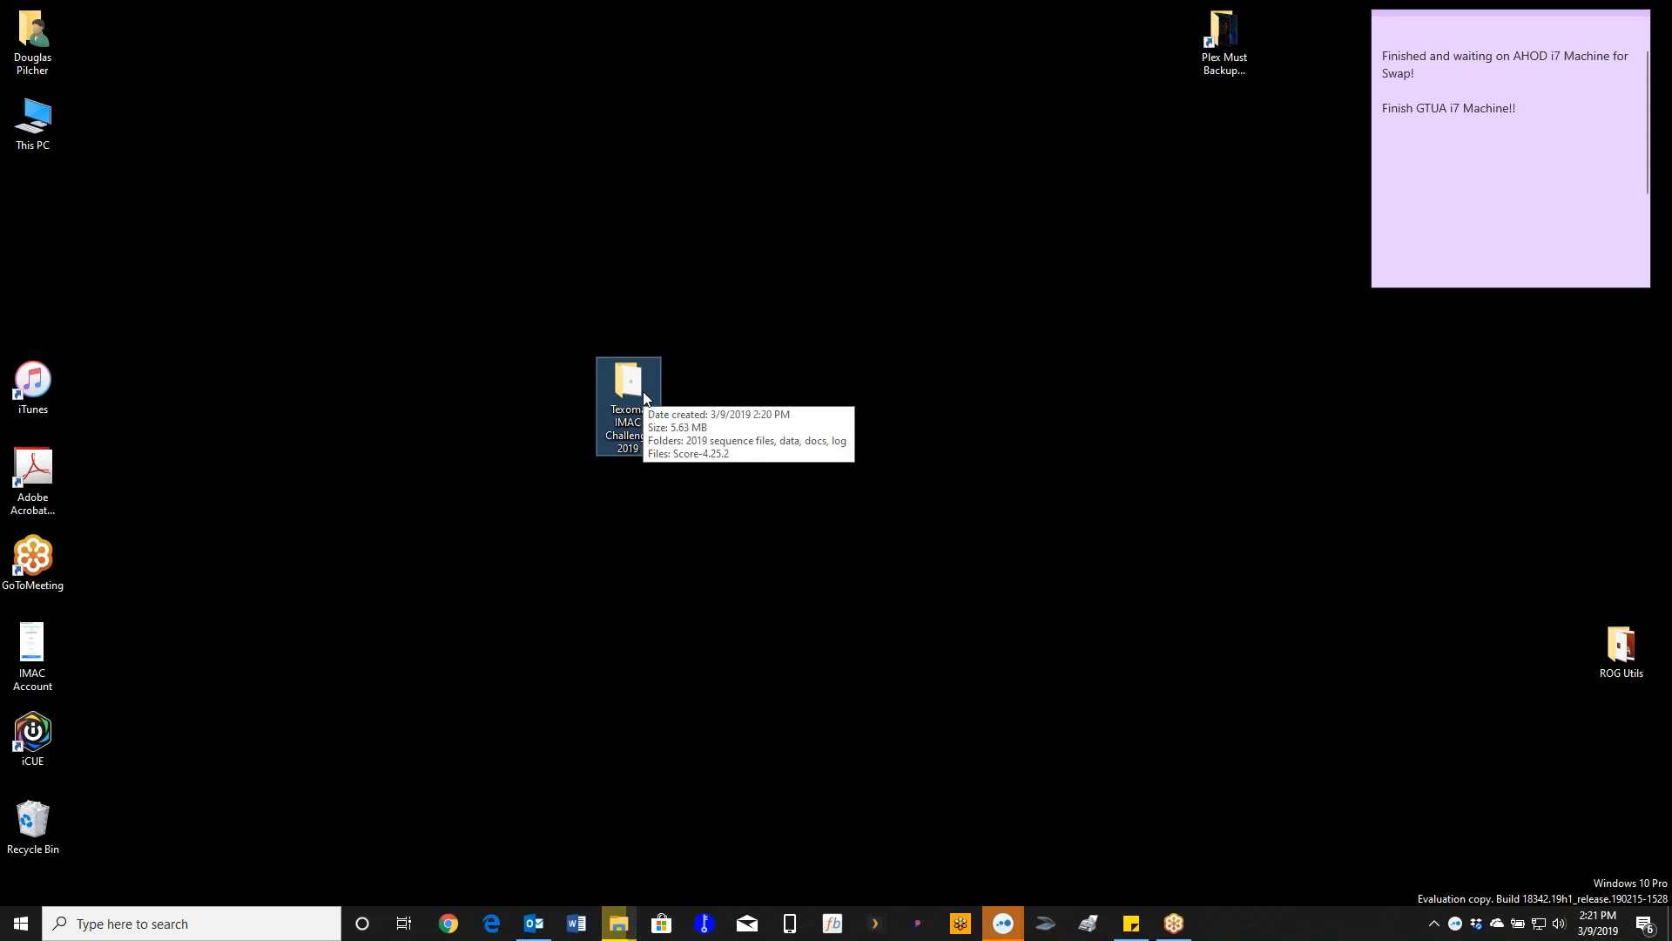
# - Open the folder and launch the Score-4.25.2 program inside it
pyautogui.doubleClick(644, 394)
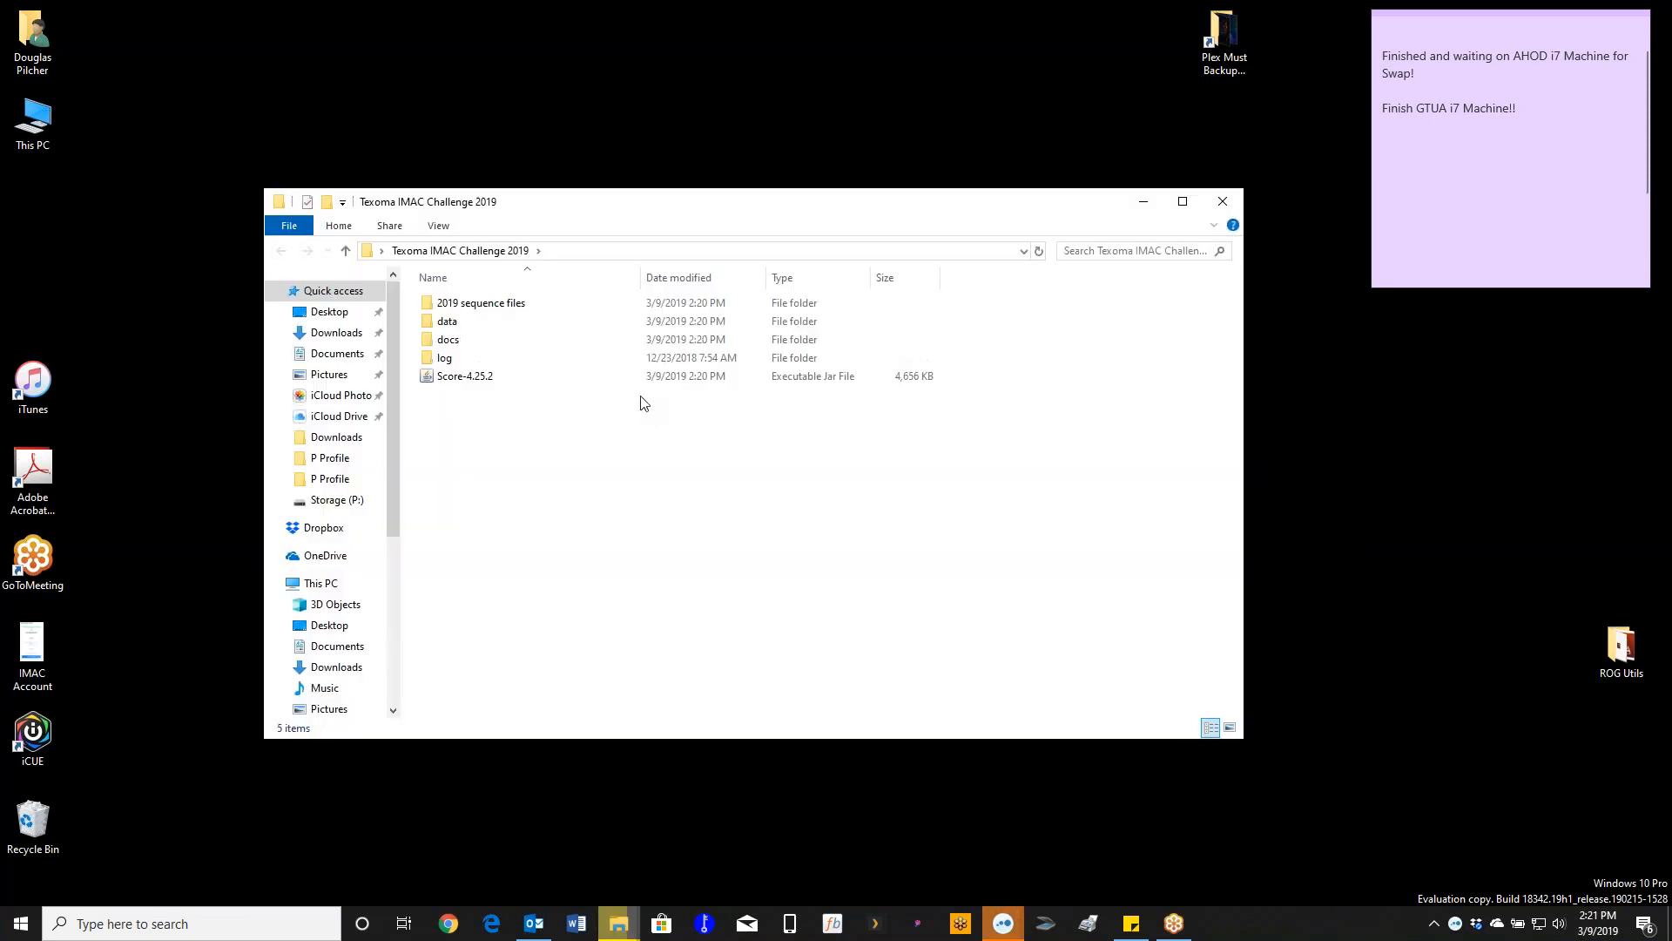
pyautogui.moveTo(695, 213); pyautogui.dragTo(748, 202)
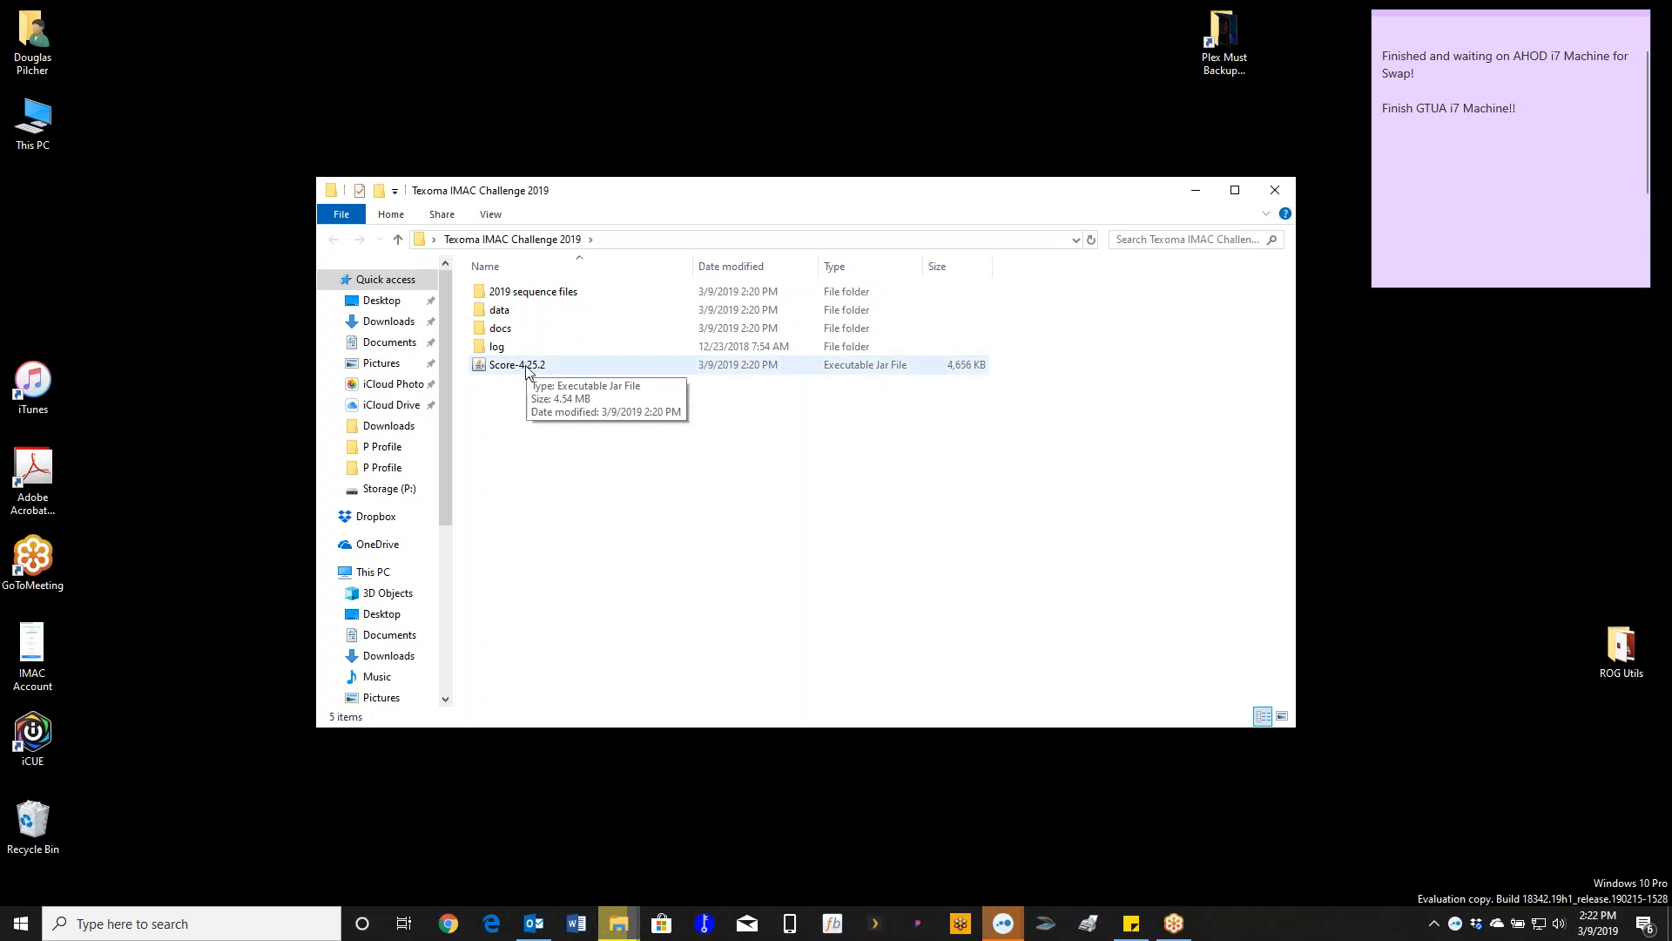
pyautogui.moveTo(655, 200); pyautogui.dragTo(399, 45)
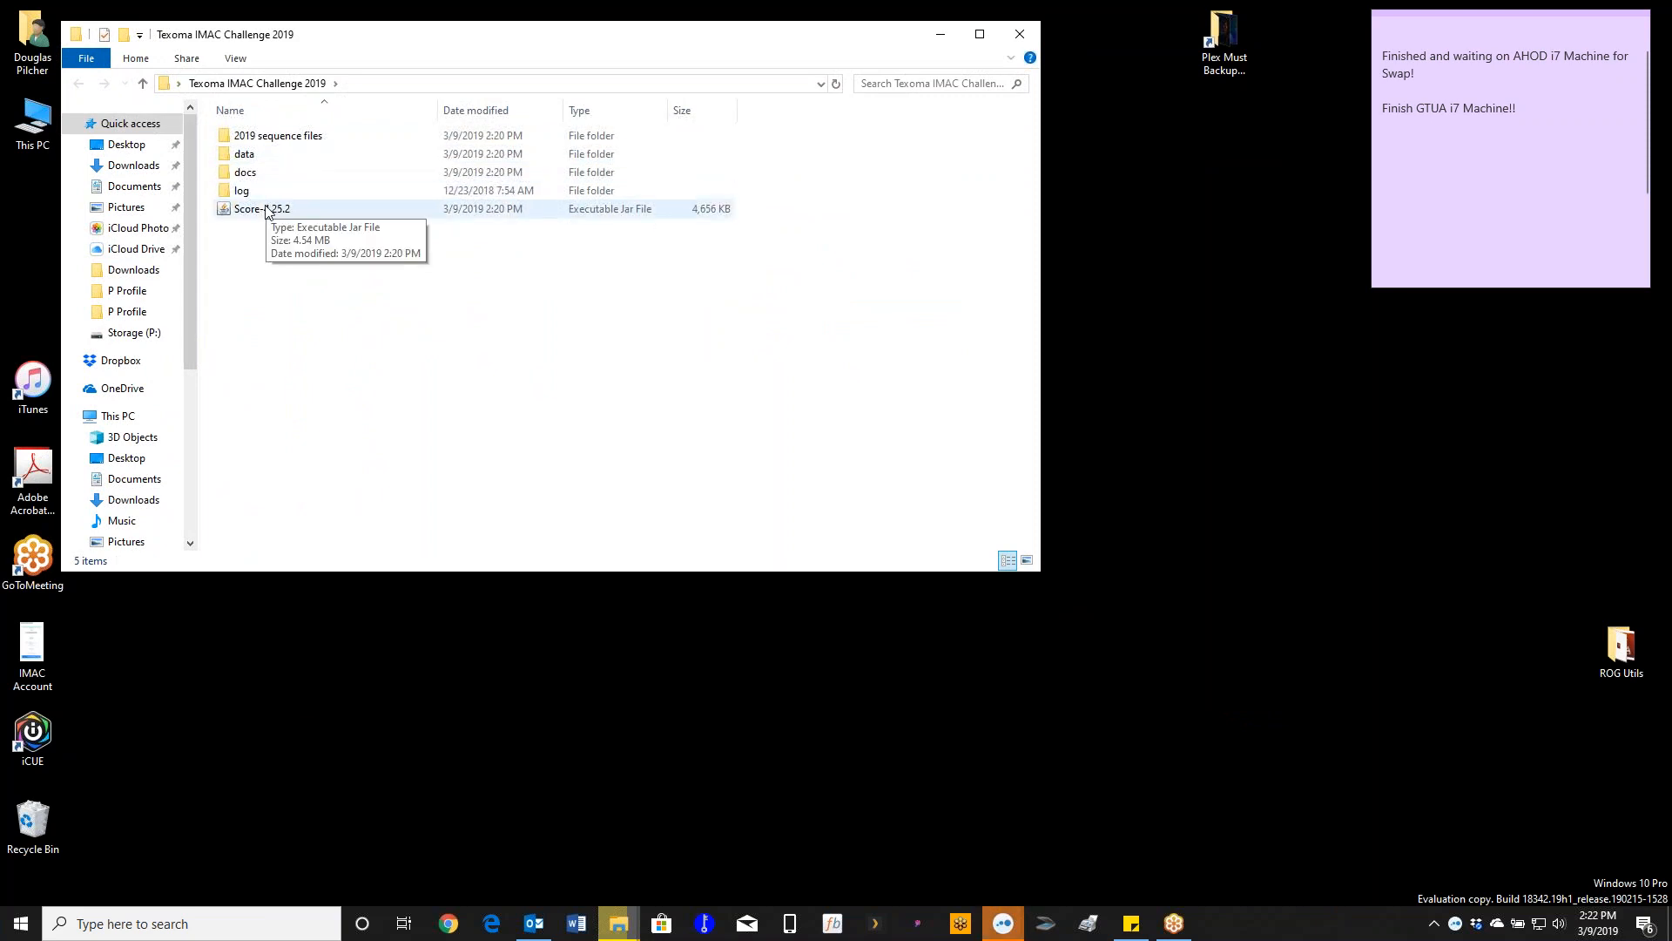
pyautogui.click(267, 213)
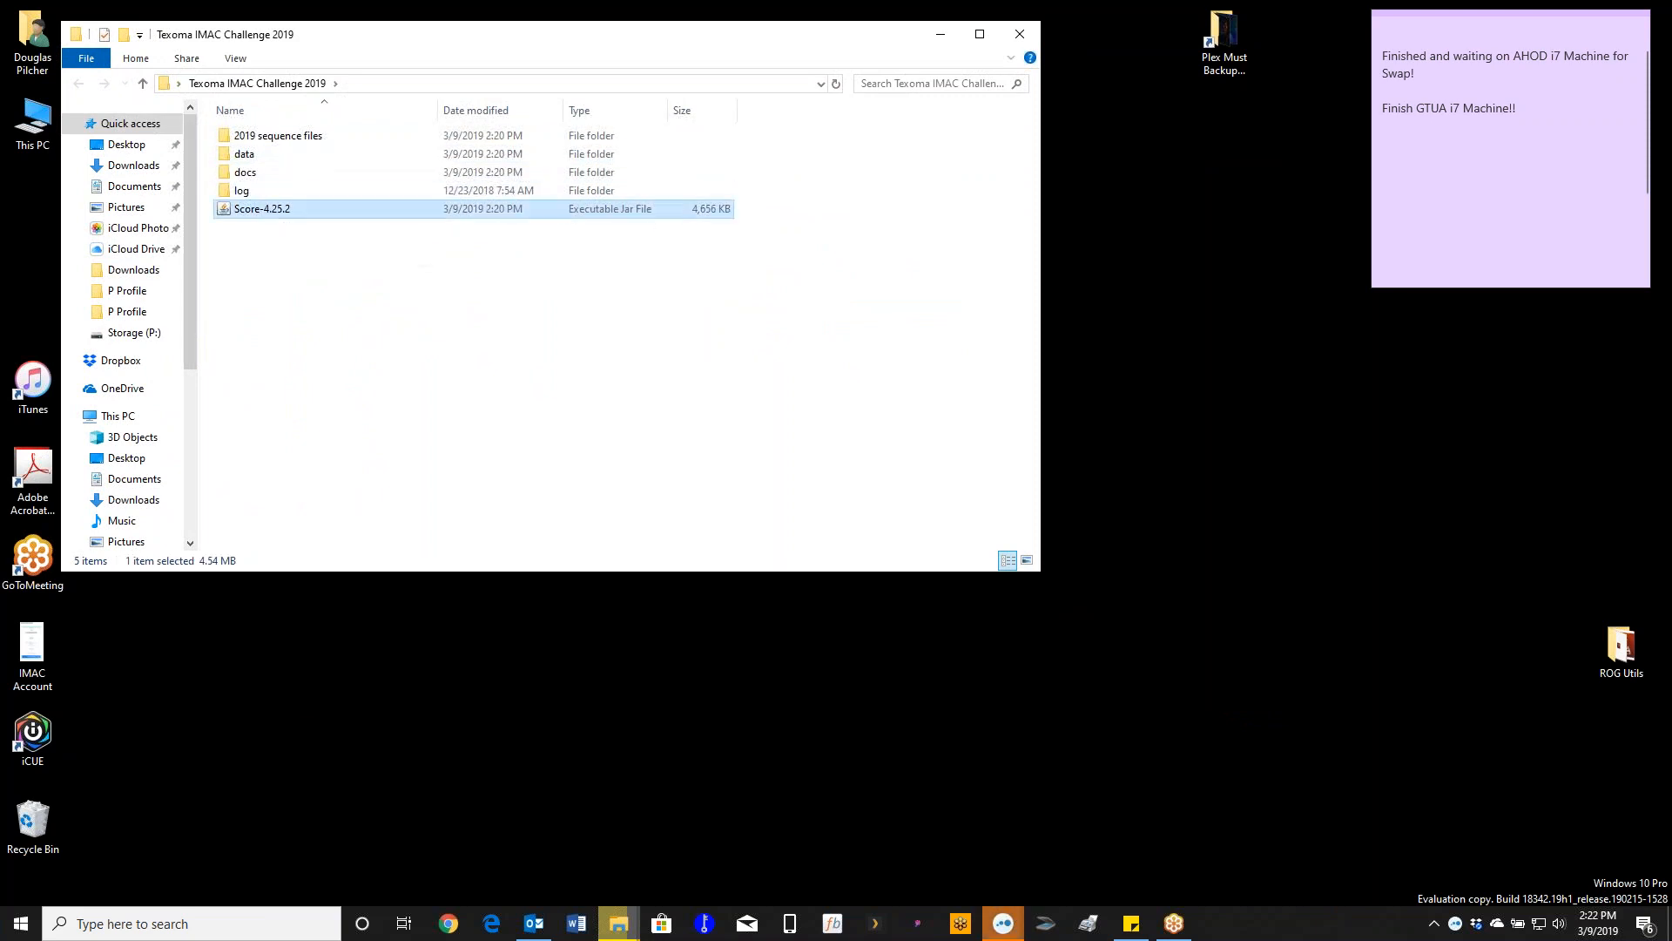
pyautogui.doubleClick(273, 209)
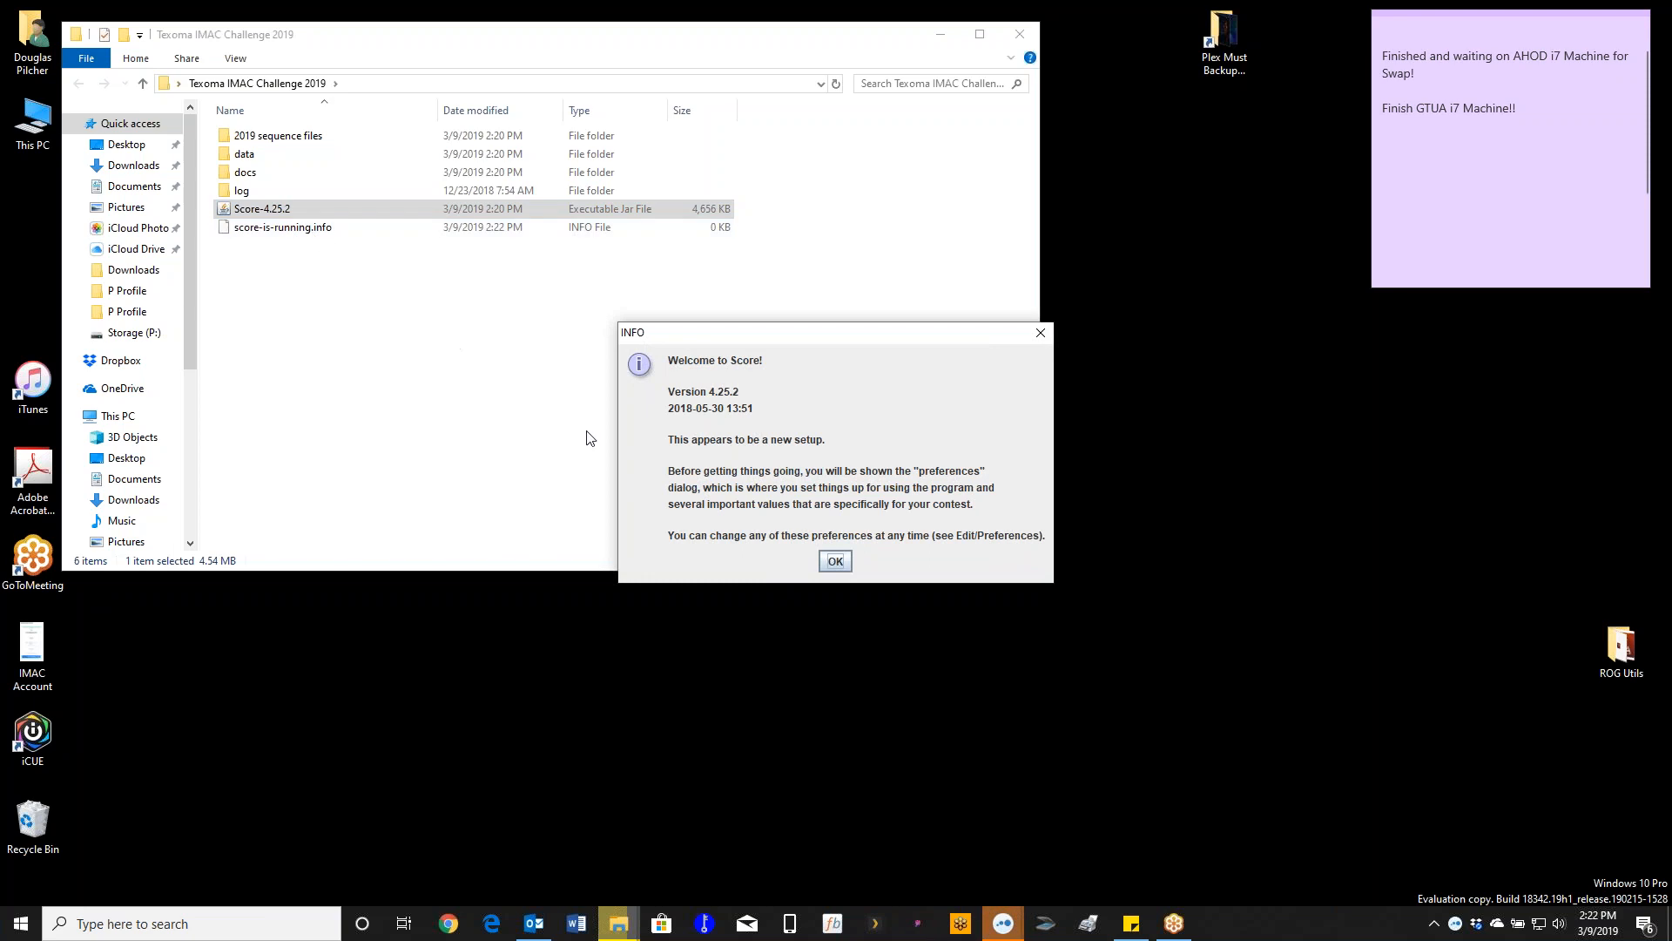
# - Set contest name Texoma IMAC Challenge and region US-SouthCentral in Preferences, then save
pyautogui.click(836, 561)
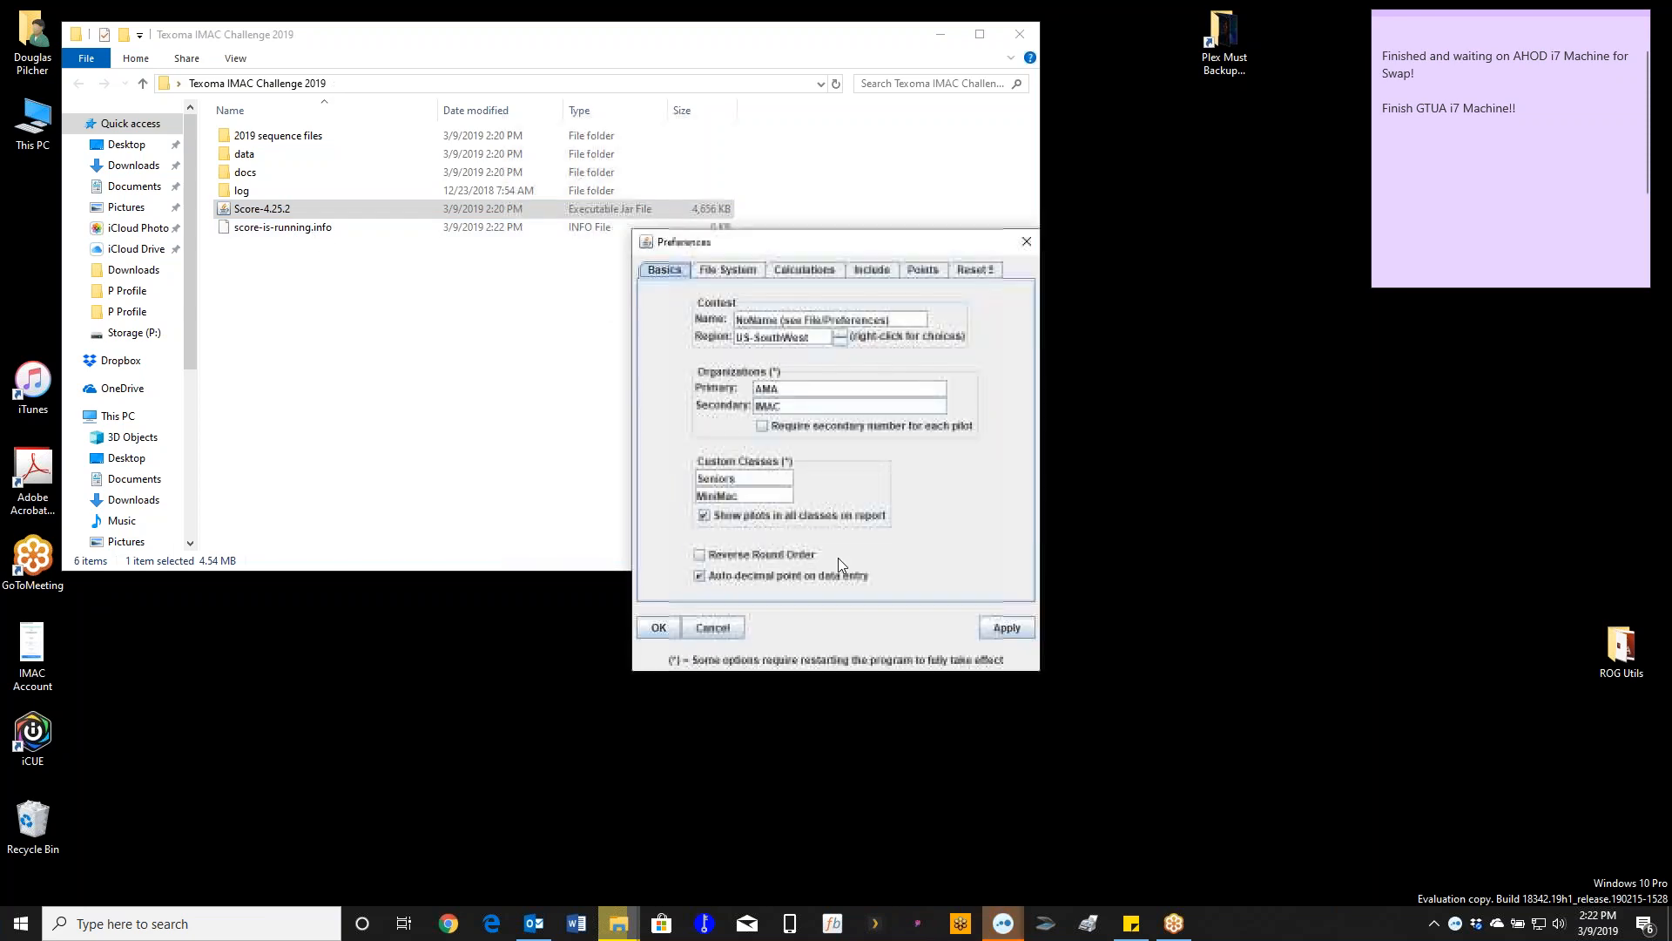
pyautogui.moveTo(699, 250); pyautogui.dragTo(780, 216)
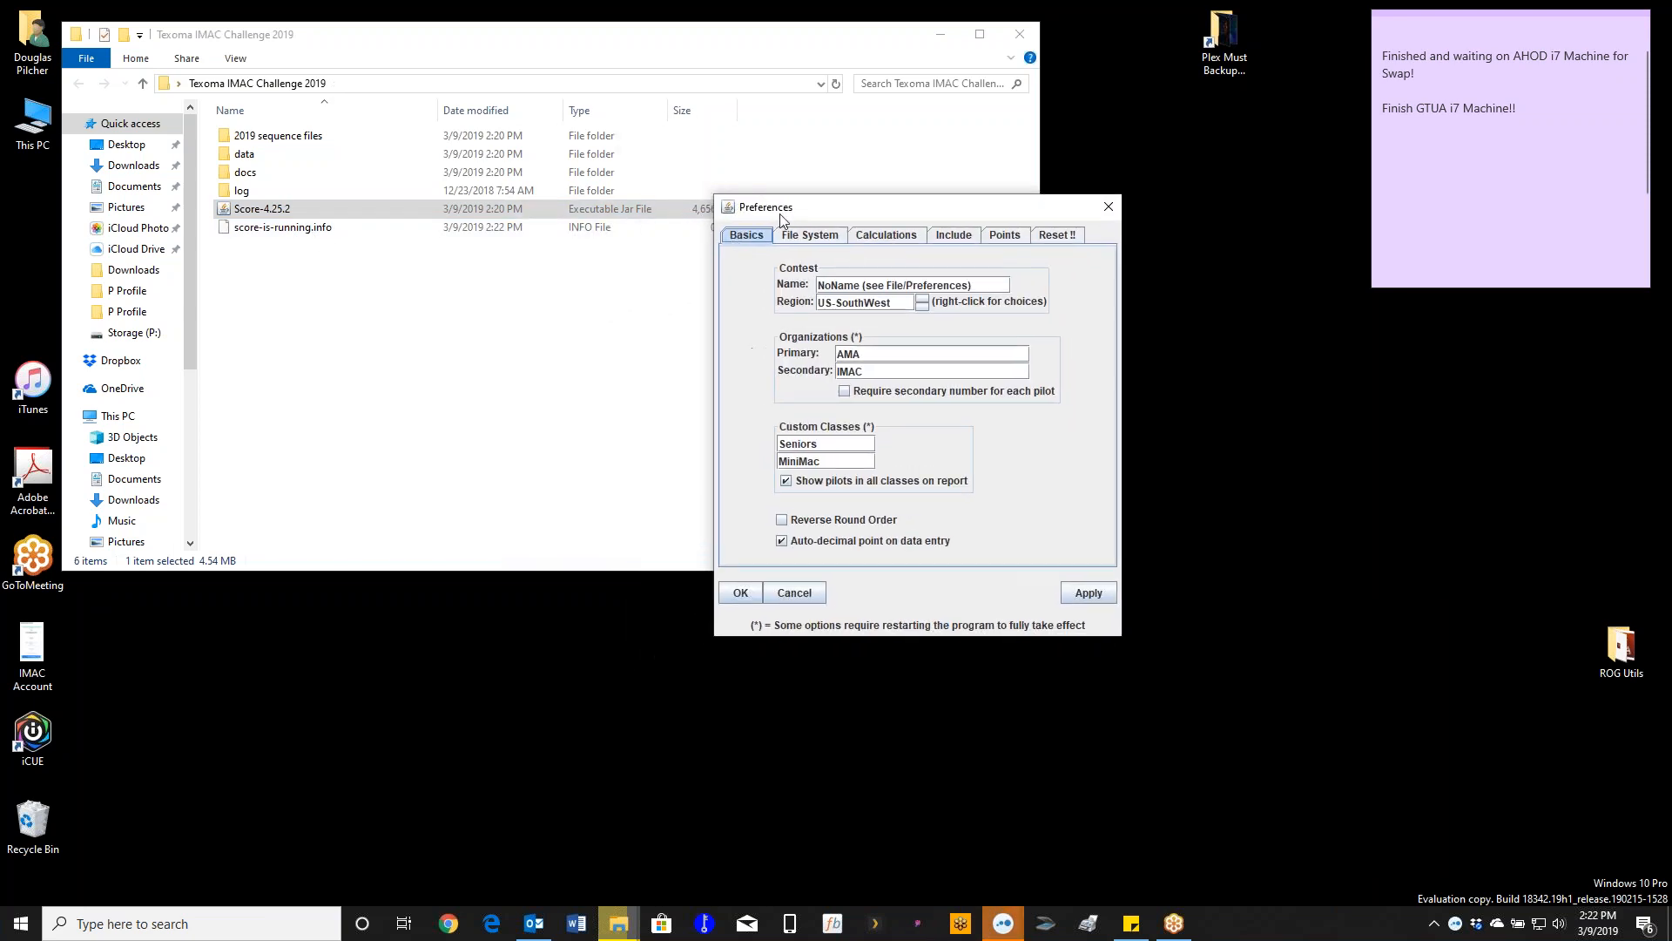
pyautogui.tripleClick(981, 285)
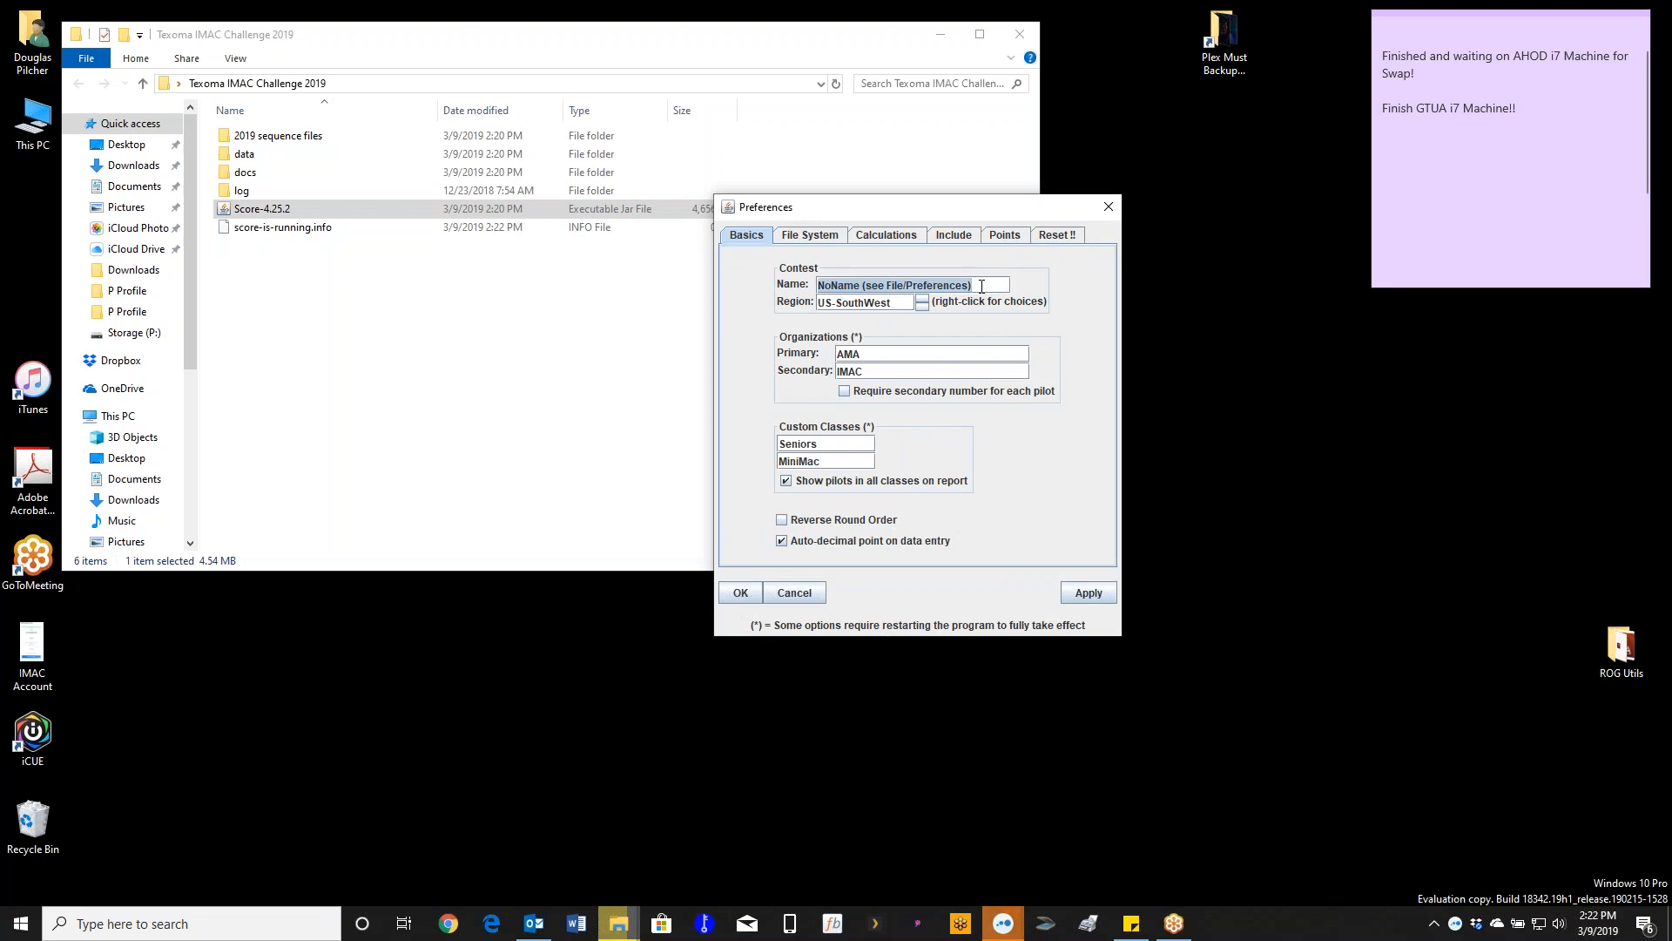
pyautogui.write('Tex')
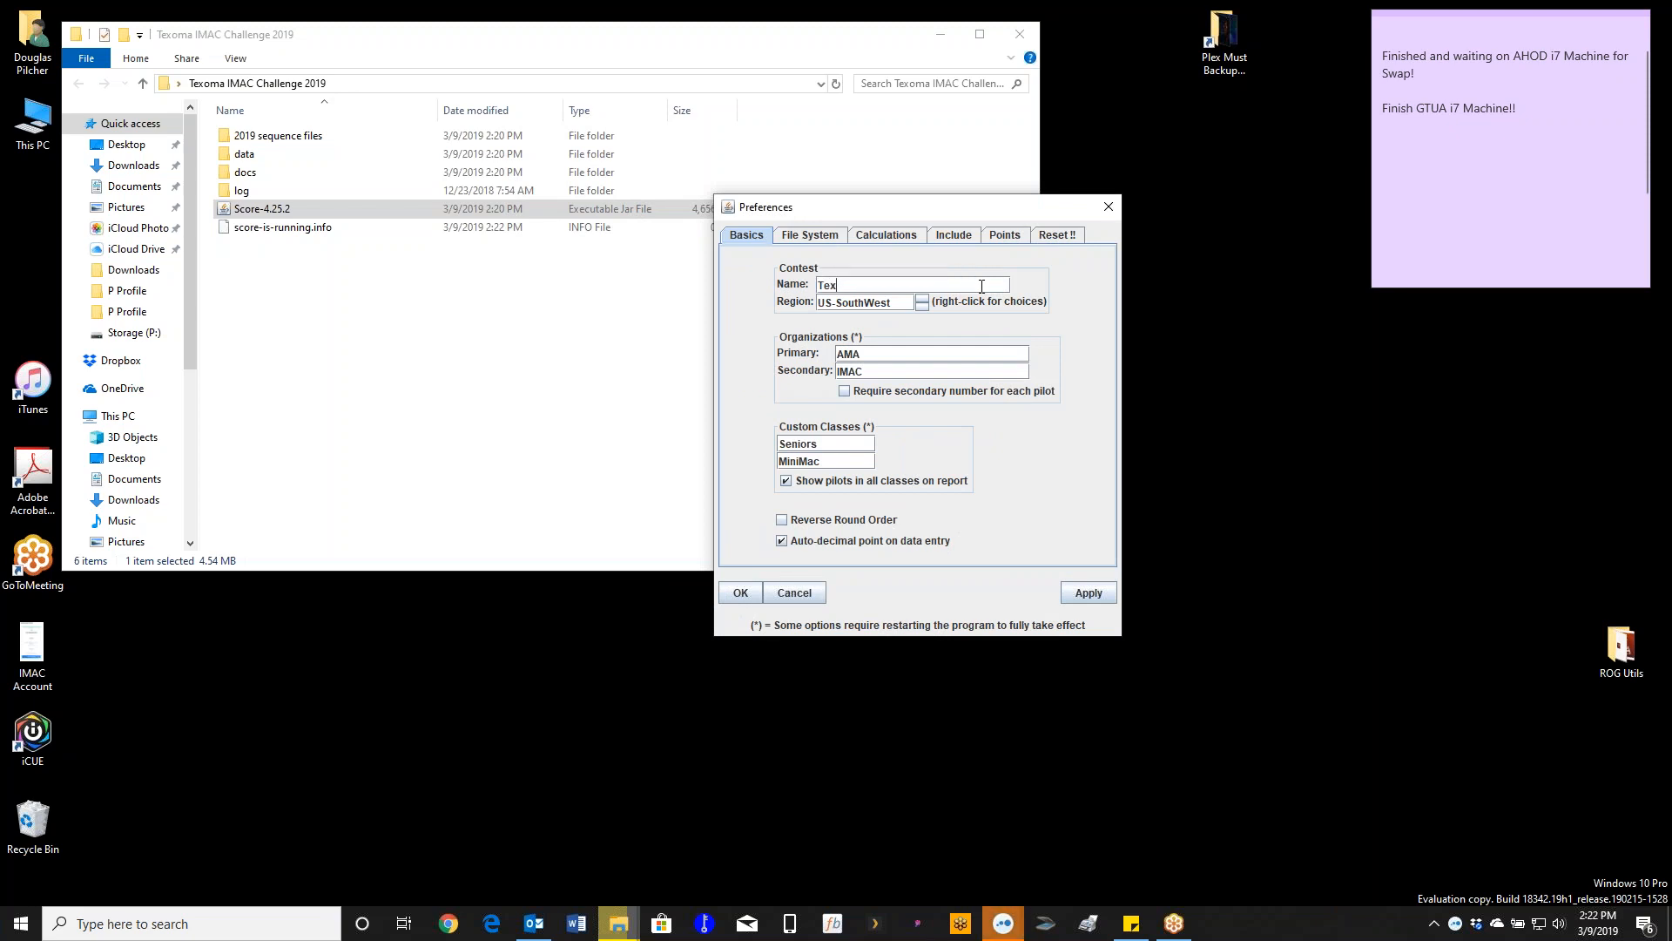
pyautogui.write('oma IMAC Challenge')
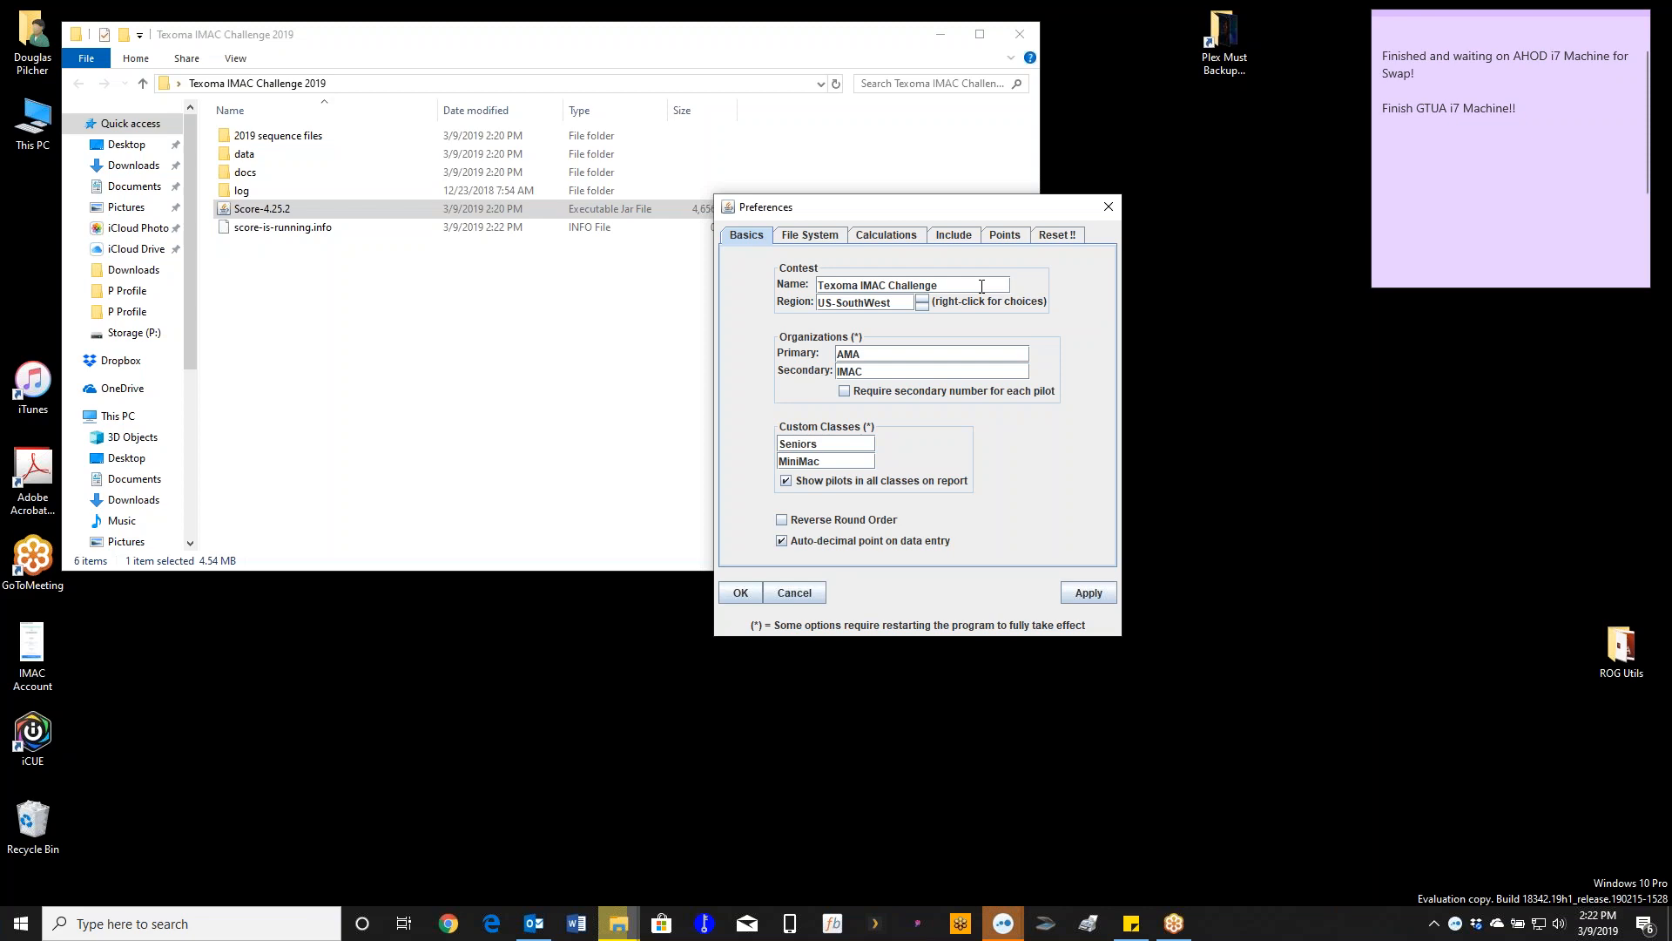
pyautogui.click(922, 299)
pyautogui.click(922, 299)
pyautogui.doubleClick(868, 358)
pyautogui.doubleClick(876, 371)
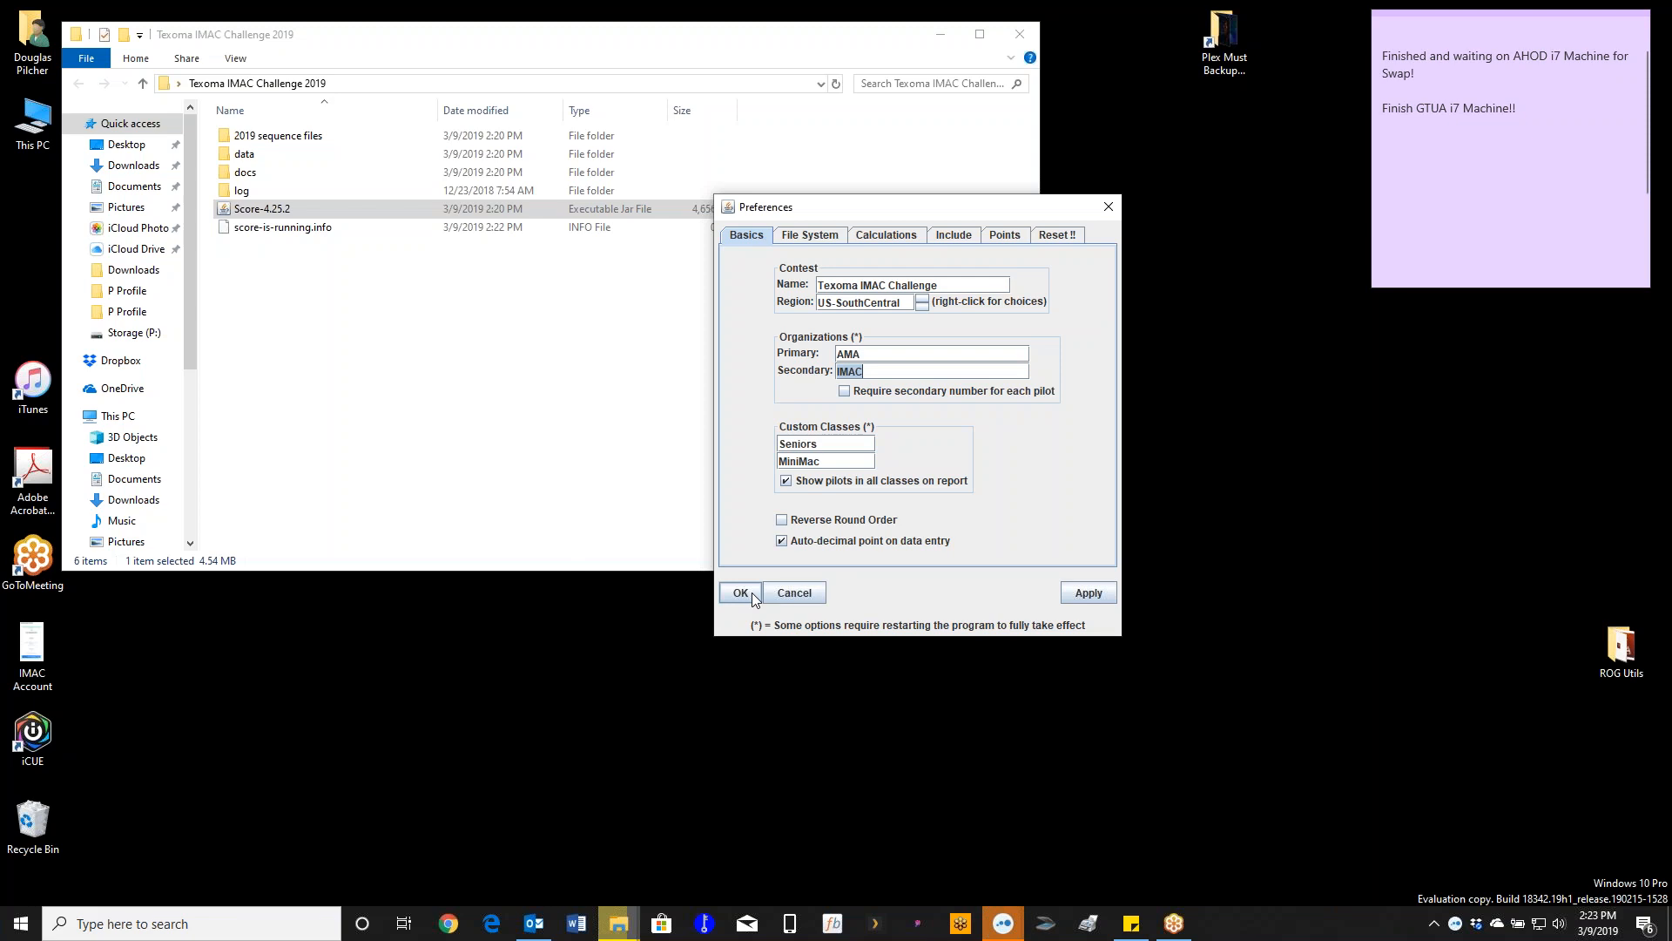
pyautogui.click(751, 593)
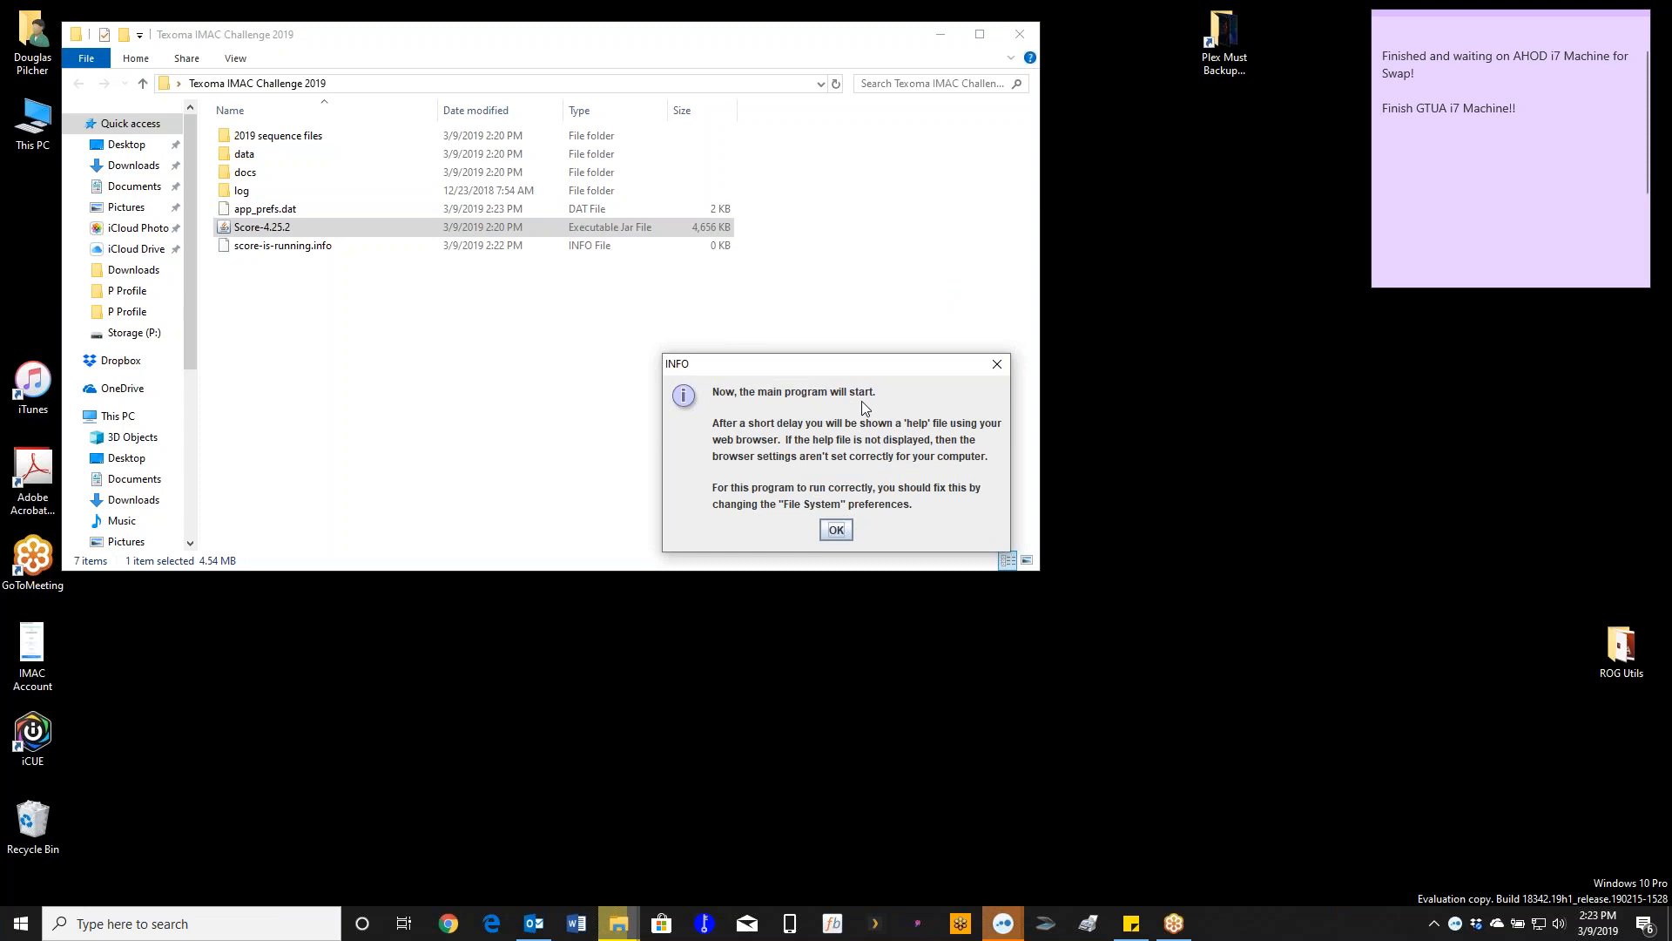
# - Start the main program and open its help in Google Chrome, the default for .html files
pyautogui.click(835, 530)
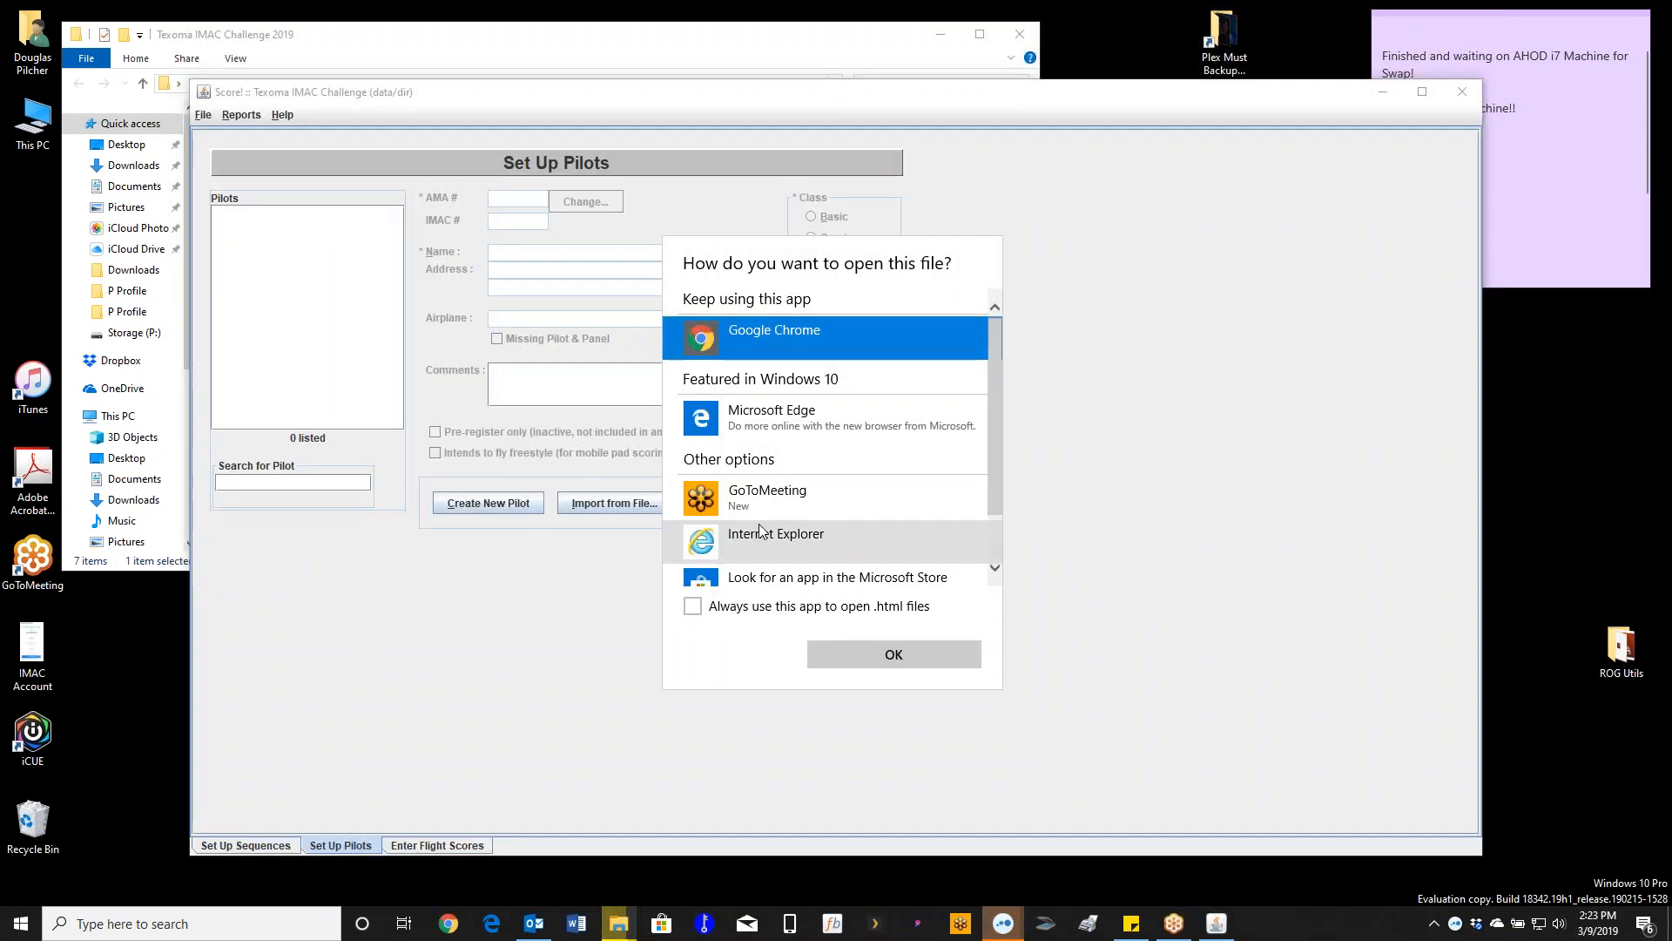
pyautogui.click(714, 608)
pyautogui.click(865, 651)
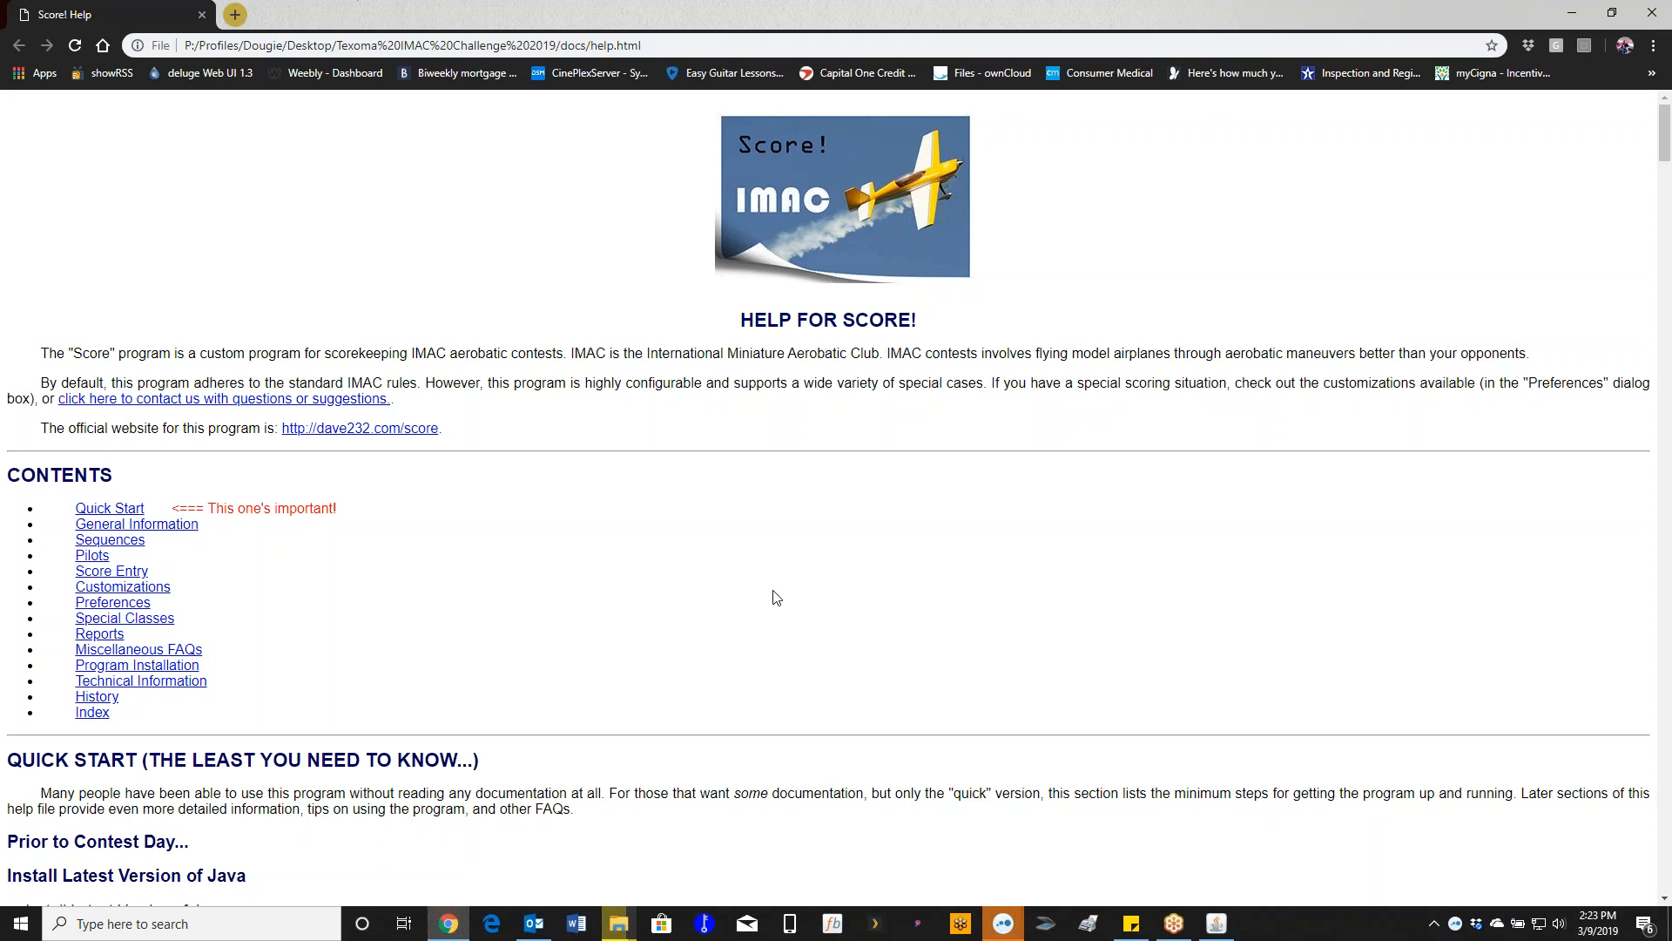
# - Browse the Score! help page, then jump to its Quick Start section from the Contents list
pyautogui.scroll(-1, 376, 433)
pyautogui.scroll(-2, 376, 433)
pyautogui.scroll(3, 377, 433)
pyautogui.scroll(-20, 376, 433)
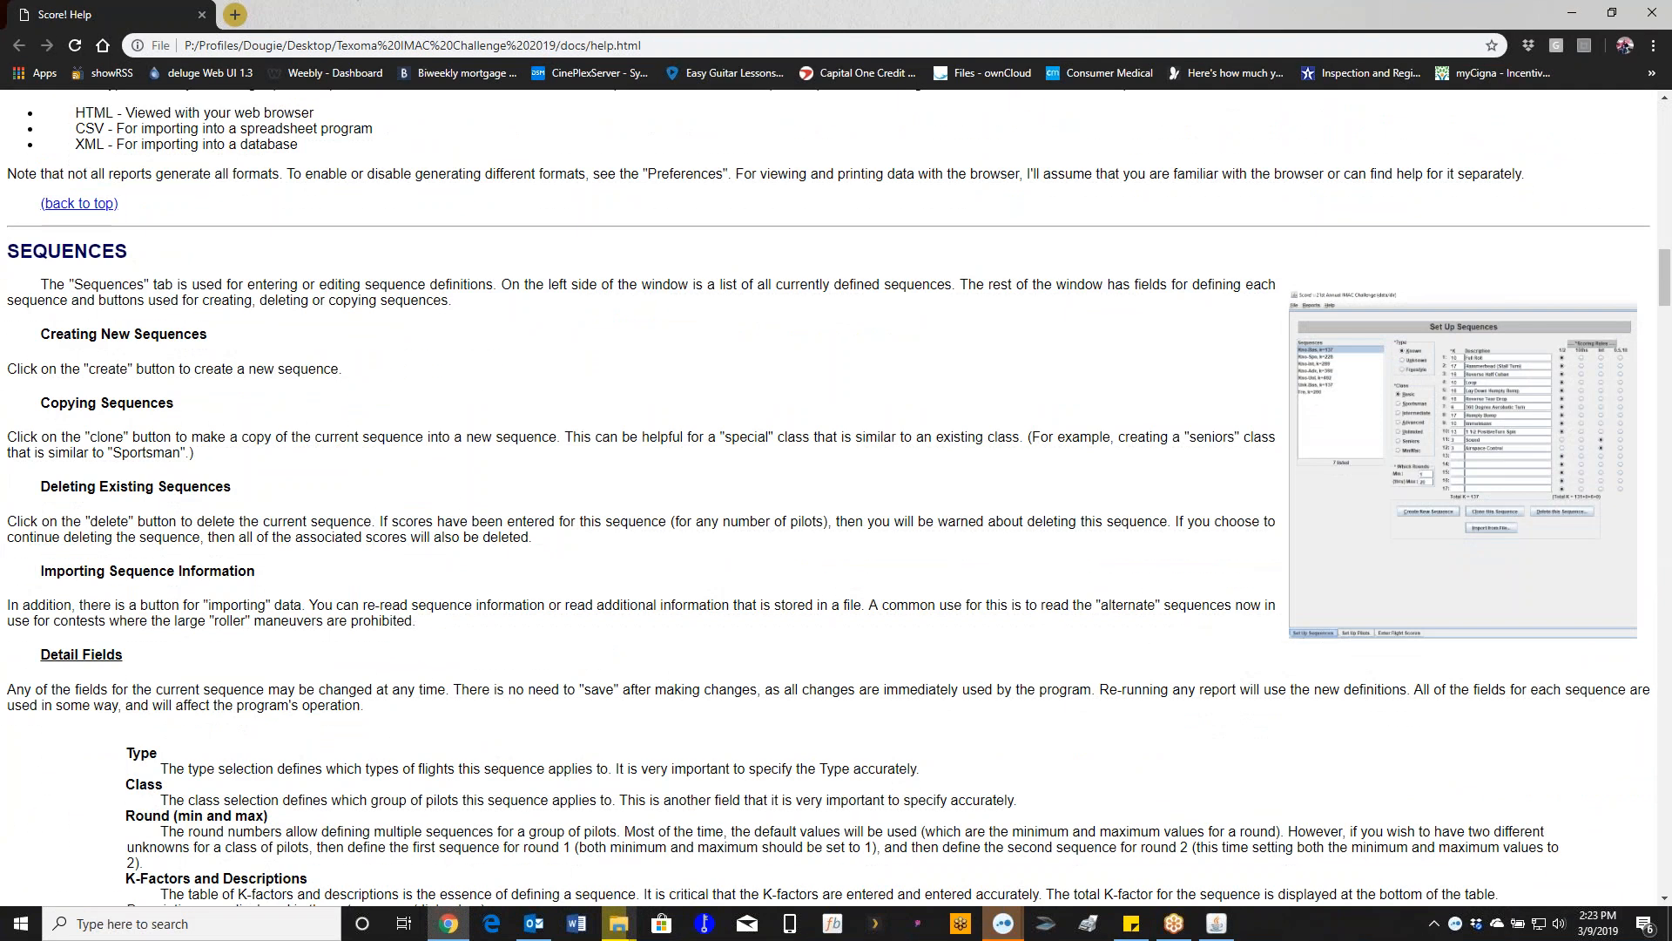
pyautogui.scroll(4, 373, 429)
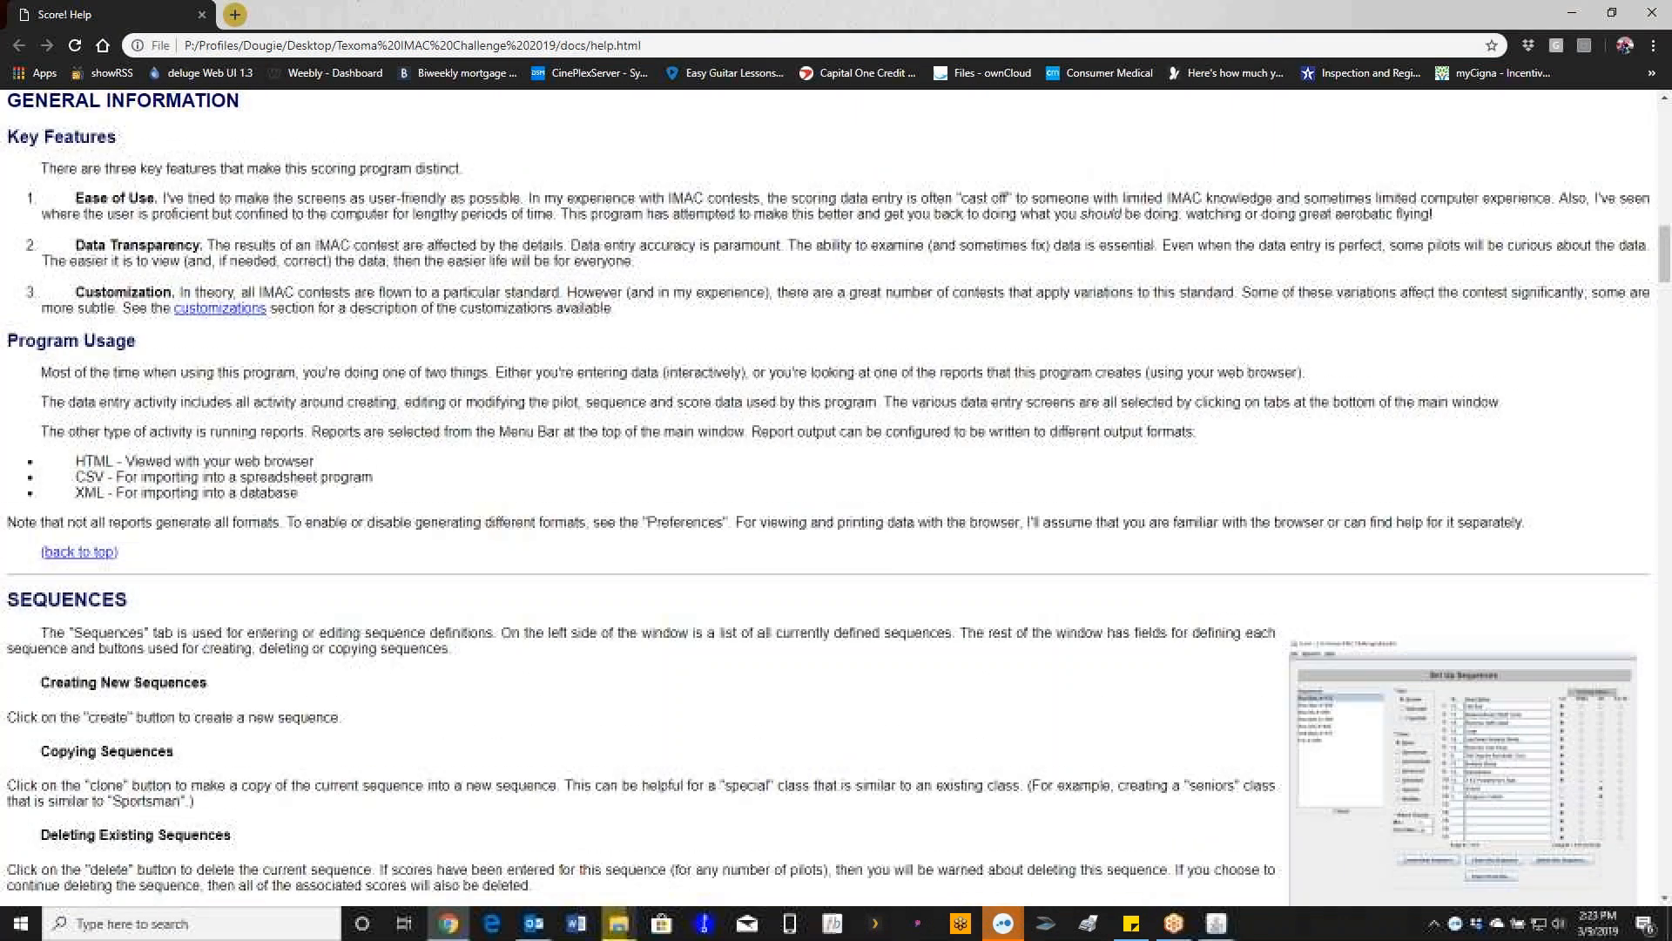
pyautogui.scroll(7, 373, 428)
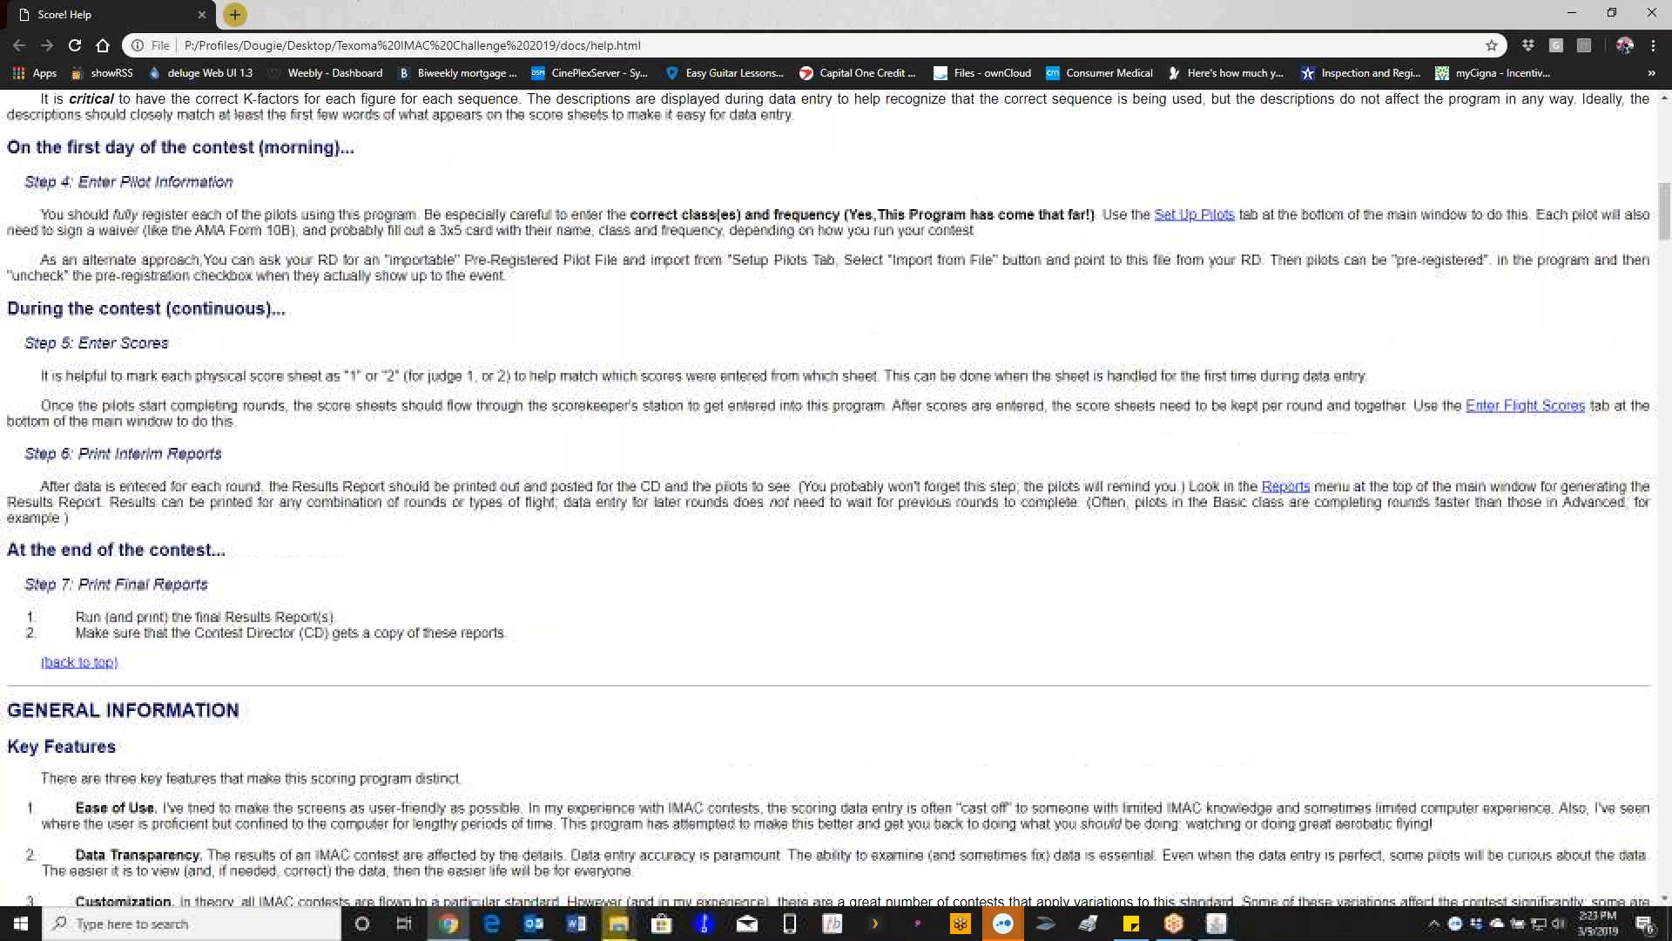
pyautogui.scroll(11, 374, 437)
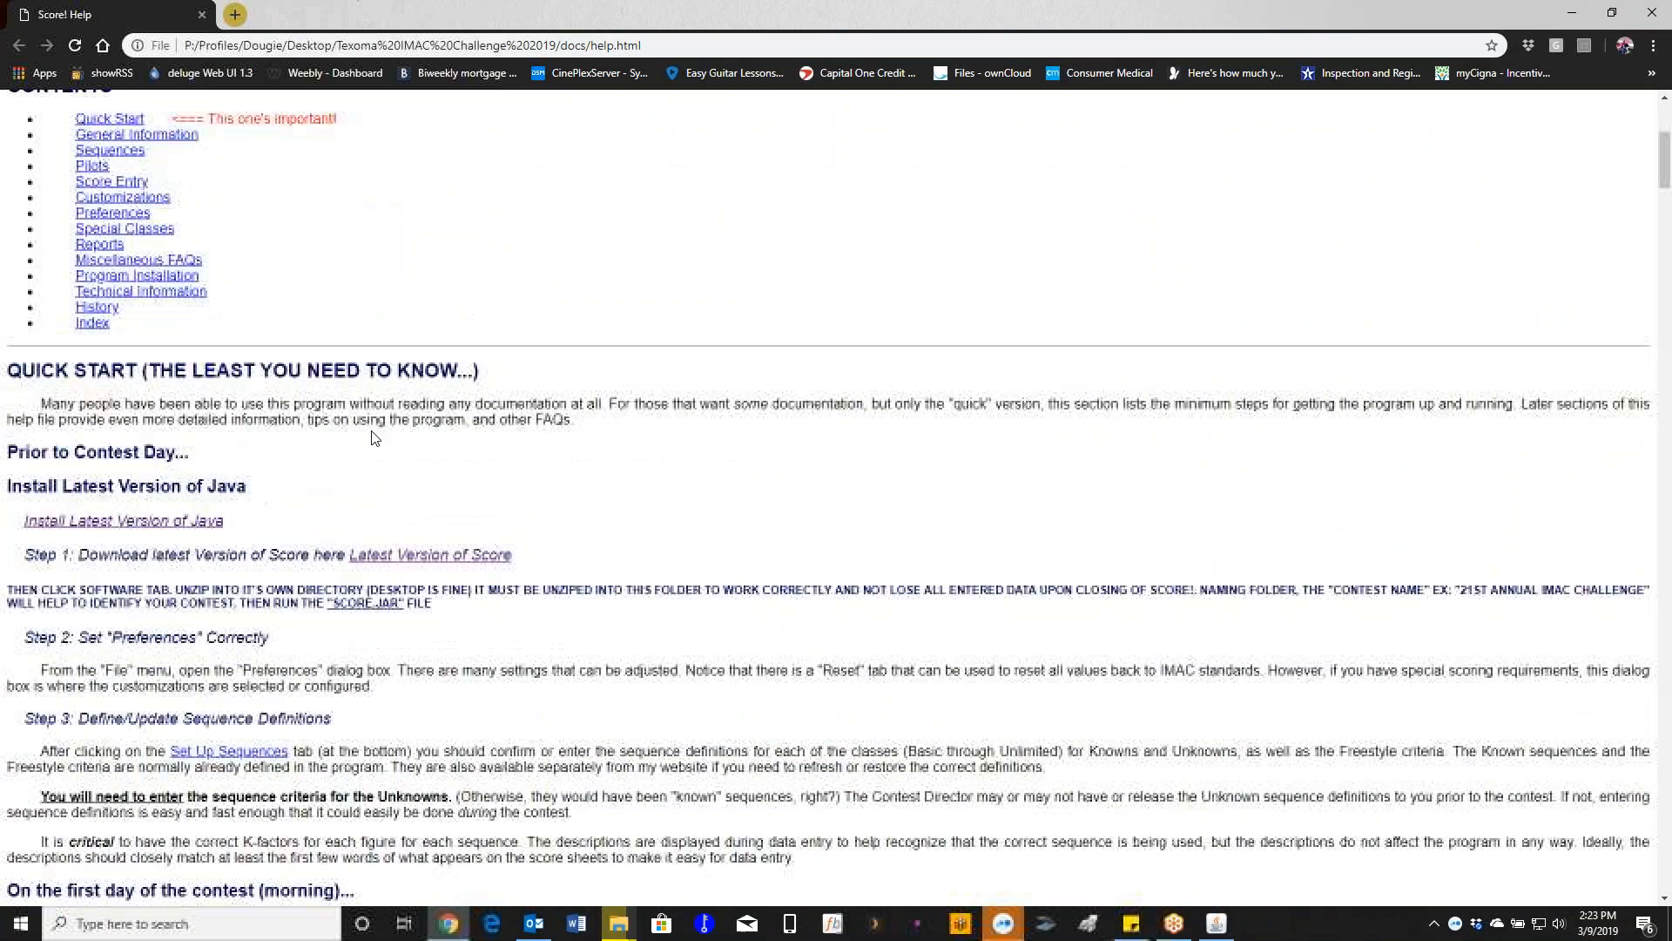
pyautogui.scroll(3, 375, 438)
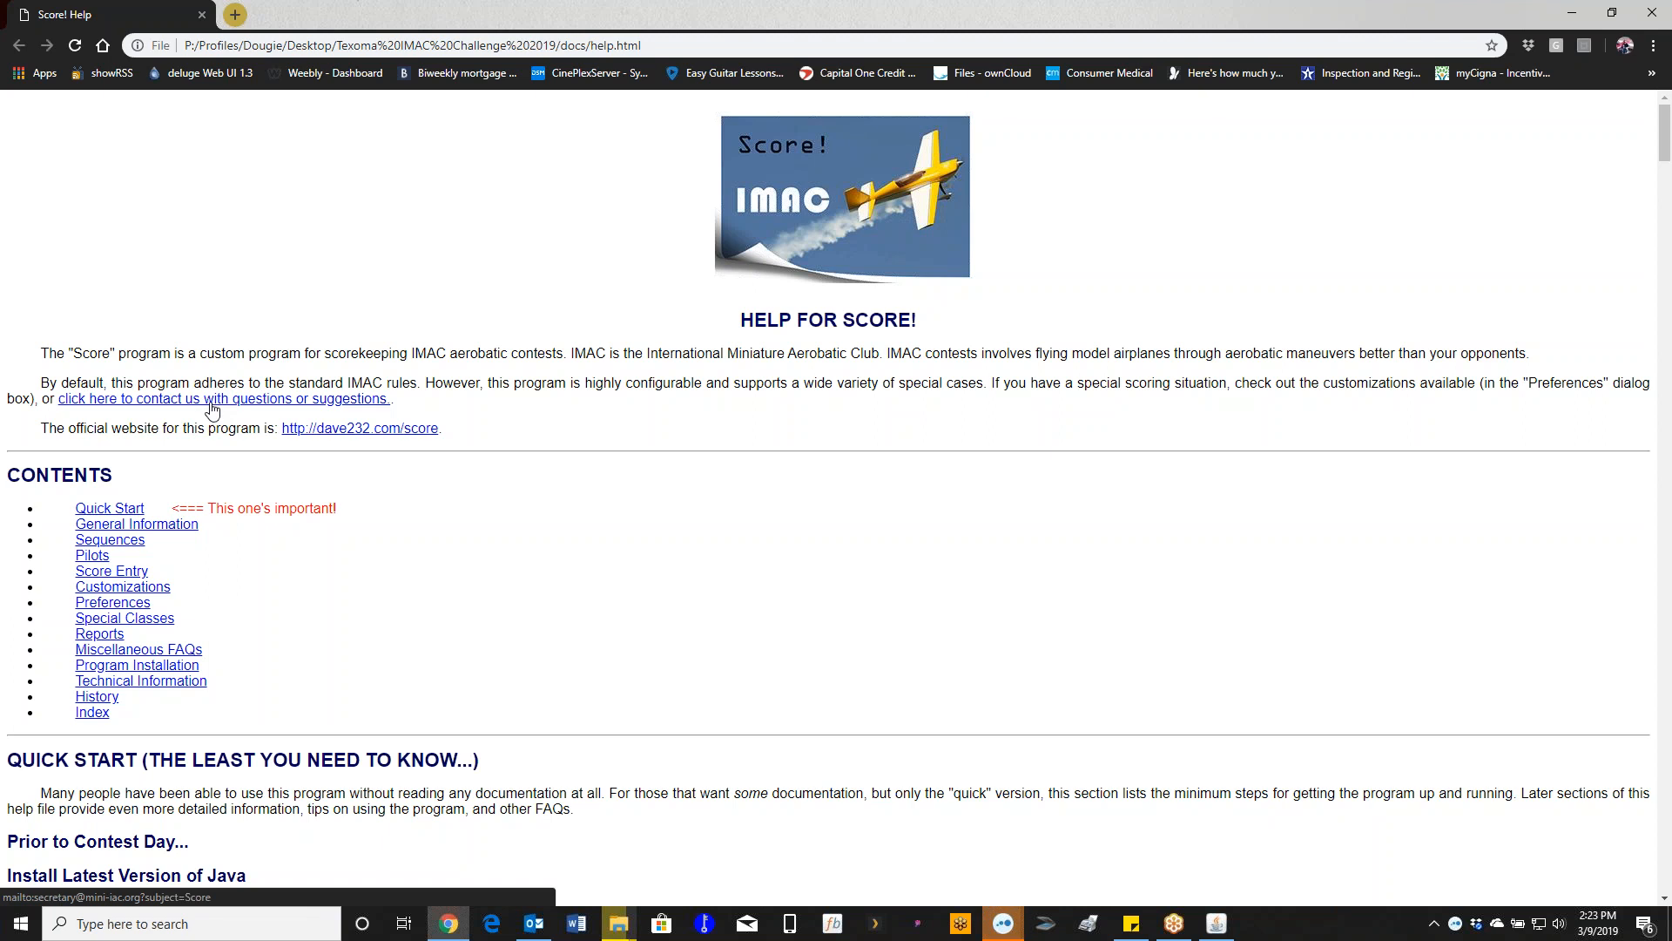
pyautogui.scroll(-1, 535, 535)
pyautogui.scroll(-1, 535, 535)
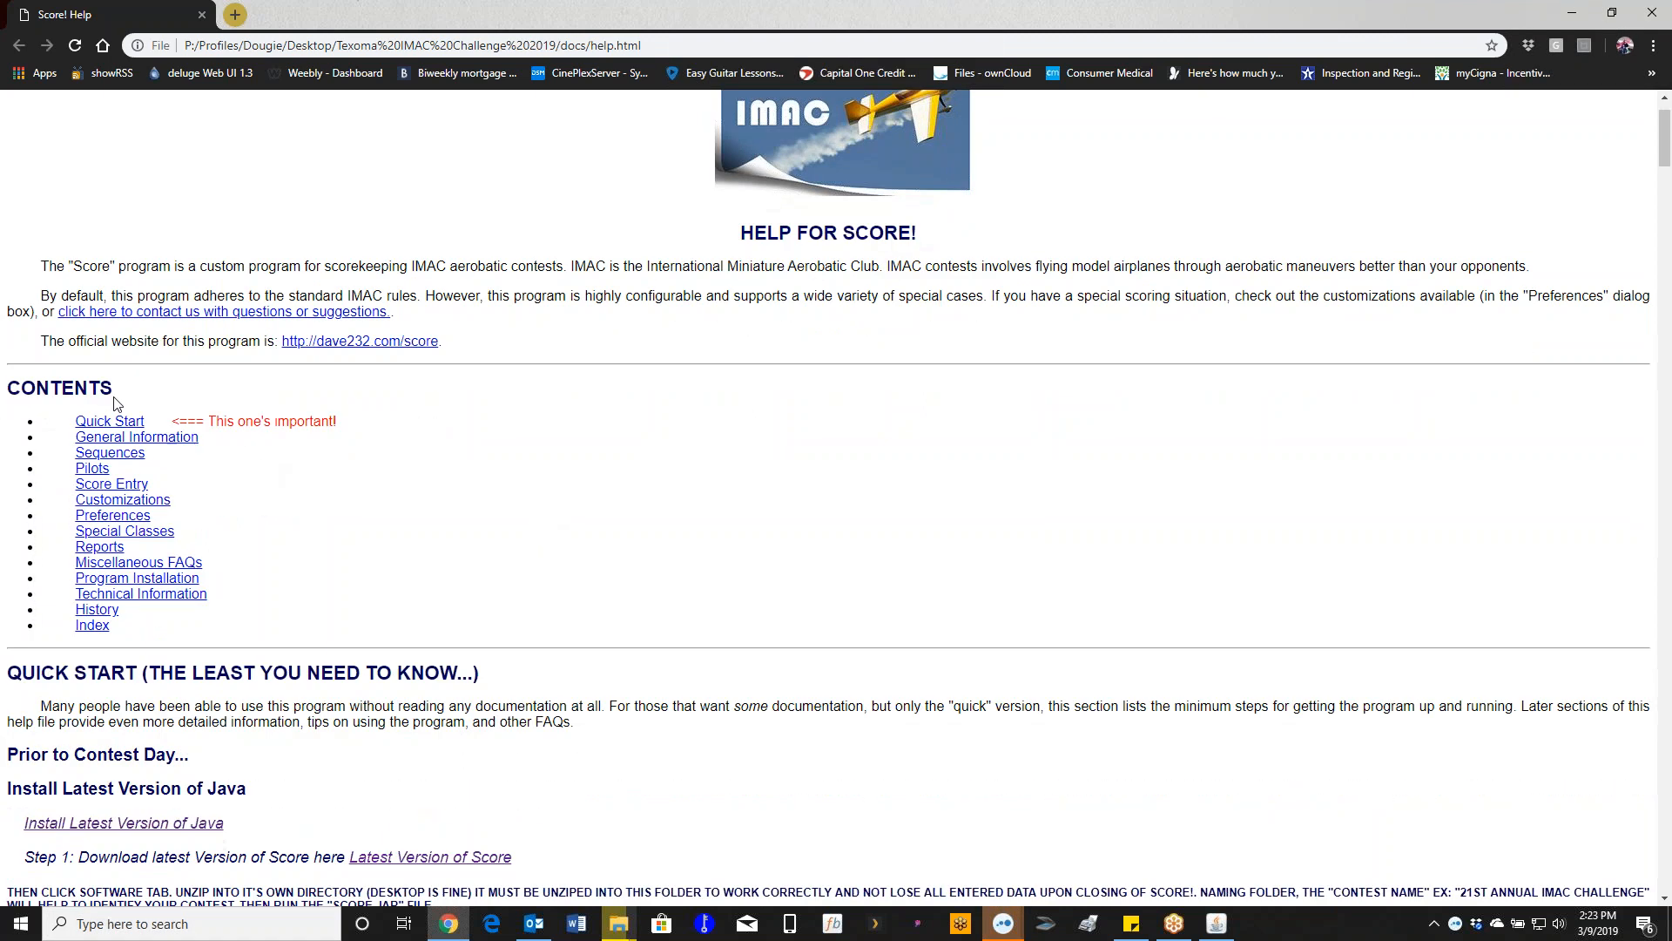
pyautogui.click(105, 424)
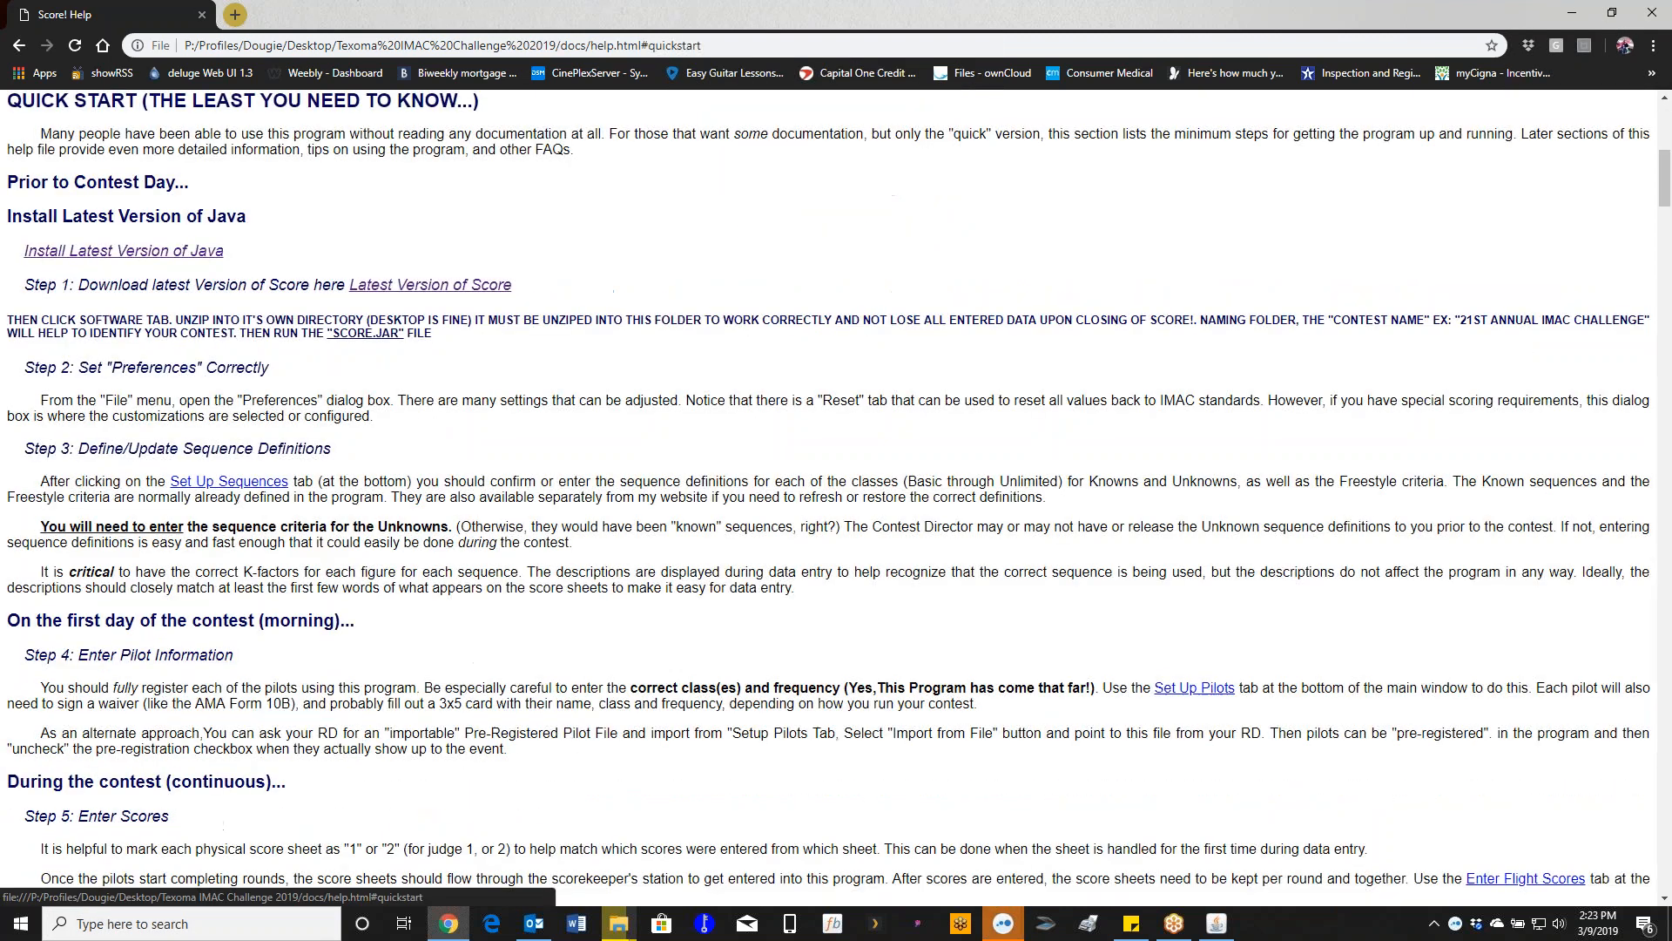
# - Jump to the help's Score Entry section and scroll back up toward Sequences
pyautogui.scroll(9, 105, 560)
pyautogui.click(99, 571)
pyautogui.scroll(20, 98, 571)
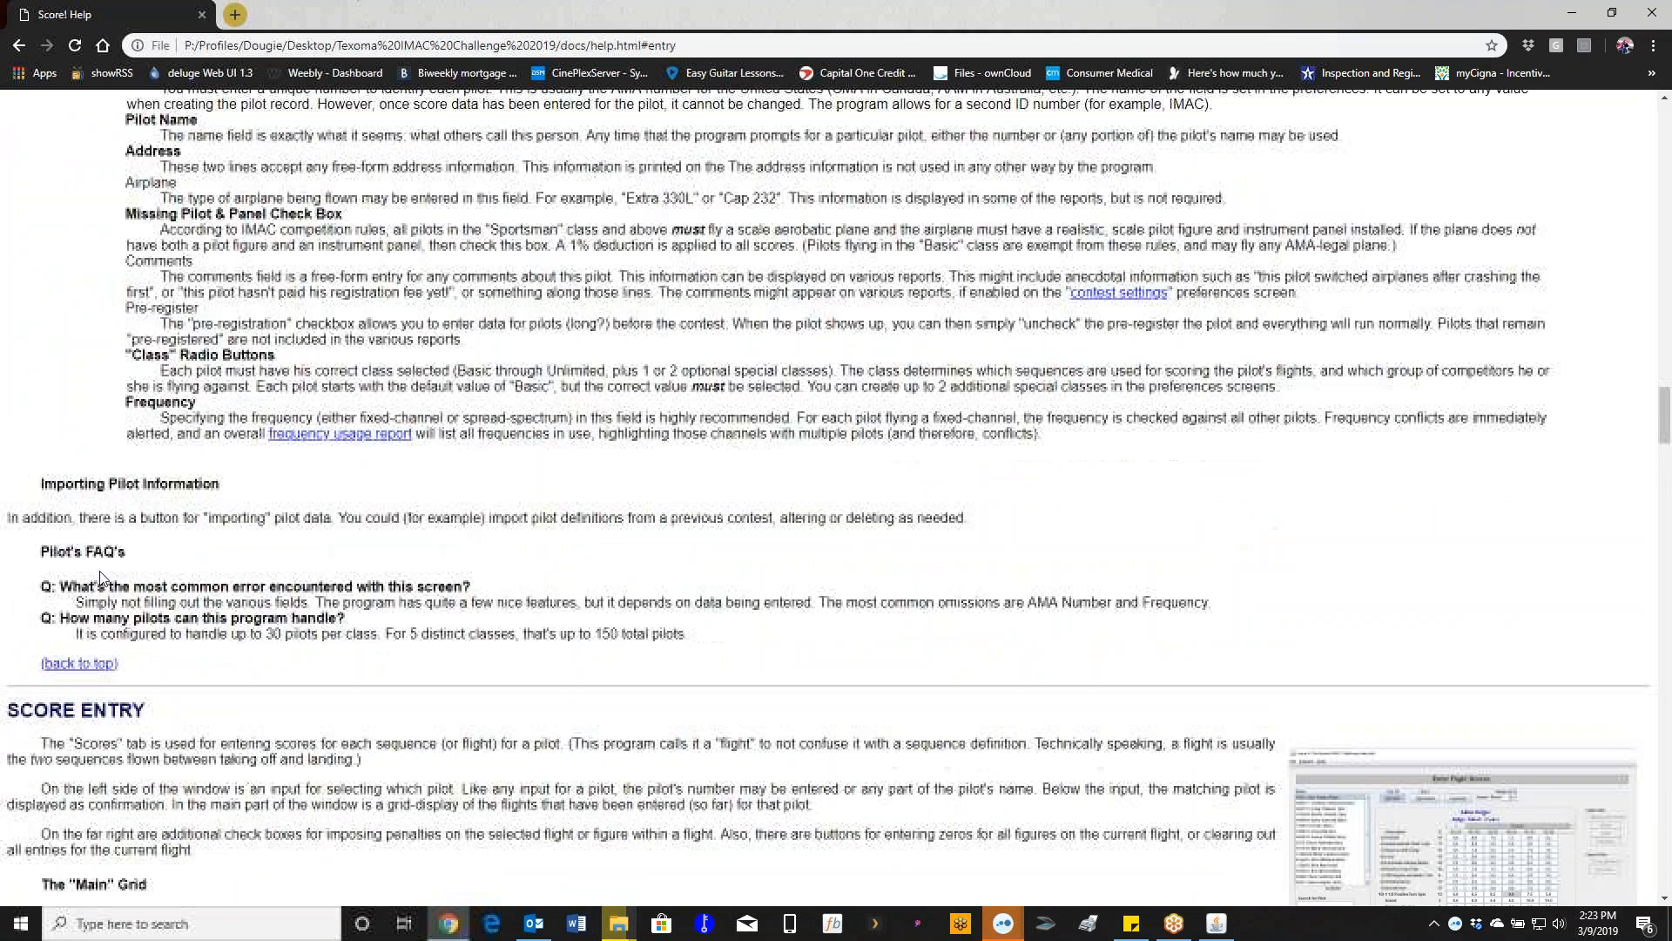
pyautogui.scroll(15, 107, 574)
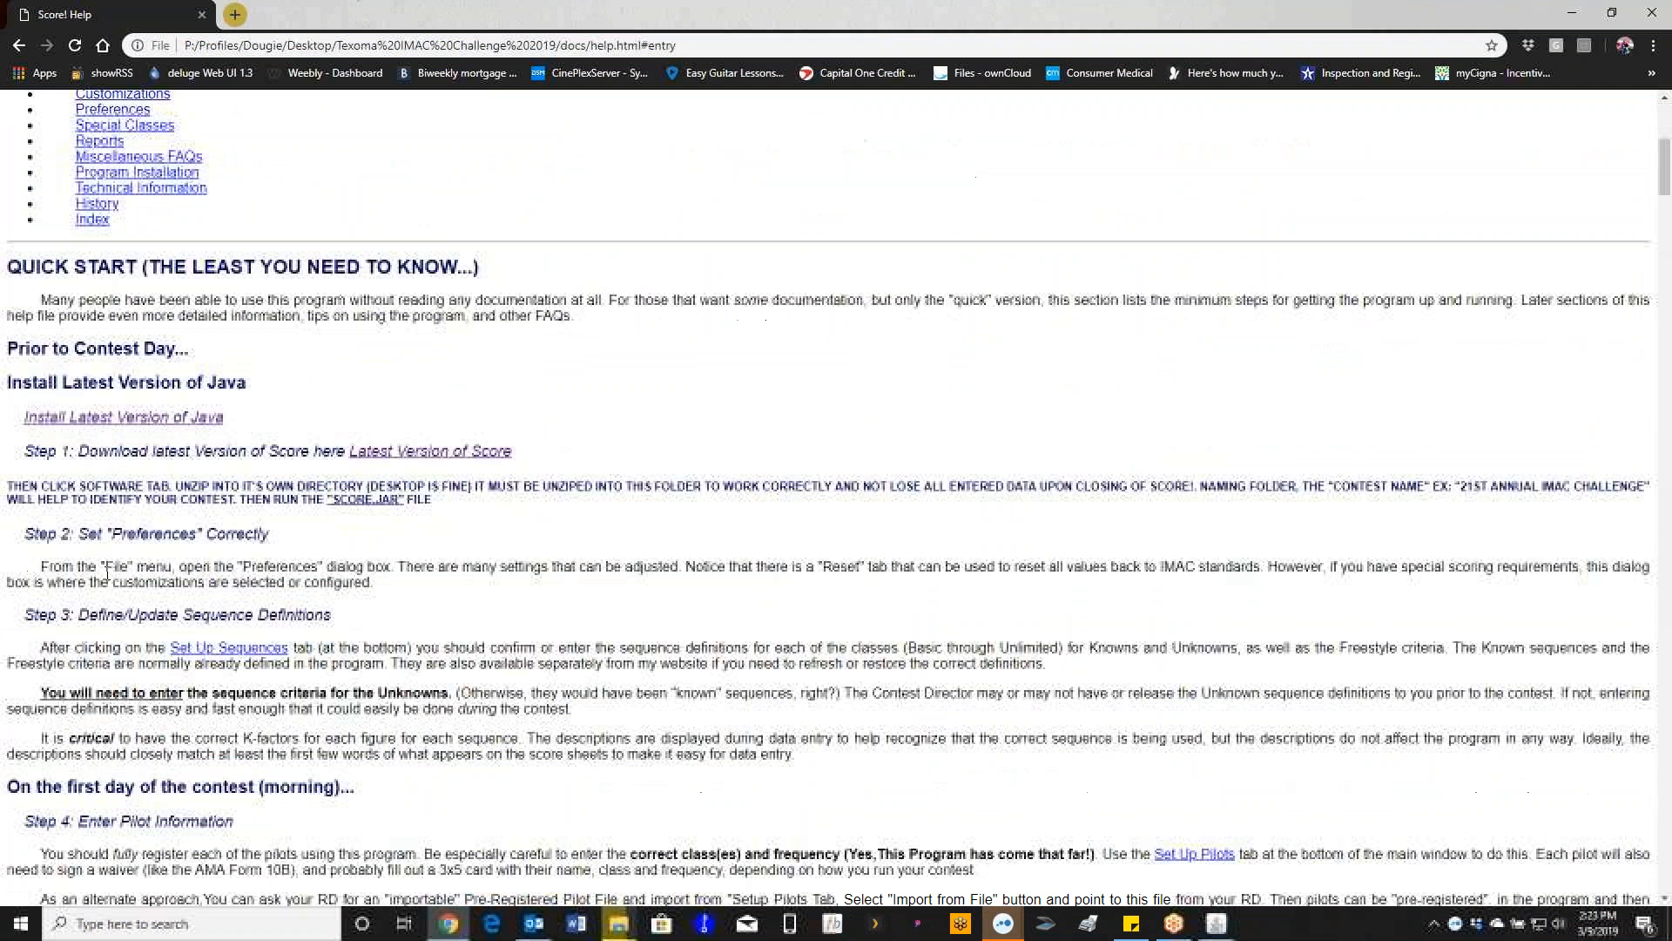
# - Open the Set Up Sequences screenshot, screen_sequences.png, at full size
pyautogui.scroll(-8, 112, 577)
pyautogui.scroll(-1, 111, 578)
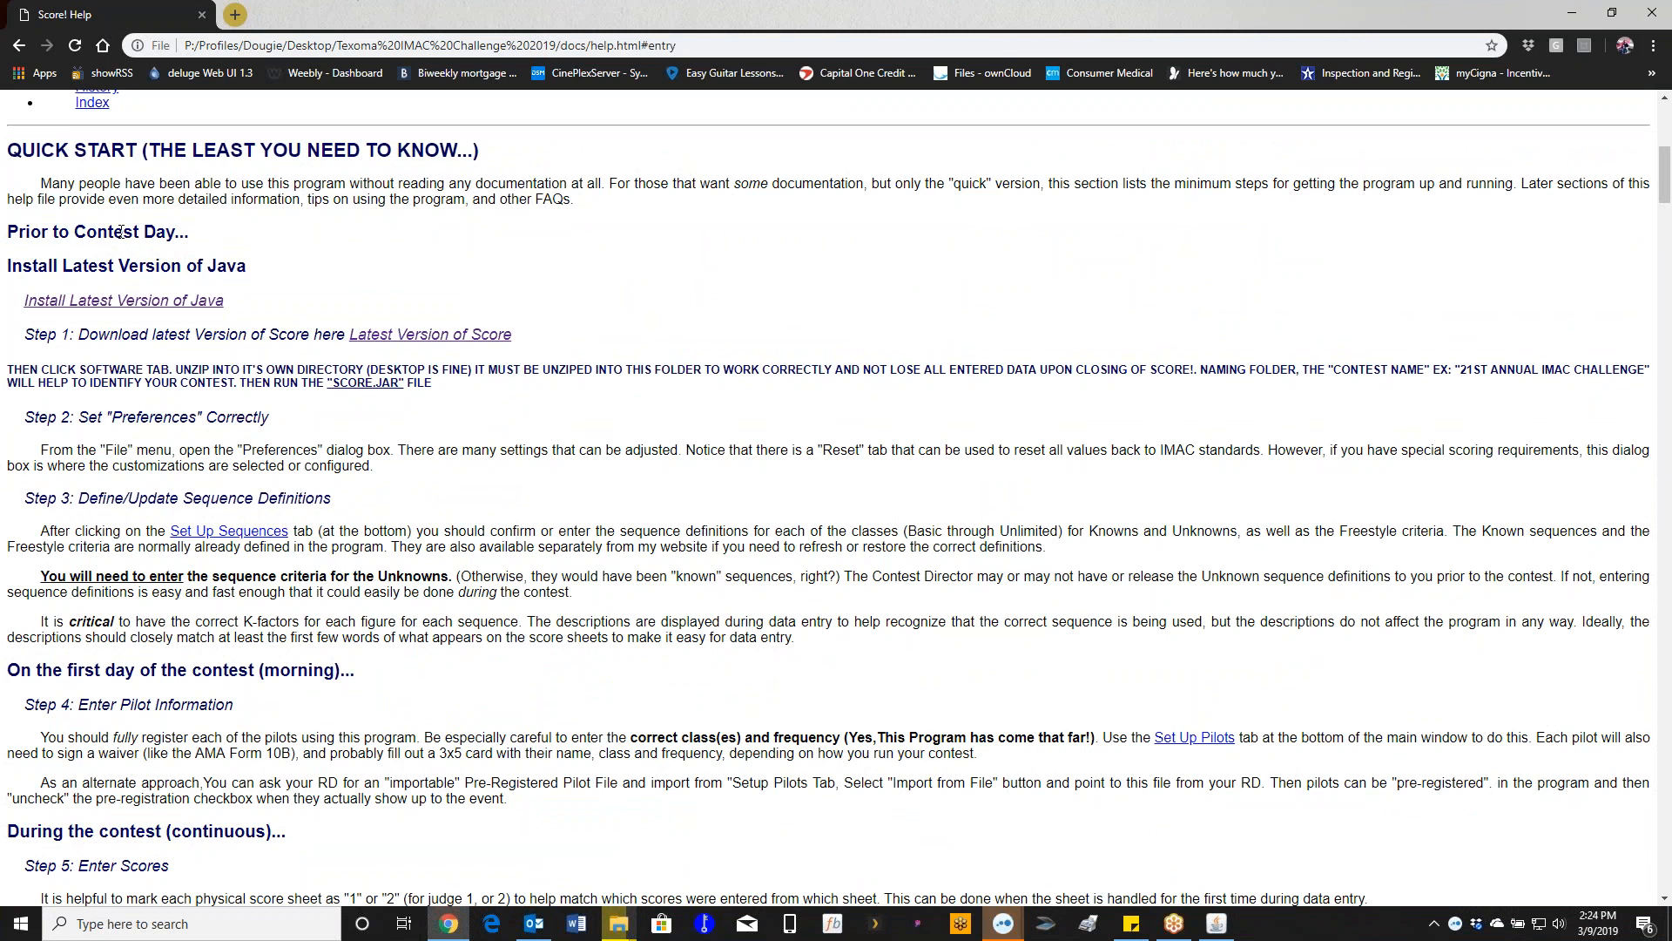
pyautogui.scroll(-4, 104, 228)
pyautogui.scroll(-2, 104, 228)
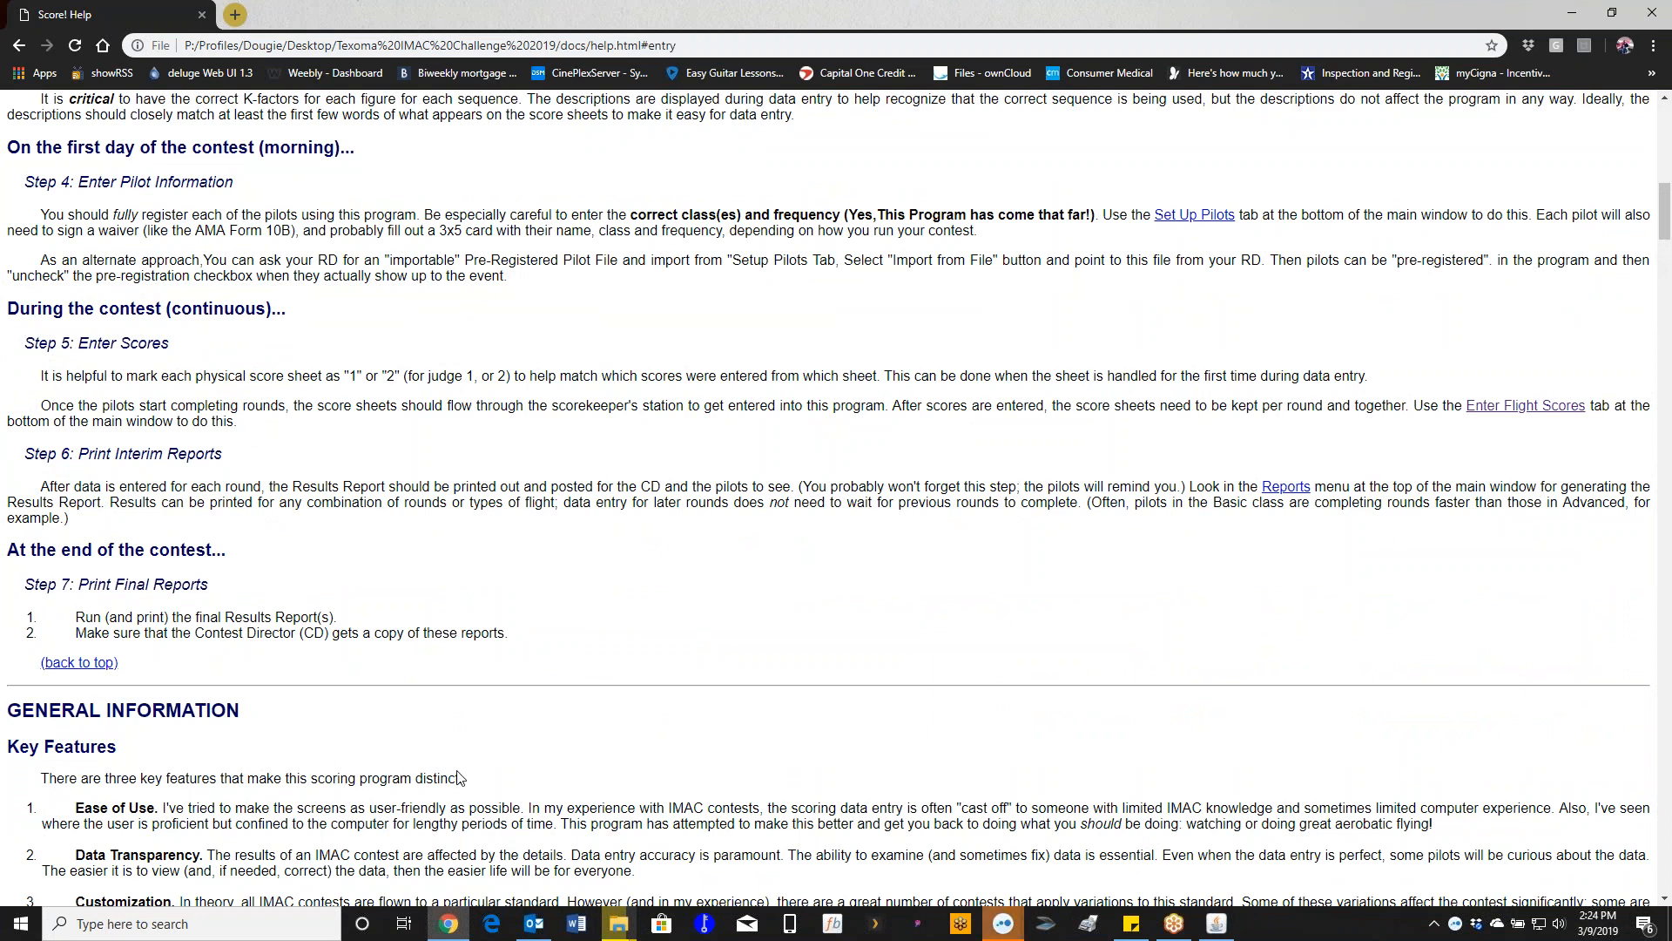
pyautogui.scroll(-9, 459, 778)
pyautogui.scroll(-2, 459, 776)
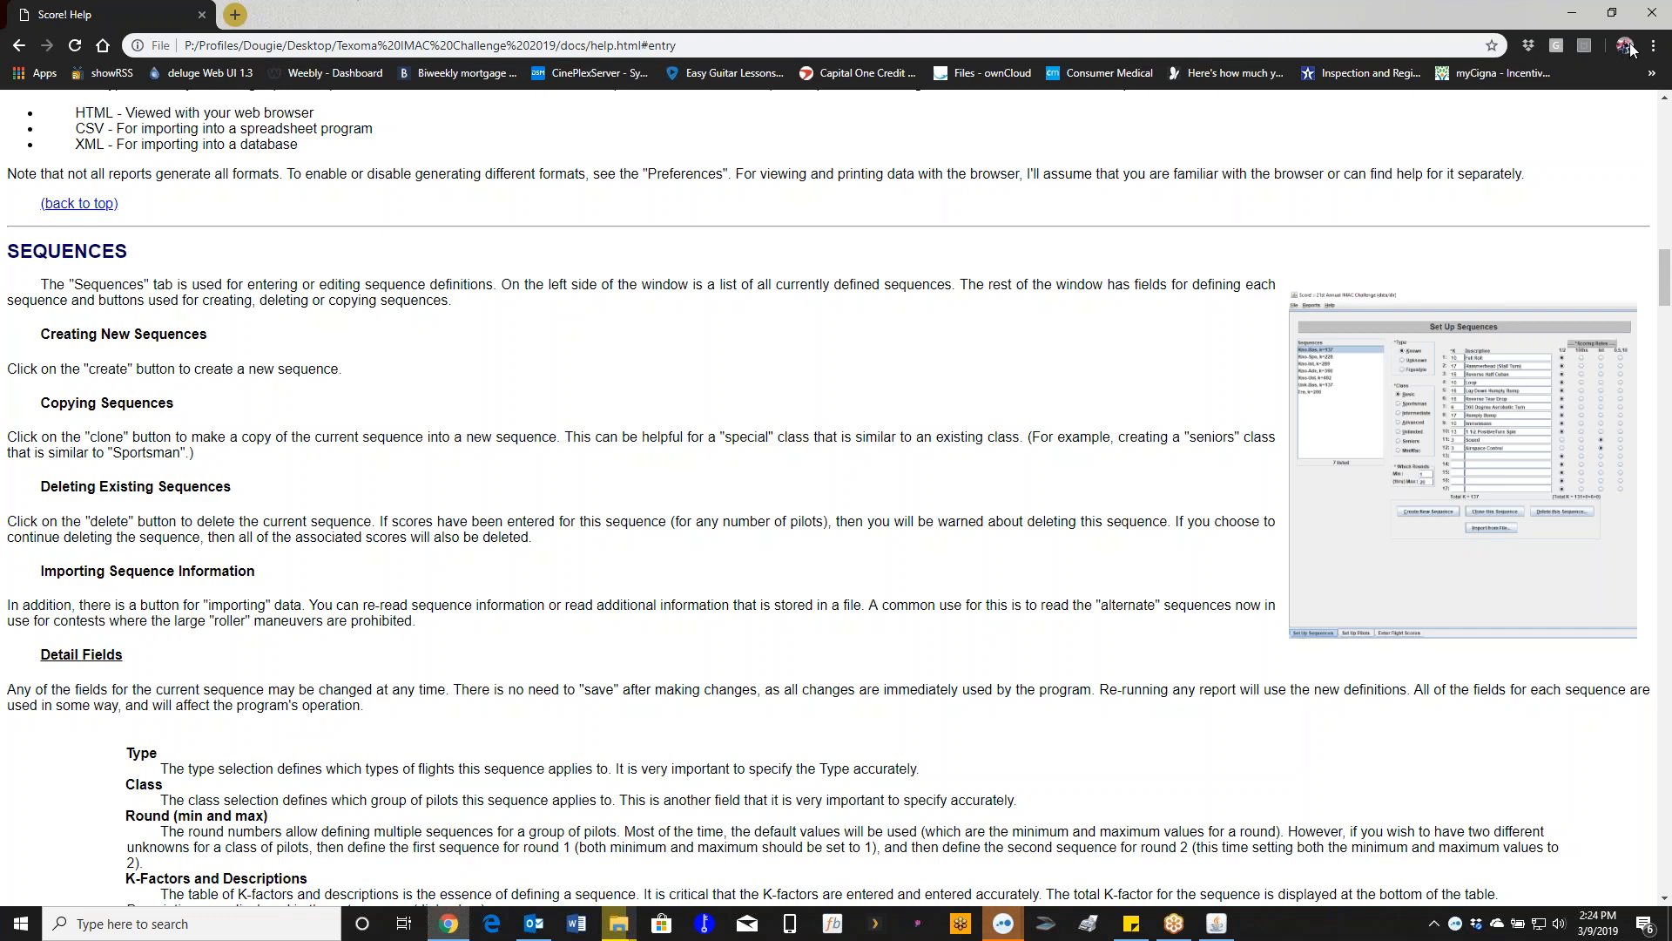
pyautogui.click(1624, 237)
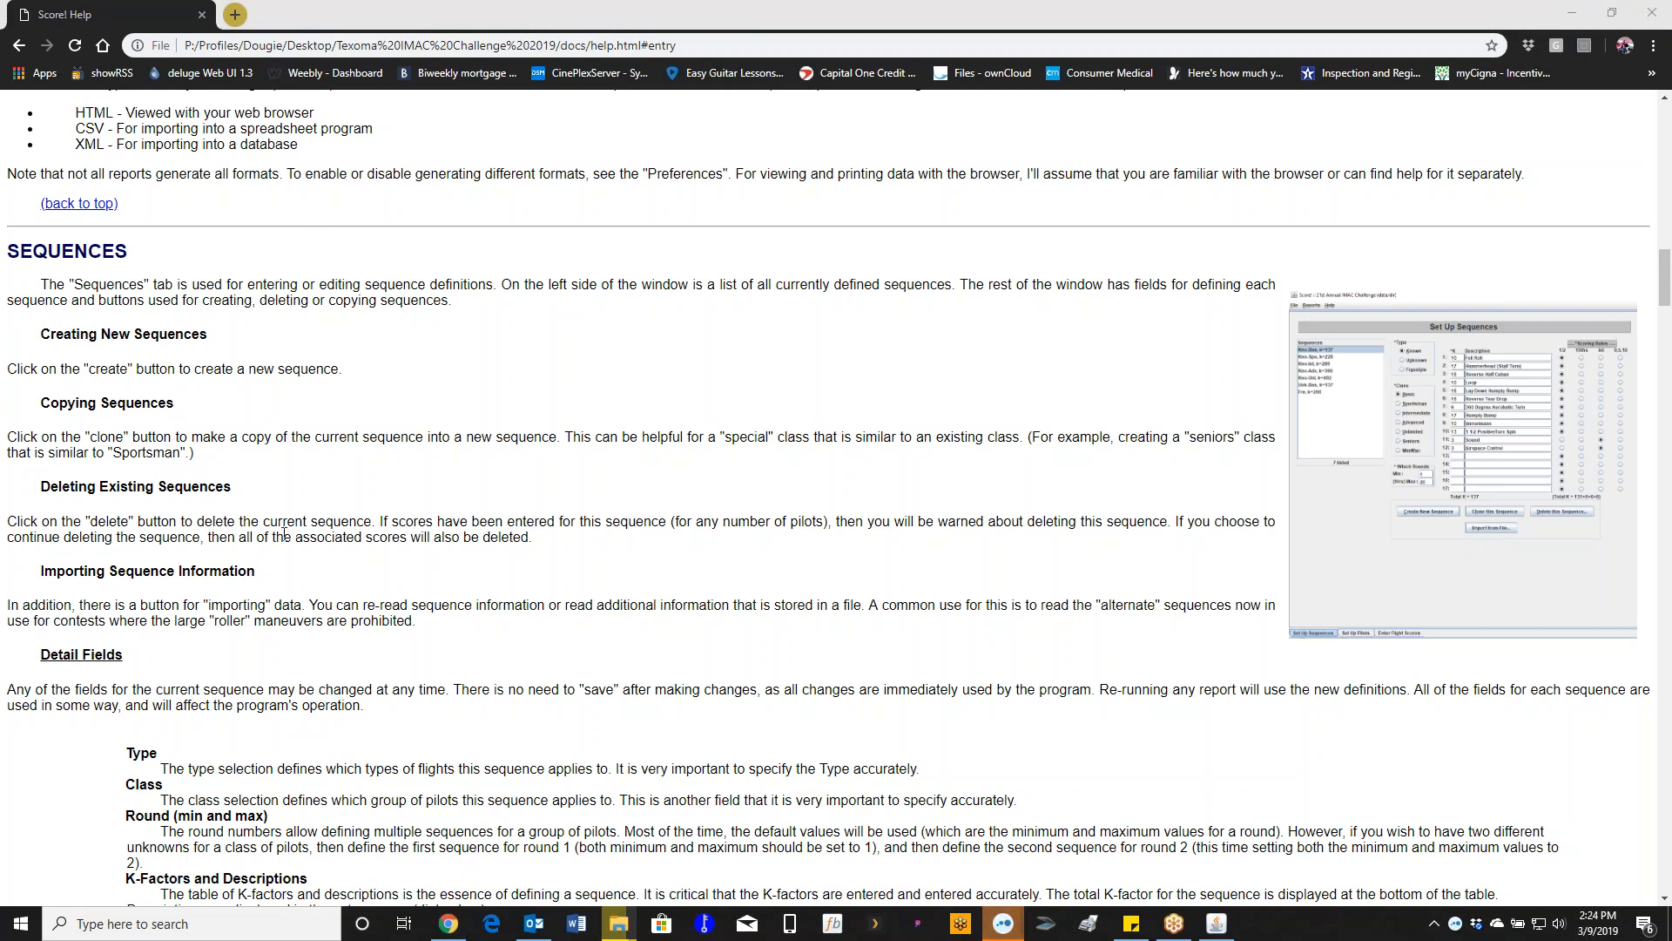
pyautogui.click(1495, 558)
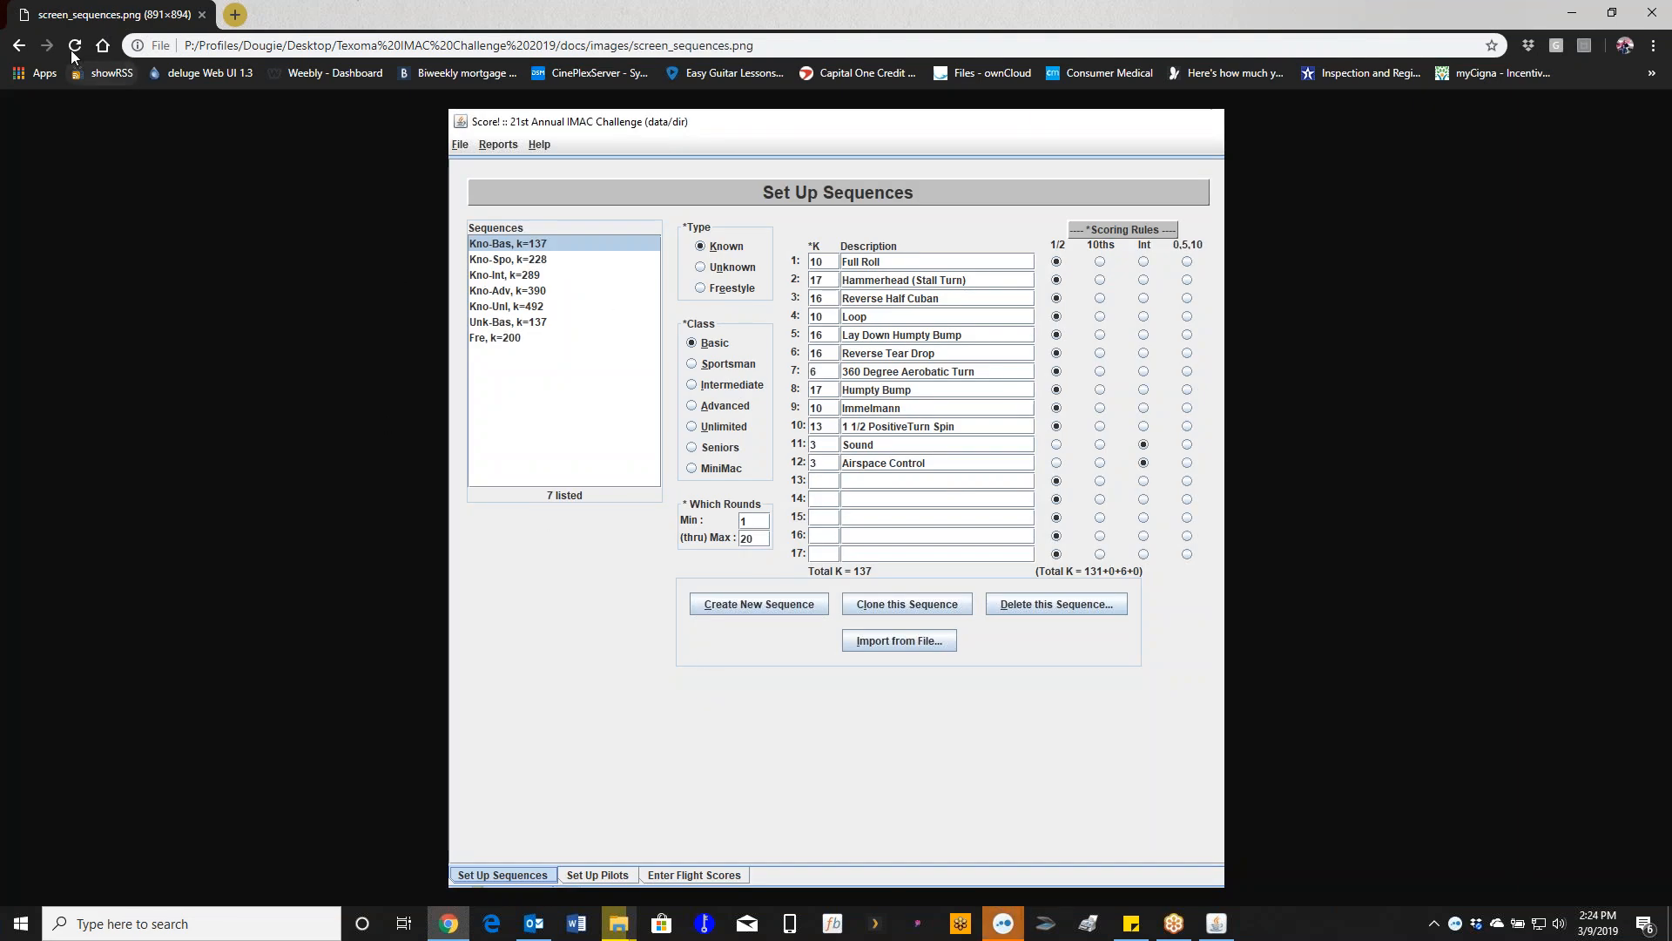
# - Return to the help page and open the full-size Enter Flight Scores screenshot
pyautogui.click(19, 45)
pyautogui.scroll(-2, 636, 671)
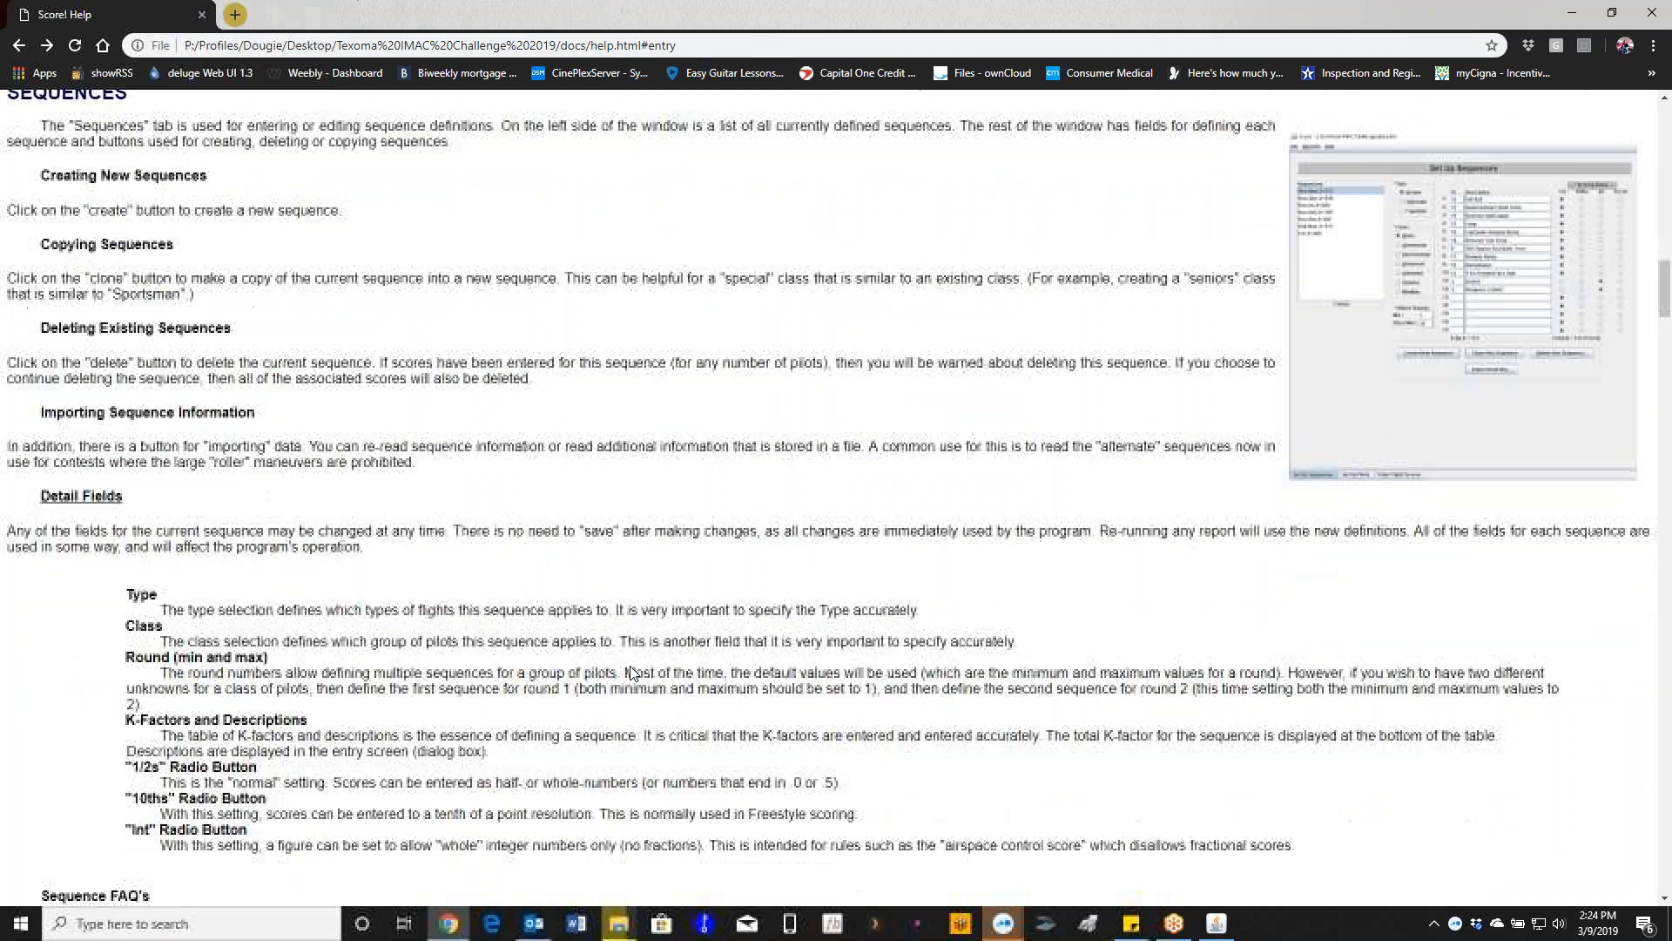
pyautogui.scroll(-4, 190, 642)
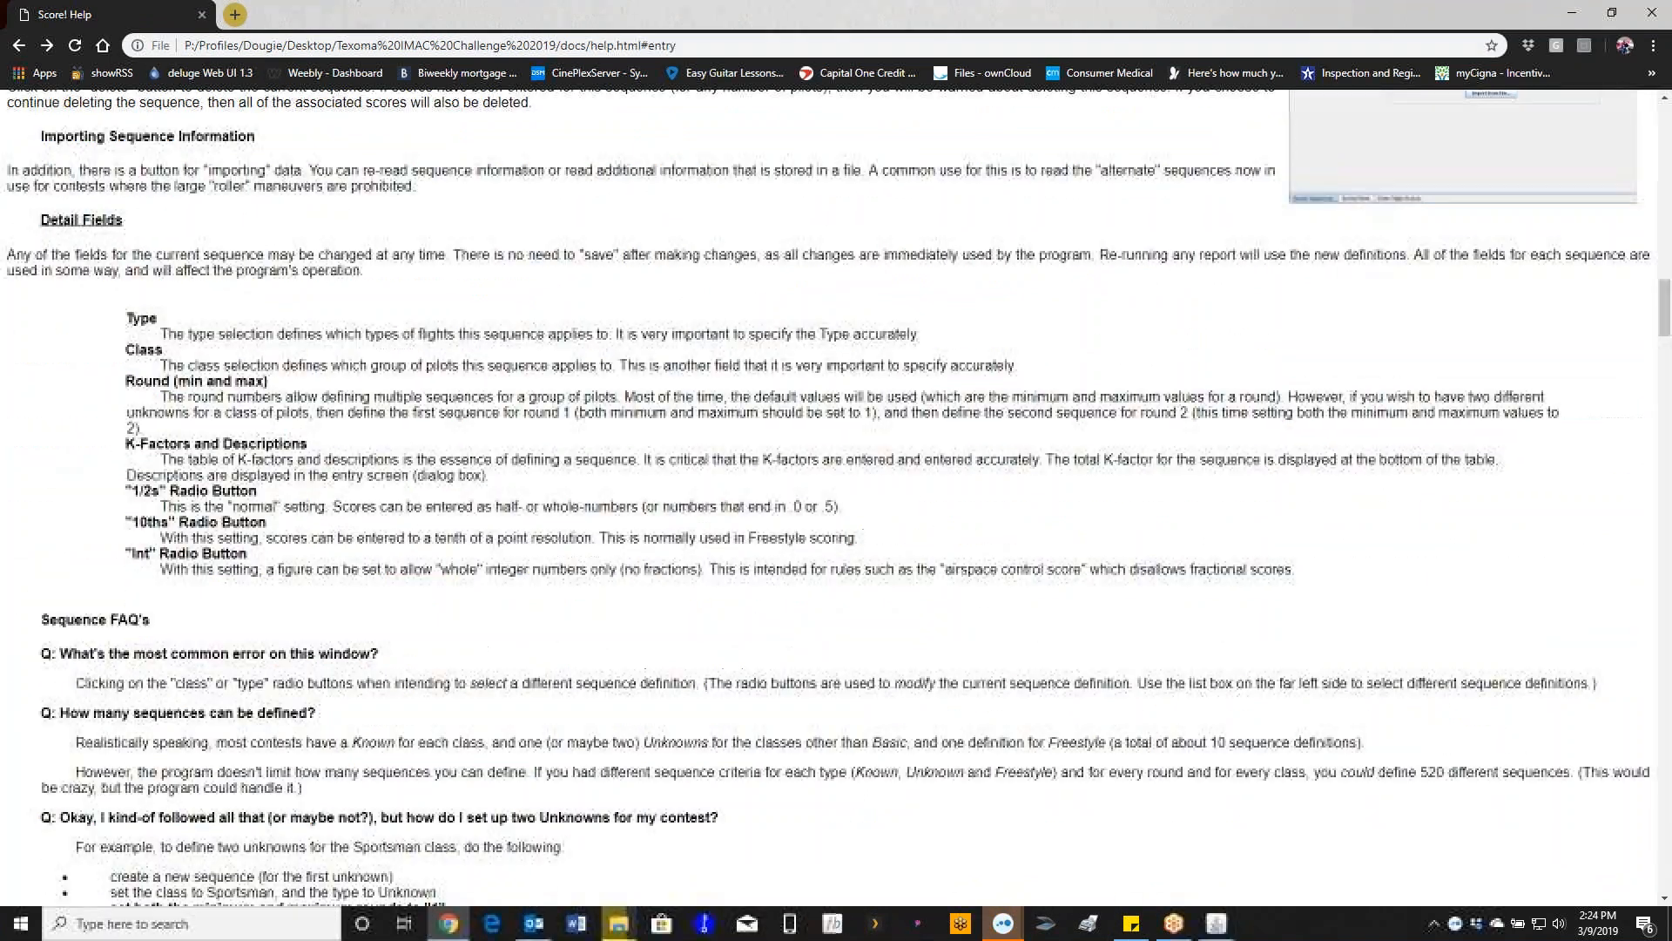
pyautogui.scroll(-1, 168, 710)
pyautogui.scroll(-5, 168, 710)
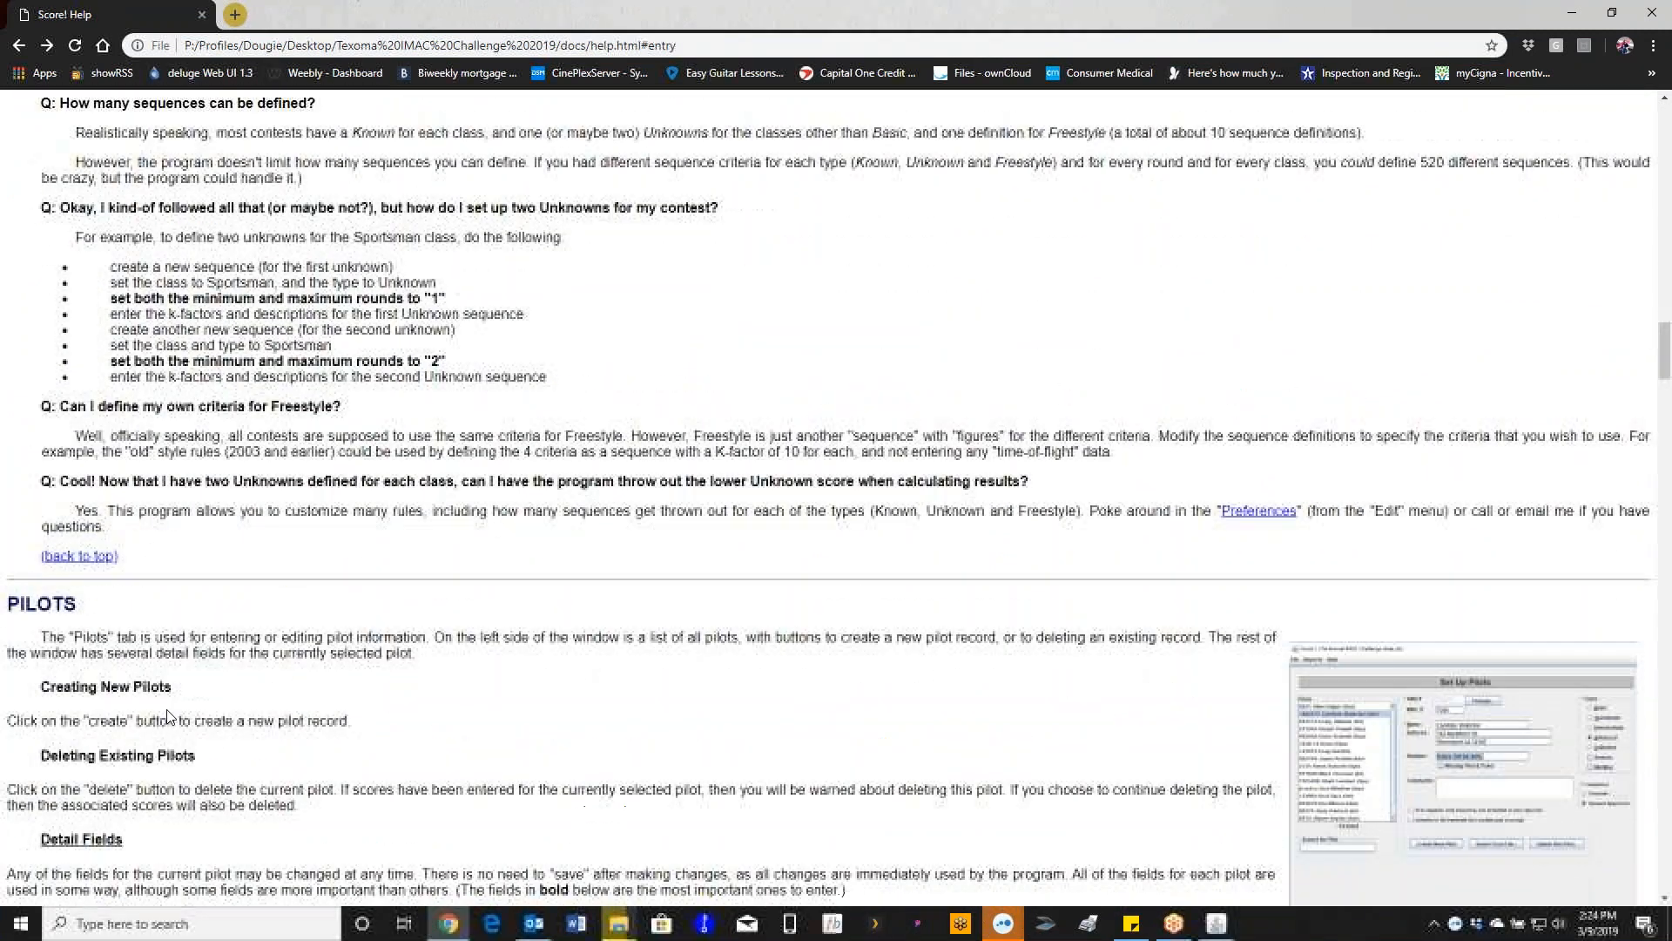
pyautogui.scroll(-3, 169, 714)
pyautogui.scroll(-5, 170, 709)
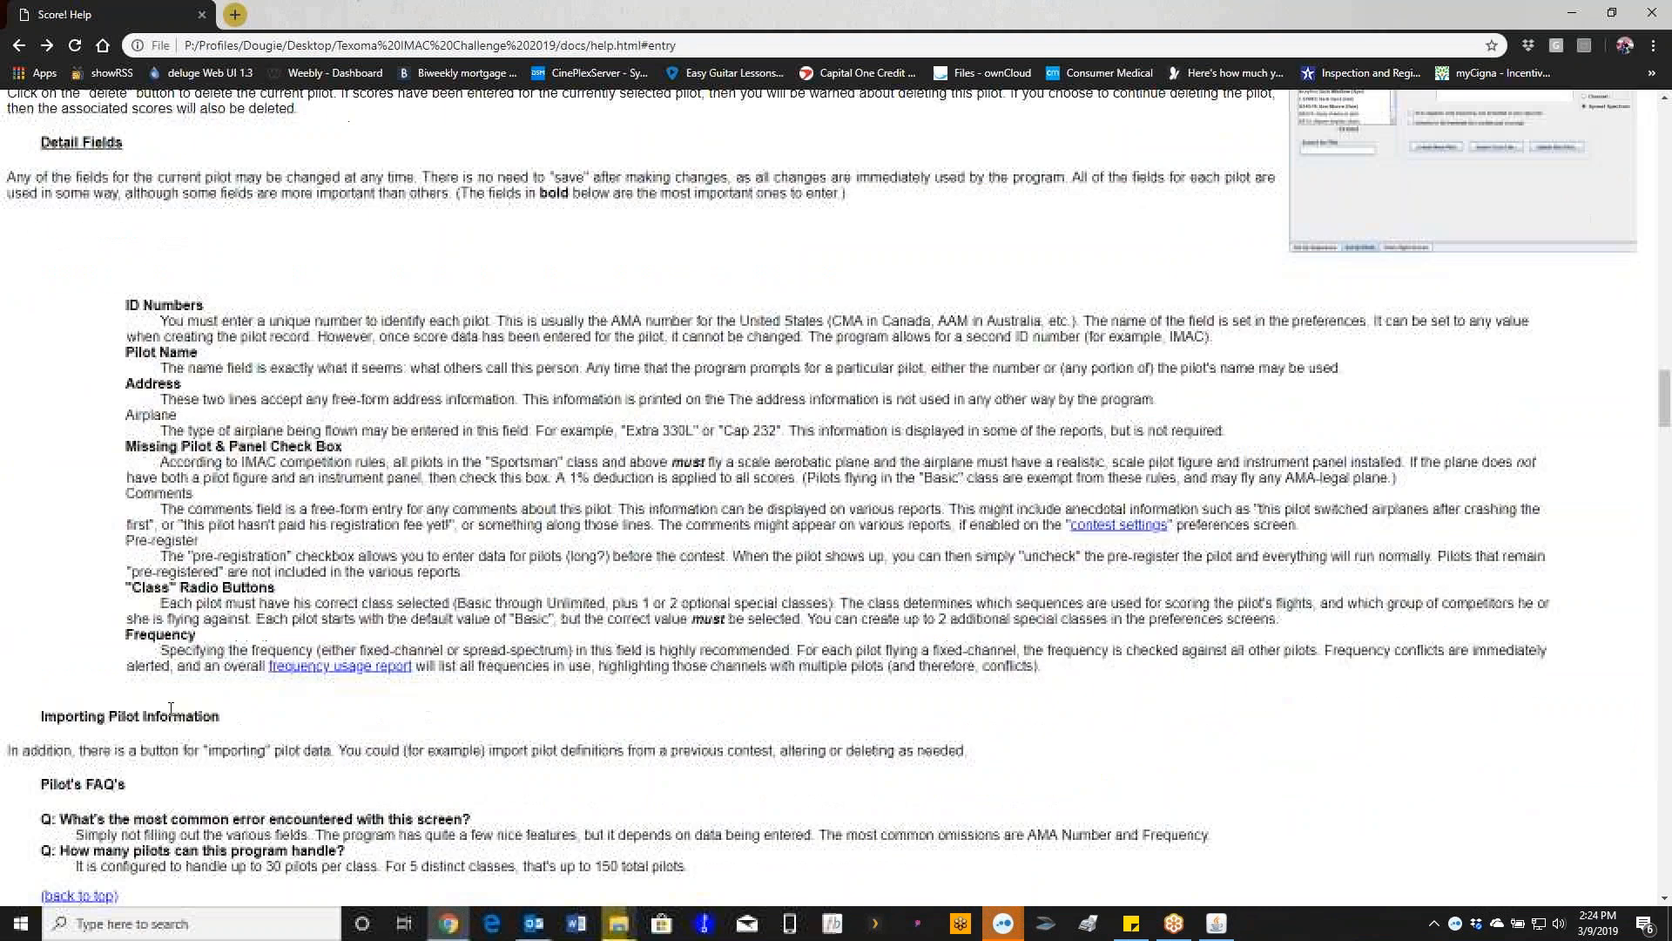
pyautogui.scroll(-4, 171, 709)
pyautogui.scroll(-3, 1428, 618)
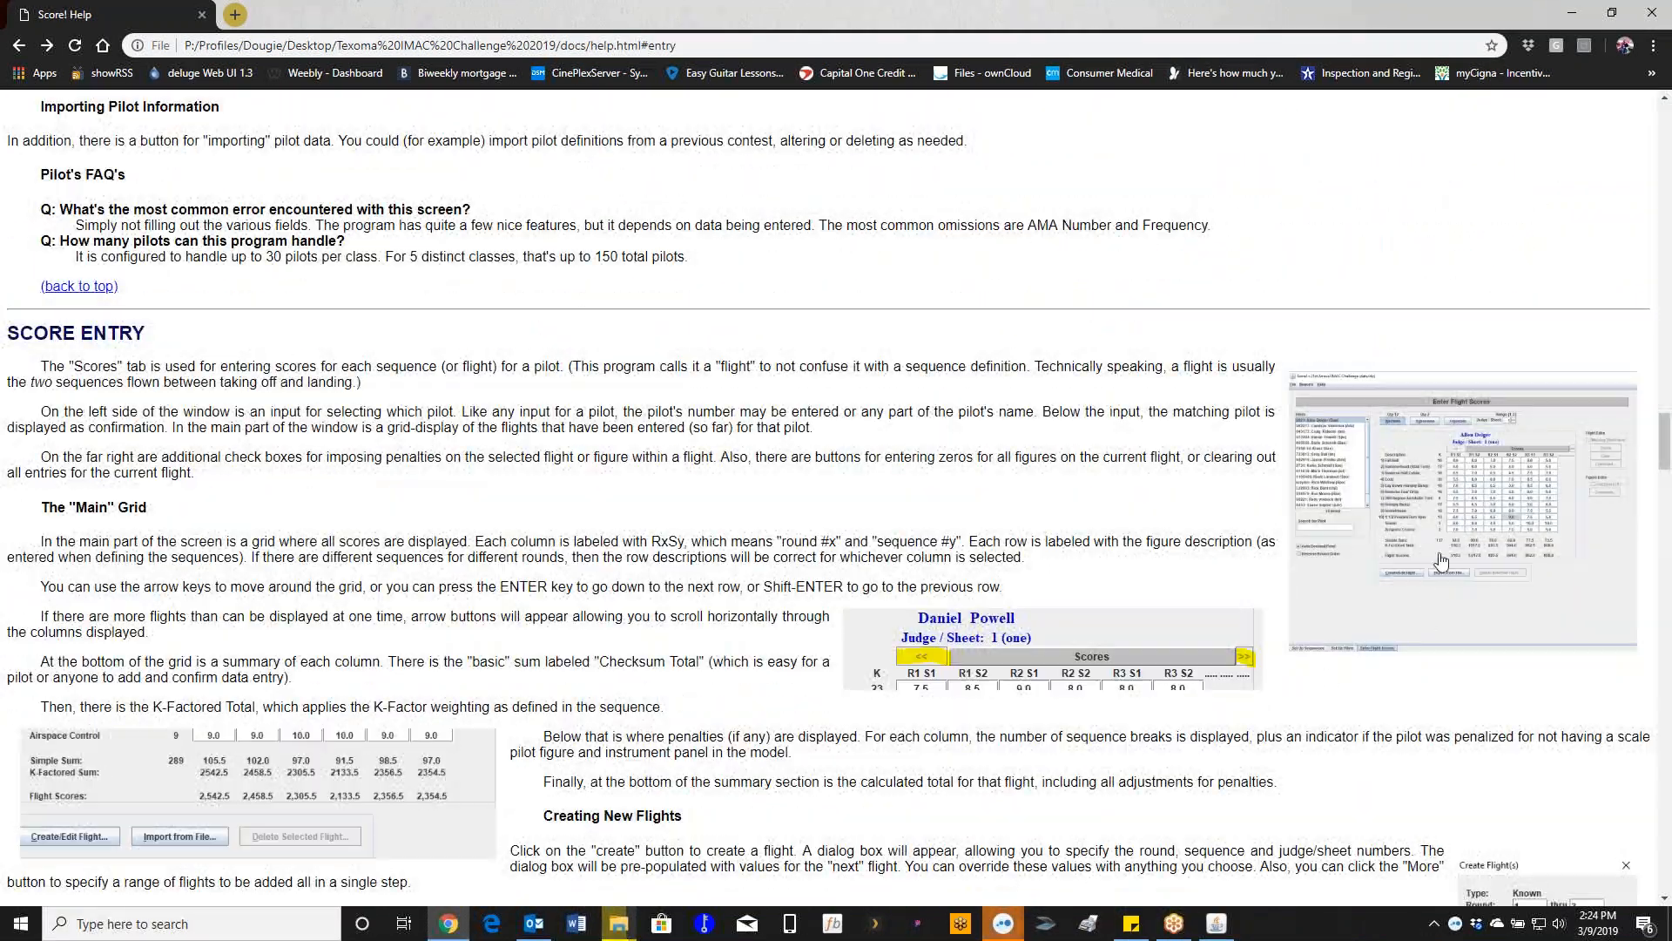
pyautogui.click(1421, 549)
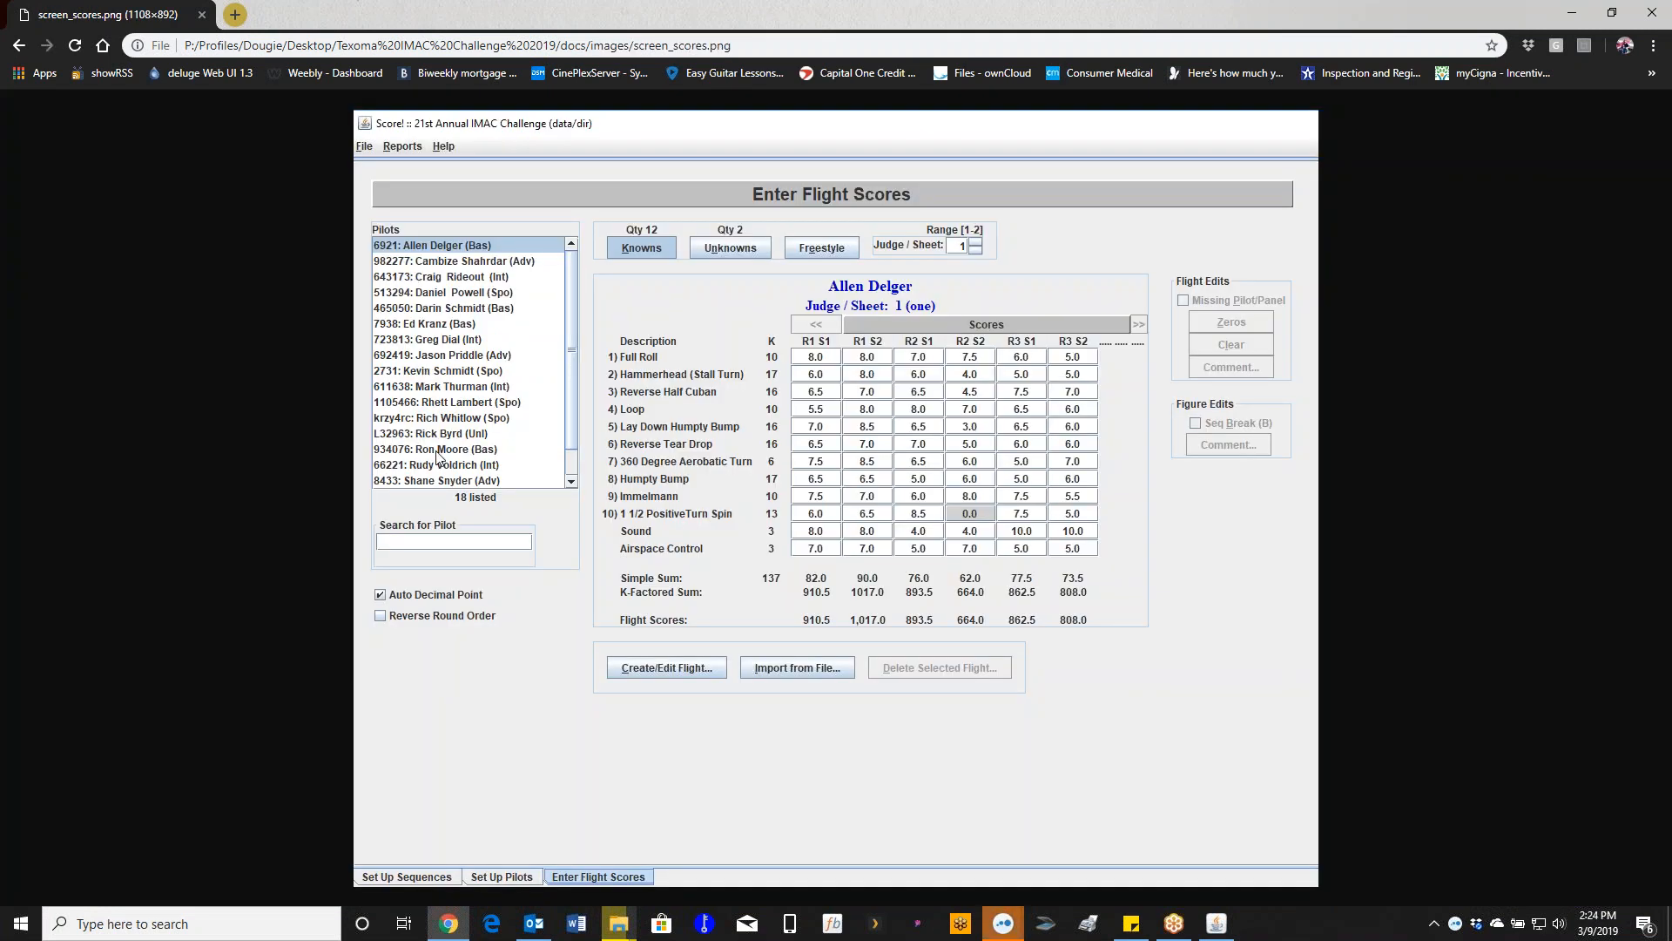
# - Go back to the help page and scroll to its Pilots section
pyautogui.click(19, 45)
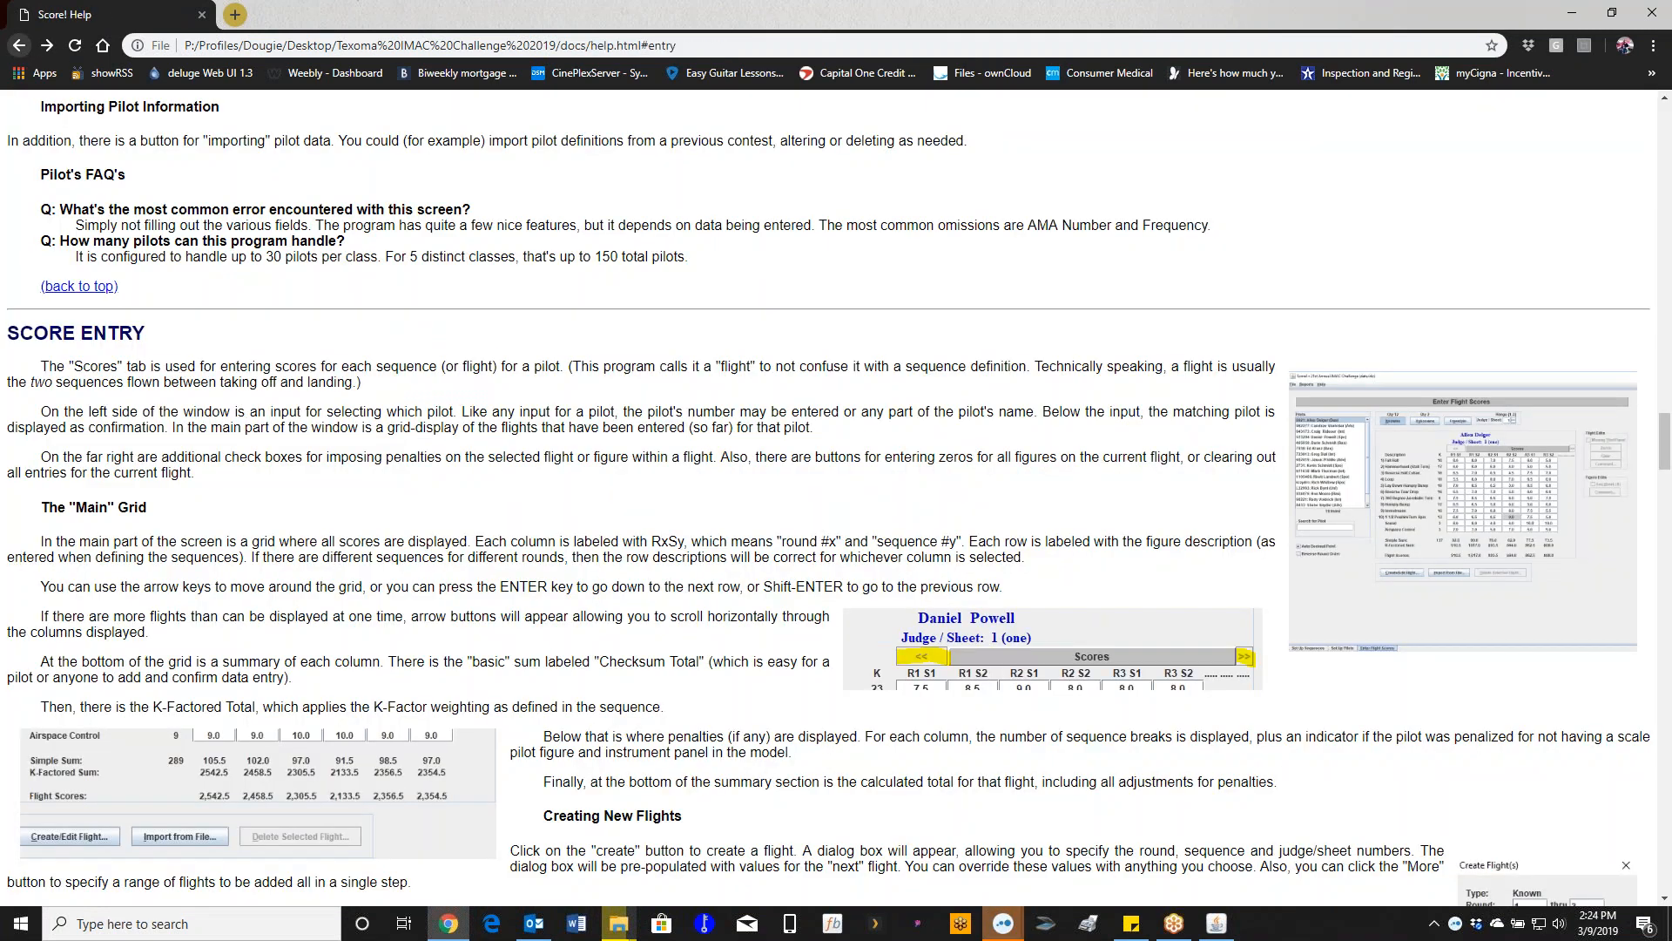
pyautogui.scroll(-1, 288, 572)
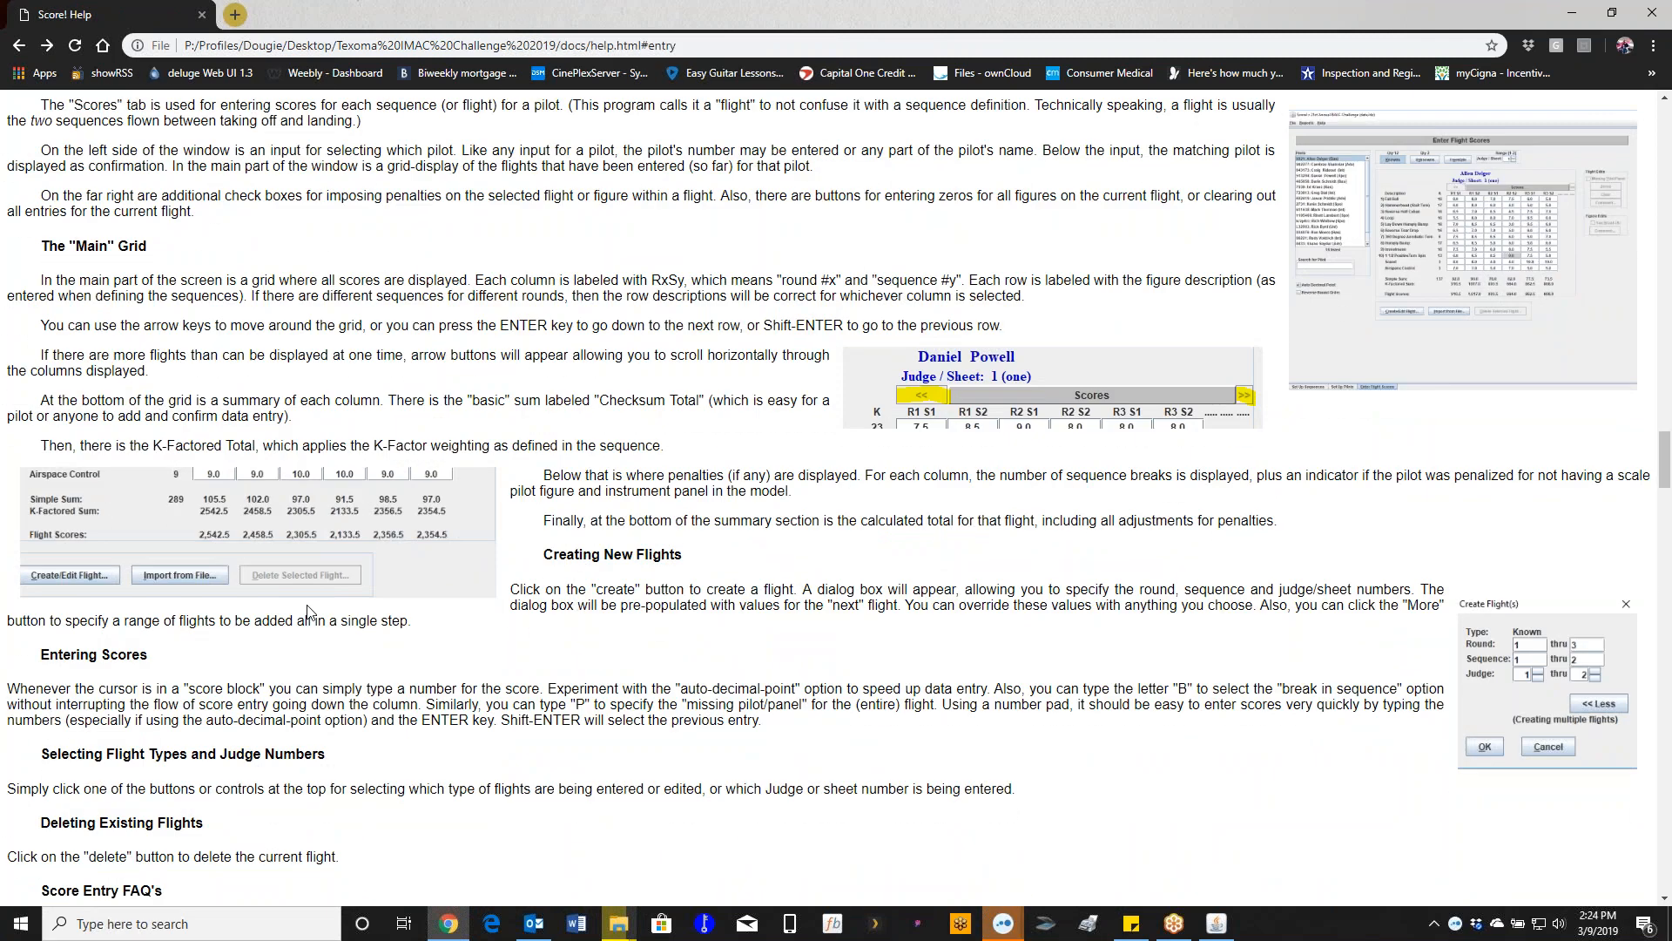
pyautogui.scroll(-3, 306, 613)
pyautogui.scroll(20, 309, 613)
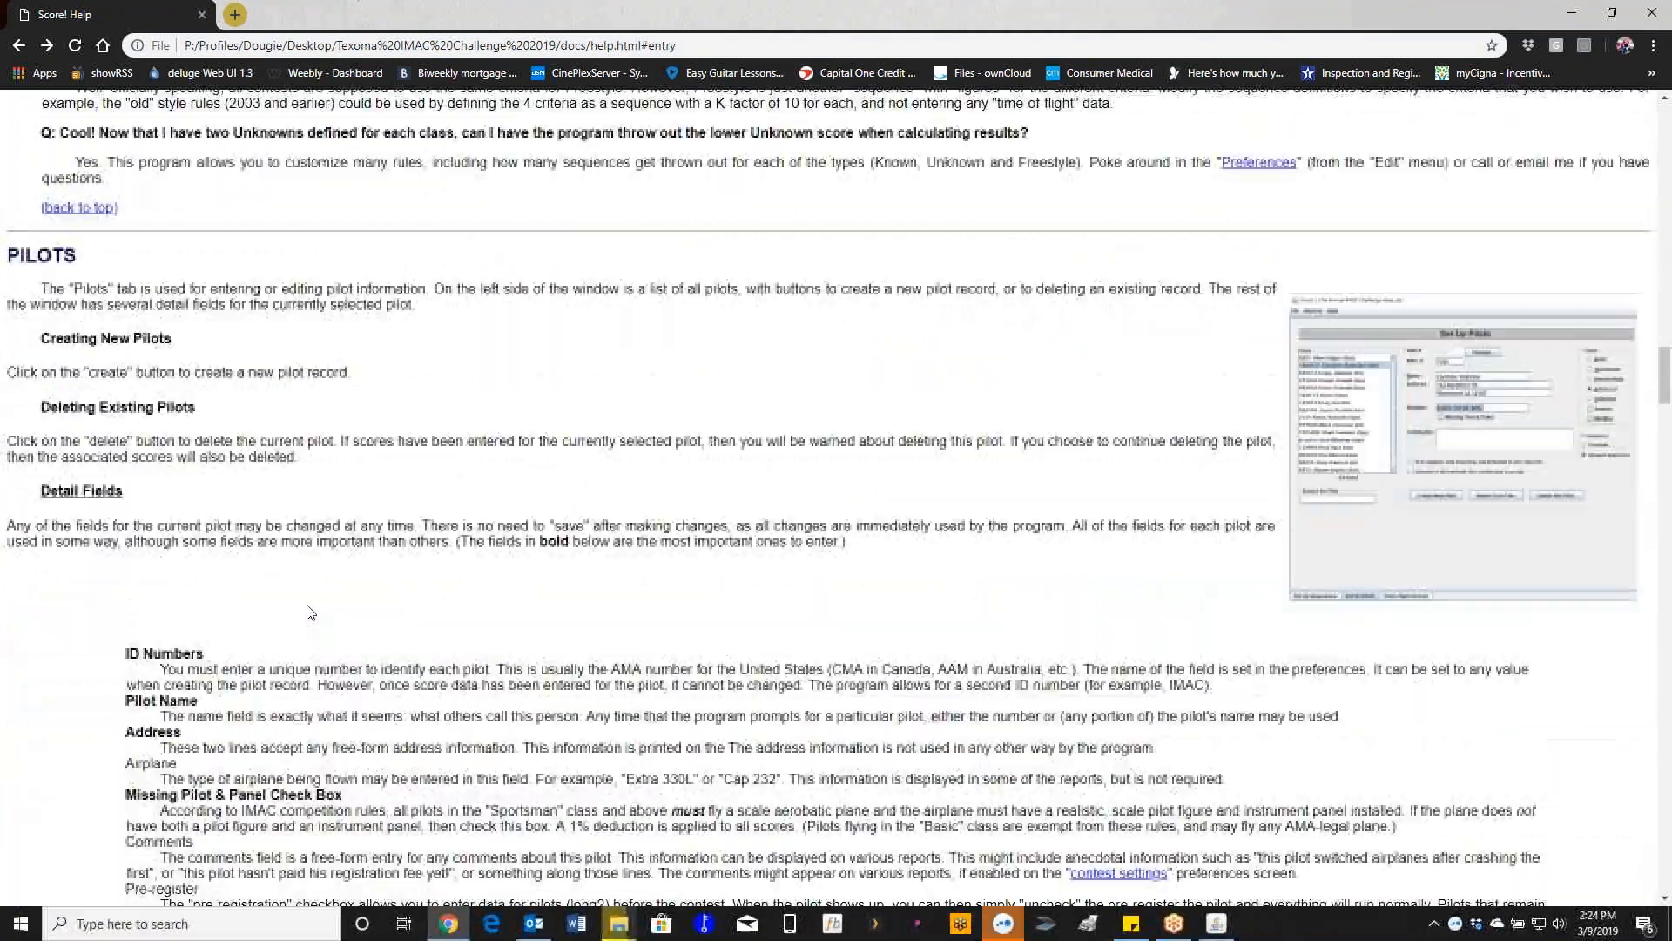
pyautogui.scroll(20, 307, 612)
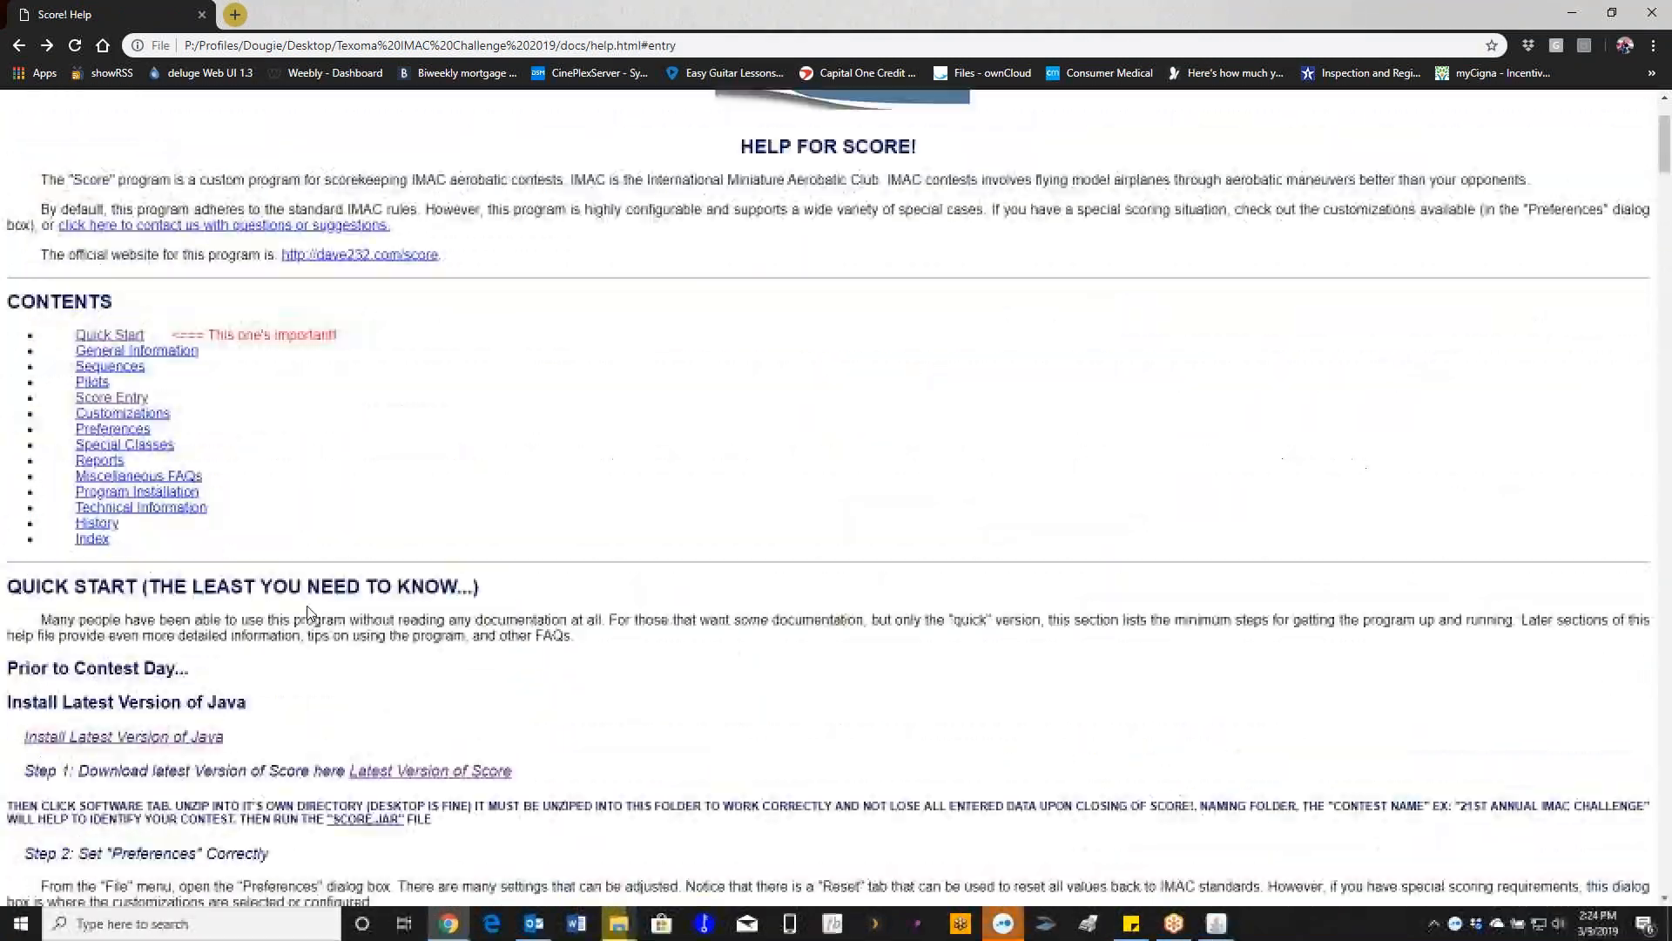
# - Close the browser help, then reopen Help - Full Text from Score! twice, closing it each time
pyautogui.click(1653, 14)
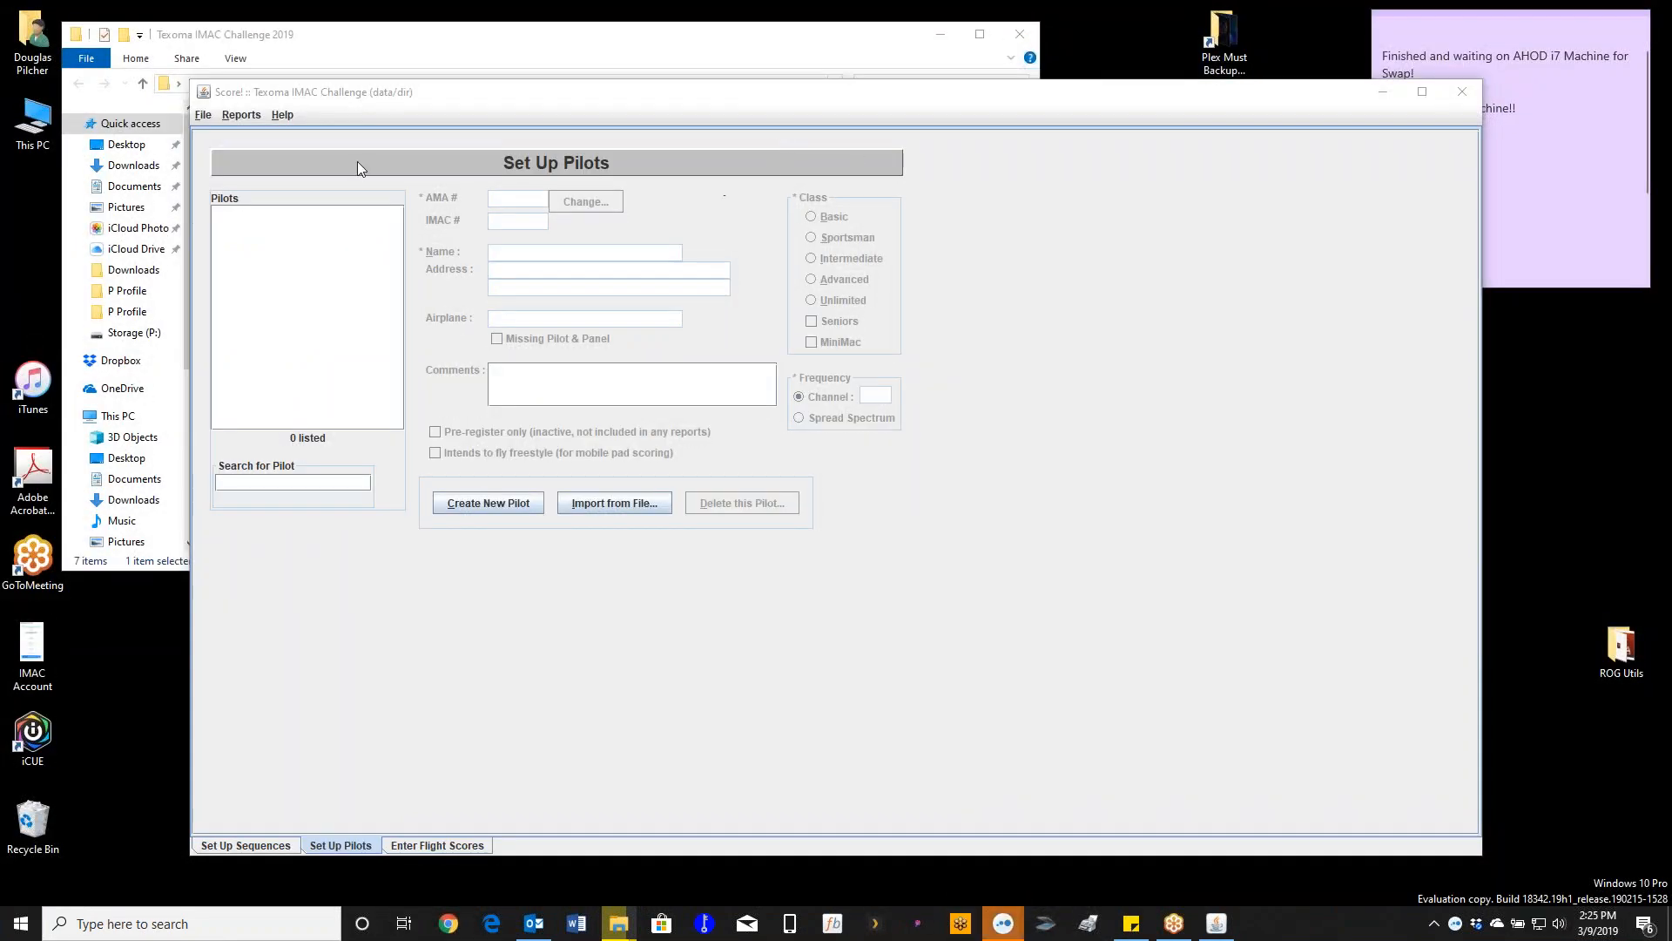
pyautogui.click(288, 114)
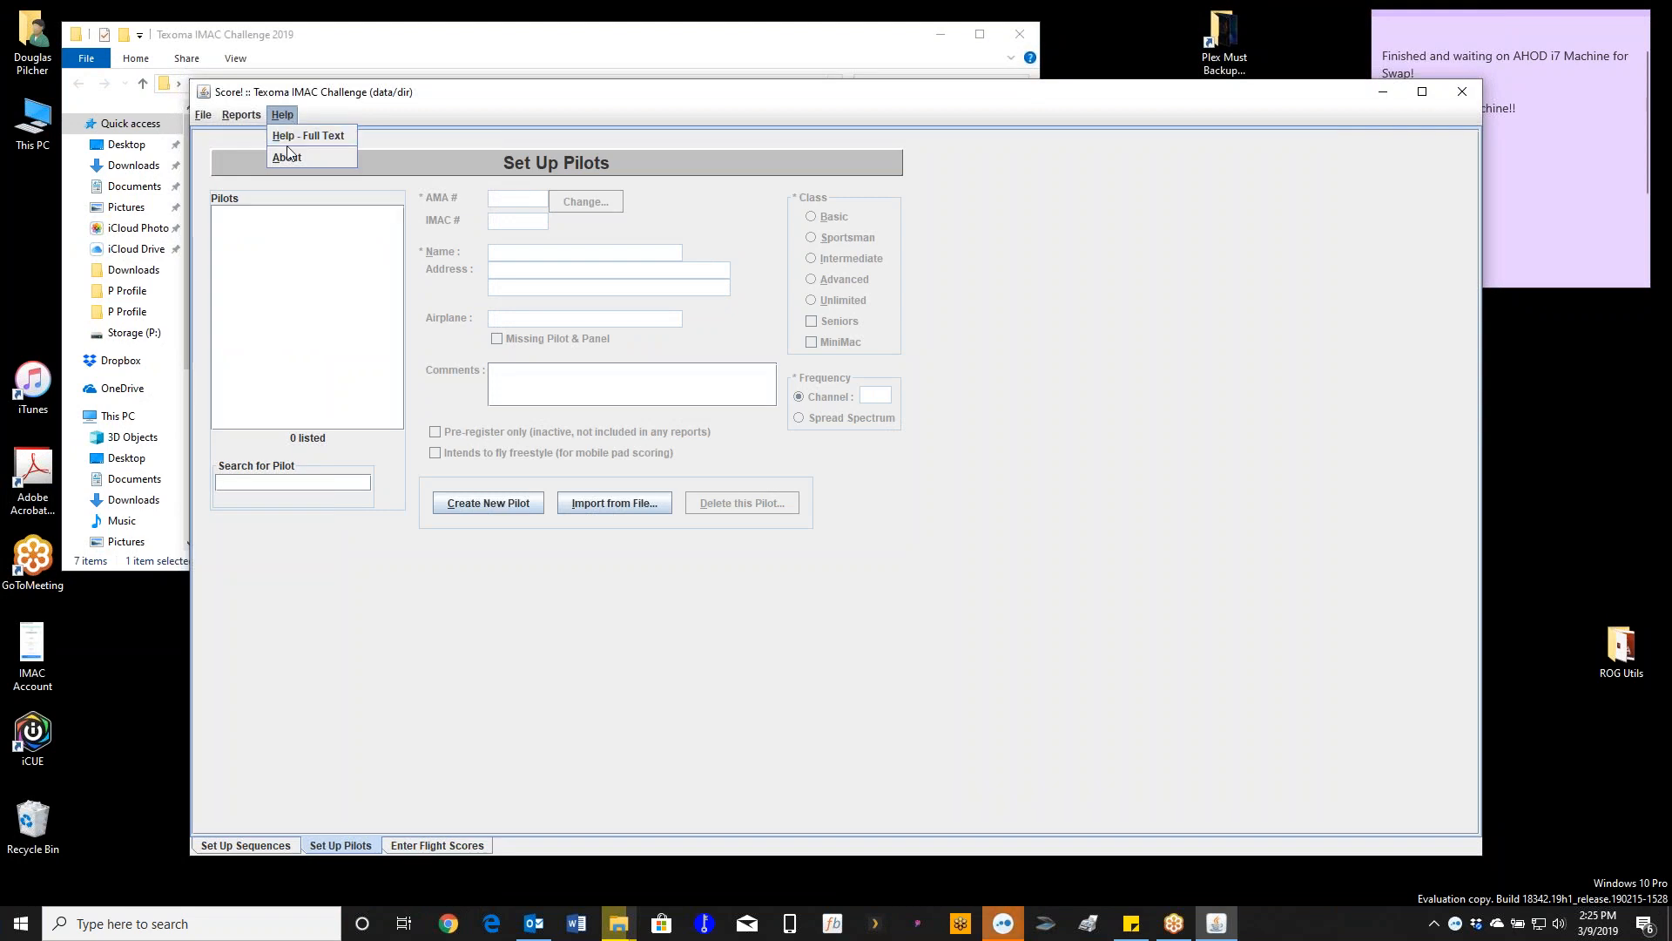
pyautogui.click(305, 134)
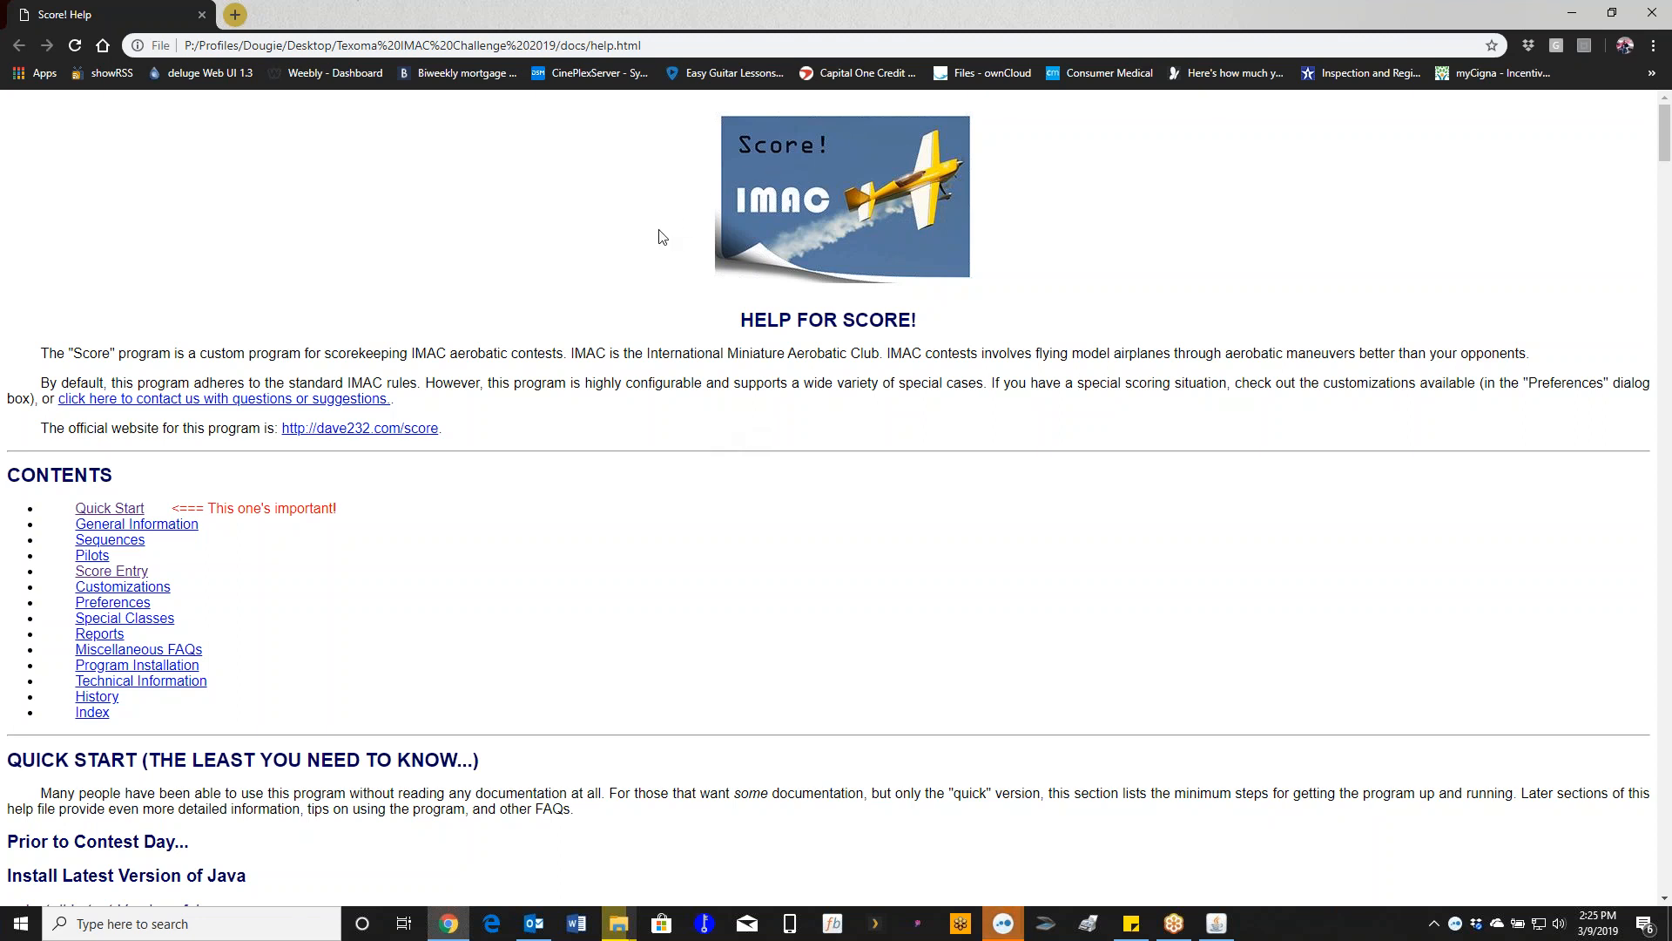
pyautogui.click(1652, 14)
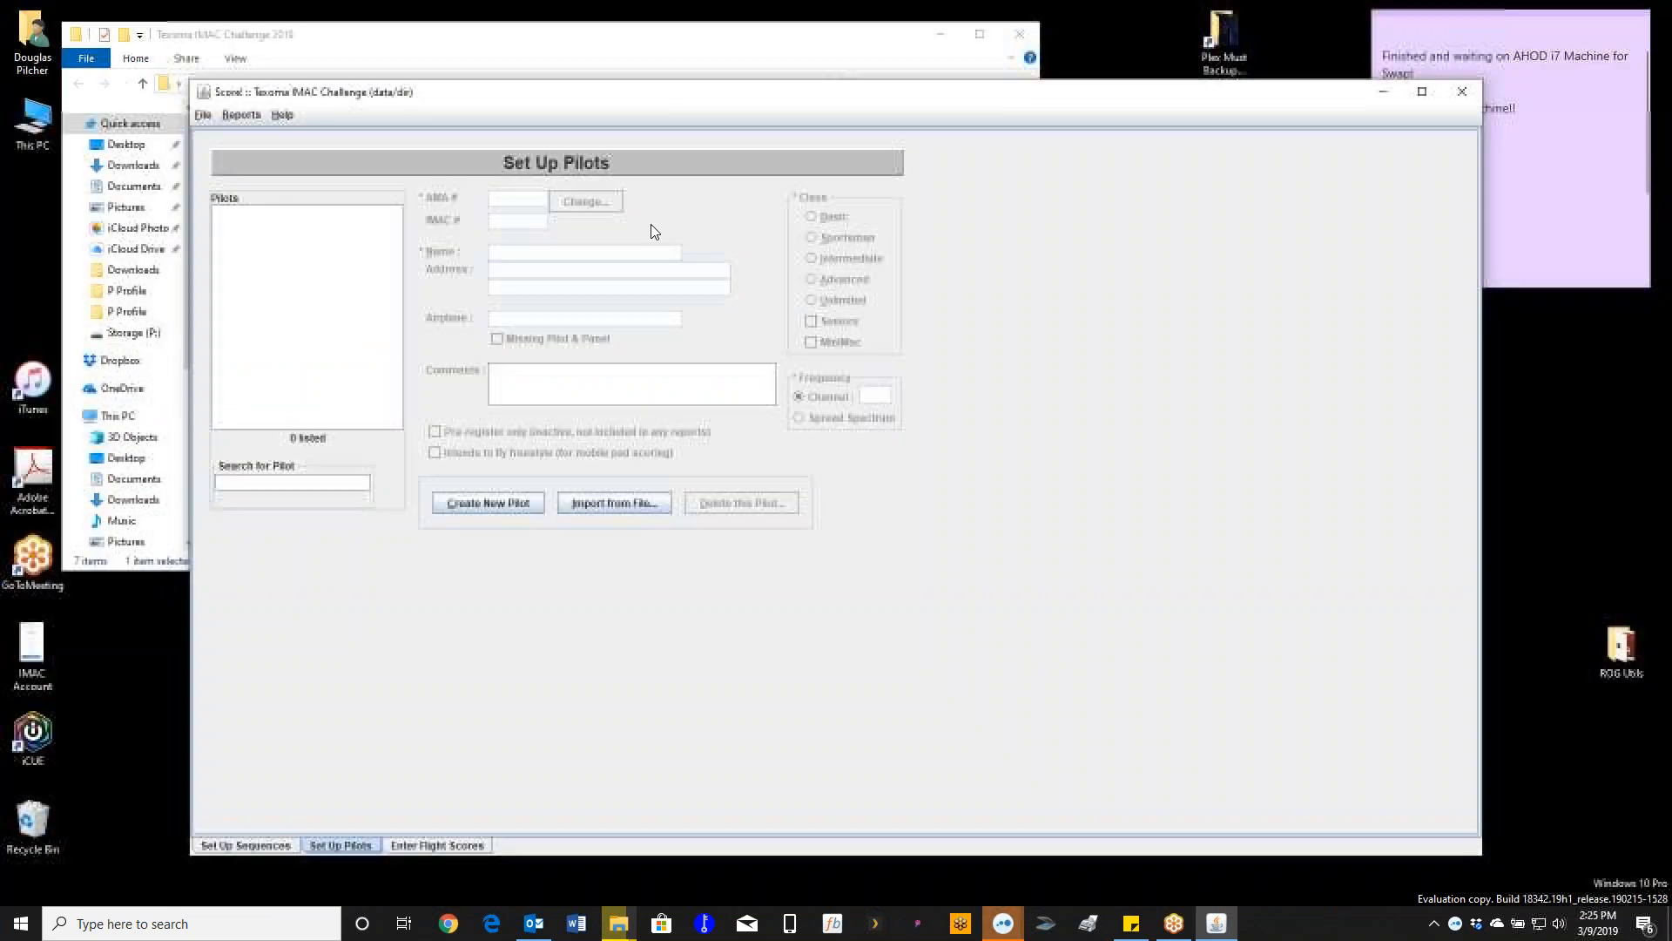
pyautogui.click(288, 115)
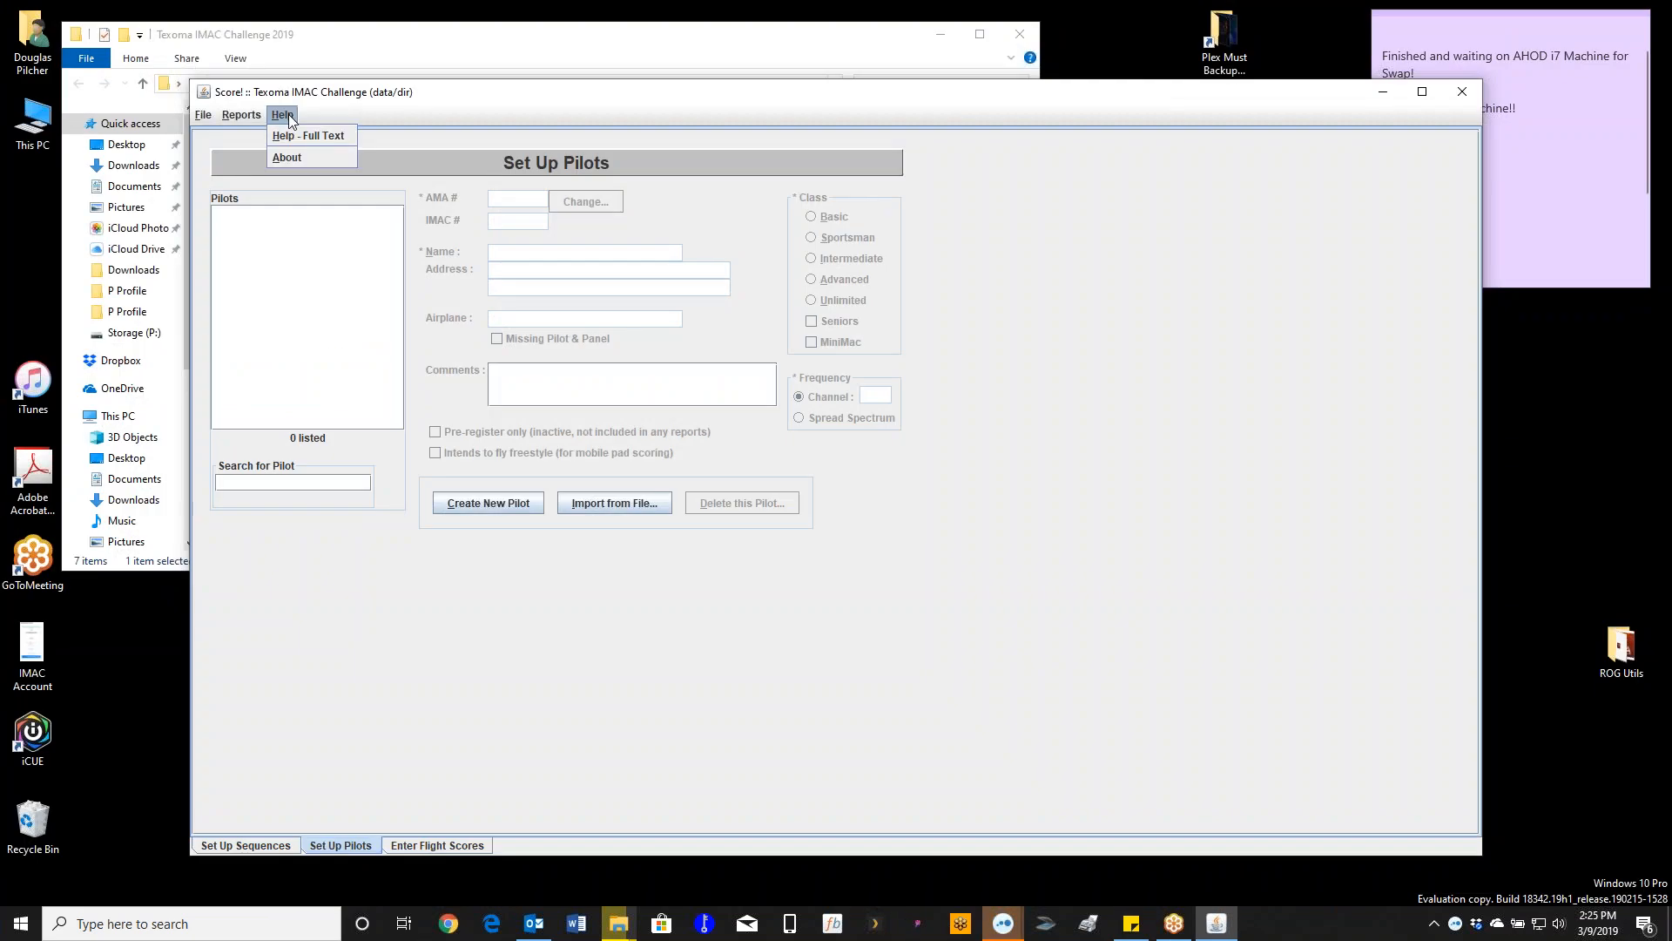
pyautogui.click(277, 137)
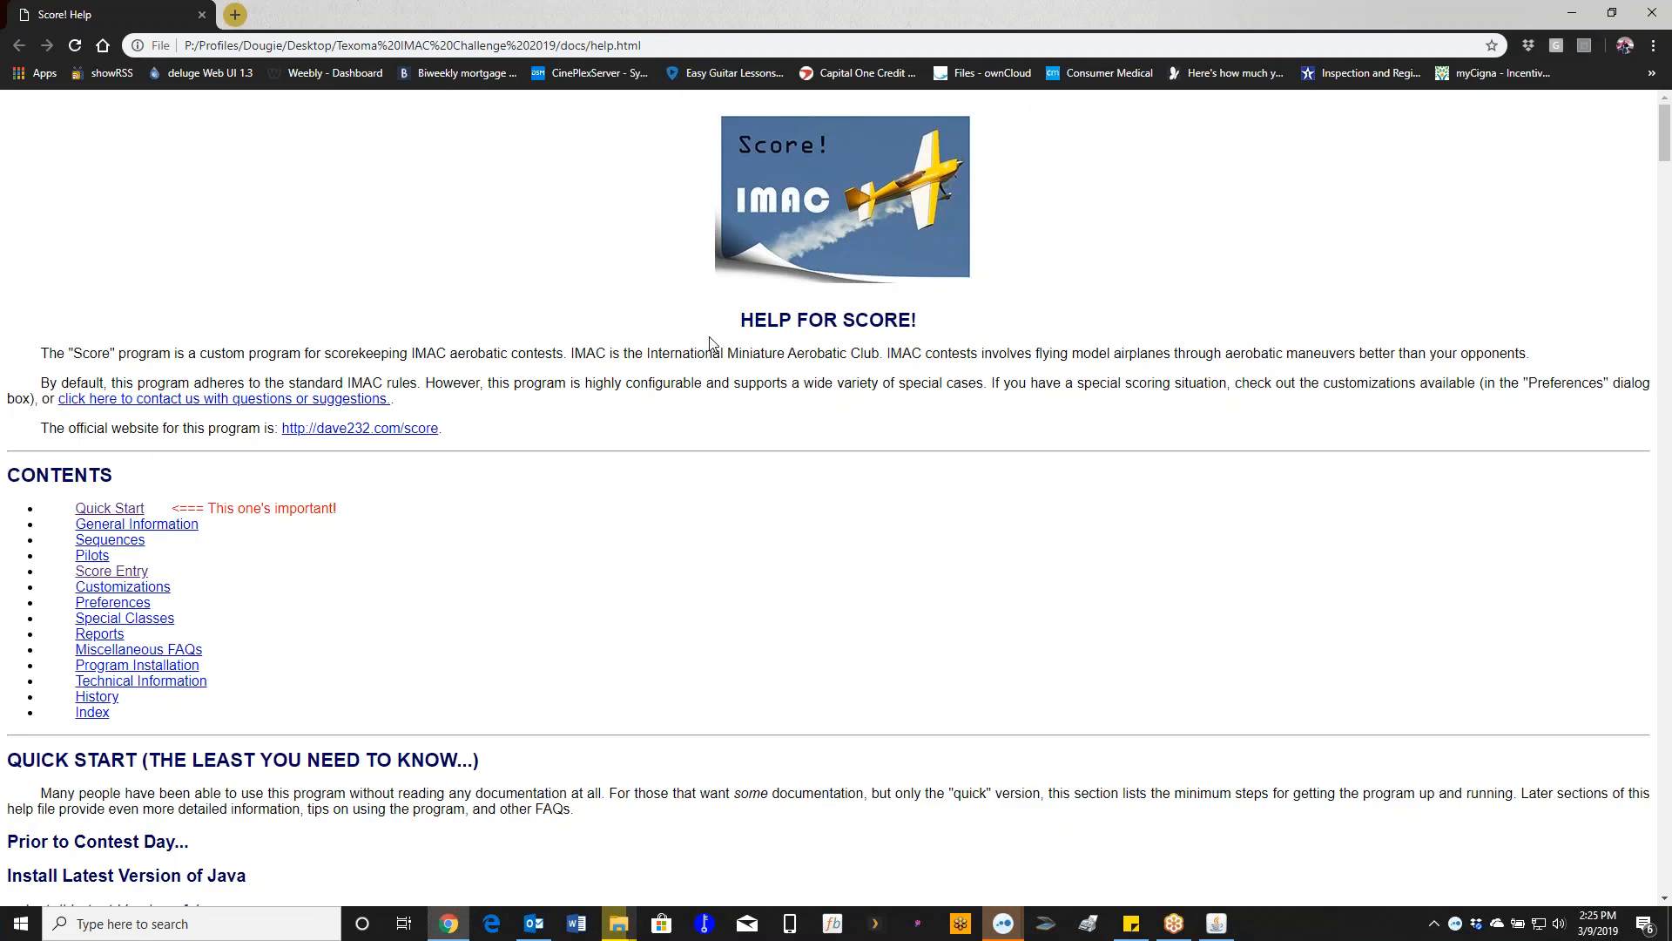
pyautogui.click(1652, 13)
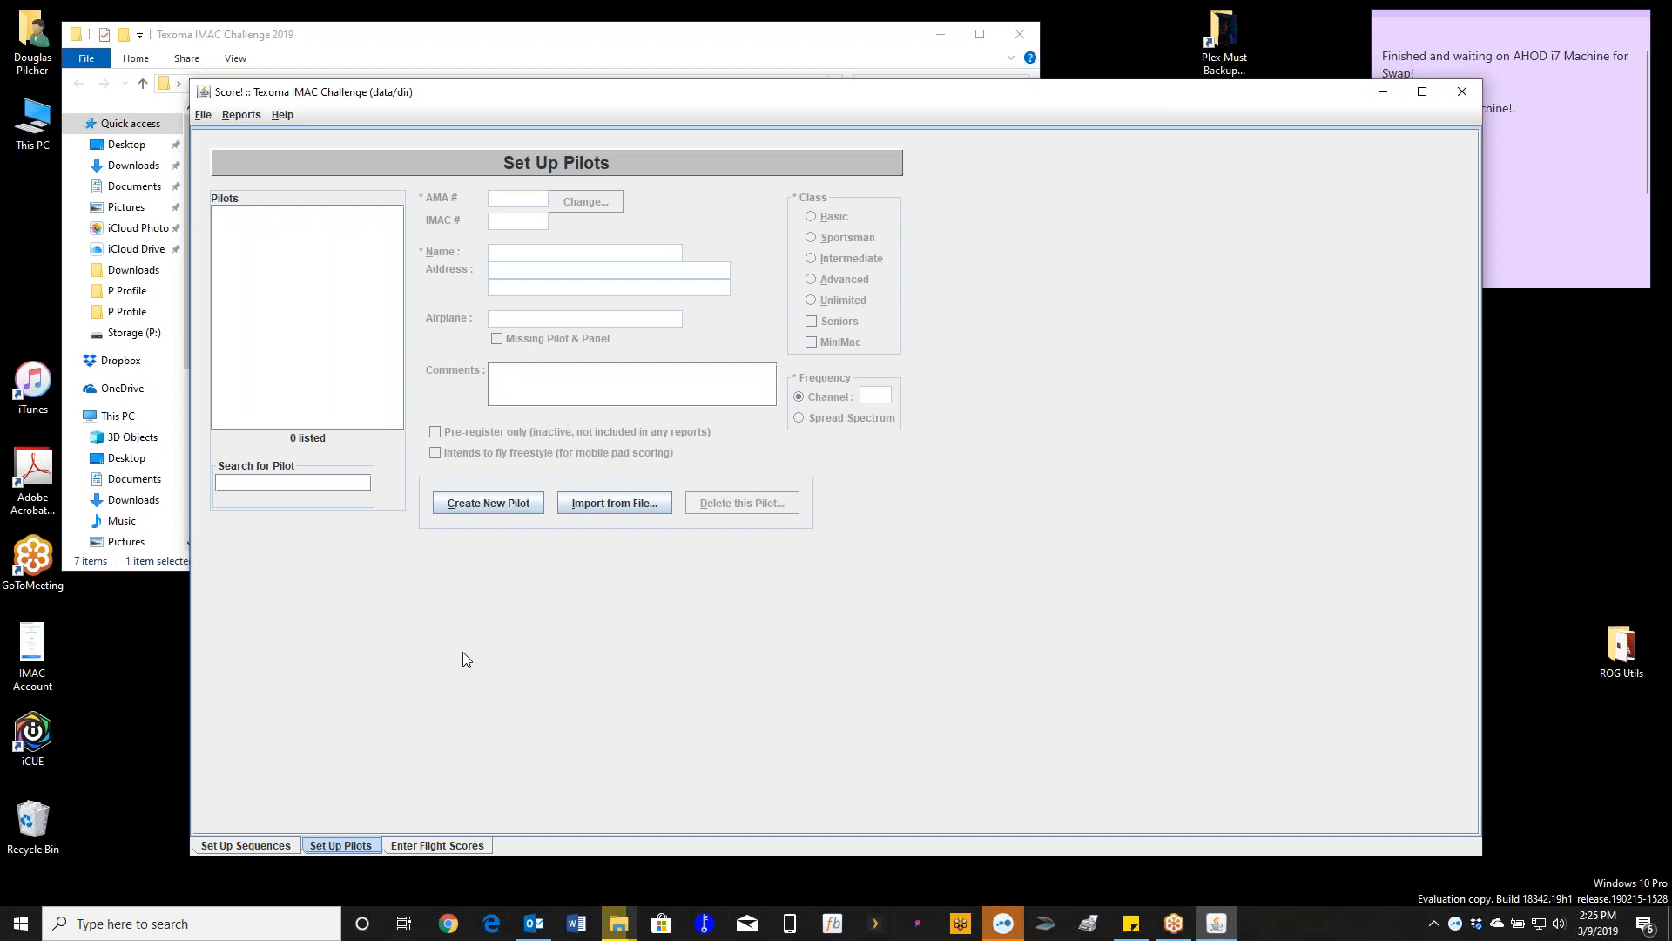
# - Close Score! and move the Texoma IMAC Challenge 2019 folder window
pyautogui.click(1462, 91)
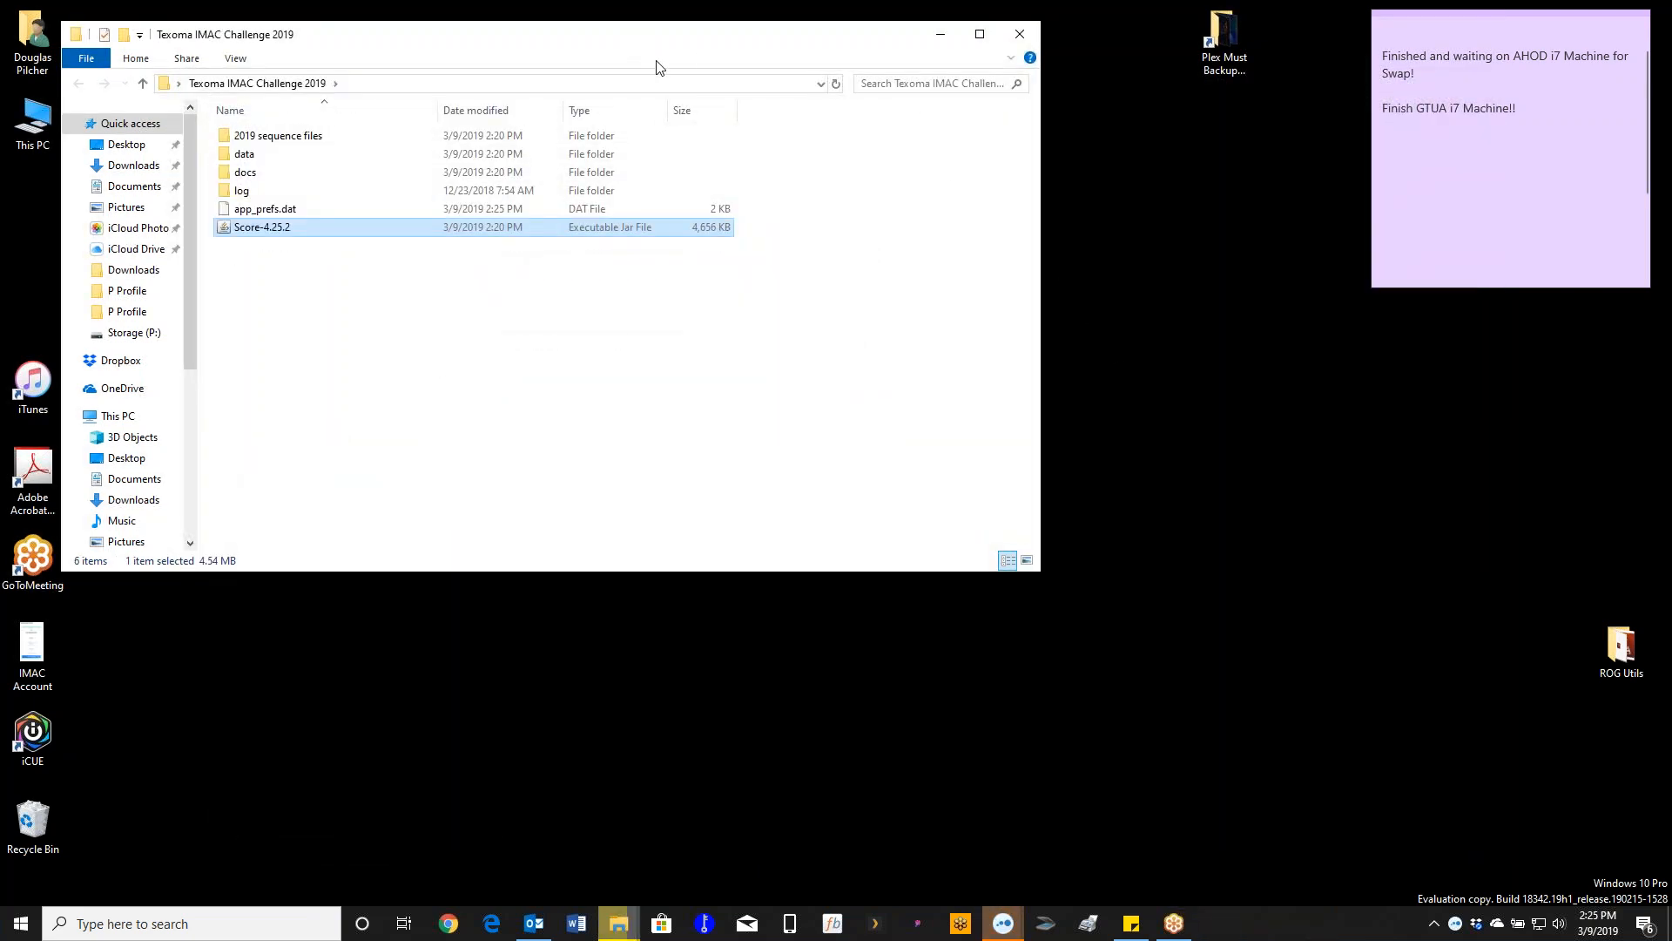
pyautogui.moveTo(644, 42); pyautogui.dragTo(834, 193)
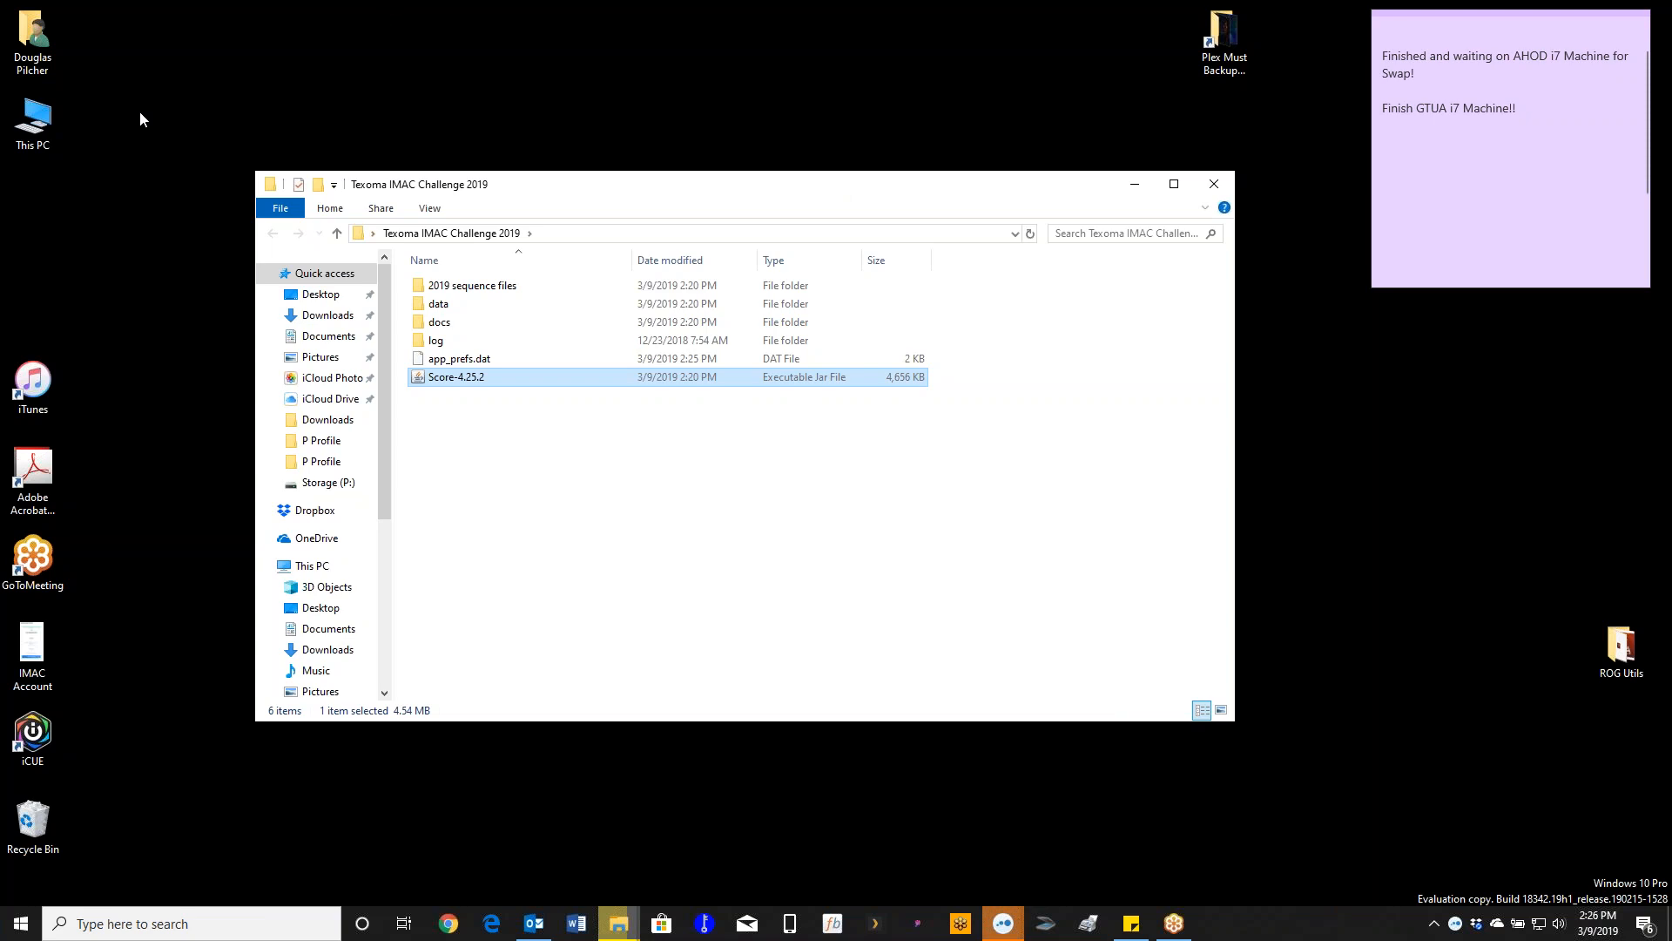
# - Open the Score 4.25.2 Clean Zipped archive in the user's Downloads folder
pyautogui.click(49, 70)
pyautogui.doubleClick(49, 69)
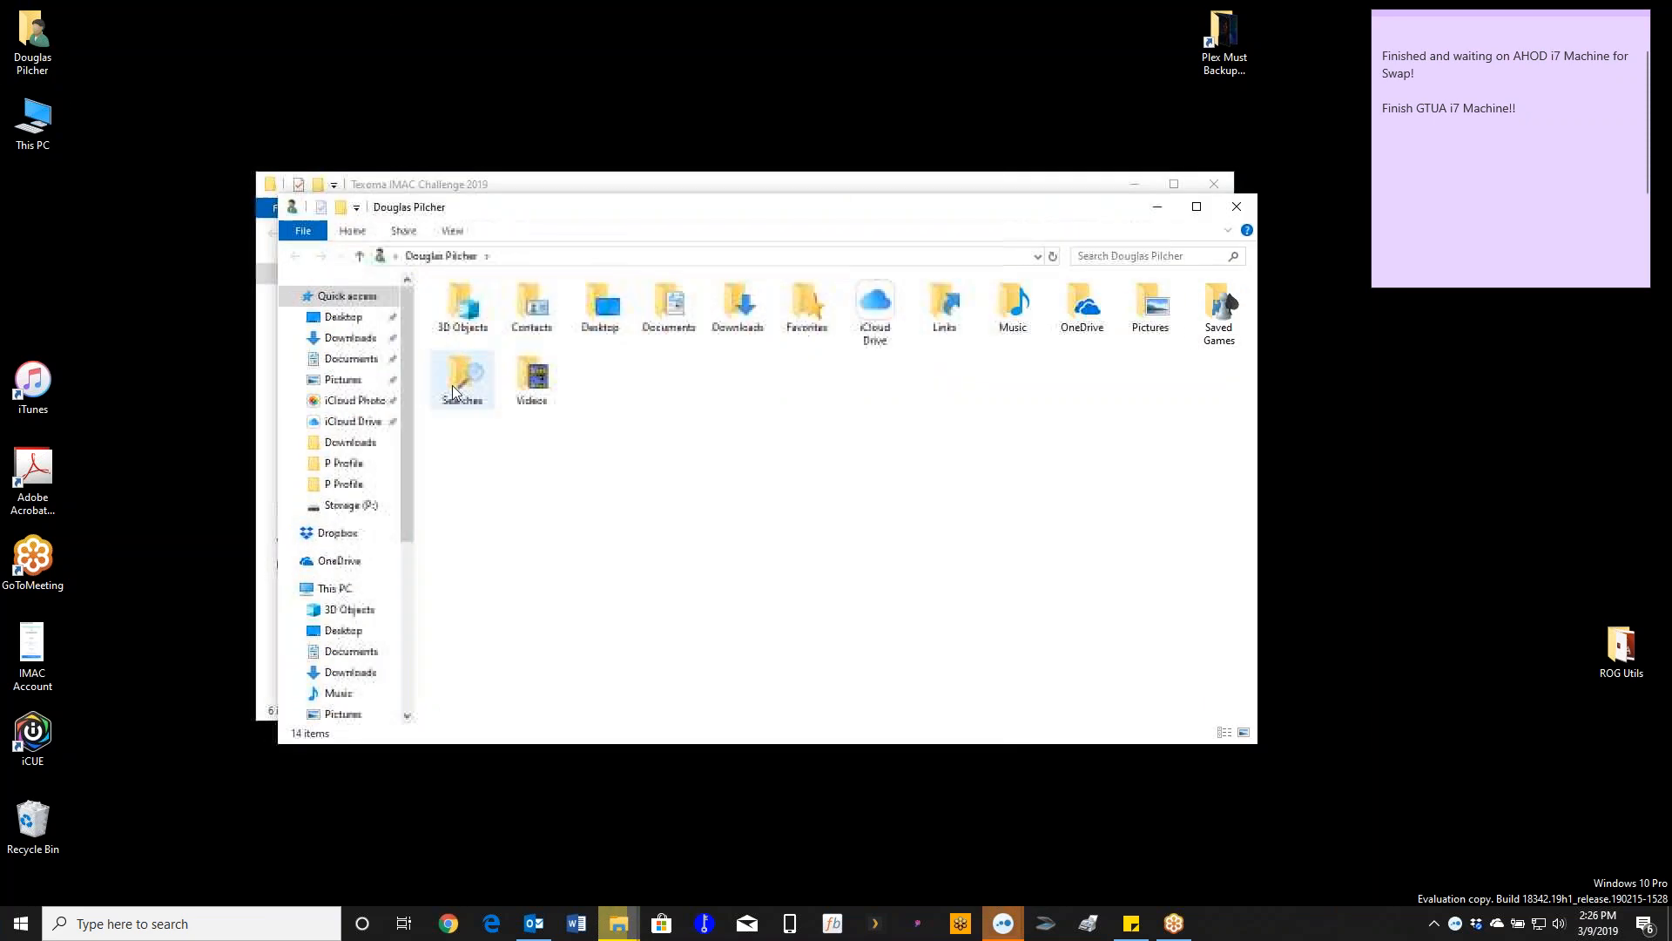
pyautogui.doubleClick(728, 329)
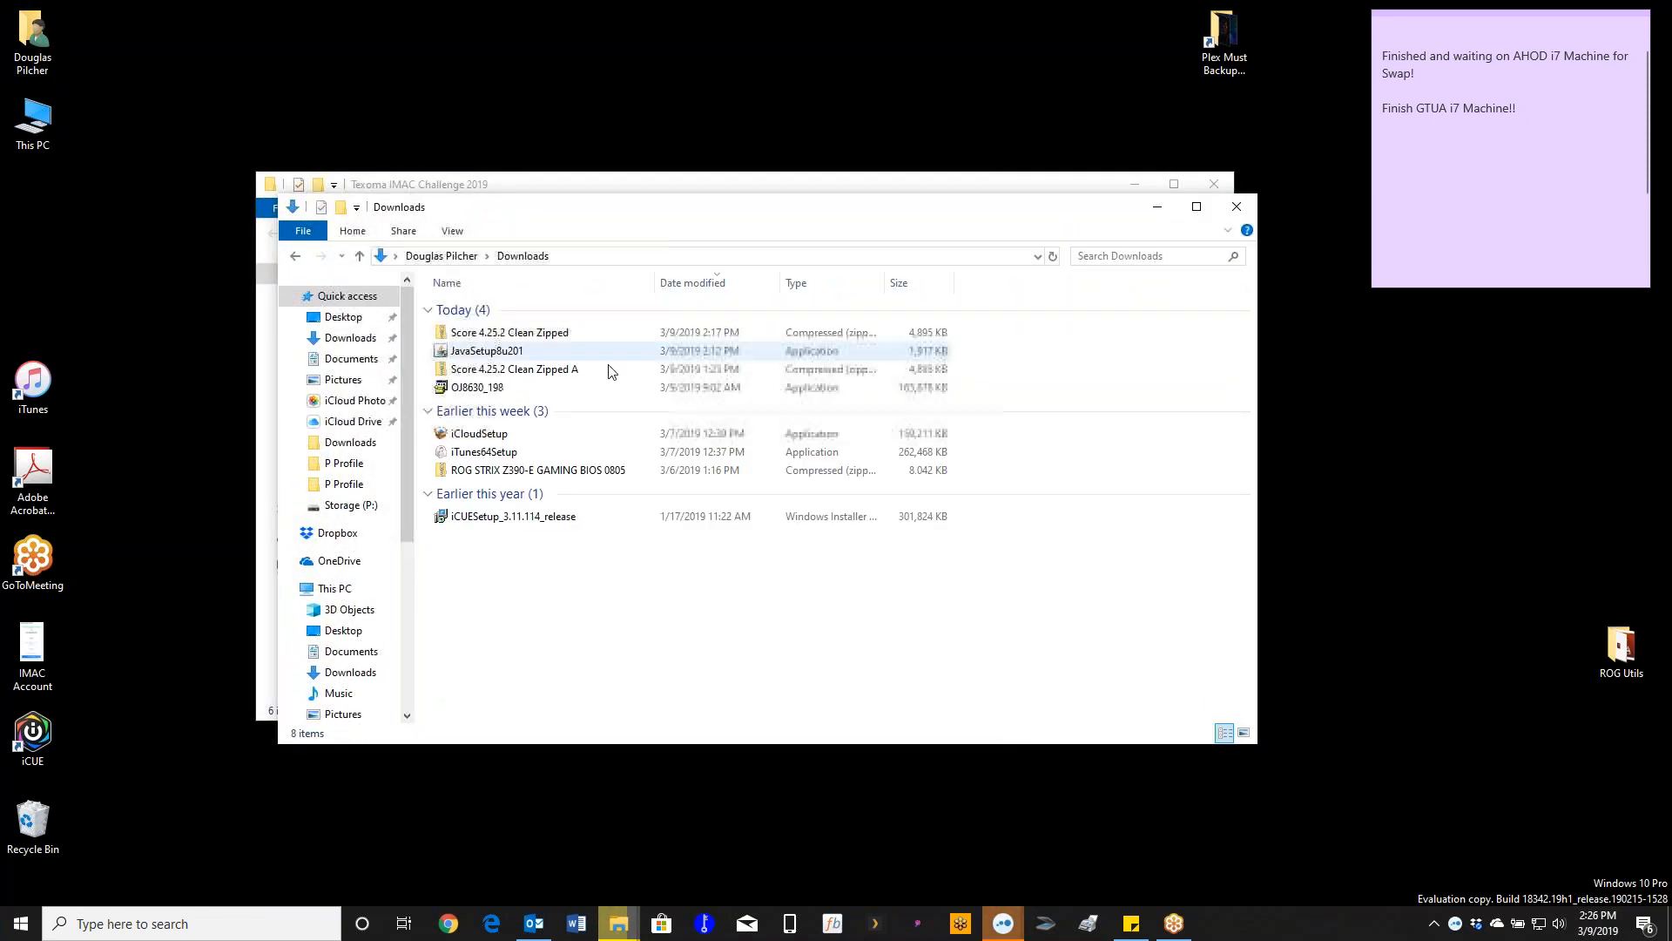
pyautogui.doubleClick(468, 334)
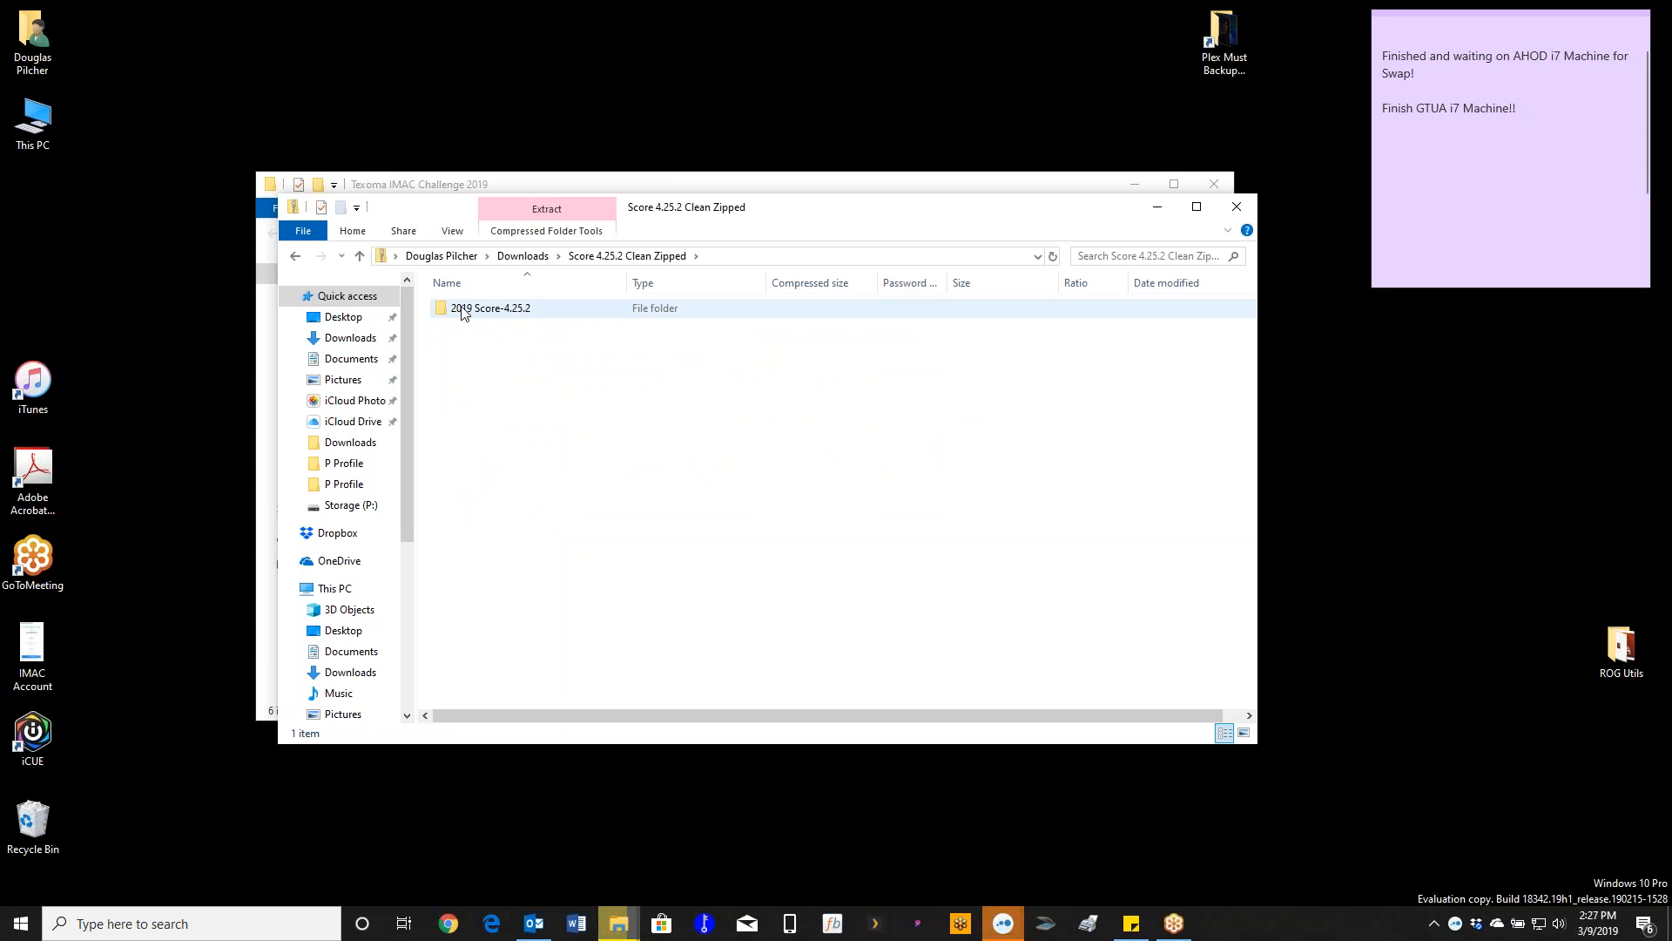
# - Copy the 2019 Score-4.25.2 folder onto the desktop and close the archive window
pyautogui.moveTo(461, 312); pyautogui.dragTo(547, 117)
pyautogui.click(588, 131)
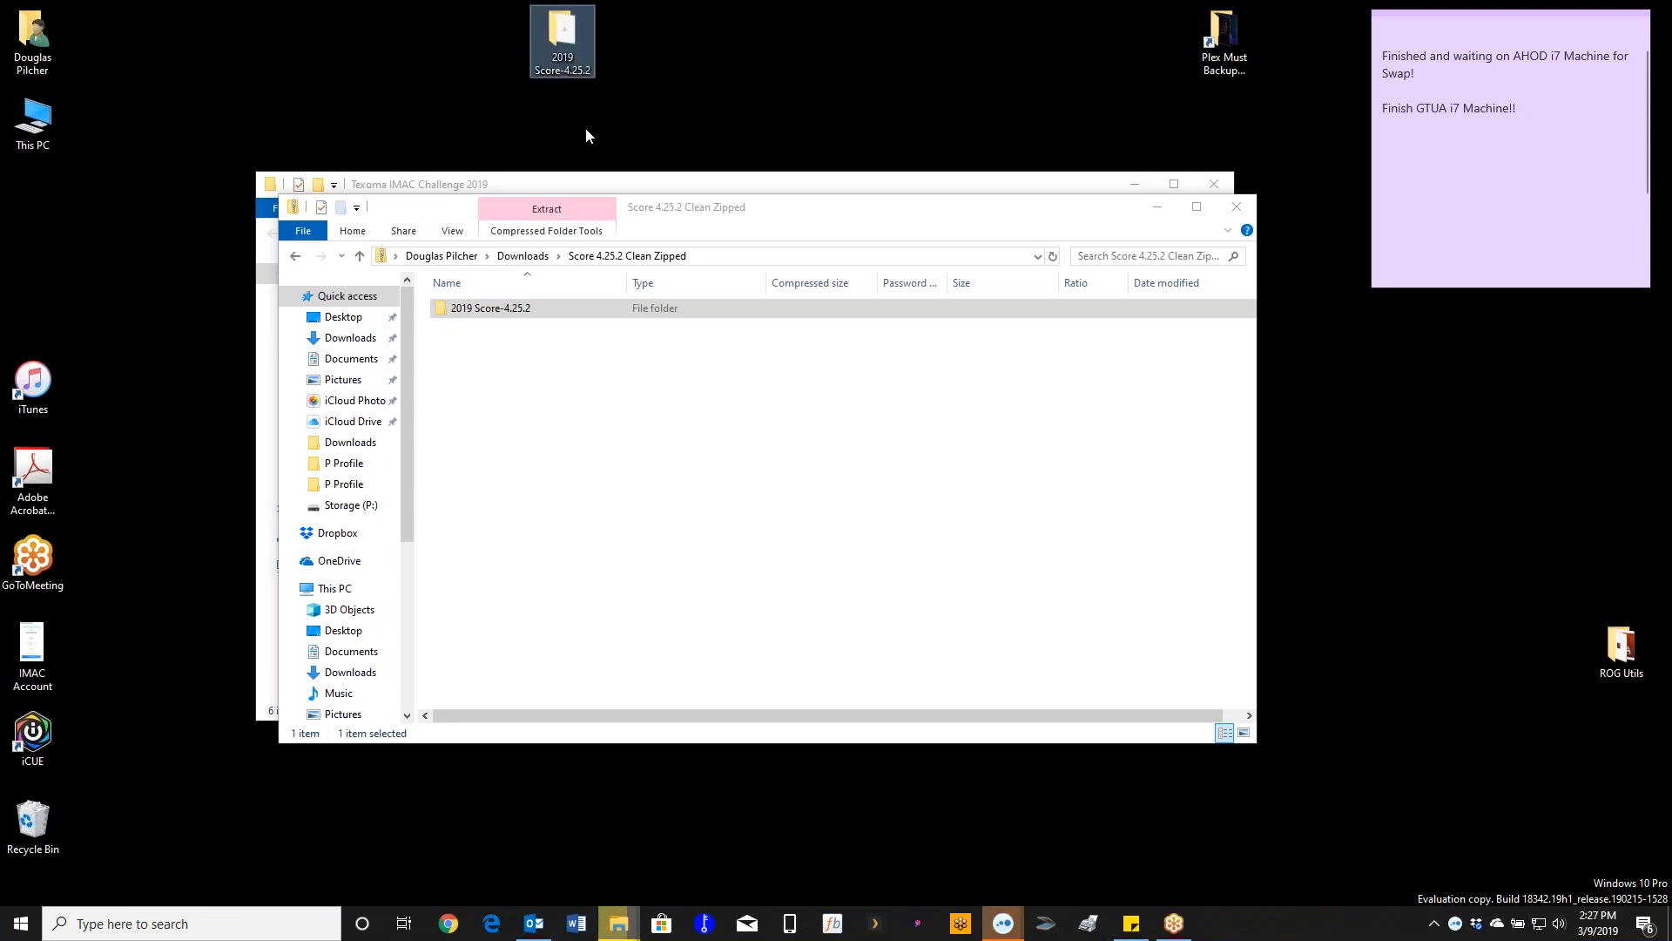
pyautogui.moveTo(576, 44); pyautogui.dragTo(588, 110)
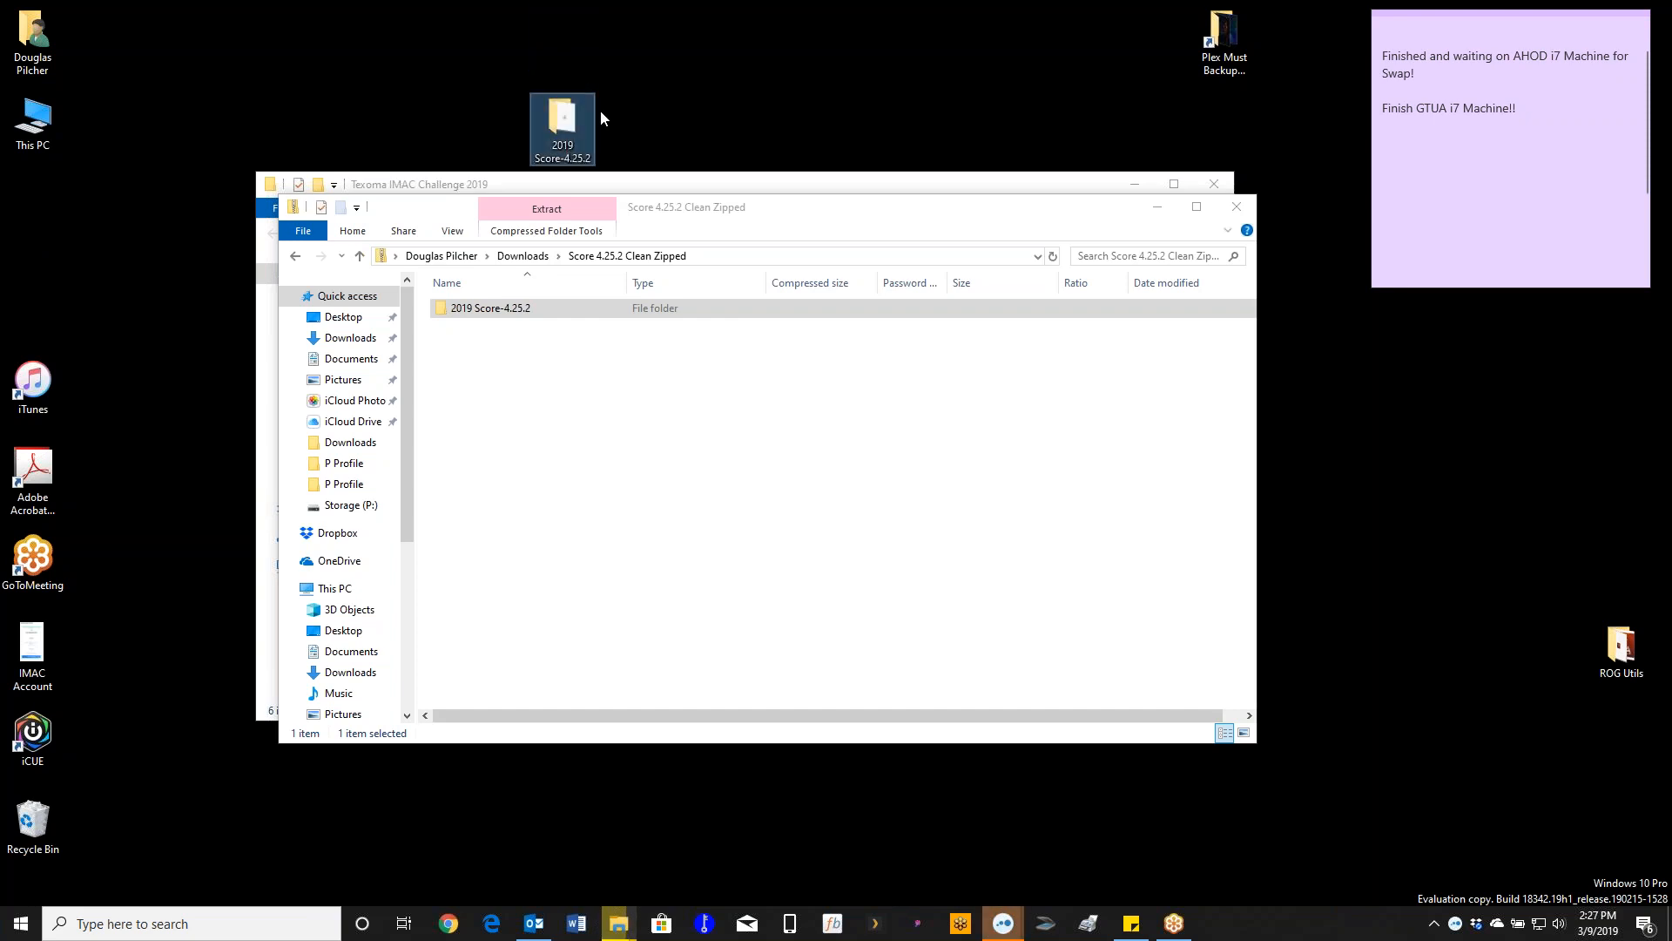
pyautogui.click(1242, 211)
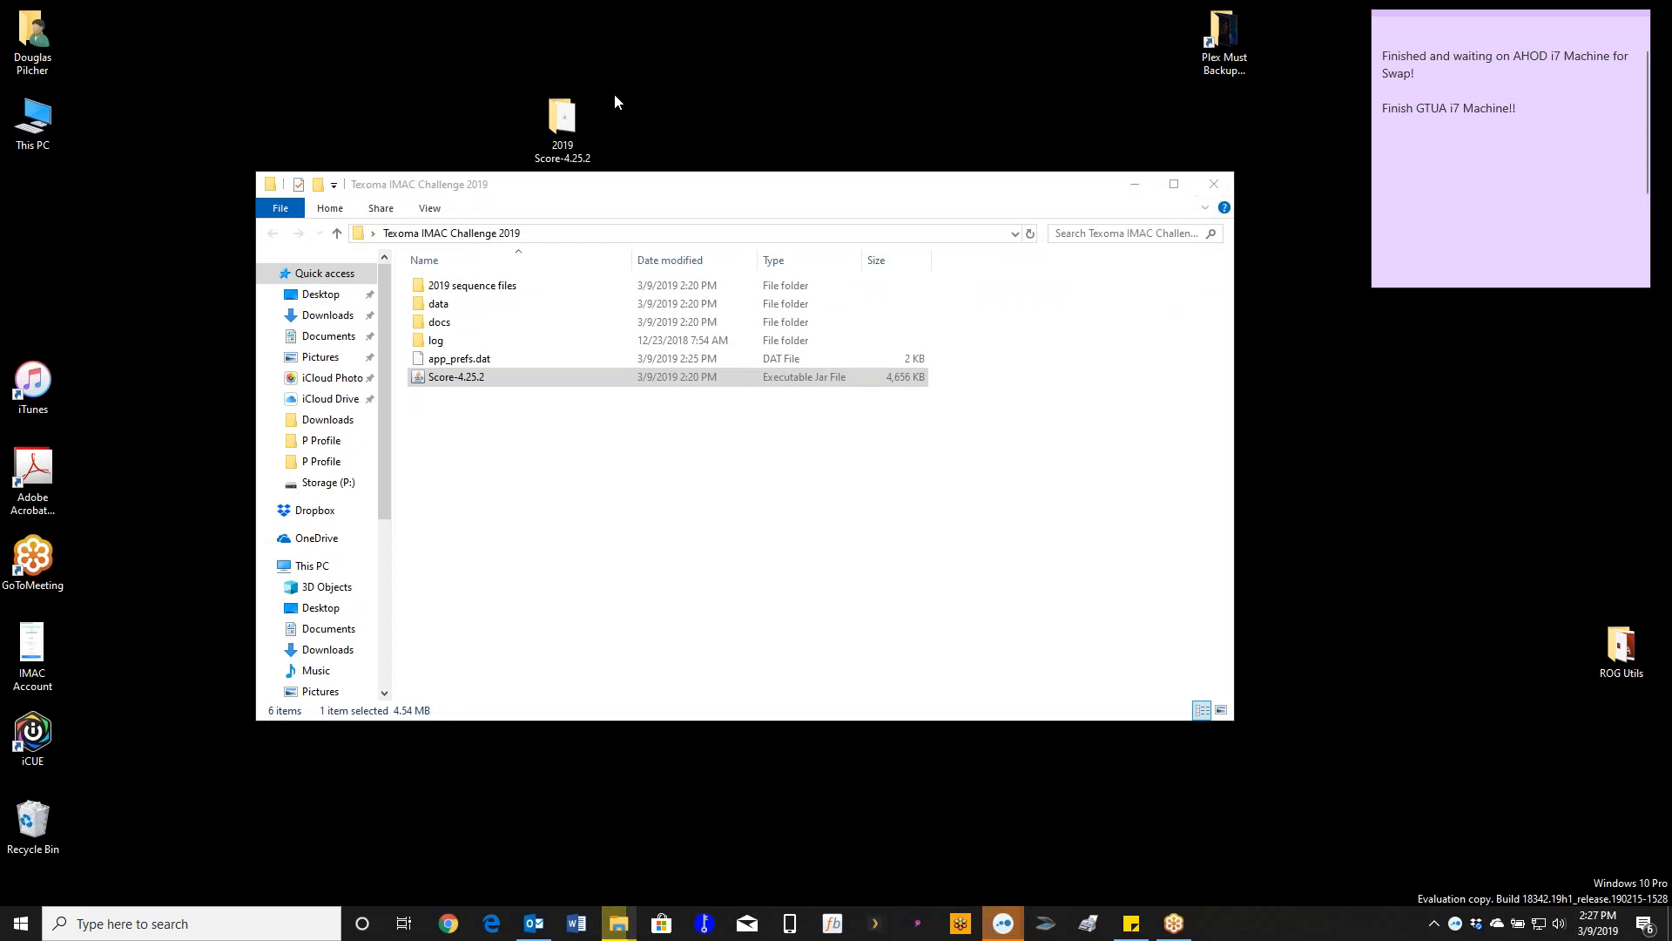
pyautogui.click(570, 123)
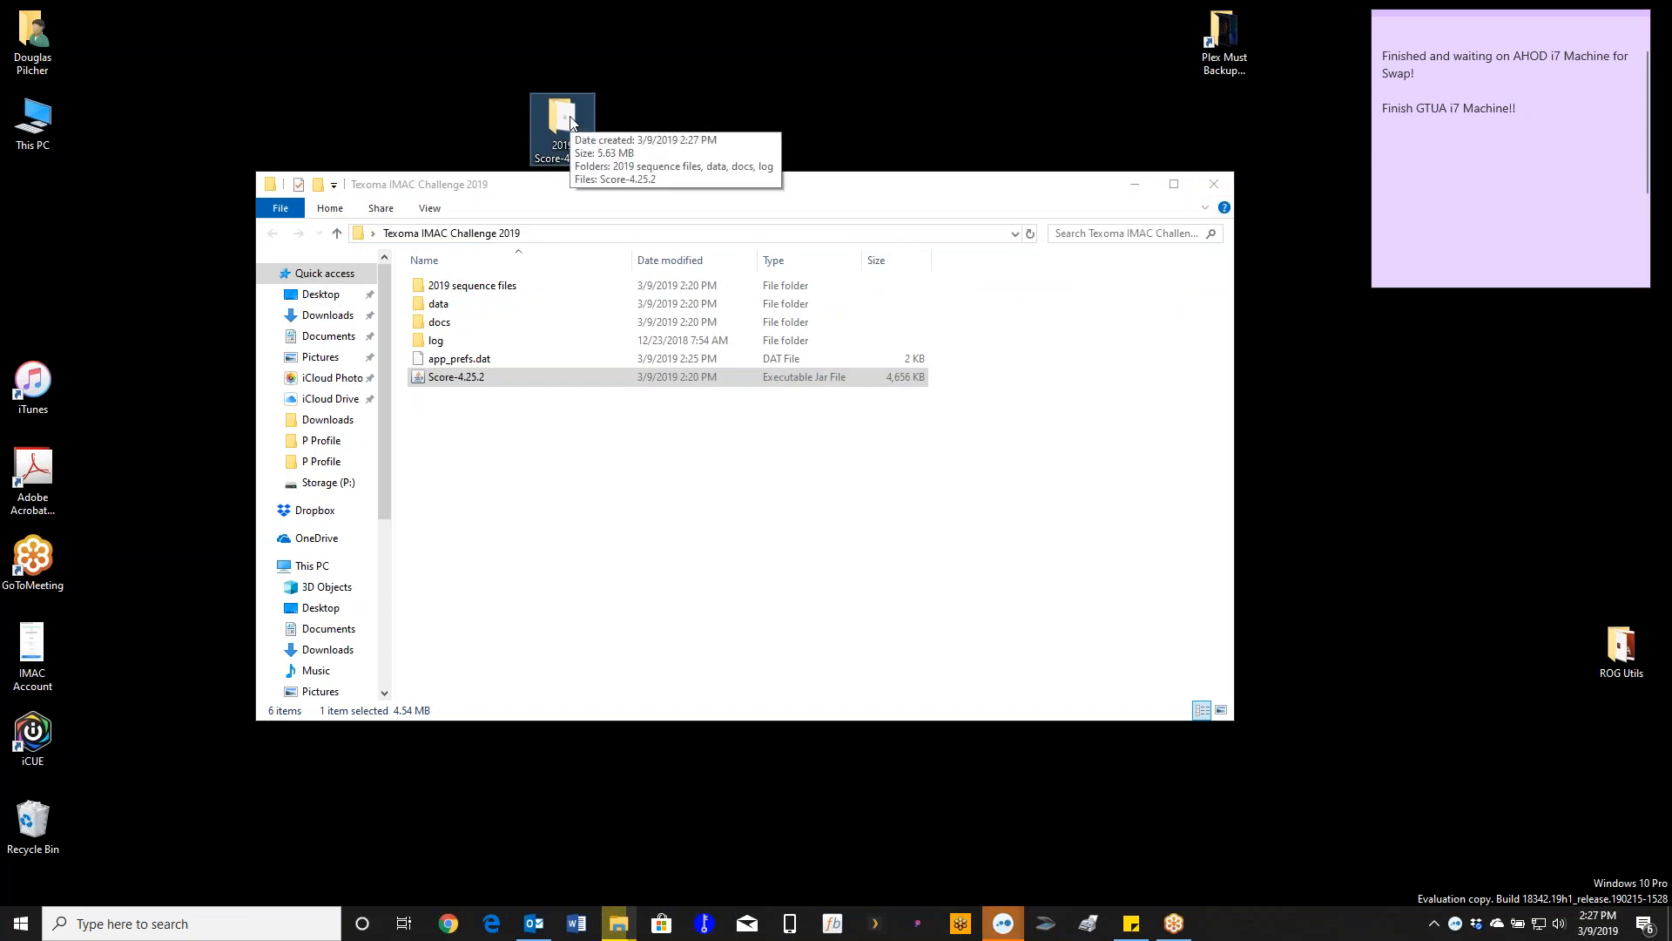
# - Delete the desktop copy of the 2019 Score-4.25.2 folder
pyautogui.press('Delete')
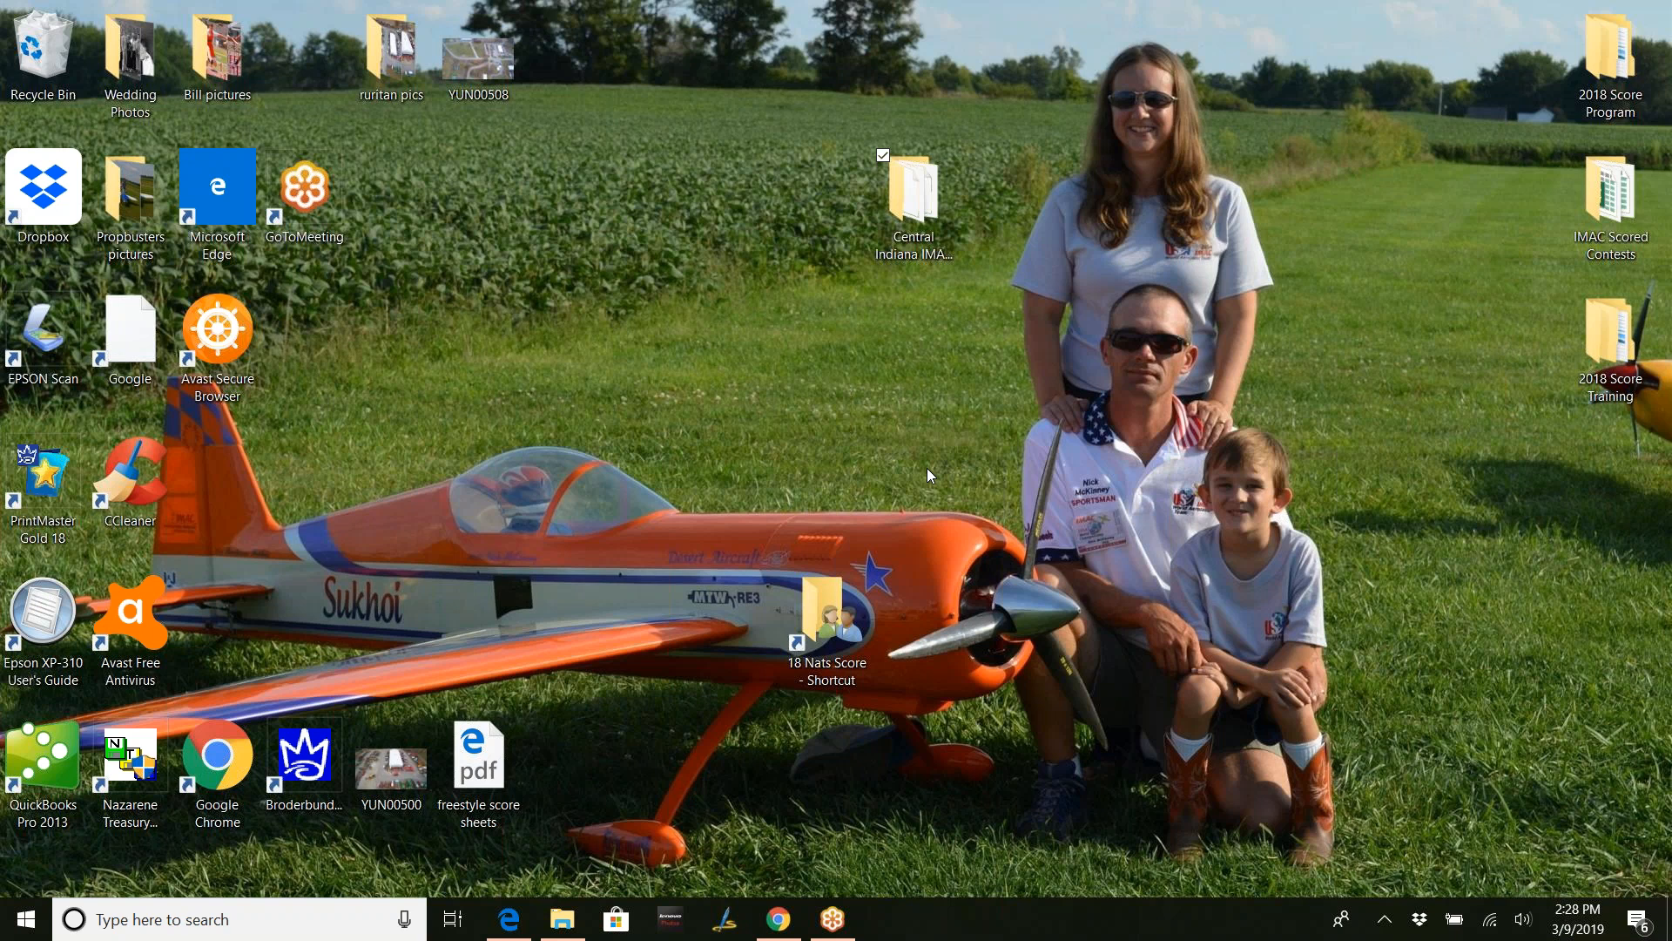
# - Open the Central Indiana IMAC Challenge 2019 folder and move its window to the upper left
pyautogui.moveTo(899, 178); pyautogui.dragTo(736, 130)
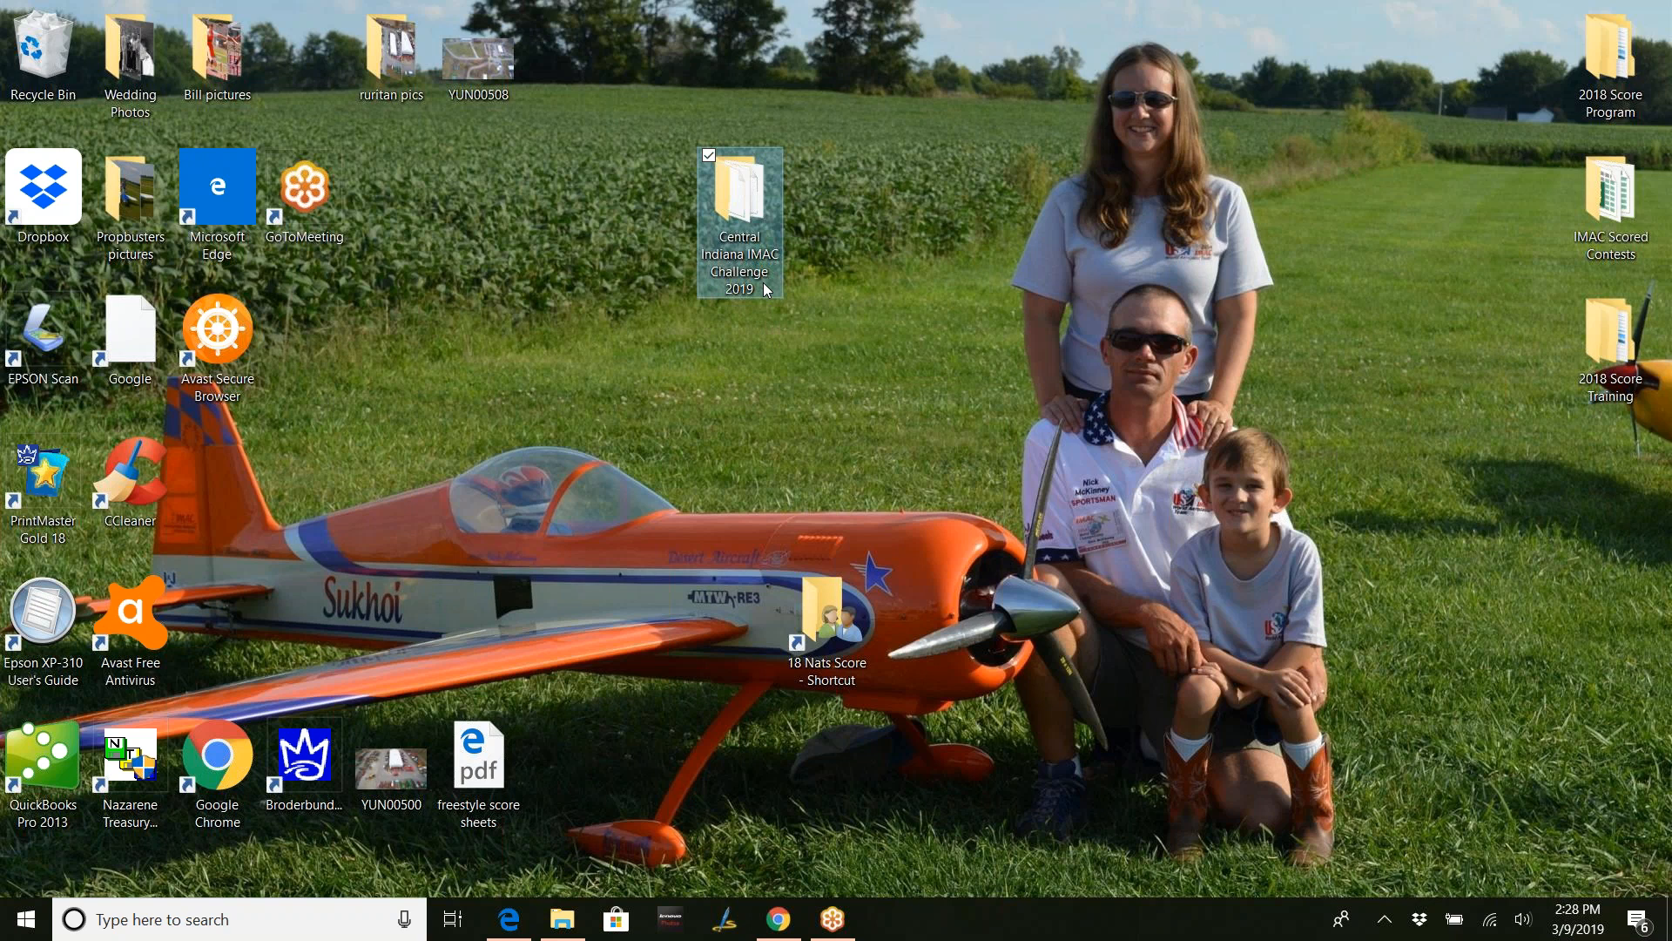
pyautogui.doubleClick(766, 289)
pyautogui.moveTo(979, 231); pyautogui.dragTo(683, 33)
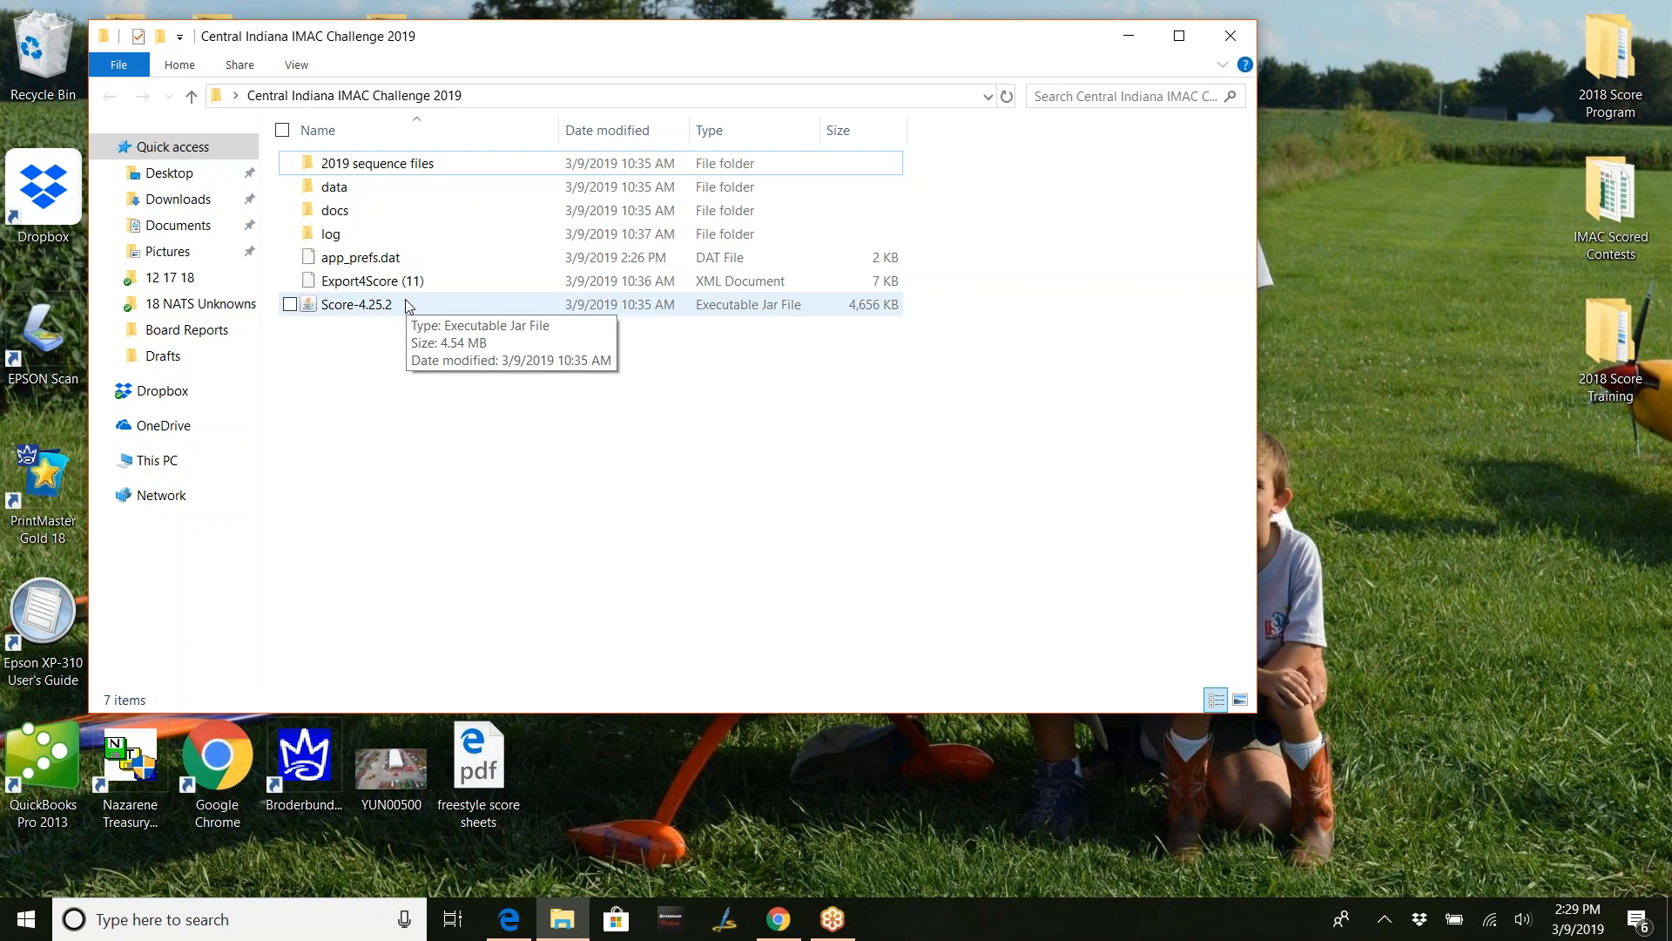
# - Launch Score-4.25.2 and open File > Preferences to view the contest's Basics settings
pyautogui.click(406, 303)
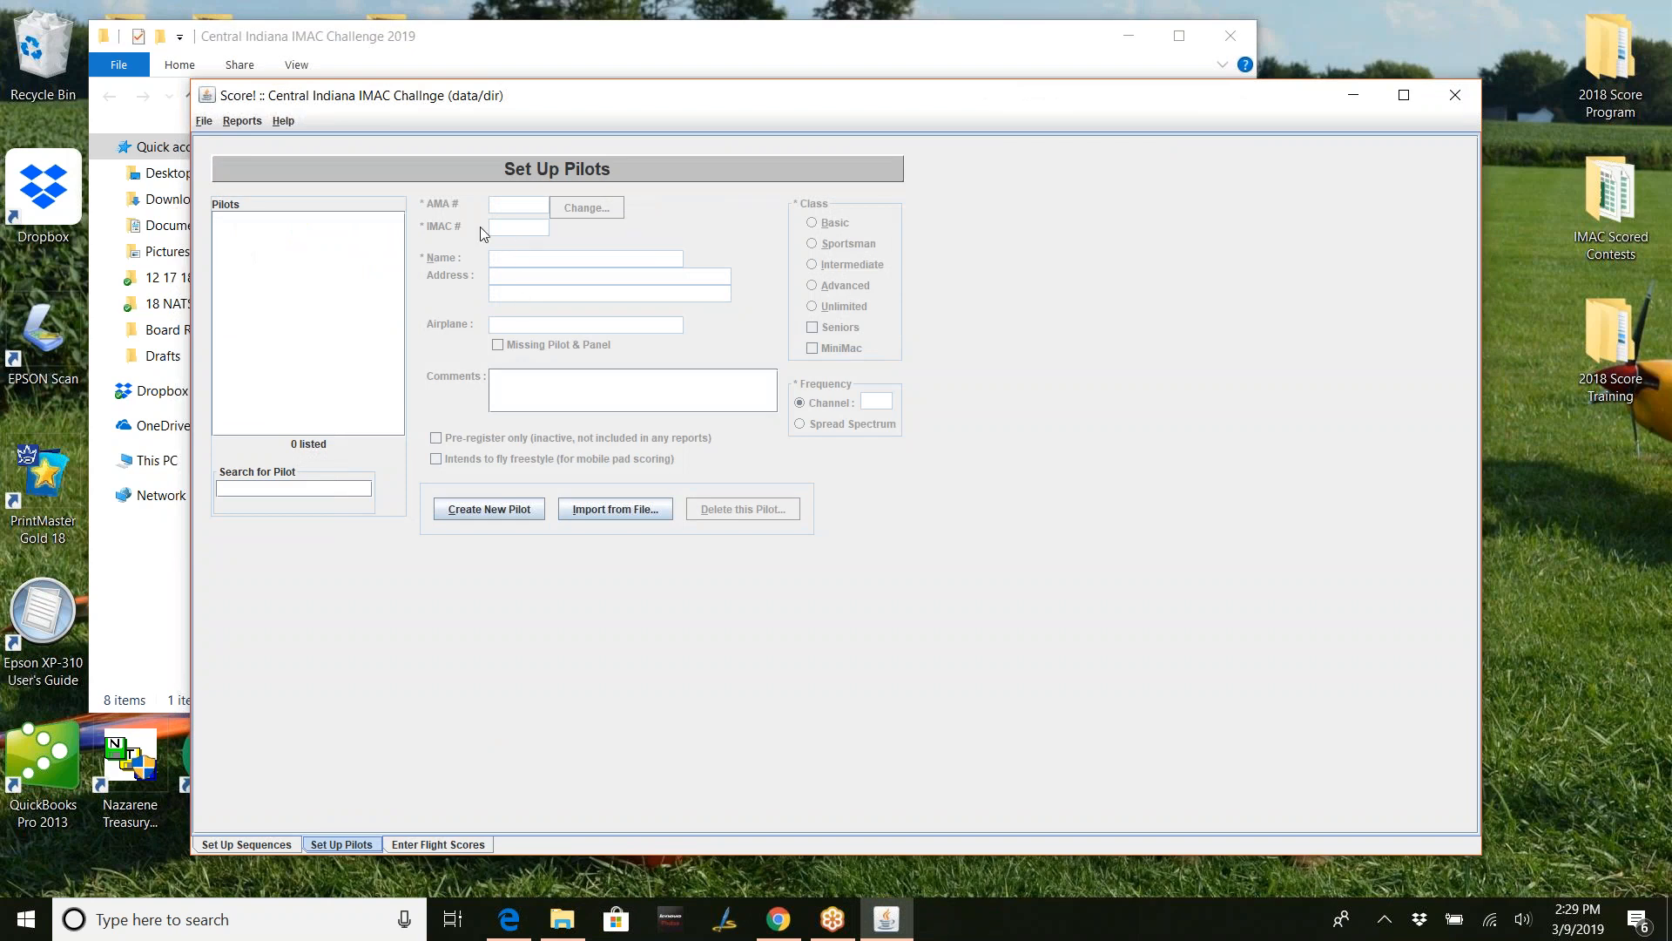
pyautogui.click(207, 123)
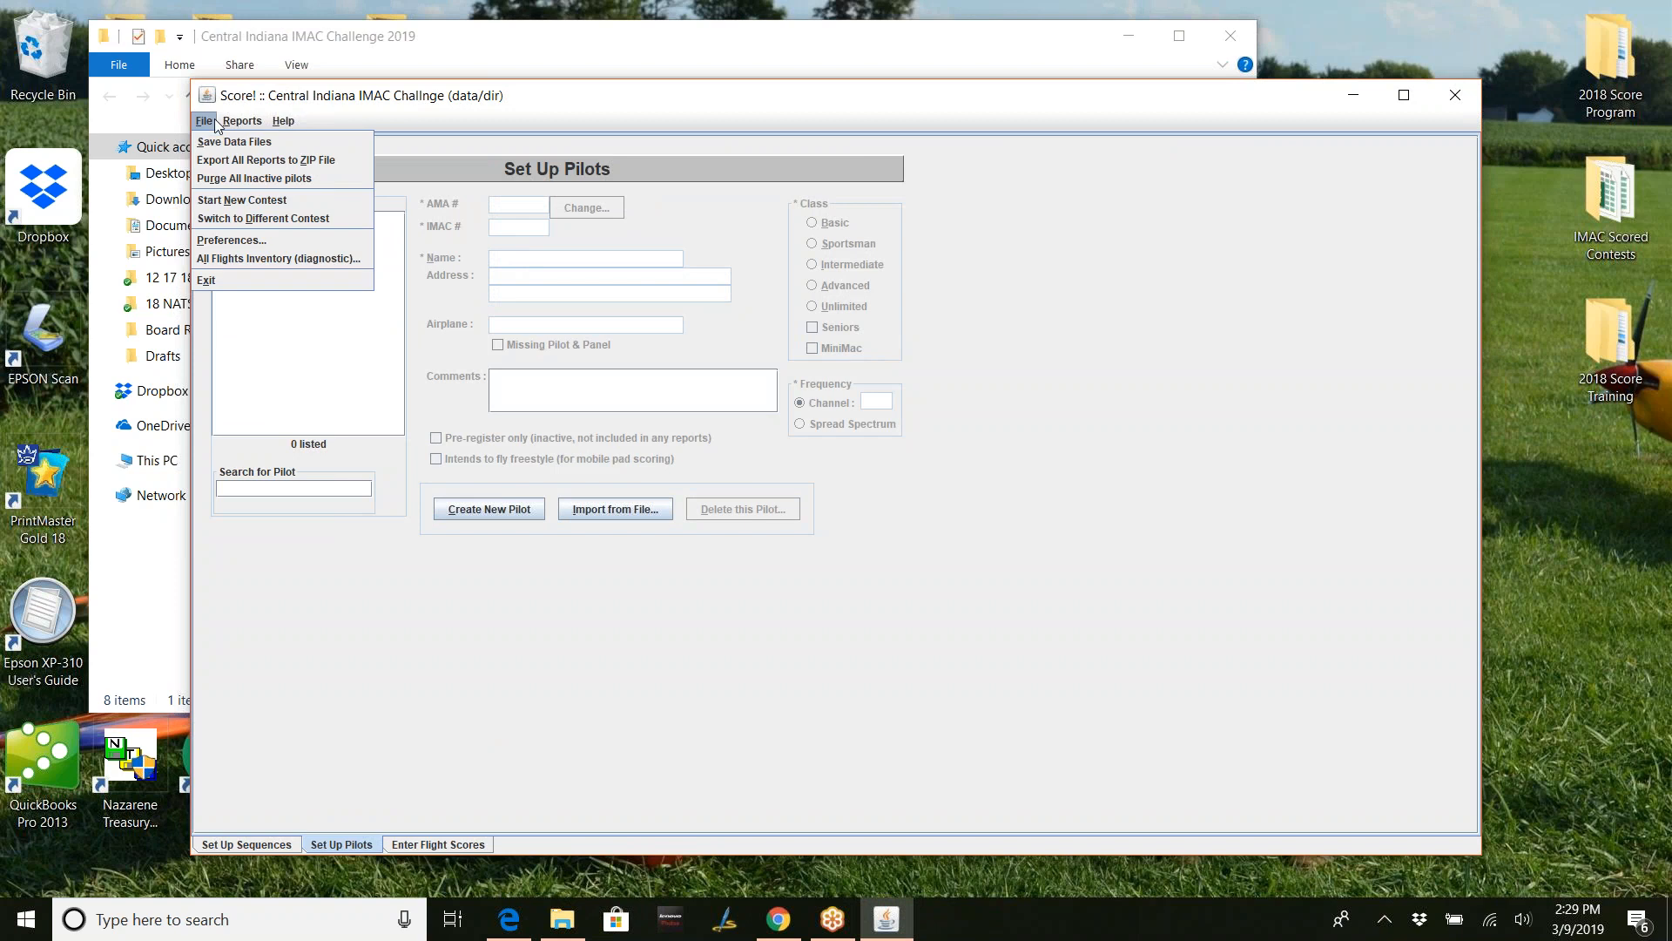
pyautogui.click(233, 239)
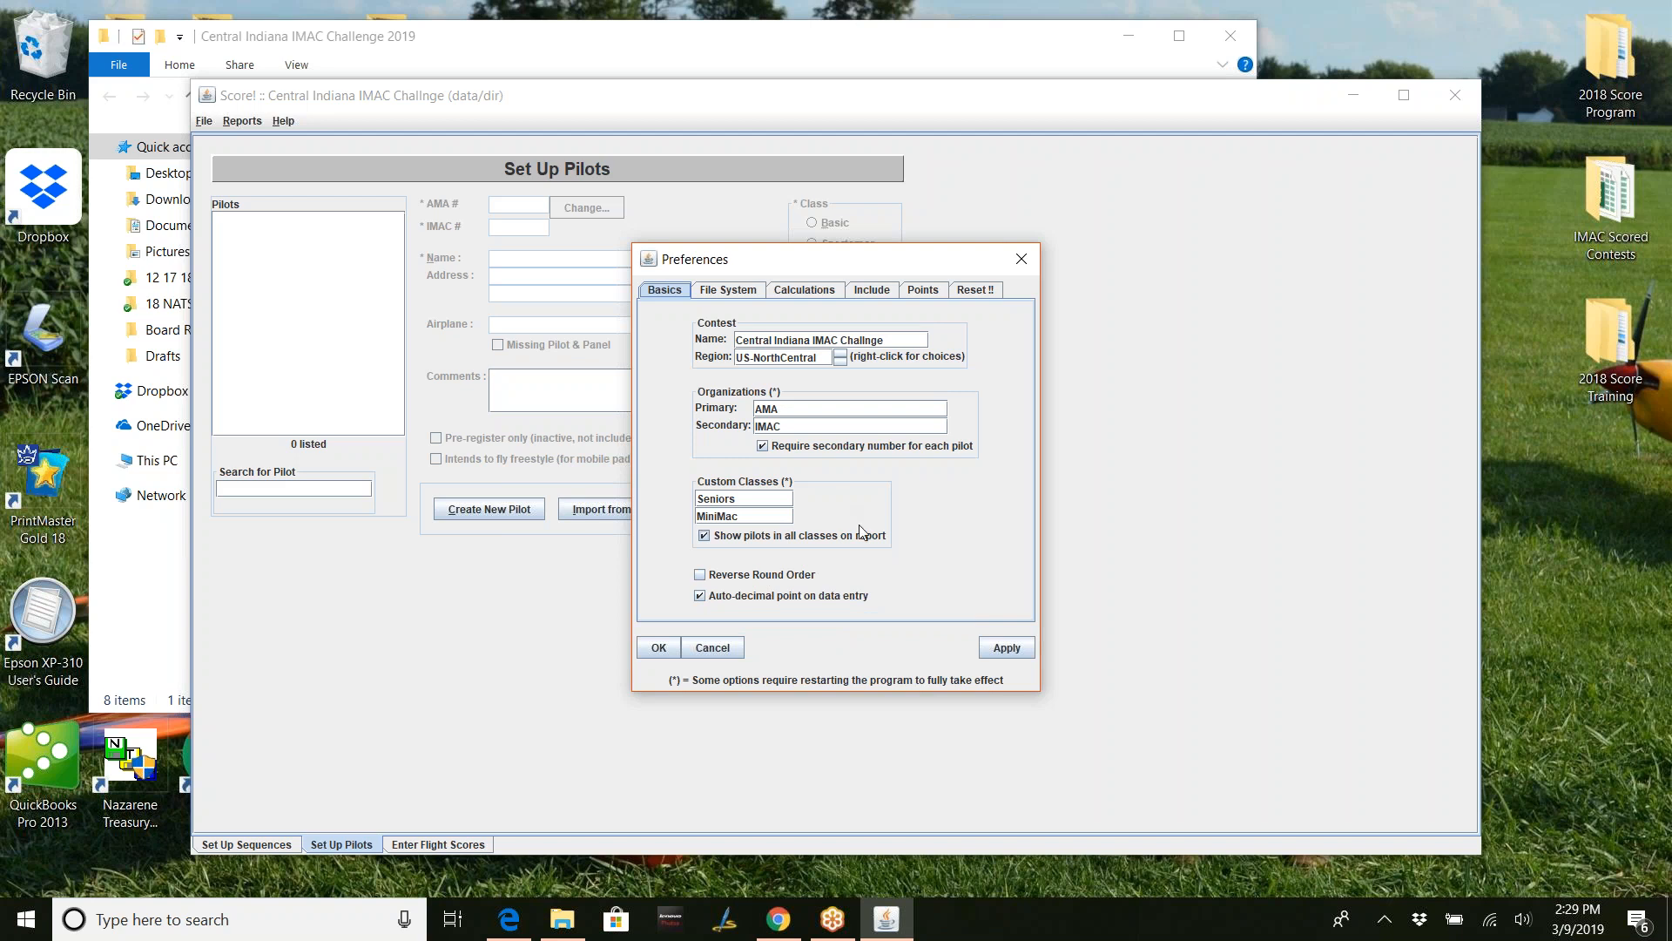
# - View the File System tab, then the Calculations tab of Preferences
pyautogui.click(733, 300)
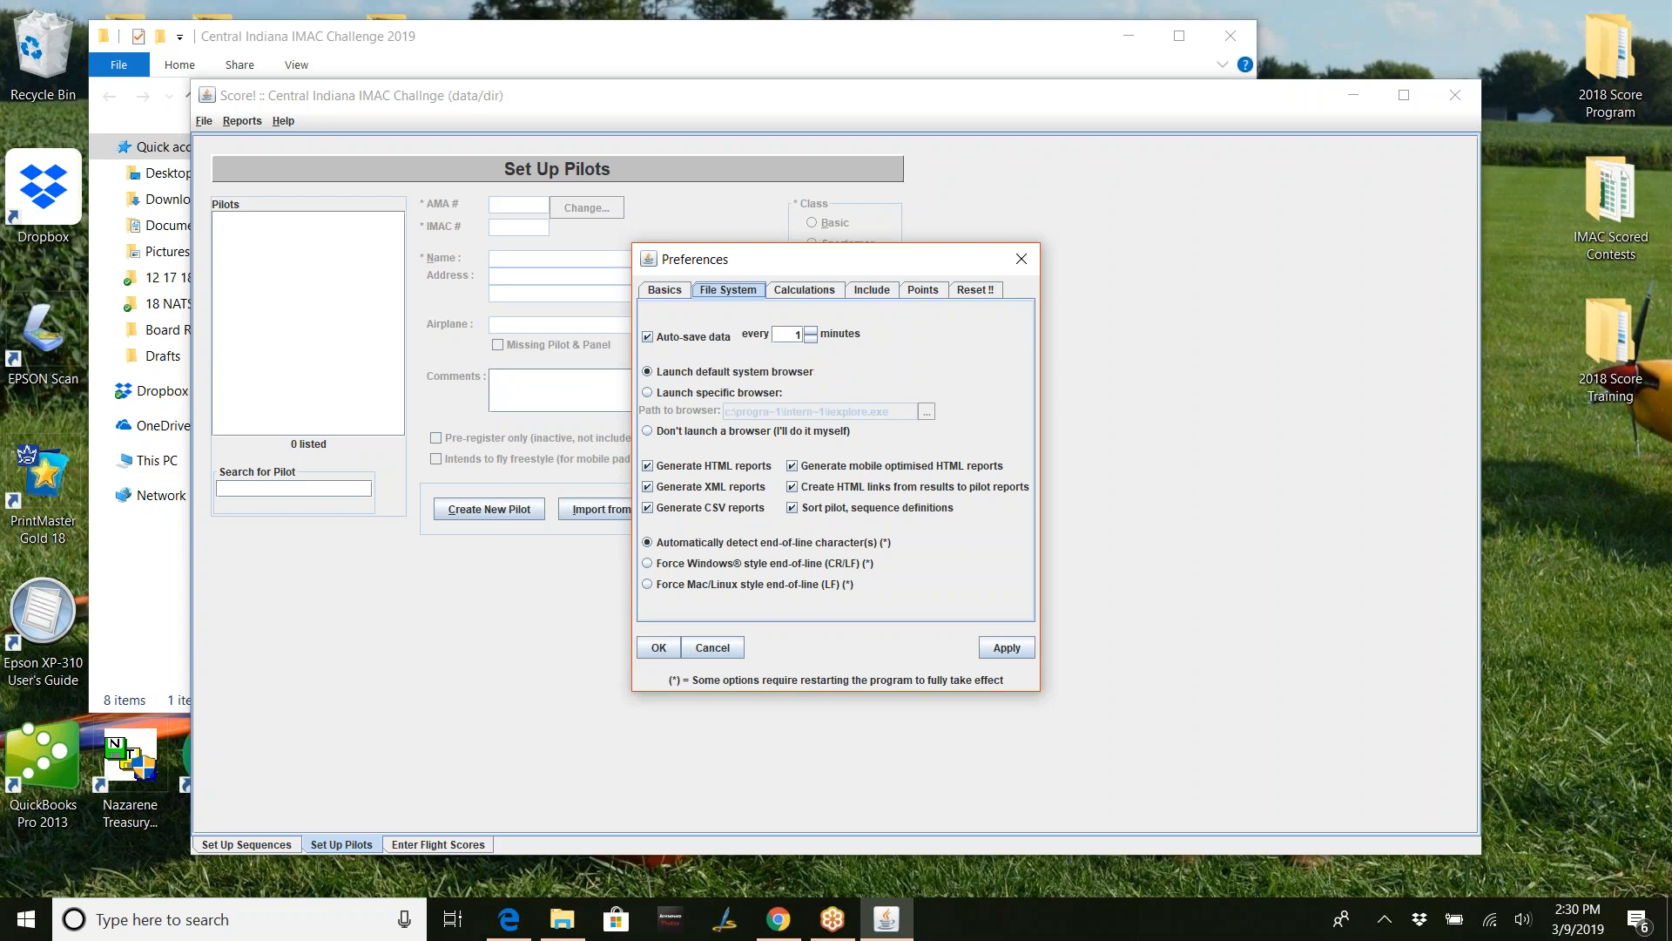
pyautogui.click(827, 296)
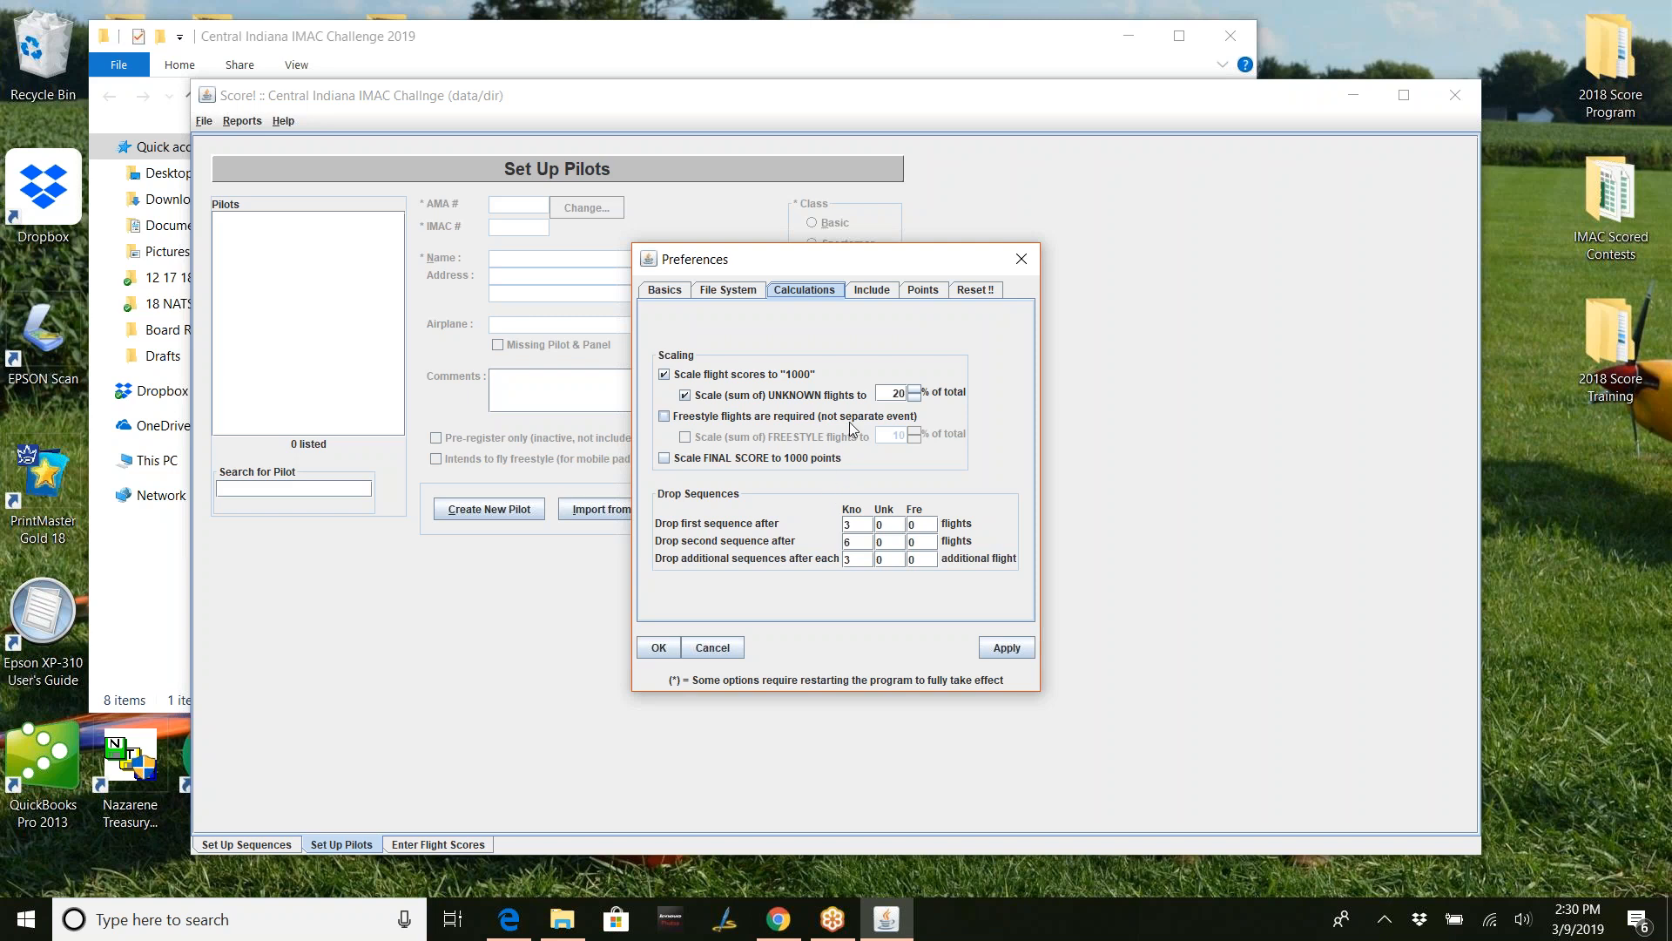
# - Show the Include preferences for sequences, sequence-break penalties and AMA numbers on results
pyautogui.click(872, 290)
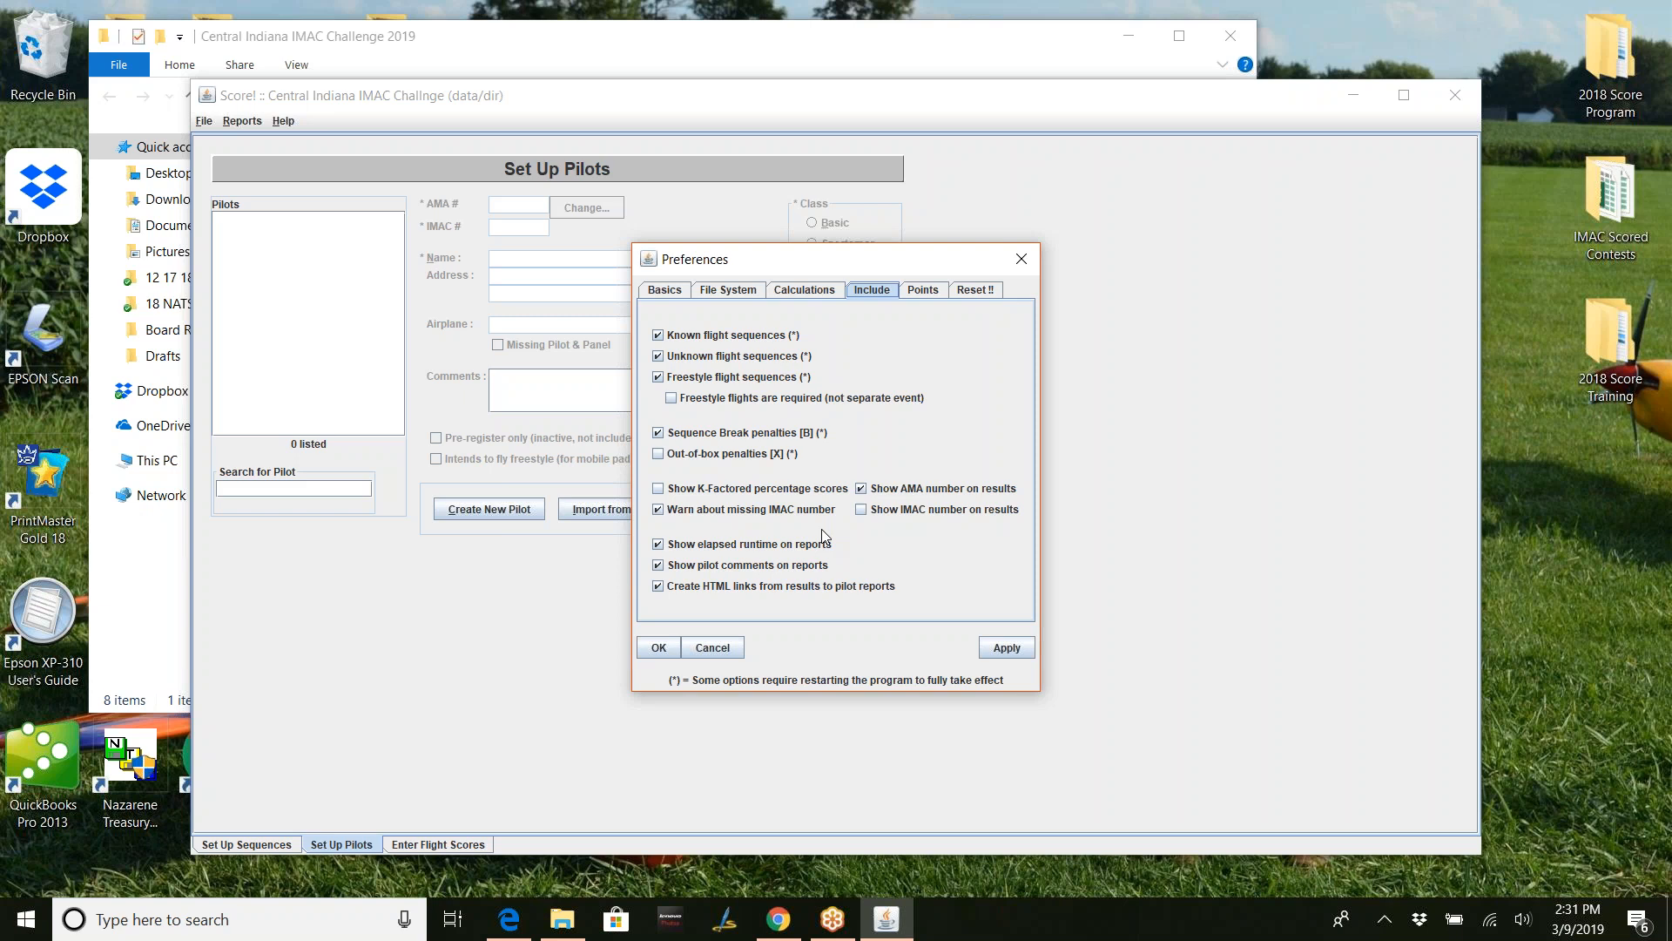
# - Enable IMAC numbers on results and K-Factored percentage scores in the Include preferences
pyautogui.click(863, 511)
pyautogui.click(925, 291)
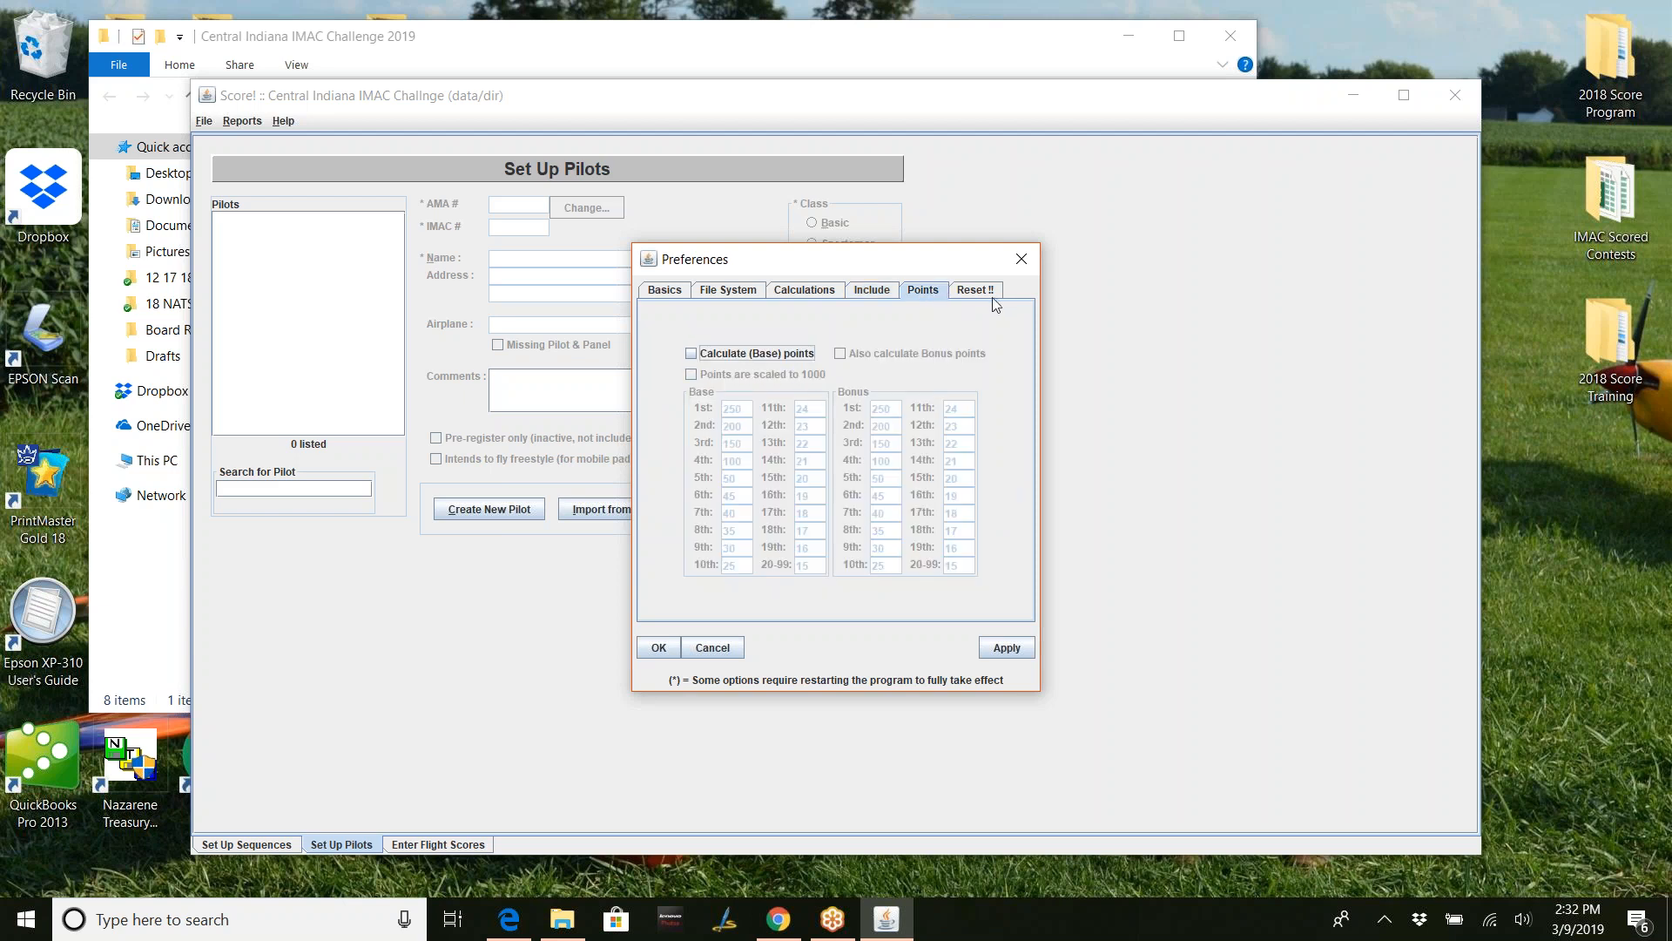
pyautogui.click(873, 291)
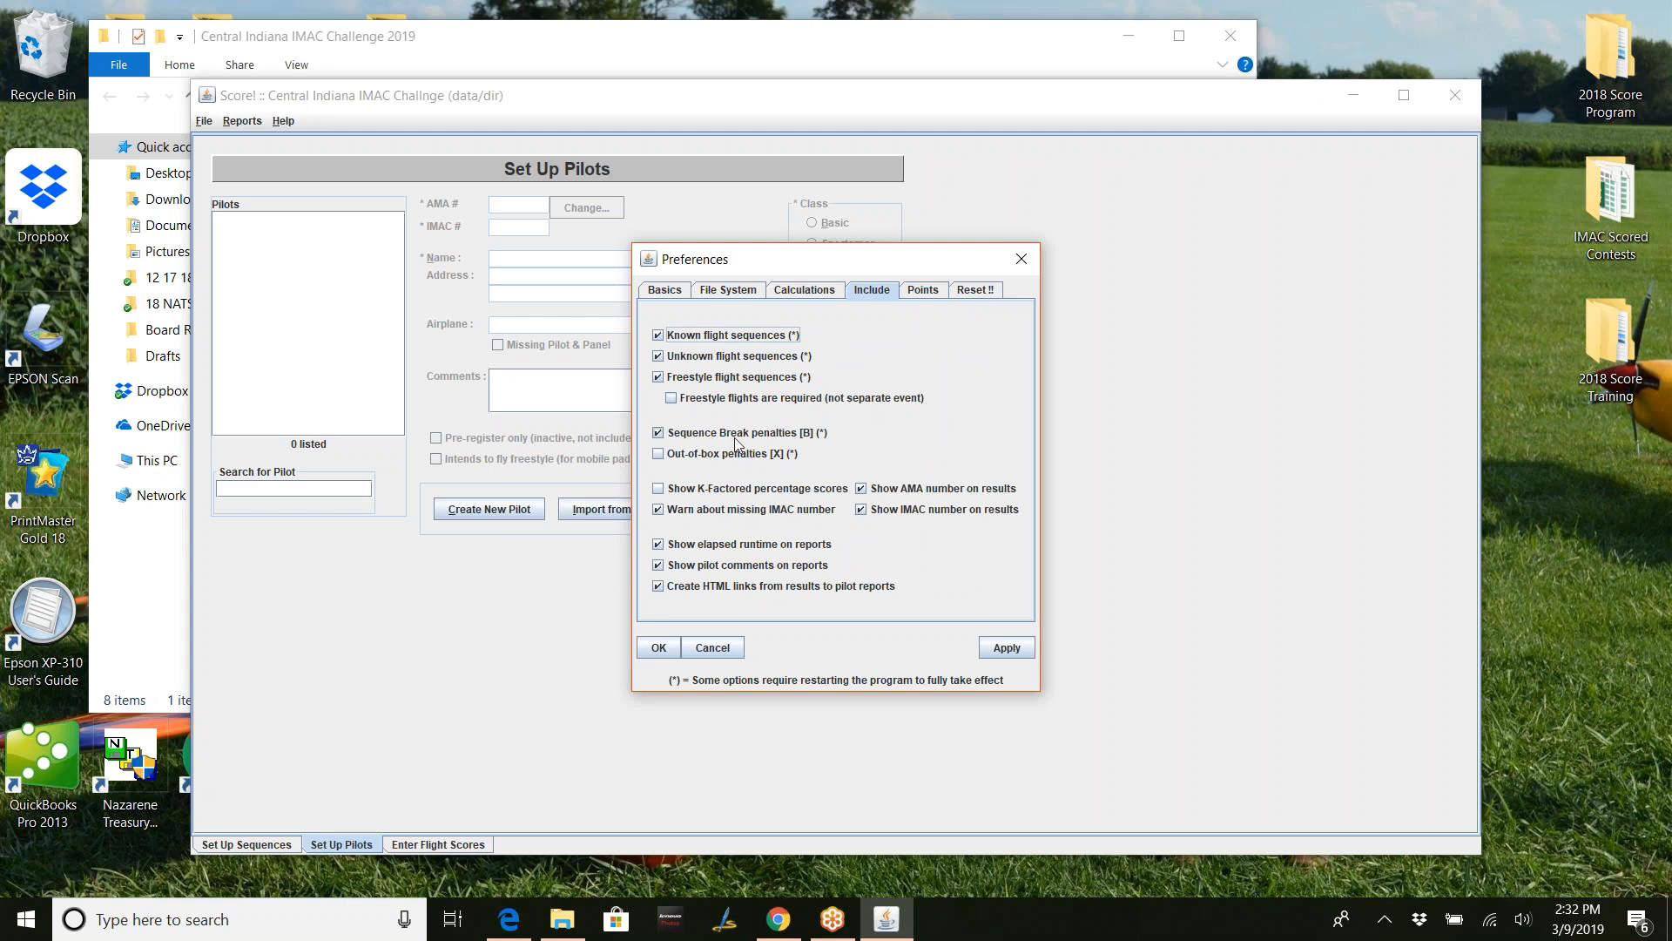
pyautogui.click(657, 491)
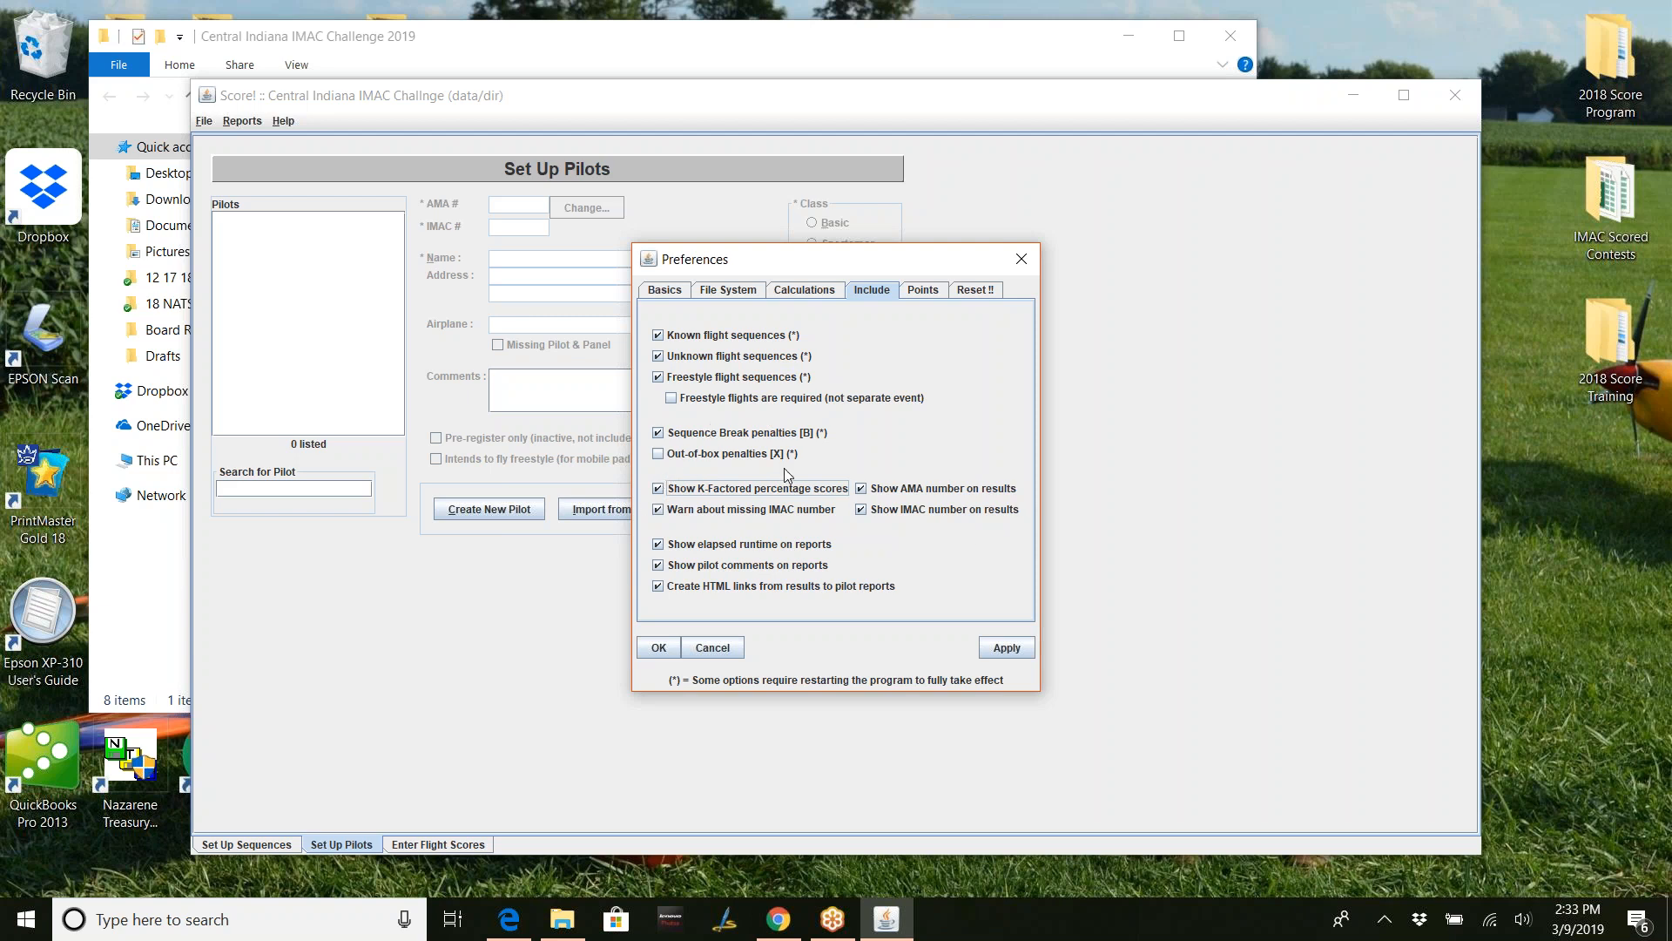
# - Review the Points and Reset!! settings, then return to the Include options
pyautogui.click(928, 295)
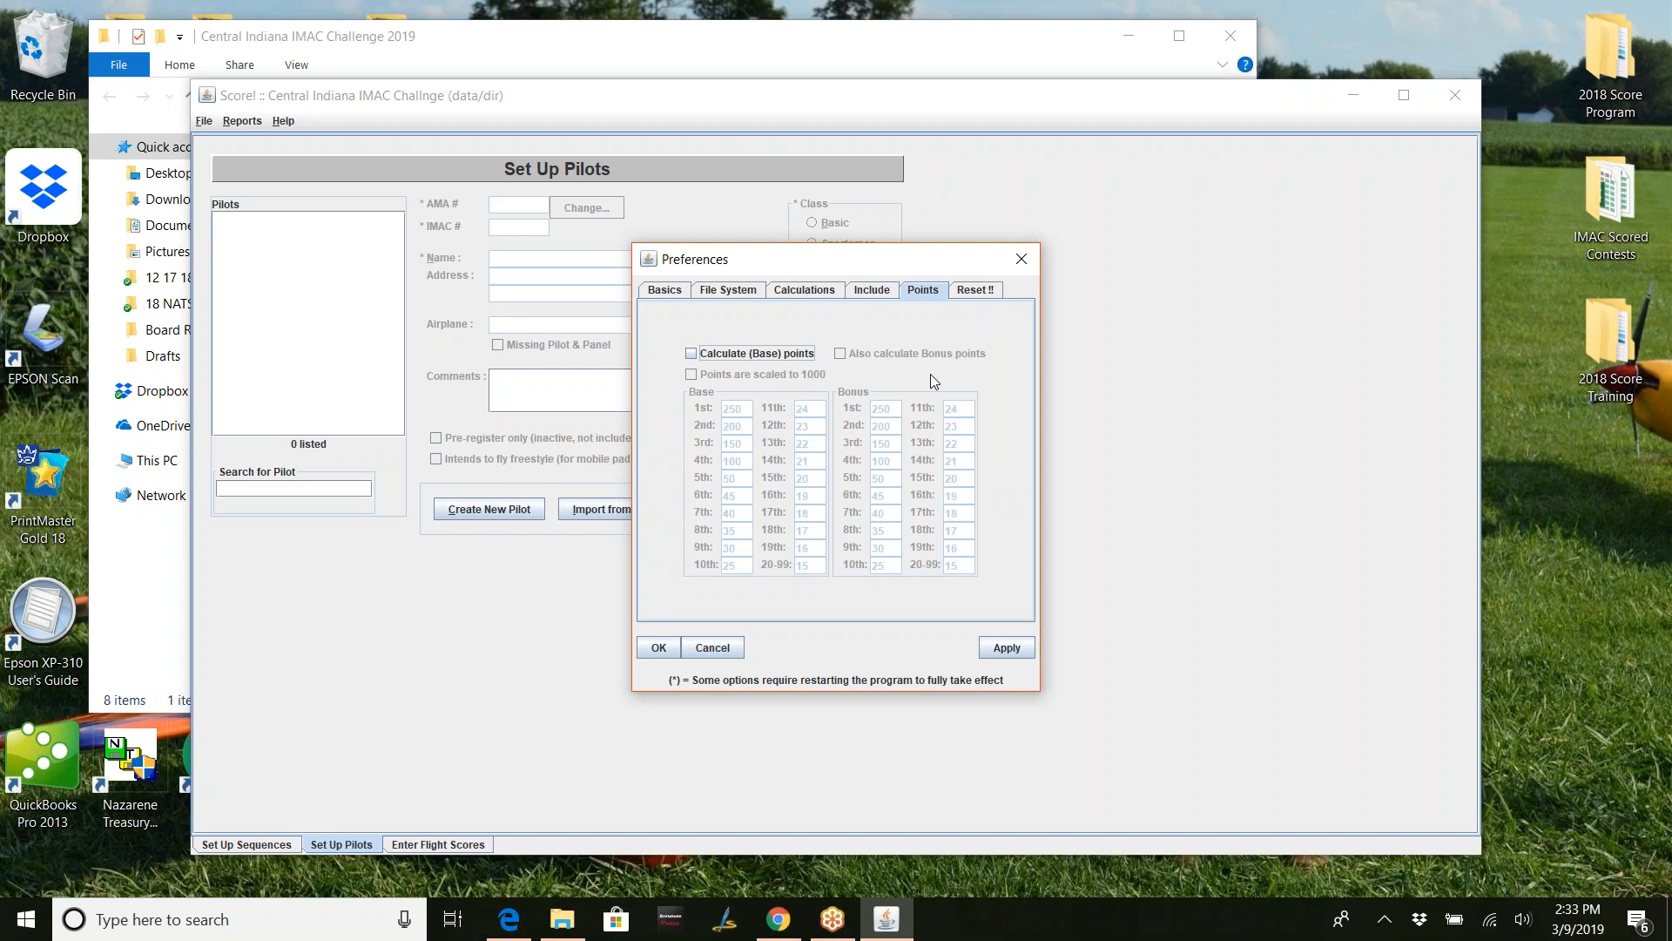
pyautogui.click(977, 292)
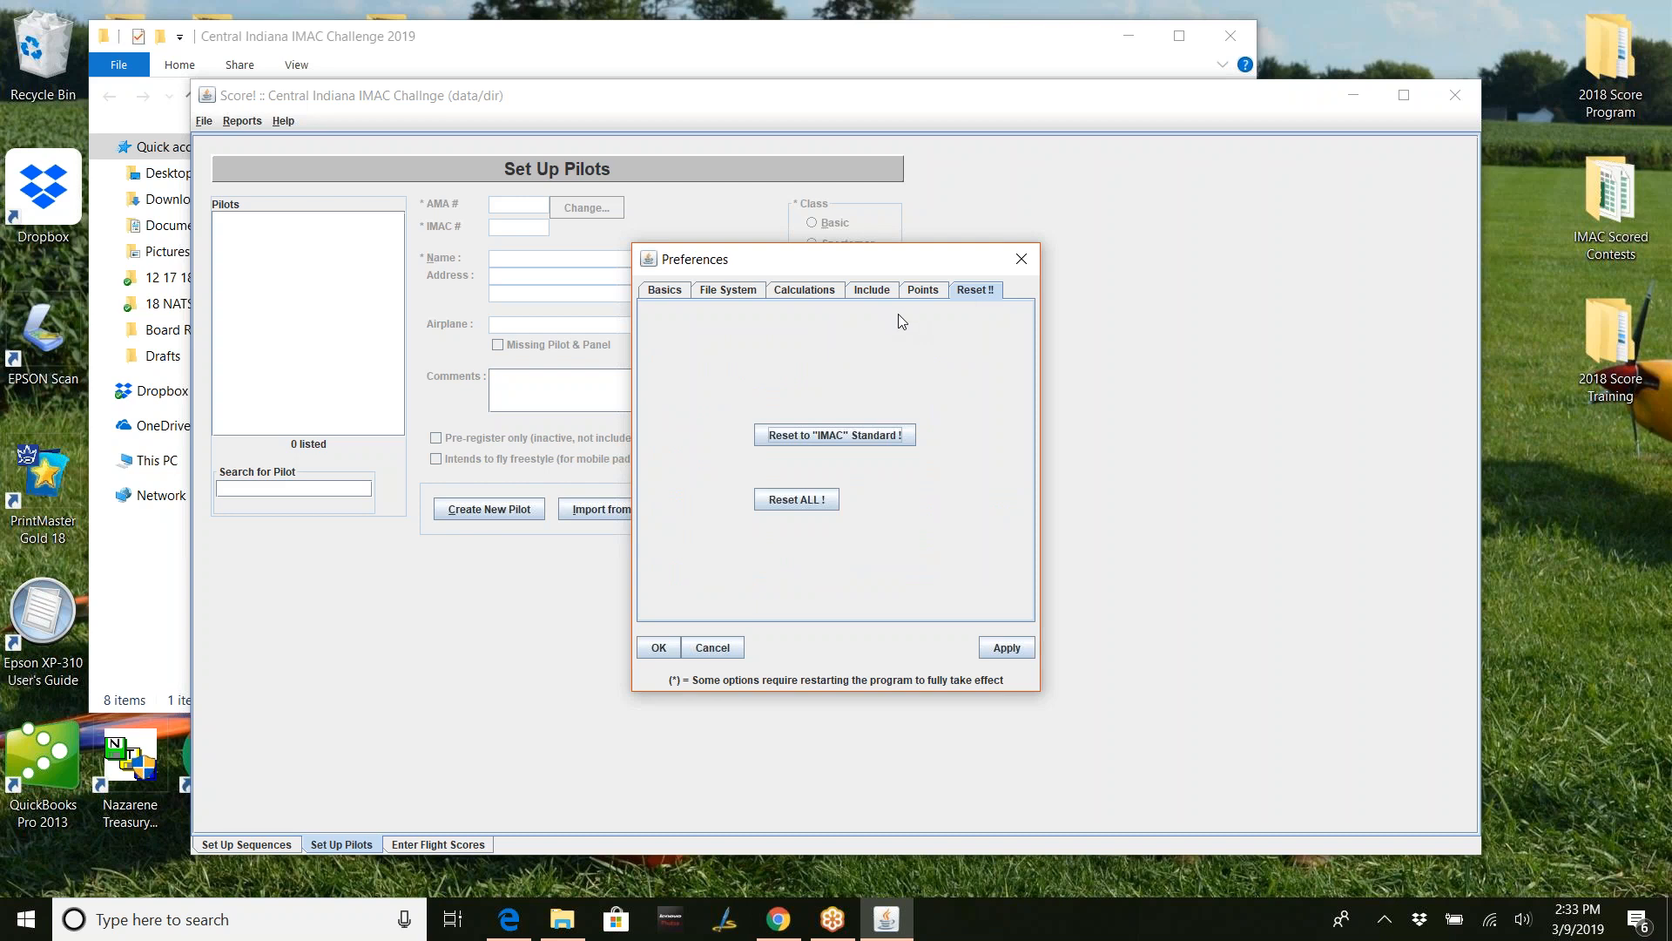
pyautogui.click(913, 292)
pyautogui.click(871, 290)
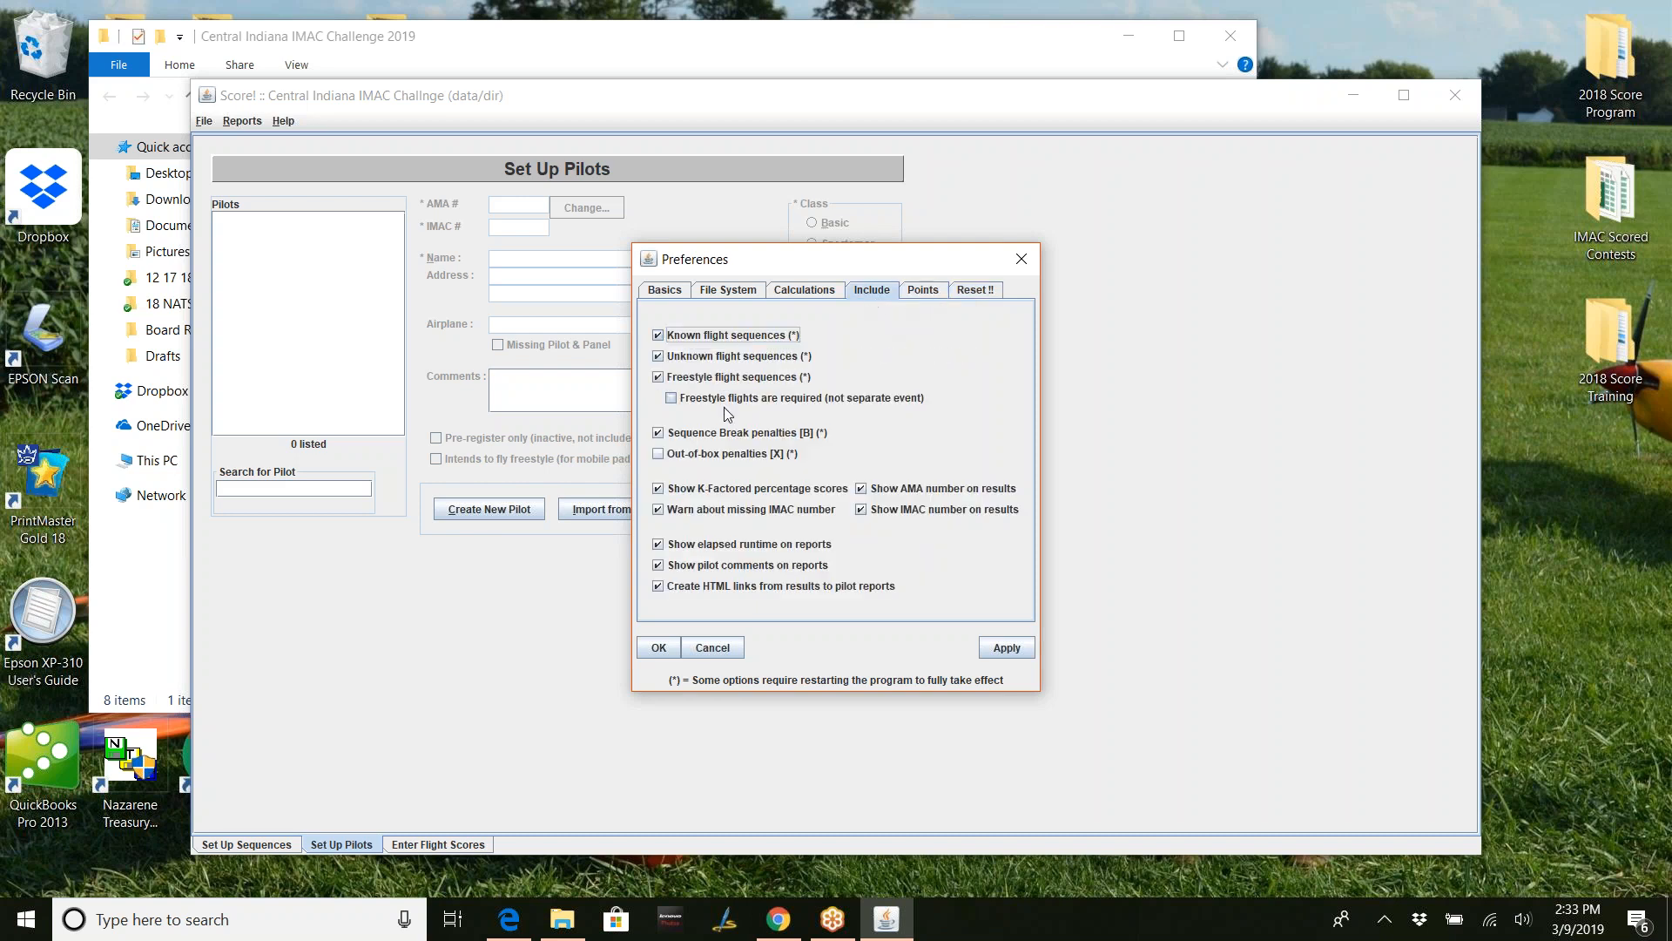
# - Apply and save the preferences, then dismiss the restart-recommended INFO notice
pyautogui.click(1021, 646)
pyautogui.click(655, 649)
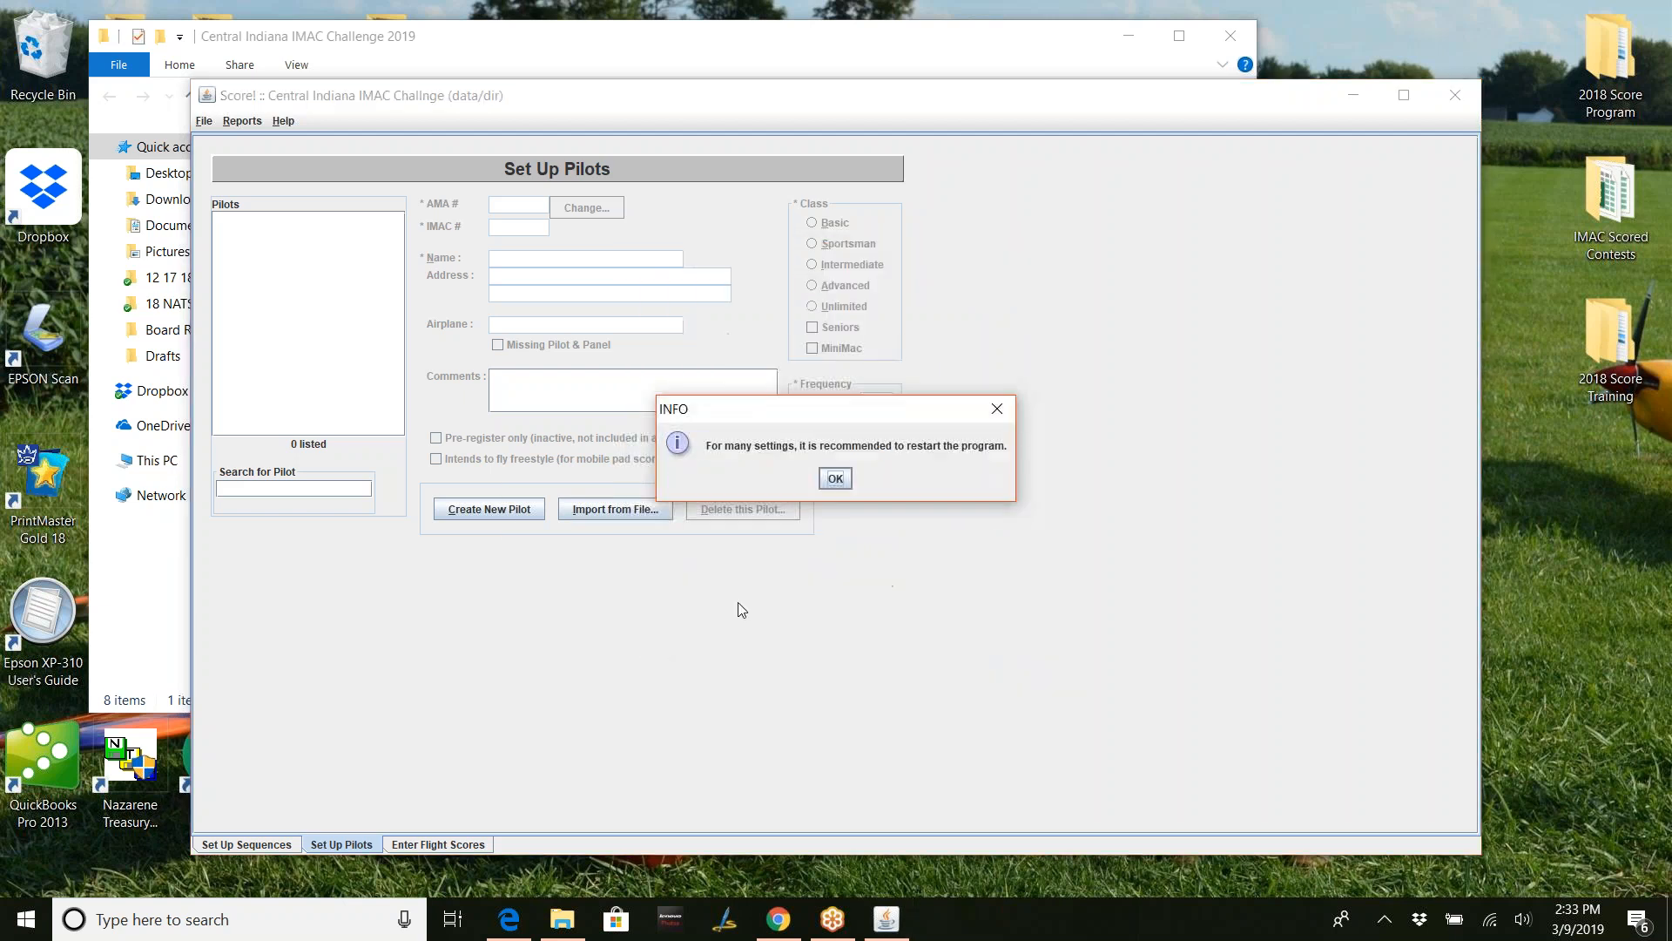
pyautogui.click(840, 479)
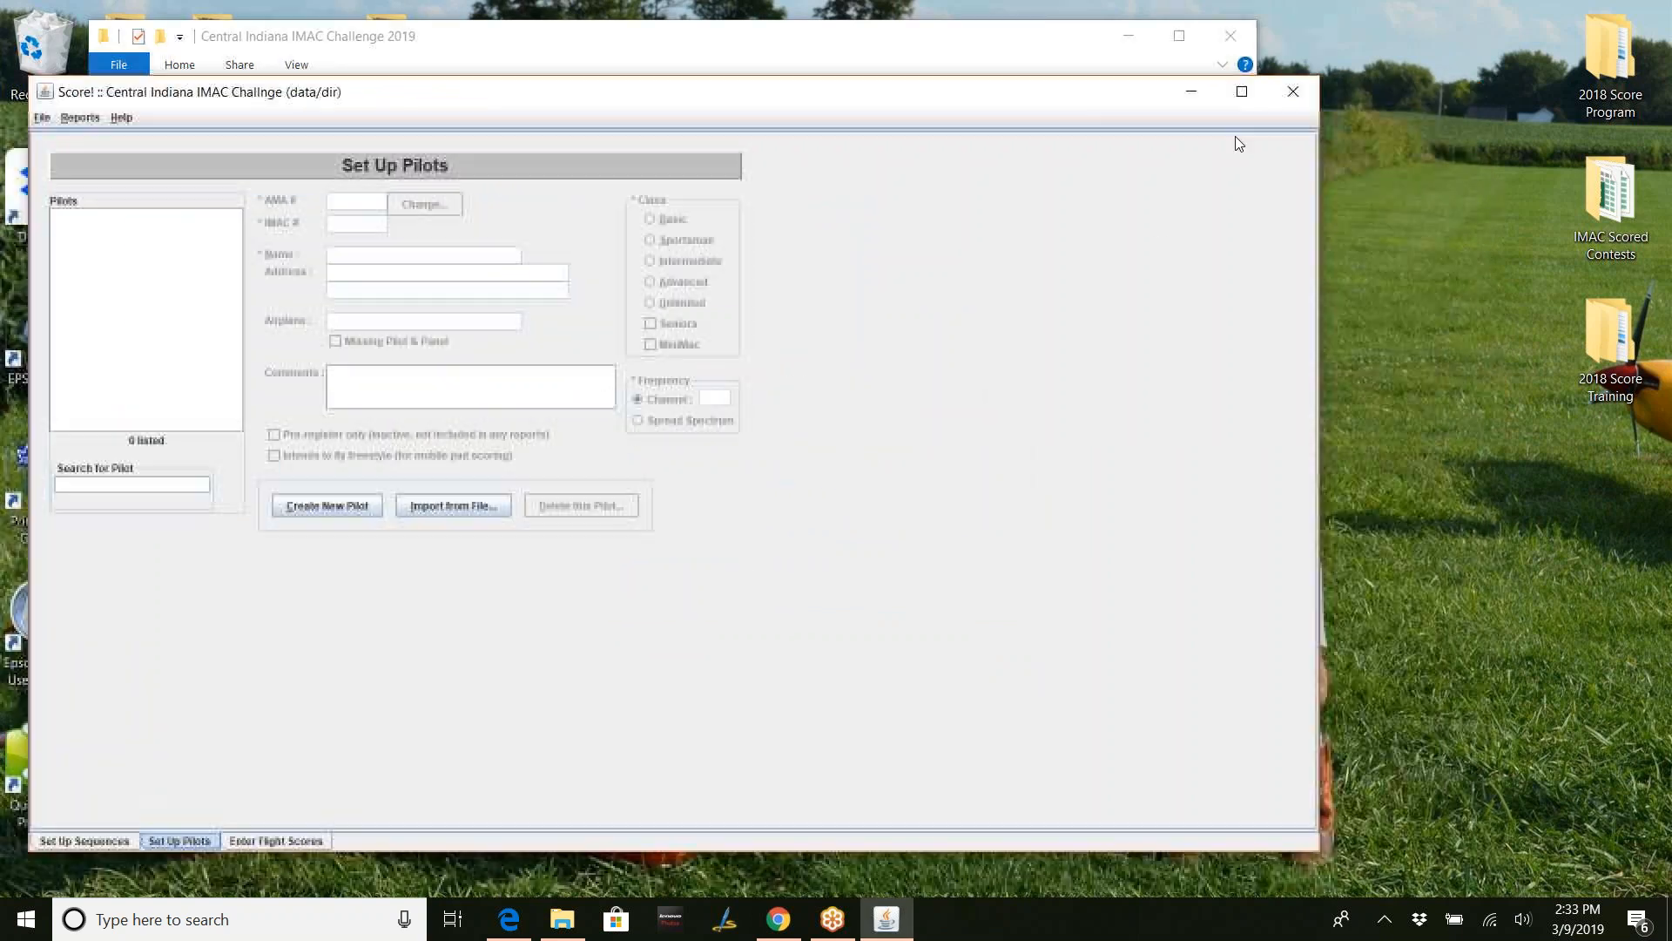
# - Close Score! and relaunch Score-4.25.2 from the Central Indiana IMAC Challenge 2019 folder
pyautogui.click(1292, 102)
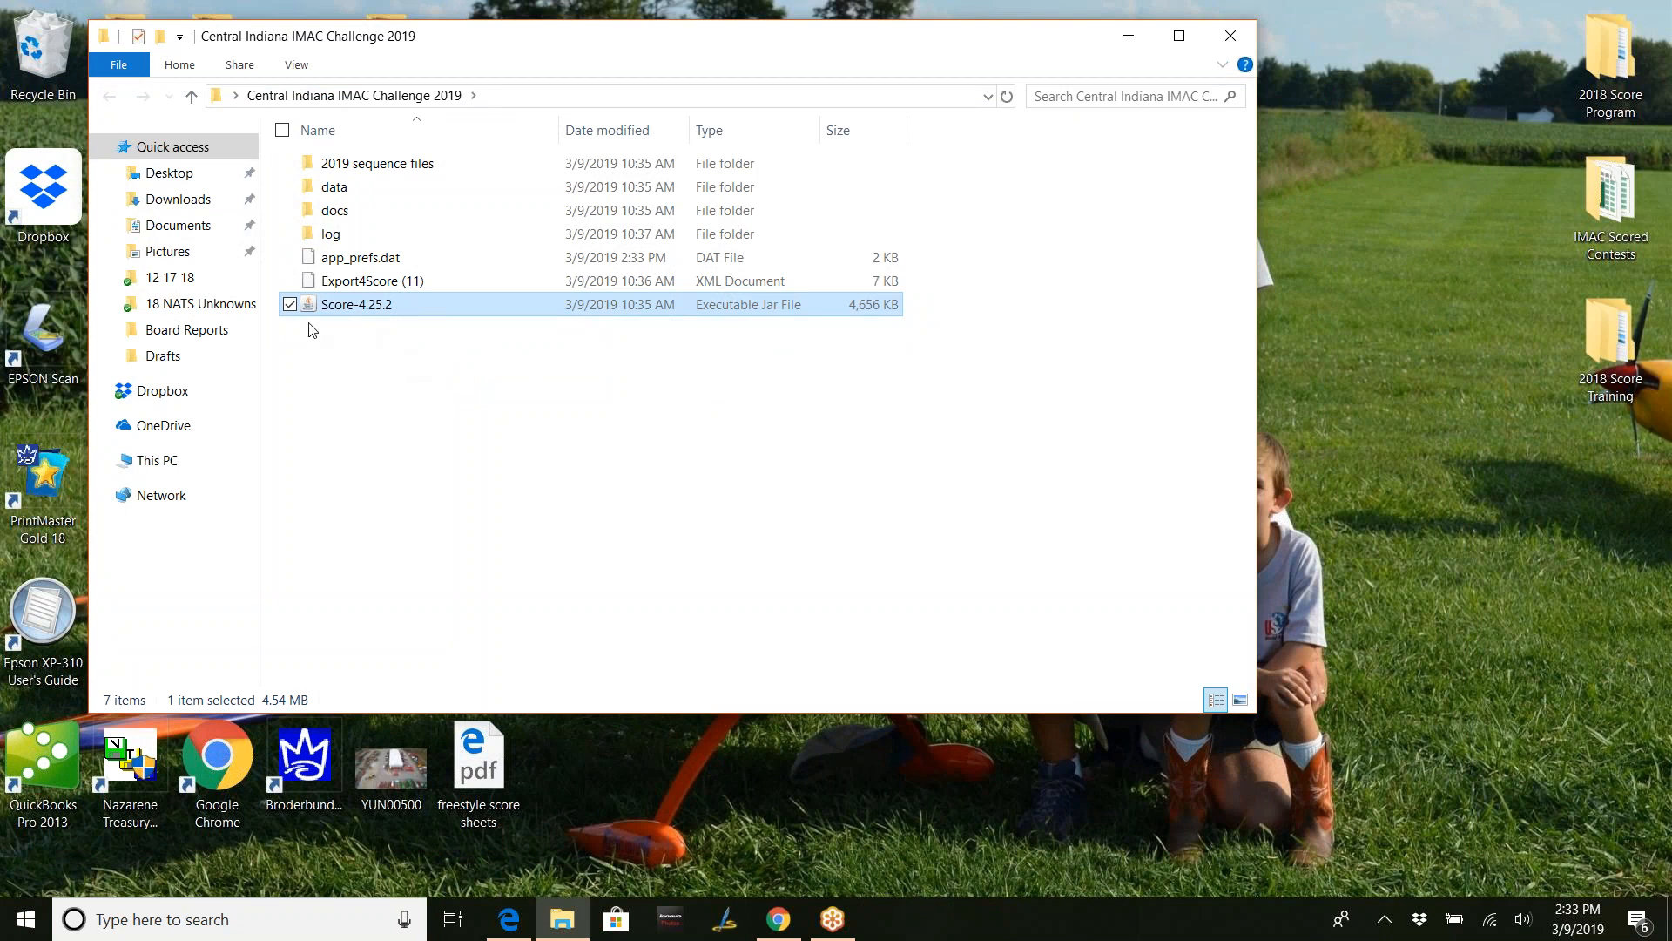
pyautogui.doubleClick(386, 305)
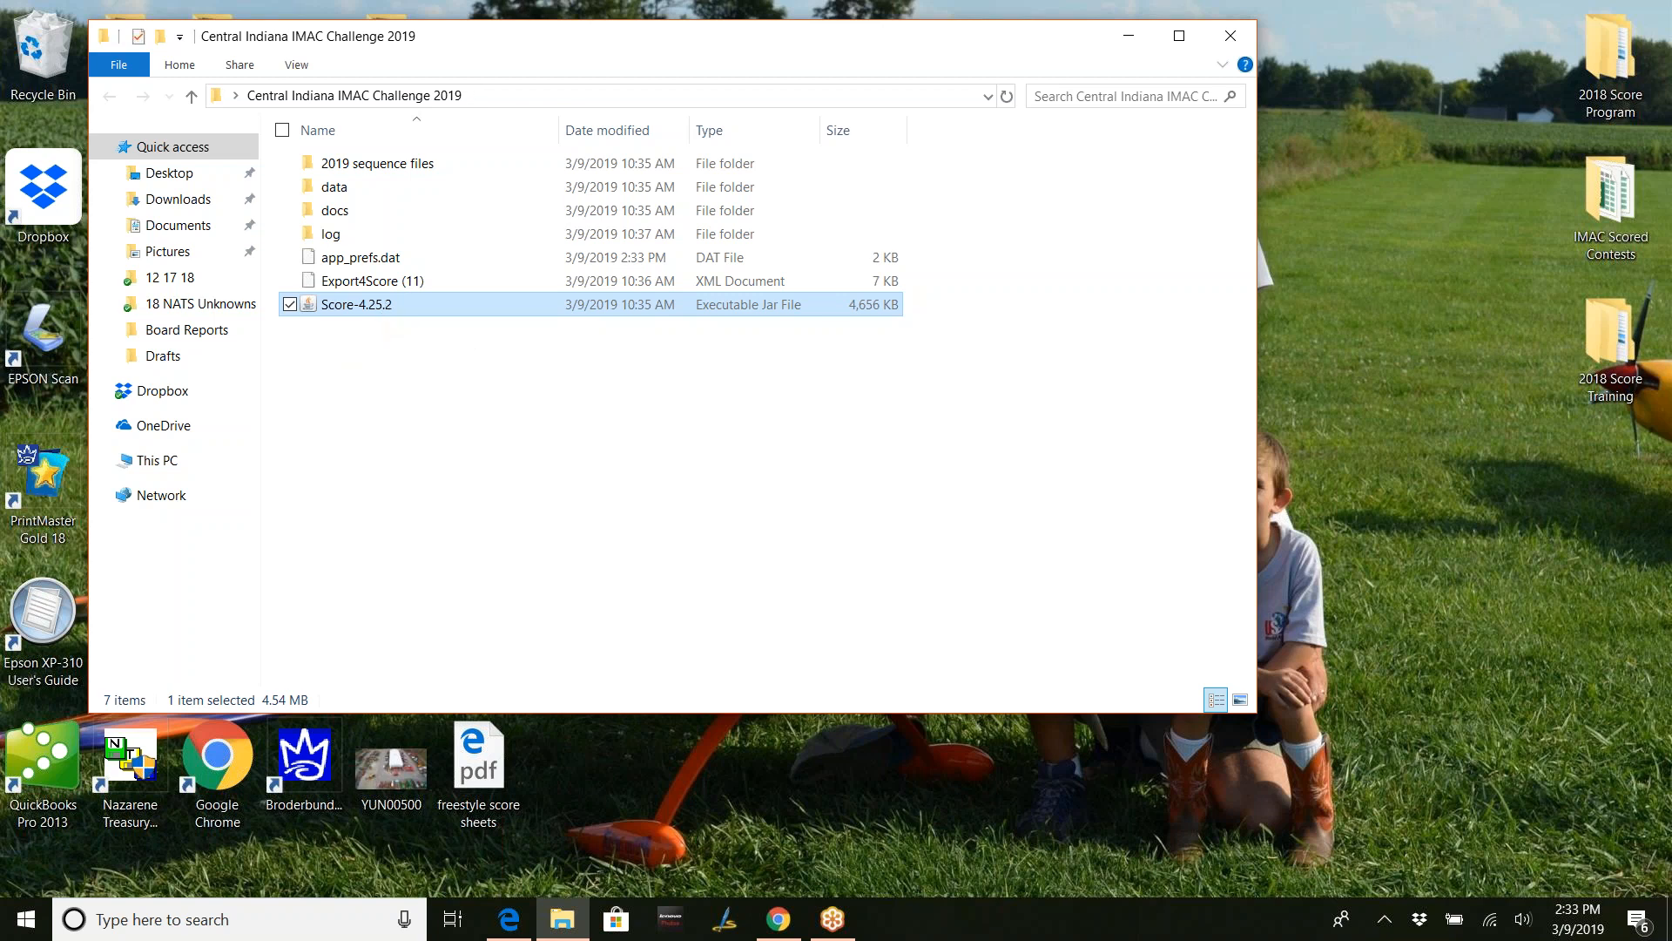
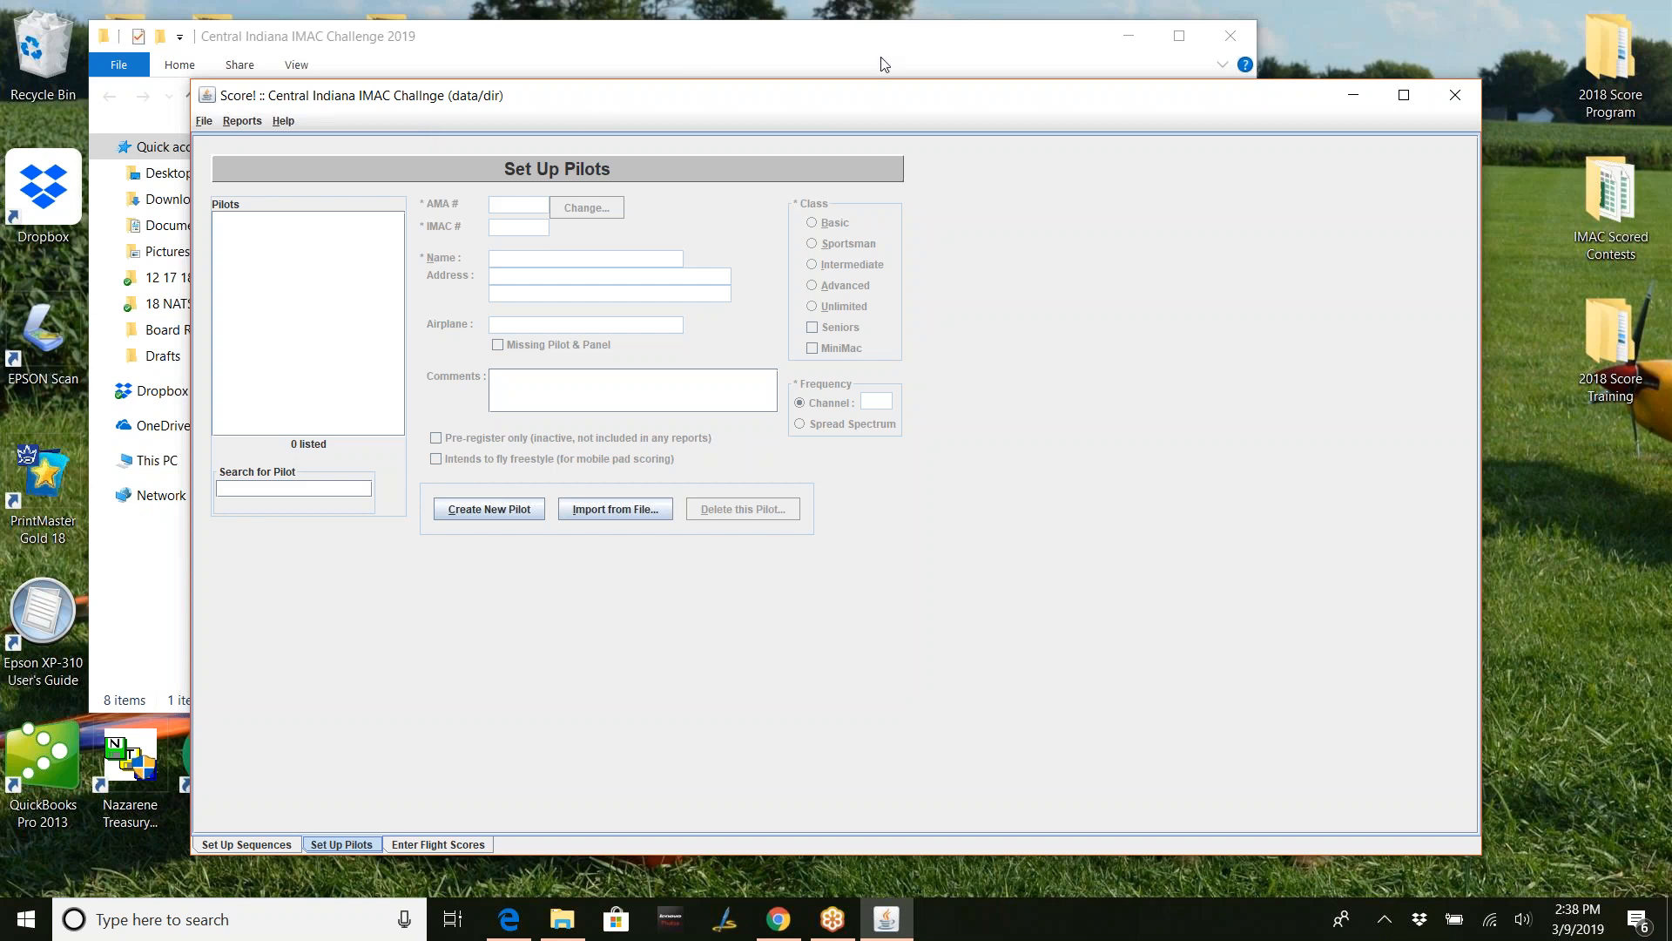
# - Minimize Score! to reveal the Central Indiana IMAC Challenge 2019 folder window
pyautogui.click(1345, 99)
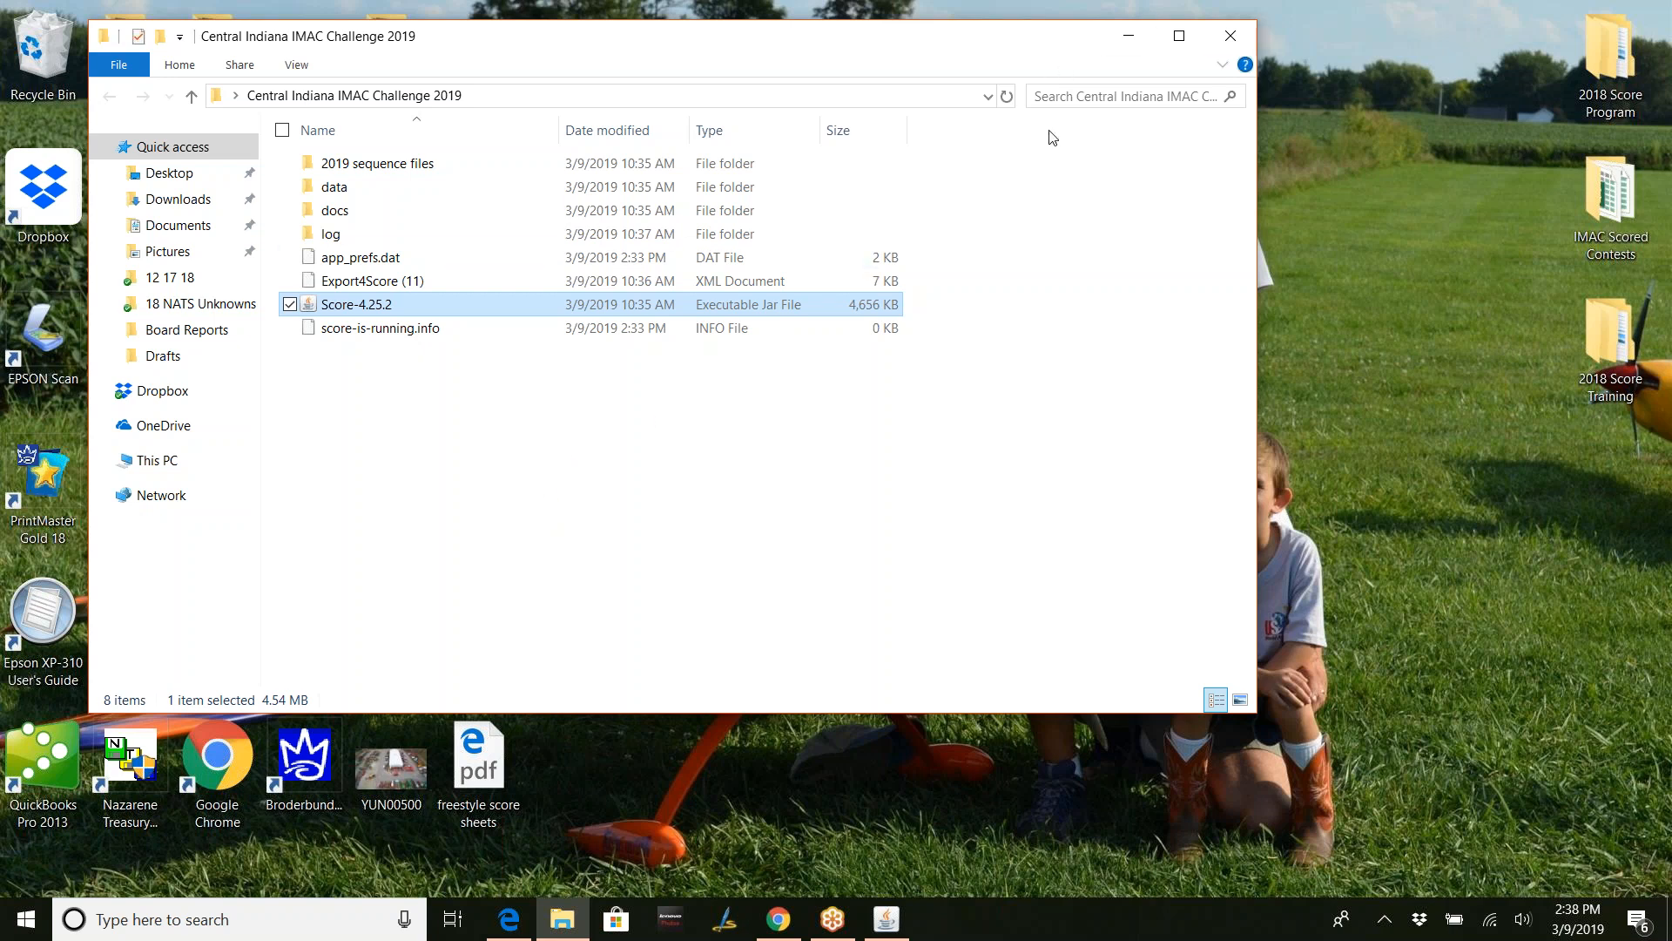
# - Drag the contest folder window lower, then nudge it back up slightly
pyautogui.moveTo(1036, 47); pyautogui.dragTo(1048, 313)
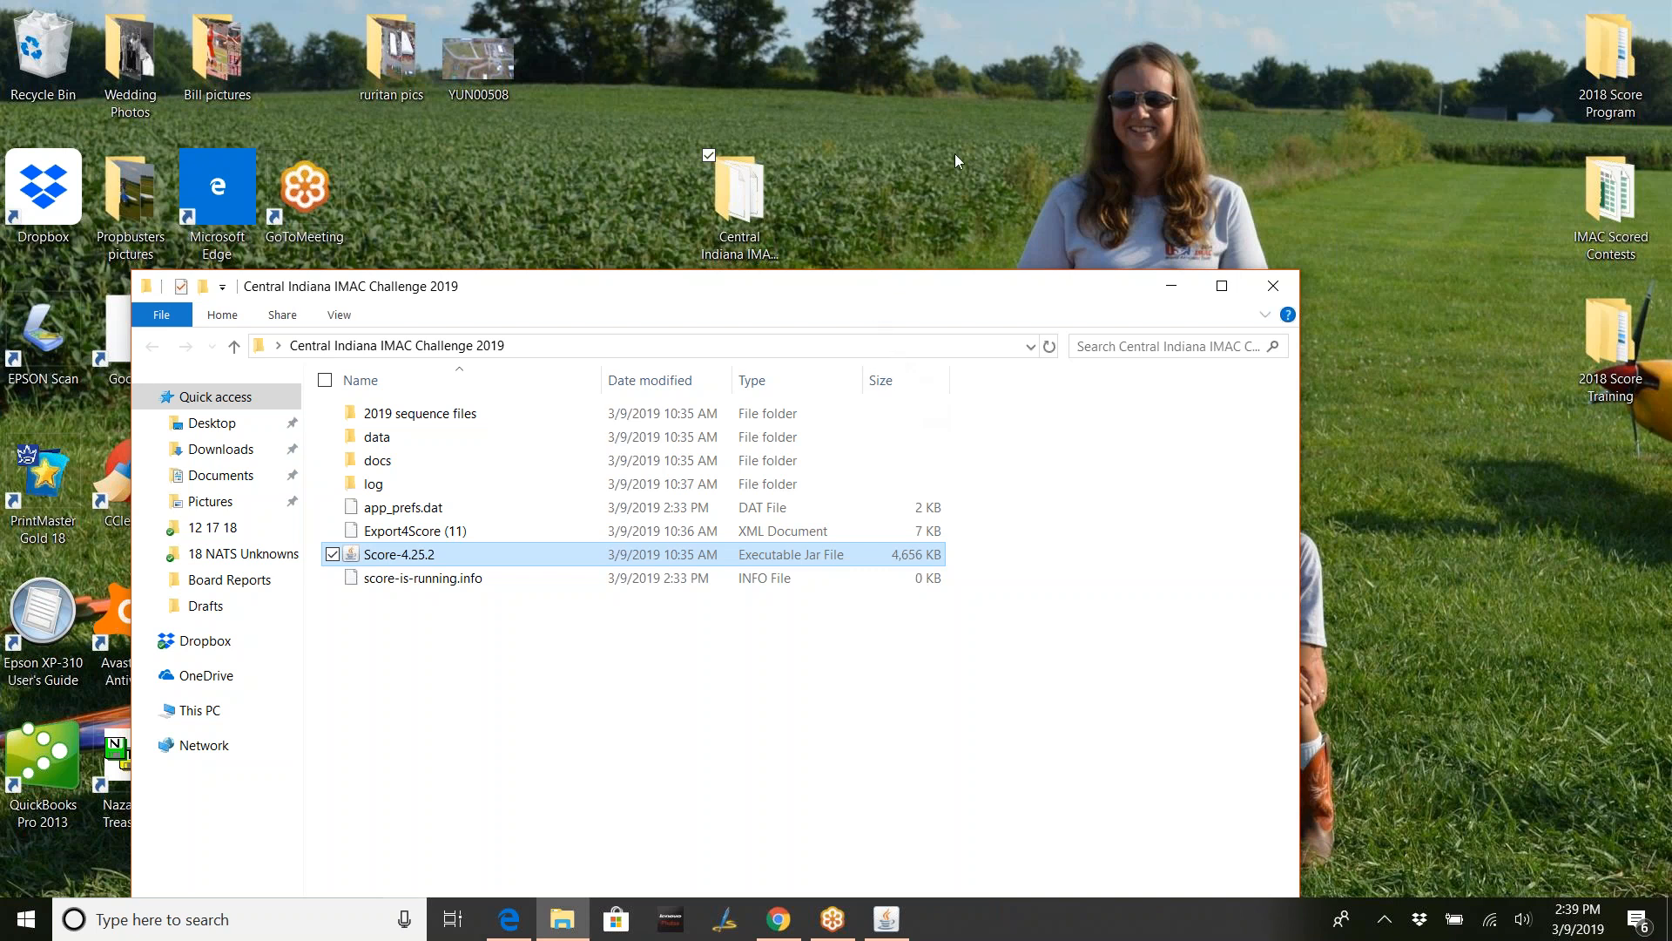
pyautogui.moveTo(874, 287); pyautogui.dragTo(915, 156)
pyautogui.moveTo(889, 923)
# - Restore the Score! window from the taskbar, showing the empty Set Up Pilots page
pyautogui.click(889, 923)
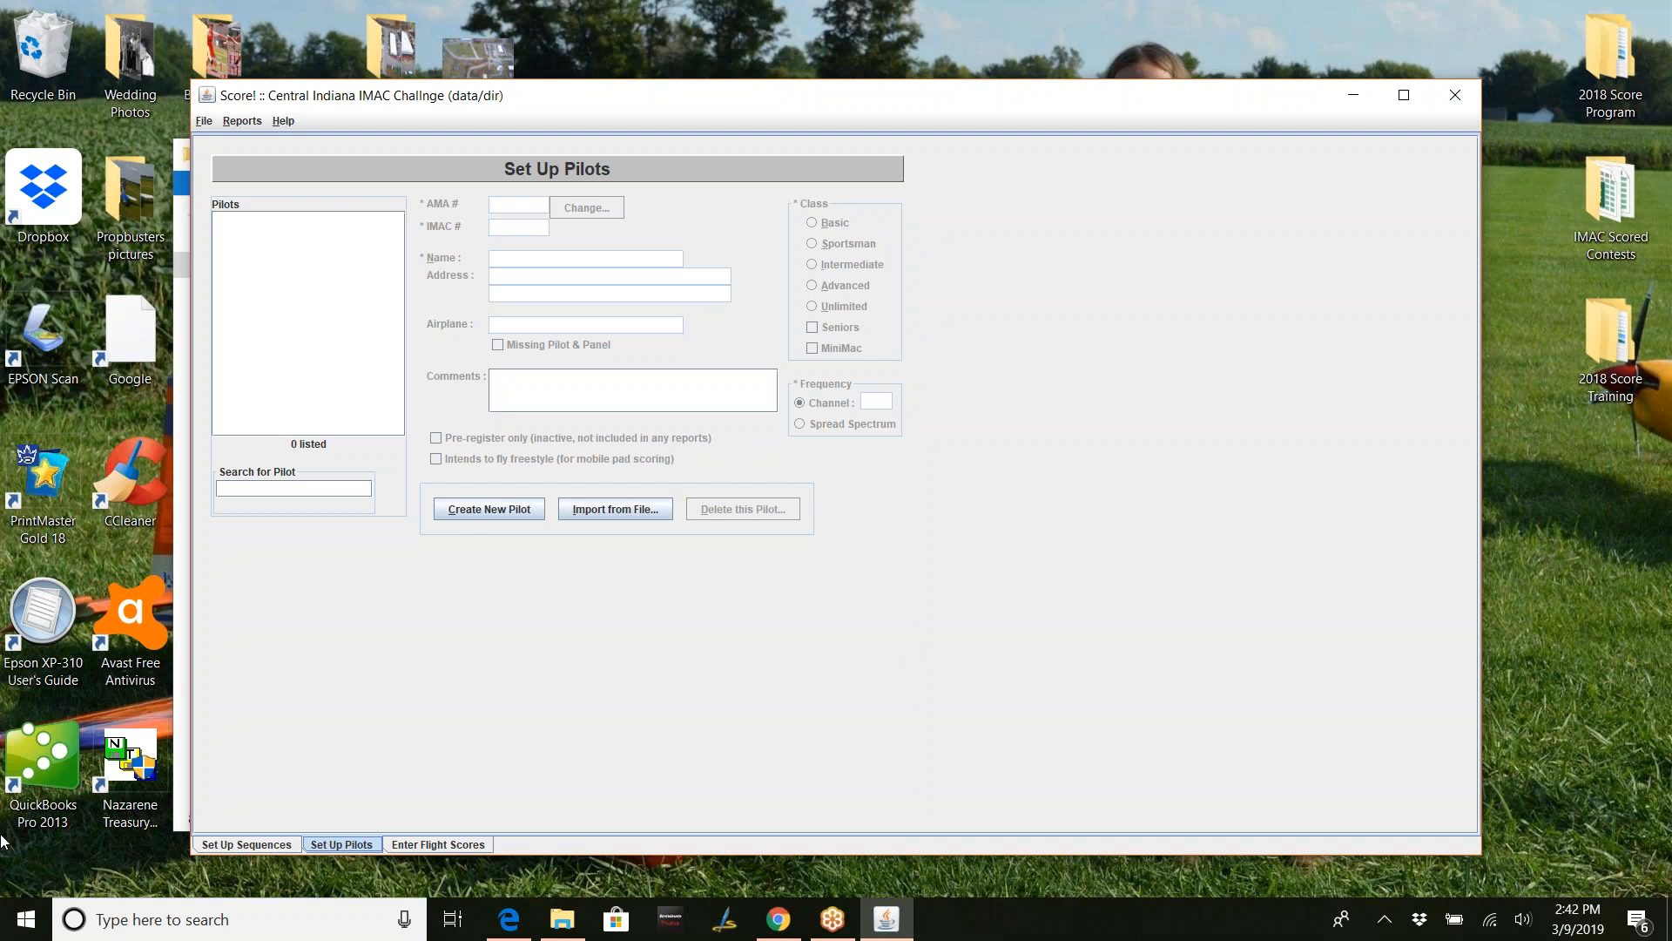
pyautogui.click(206, 122)
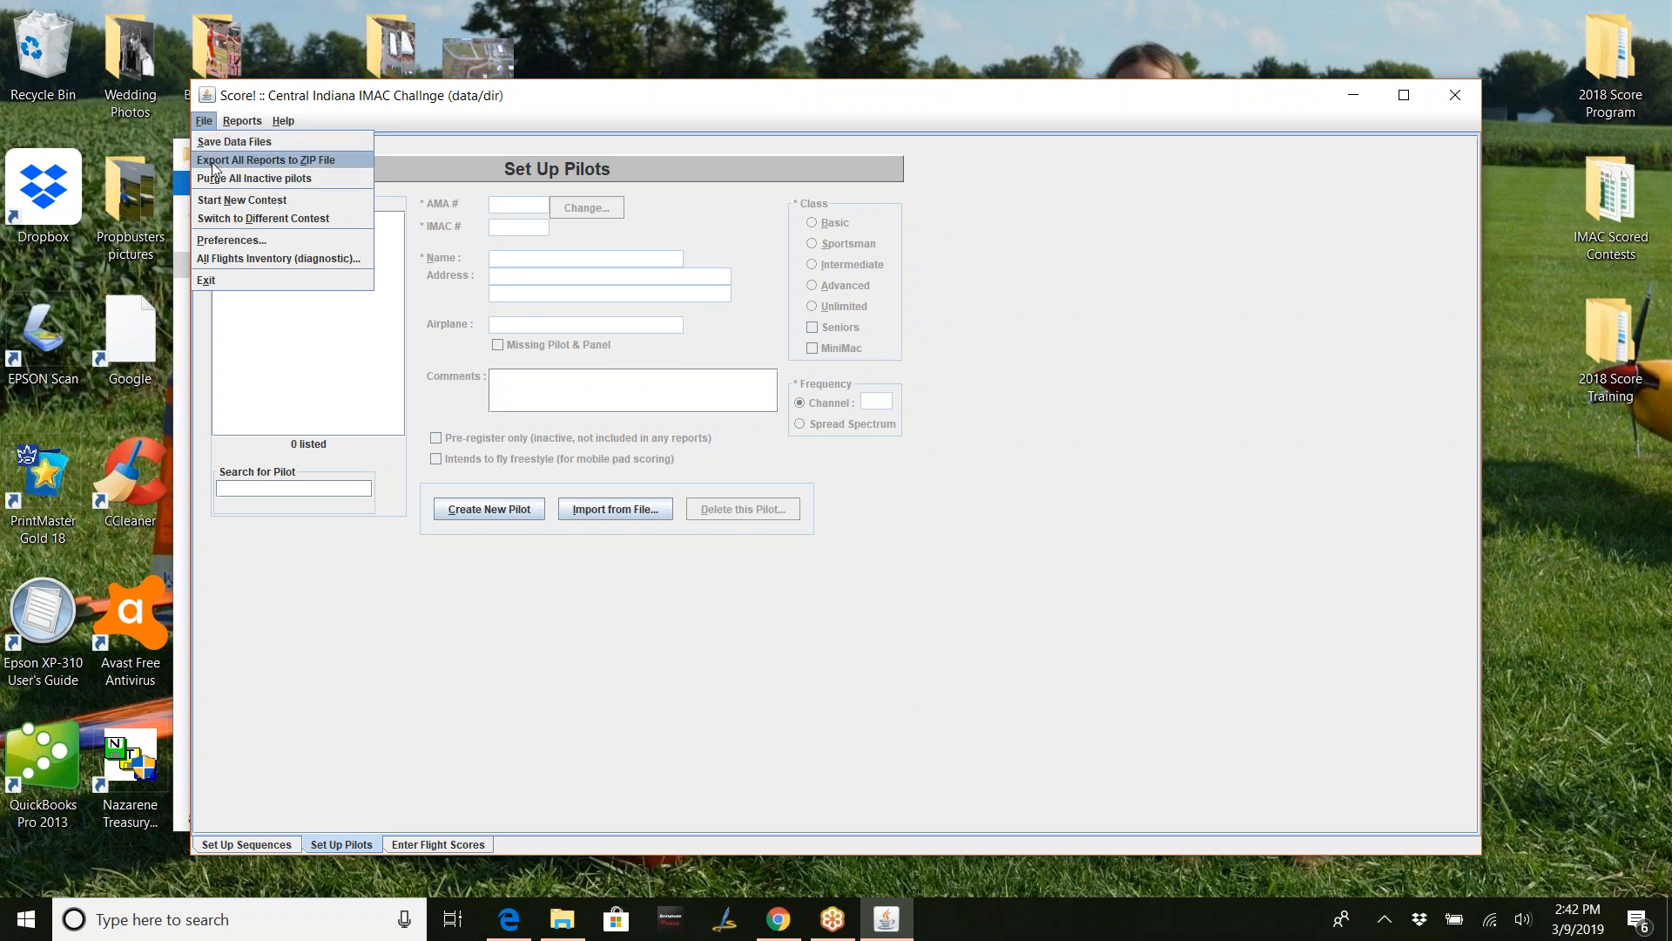
pyautogui.moveTo(222, 124)
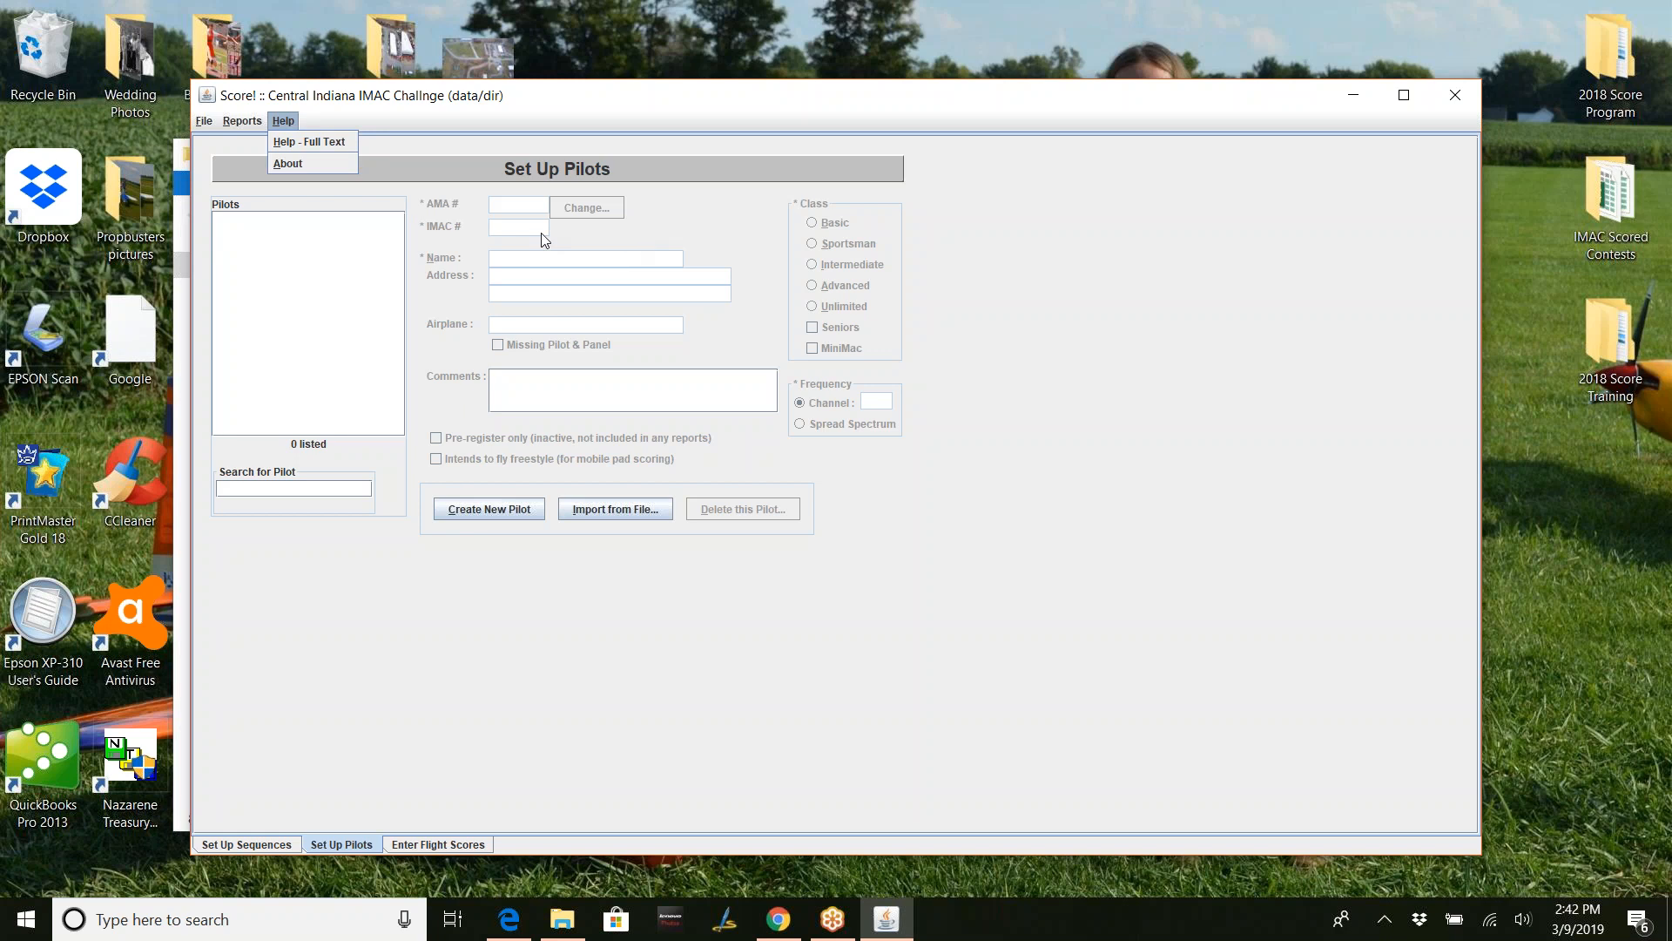
# - Dismiss the open help options, leaving the empty Set Up Pilots list in view
pyautogui.click(457, 171)
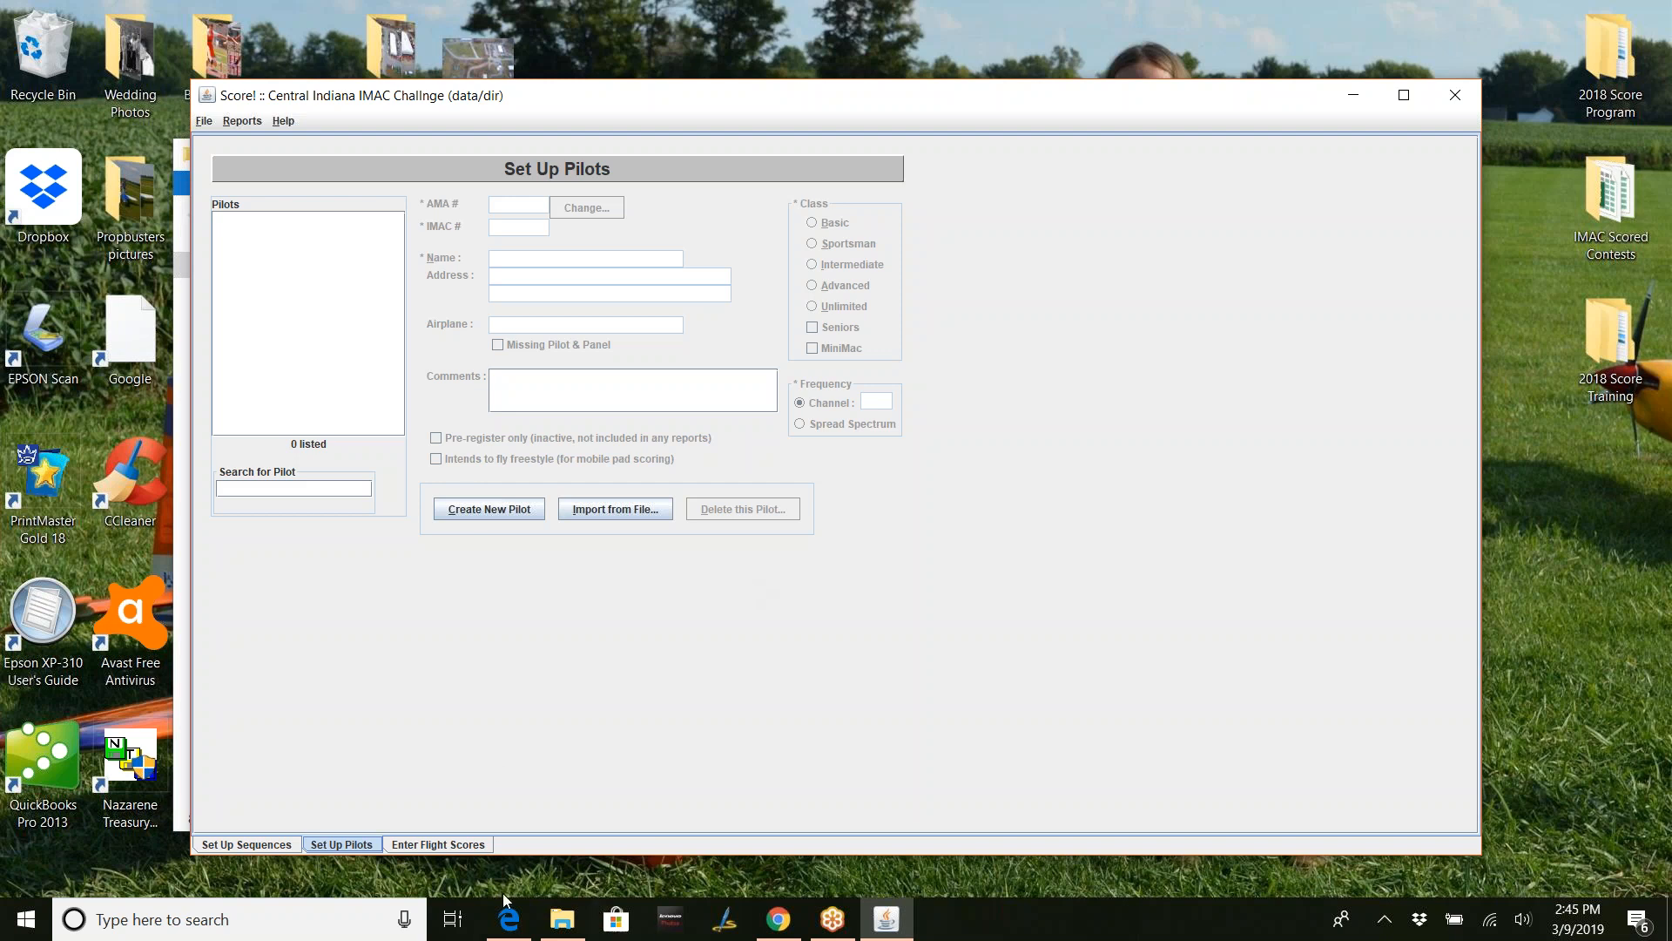
# - Glance at the INTERMED B.pdf sequence, then switch to Chrome's event details page
pyautogui.click(507, 925)
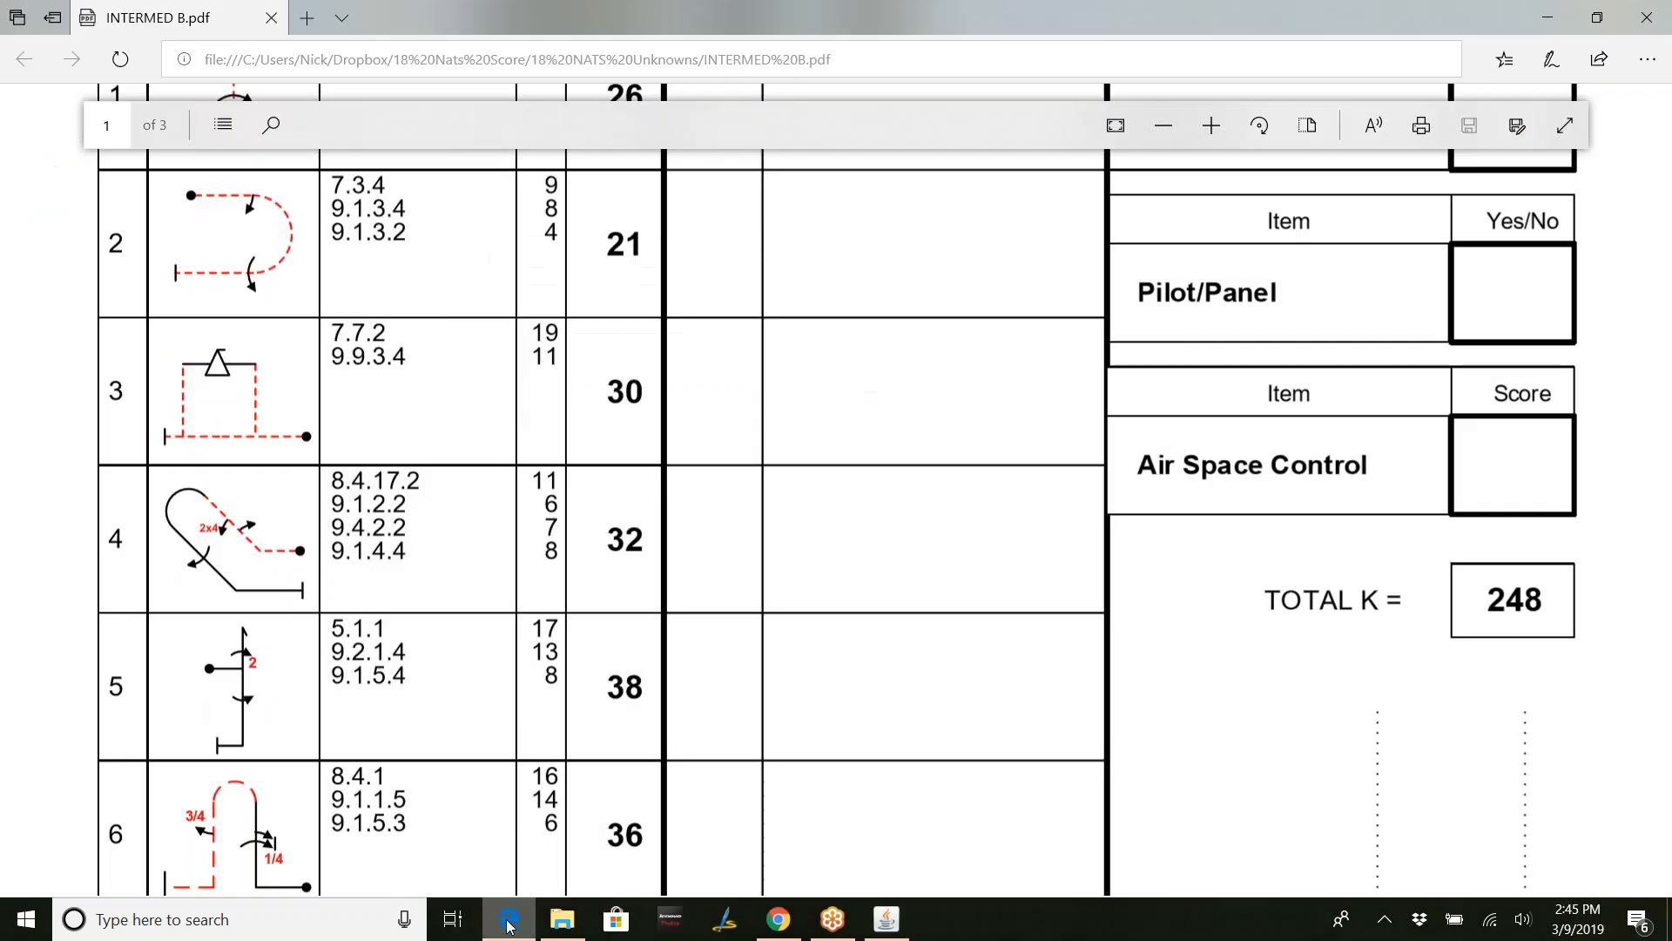
pyautogui.click(506, 925)
pyautogui.click(778, 923)
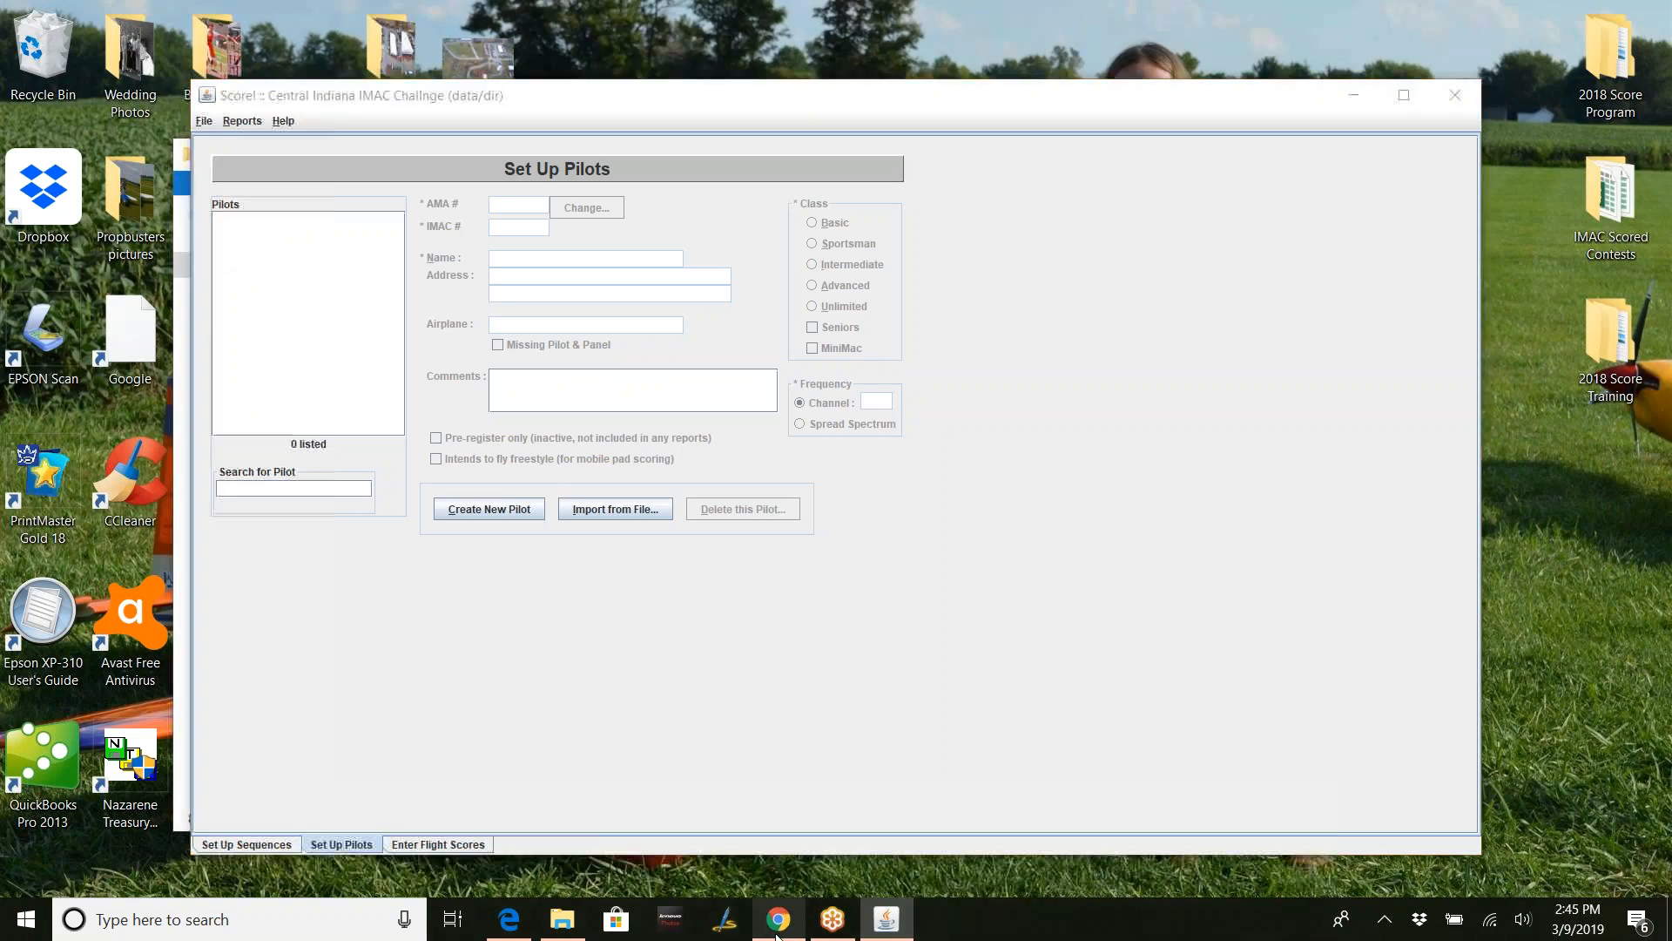
pyautogui.scroll(-4, 626, 514)
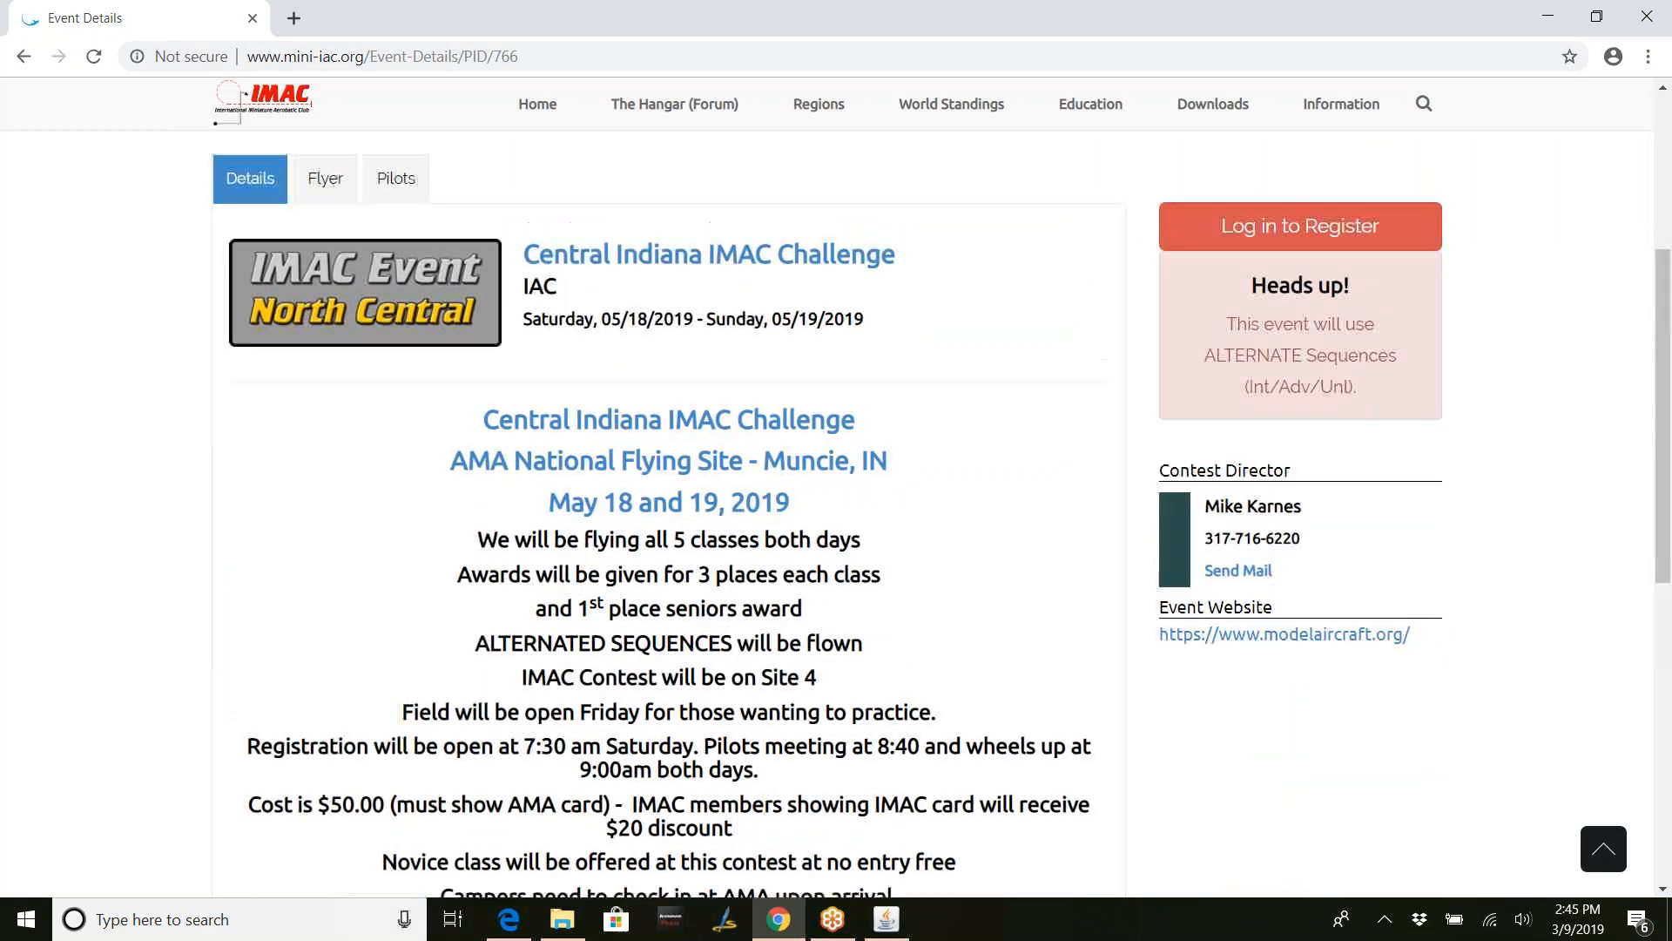
pyautogui.scroll(2, 610, 488)
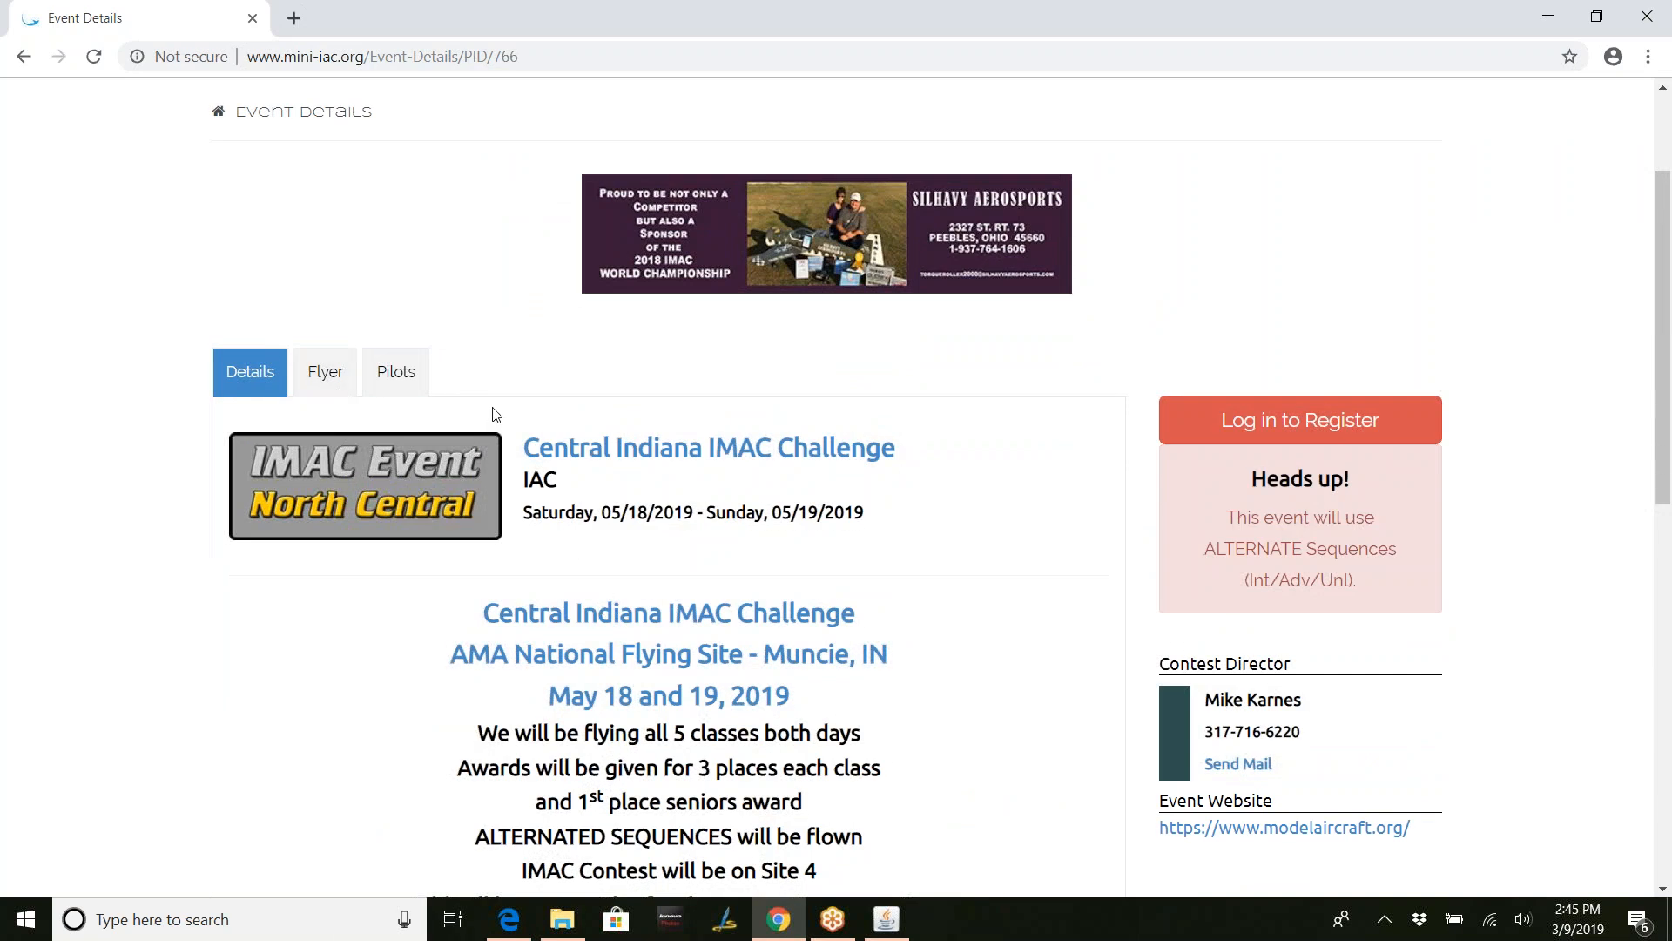
# - Show the event's Pilots tab and scroll through the registered pilots and their classes
pyautogui.click(392, 387)
pyautogui.scroll(-2, 684, 503)
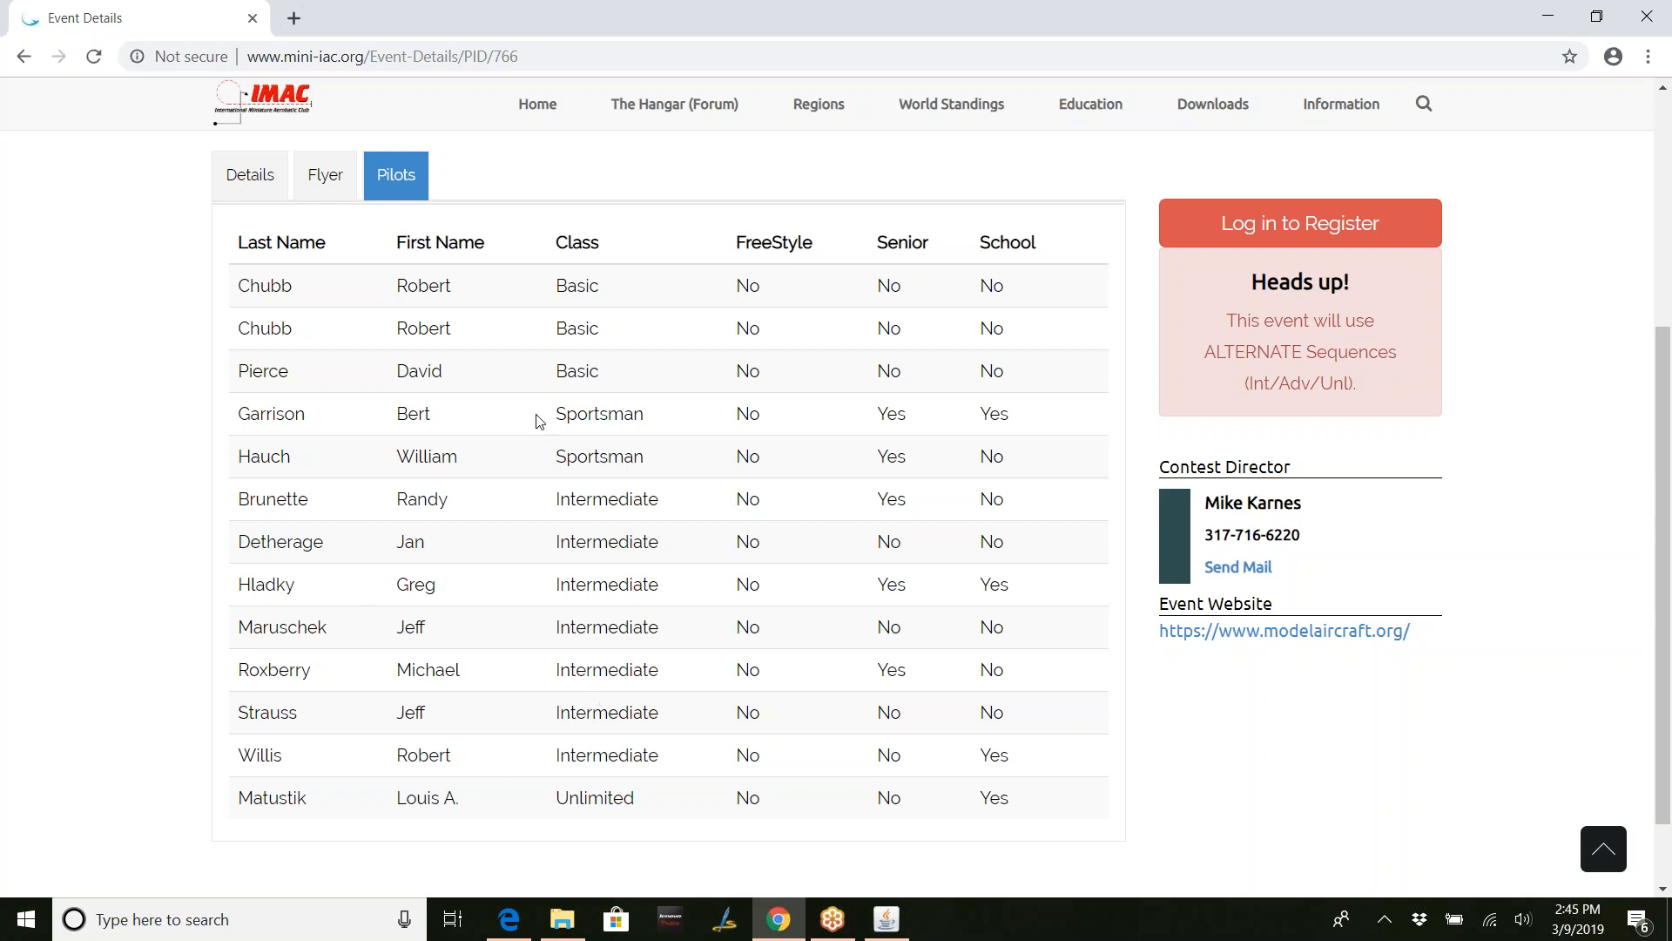
pyautogui.scroll(3, 536, 421)
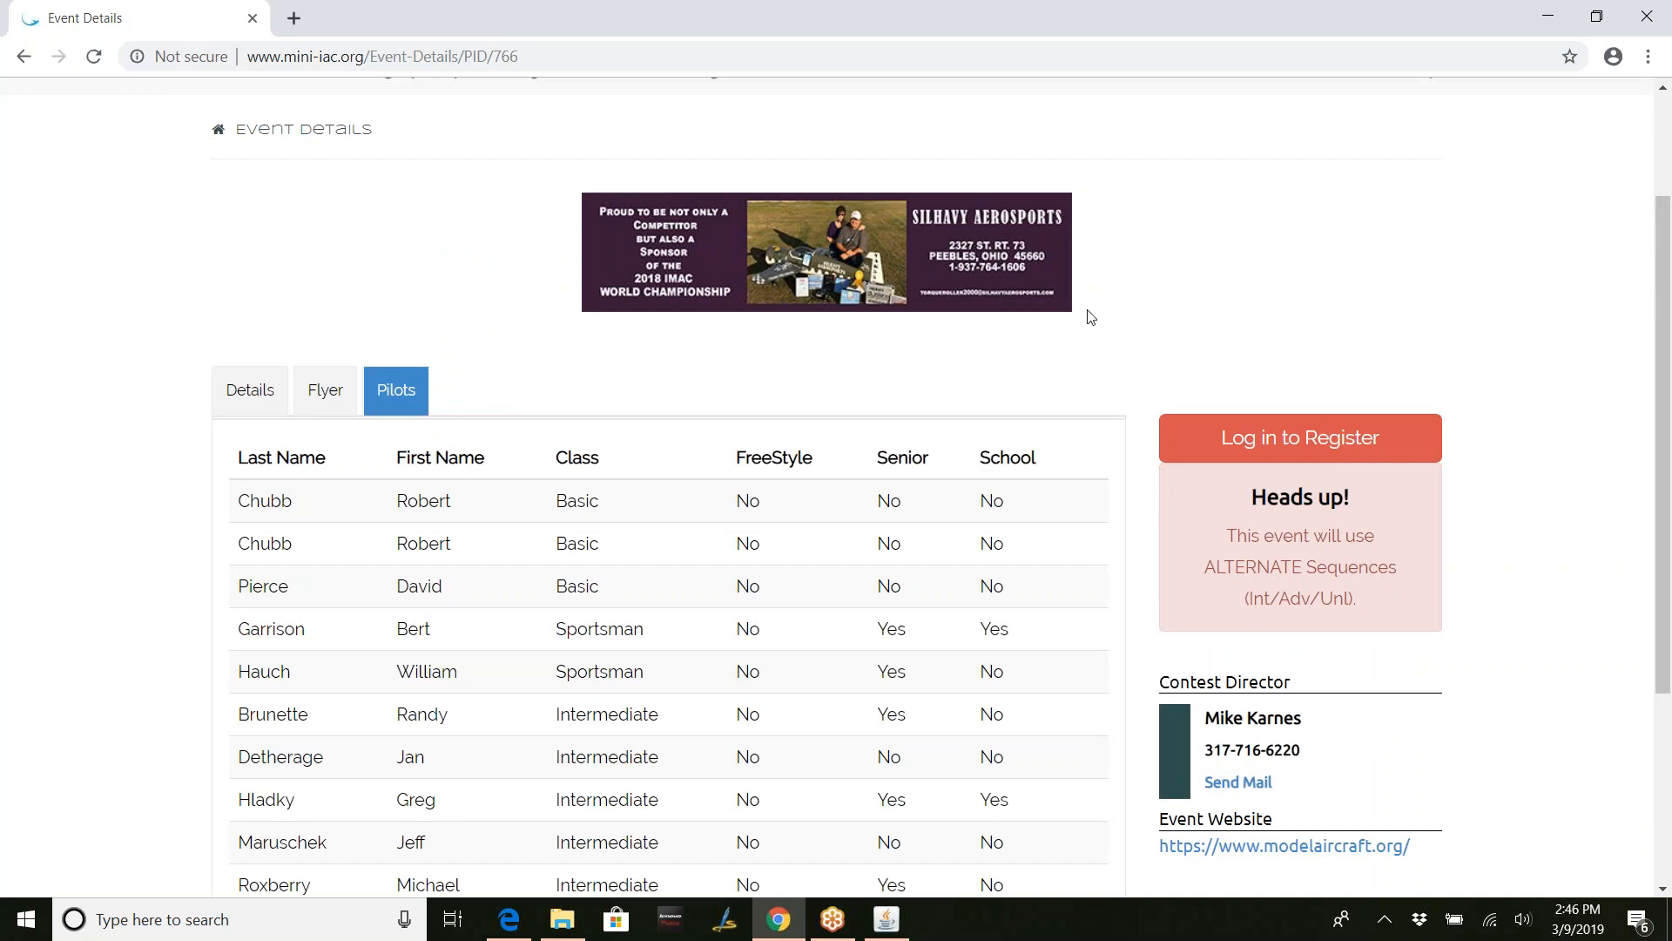
# - Minimize Chrome and Score!, then select Export4Score (11) in the contest folder
pyautogui.click(1548, 17)
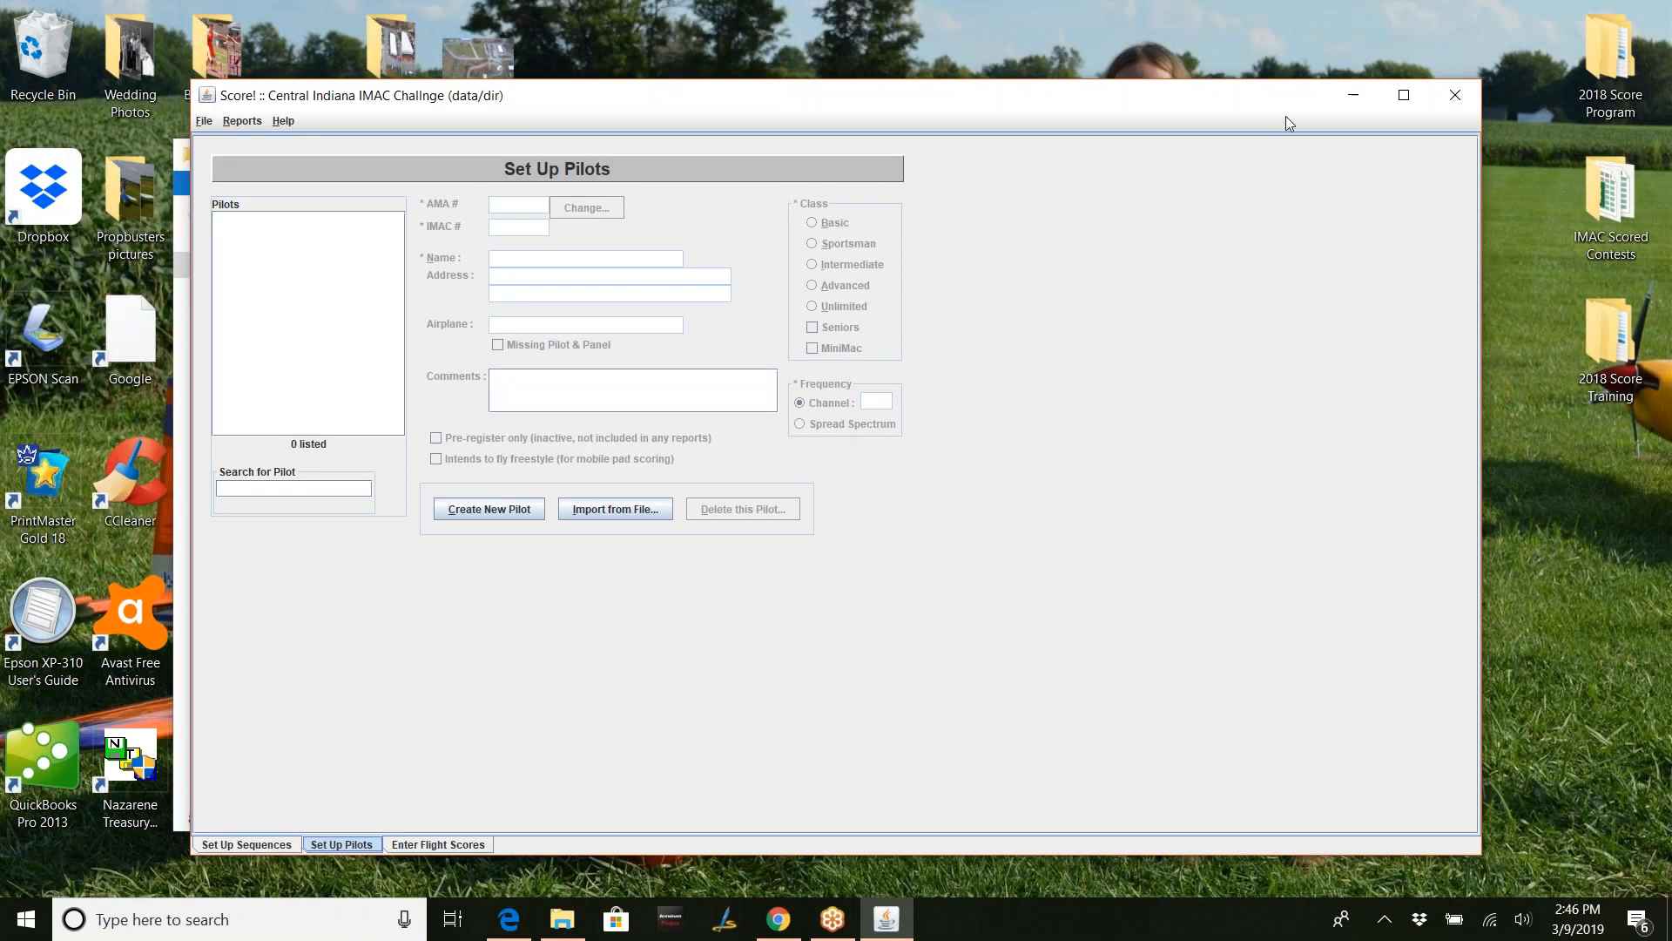
pyautogui.click(1353, 95)
pyautogui.click(503, 398)
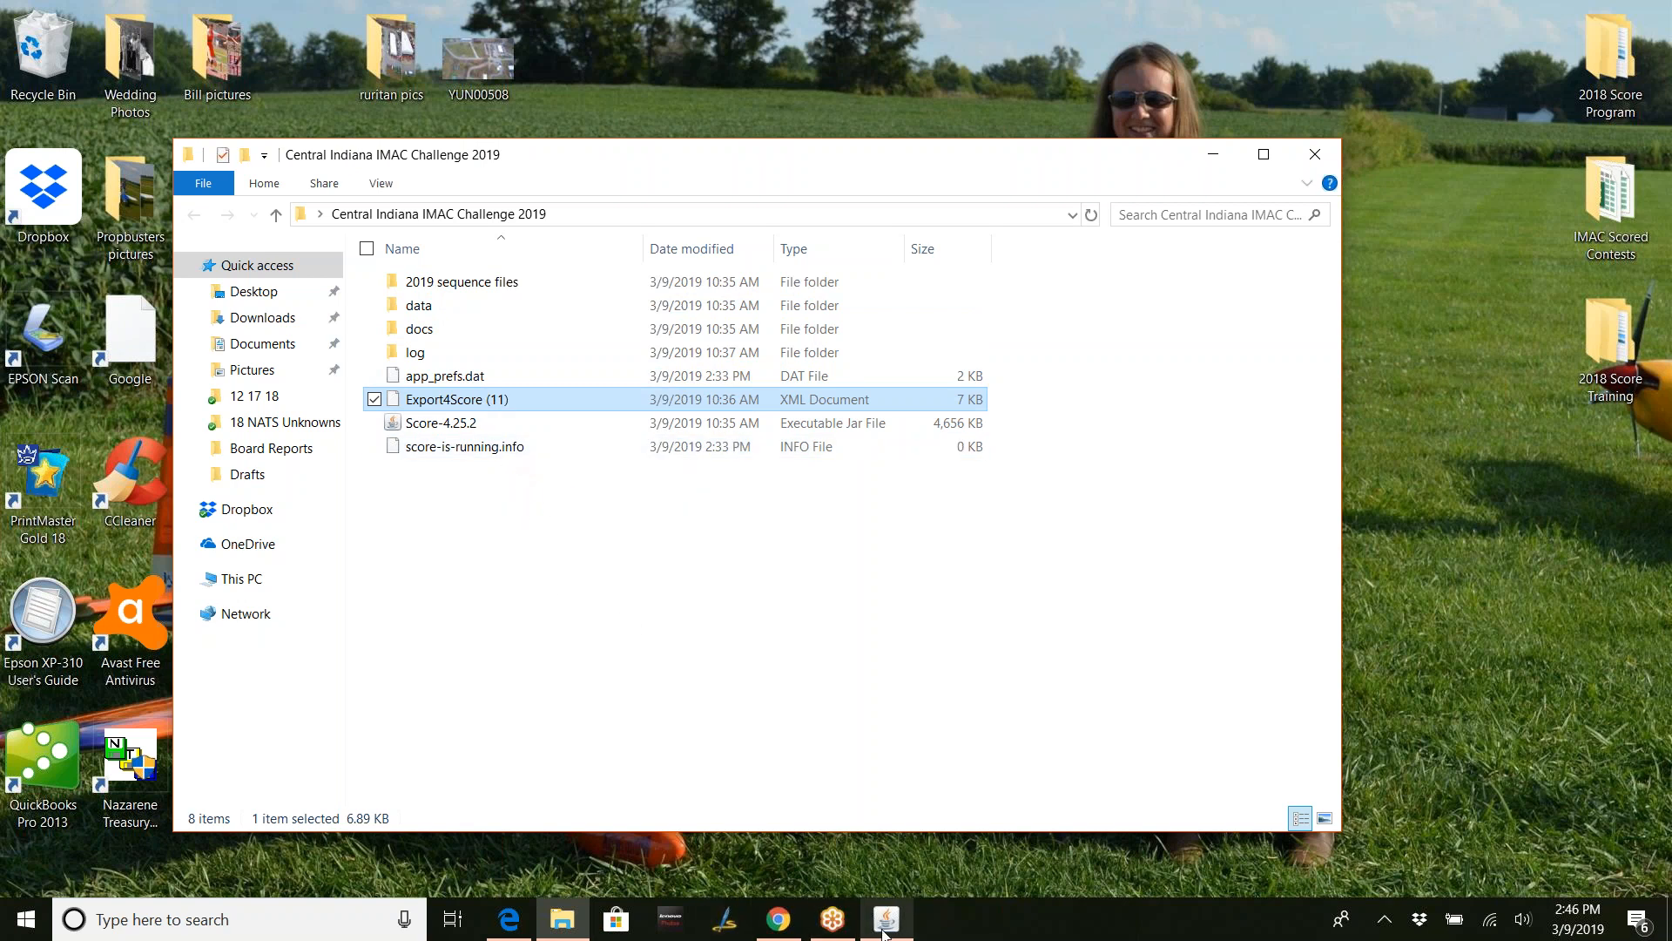
# - Bring Score! back to the front on its empty Set Up Pilots page
pyautogui.click(884, 930)
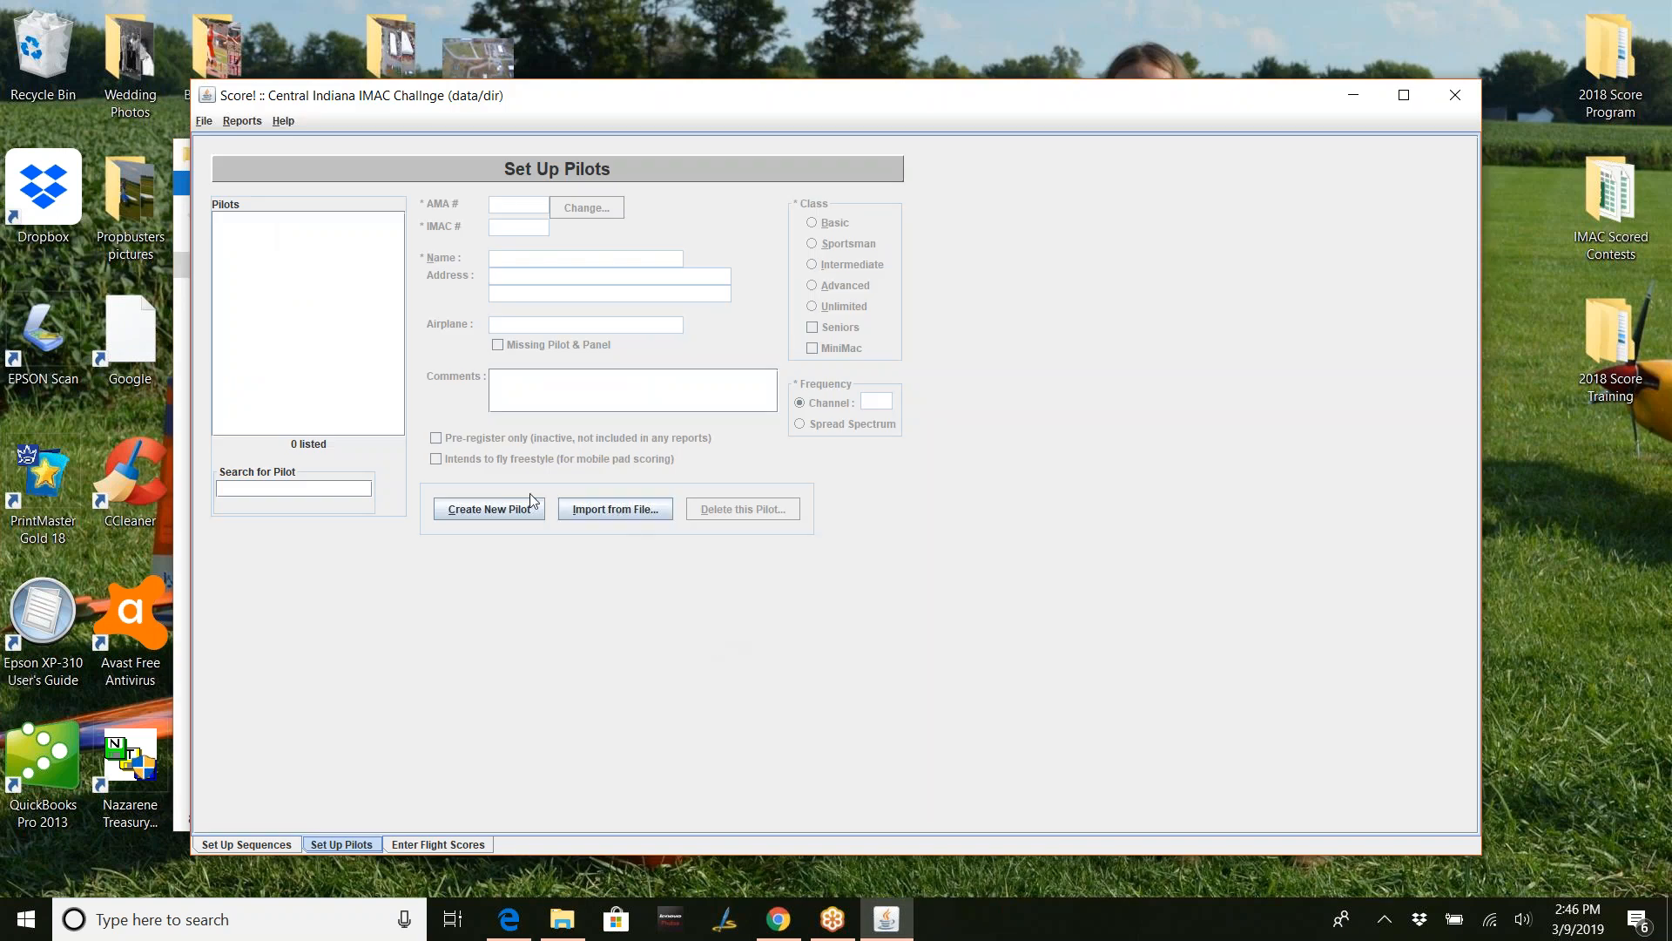
# - Start Import from File and browse to the Central Indiana IMAC Challenge 2019 folder
pyautogui.click(604, 508)
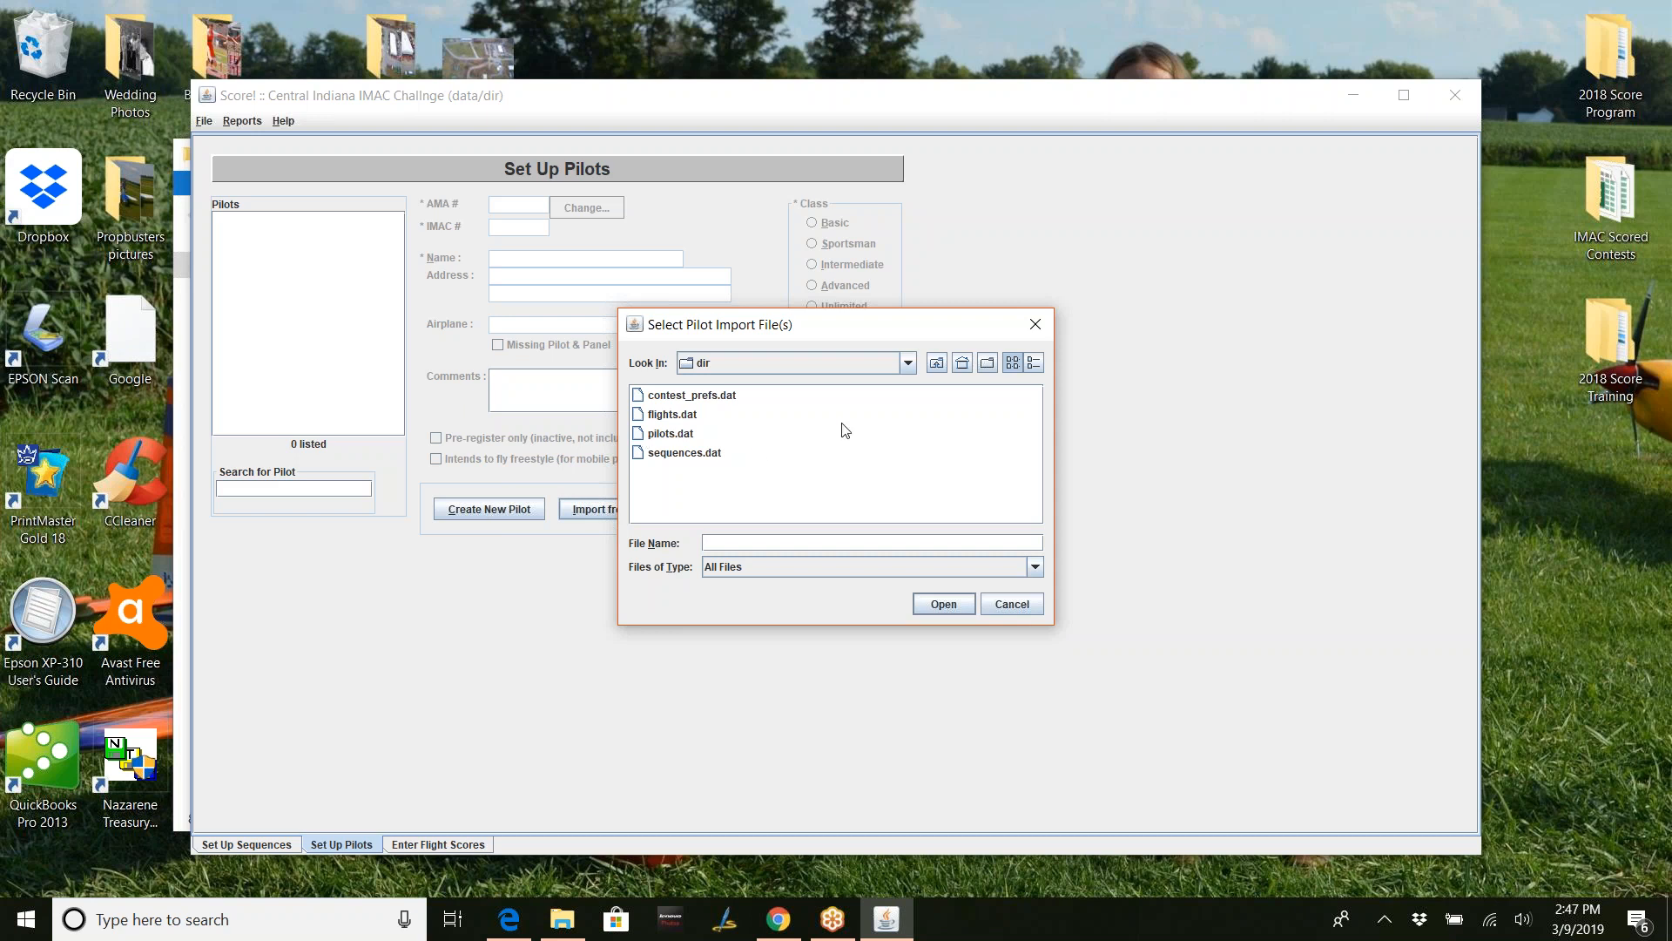
pyautogui.click(909, 364)
pyautogui.click(909, 384)
pyautogui.click(909, 384)
pyautogui.click(909, 384)
pyautogui.click(909, 384)
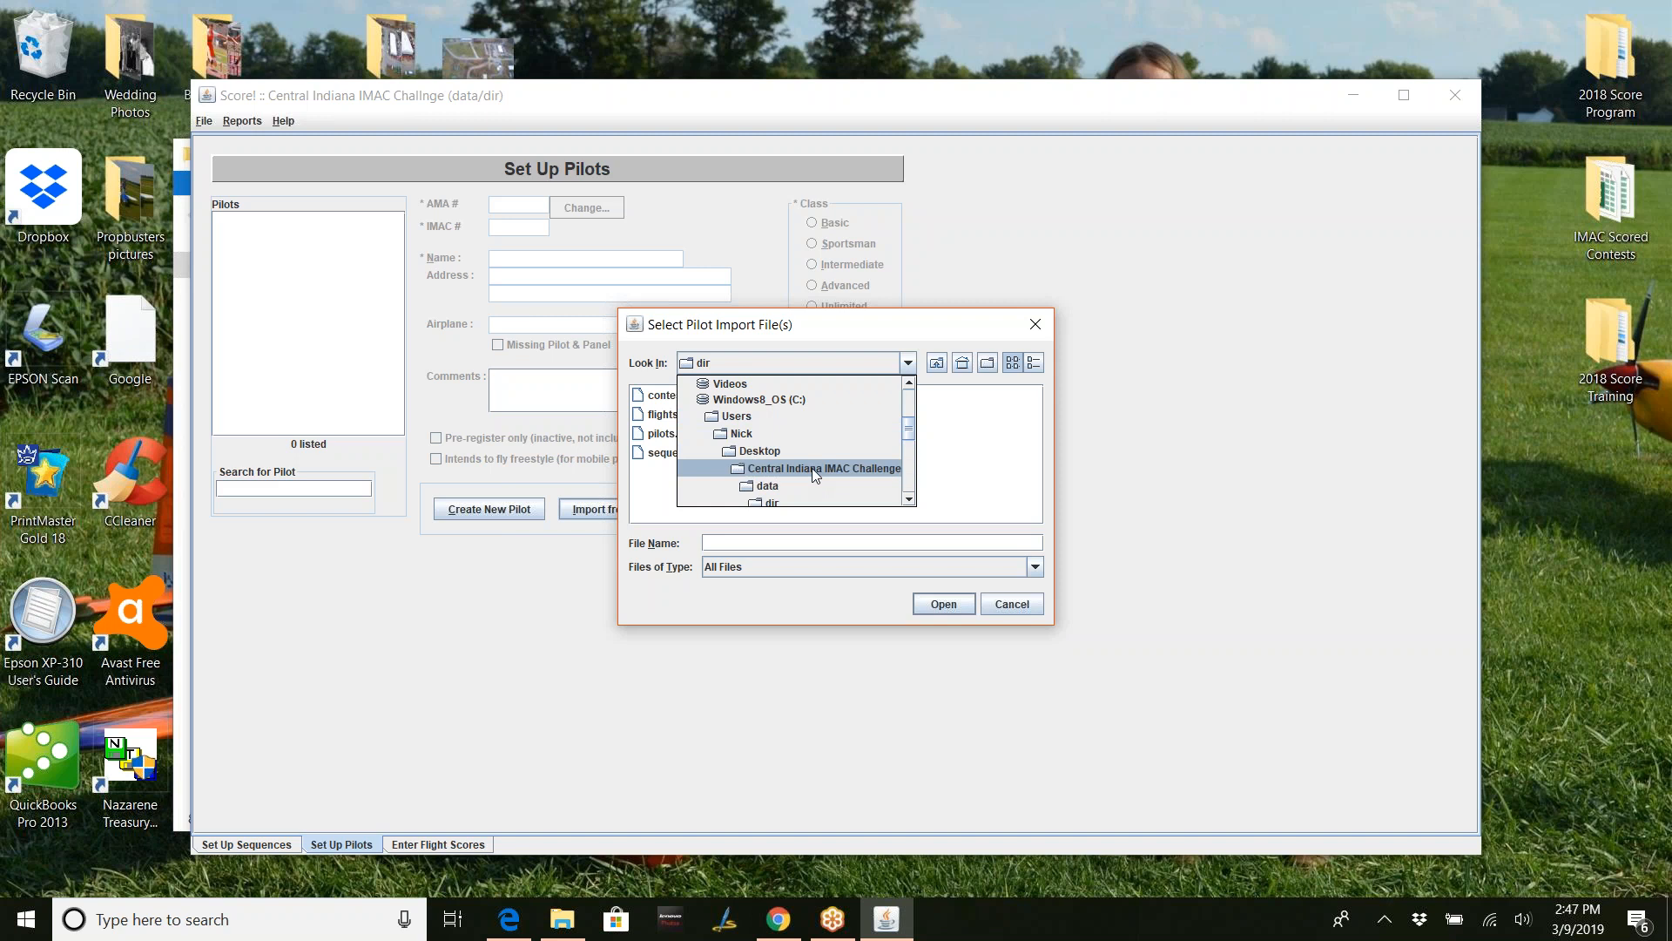
pyautogui.click(909, 500)
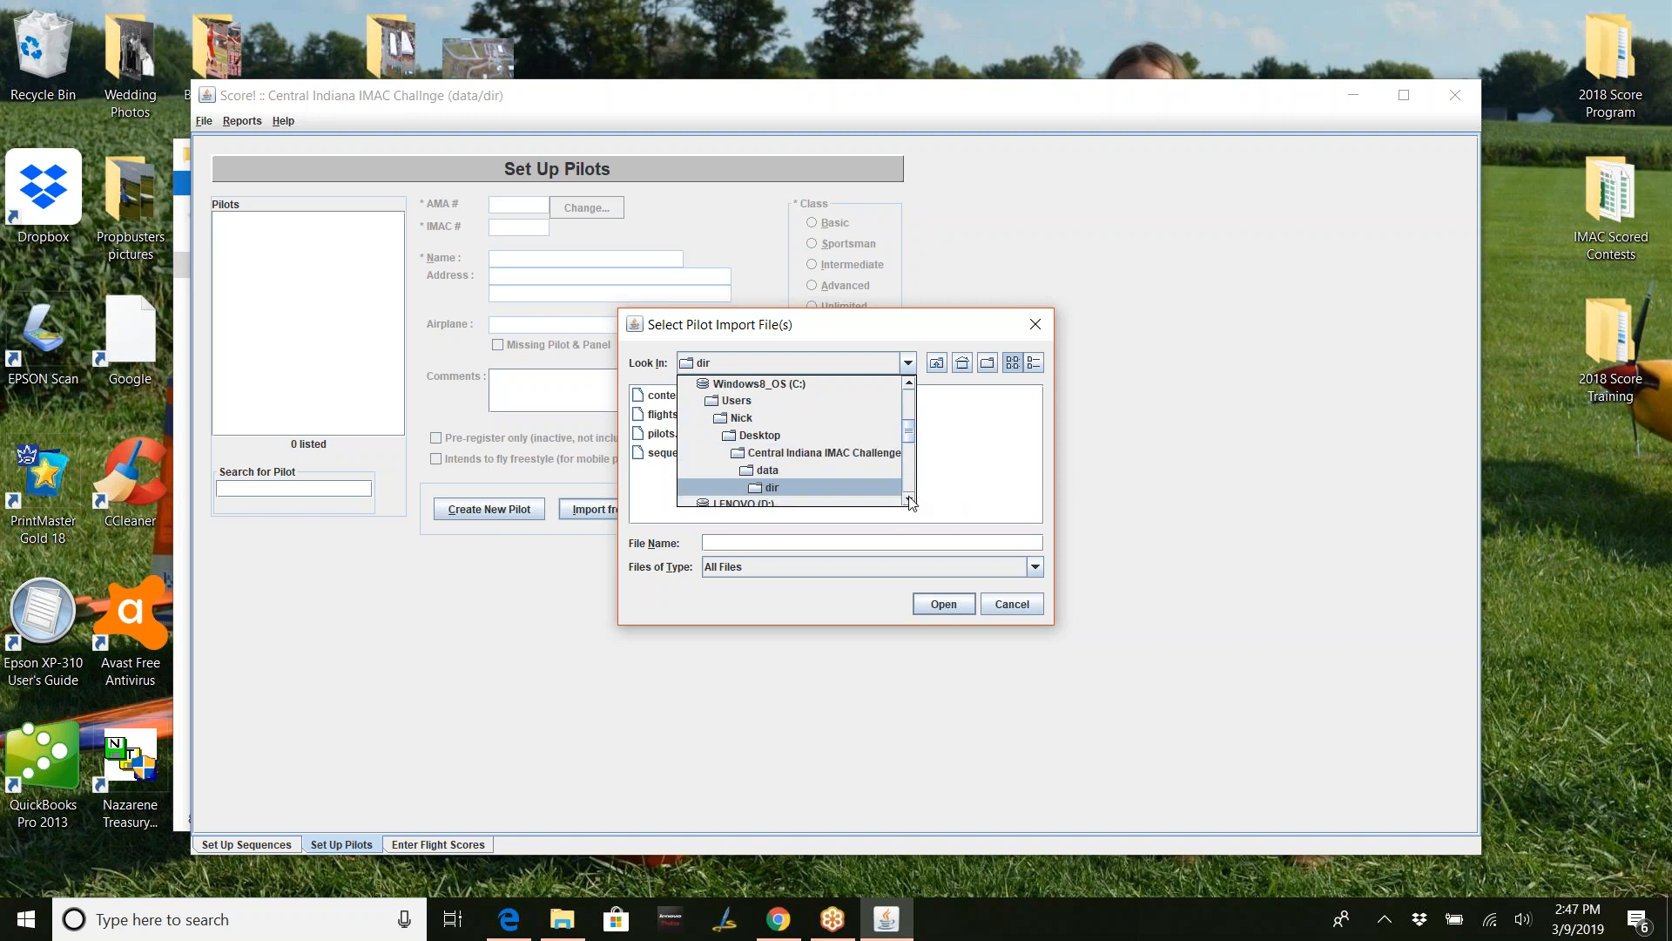
pyautogui.click(878, 453)
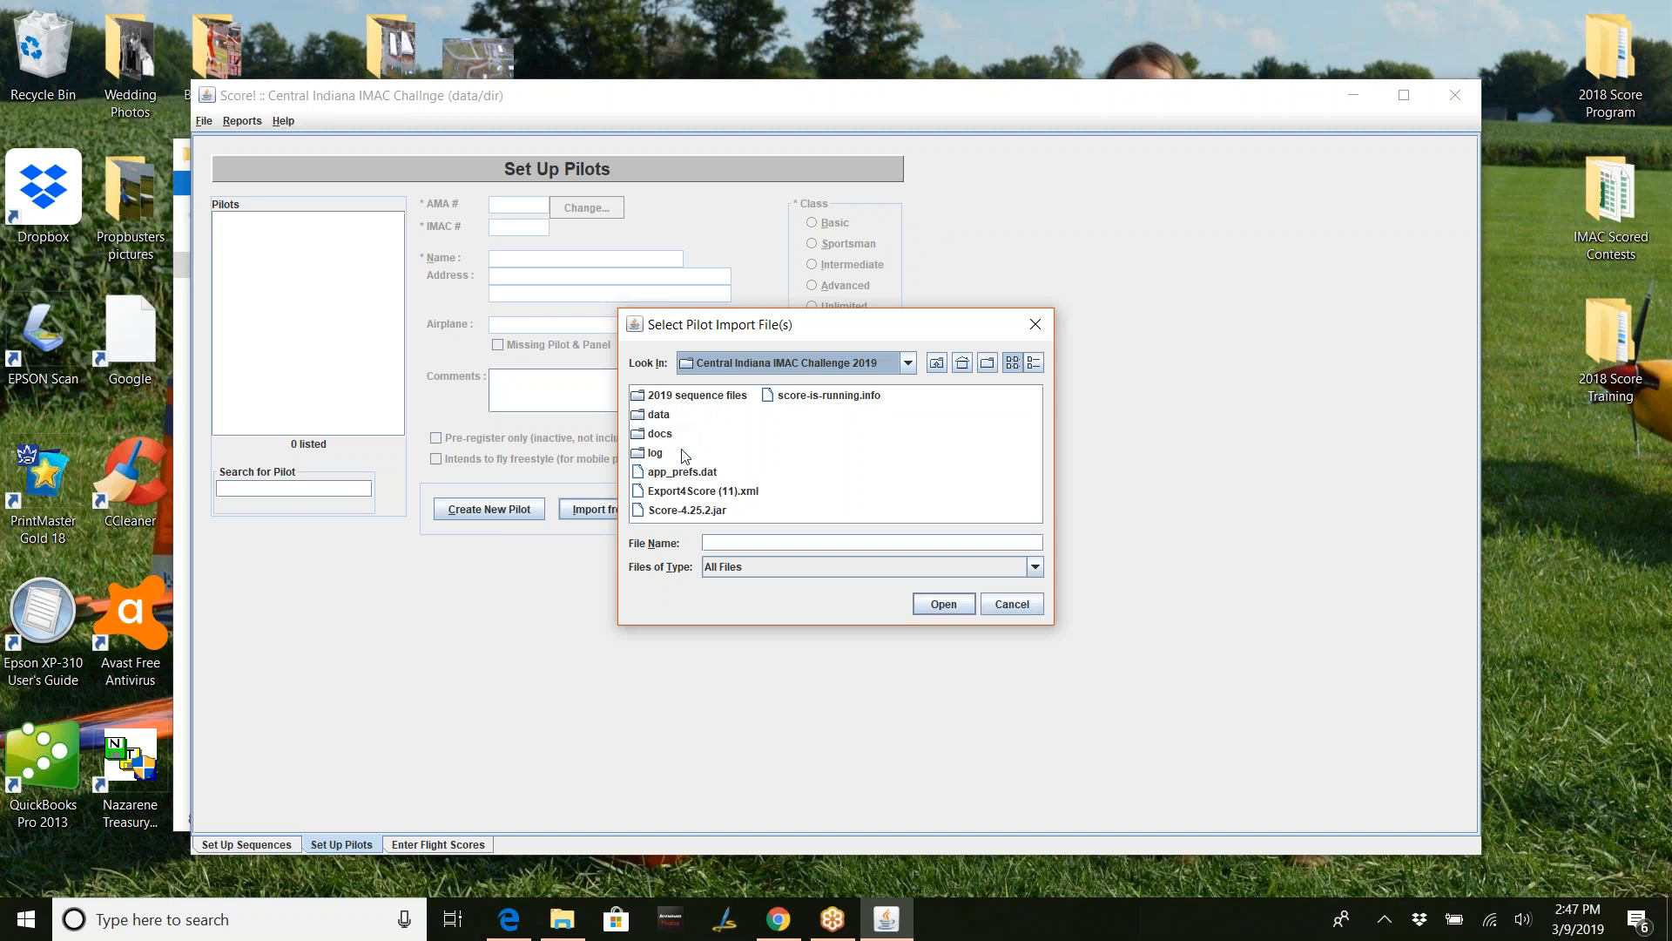
# - Open Export4Score (11).xml and confirm importing the 12 pilot records
pyautogui.click(688, 493)
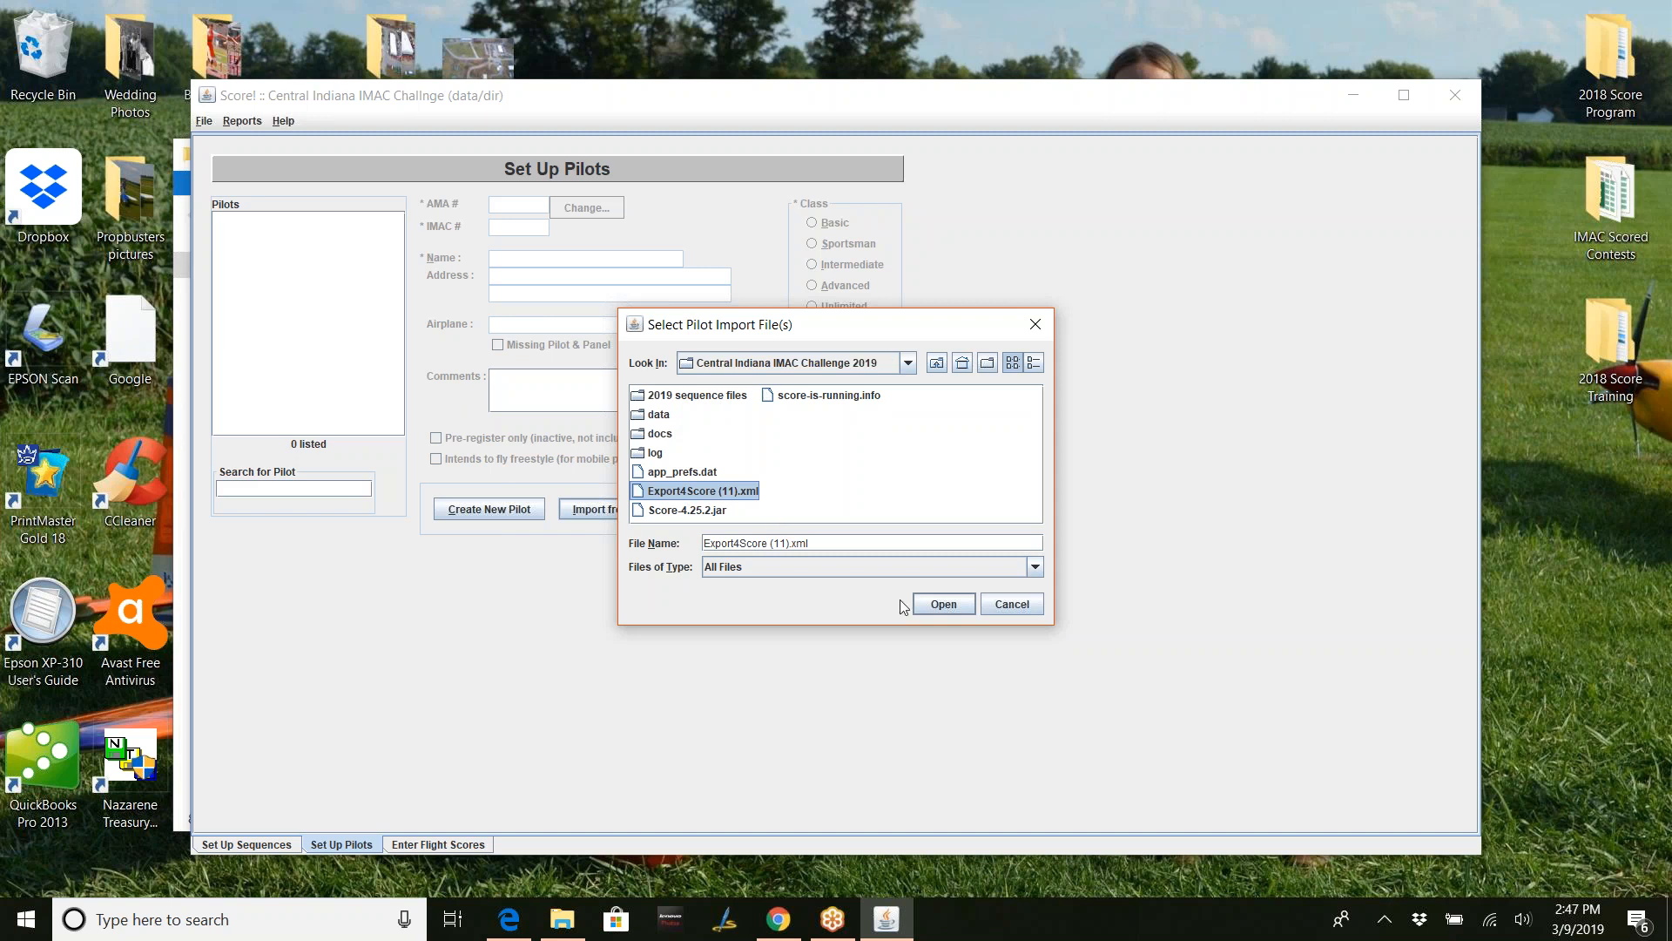
pyautogui.click(939, 606)
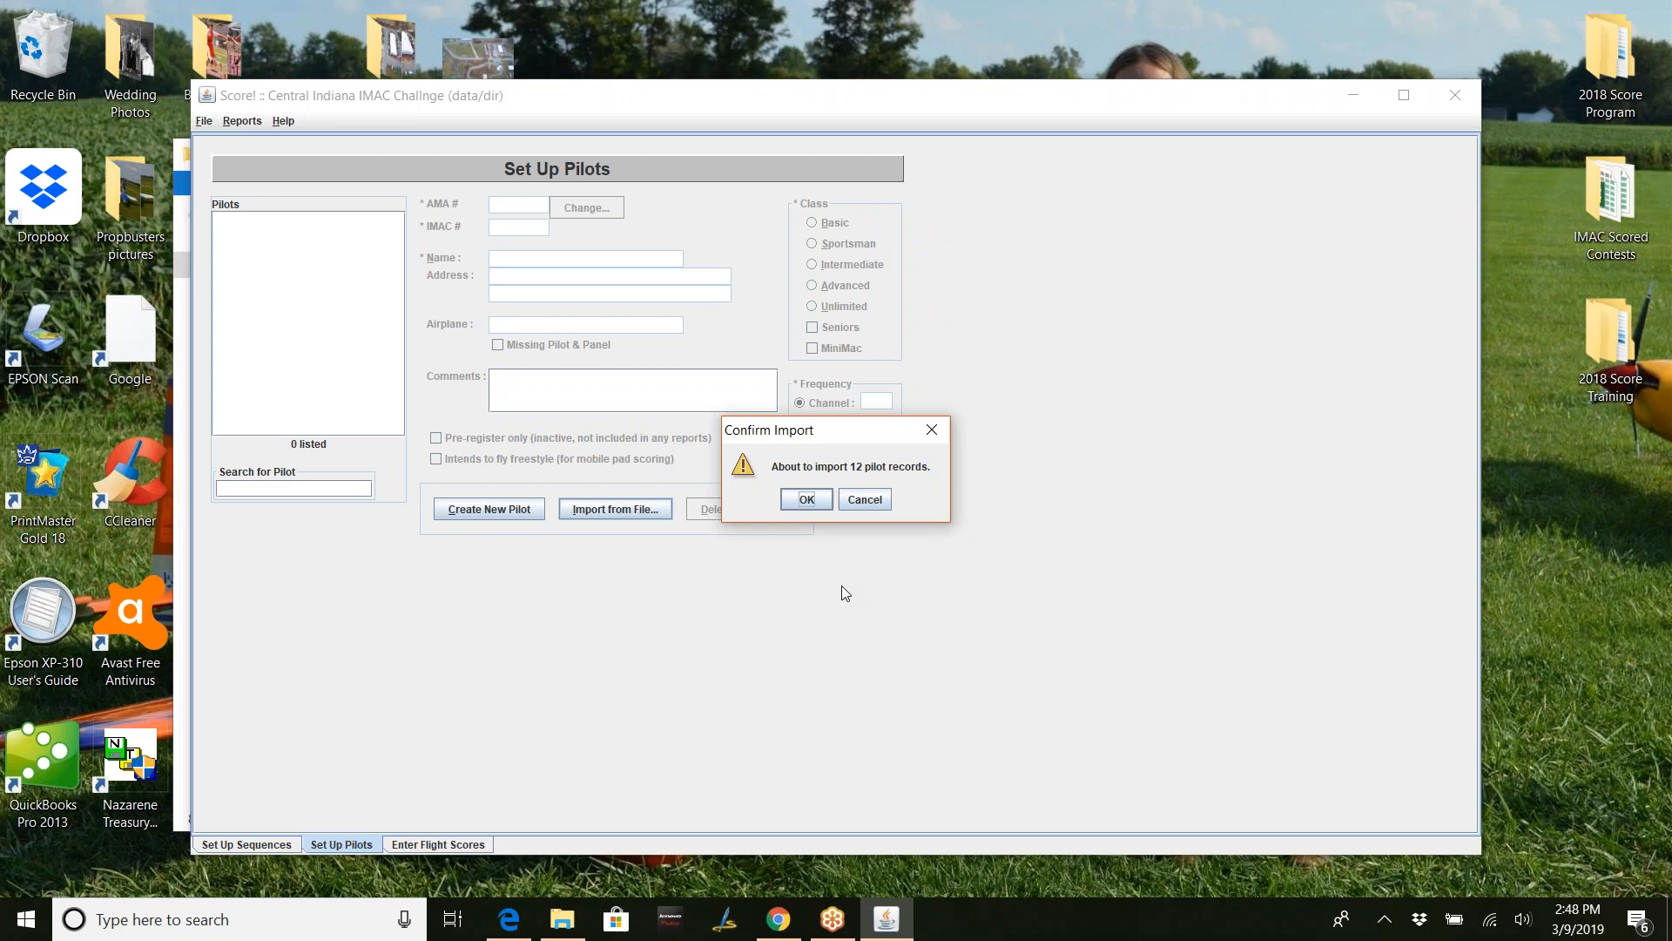
pyautogui.click(807, 498)
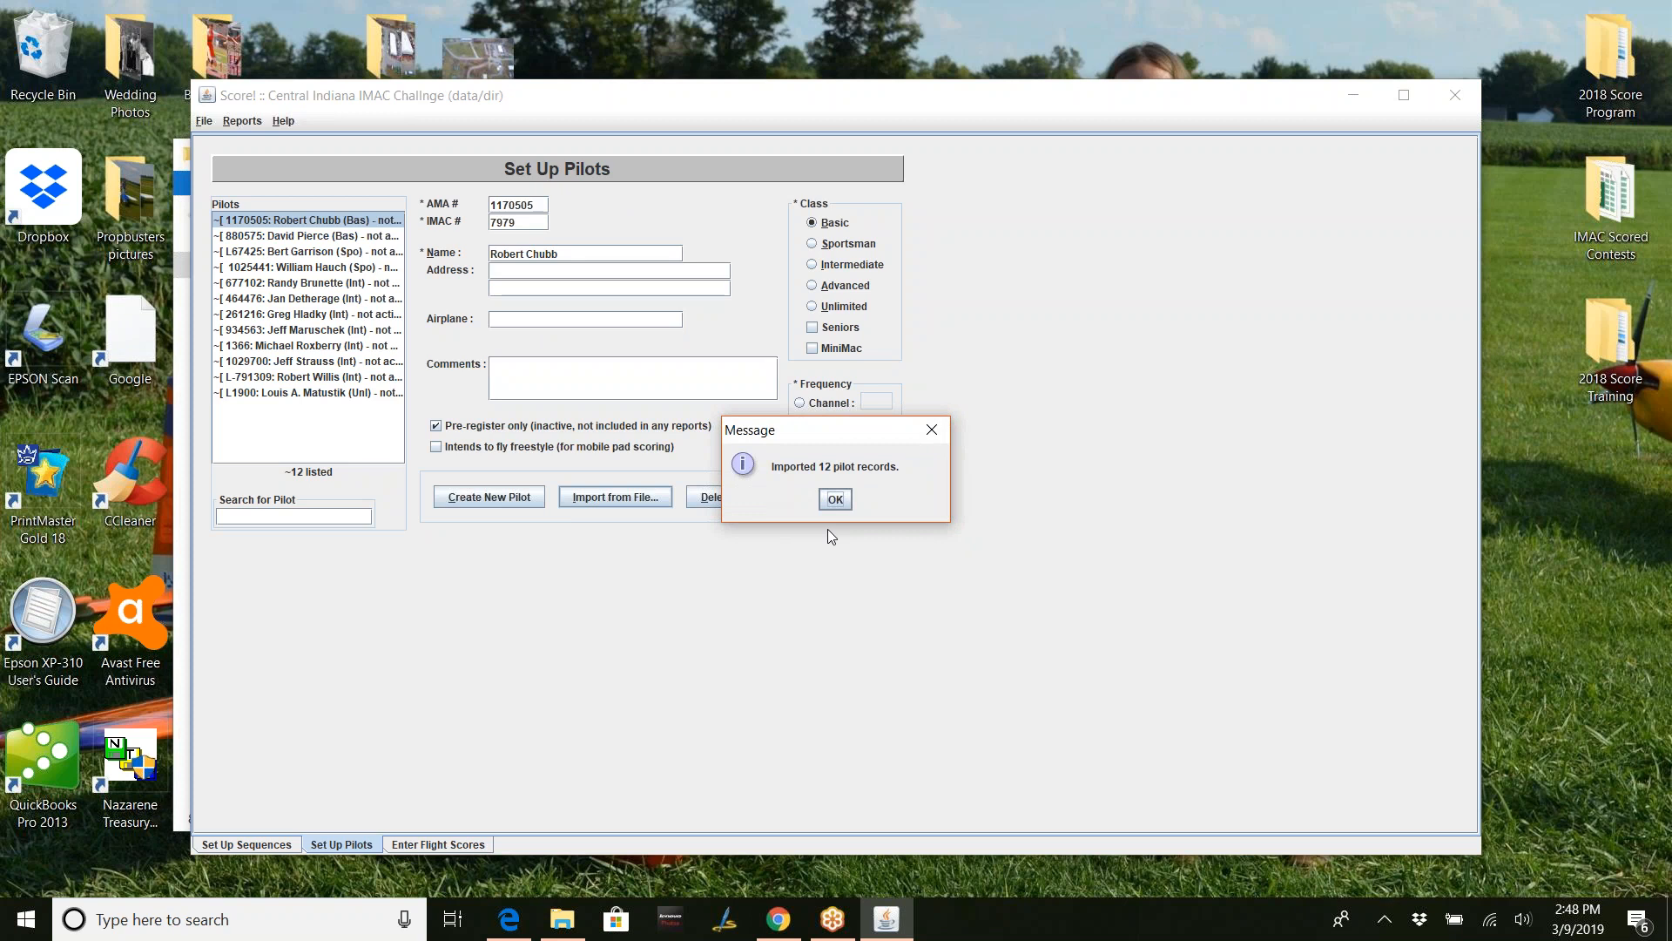
pyautogui.click(823, 505)
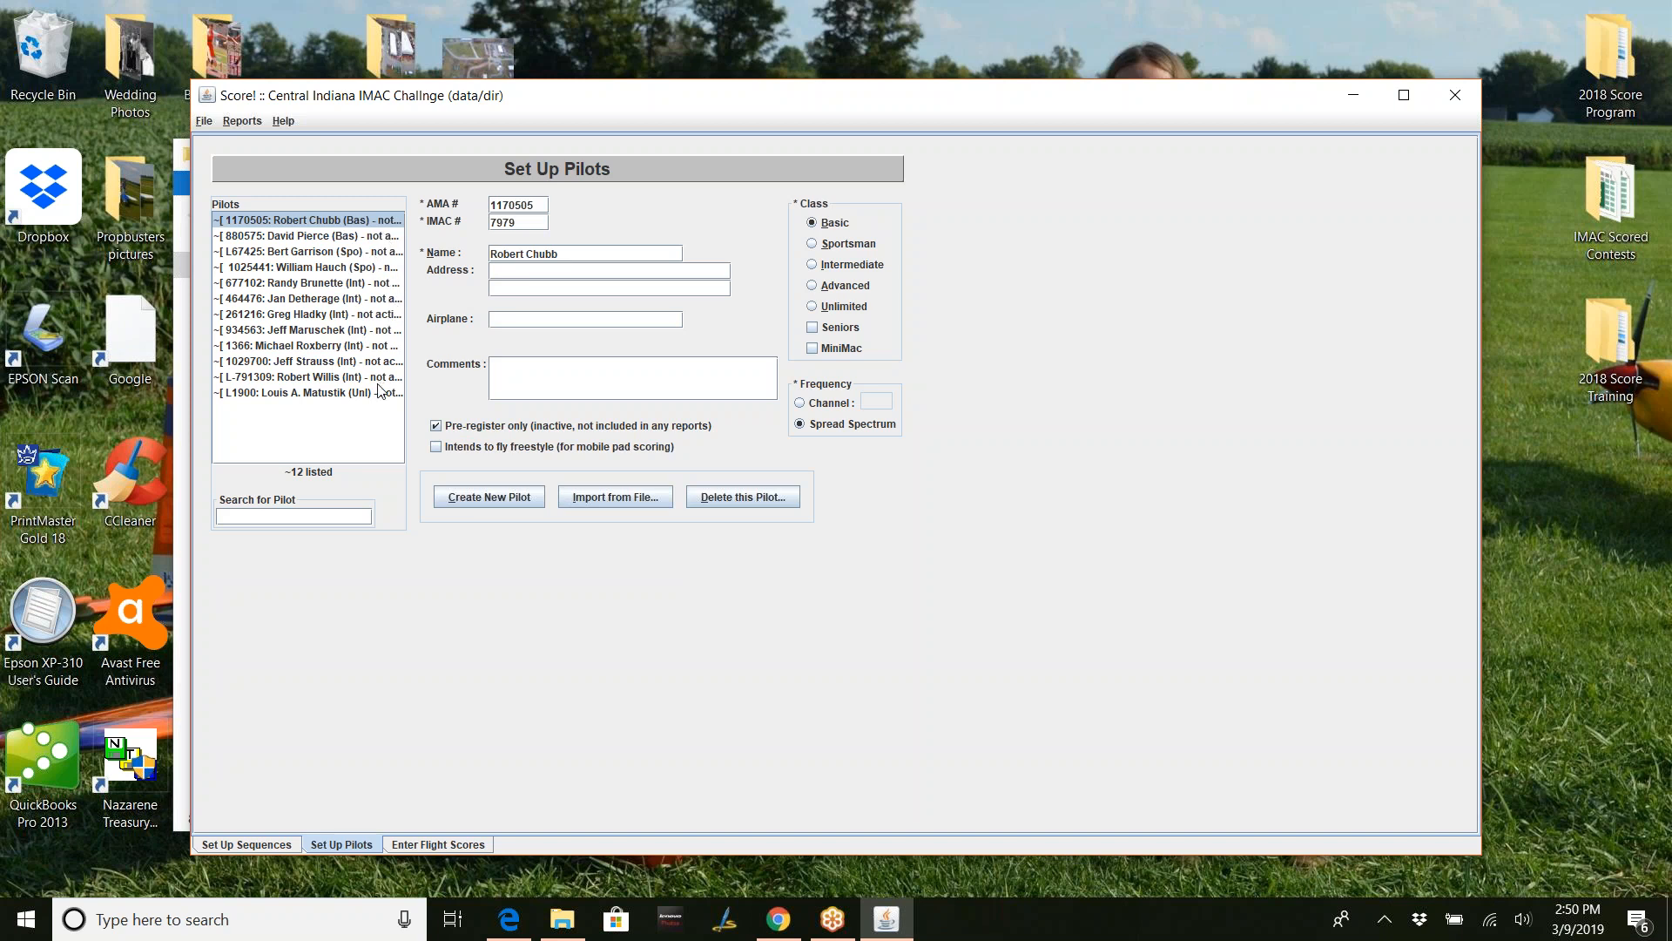
# - Clear 'Pre-register only' on the second Basic pilot, then view the eleventh pilot
pyautogui.click(314, 237)
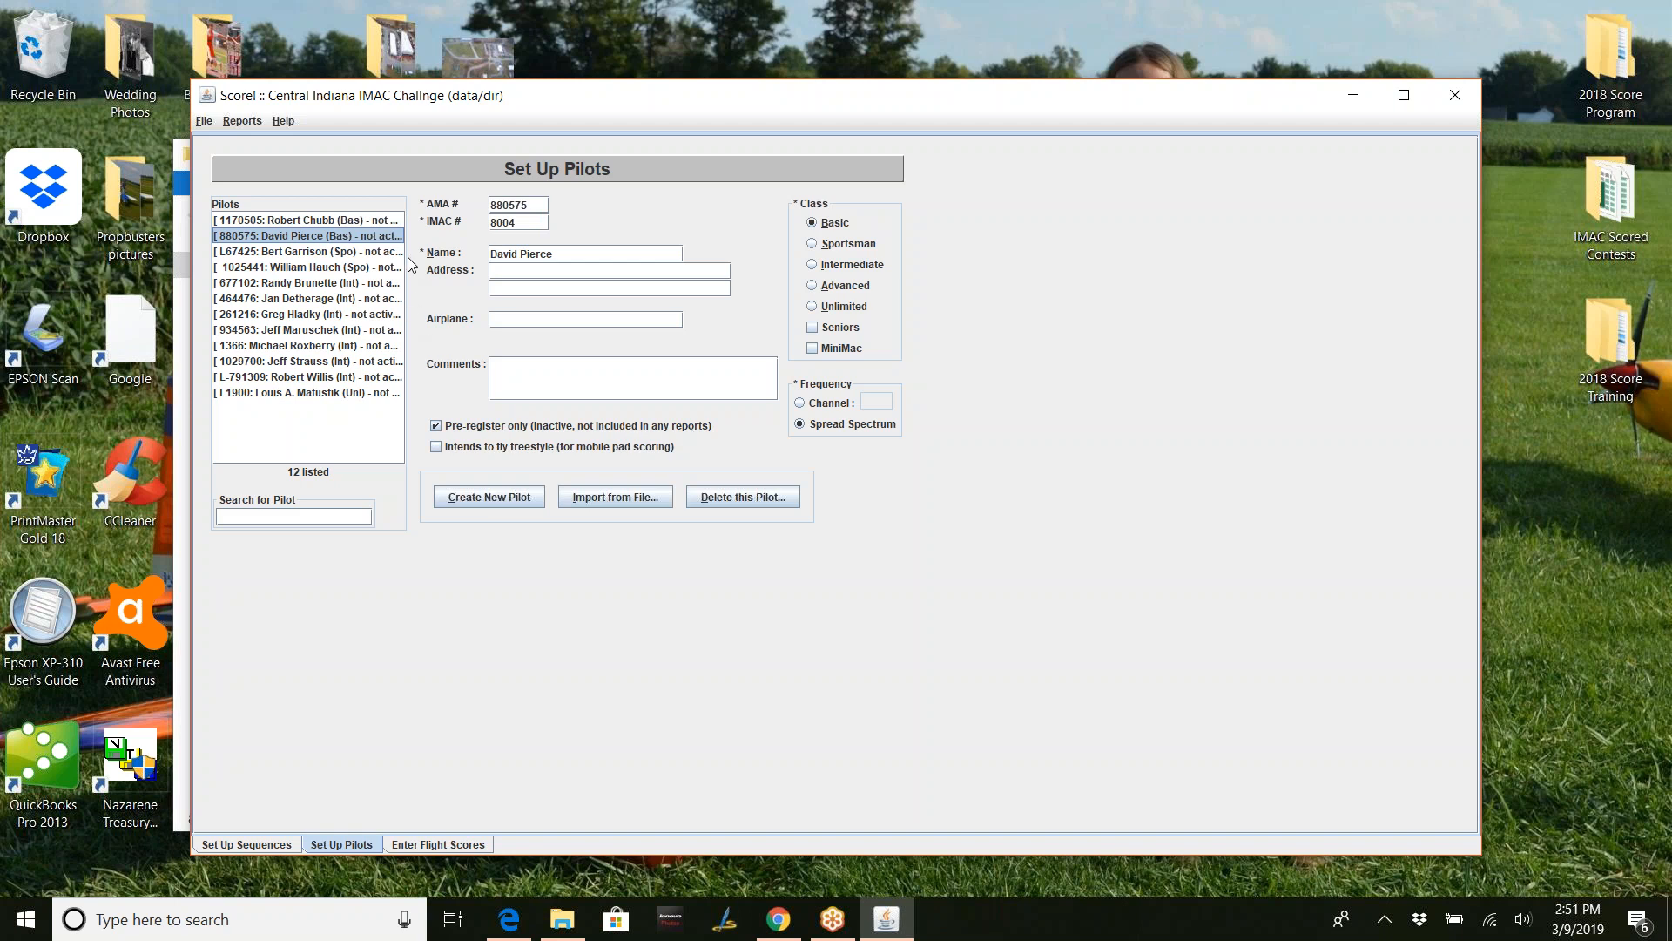
pyautogui.click(436, 427)
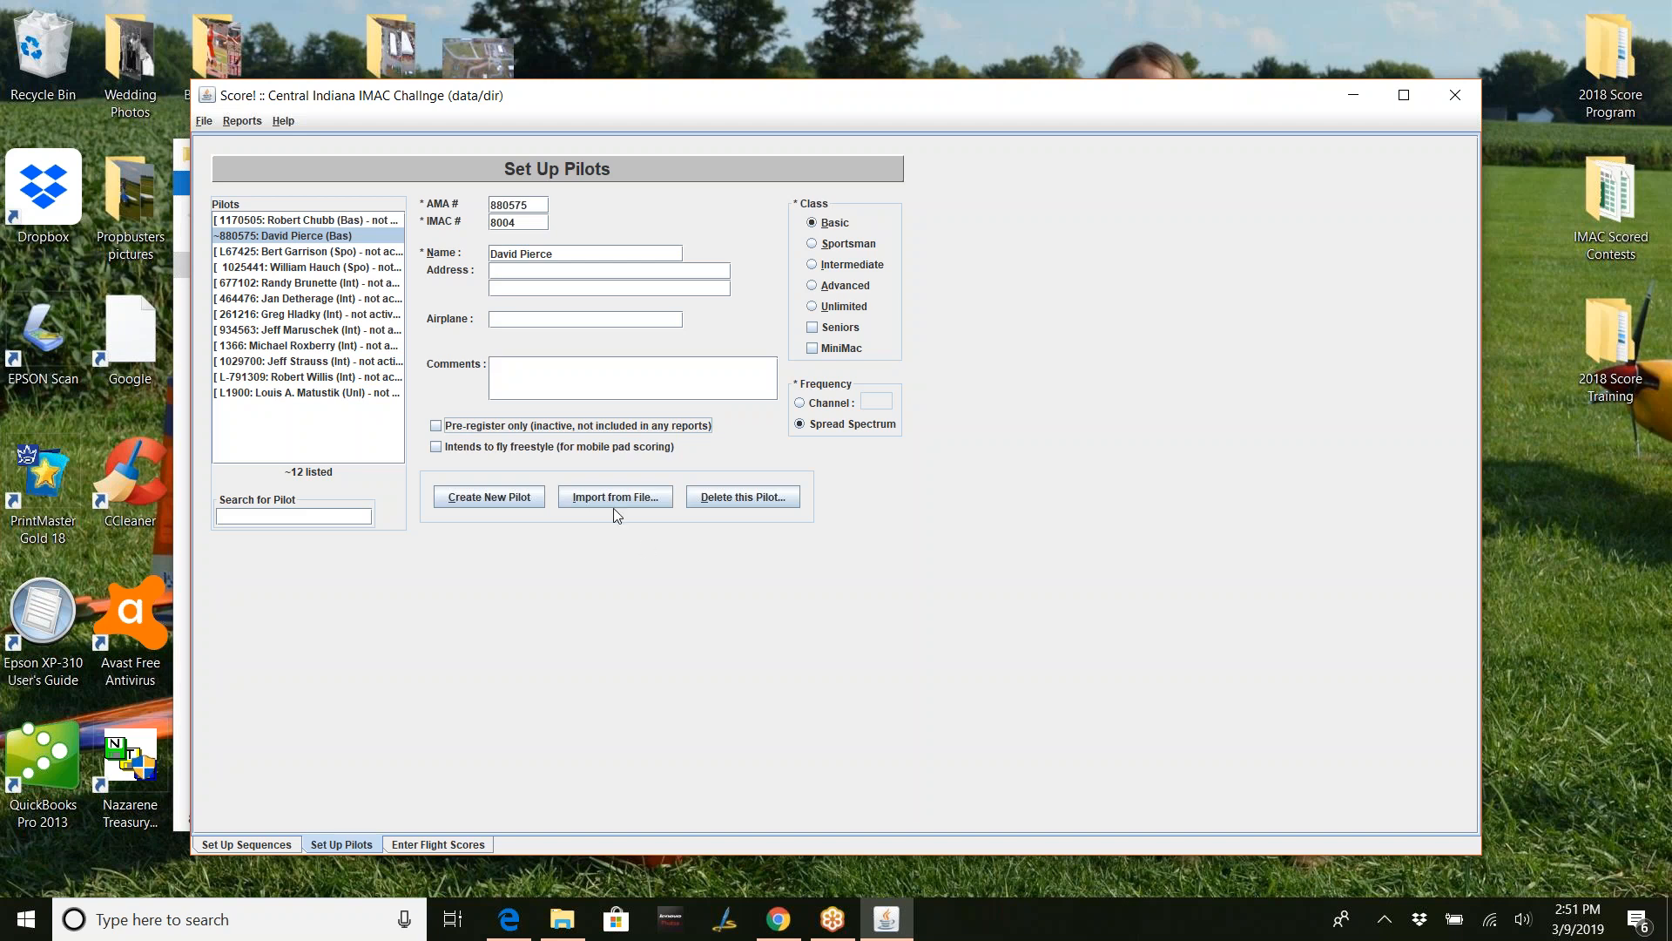
pyautogui.click(562, 272)
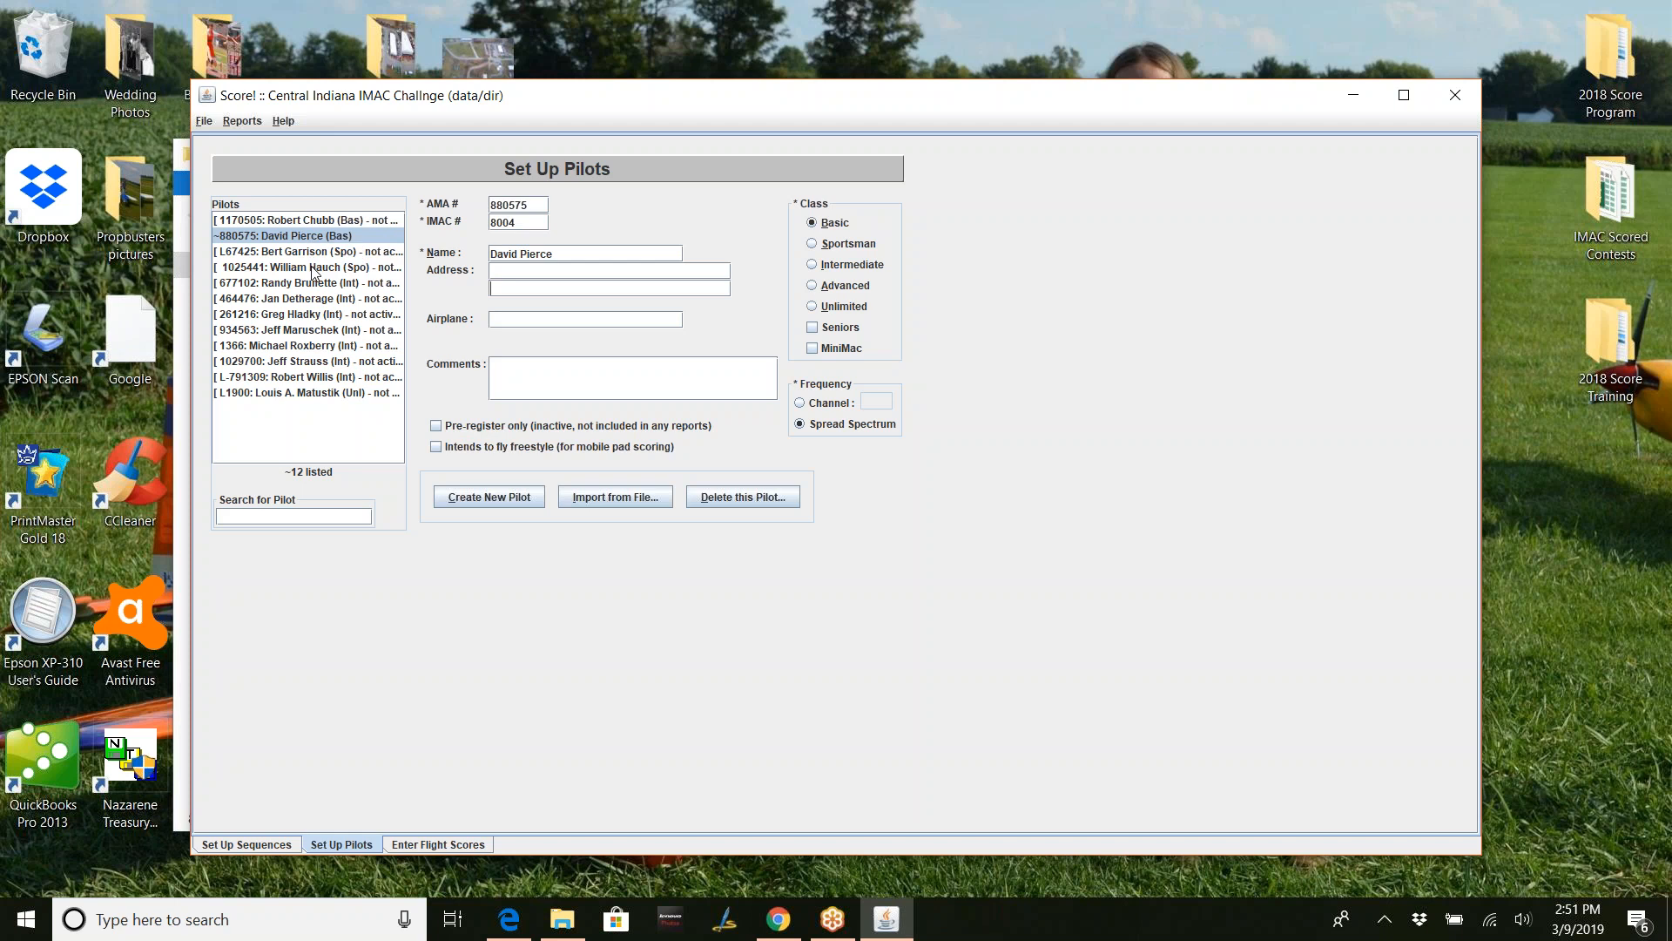
pyautogui.click(323, 378)
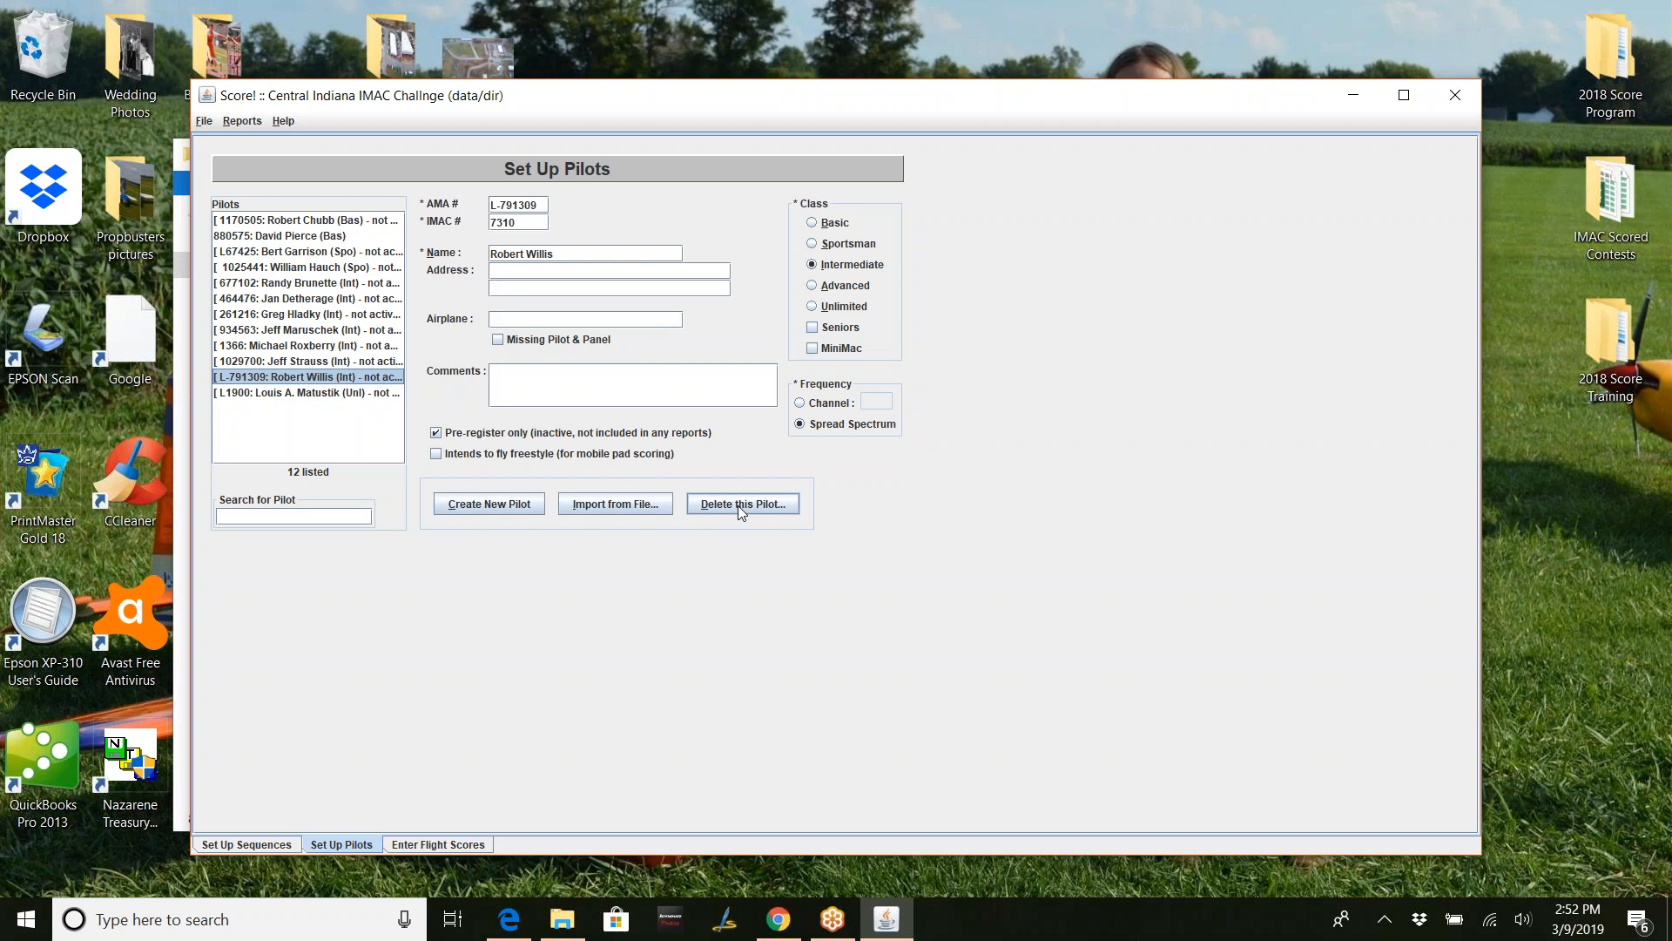
# - Cancel deleting the Intermediate pilot, then permanently delete the Basic-class pilot's record instead
pyautogui.click(739, 505)
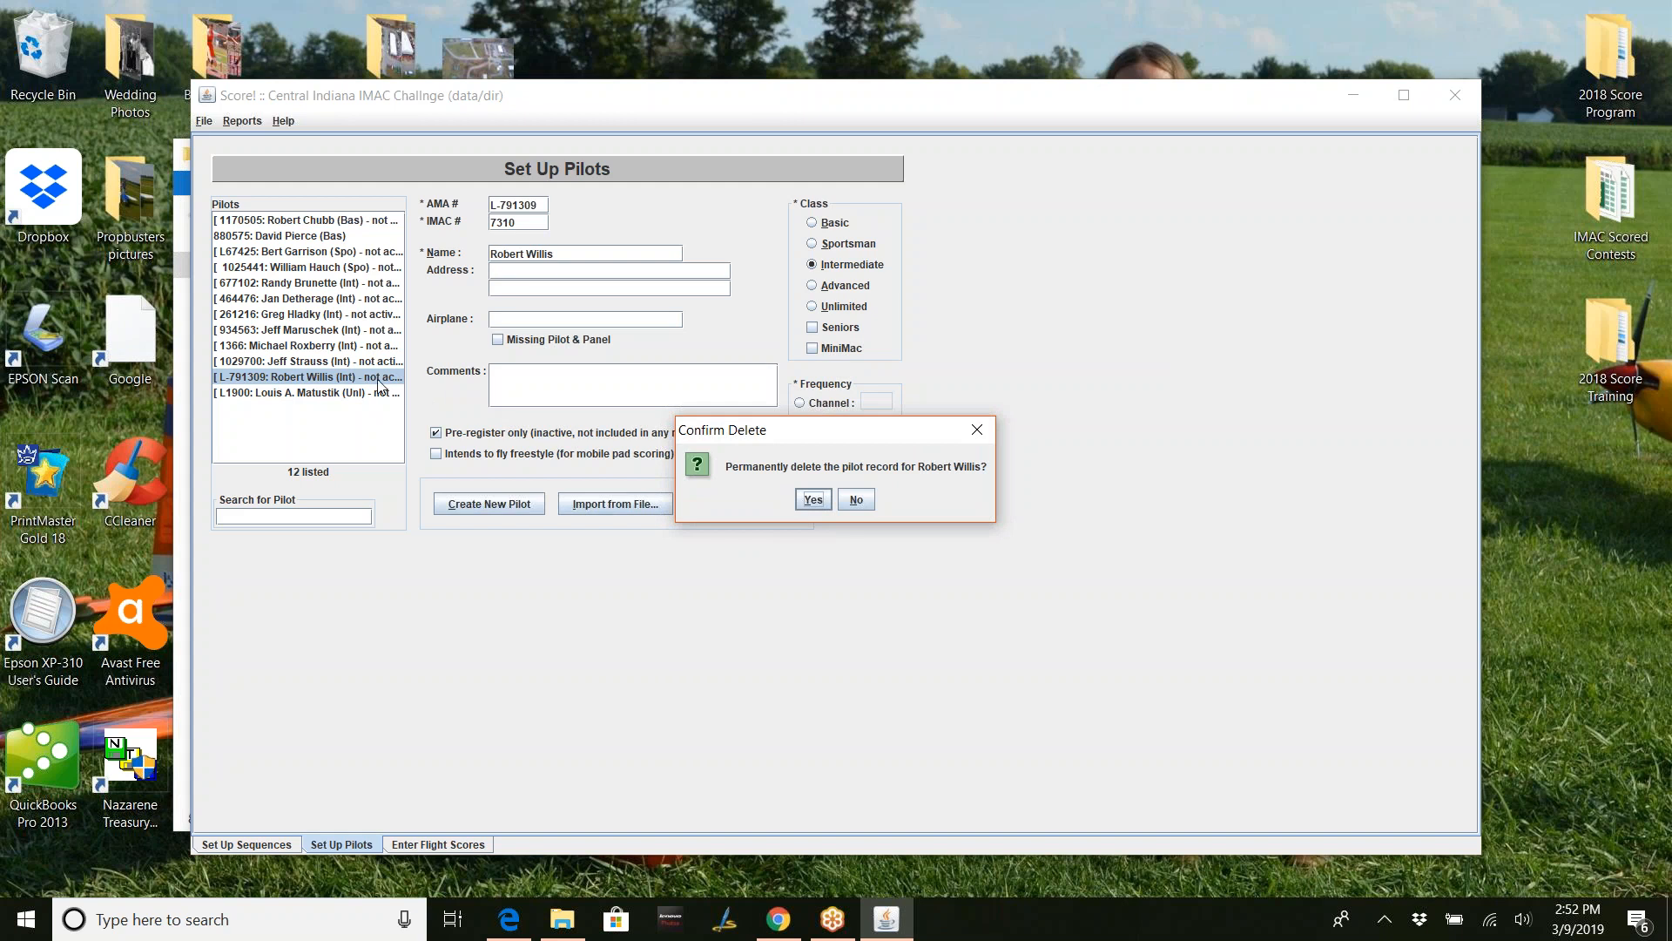
pyautogui.click(856, 501)
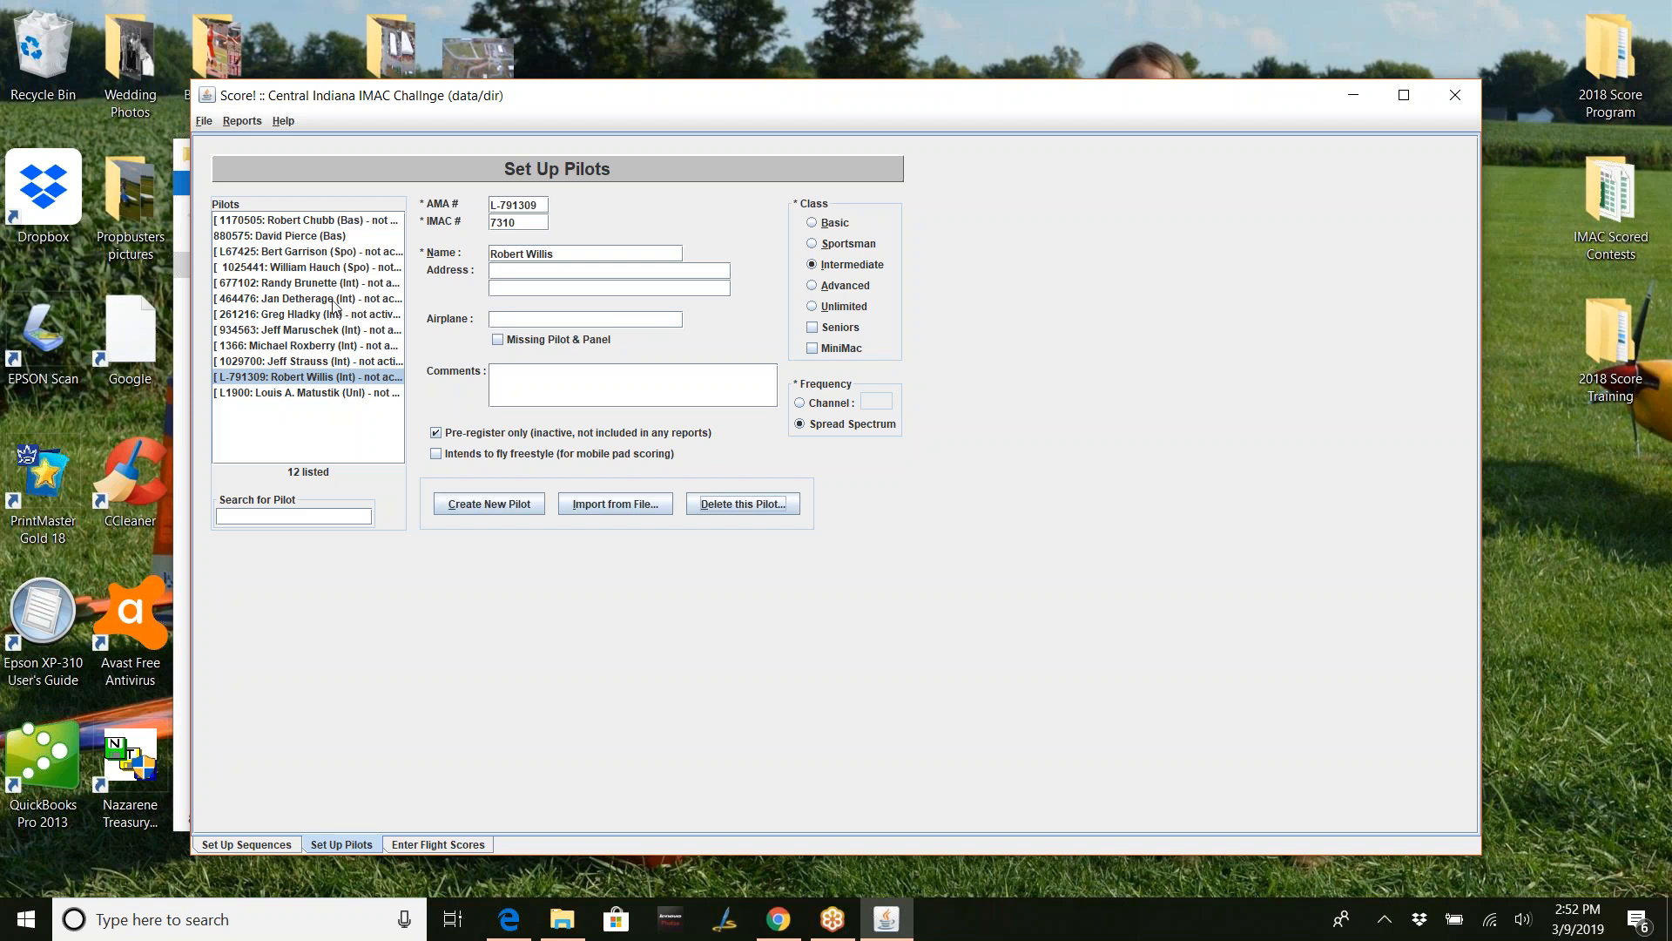
pyautogui.click(321, 220)
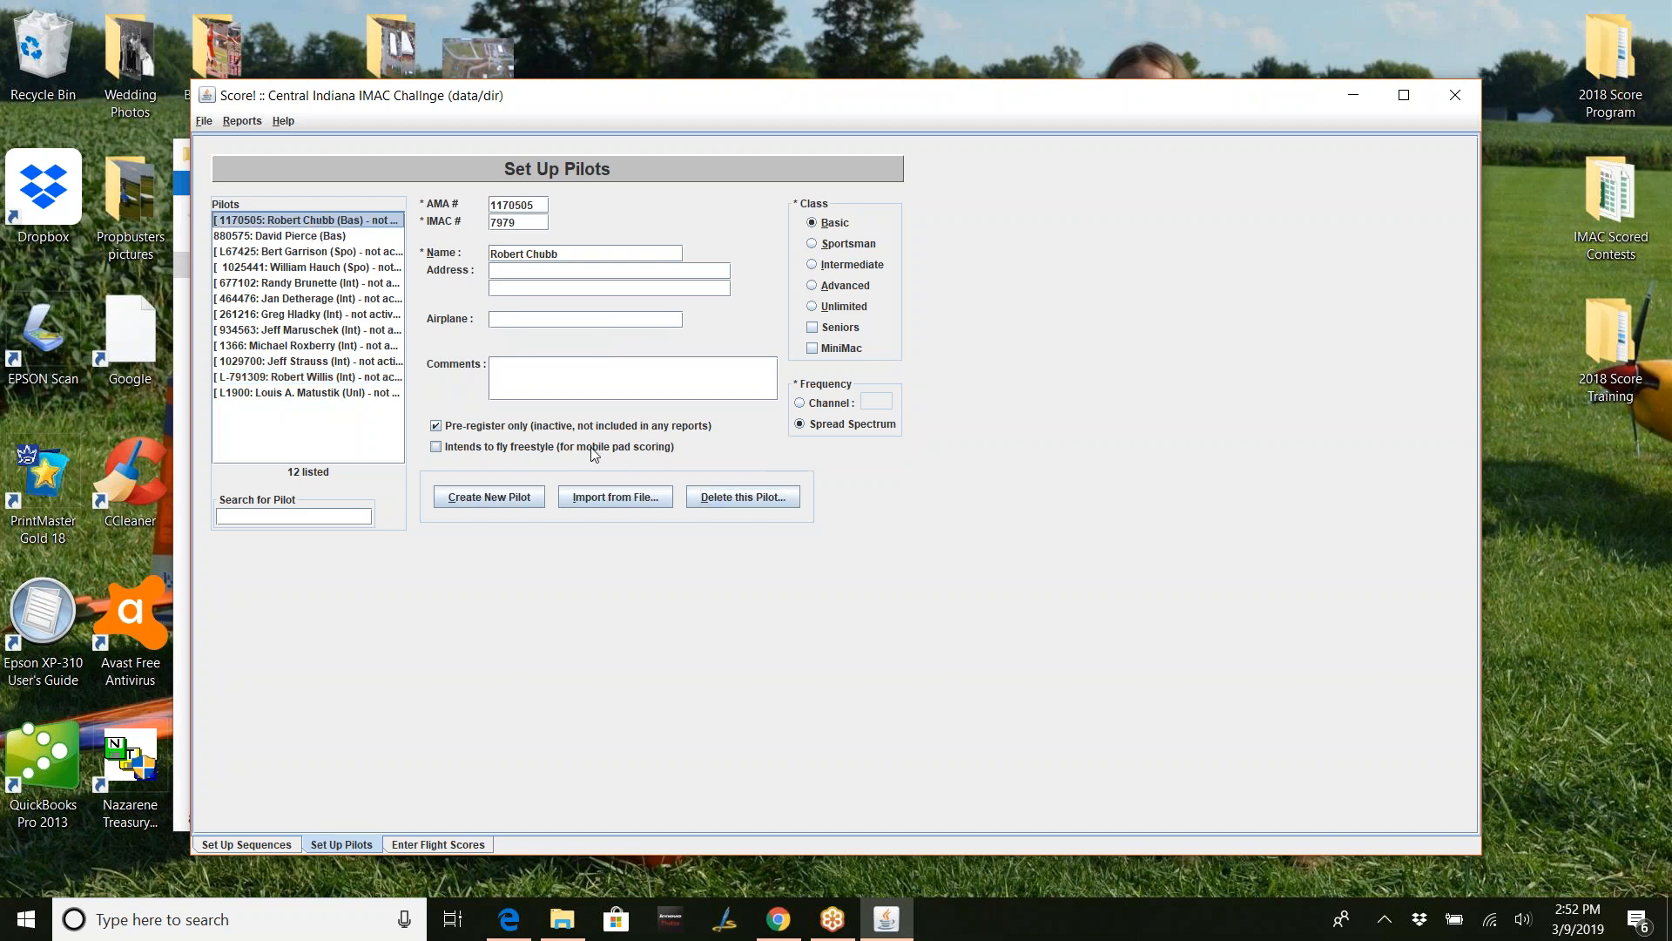
pyautogui.click(699, 498)
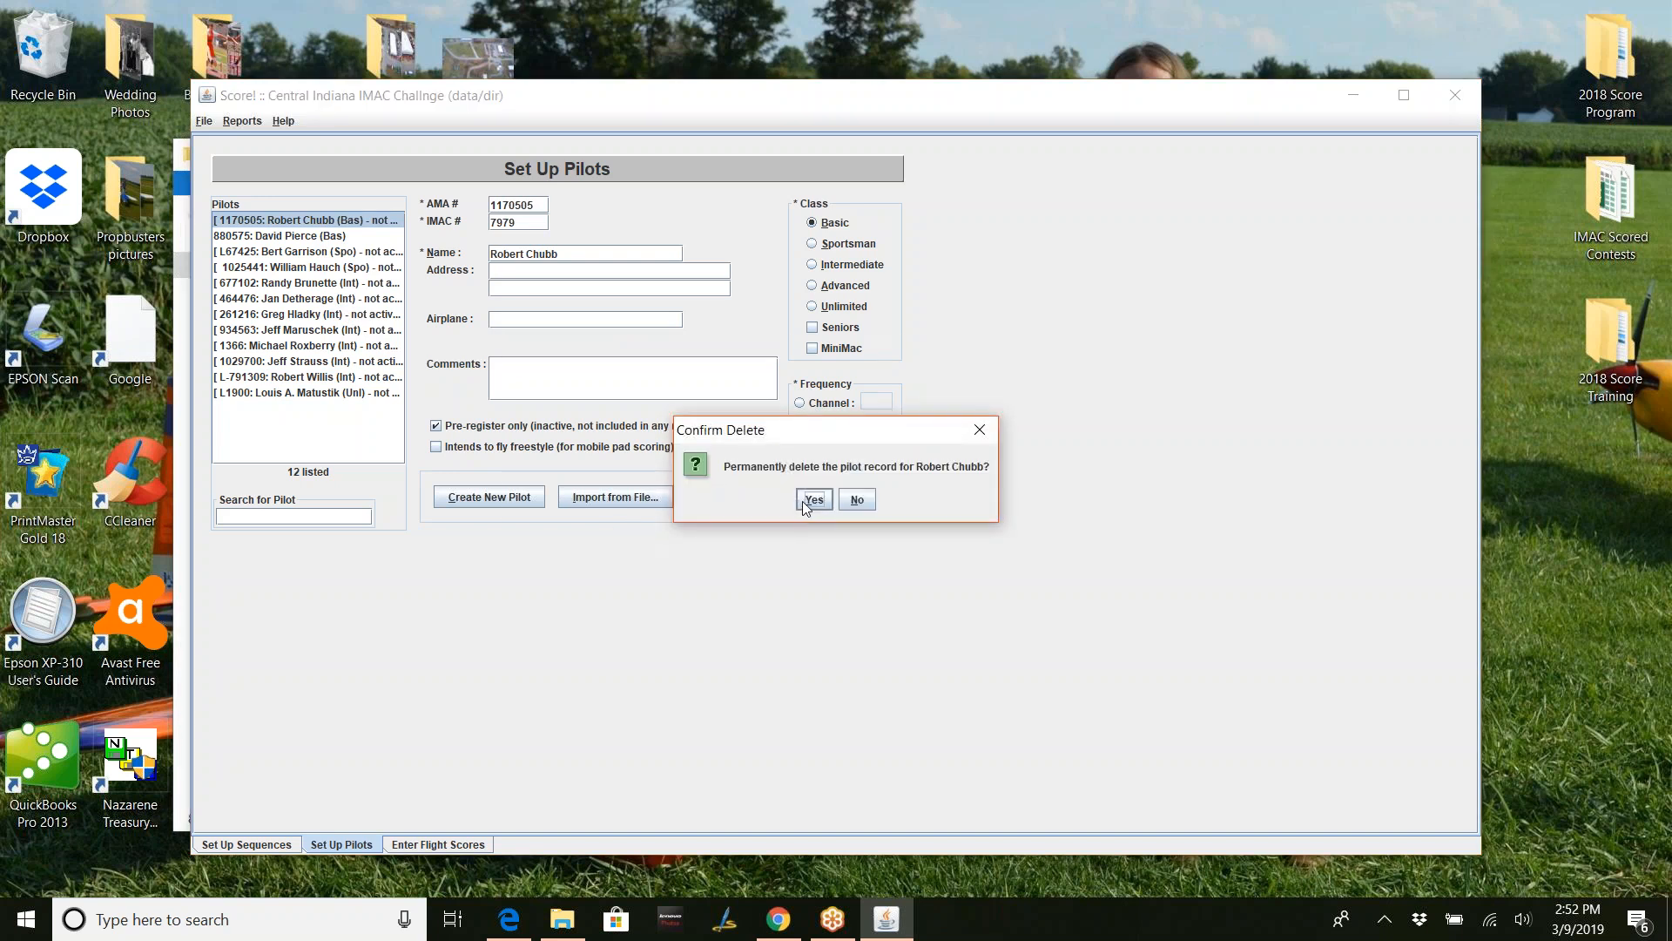
pyautogui.click(801, 503)
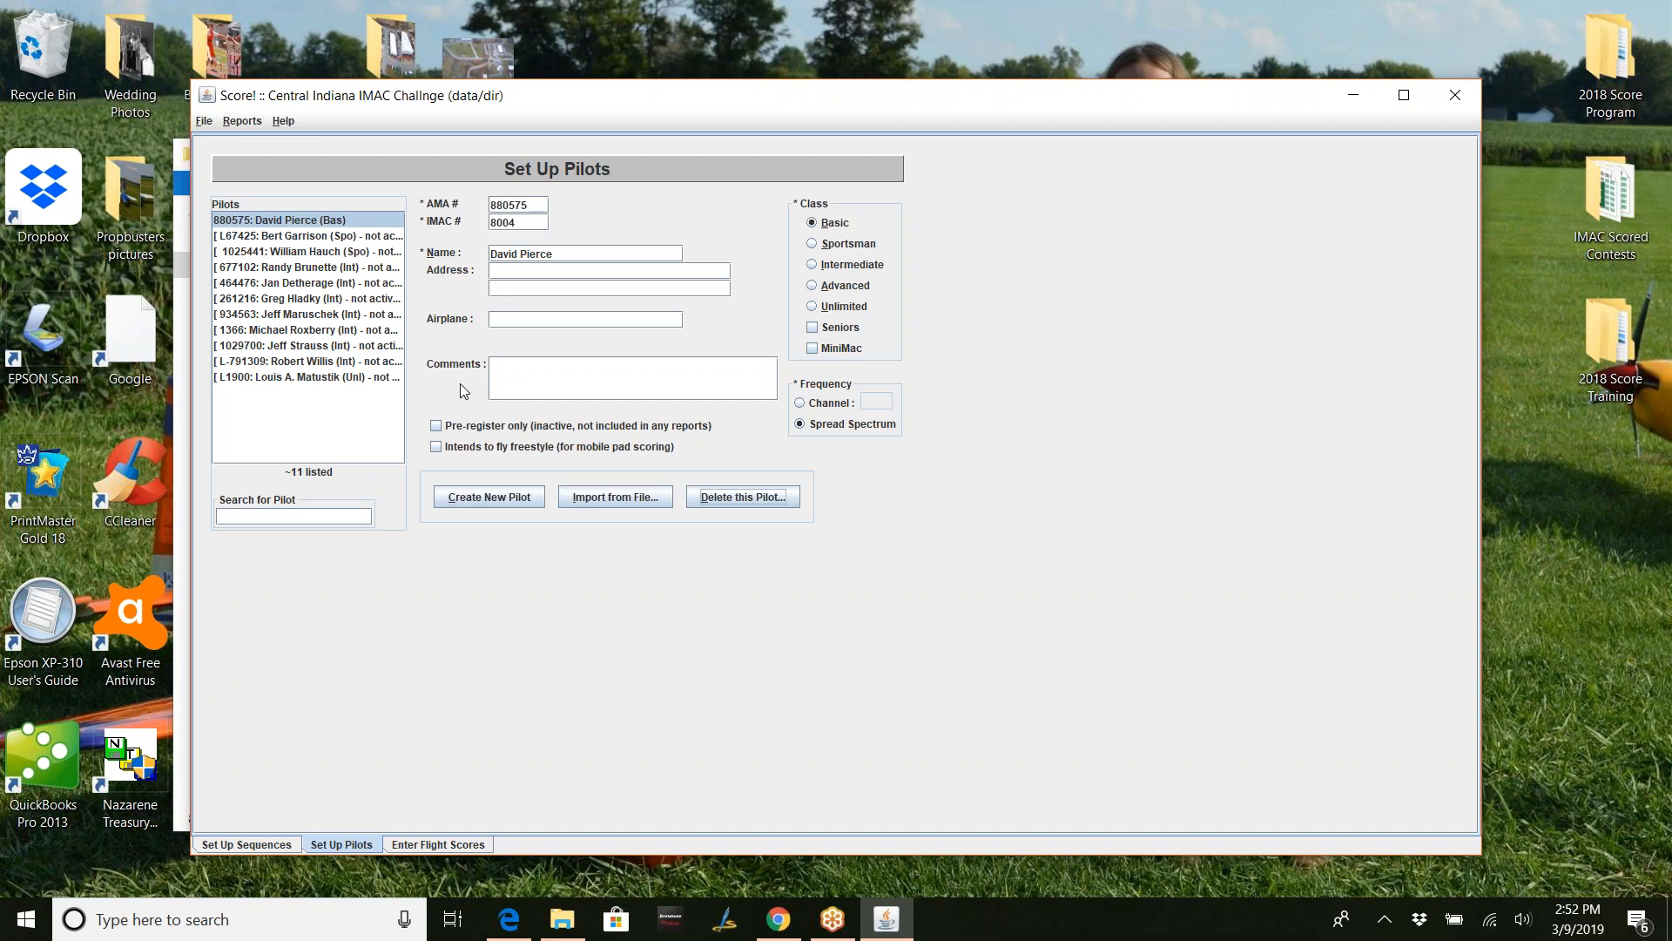
# - Select the Sportsman senior pilot and bring up the File menu
pyautogui.click(377, 237)
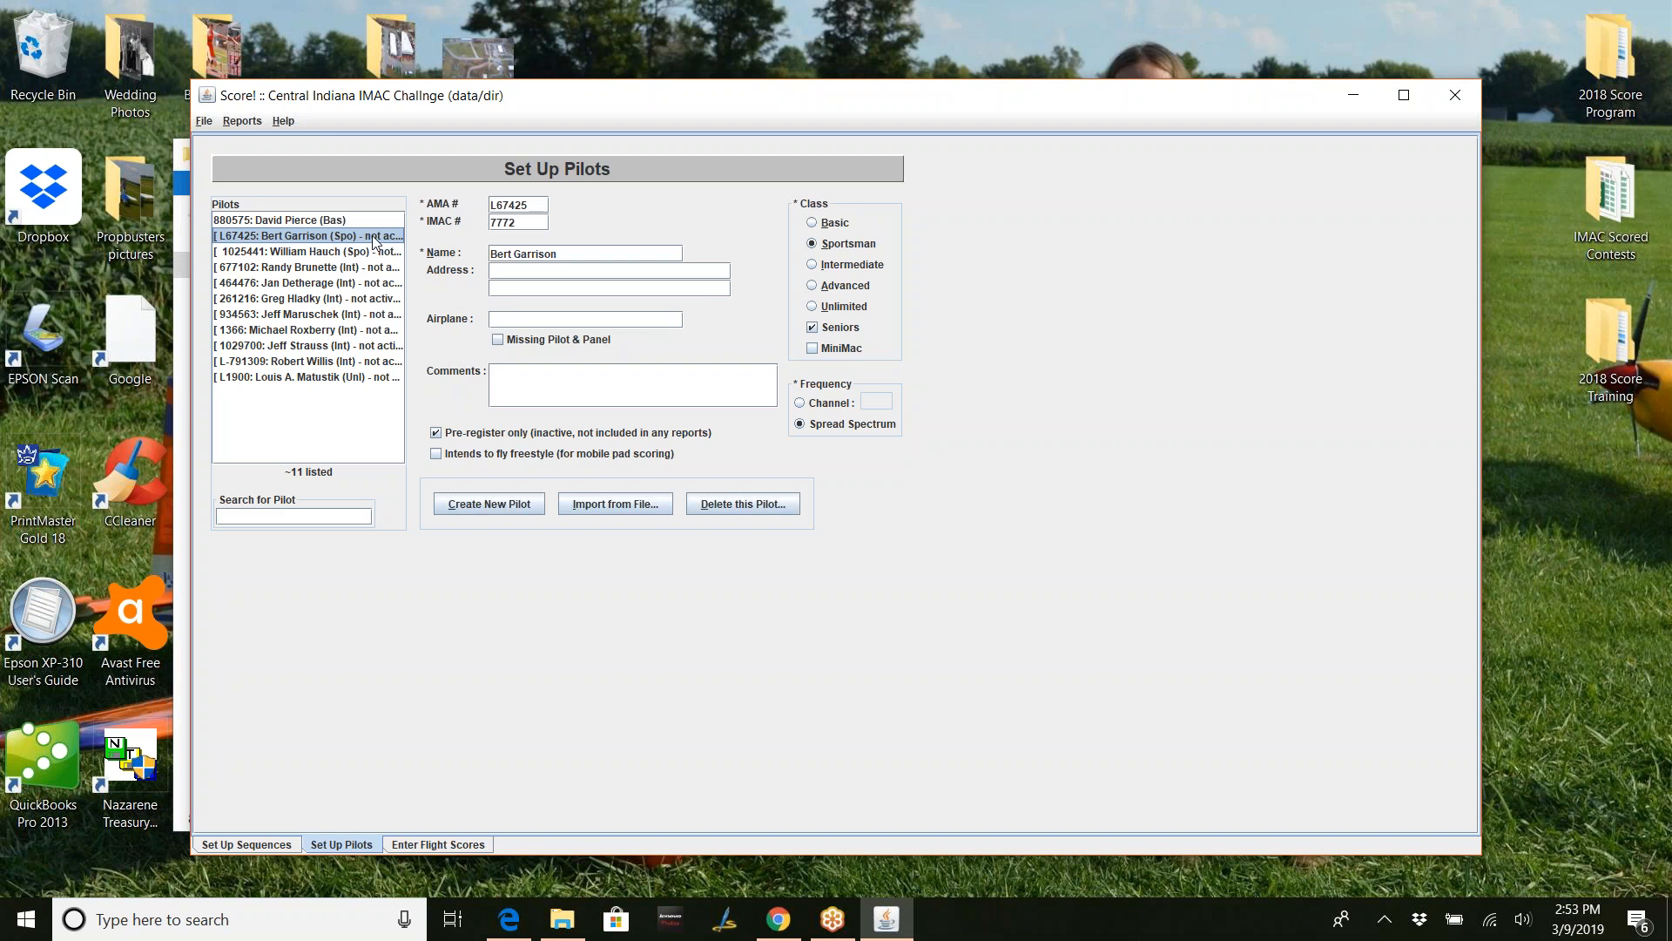
pyautogui.click(206, 122)
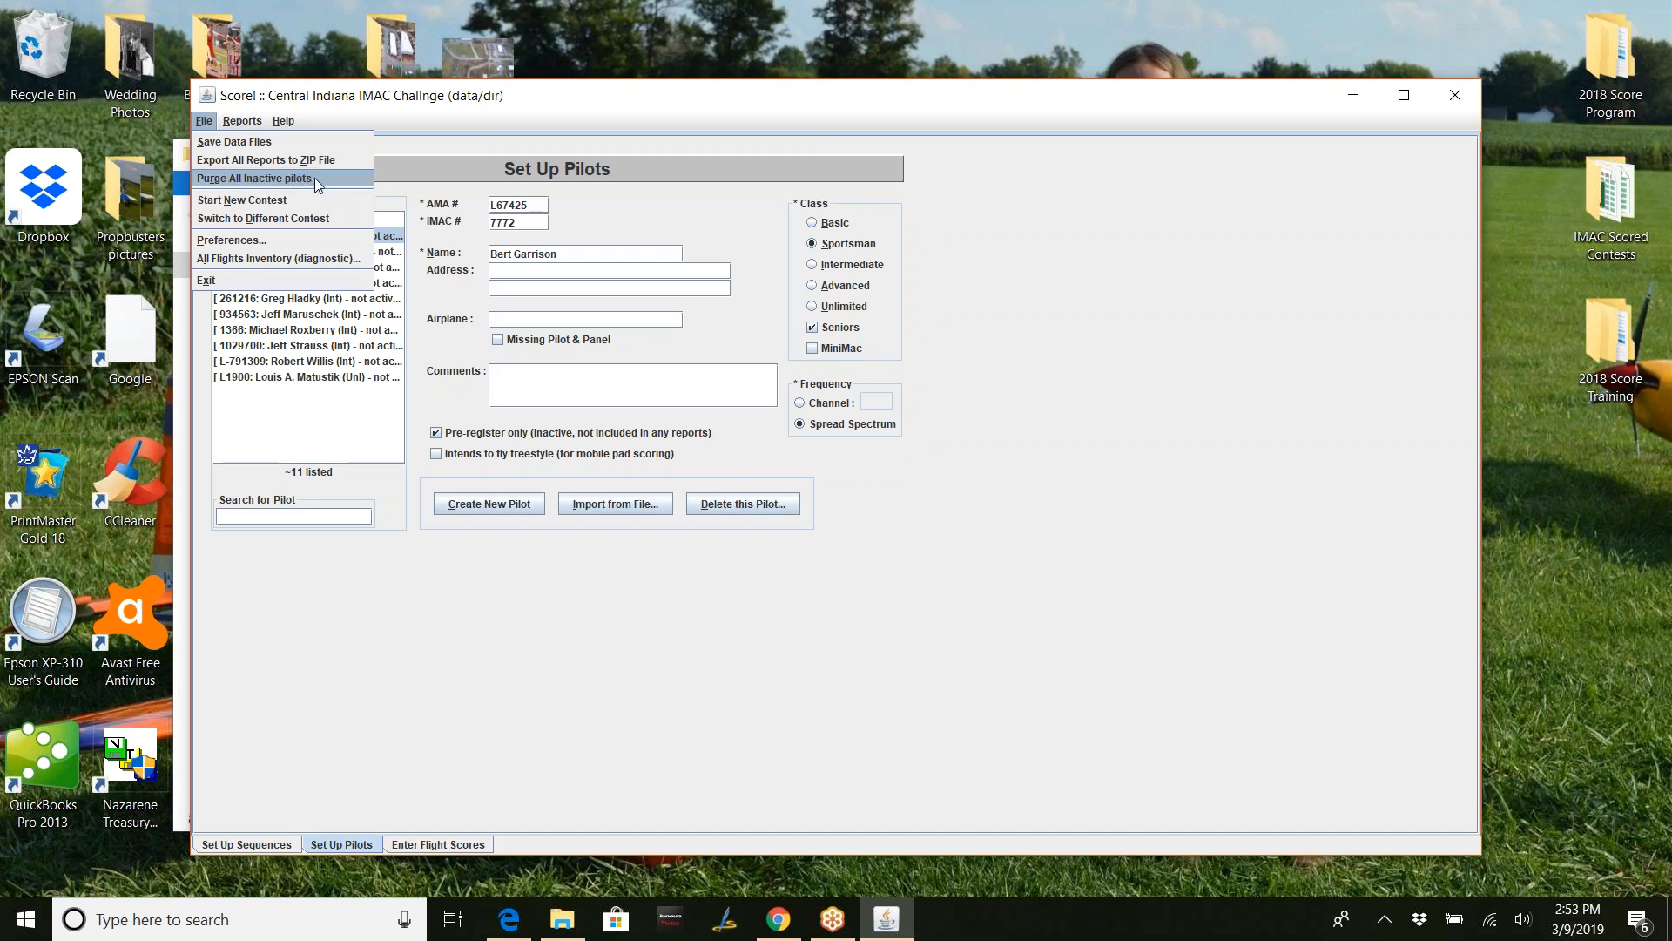
# - Dismiss the File menu without choosing any command
pyautogui.click(209, 125)
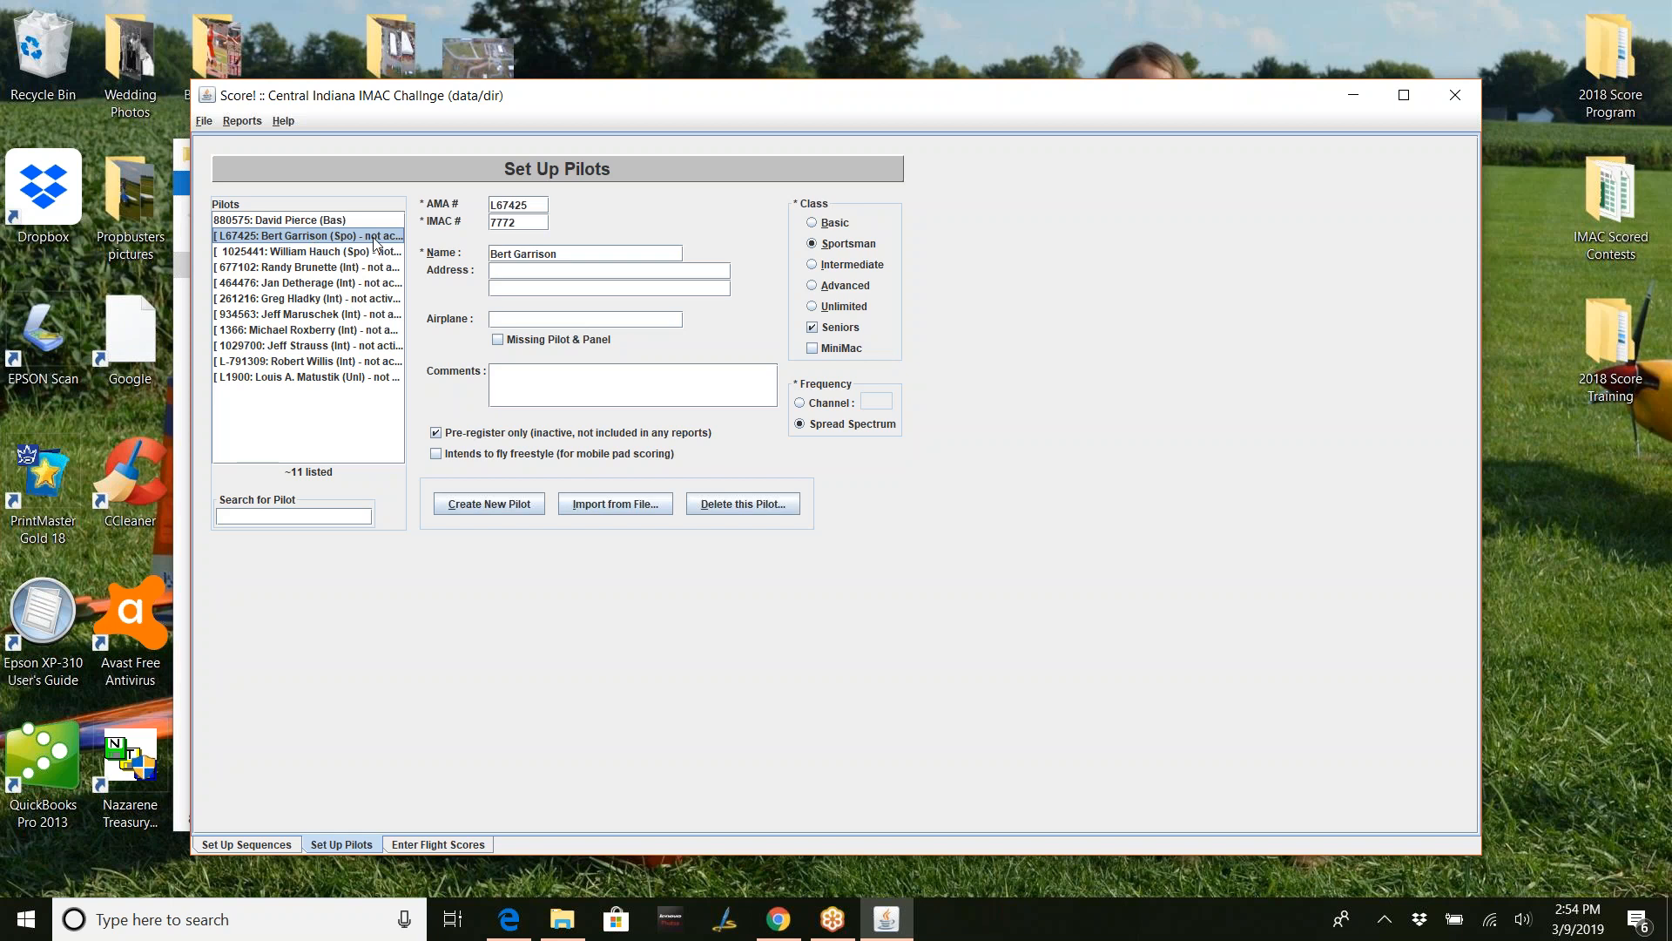
# - Go through each pilot and untick 'Pre-register only', making all 11 pilots active
pyautogui.click(436, 433)
pyautogui.click(382, 252)
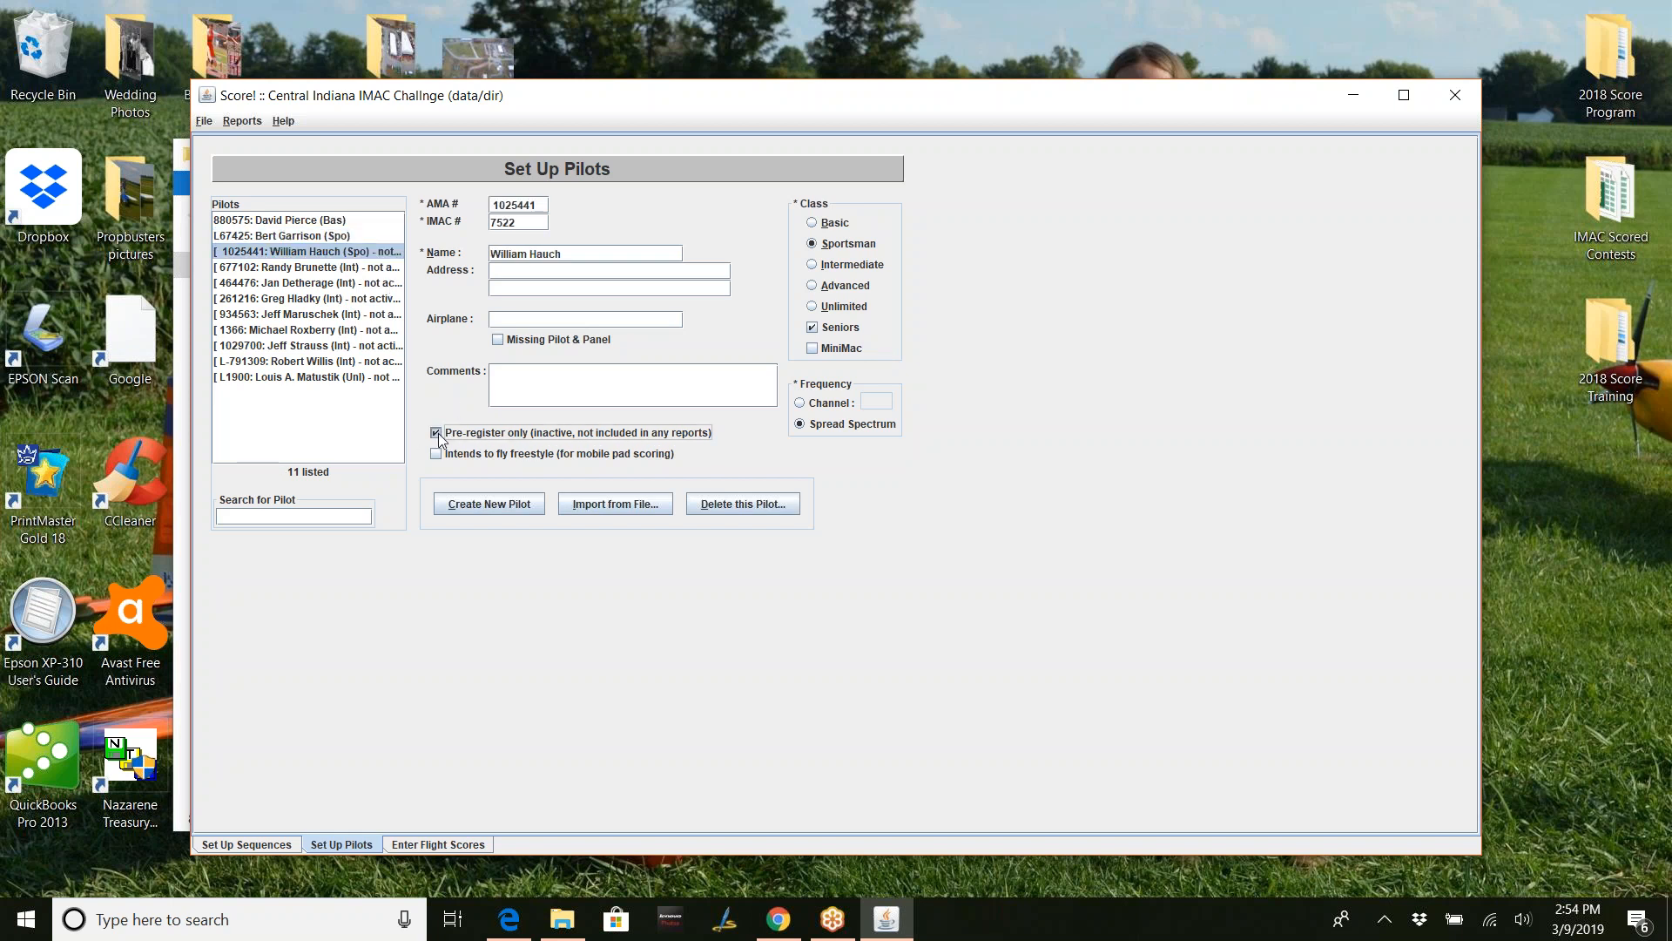
pyautogui.click(338, 269)
pyautogui.click(436, 433)
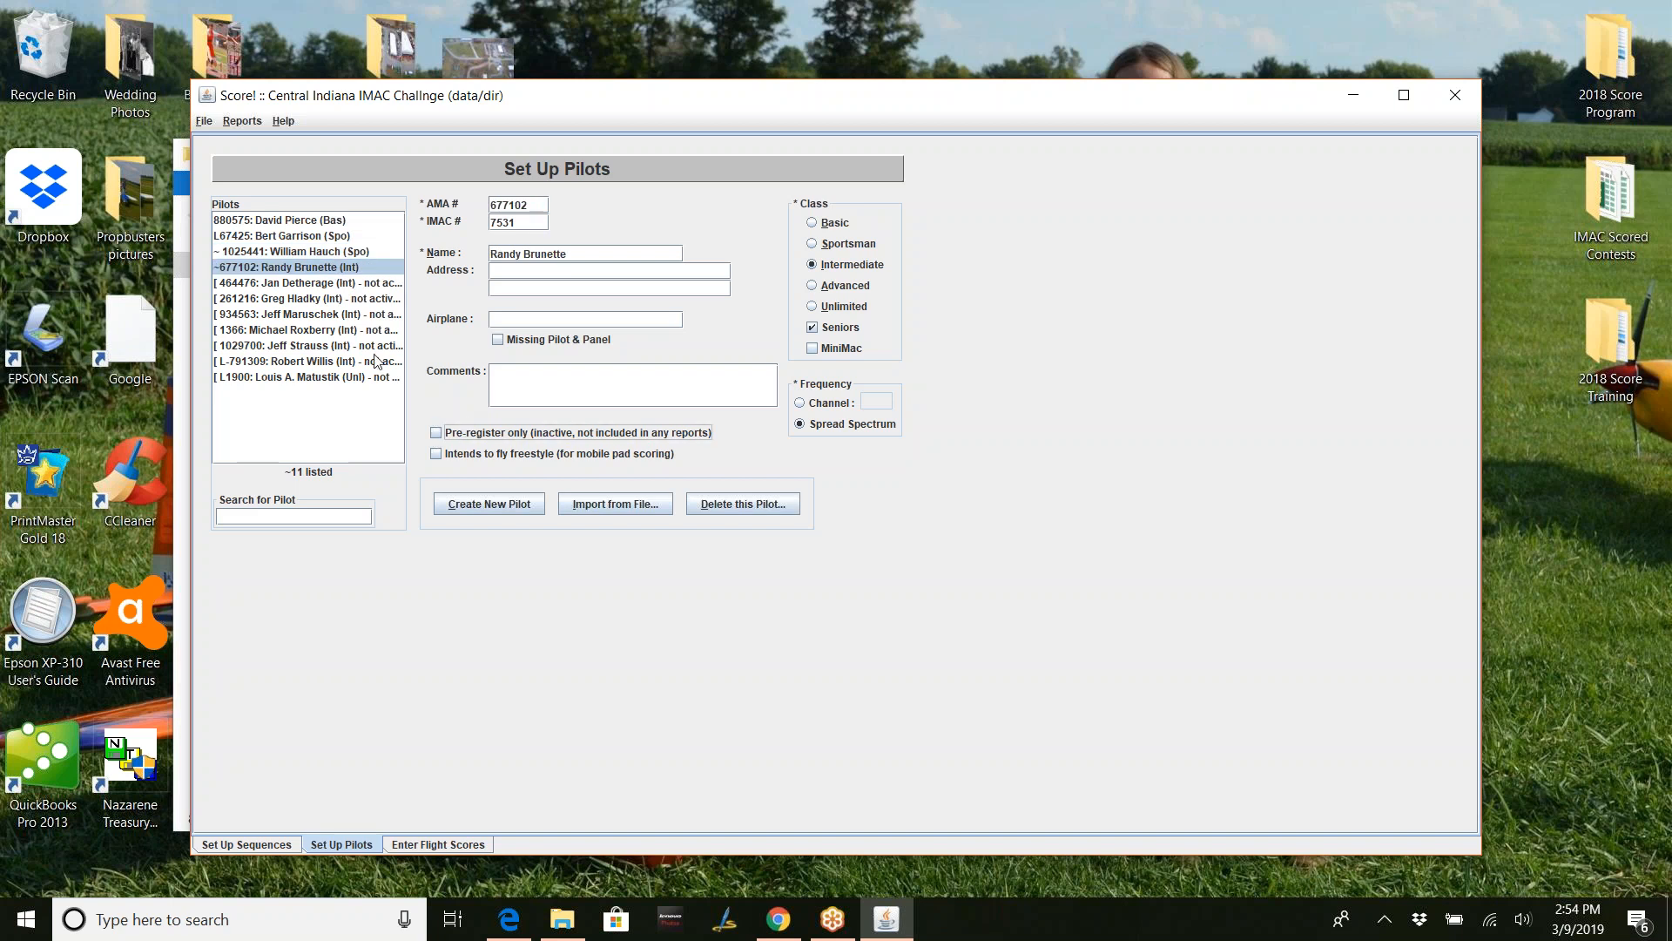
pyautogui.click(347, 283)
pyautogui.click(447, 437)
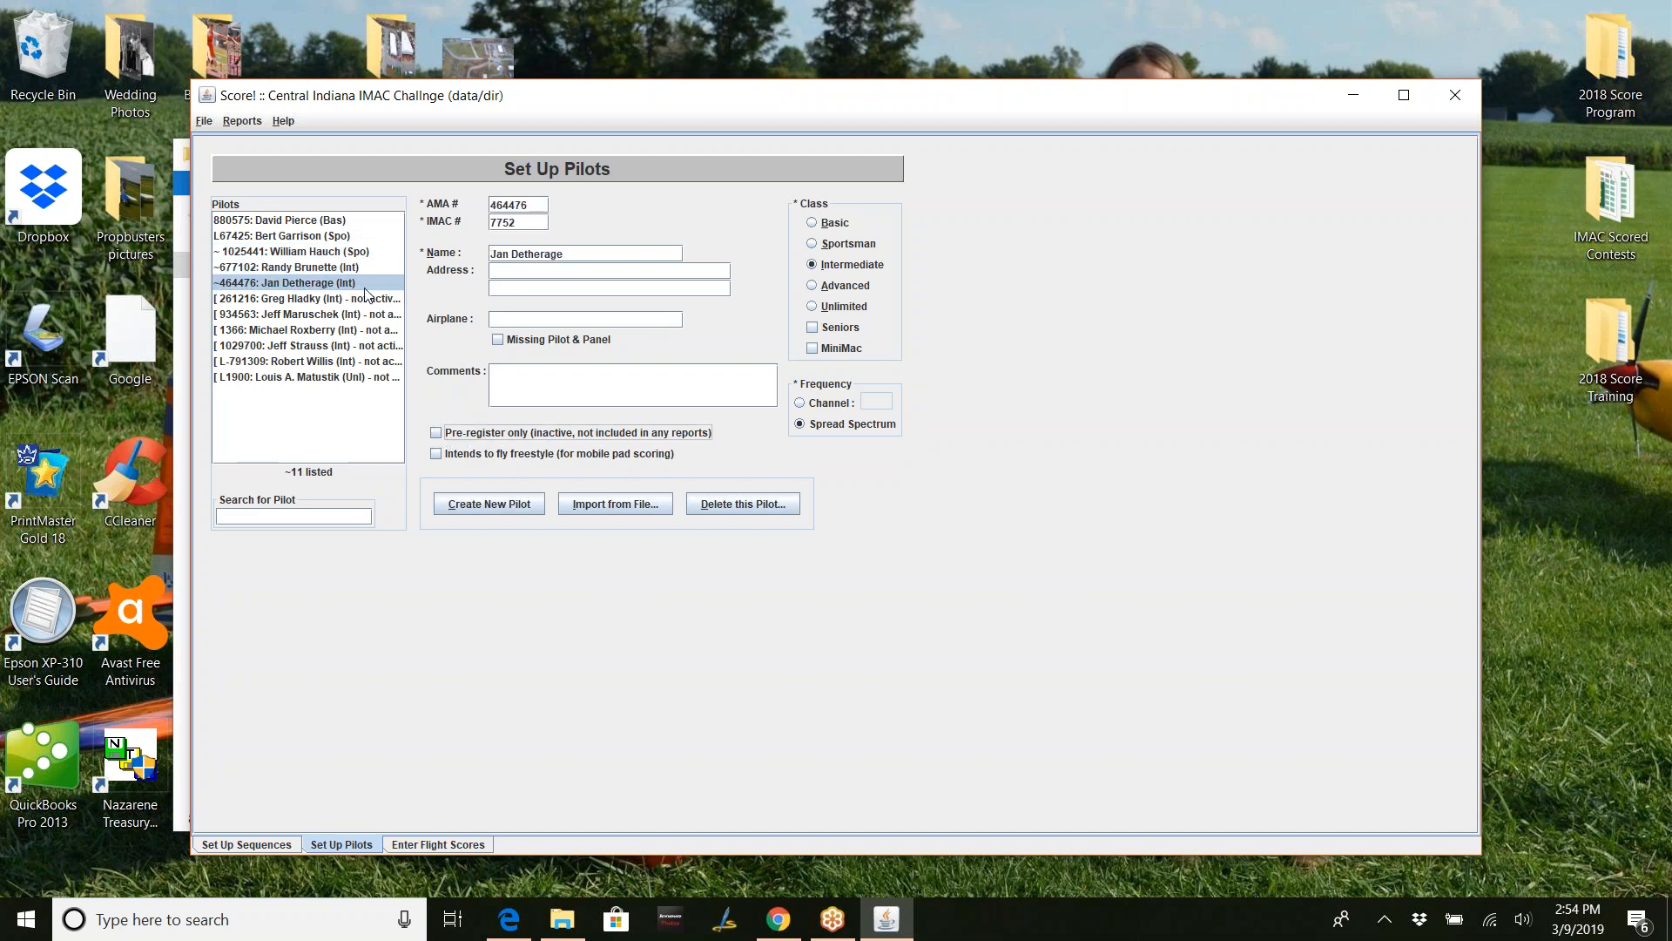
pyautogui.click(367, 299)
pyautogui.click(449, 435)
pyautogui.click(357, 315)
pyautogui.click(447, 434)
pyautogui.click(300, 330)
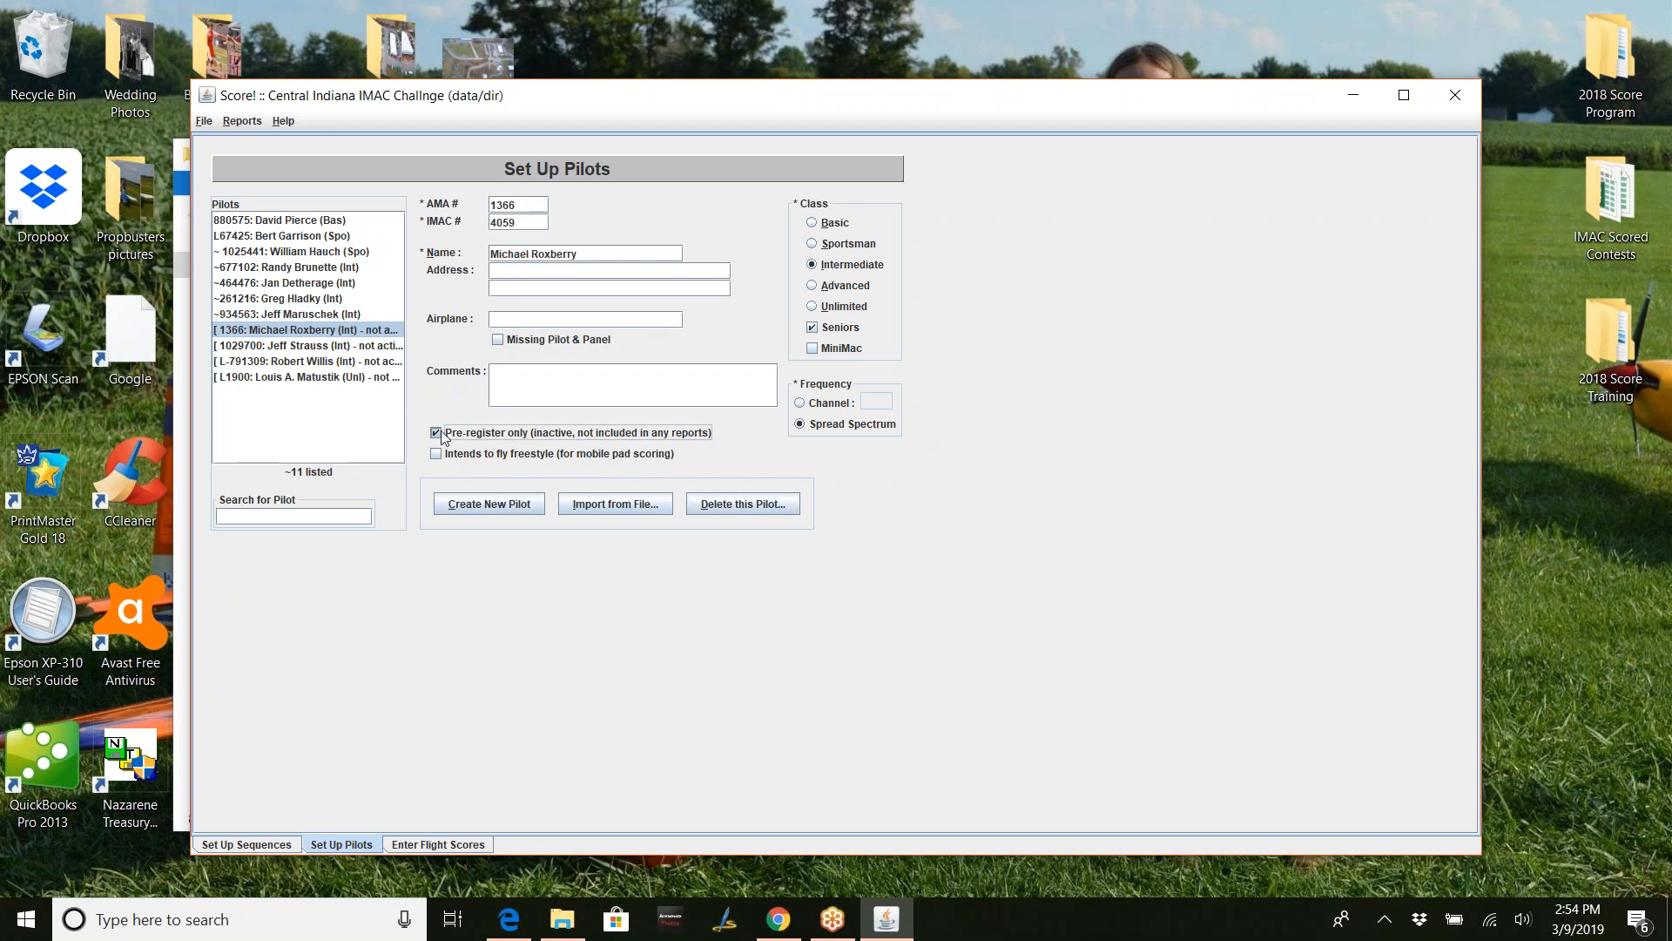
pyautogui.click(442, 433)
pyautogui.click(370, 346)
pyautogui.click(443, 437)
pyautogui.click(369, 364)
pyautogui.click(442, 433)
pyautogui.click(370, 377)
pyautogui.click(447, 435)
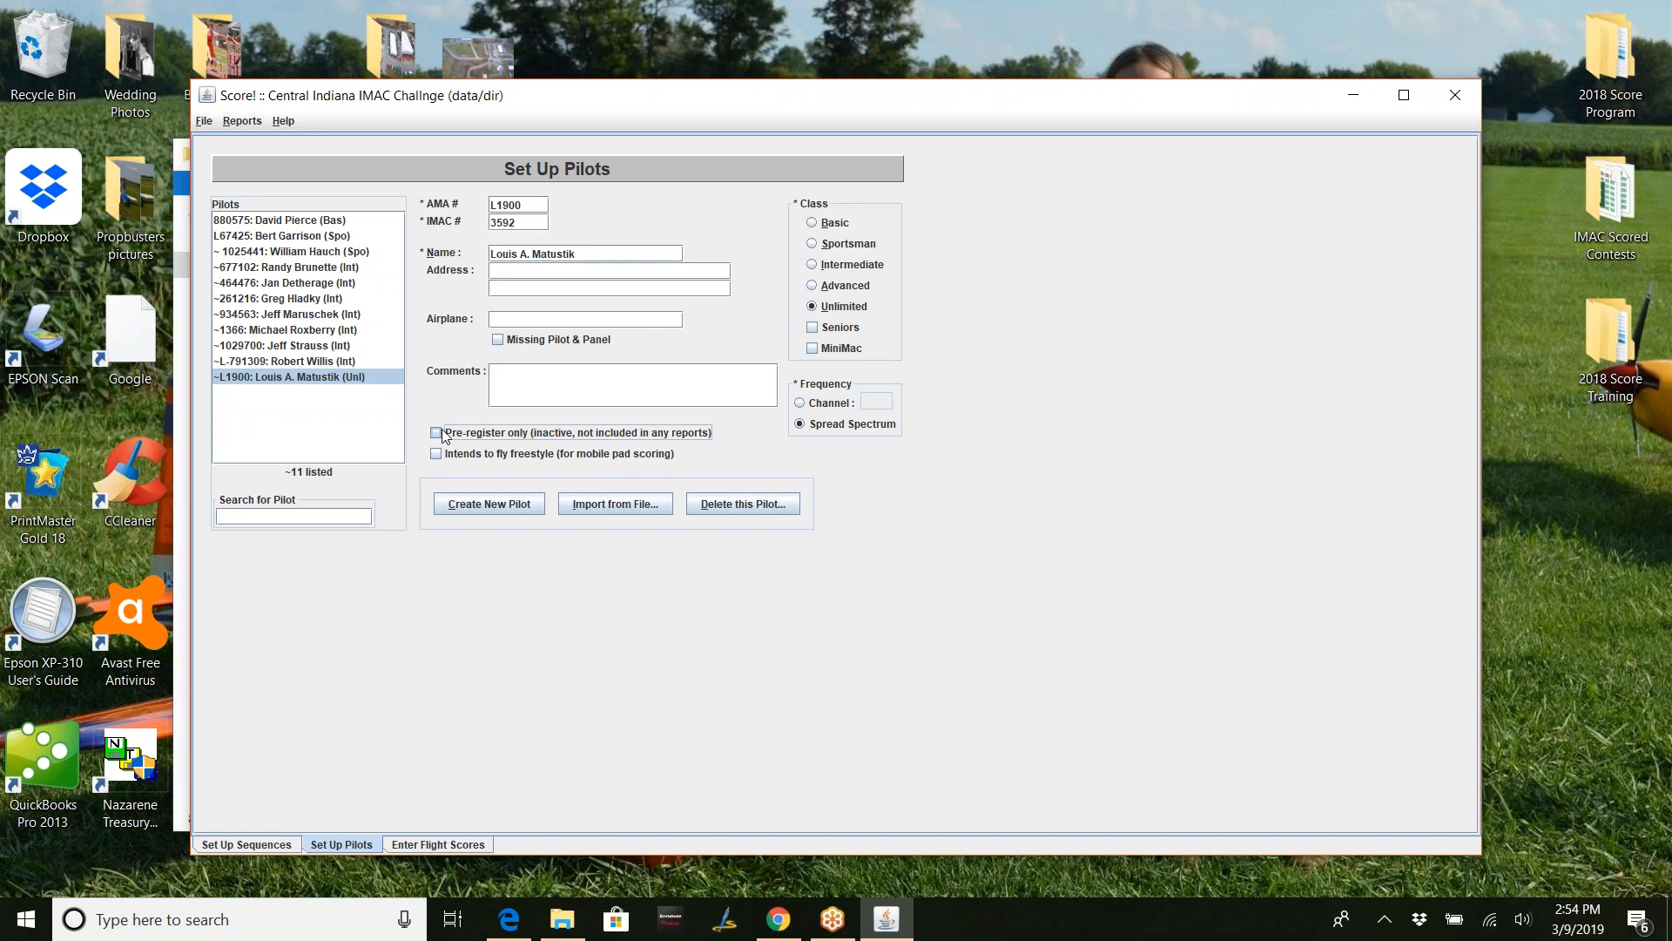
pyautogui.click(550, 377)
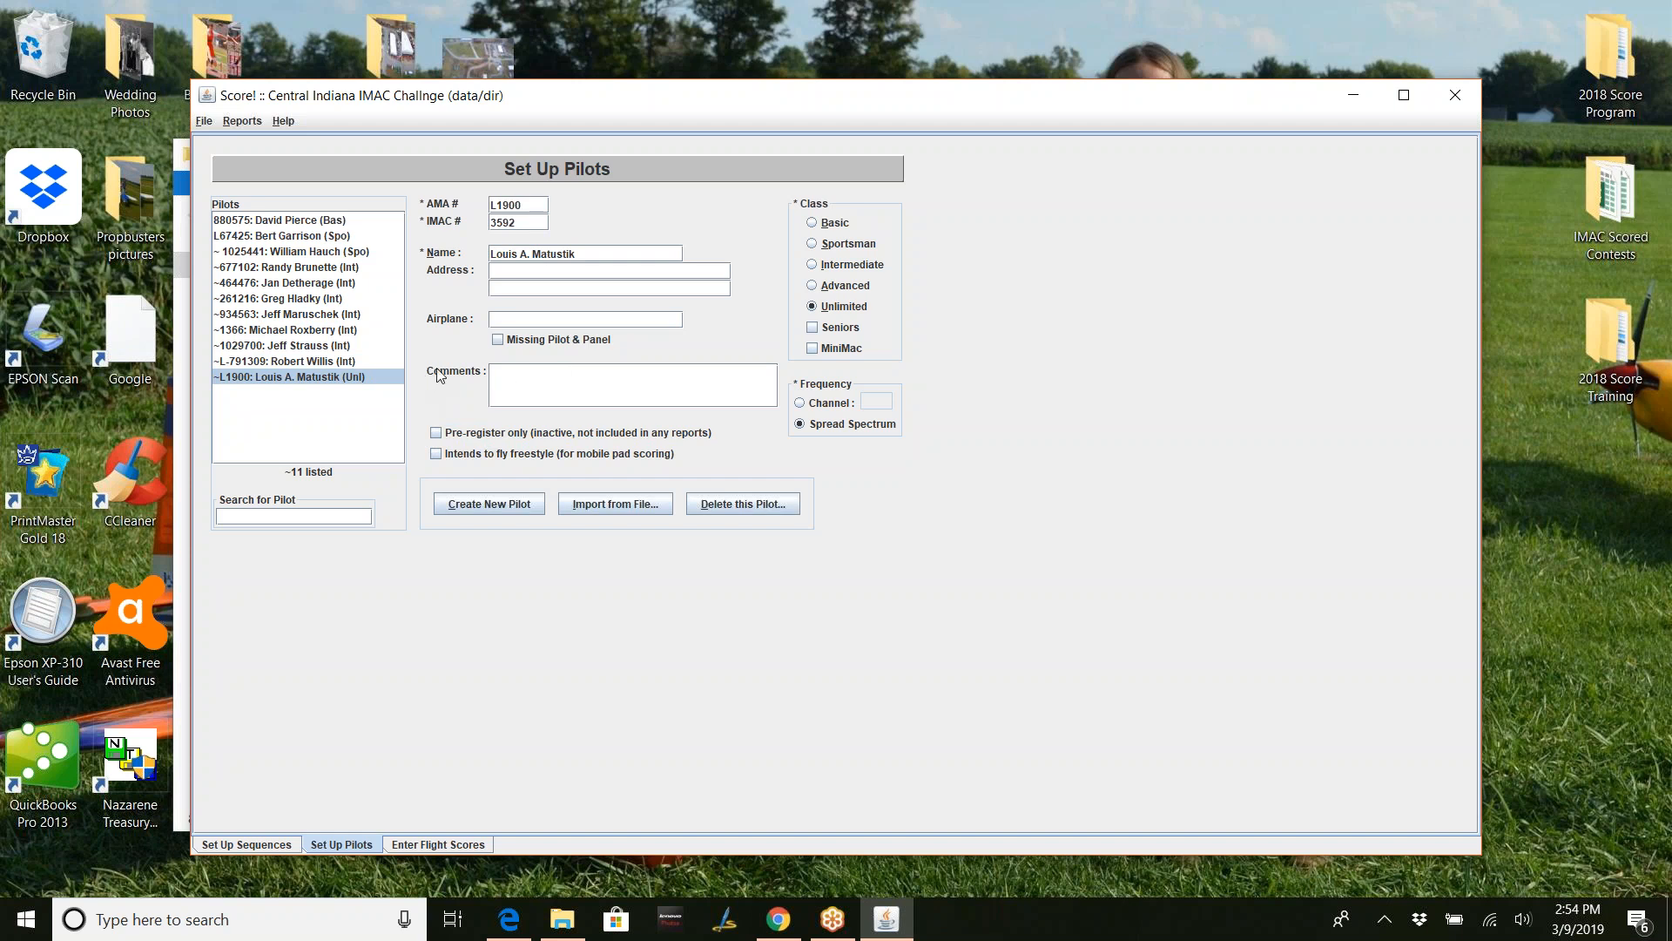
# - Run File > Save Data Files twice, acknowledging the INFO confirmation each time
pyautogui.click(205, 122)
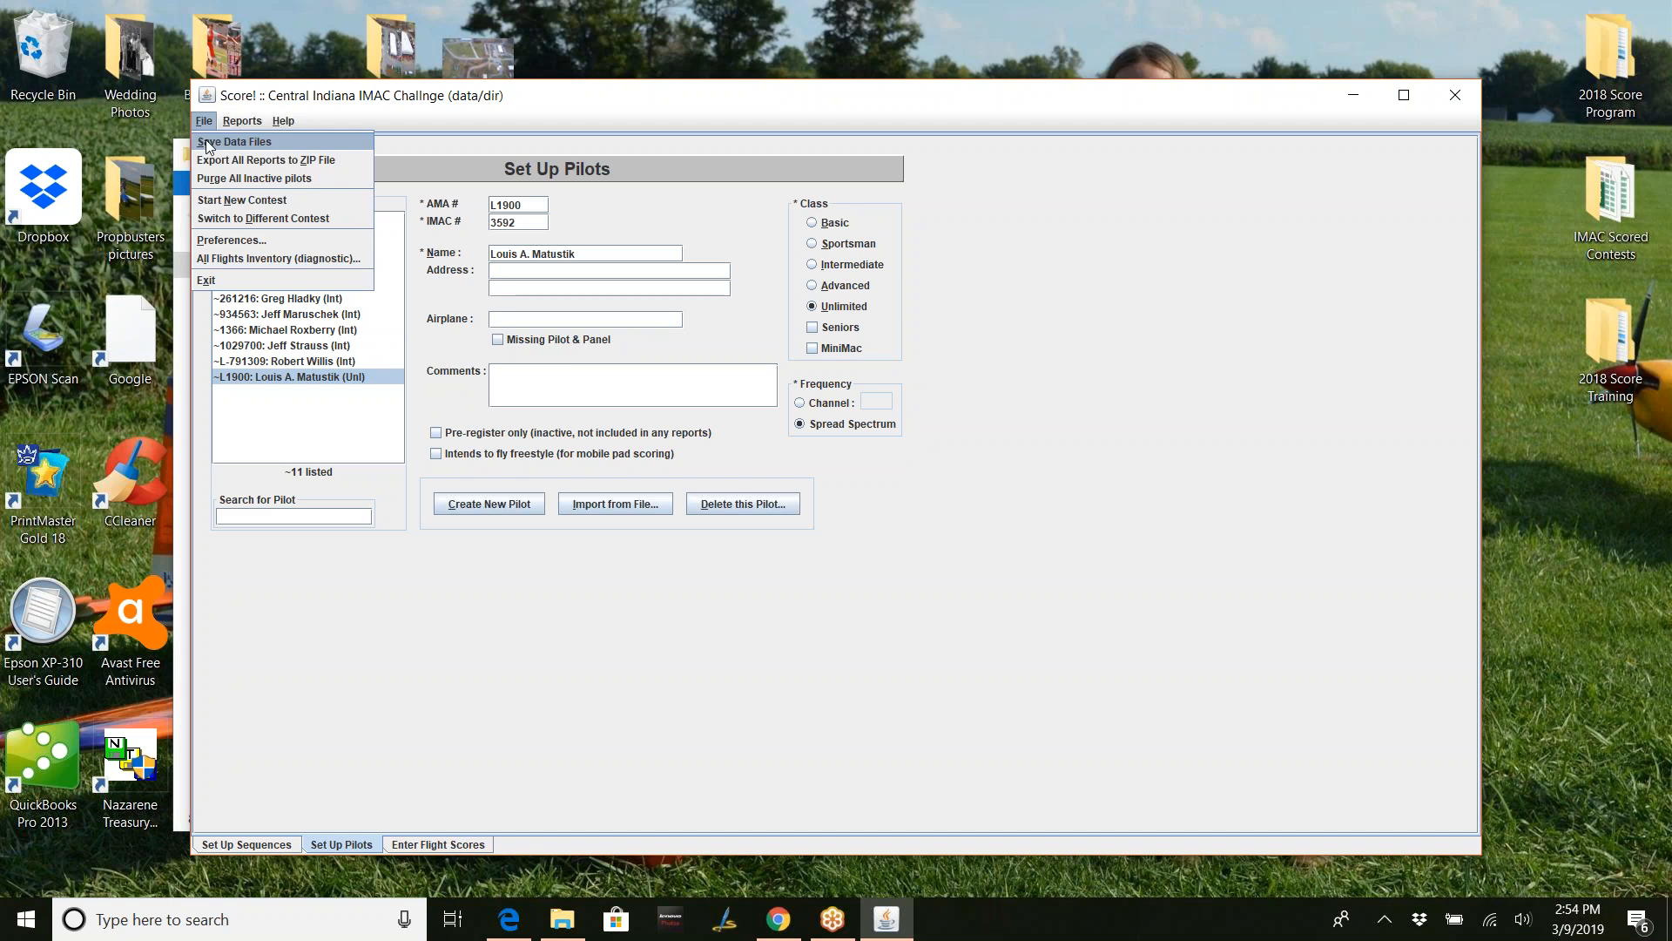
pyautogui.click(208, 143)
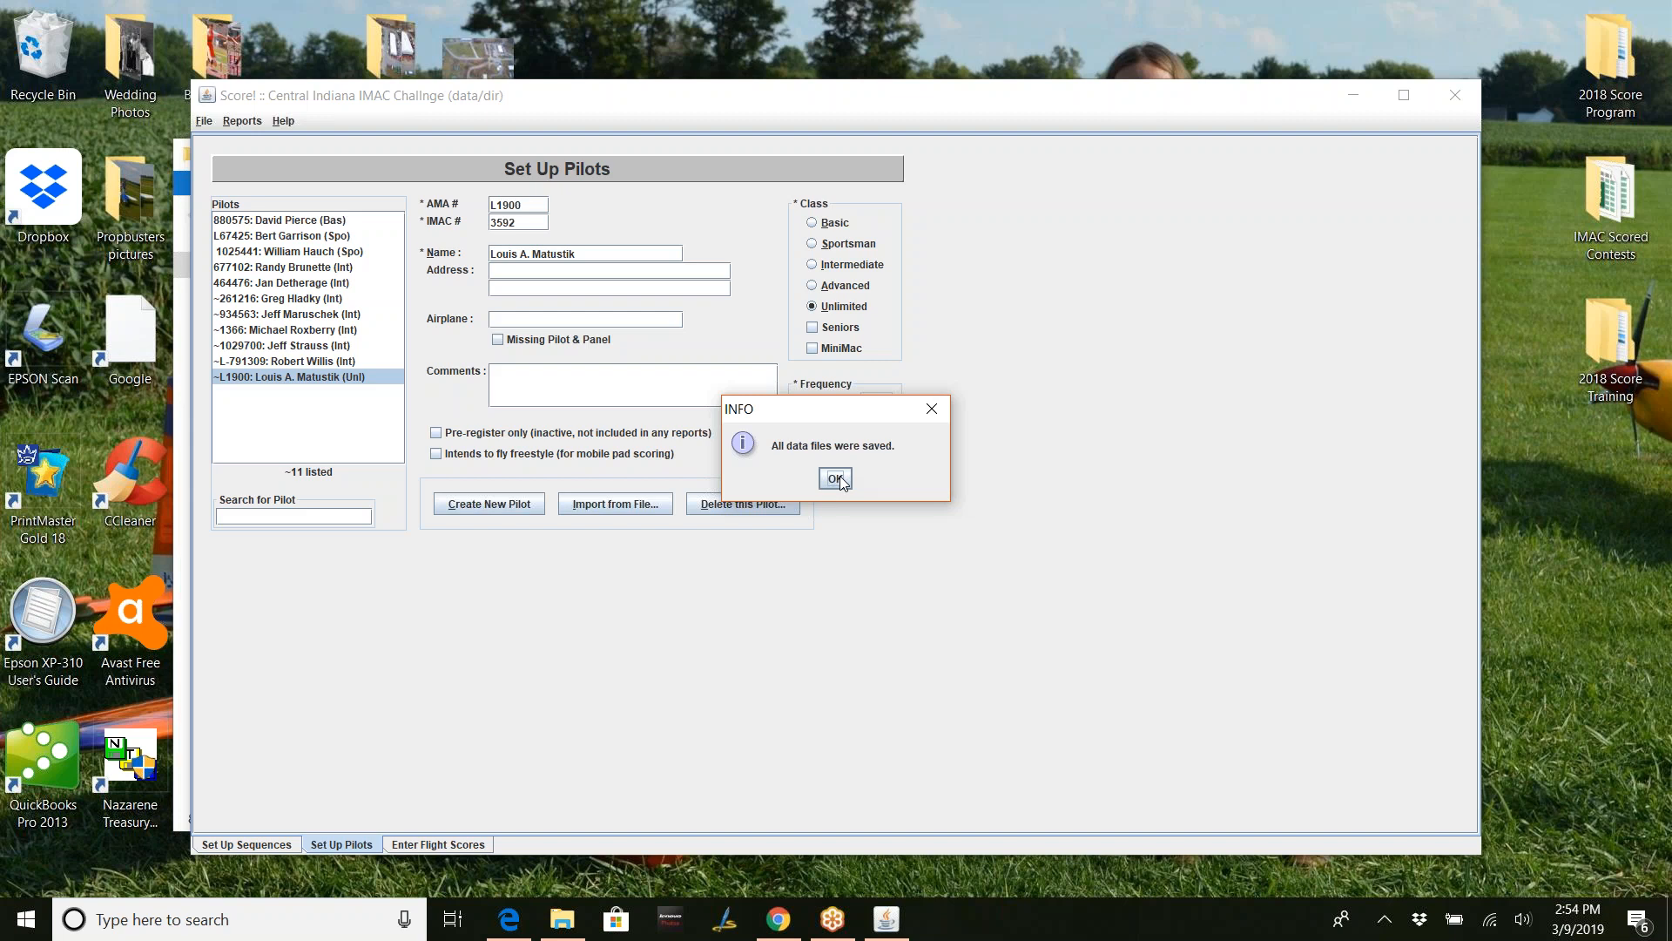
pyautogui.click(834, 478)
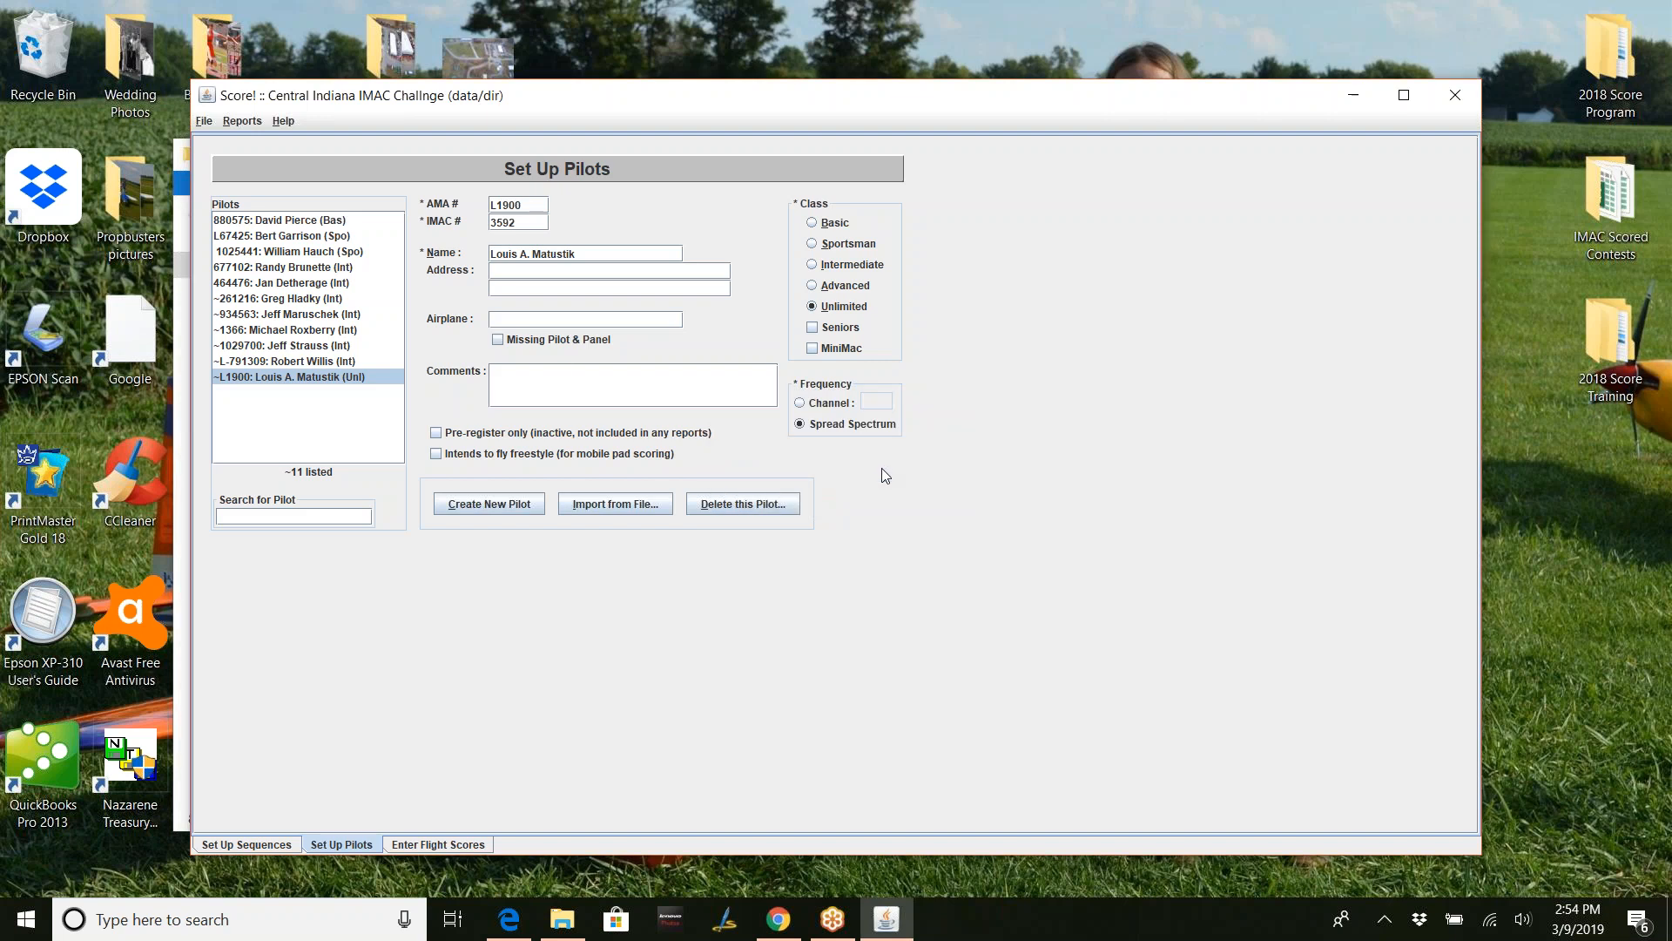
pyautogui.click(205, 121)
pyautogui.click(216, 144)
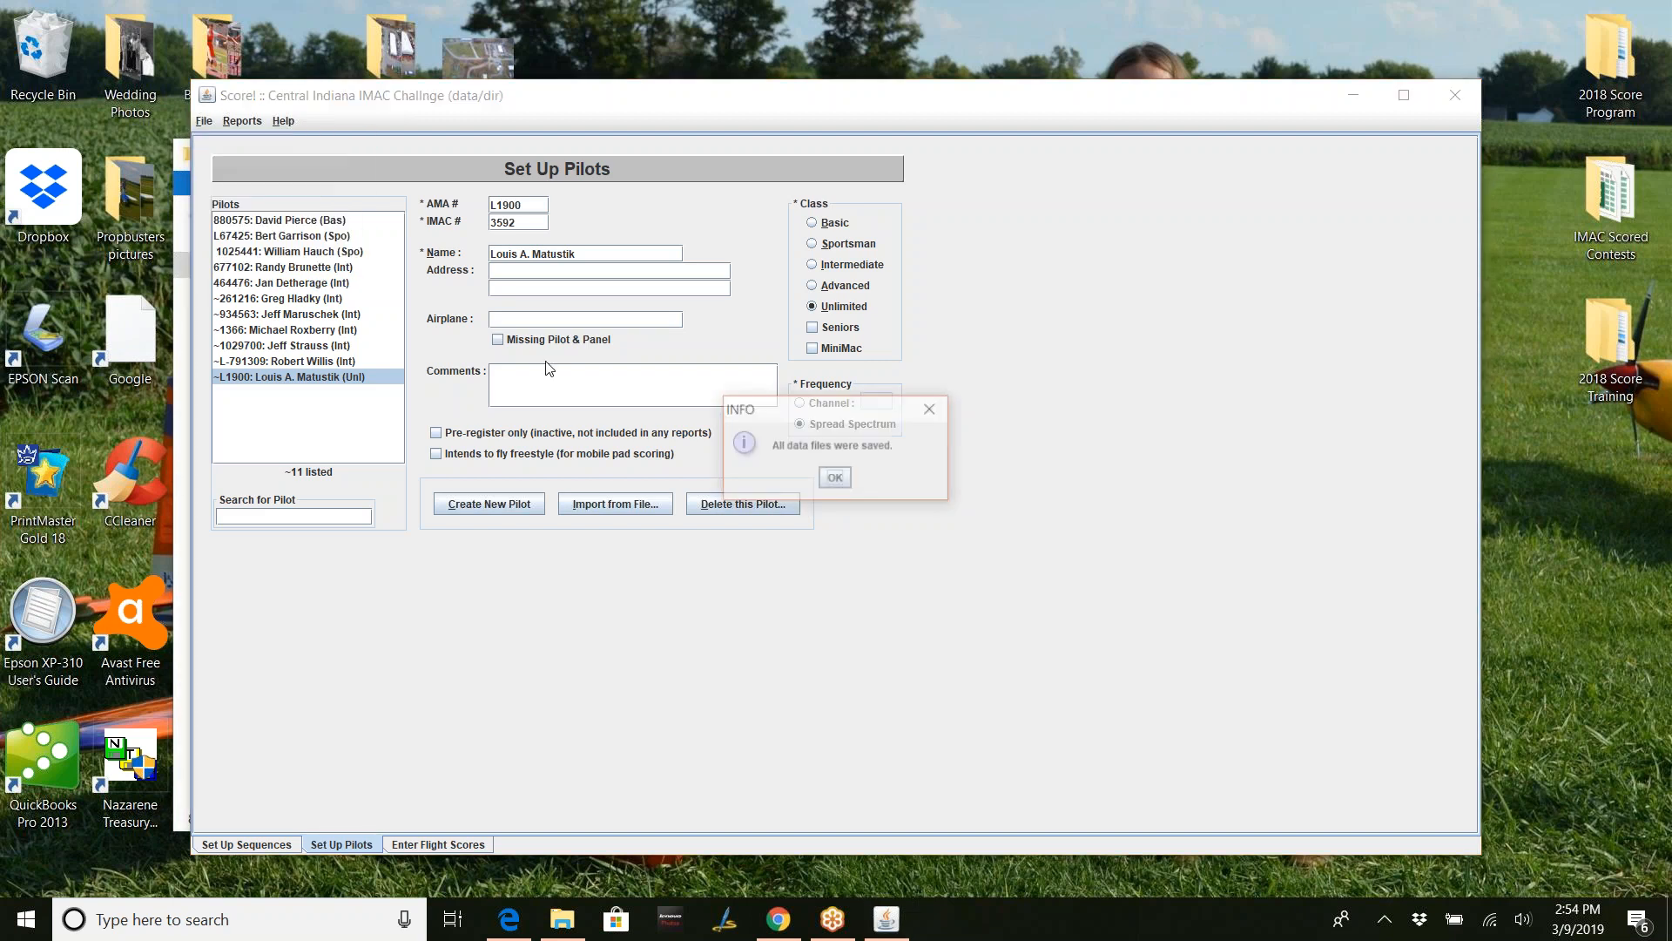
pyautogui.click(834, 479)
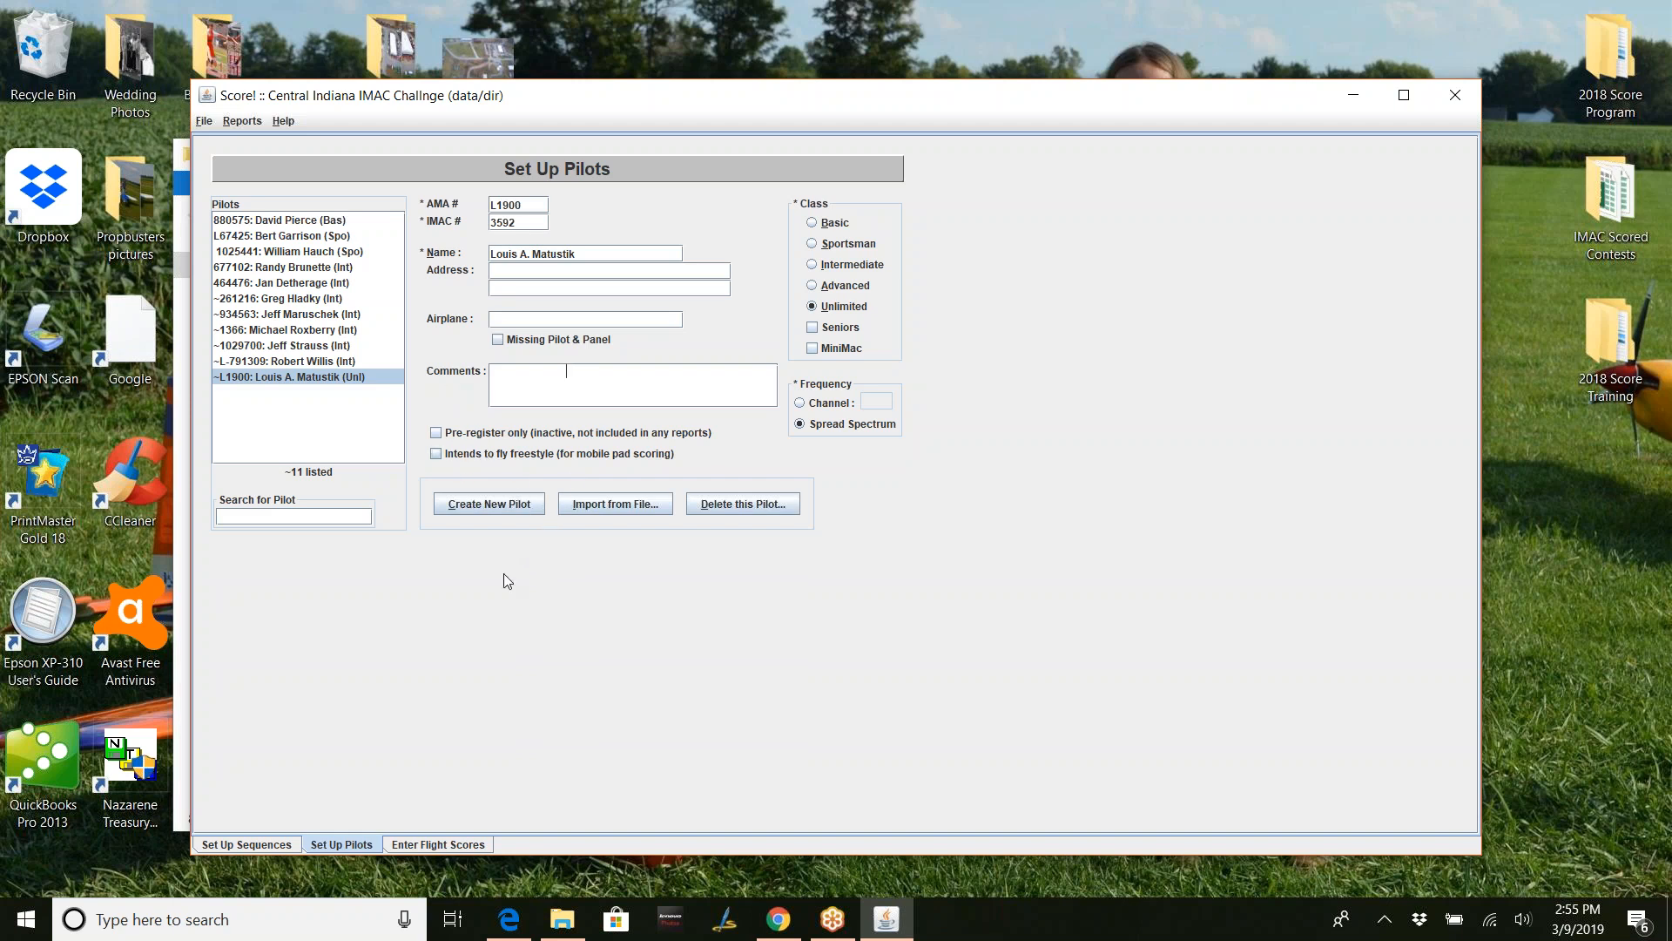
# - Create a new blank pilot entry, defaulting to Sportsman class, for 12 listed pilots
pyautogui.click(509, 507)
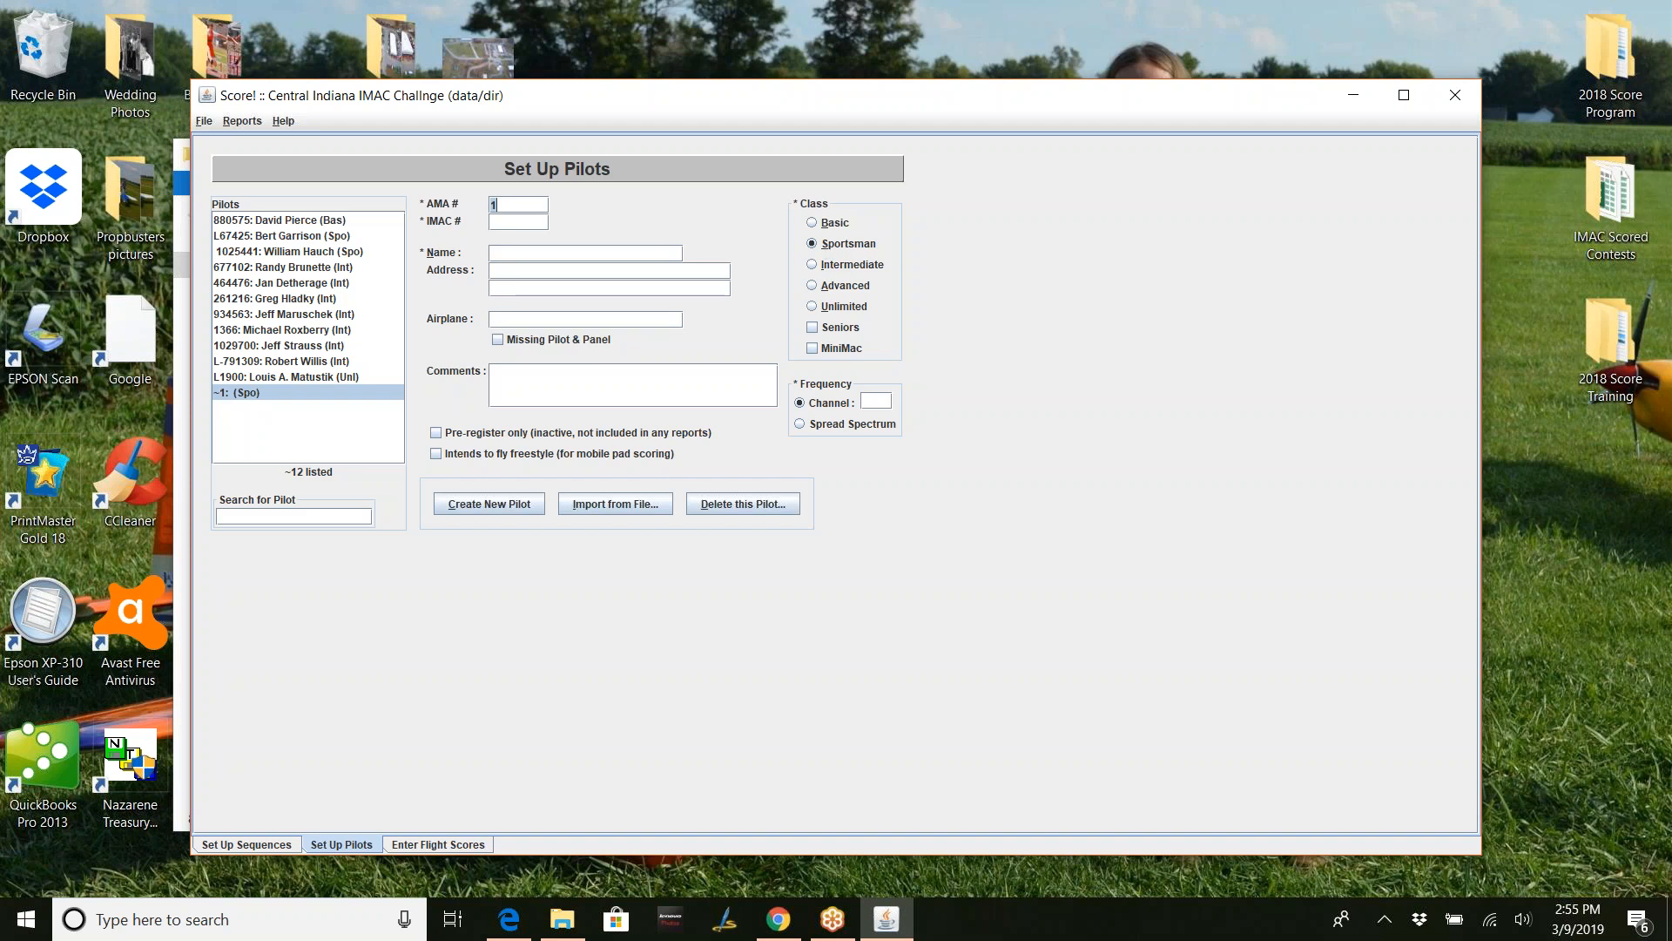
# - Enter the new pilot's AMA number, IMAC number and full name, and choose Intermediate class
pyautogui.press('BackSpace')
pyautogui.write('843380')
pyautogui.click(522, 221)
pyautogui.write('8962')
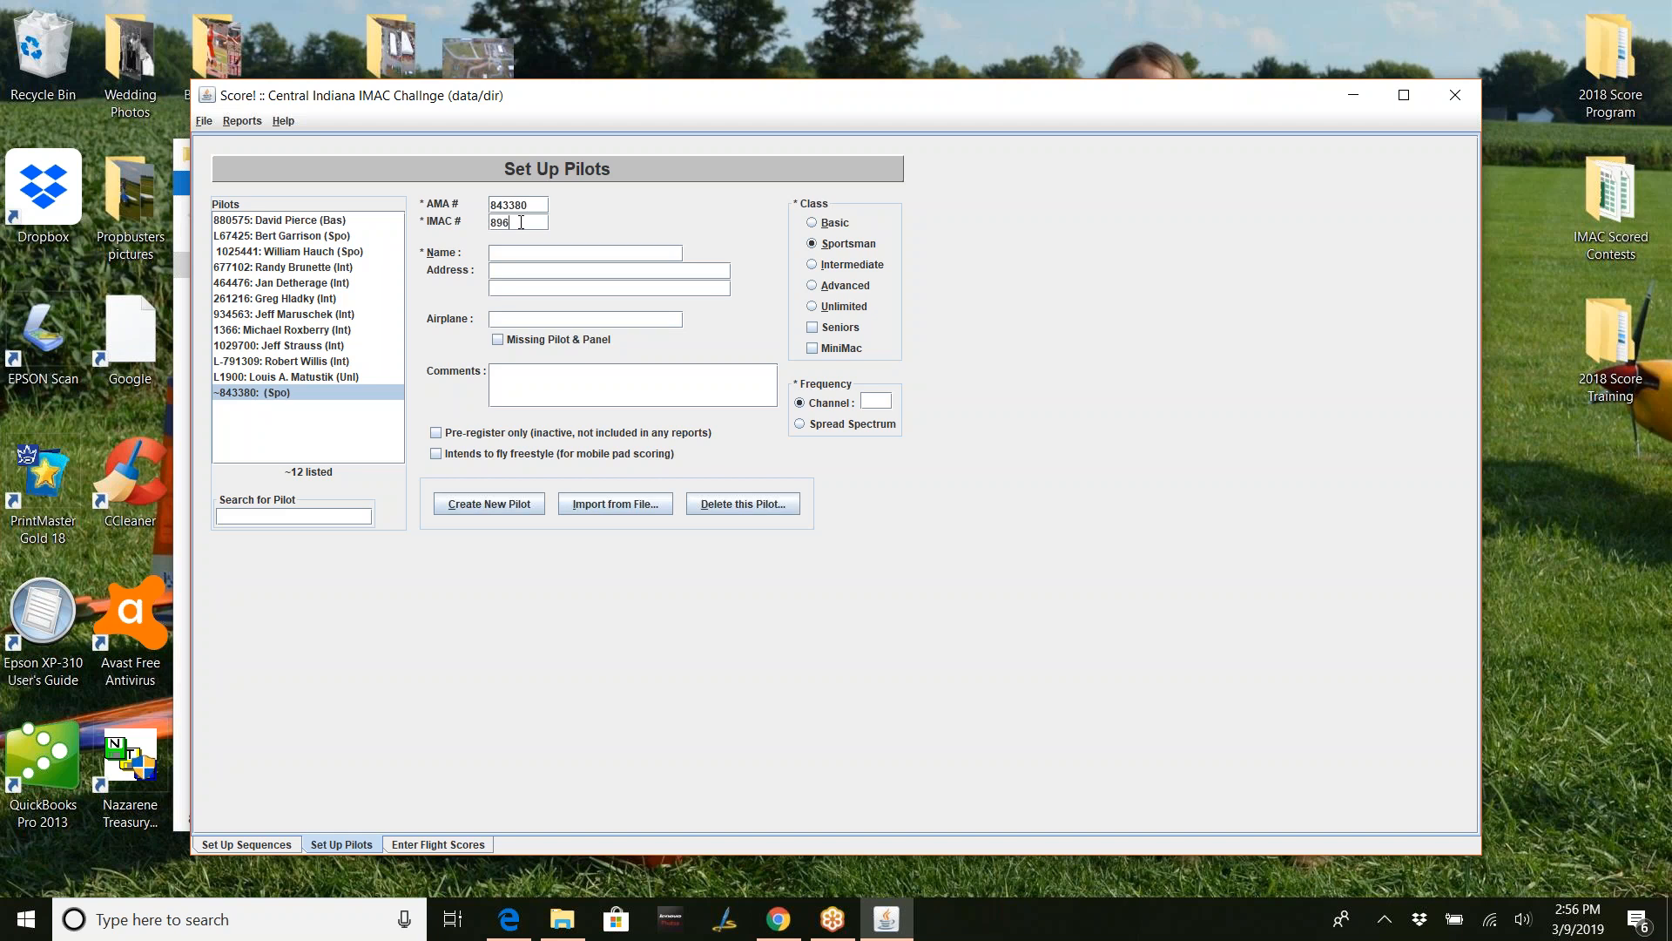
pyautogui.click(521, 251)
pyautogui.press('Tab')
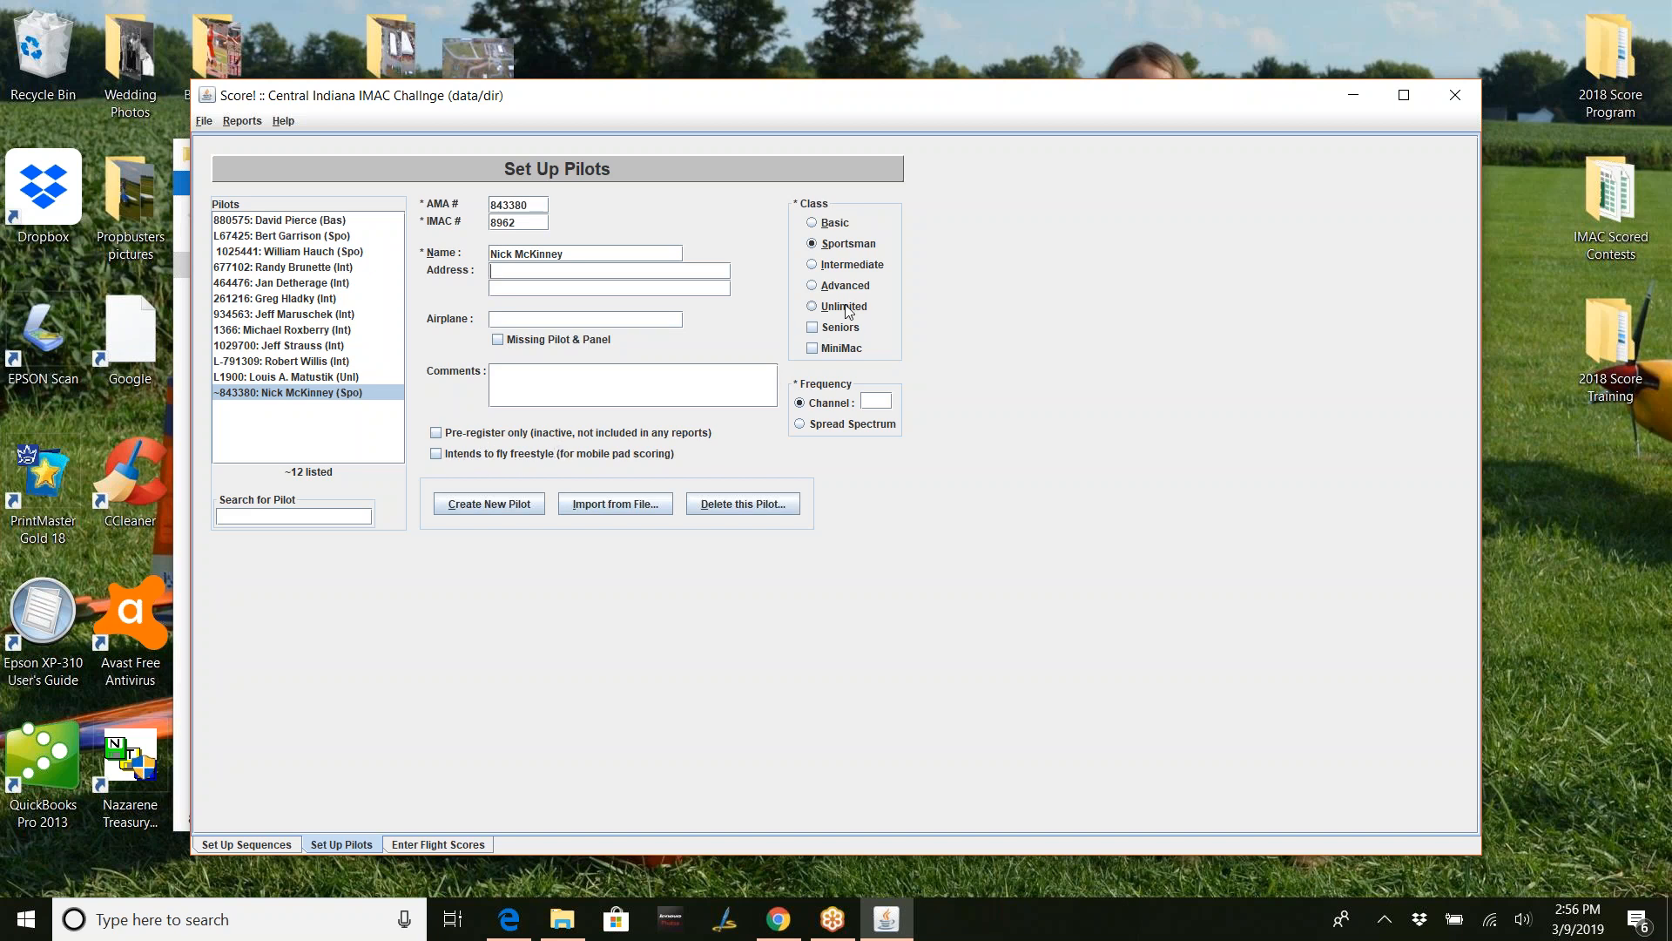
pyautogui.click(813, 267)
# - Set the new pilot's frequency to Spread Spectrum and save the contest data files
pyautogui.click(800, 425)
pyautogui.click(206, 124)
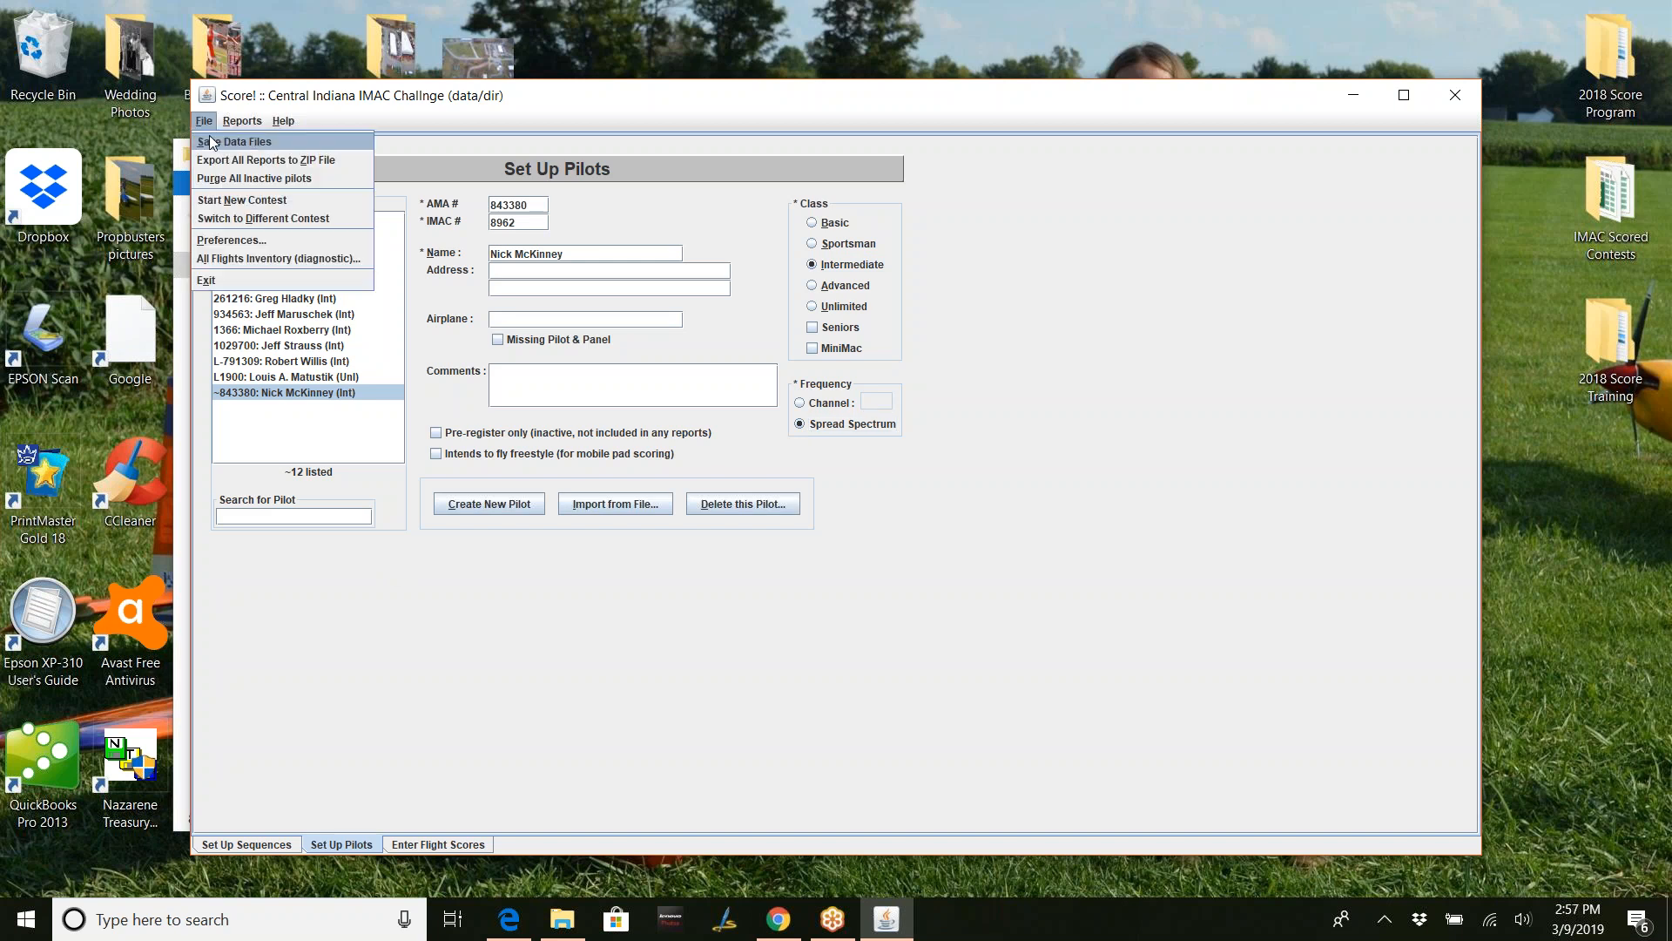
pyautogui.click(215, 142)
pyautogui.click(834, 479)
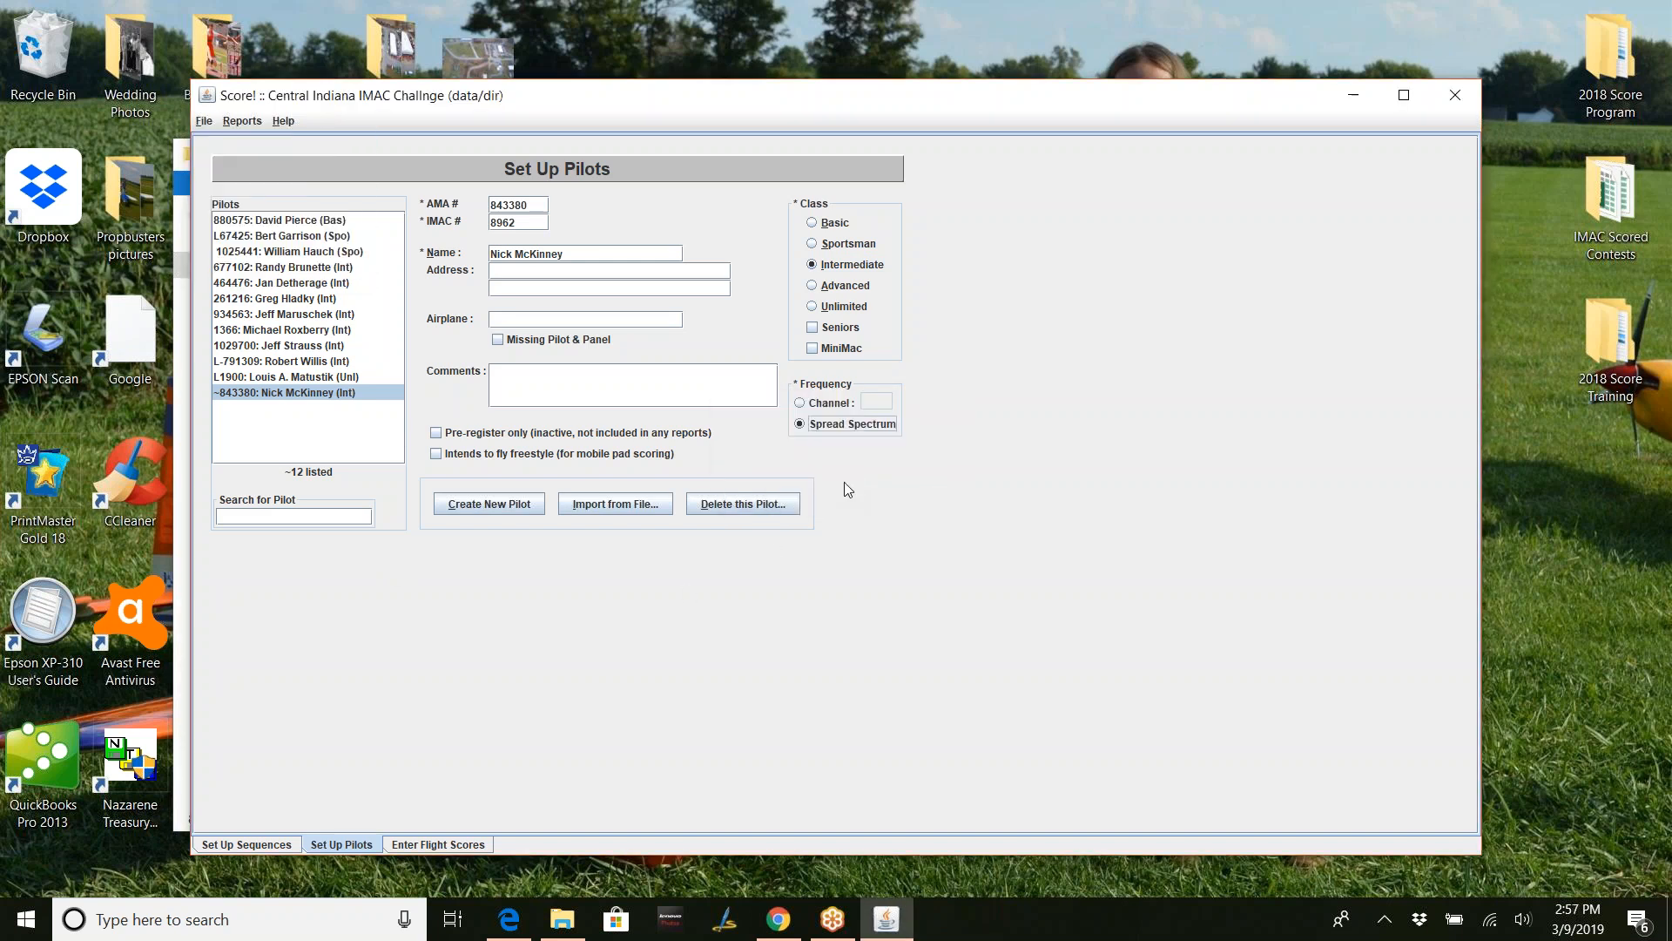
# - Type the pilot's street address, then switch to the Unlimited pilot and back
pyautogui.click(720, 377)
pyautogui.click(499, 269)
pyautogui.write('Mt.')
pyautogui.press('BackSpace')
pyautogui.press('BackSpace')
pyautogui.press('BackSpace')
pyautogui.write('123 Main S')
pyautogui.click(331, 377)
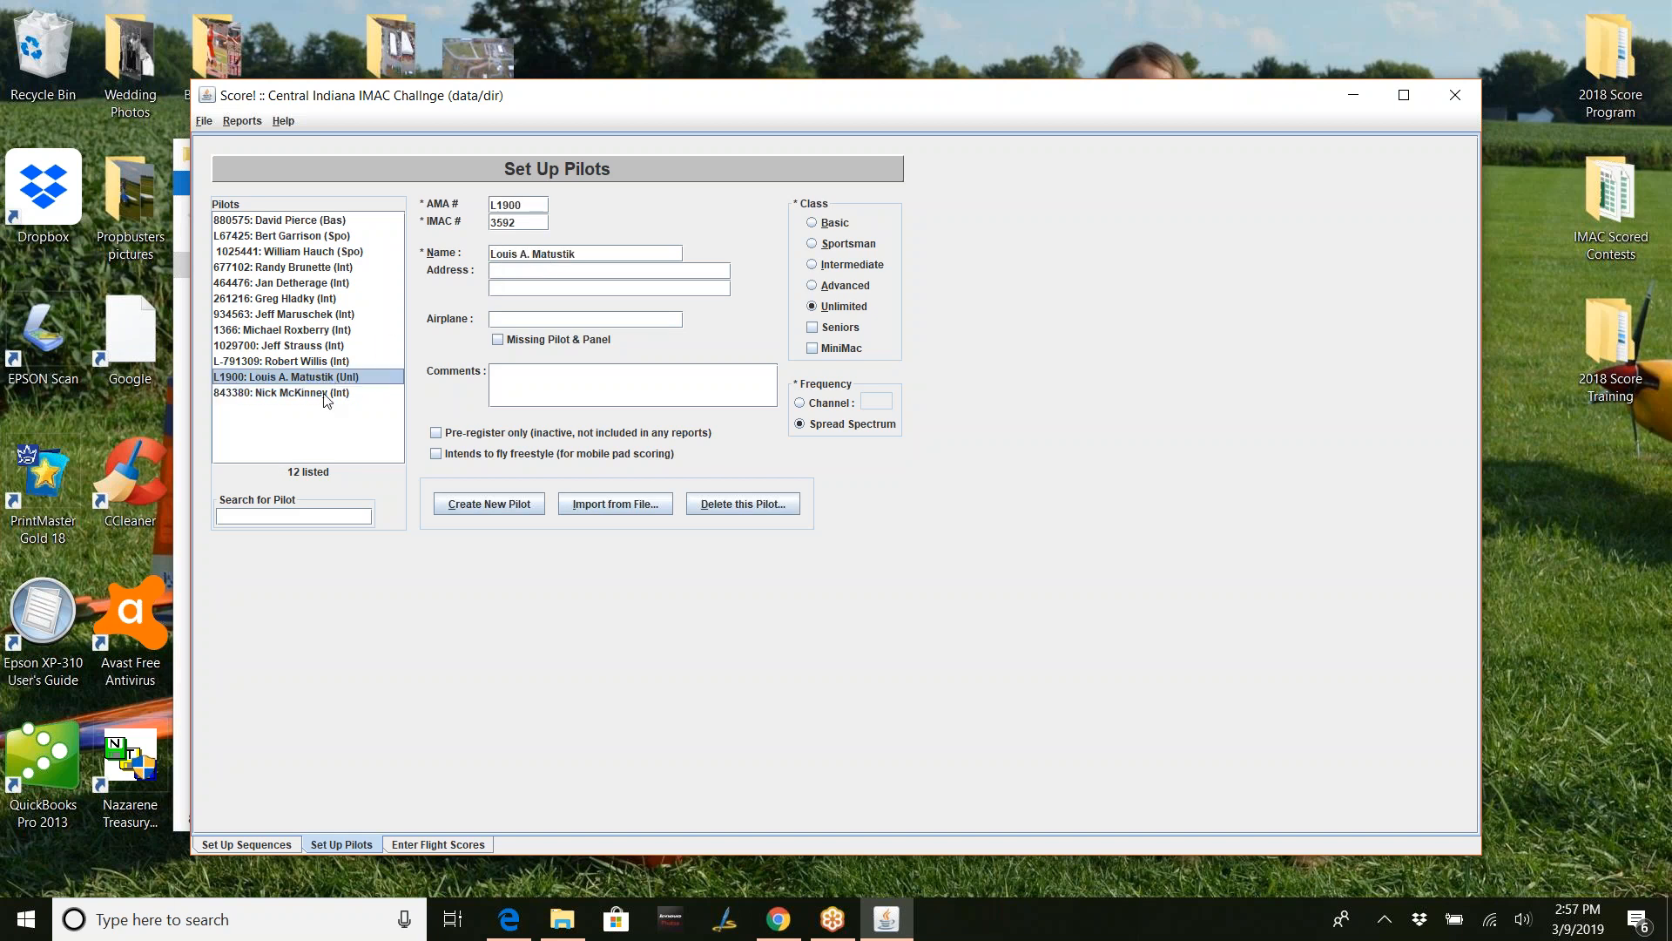
pyautogui.click(326, 393)
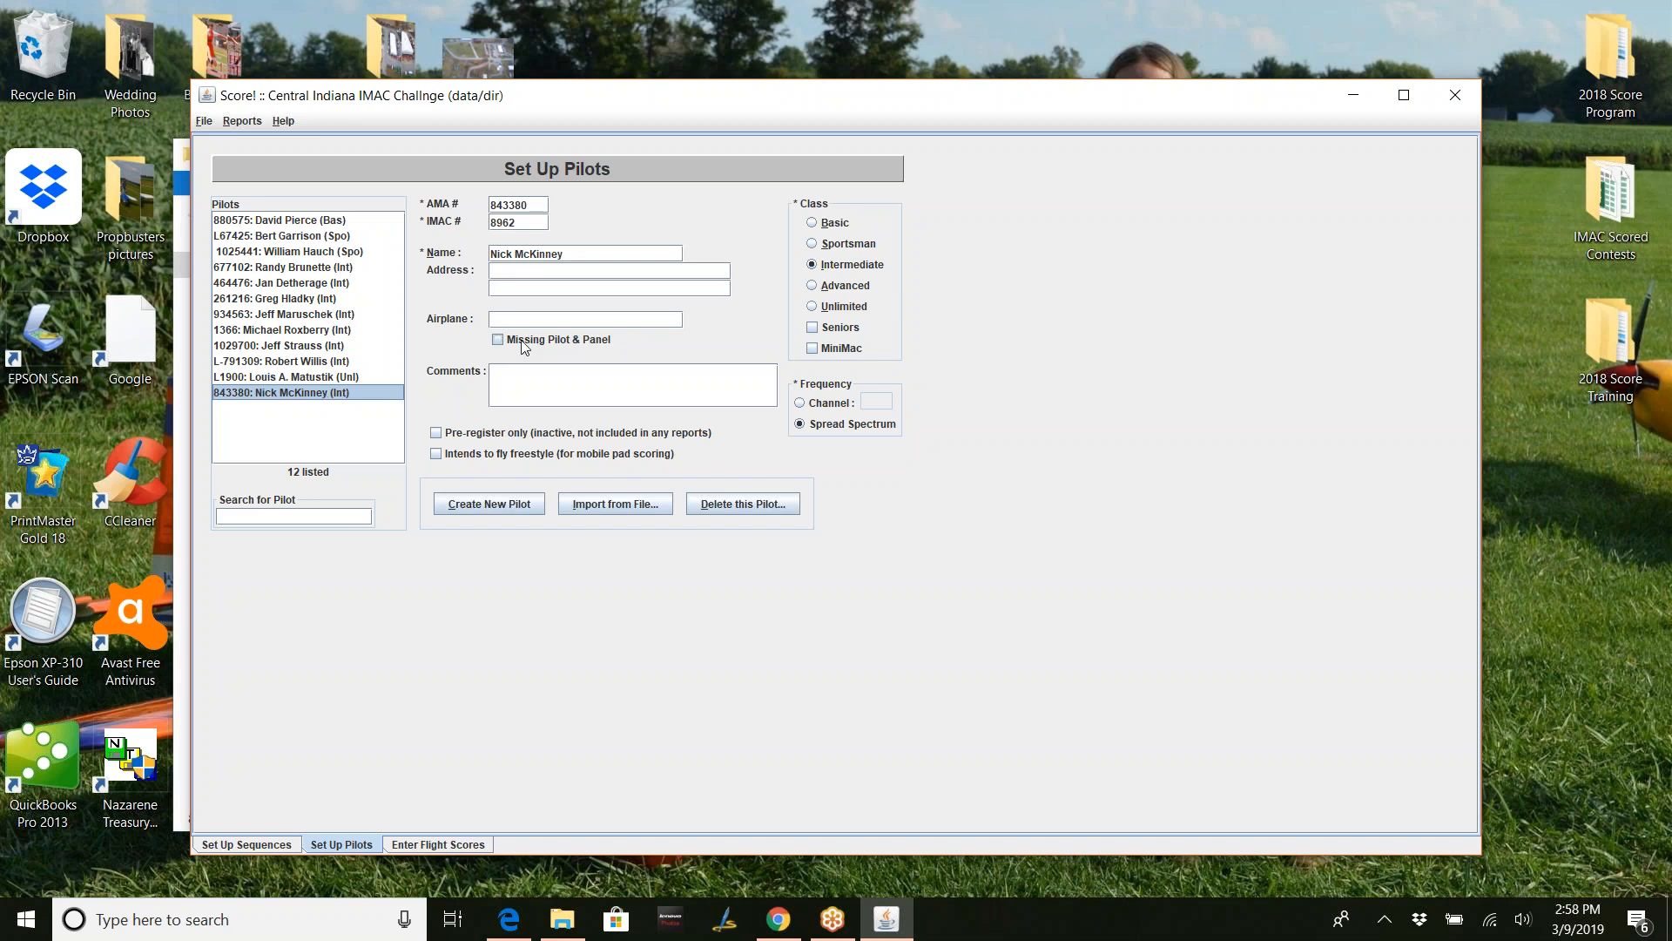
pyautogui.click(539, 270)
pyautogui.write('123 Main st')
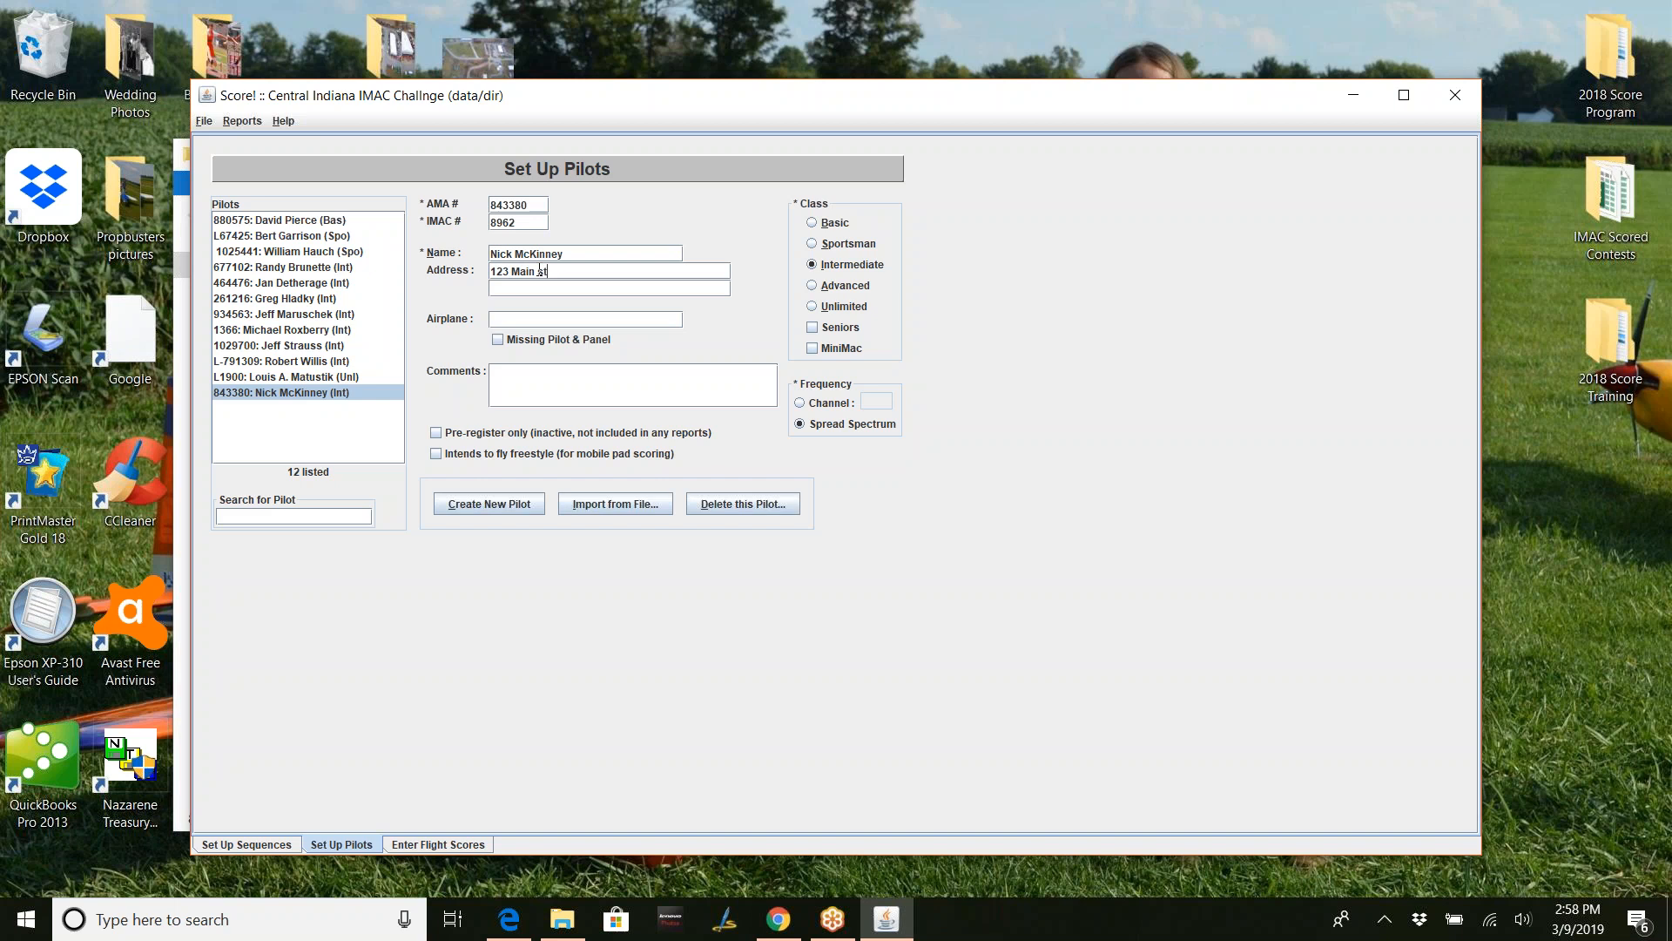
pyautogui.click(543, 287)
pyautogui.click(324, 378)
pyautogui.click(323, 396)
pyautogui.click(585, 270)
pyautogui.press('BackSpace')
pyautogui.write('123')
pyautogui.press('BackSpace')
pyautogui.press('BackSpace')
pyautogui.press('BackSpace')
pyautogui.click(592, 286)
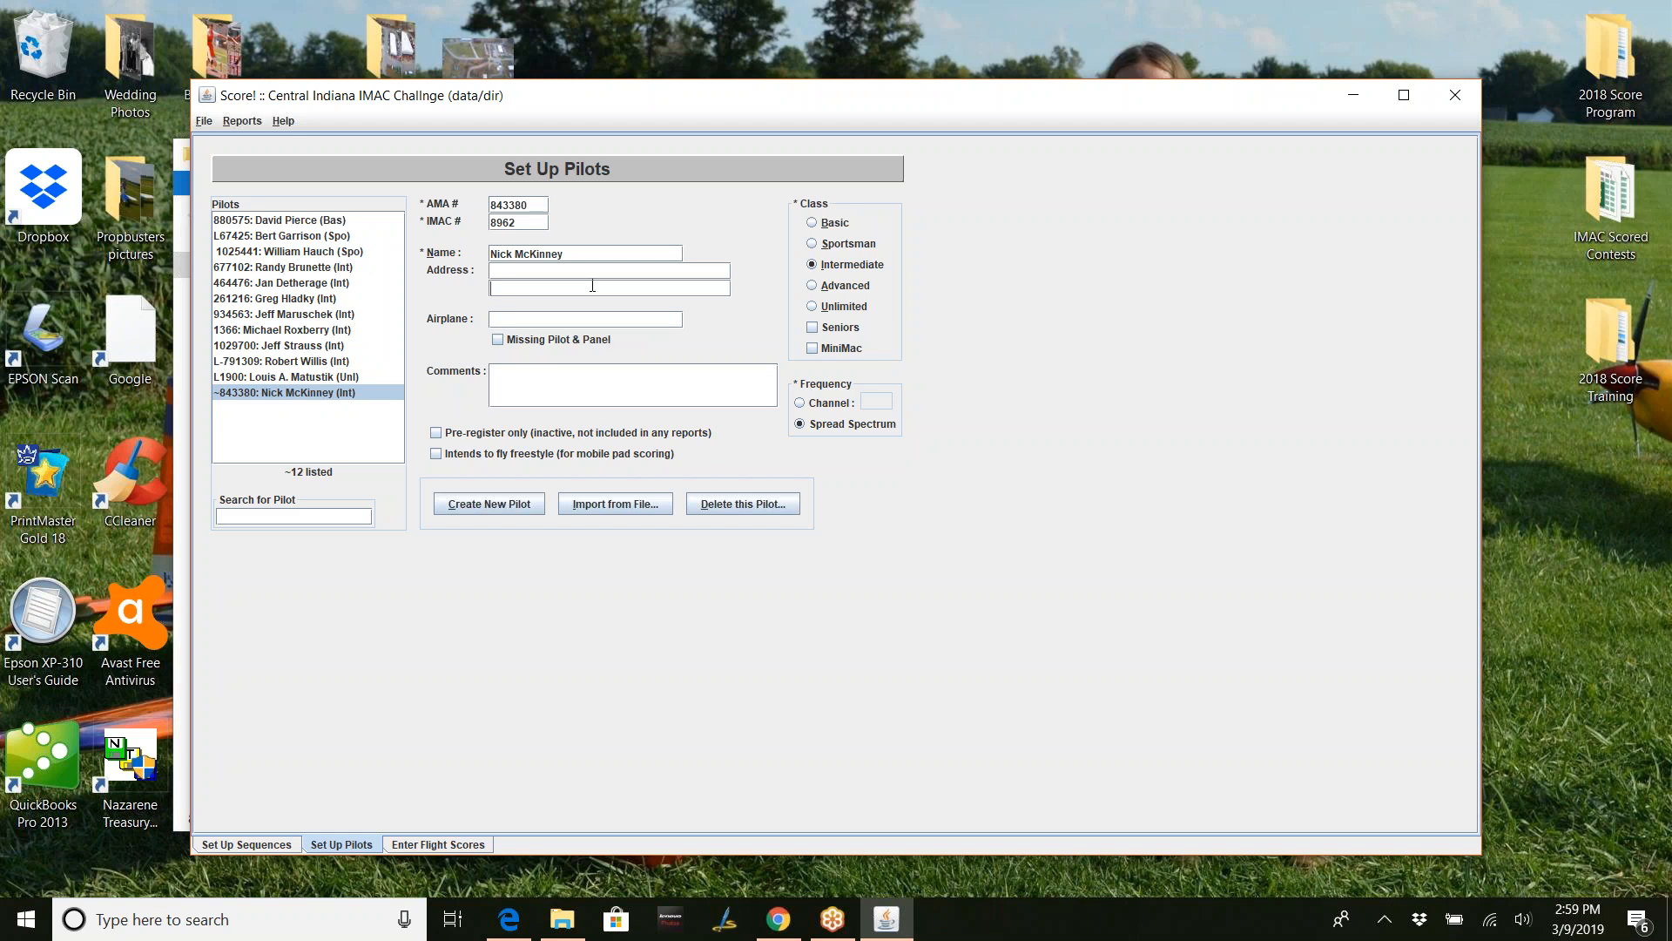
# - Re-enter the last pilot's street address and switch between pilots to commit his pending edits
pyautogui.click(349, 377)
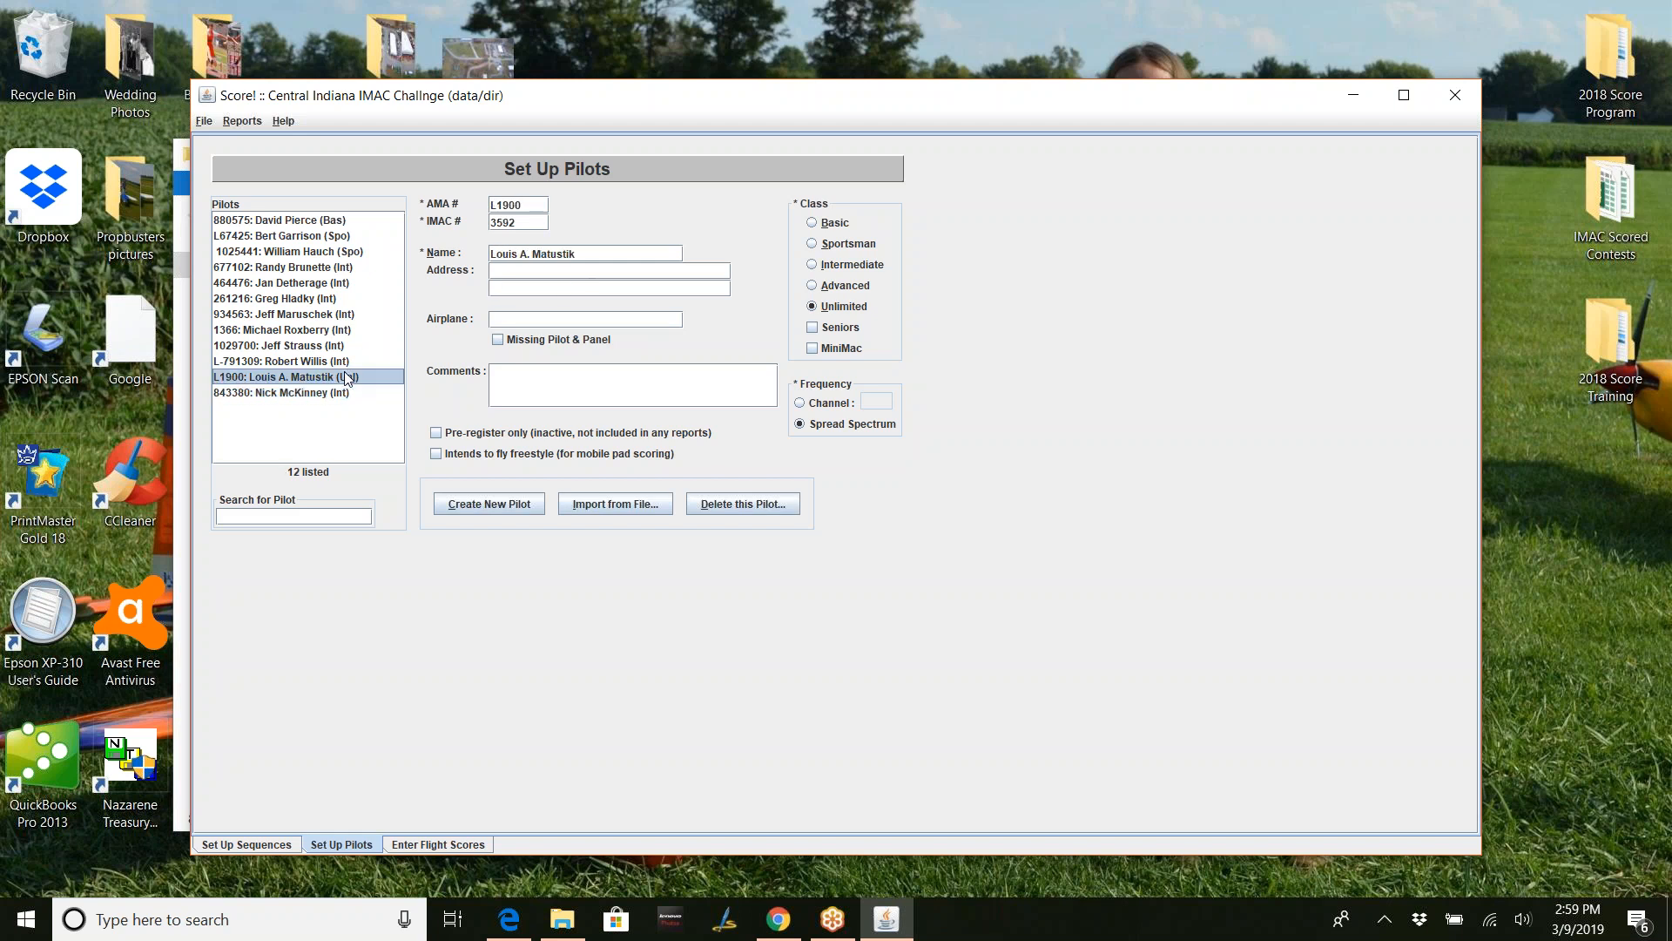
pyautogui.click(340, 392)
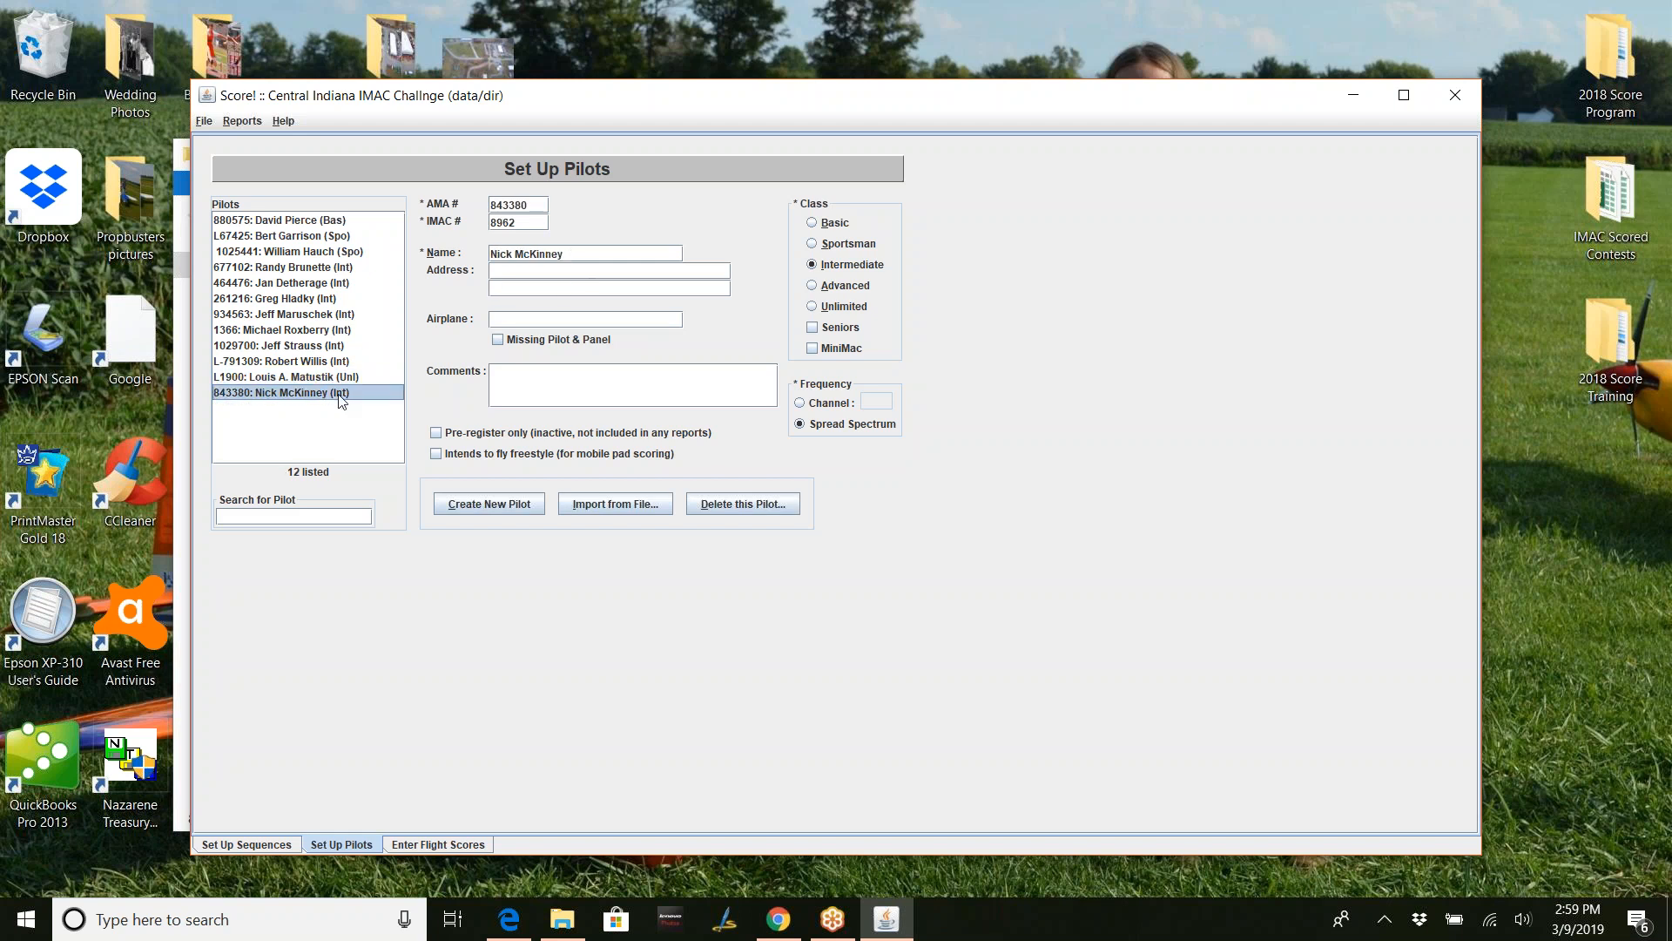
pyautogui.click(531, 274)
pyautogui.write('123 Mai')
pyautogui.click(338, 378)
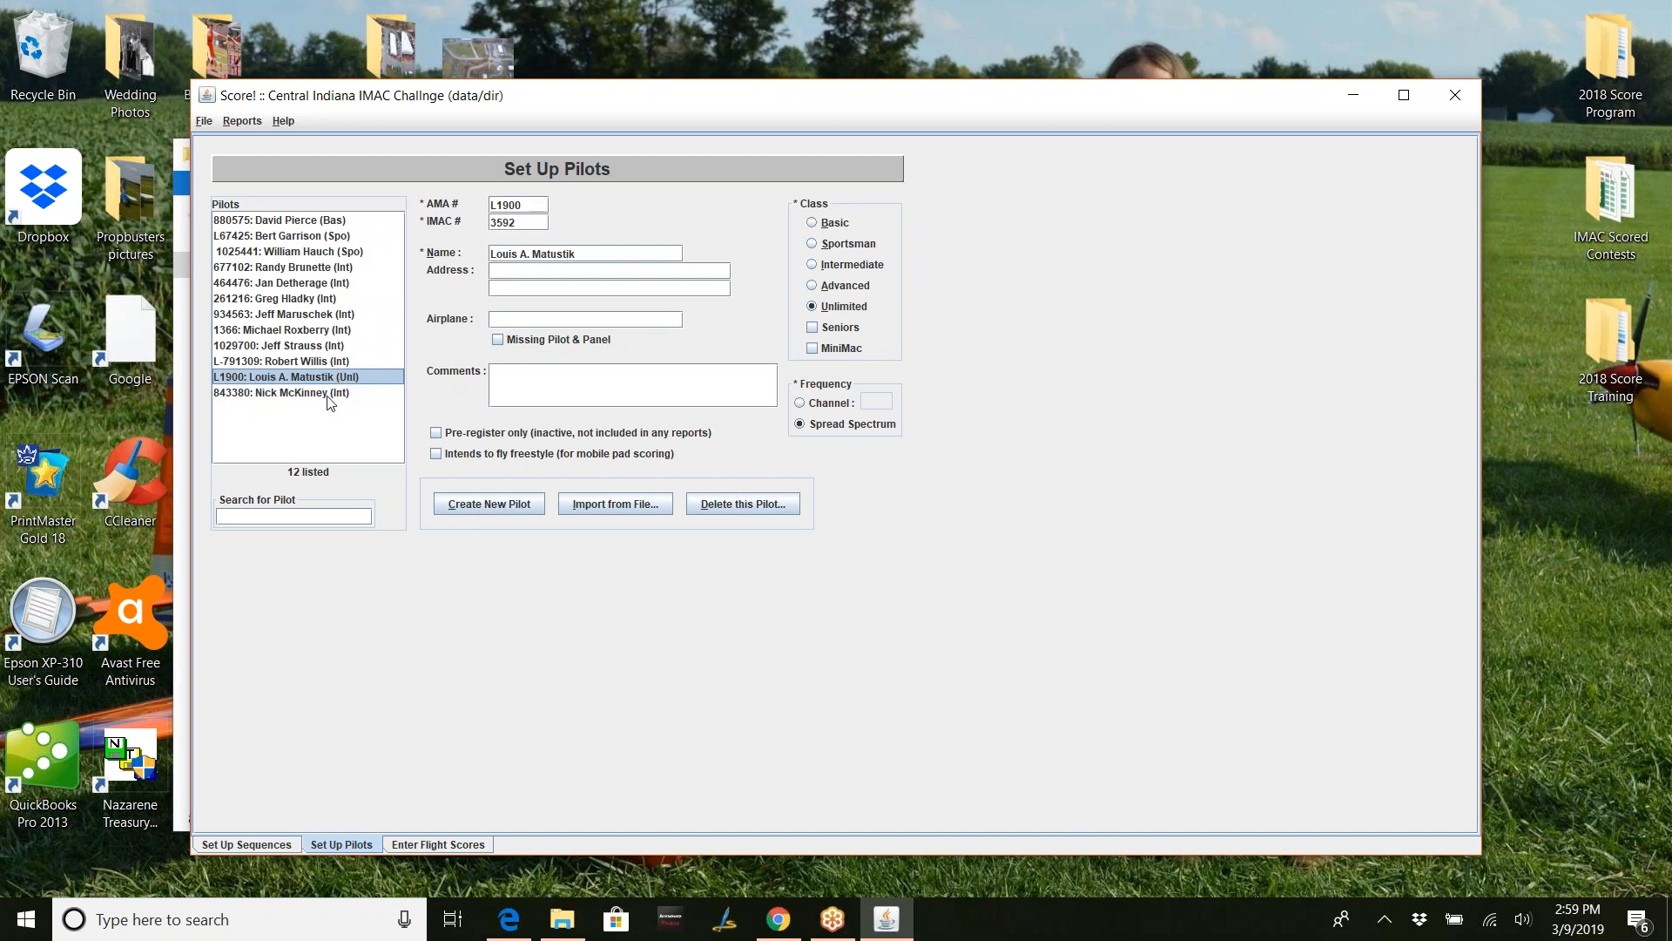
pyautogui.click(330, 394)
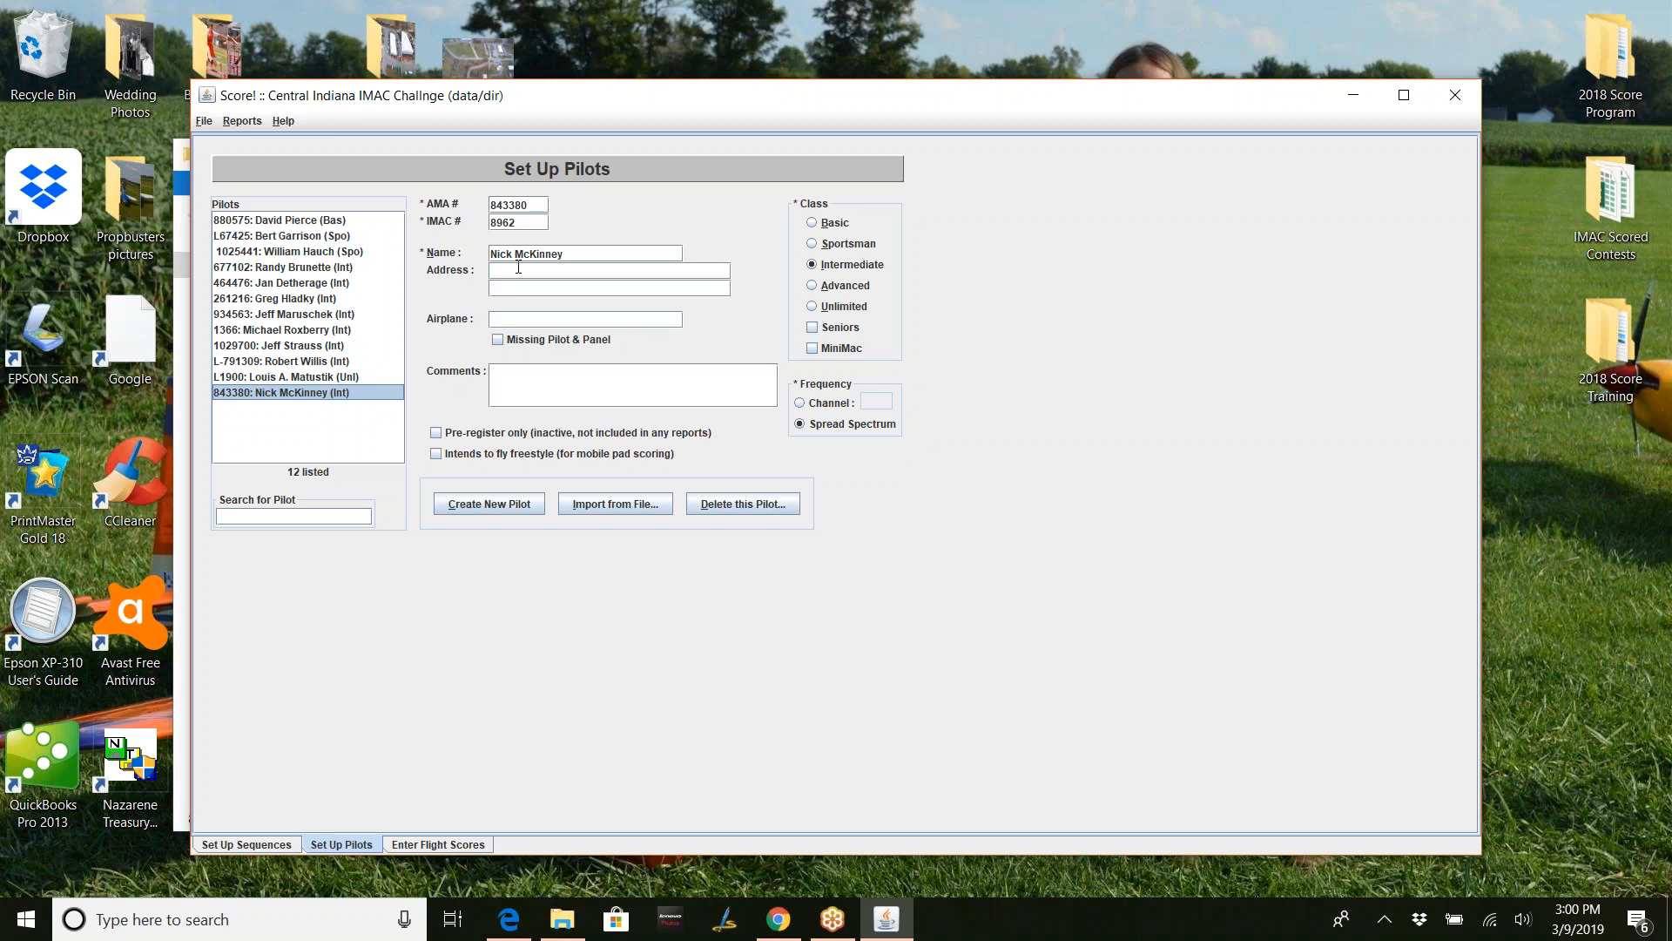
pyautogui.click(509, 316)
# - Select the third pilot, a Sportsman senior, and tick Missing Pilot & Panel
pyautogui.click(346, 253)
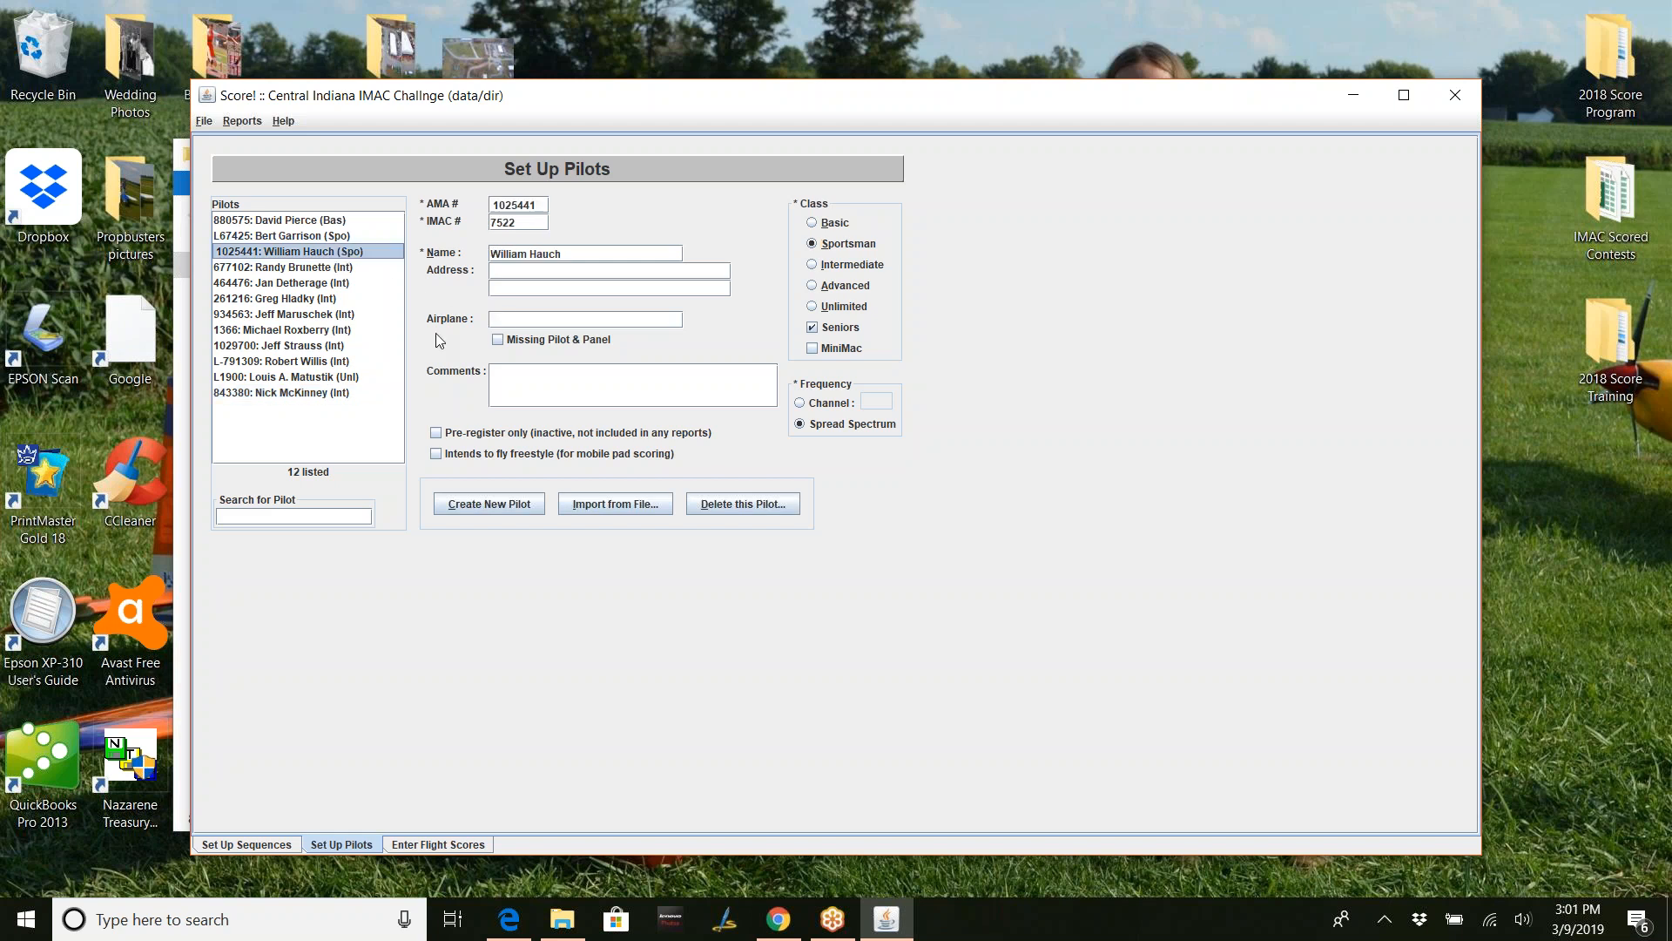
pyautogui.click(498, 339)
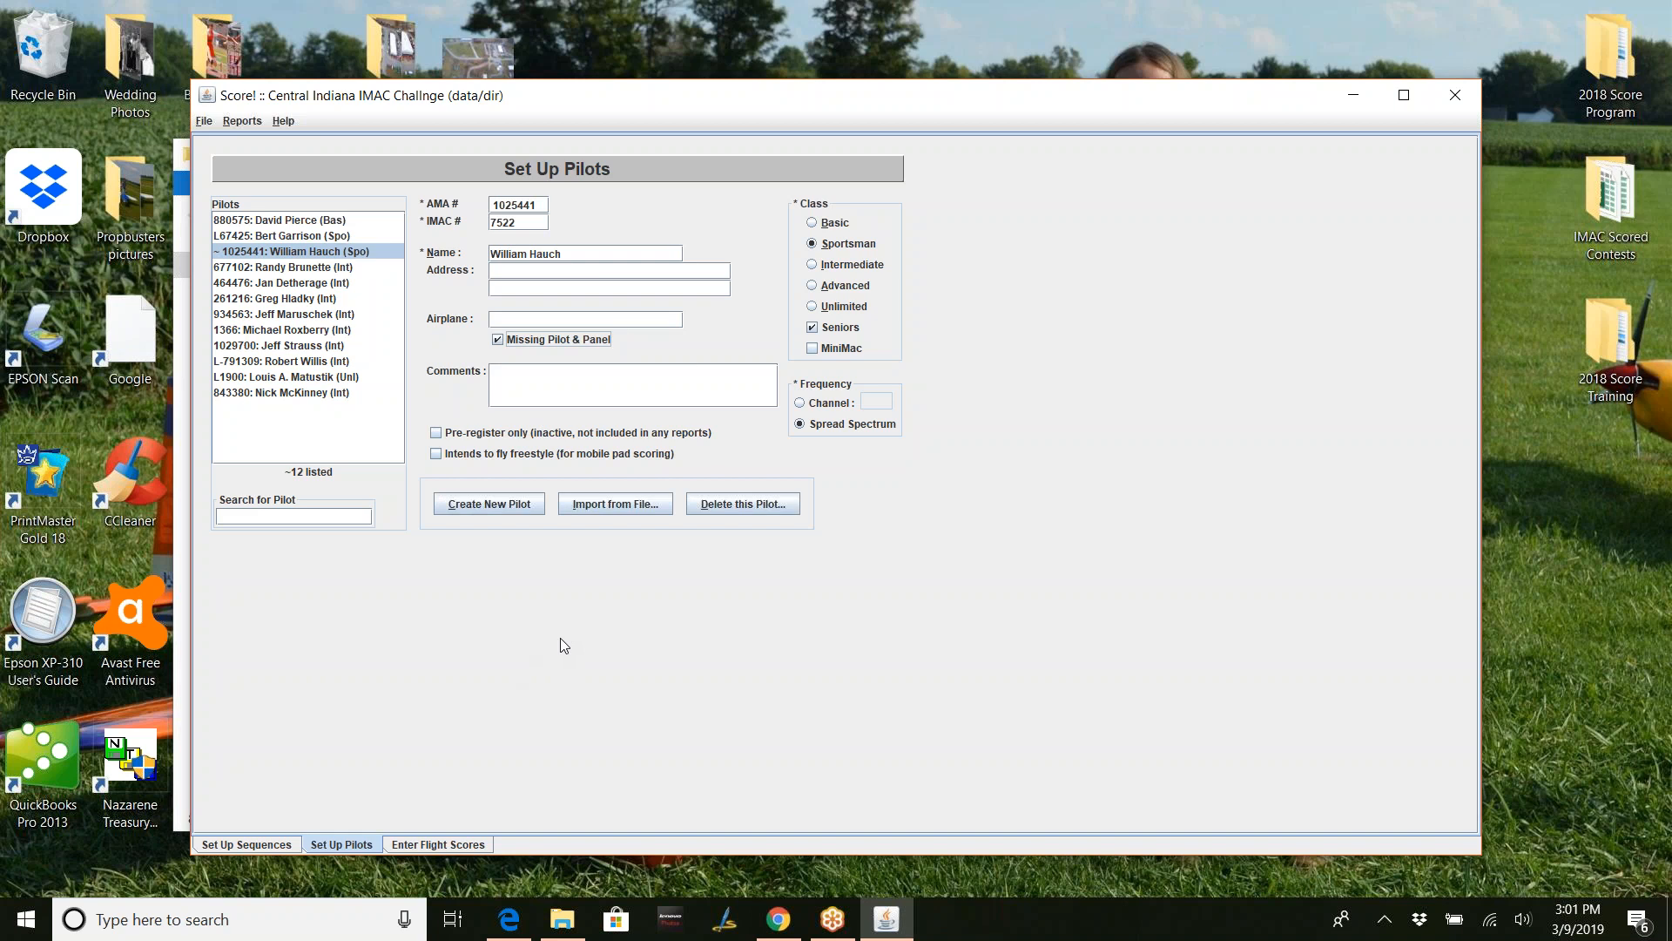
pyautogui.press('Tab')
# - Save all the contest data files from the File menu and acknowledge the confirmation
pyautogui.click(206, 122)
pyautogui.click(211, 141)
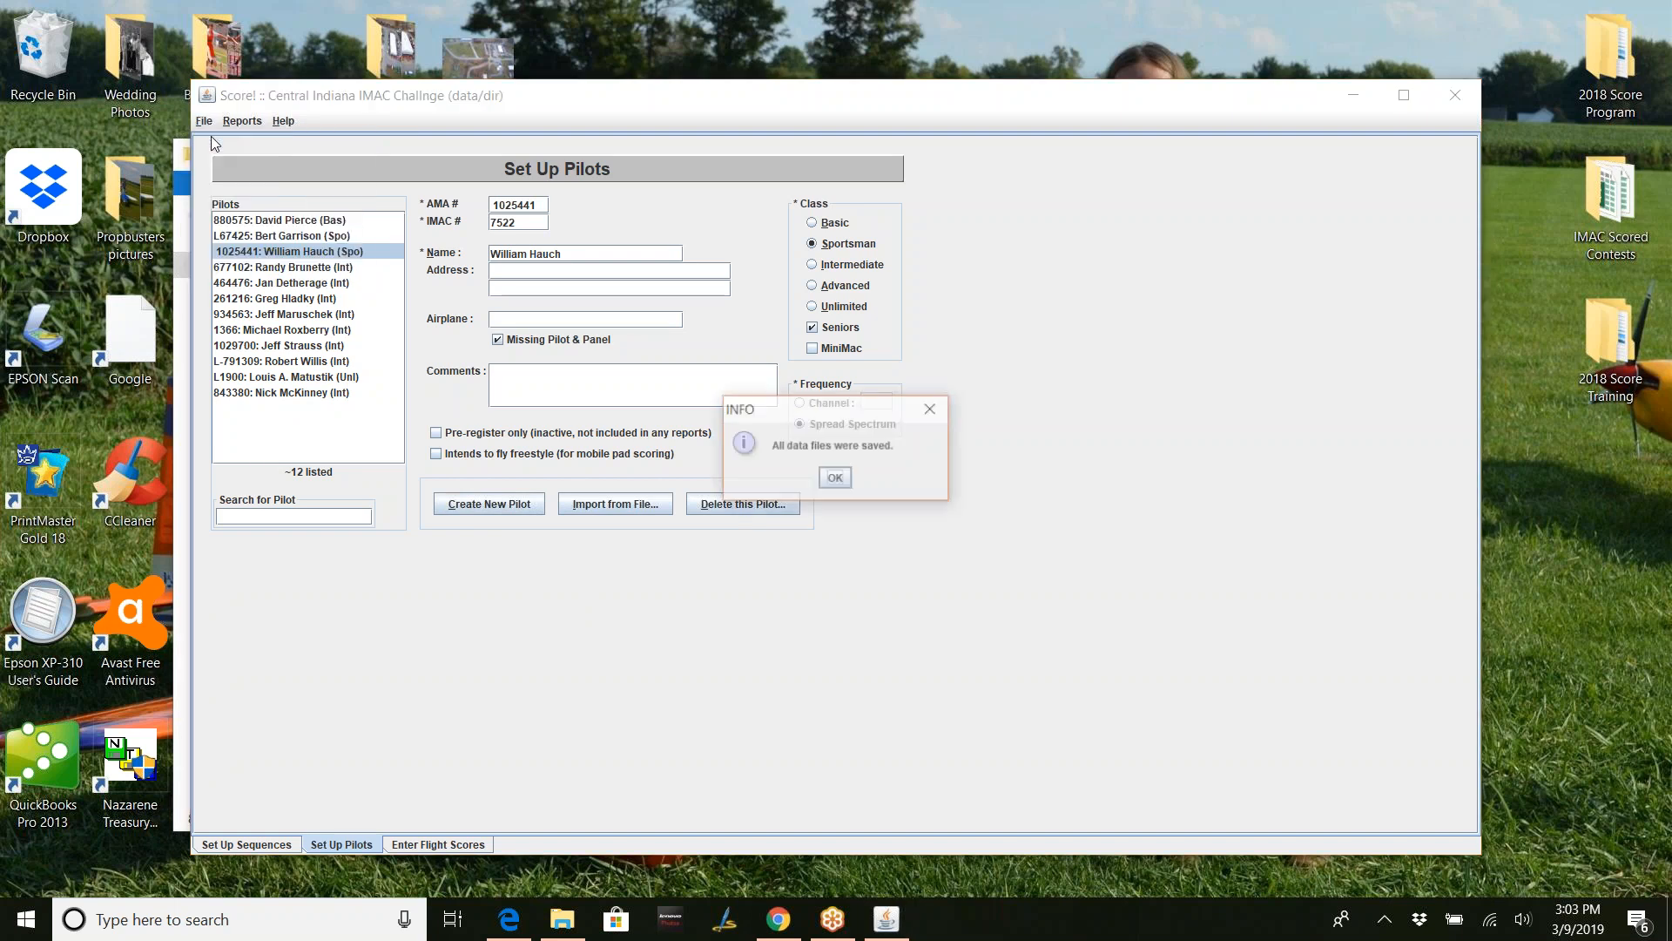
pyautogui.click(835, 479)
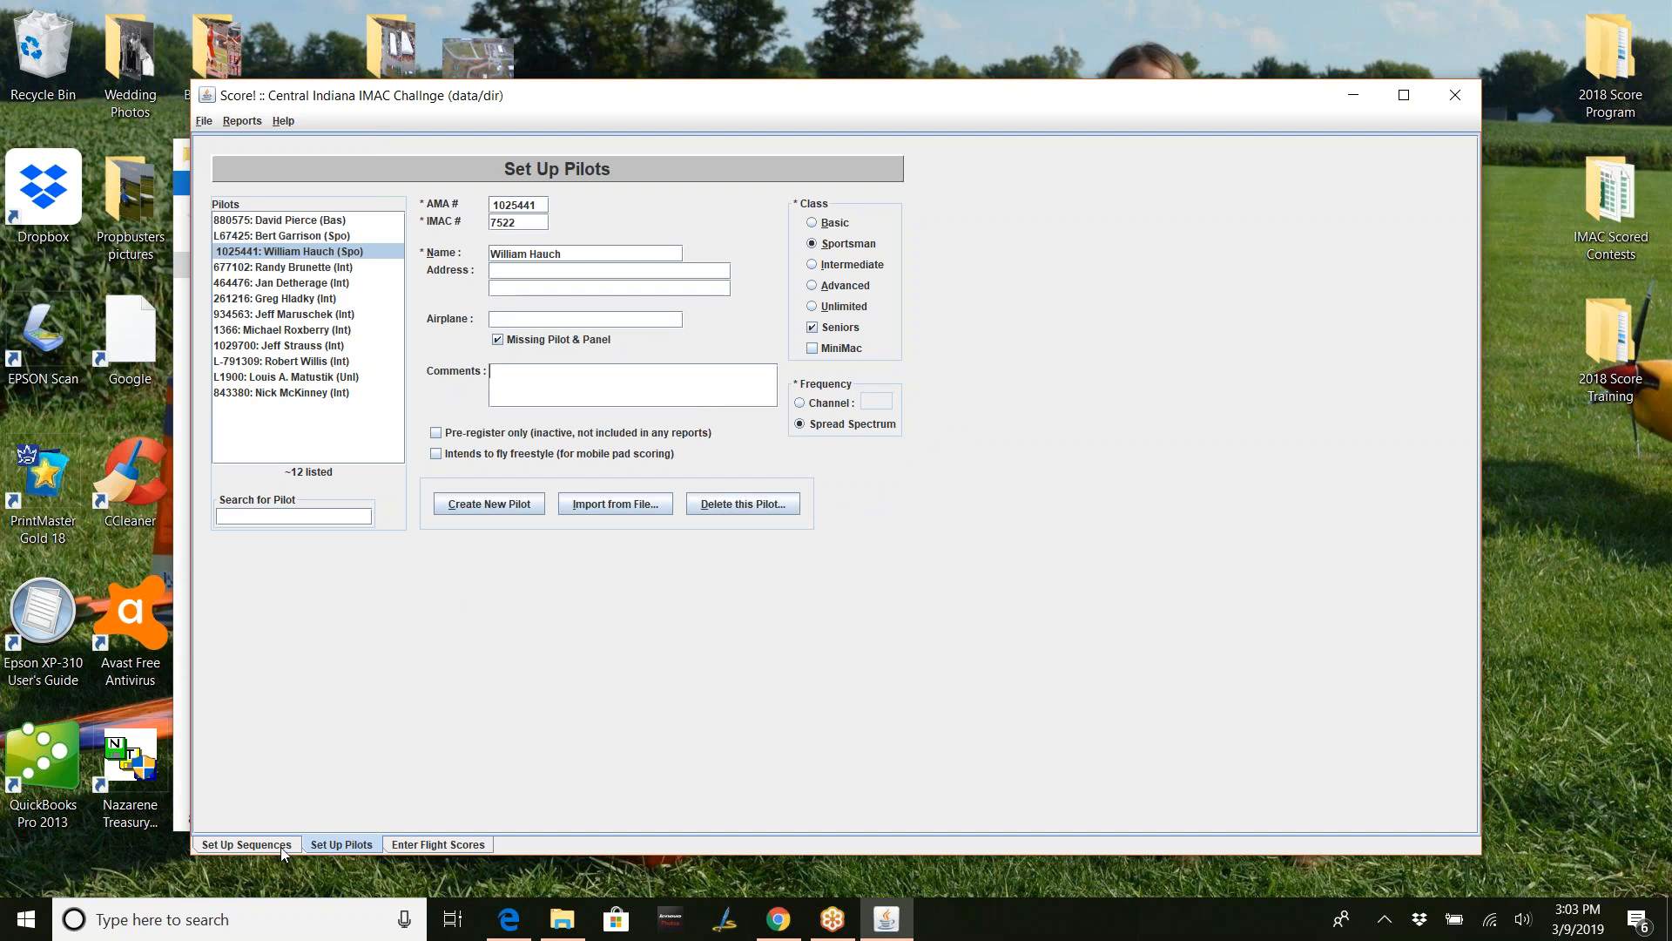
# - On Set Up Sequences, display the 'Kno-Int, k=292' sequence's twelve maneuvers
pyautogui.click(246, 845)
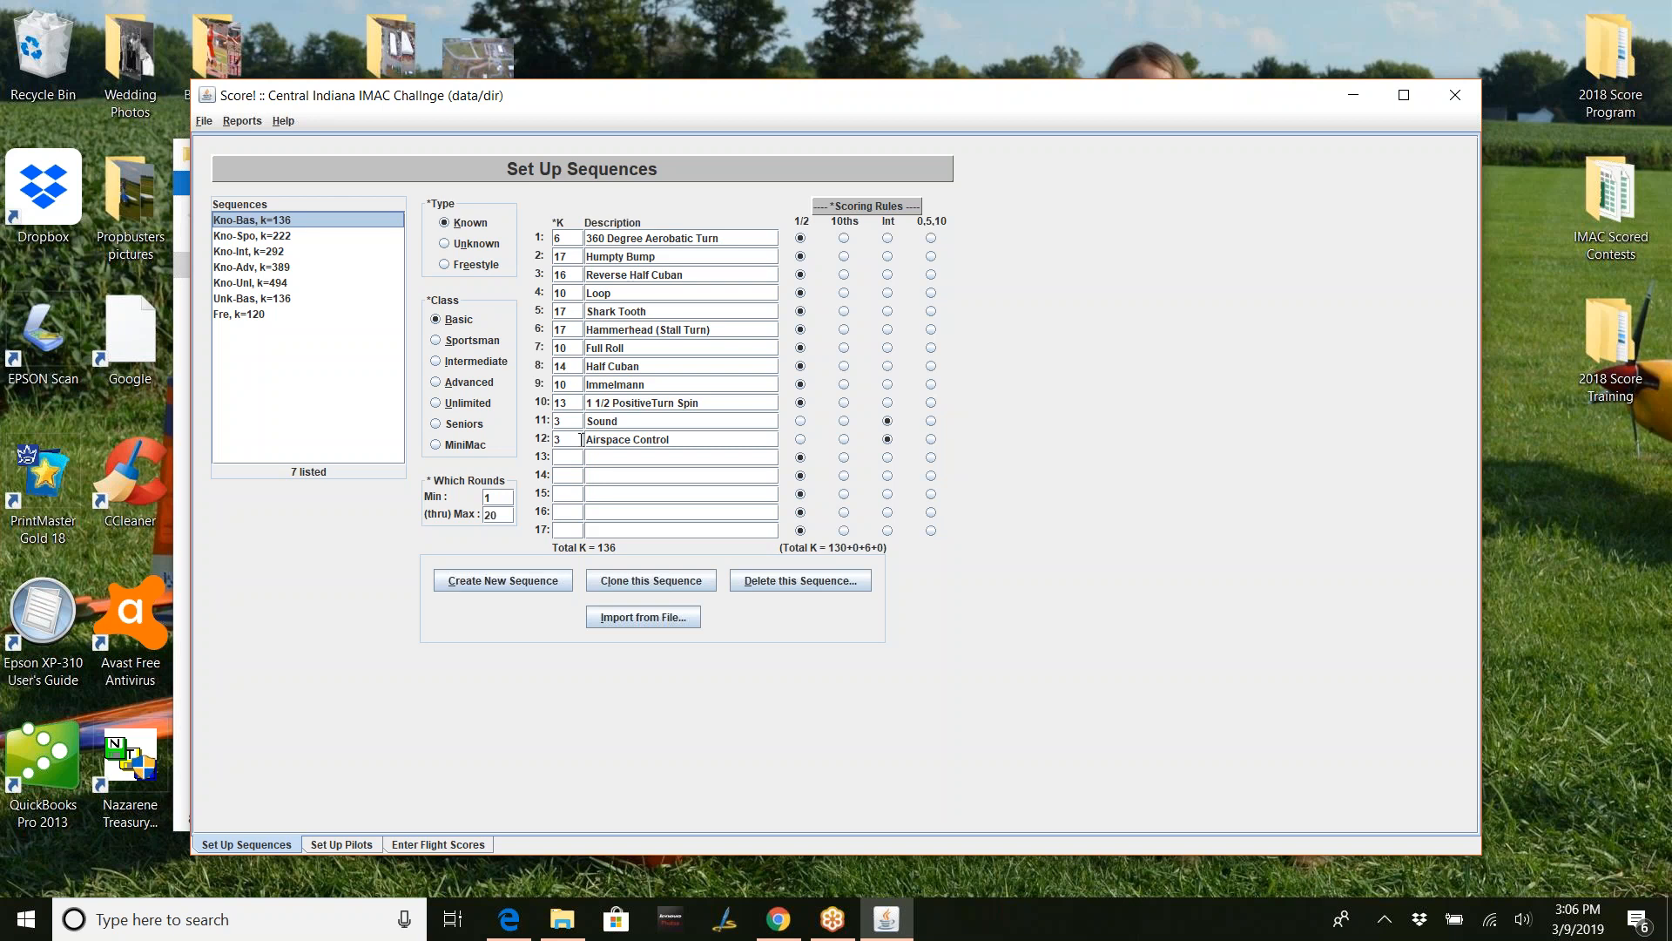
pyautogui.click(256, 252)
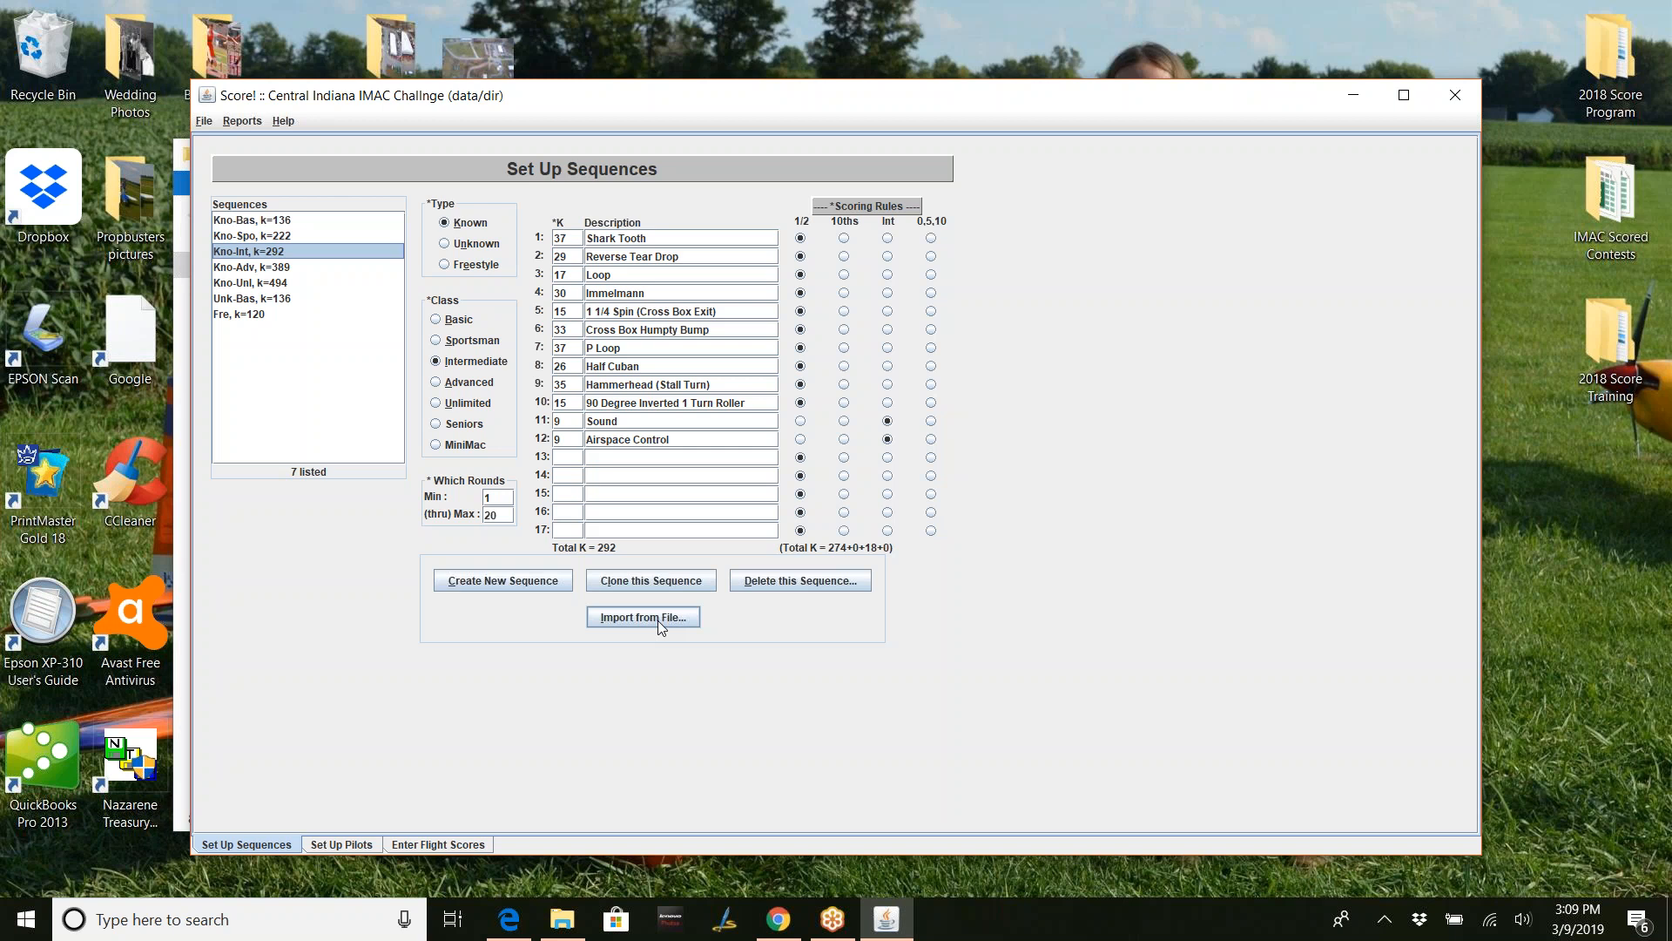
# - Import all_alt_2019_sequences.dat from the 2019 sequence files folder, replacing the existing sequence records
pyautogui.click(794, 932)
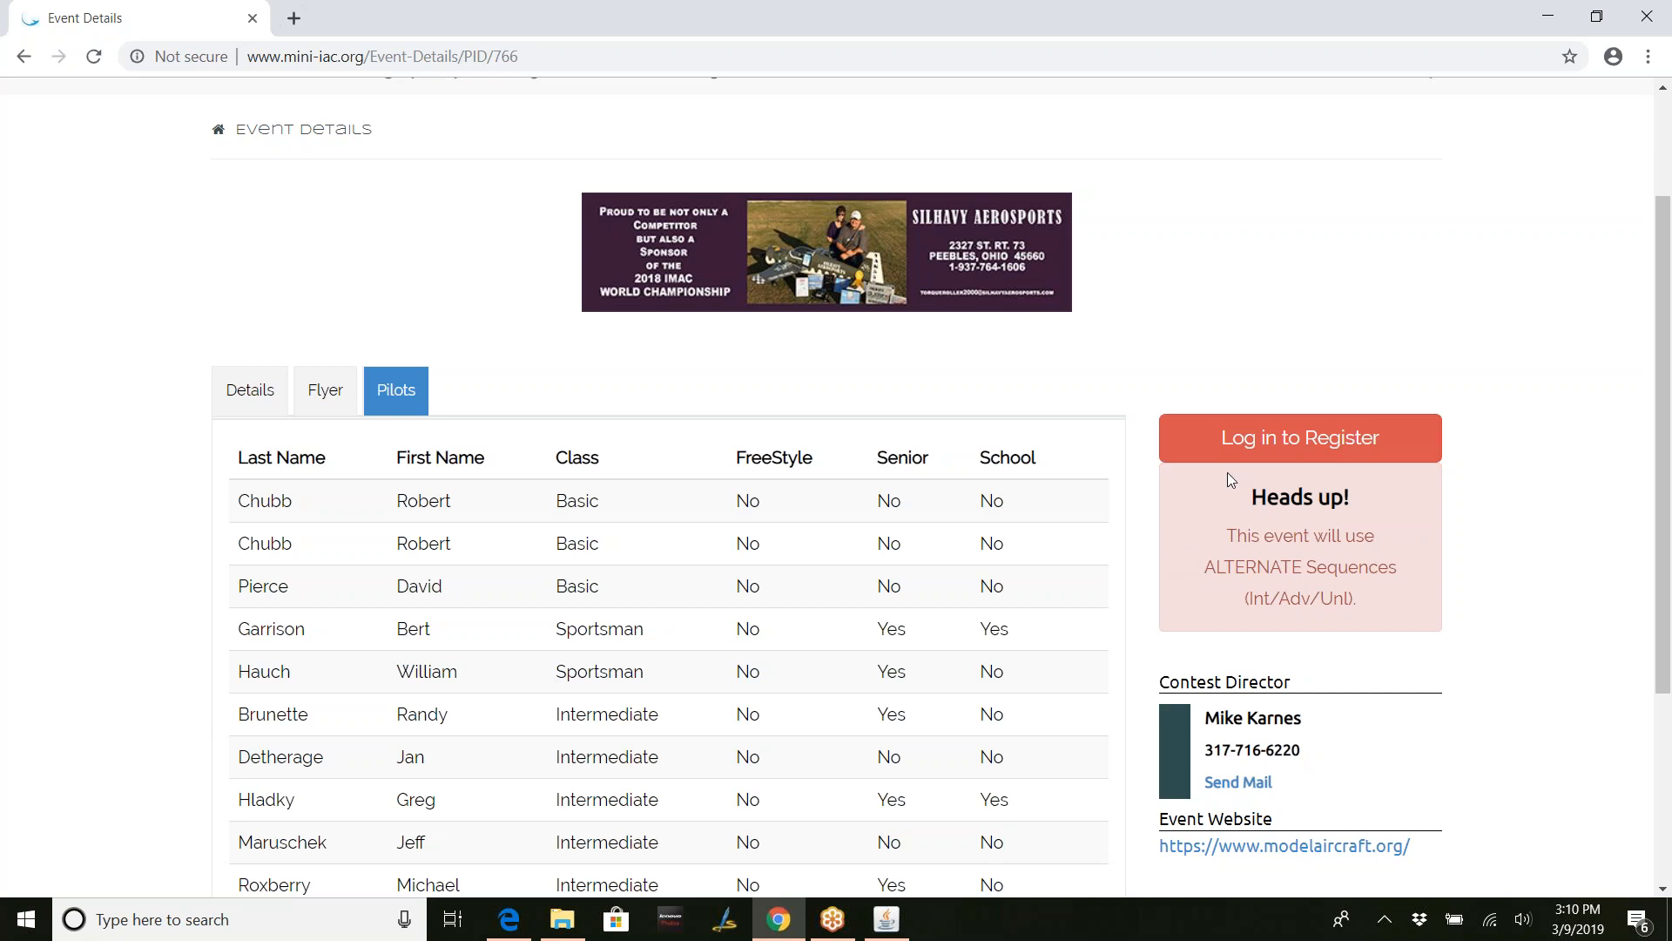
pyautogui.click(1548, 19)
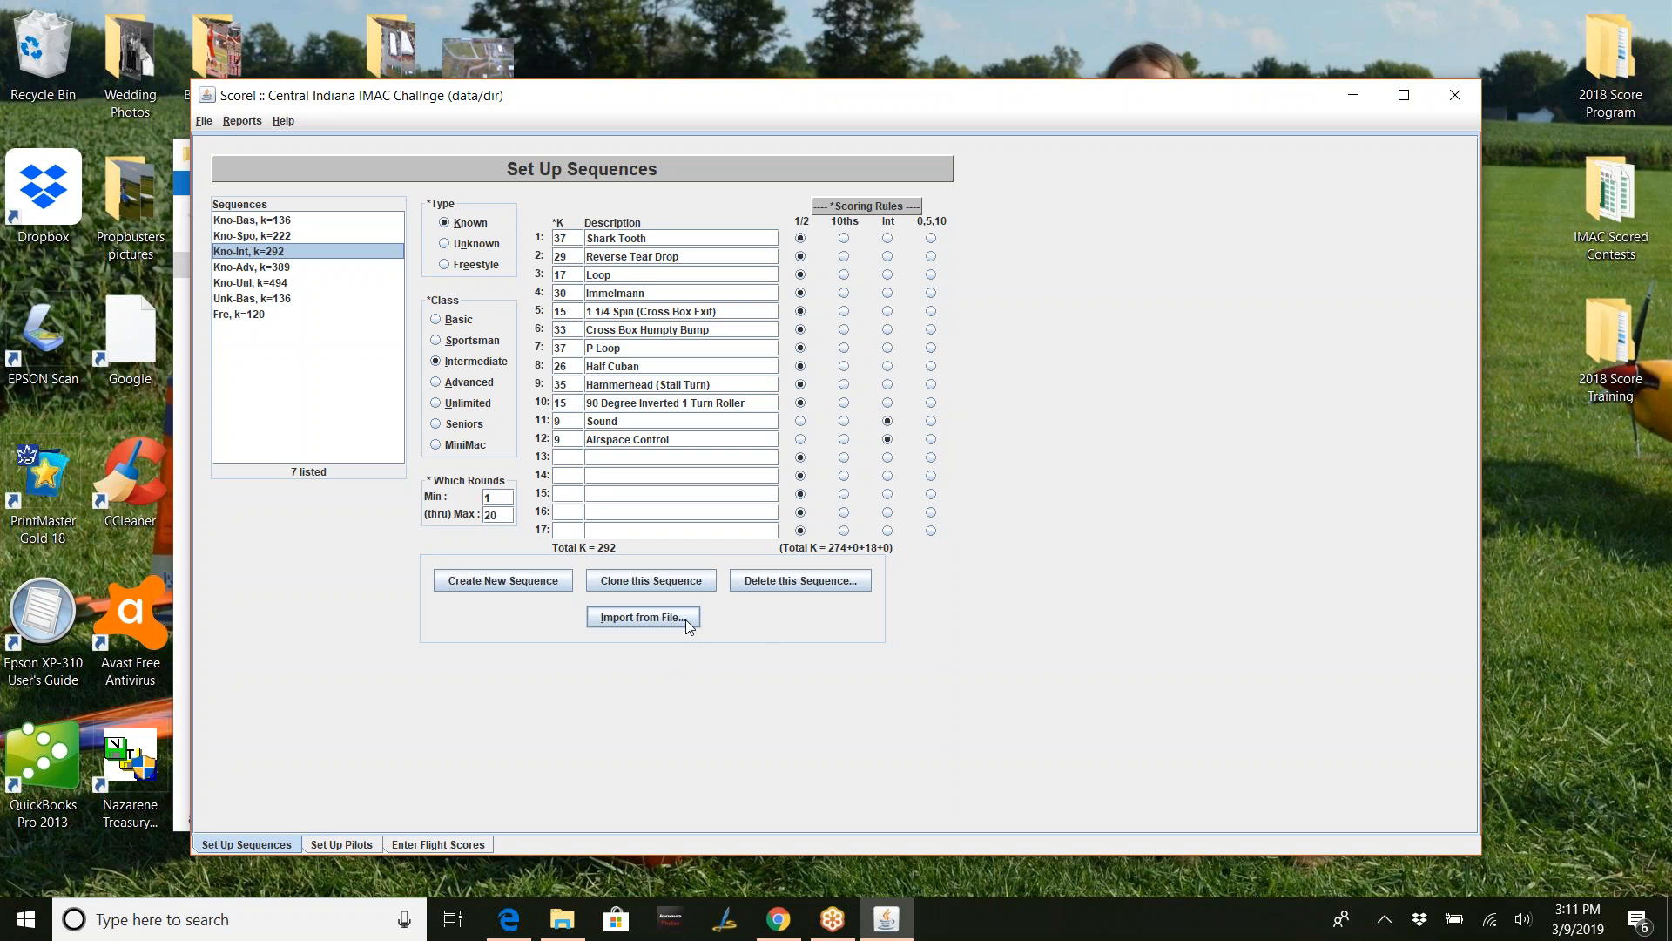
pyautogui.click(686, 613)
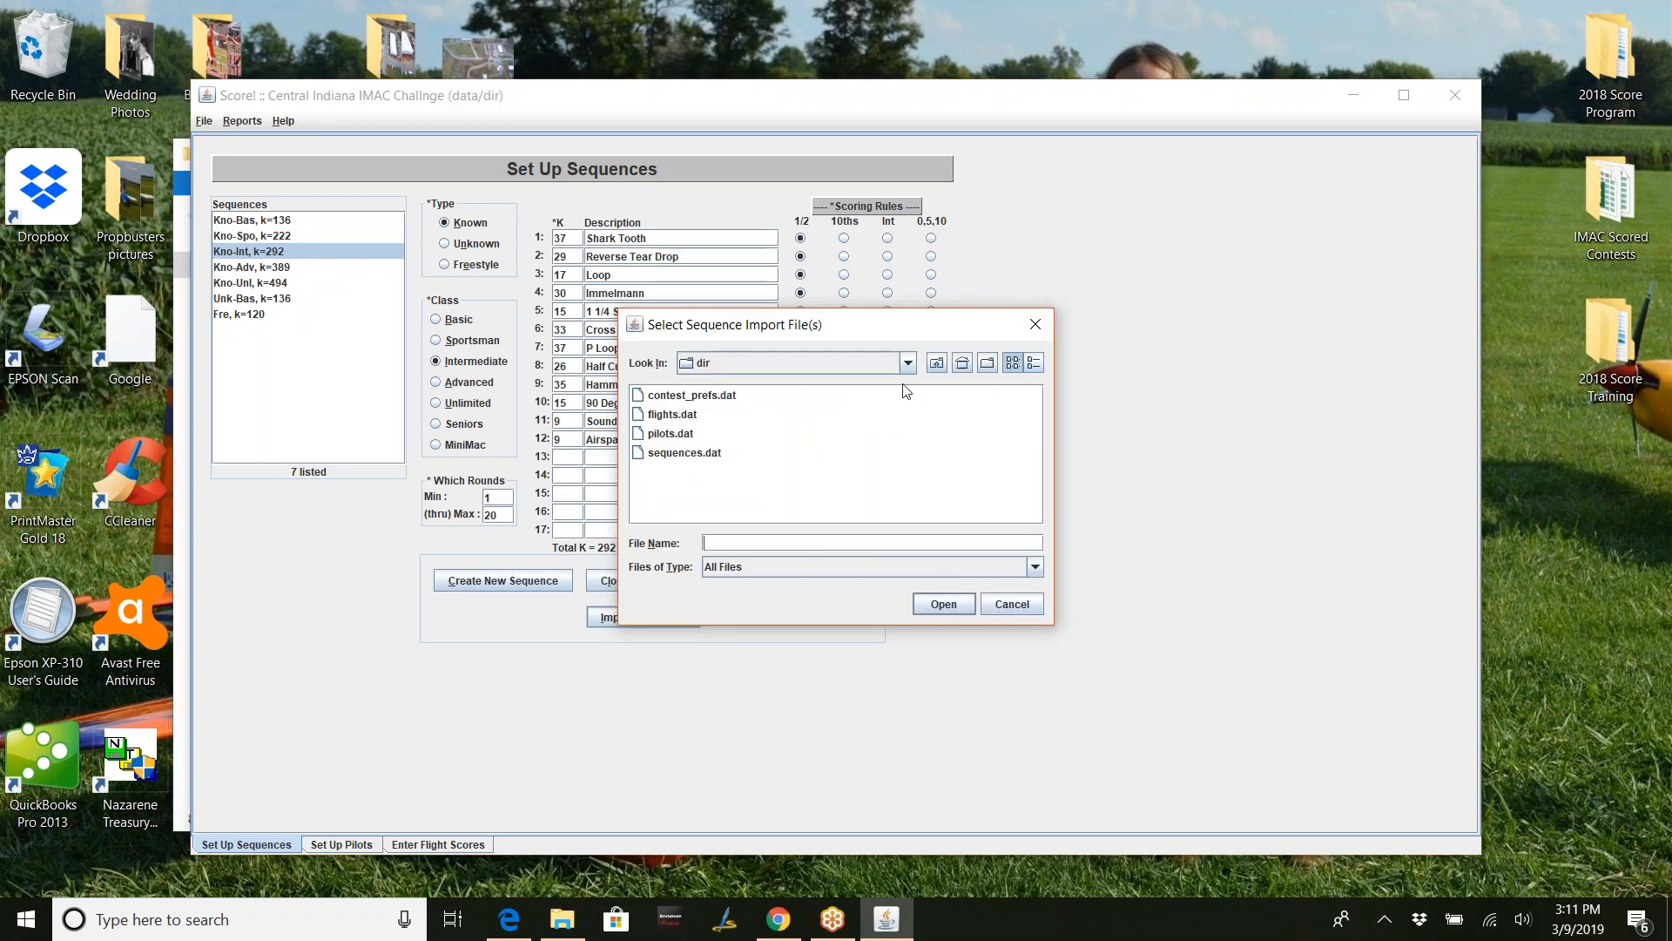
pyautogui.click(907, 363)
pyautogui.scroll(3, 745, 424)
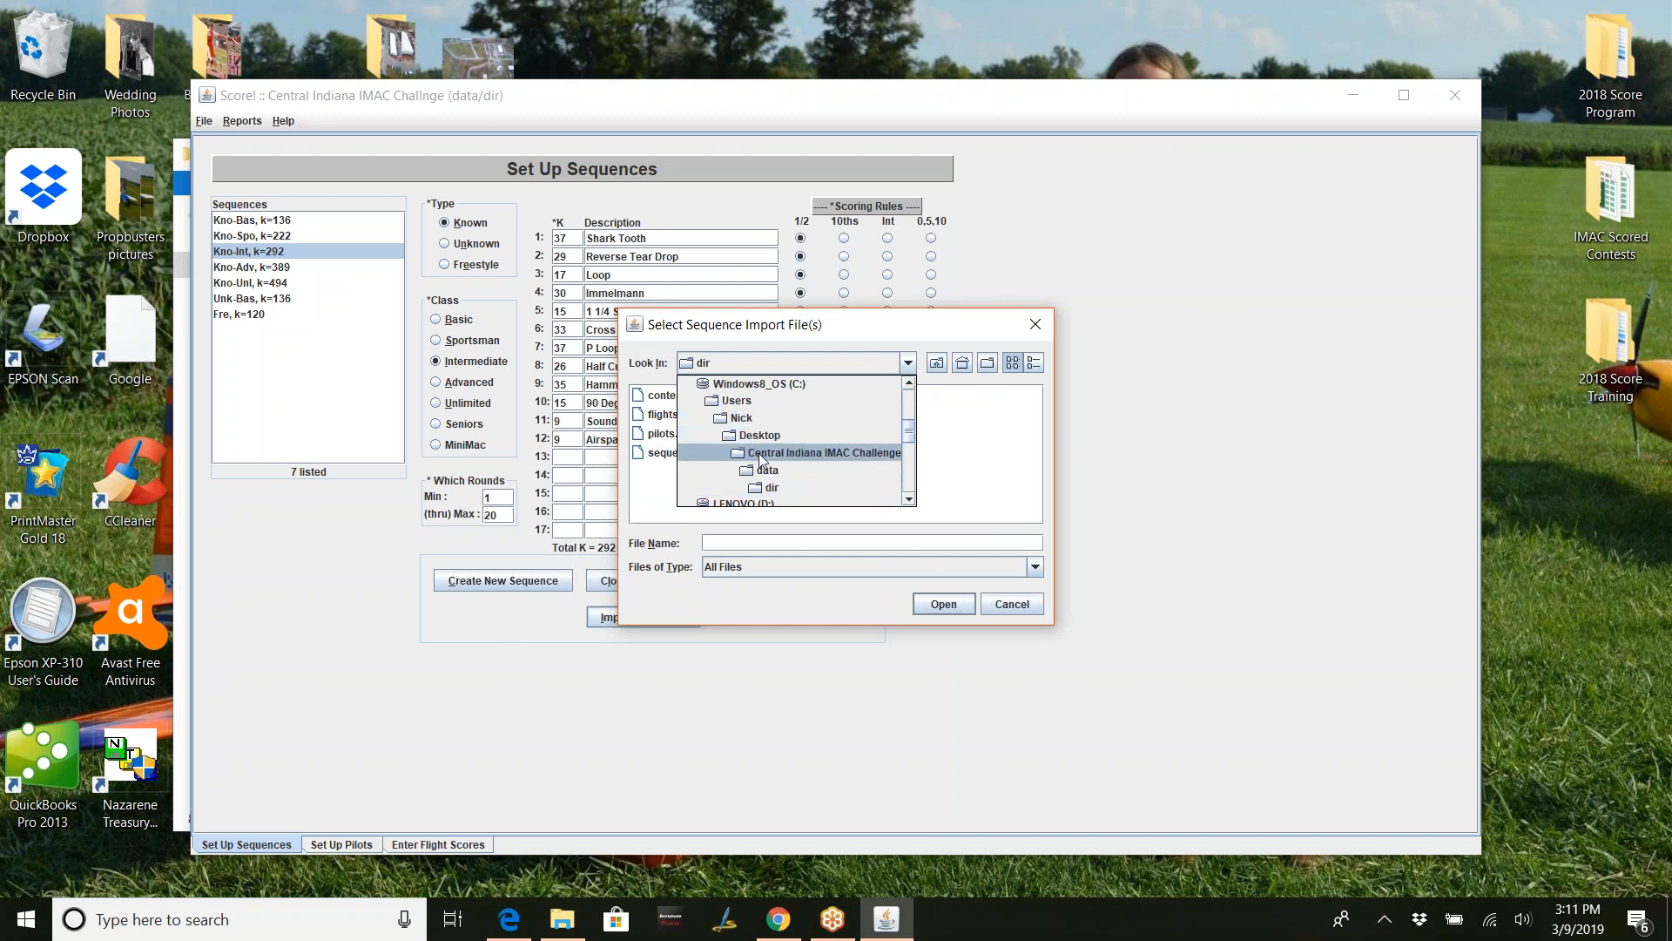
pyautogui.click(762, 453)
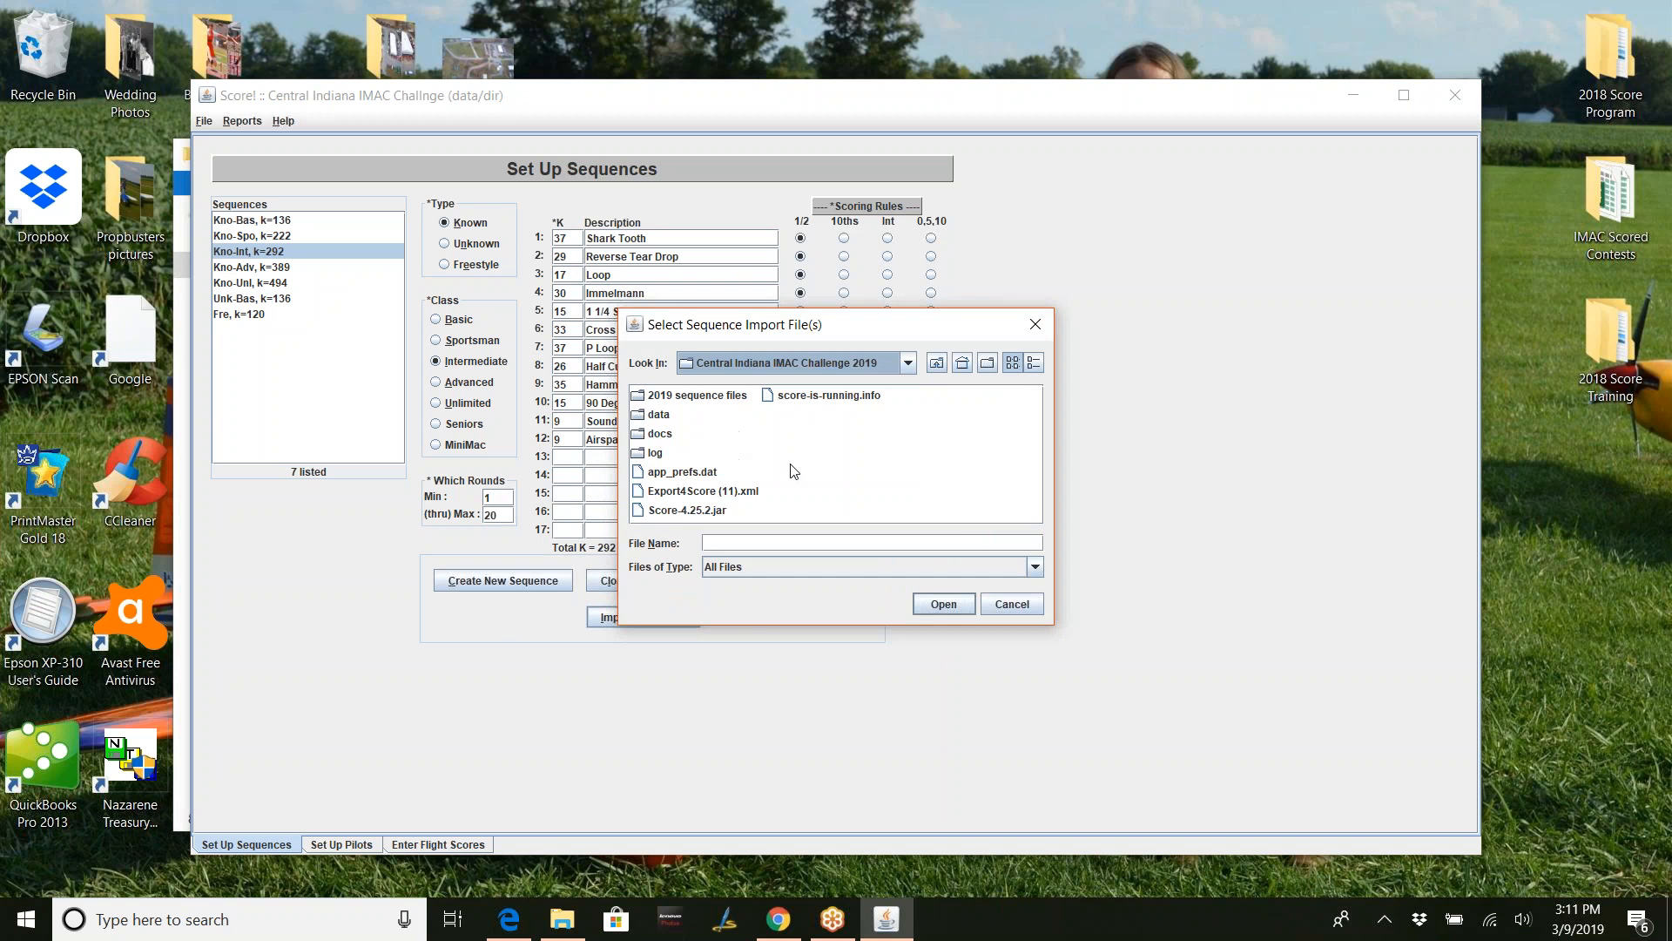
pyautogui.doubleClick(696, 395)
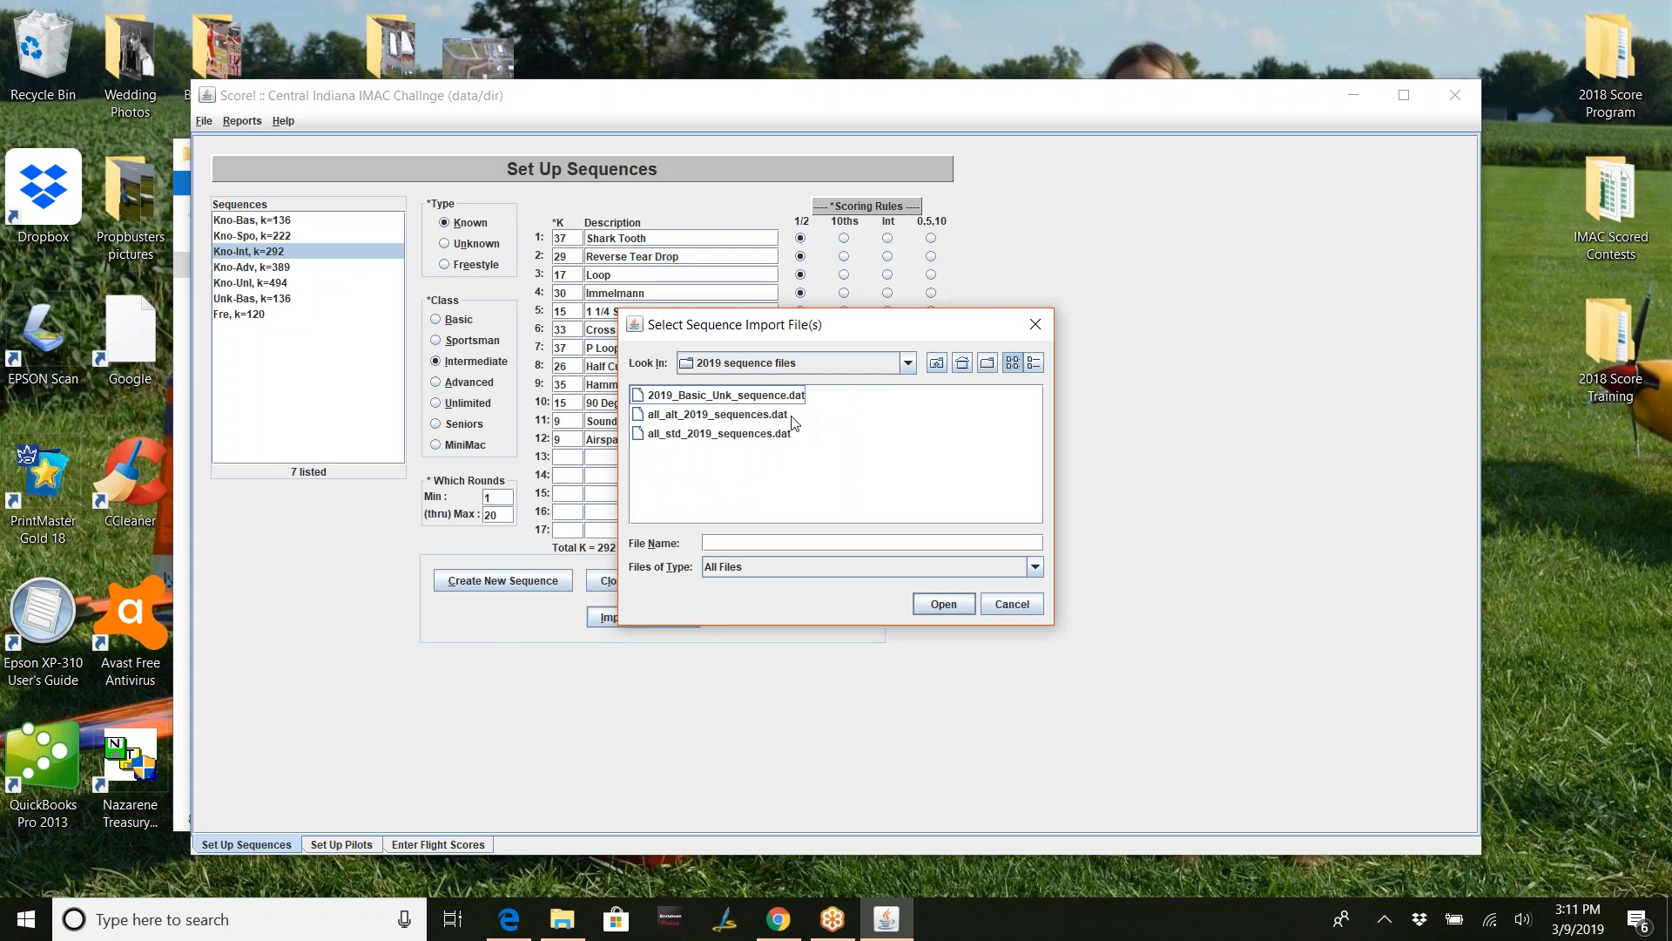
pyautogui.click(731, 424)
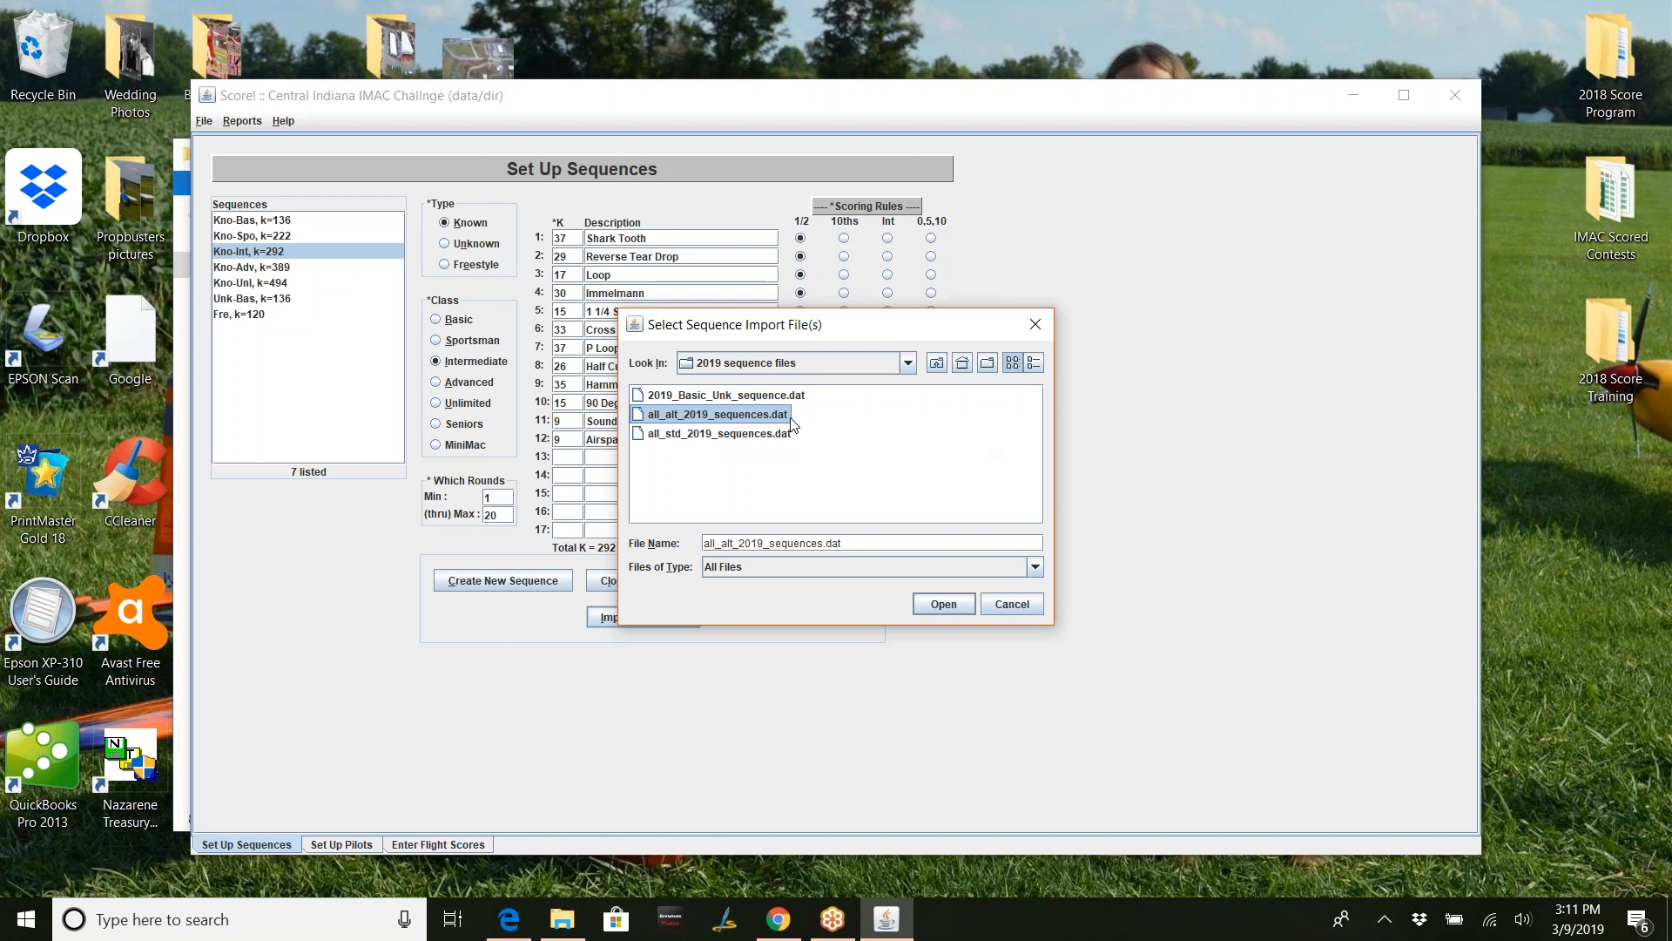
pyautogui.click(944, 603)
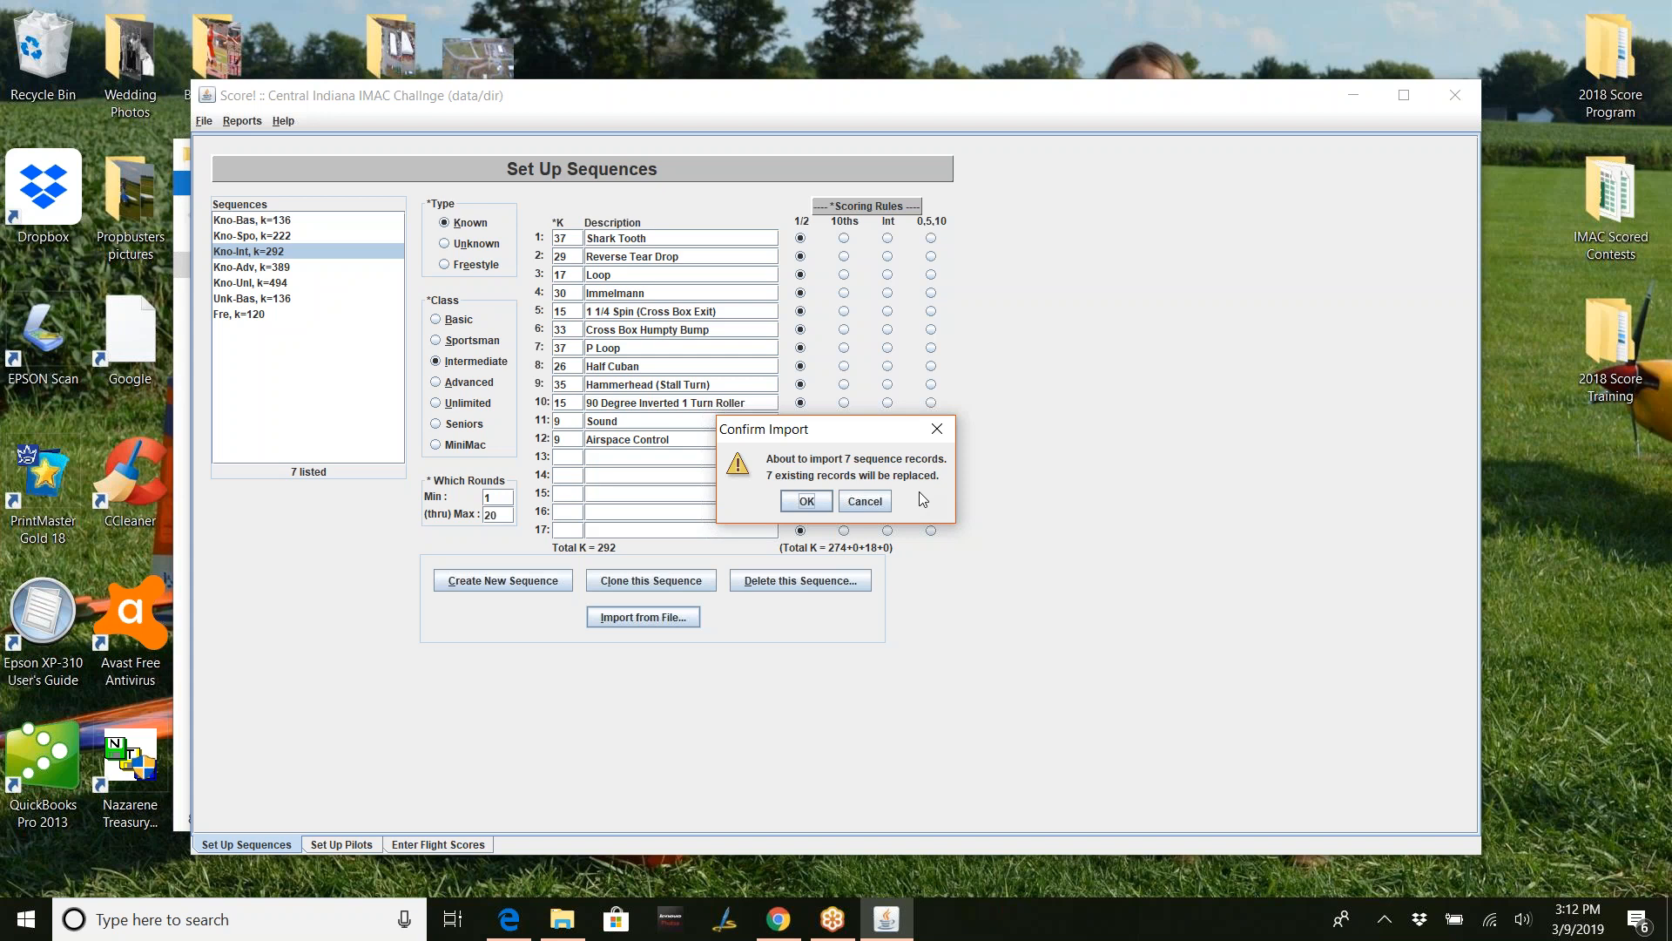
pyautogui.click(804, 503)
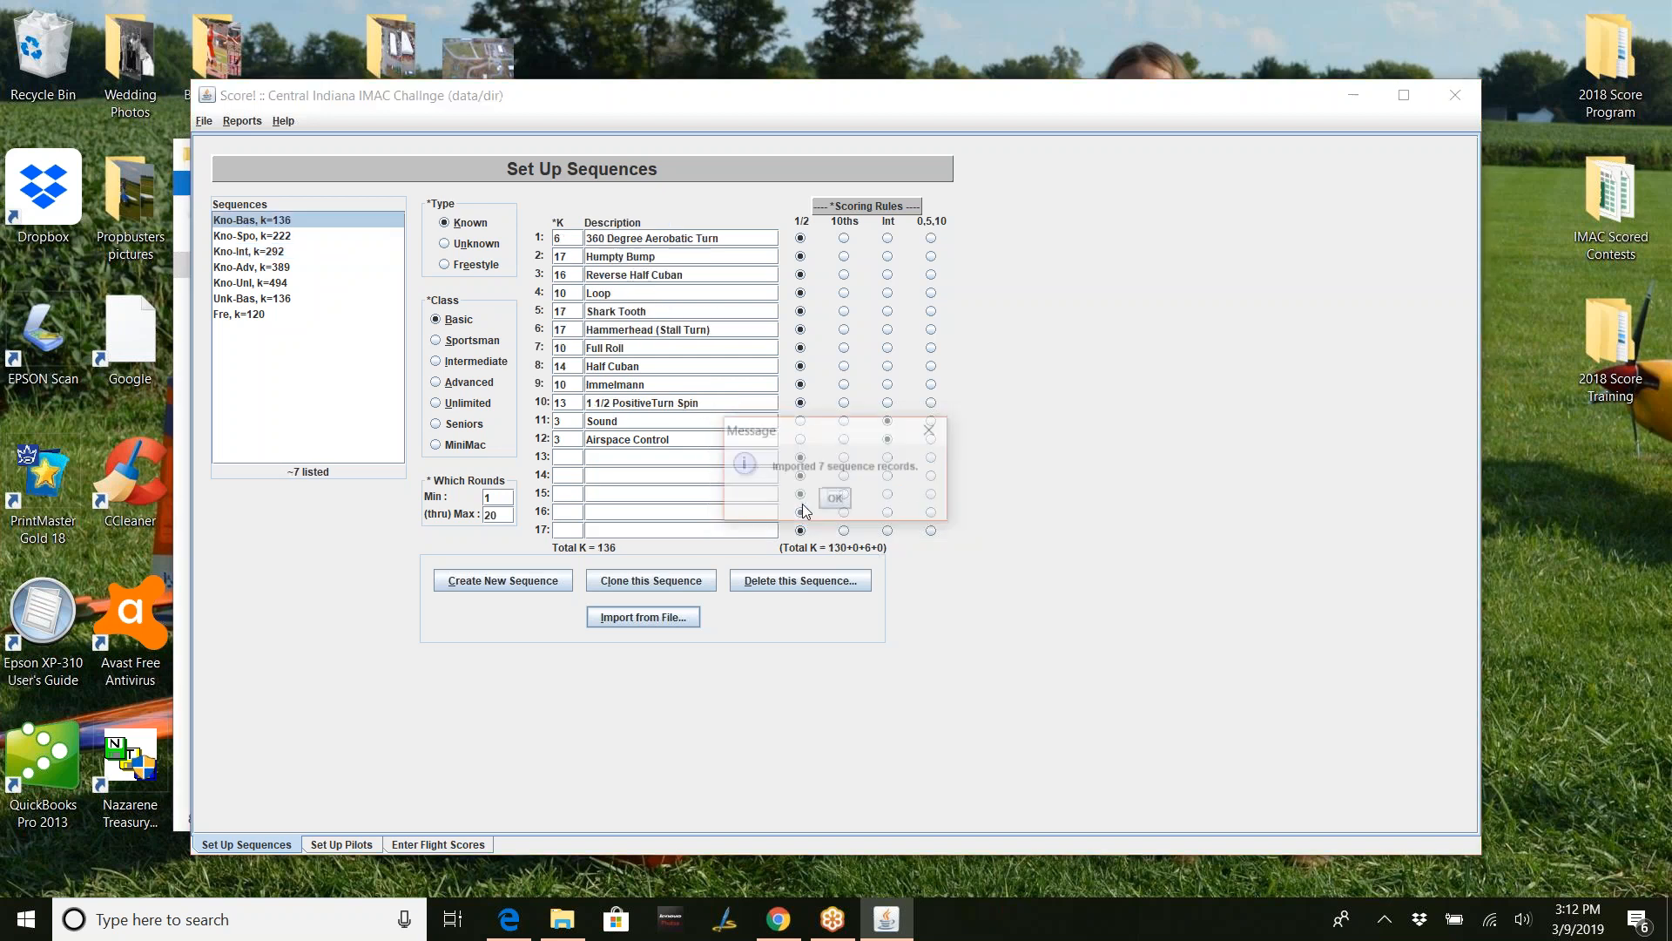
# - Acknowledge the import, check that Kno-Int now lists Reversing P Loop, and reopen the import window
pyautogui.click(849, 499)
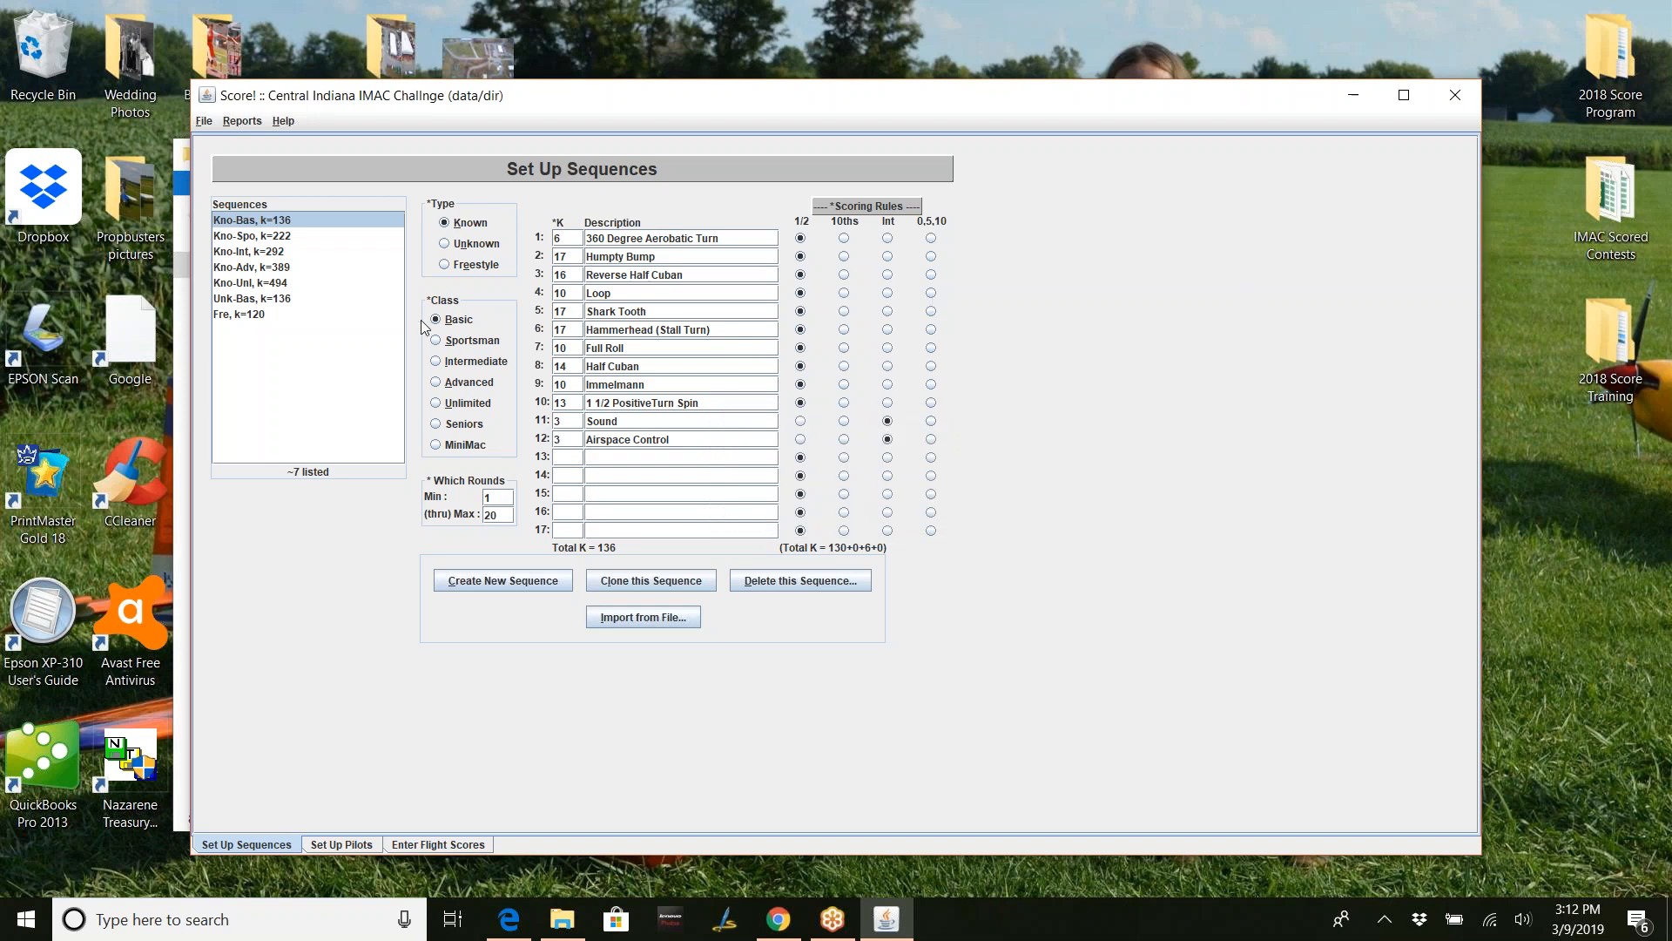
pyautogui.click(259, 251)
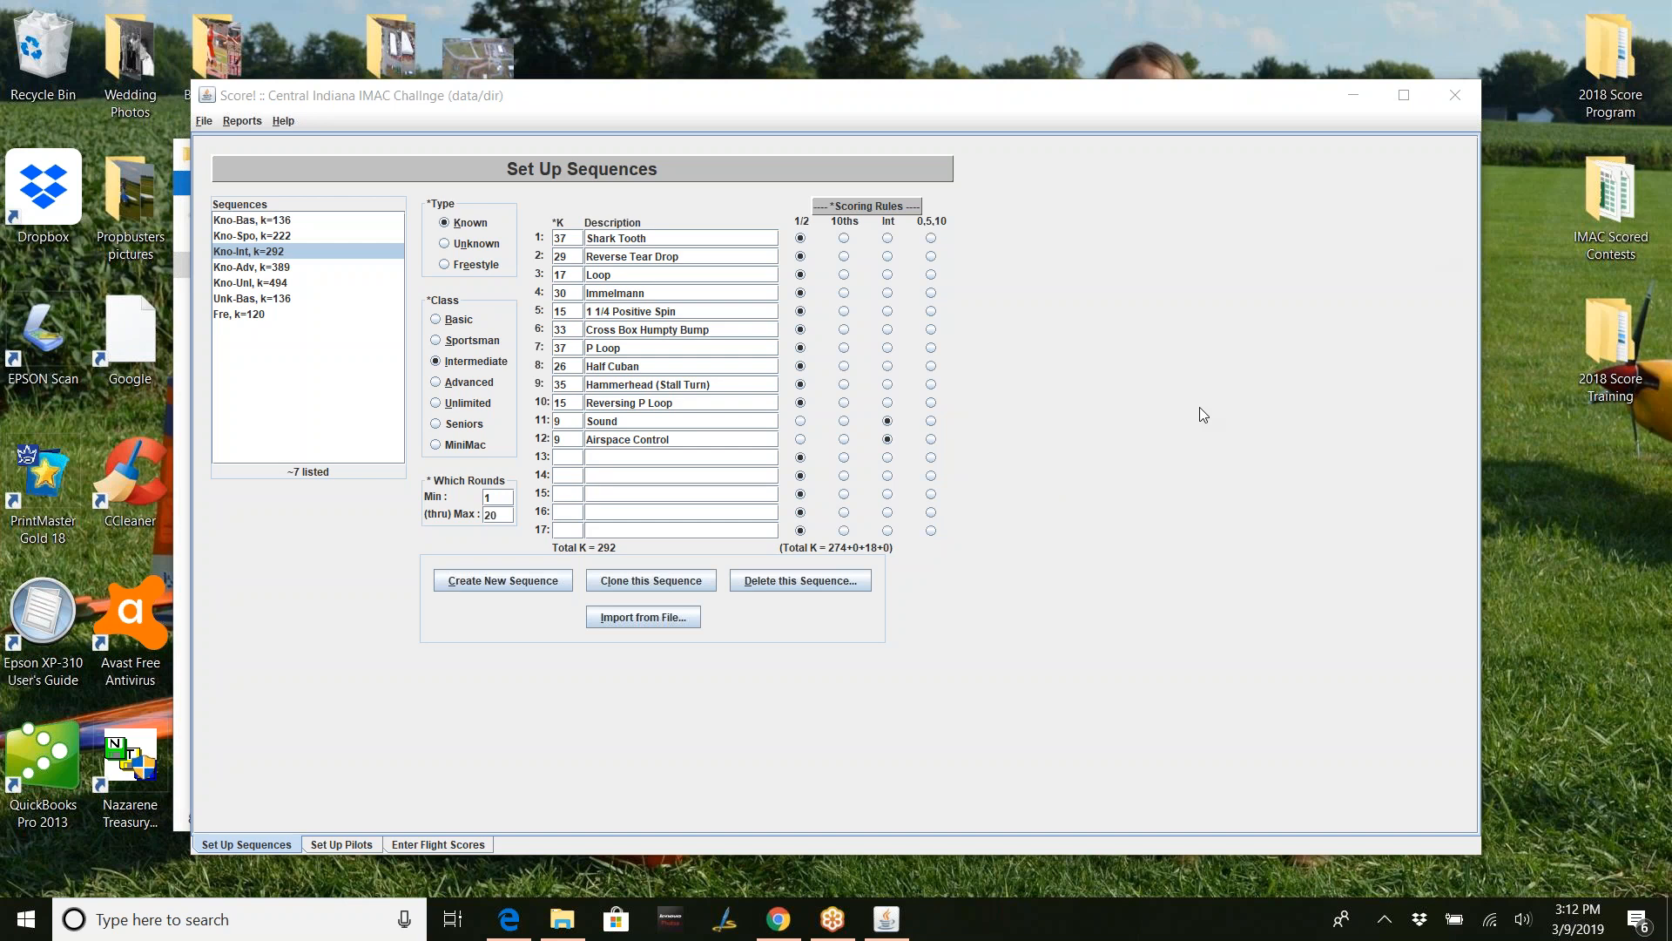
pyautogui.click(679, 618)
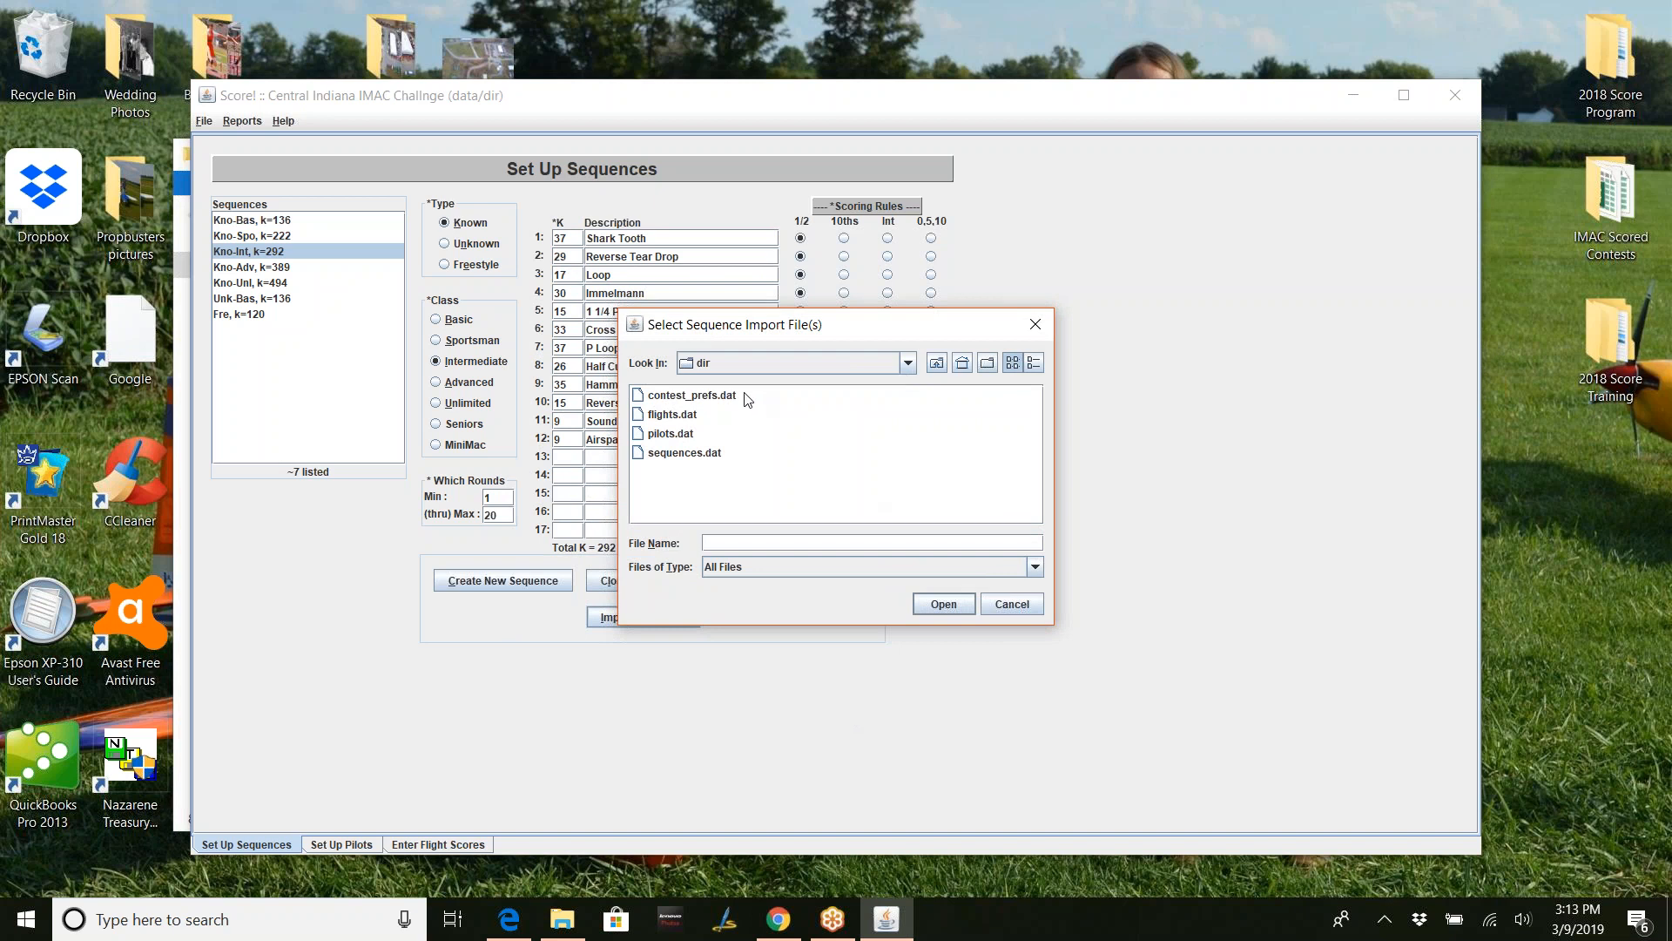
# - Go up two levels to the Central Indiana IMAC Challenge 2019 folder, then cancel the import
pyautogui.click(940, 369)
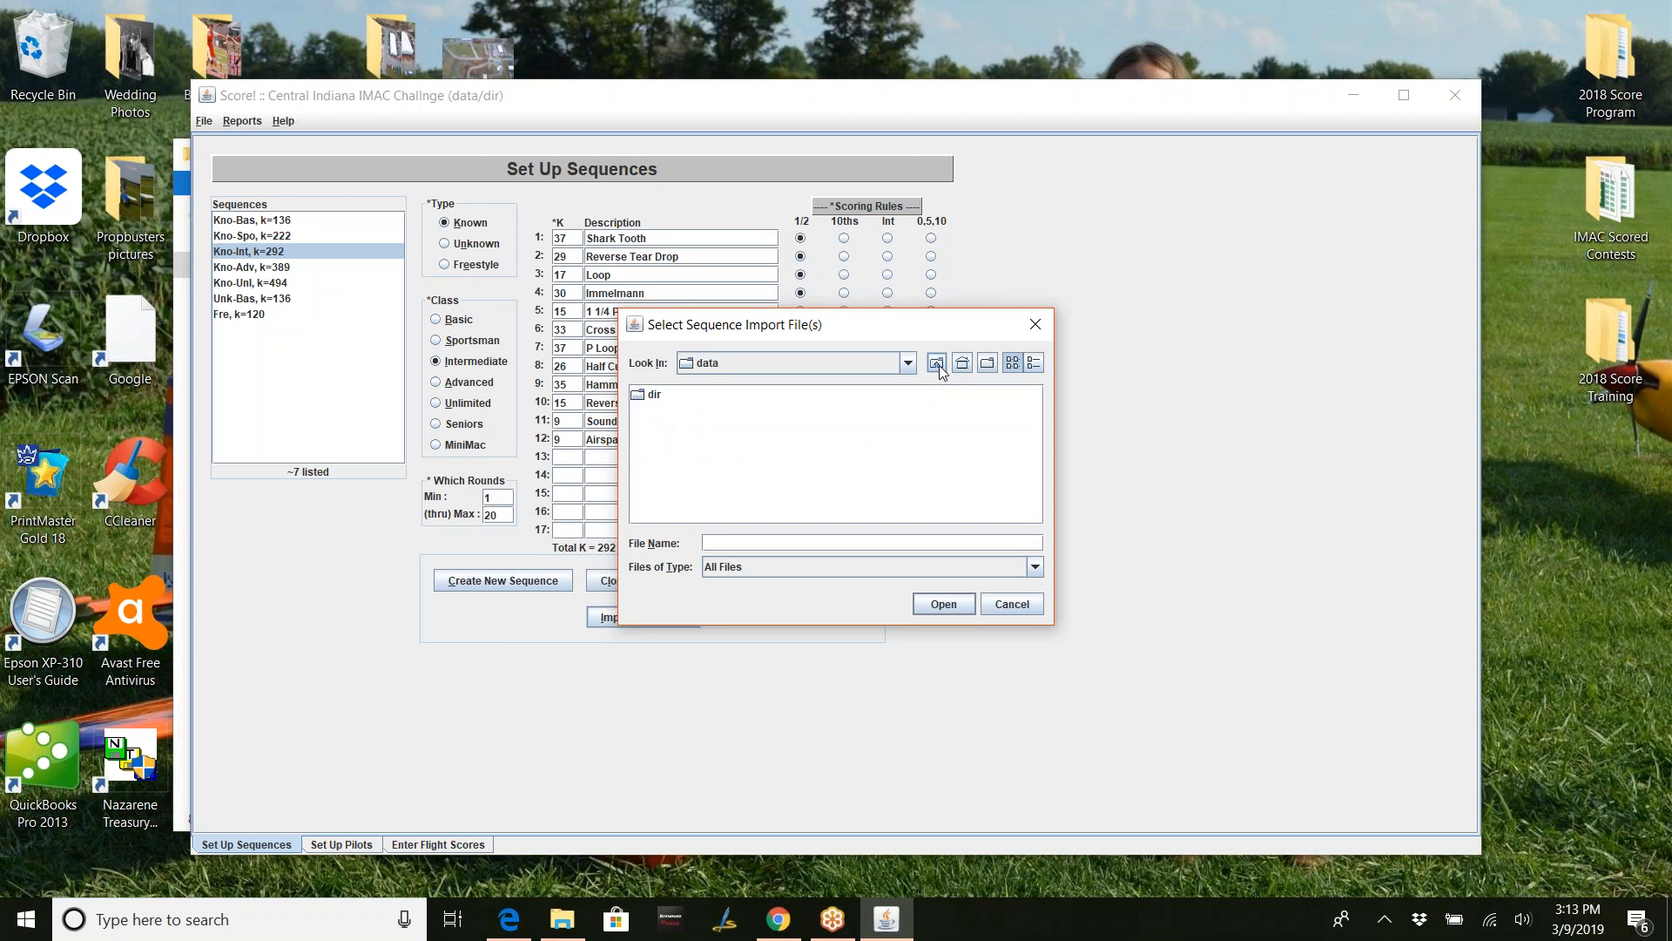
pyautogui.click(941, 370)
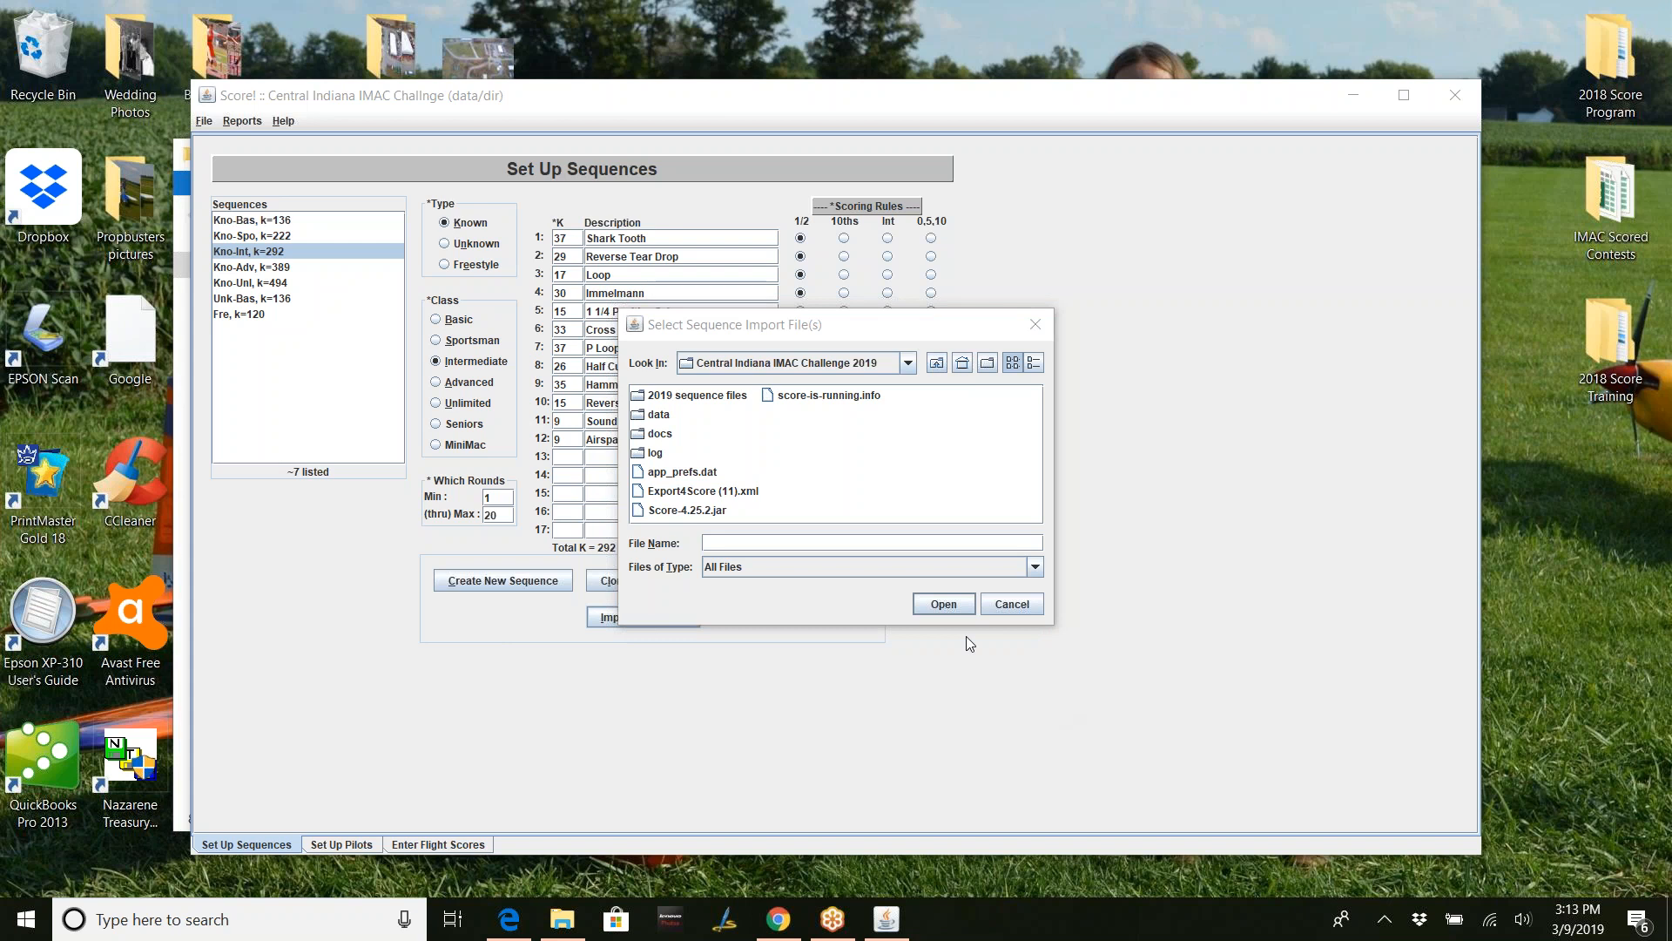
pyautogui.click(1010, 605)
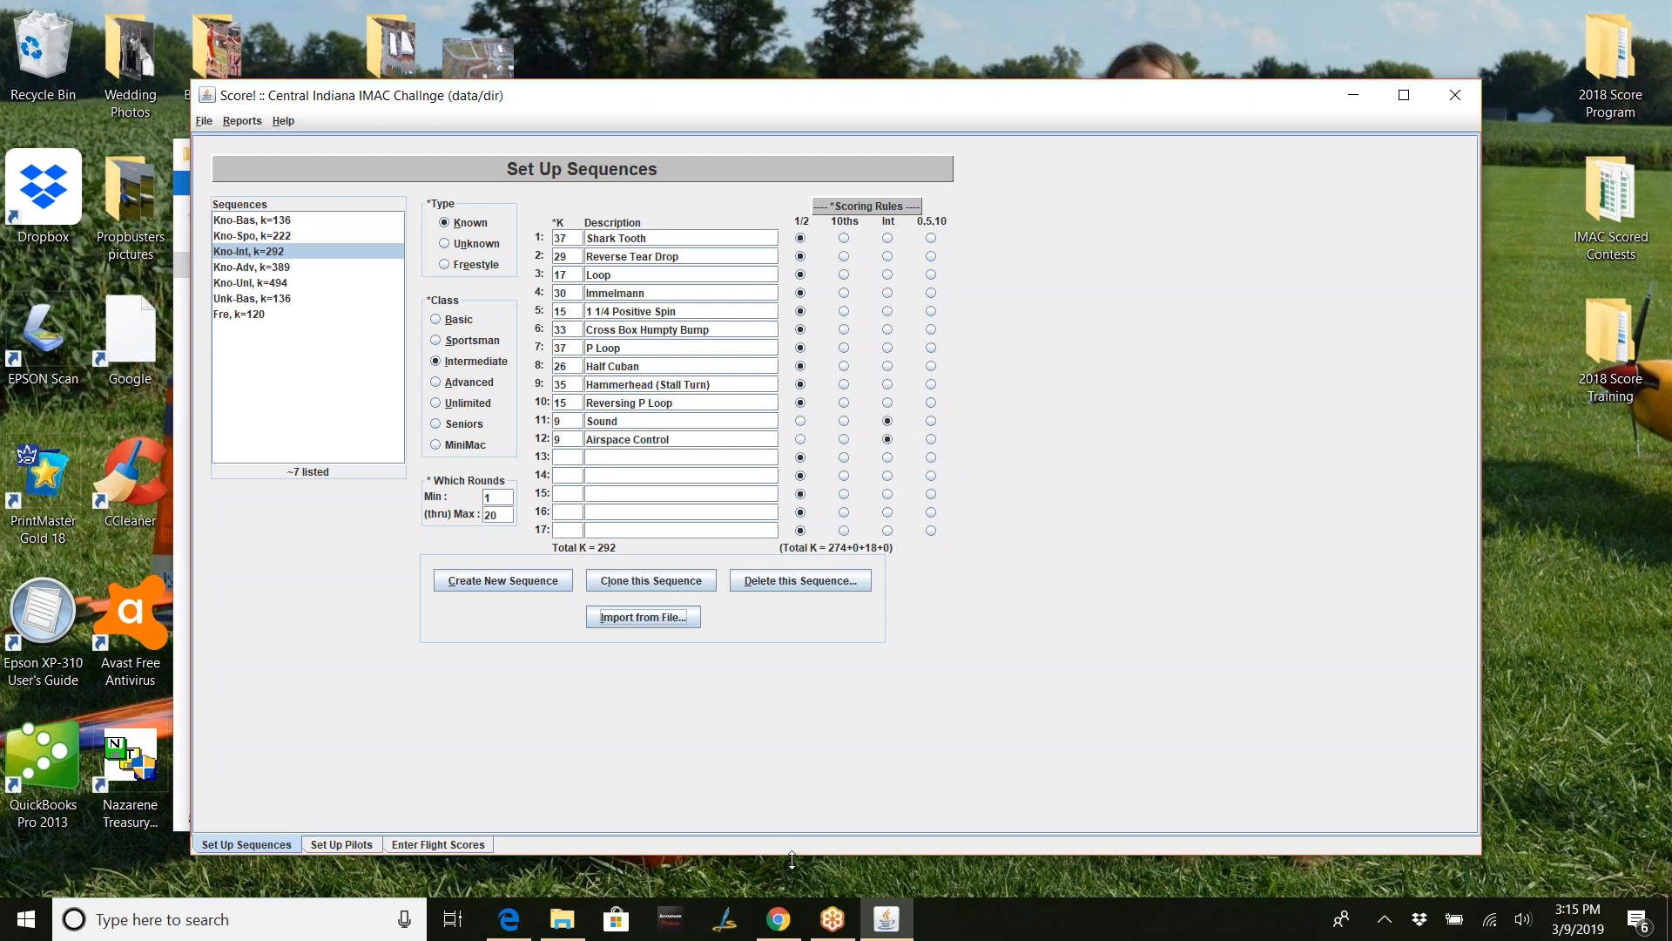
pyautogui.click(509, 921)
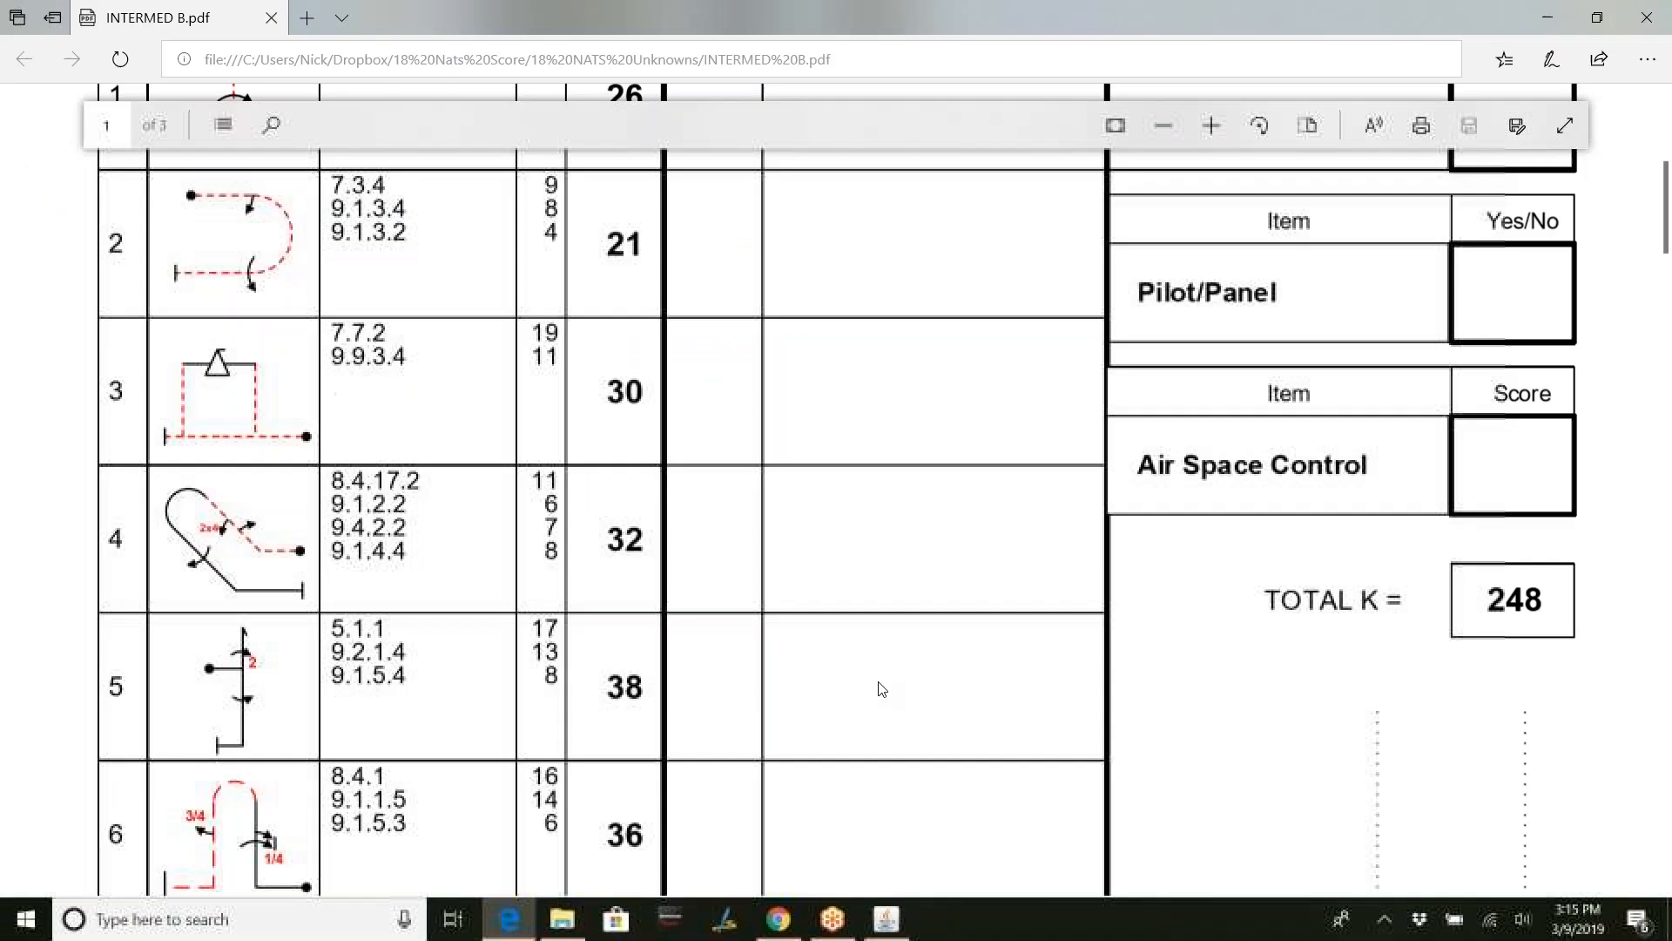
pyautogui.scroll(4, 912, 654)
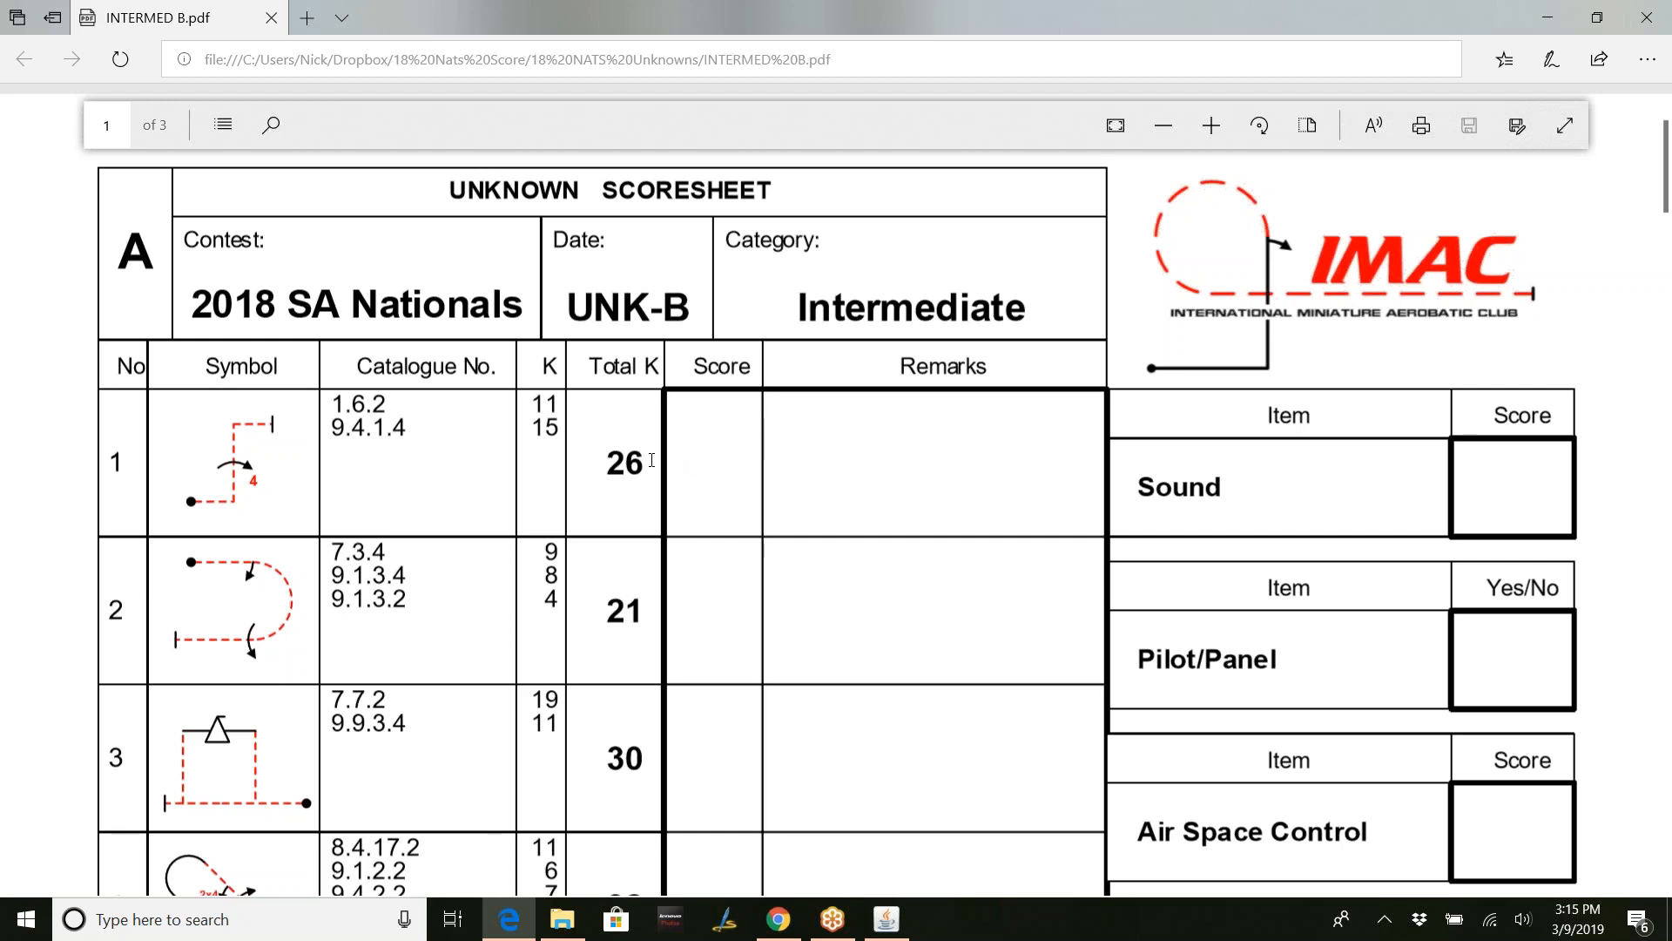
pyautogui.scroll(-2, 645, 470)
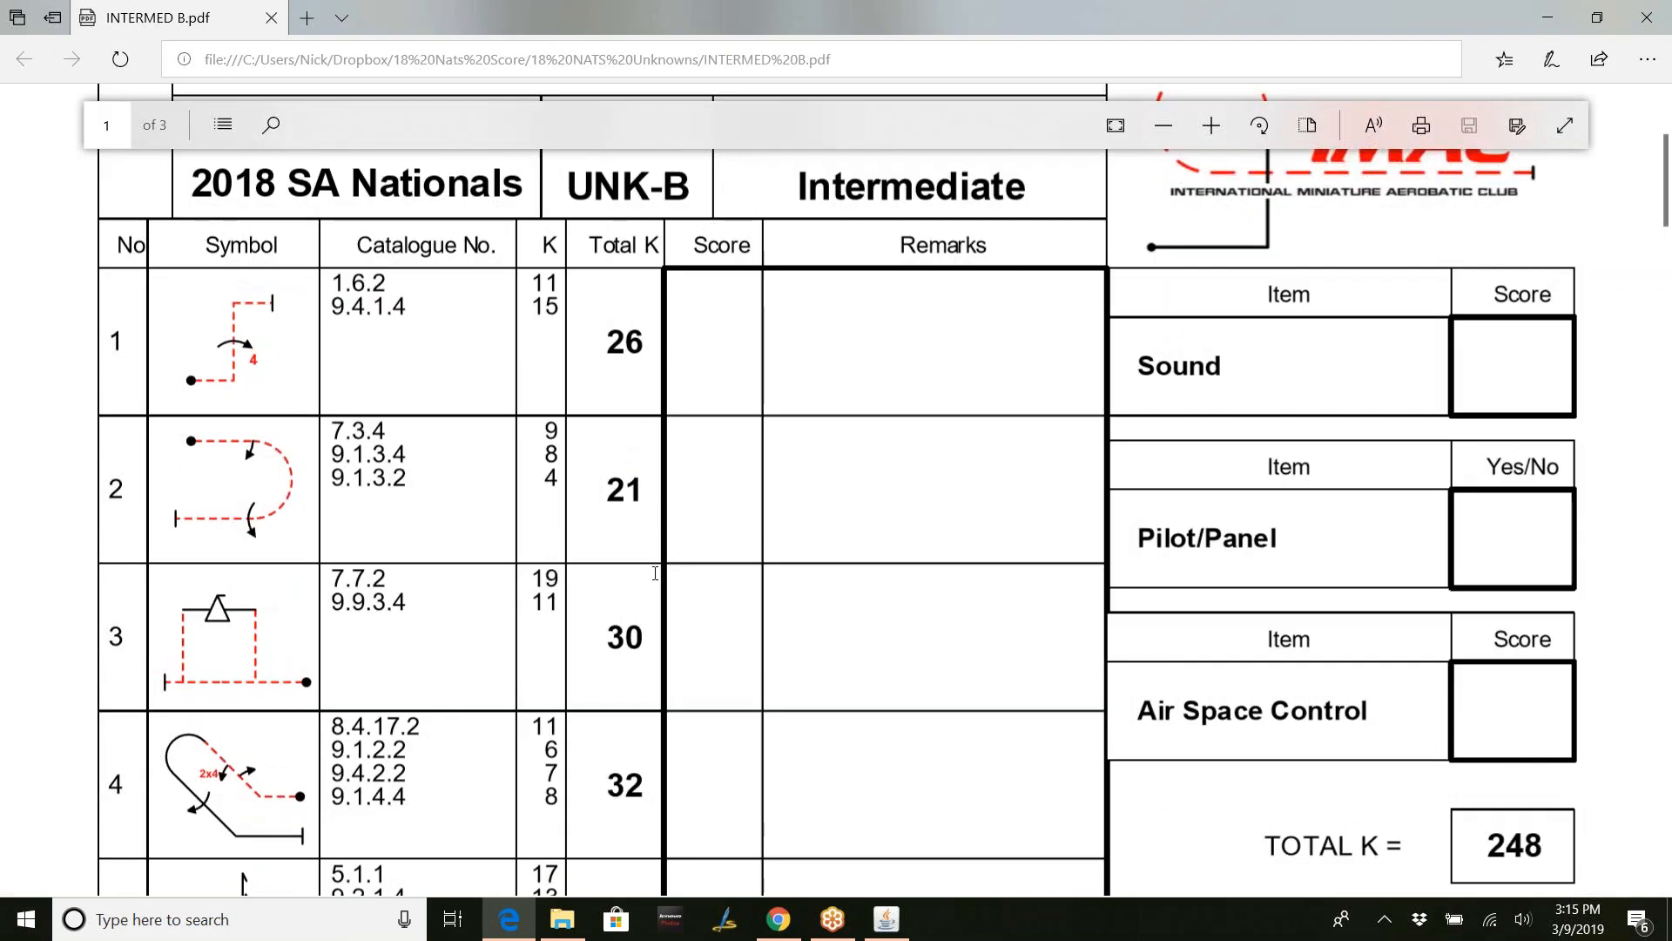
pyautogui.scroll(-2, 655, 573)
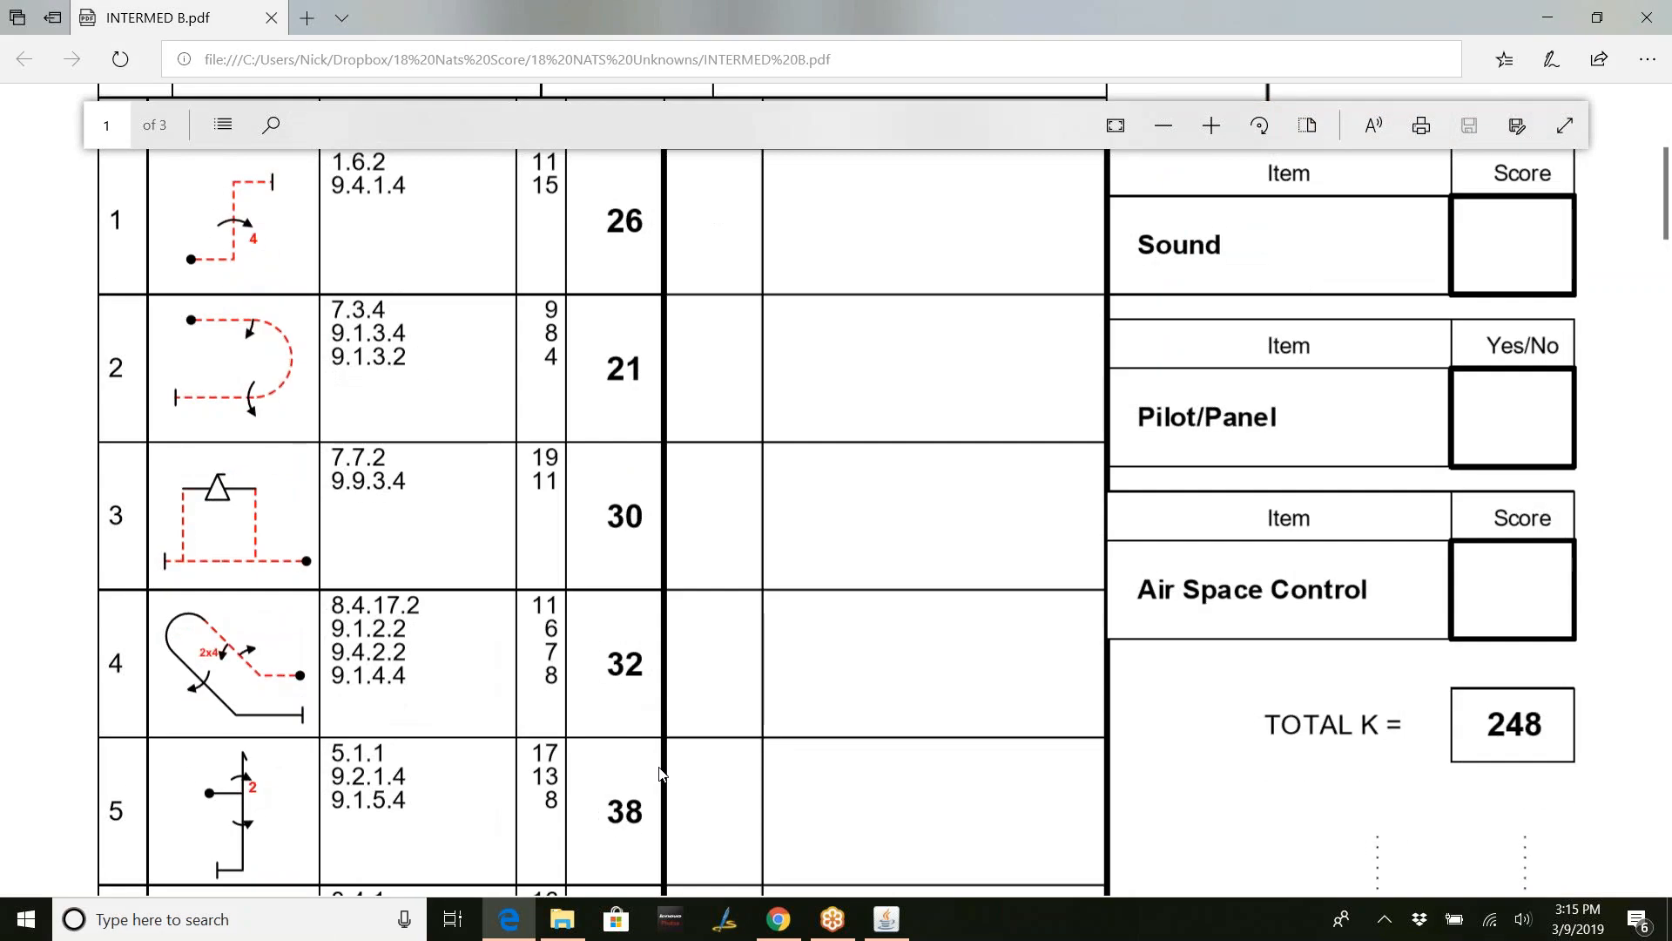
pyautogui.scroll(-10, 659, 773)
pyautogui.scroll(-3, 646, 734)
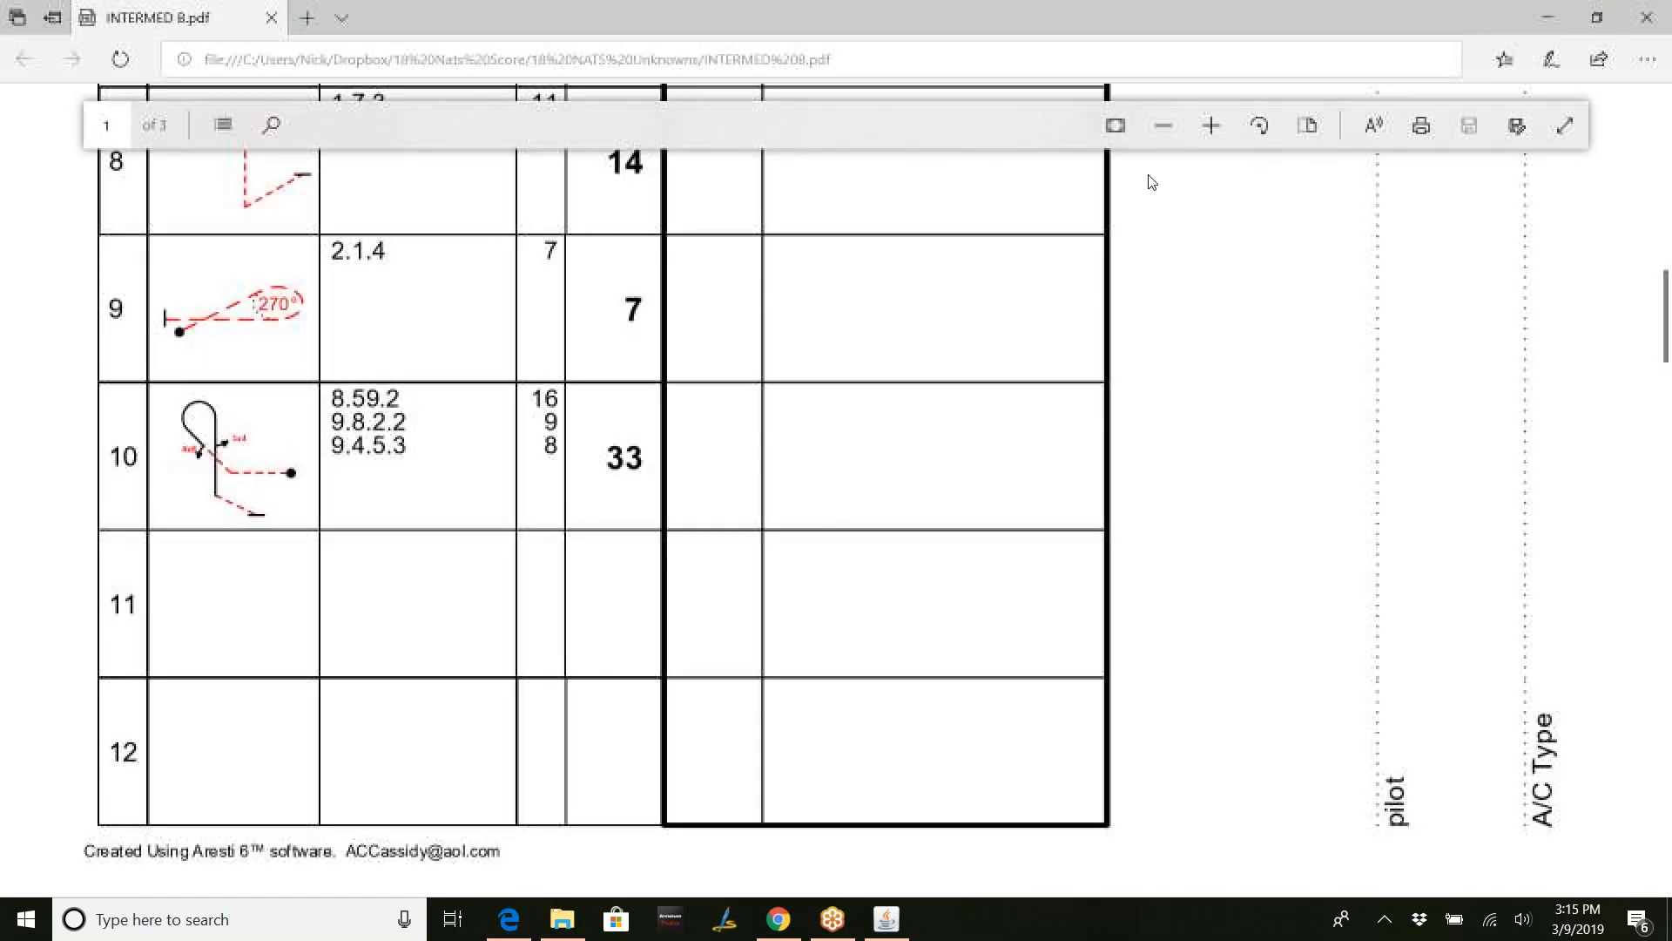
pyautogui.scroll(13, 1374, 429)
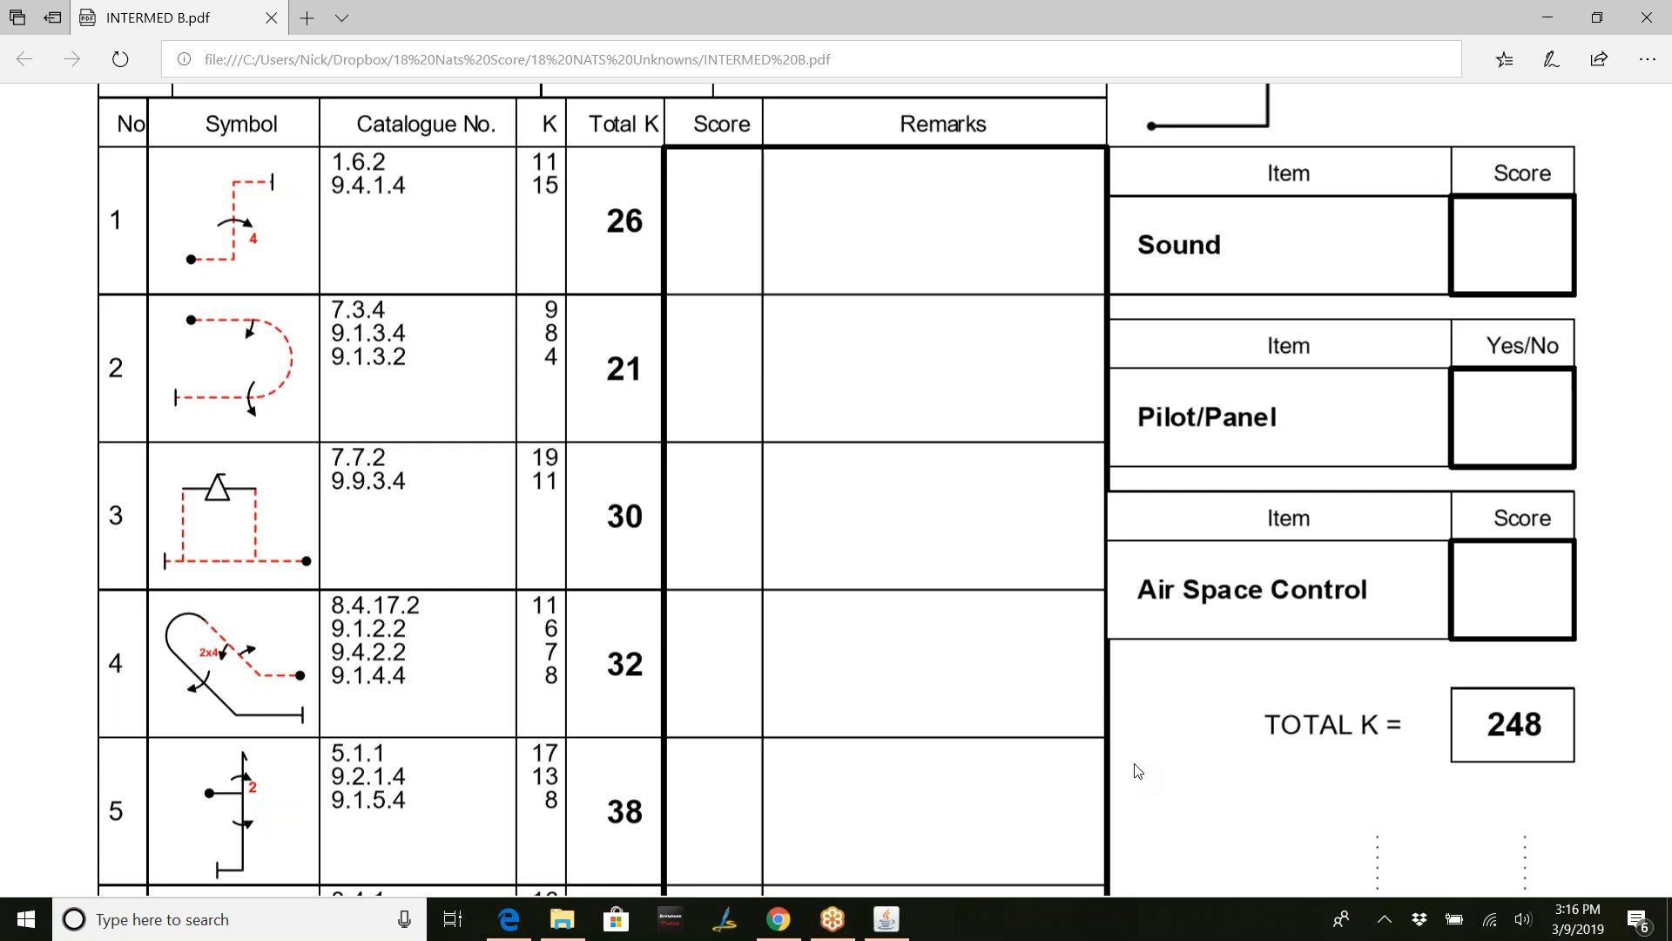
# - Create a new Unknown Intermediate sequence with maneuvers 11 and 12 set to whole-point (Int) scoring
pyautogui.click(1546, 18)
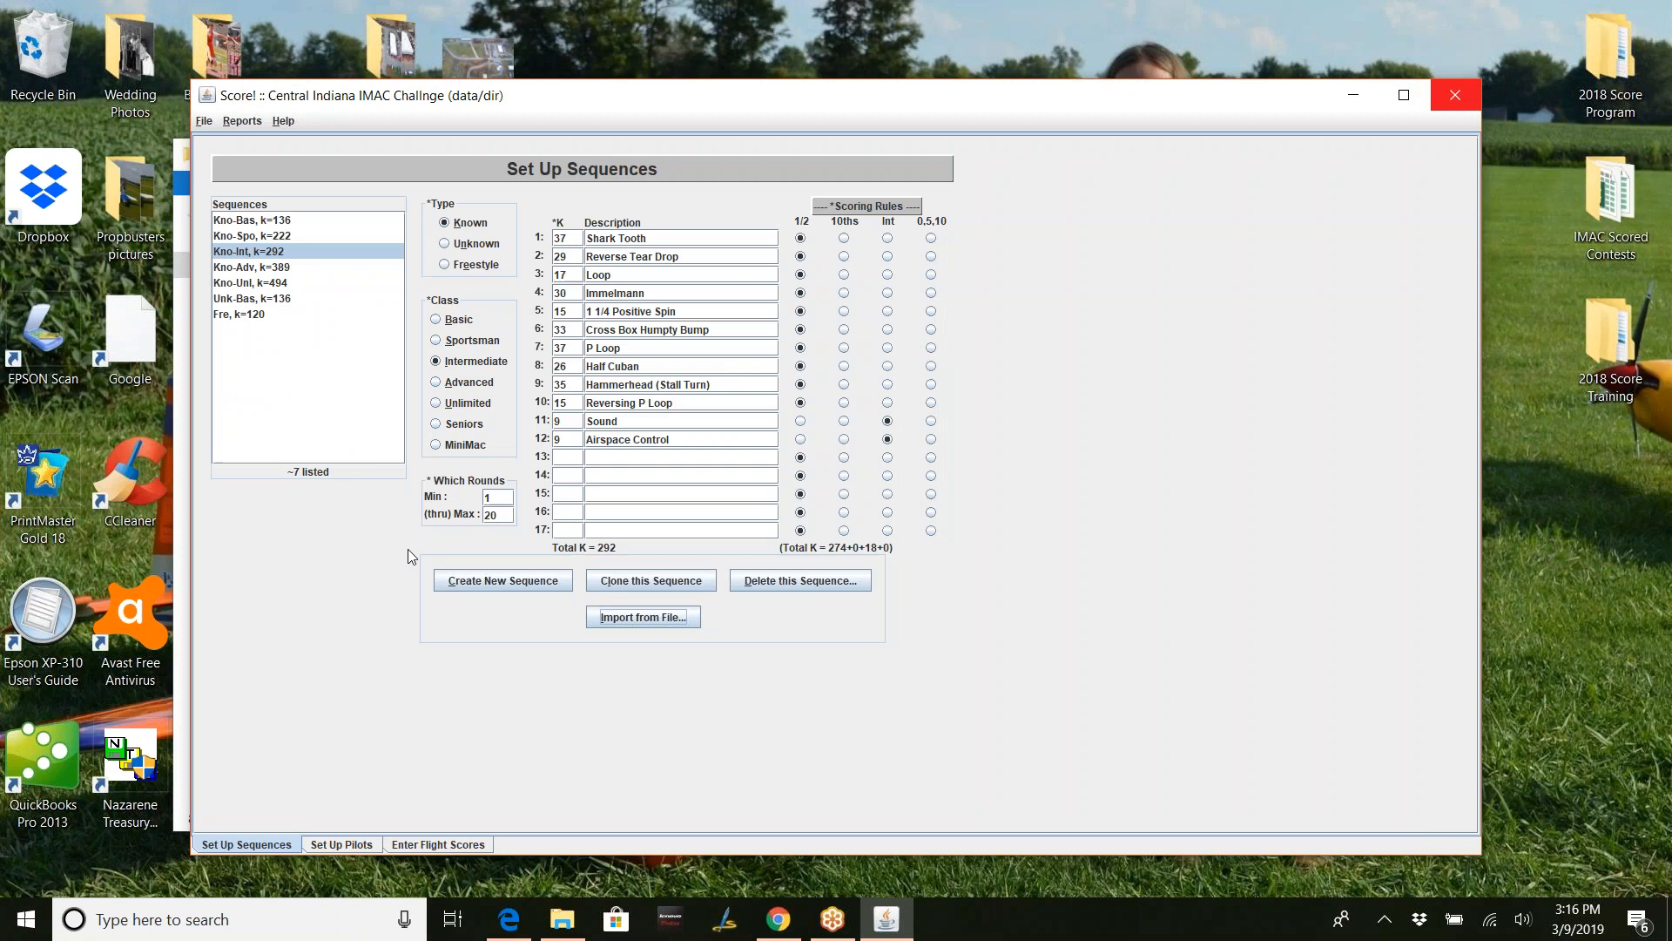
pyautogui.click(507, 586)
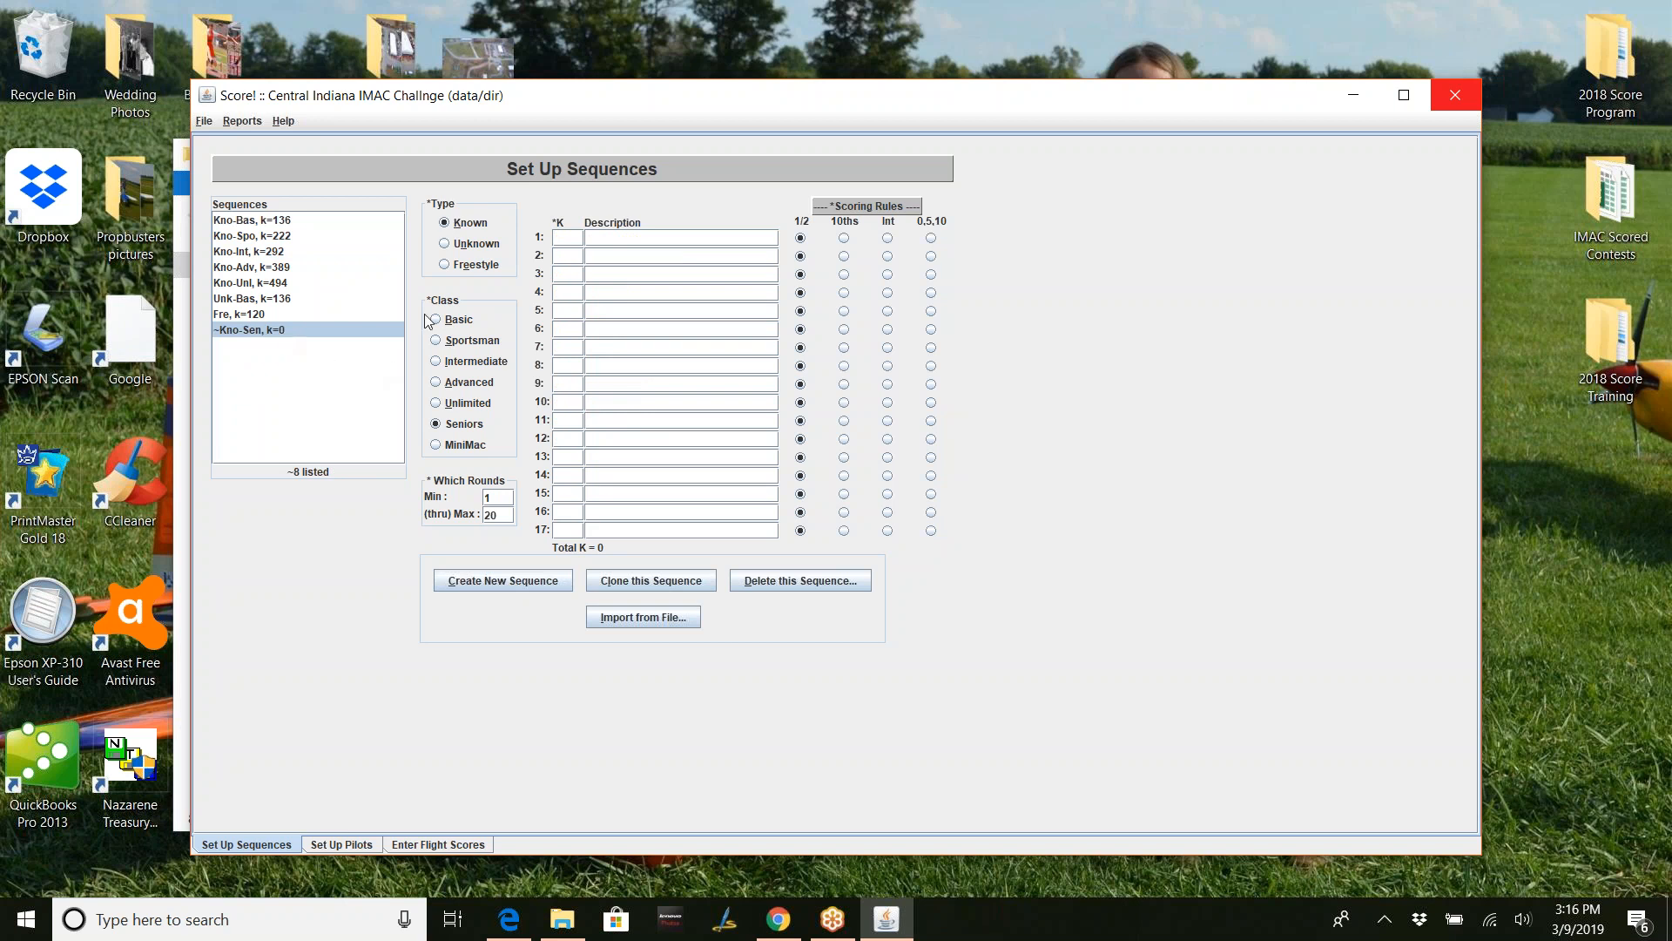
pyautogui.click(455, 252)
pyautogui.click(439, 362)
pyautogui.click(889, 422)
pyautogui.click(888, 440)
# - Enter K factors 26, 21, 30, 32, 38 and 36 for maneuvers 1–6
pyautogui.write('26')
pyautogui.press('Tab')
pyautogui.write('21')
pyautogui.press('Tab')
pyautogui.write('30')
pyautogui.write('32')
pyautogui.press('Tab')
pyautogui.write('3')
pyautogui.write('836')
pyautogui.press('Tab')
# - Enter K factors 11, 14, 7 and 33 for maneuvers 7–10, reaching total K 248
pyautogui.write('11')
pyautogui.press('Tab')
pyautogui.press('Tab')
pyautogui.write('14')
pyautogui.press('Tab')
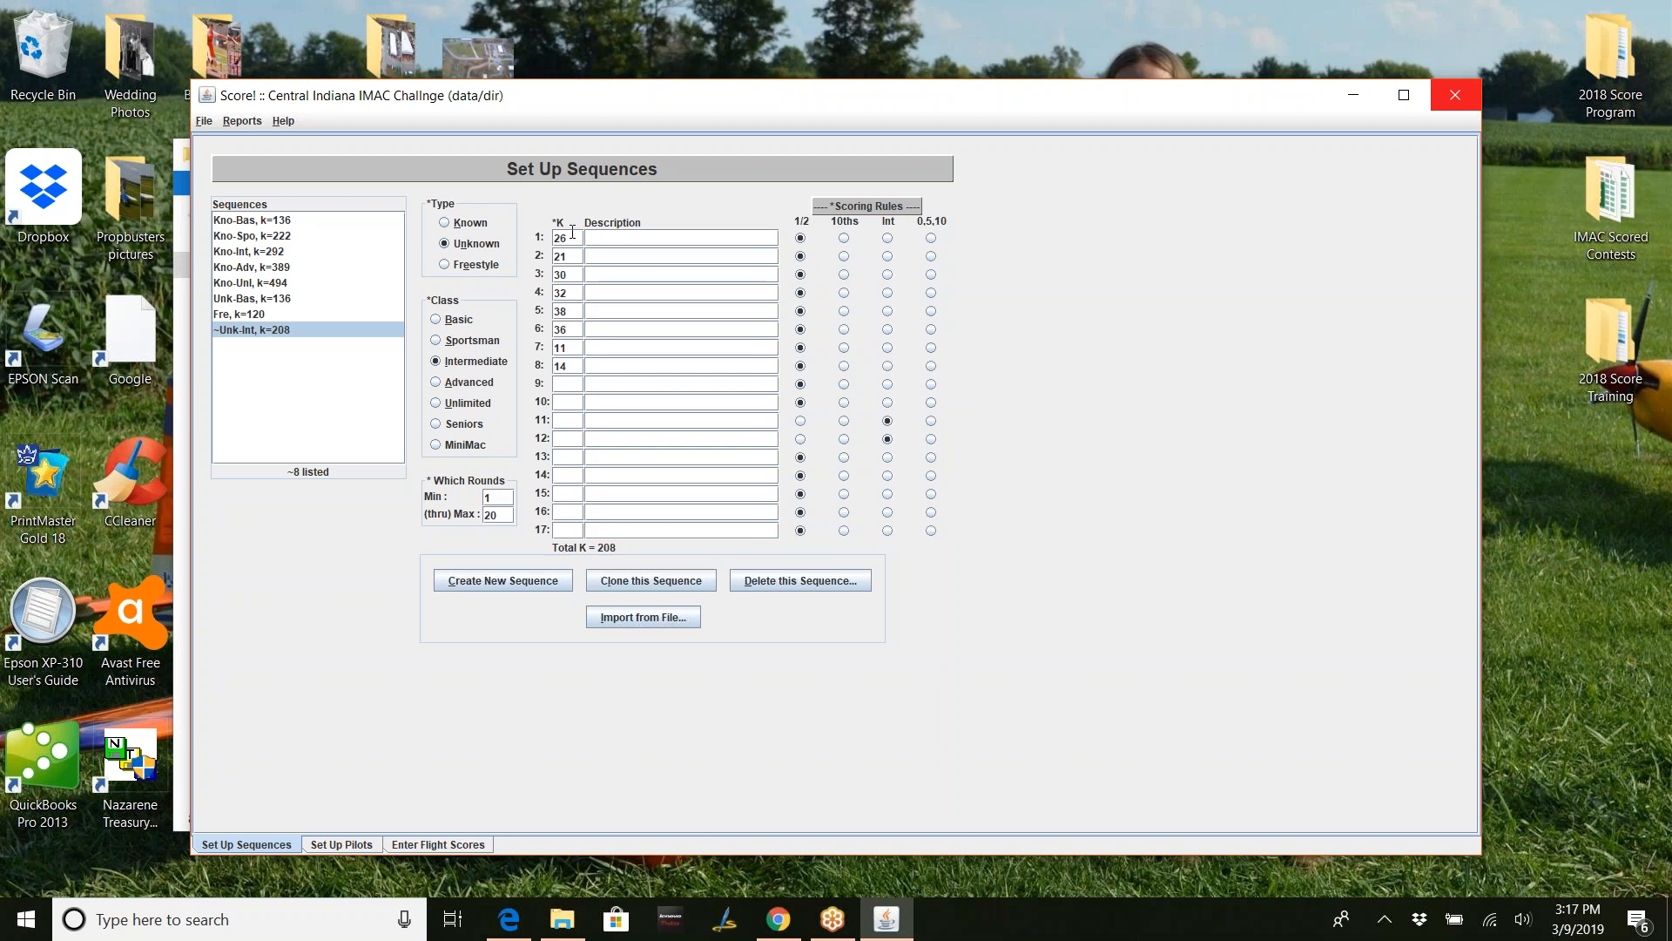
pyautogui.write('7')
pyautogui.press('Tab')
pyautogui.press('Tab')
pyautogui.write('33')
pyautogui.press('Tab')
pyautogui.click(496, 925)
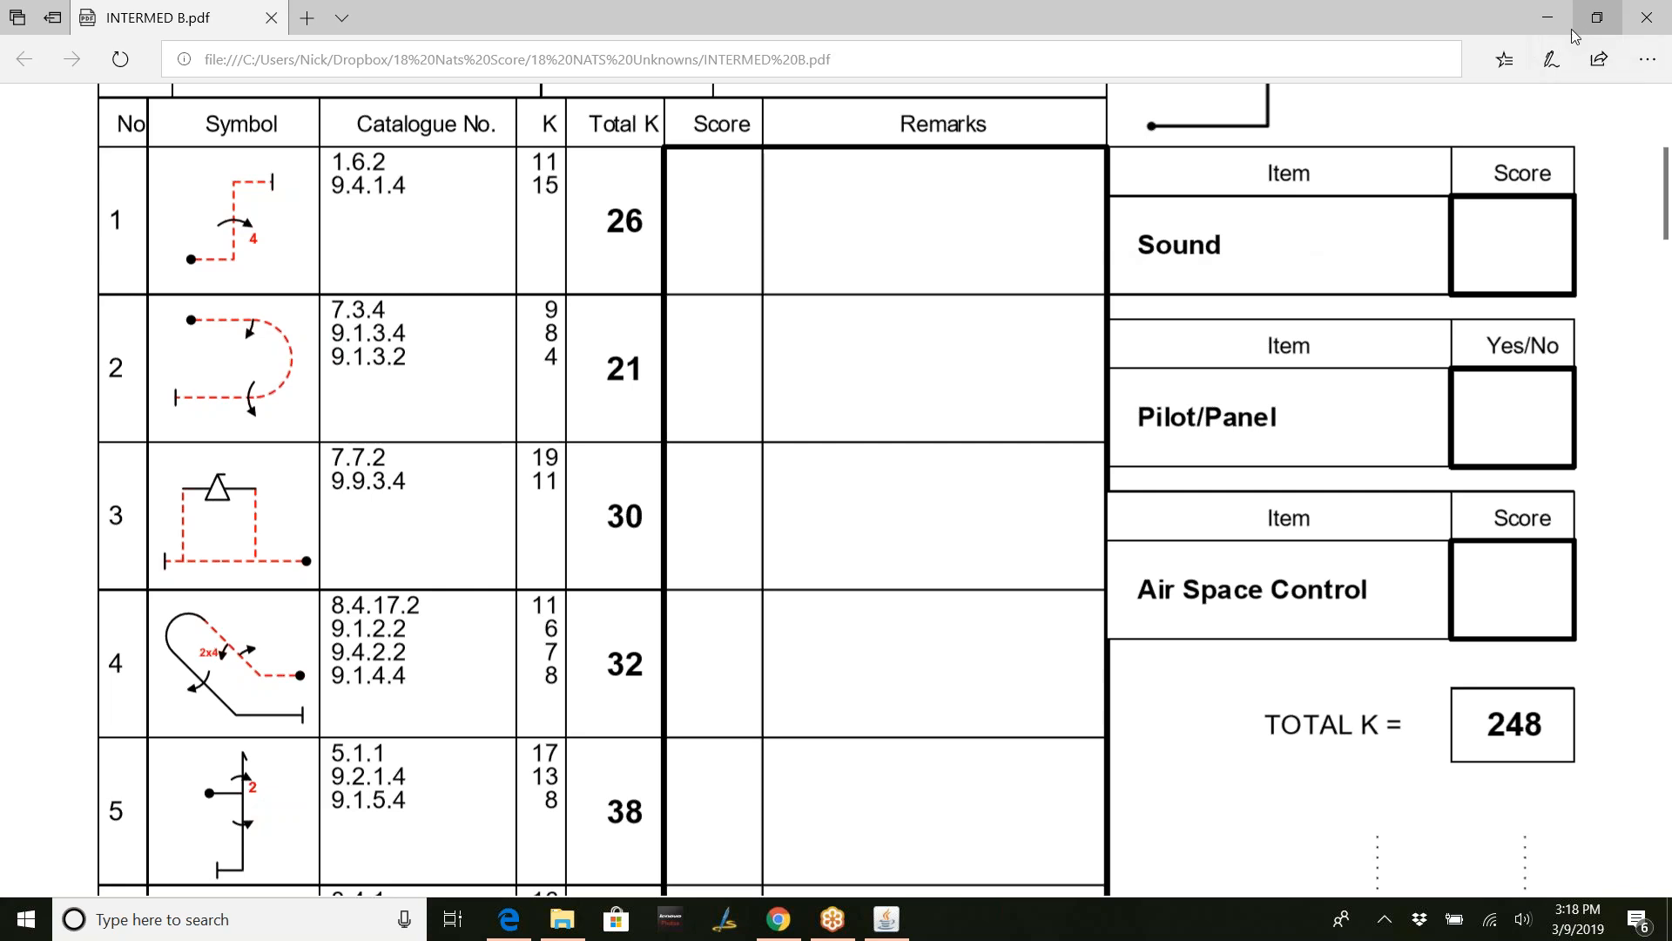
pyautogui.click(1545, 15)
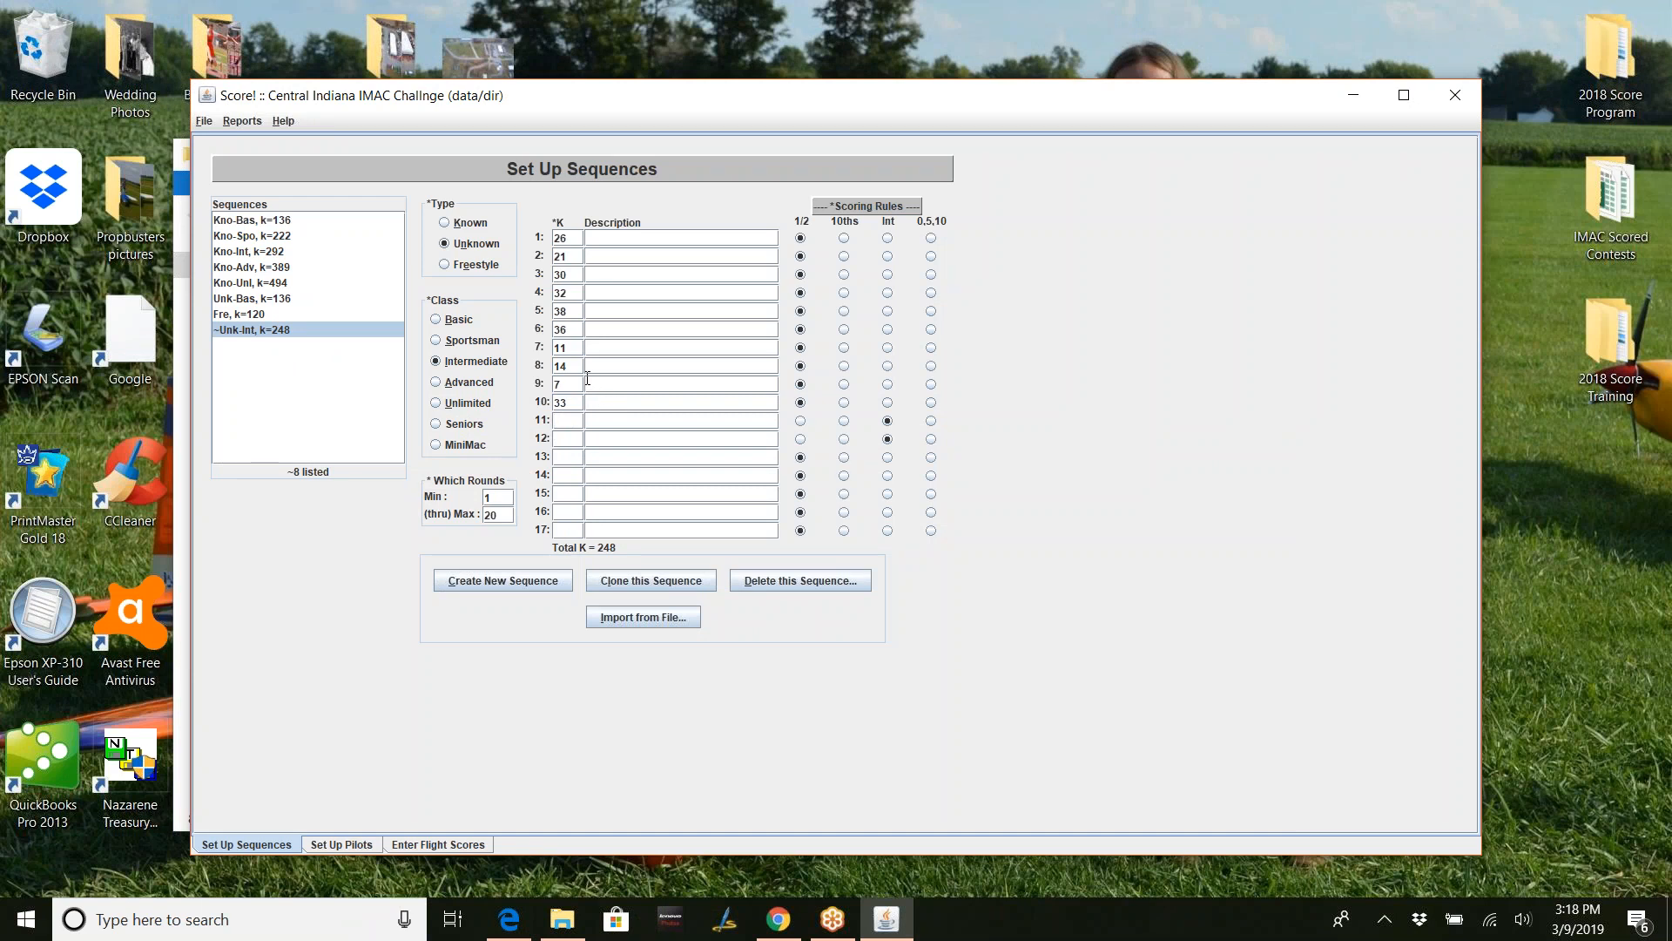
# - Enter maneuver 11 'sound' and maneuver 12 'airspace control', each K 9, for total K 266
pyautogui.write('9')
pyautogui.press('Tab')
pyautogui.write('sound9')
pyautogui.press('Tab')
pyautogui.write('airspca')
pyautogui.press('BackSpace')
pyautogui.press('BackSpace')
pyautogui.write('ce const')
pyautogui.press('BackSpace')
pyautogui.write('trol')
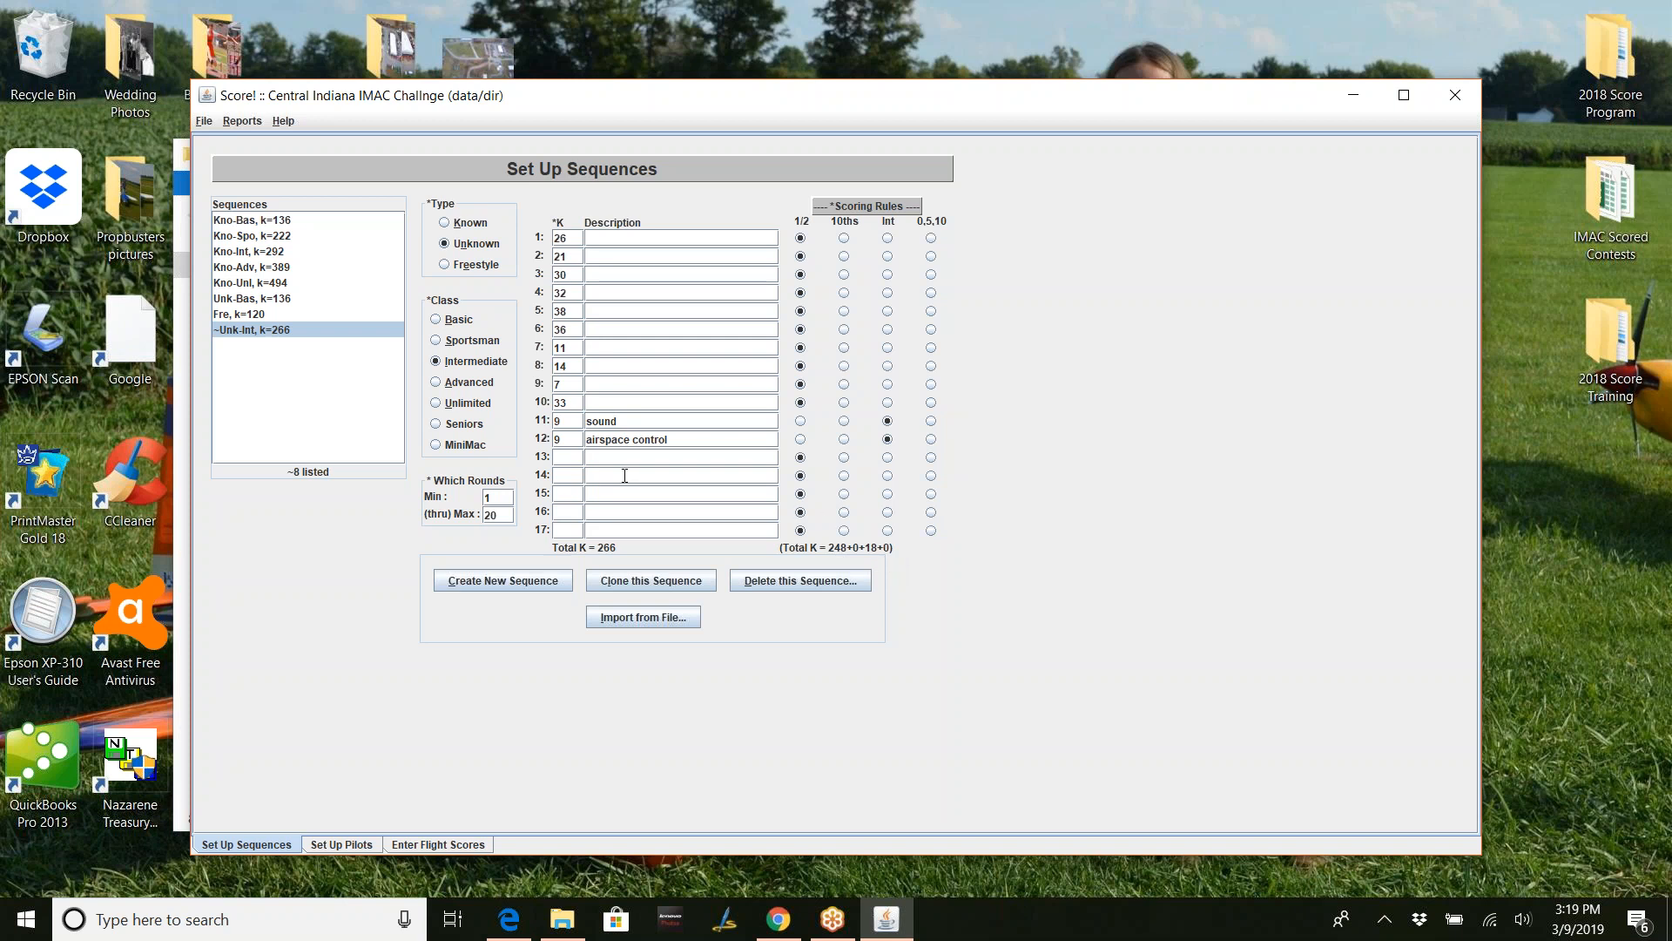
pyautogui.click(660, 477)
pyautogui.click(205, 121)
# - Save all data files with File > Save and acknowledge the confirmation
pyautogui.click(209, 140)
pyautogui.click(834, 478)
# - Compare the Kno-Spo, Kno-Unl and Unk-Bas sequences against the new ~Unk-Int sequence
pyautogui.click(258, 241)
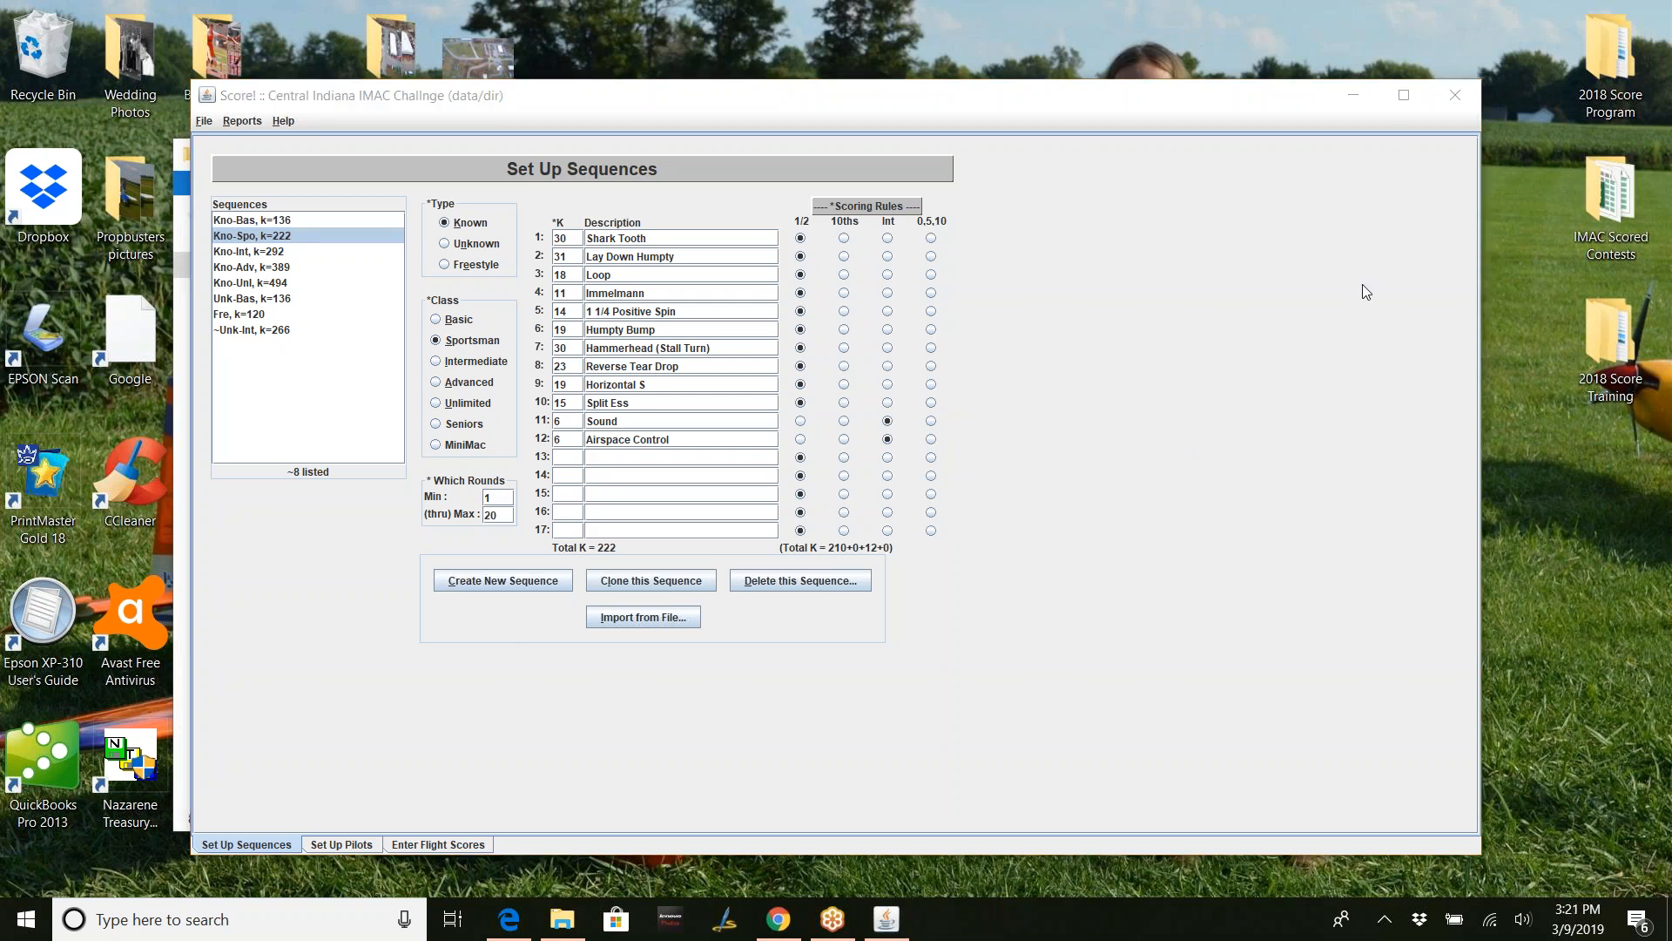
pyautogui.click(274, 335)
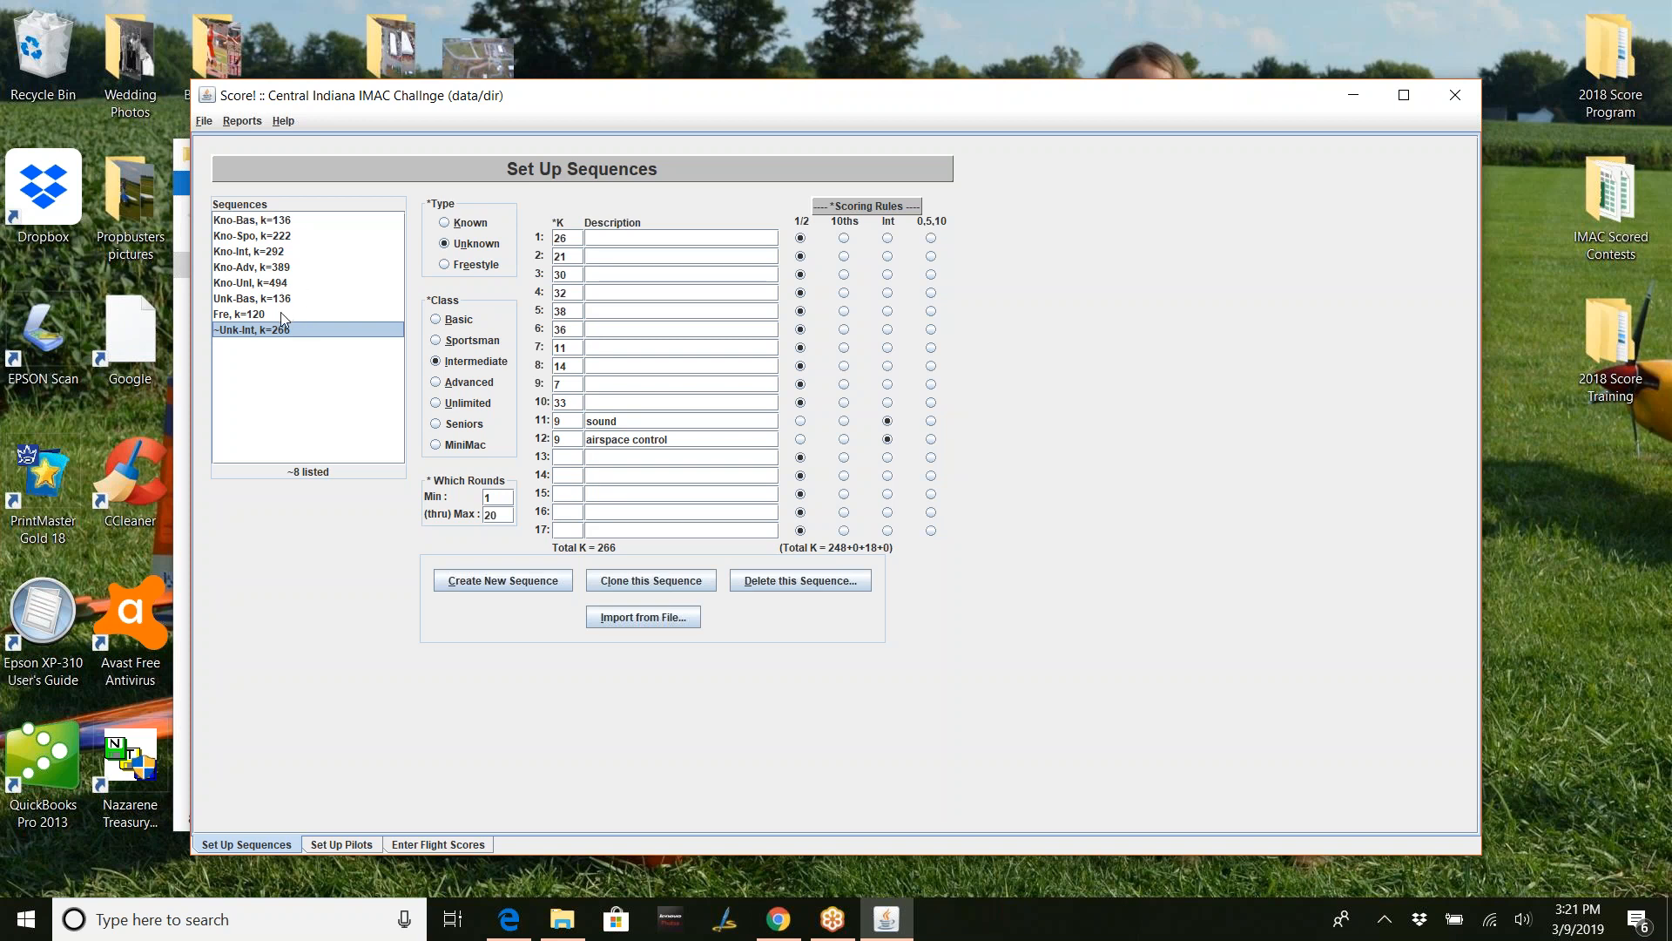
pyautogui.click(266, 283)
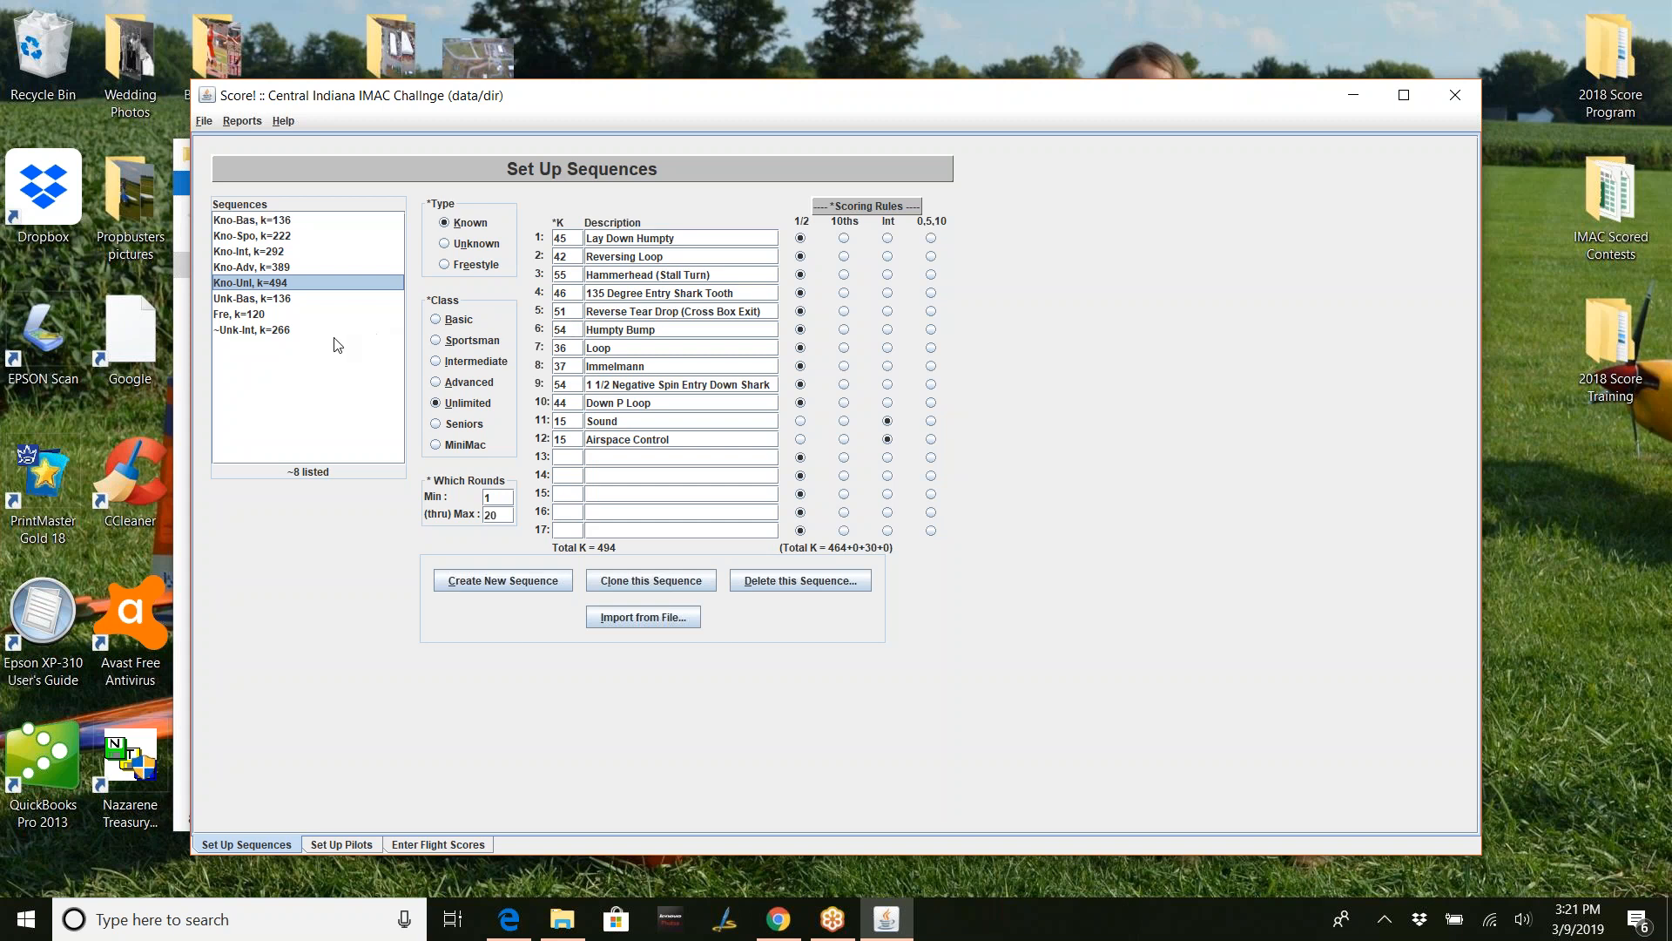
pyautogui.click(286, 331)
pyautogui.click(277, 298)
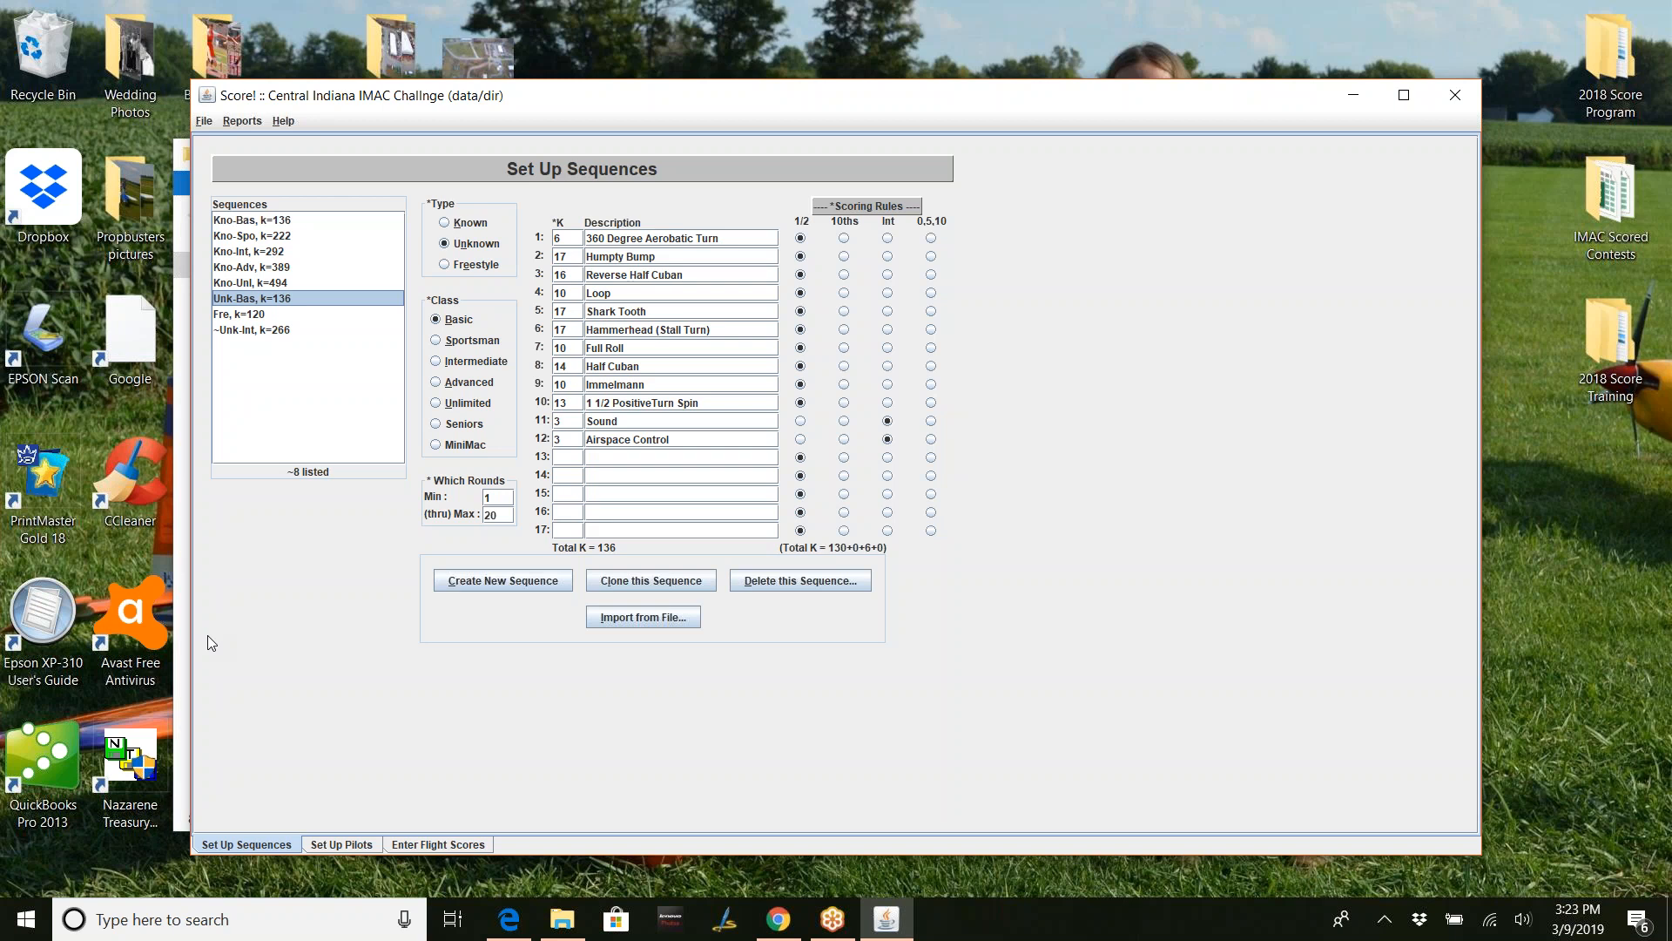
# - Save all contest data files and switch to the Enter Flight Scores page
pyautogui.click(210, 121)
pyautogui.click(214, 143)
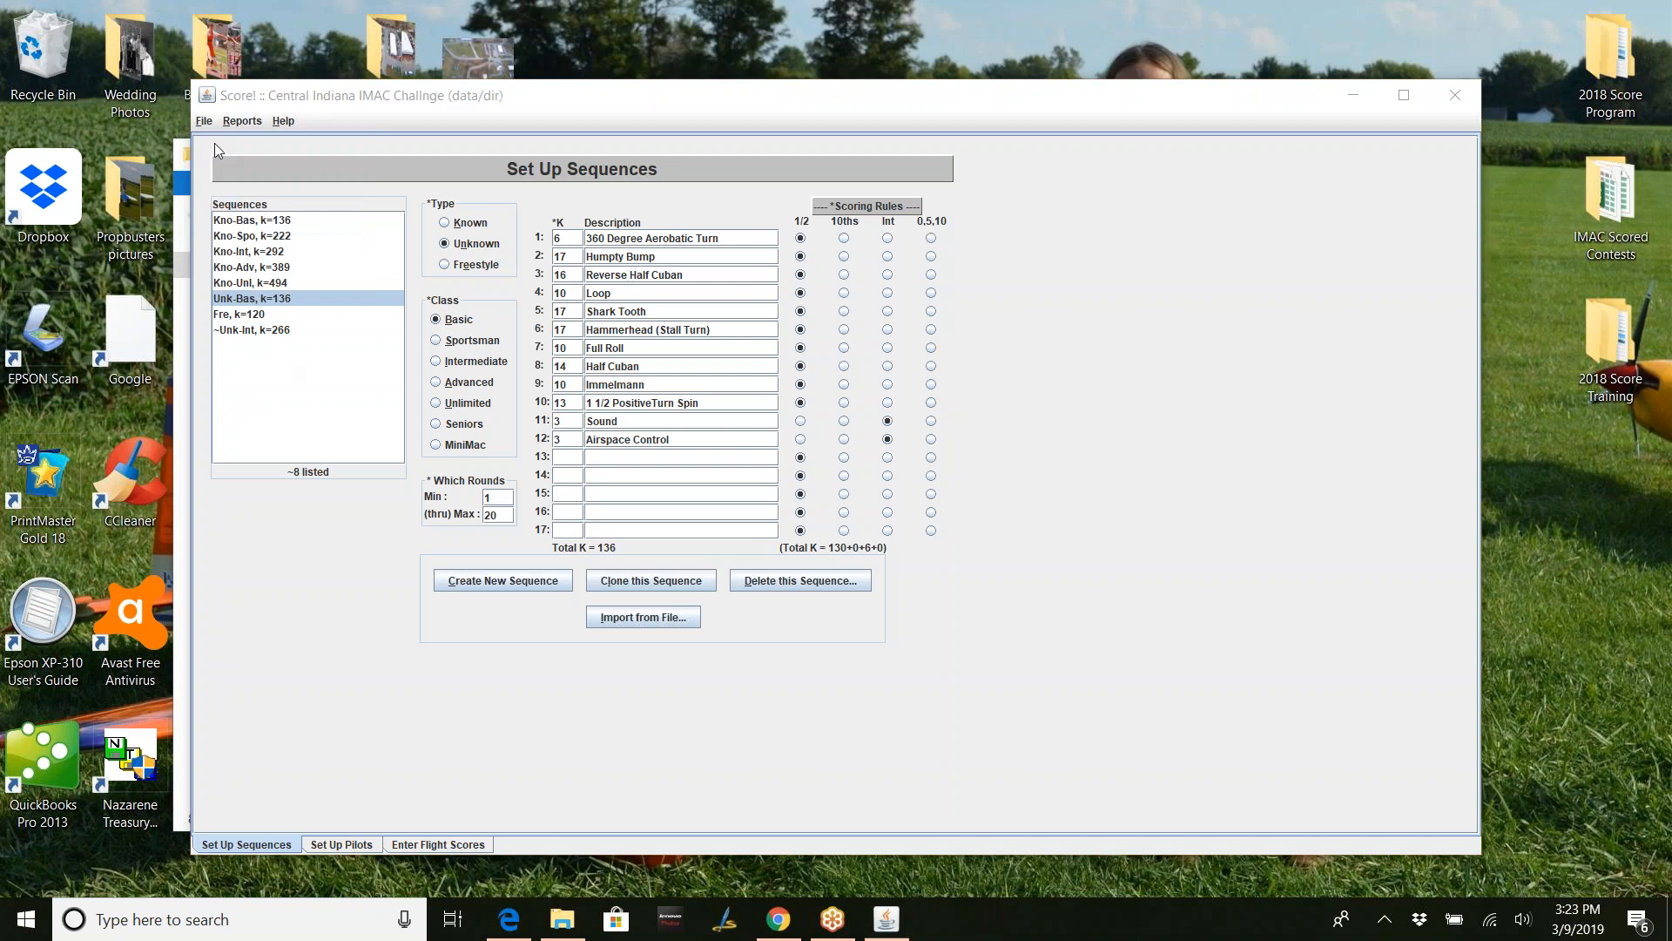
pyautogui.click(833, 478)
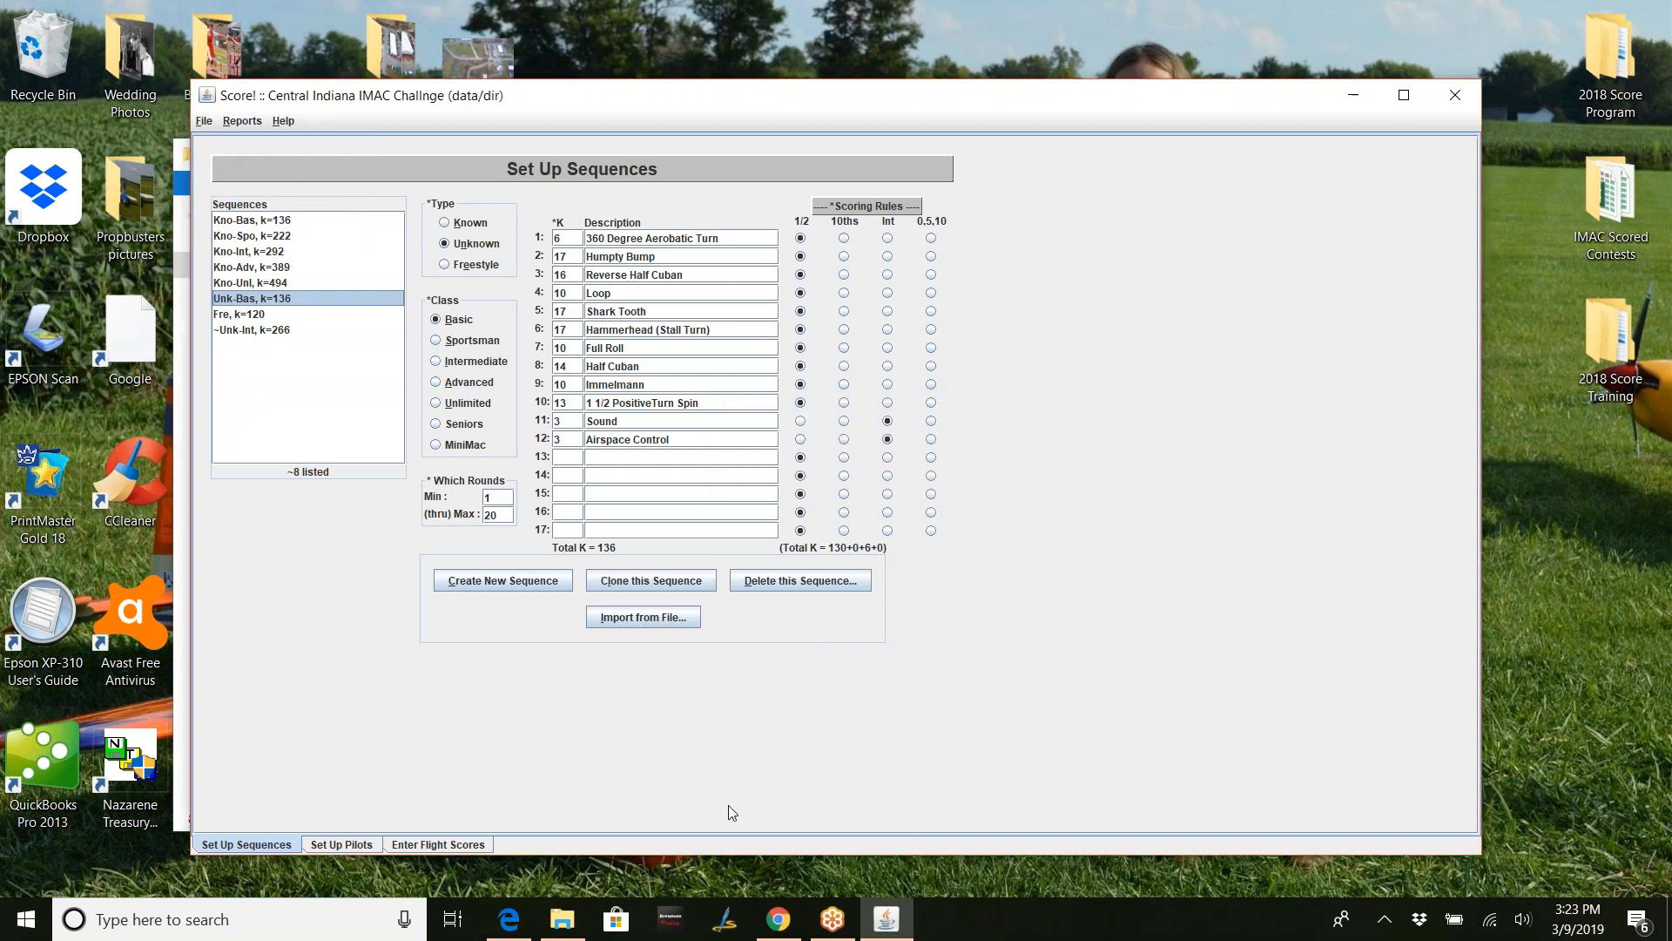
pyautogui.click(460, 845)
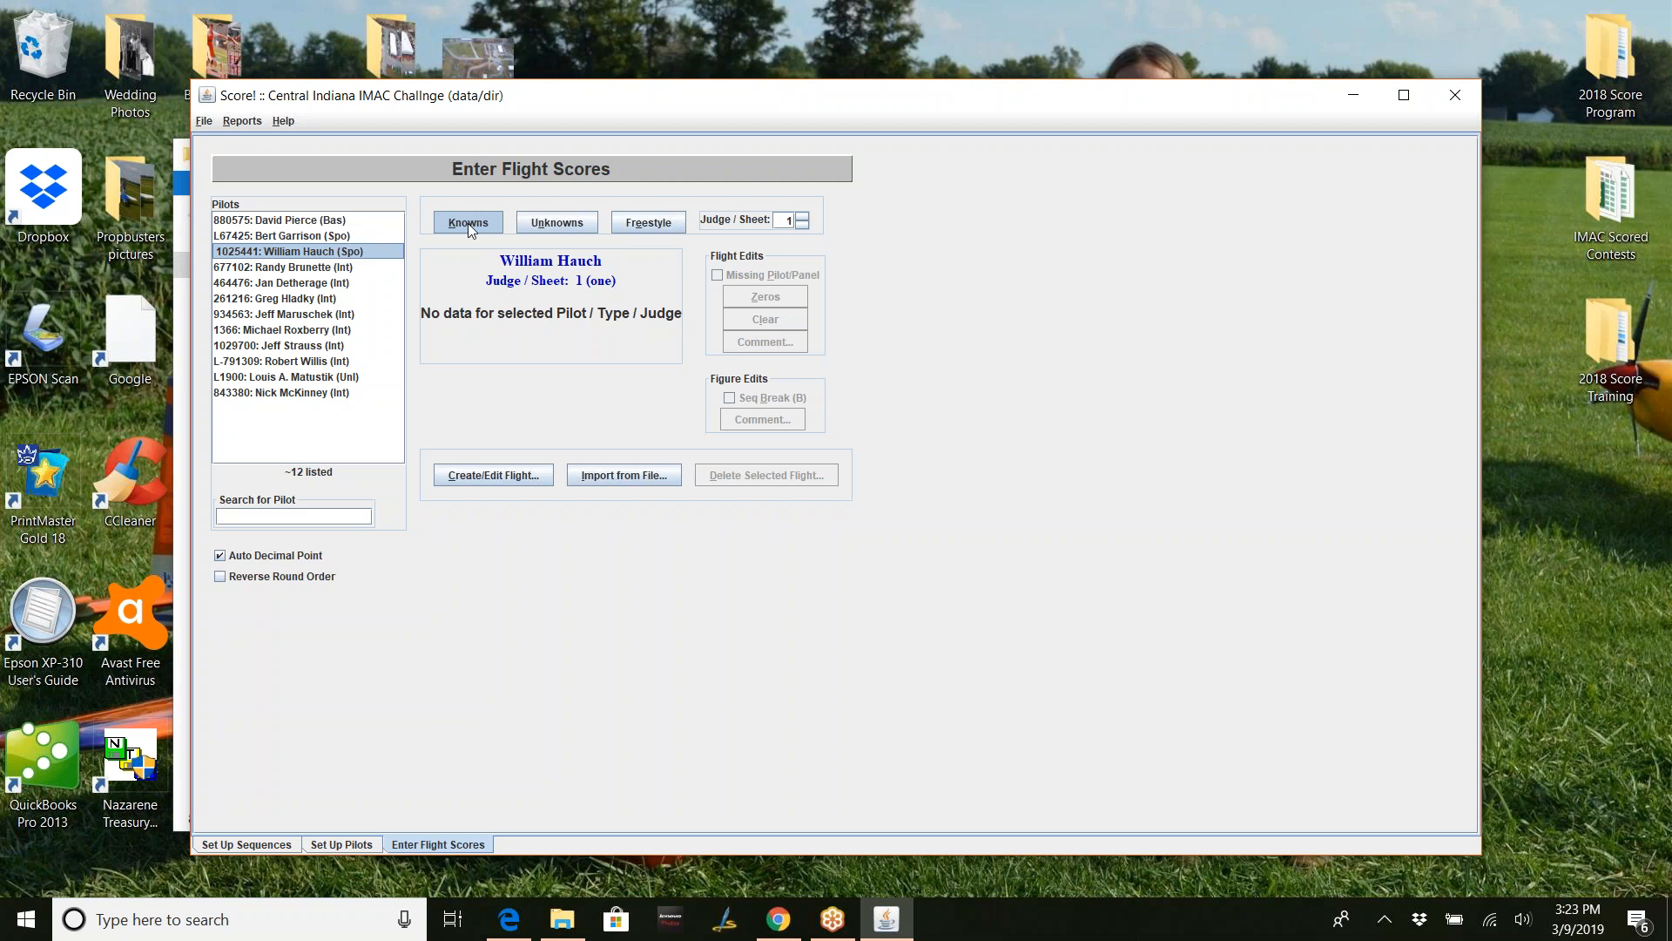
# - Toggle the score view between Unknowns and Knowns, ending on Knowns for the Sportsman pilot
pyautogui.click(564, 219)
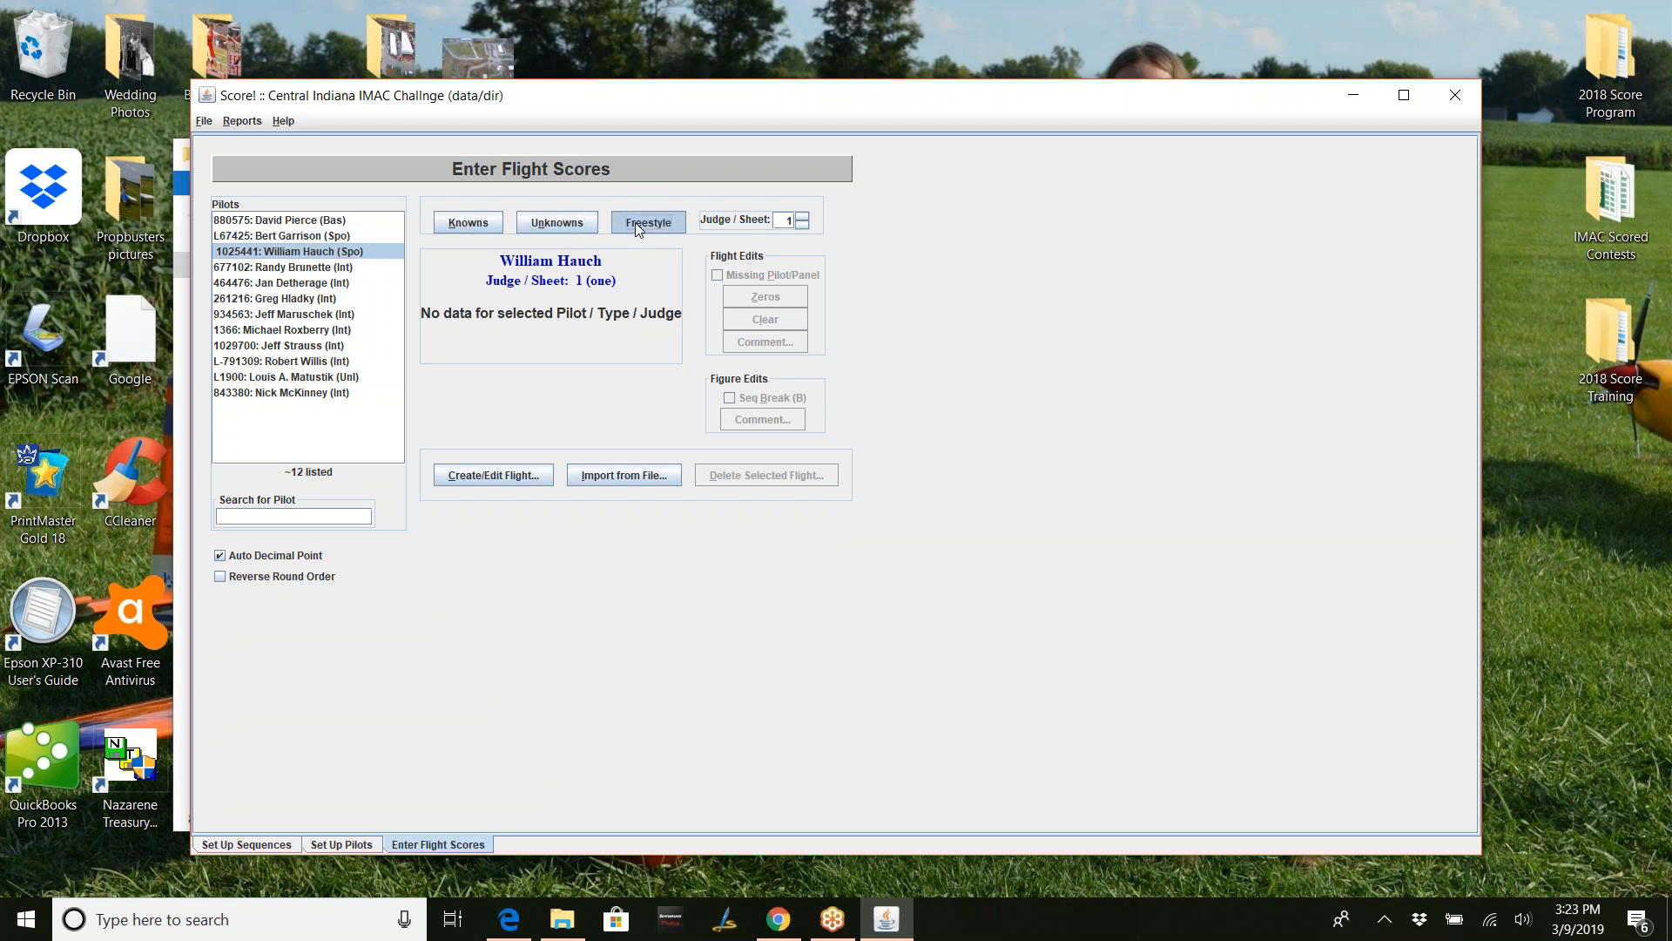
pyautogui.click(484, 225)
pyautogui.click(577, 227)
pyautogui.click(476, 222)
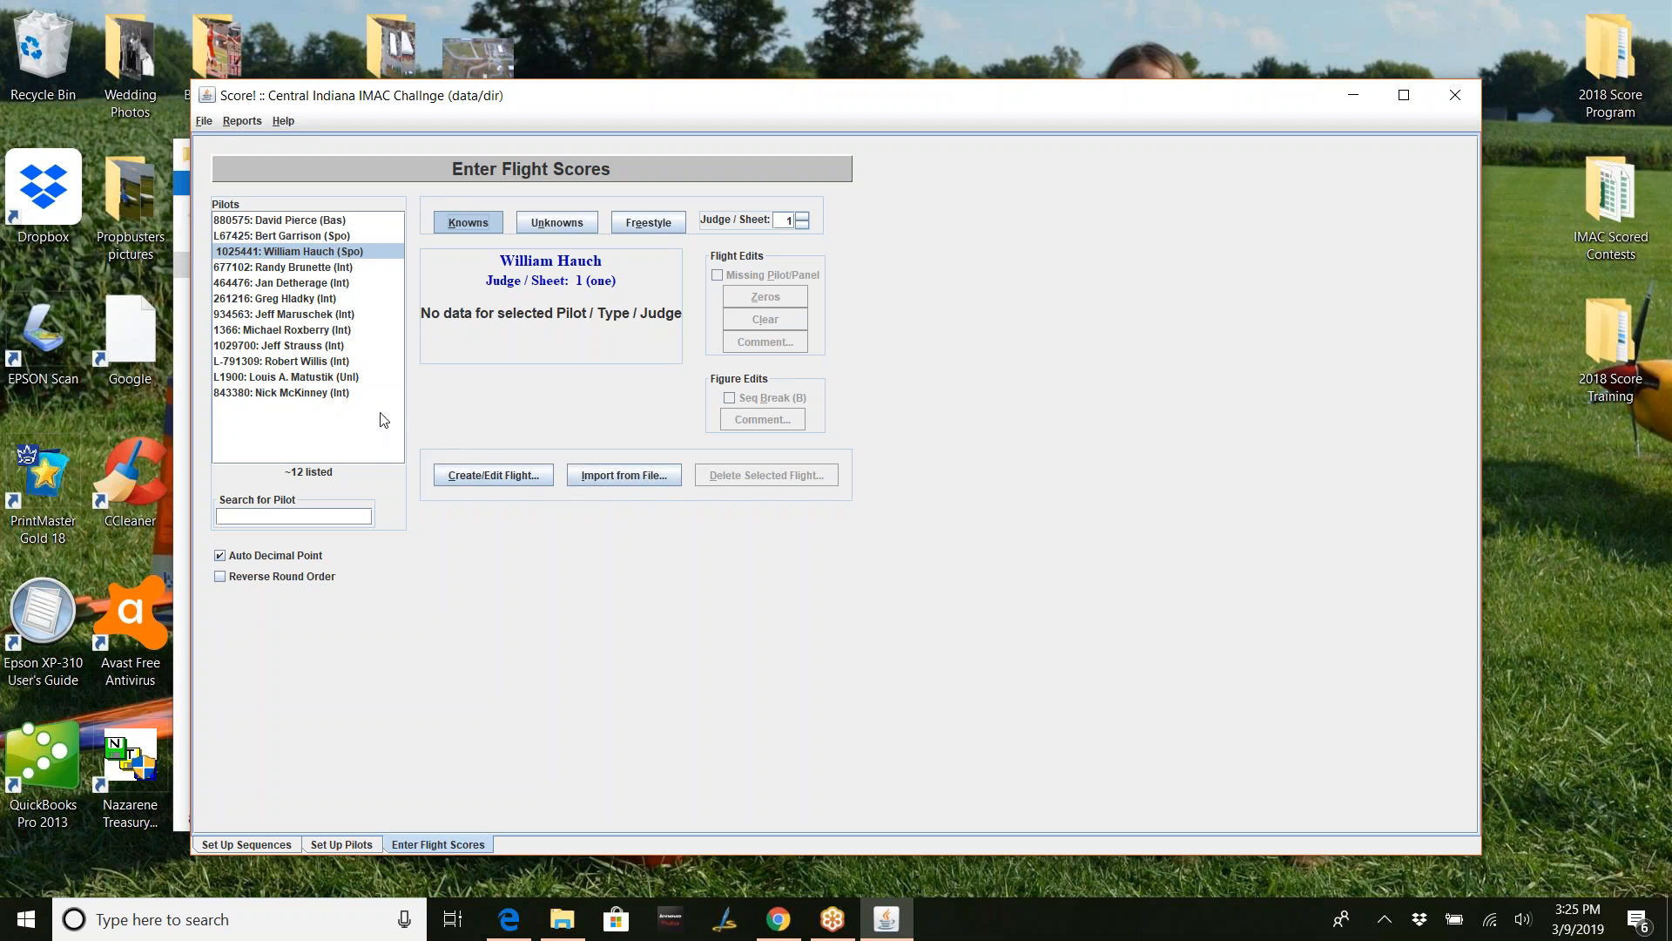
# - Select the Intermediate pilot and open Create Flight(s) for a round 1 Known flight
pyautogui.click(315, 394)
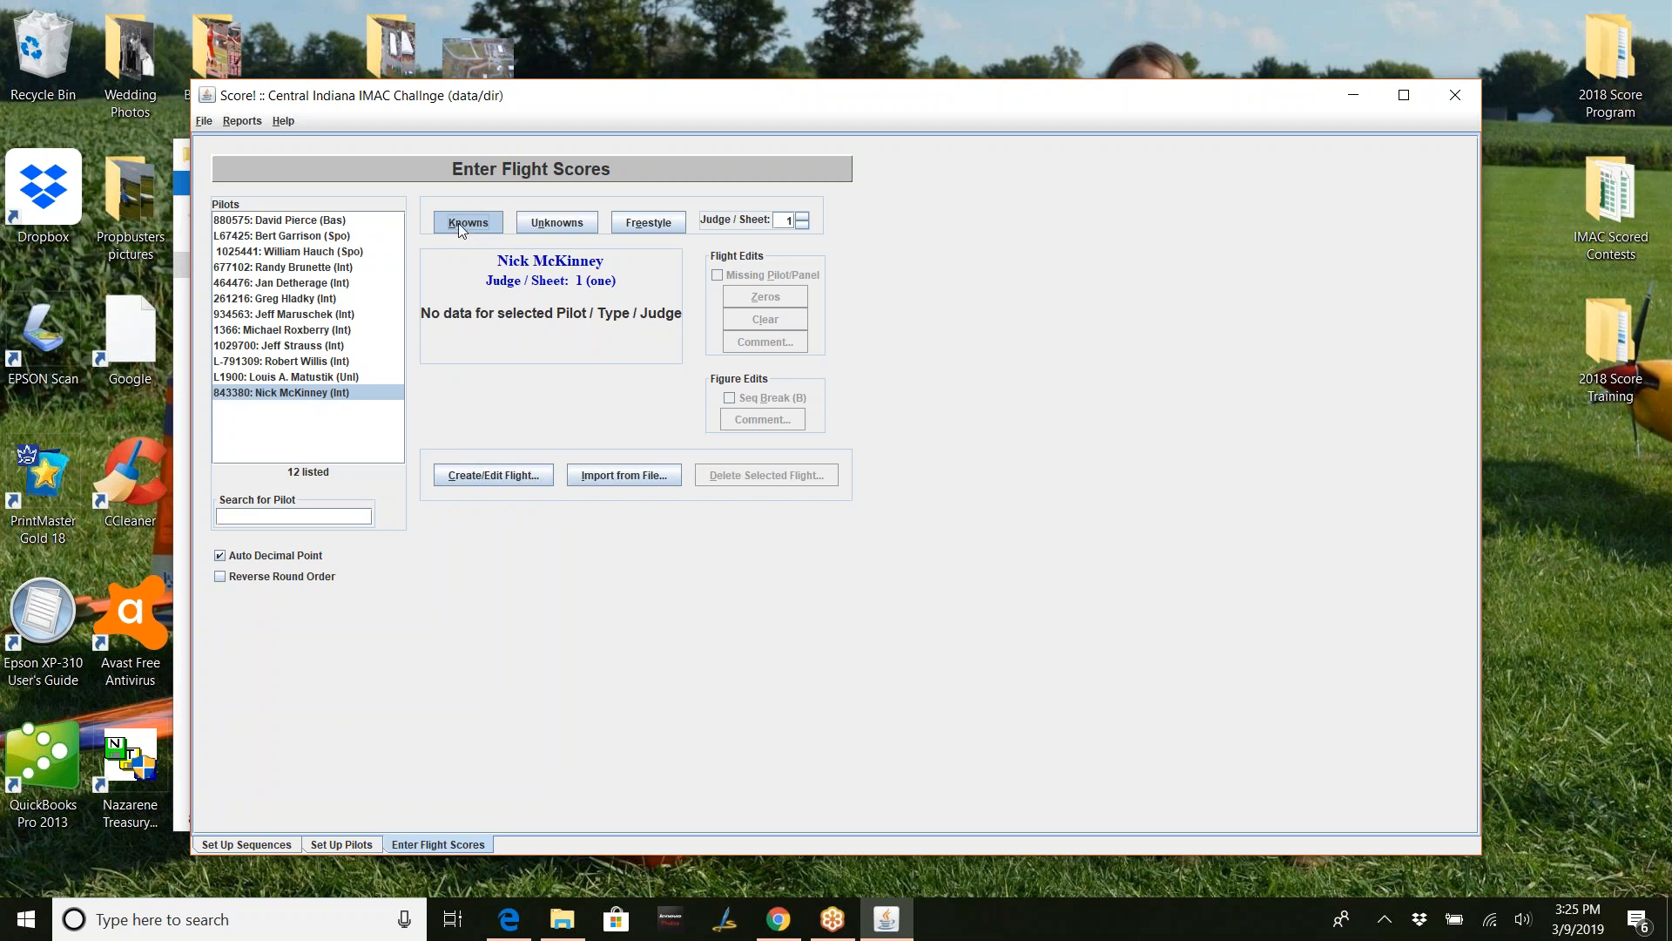
pyautogui.click(490, 477)
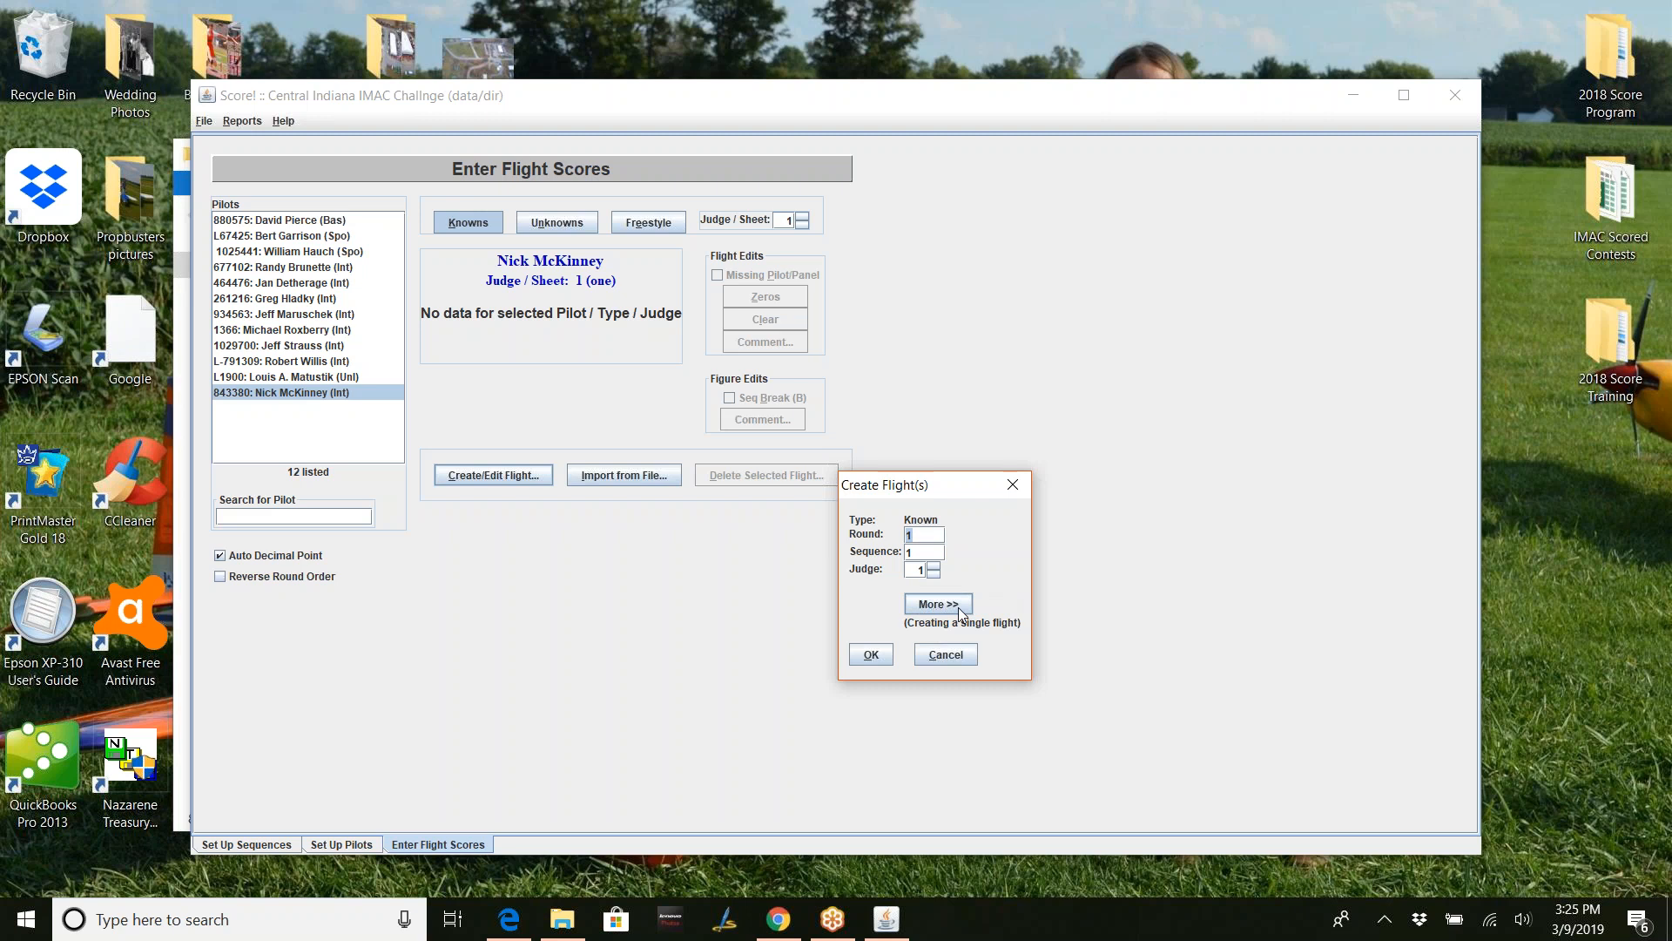
# - Extend the new flight range through sequence 2 and judge 2, creating four round 1 Known flights
pyautogui.click(958, 604)
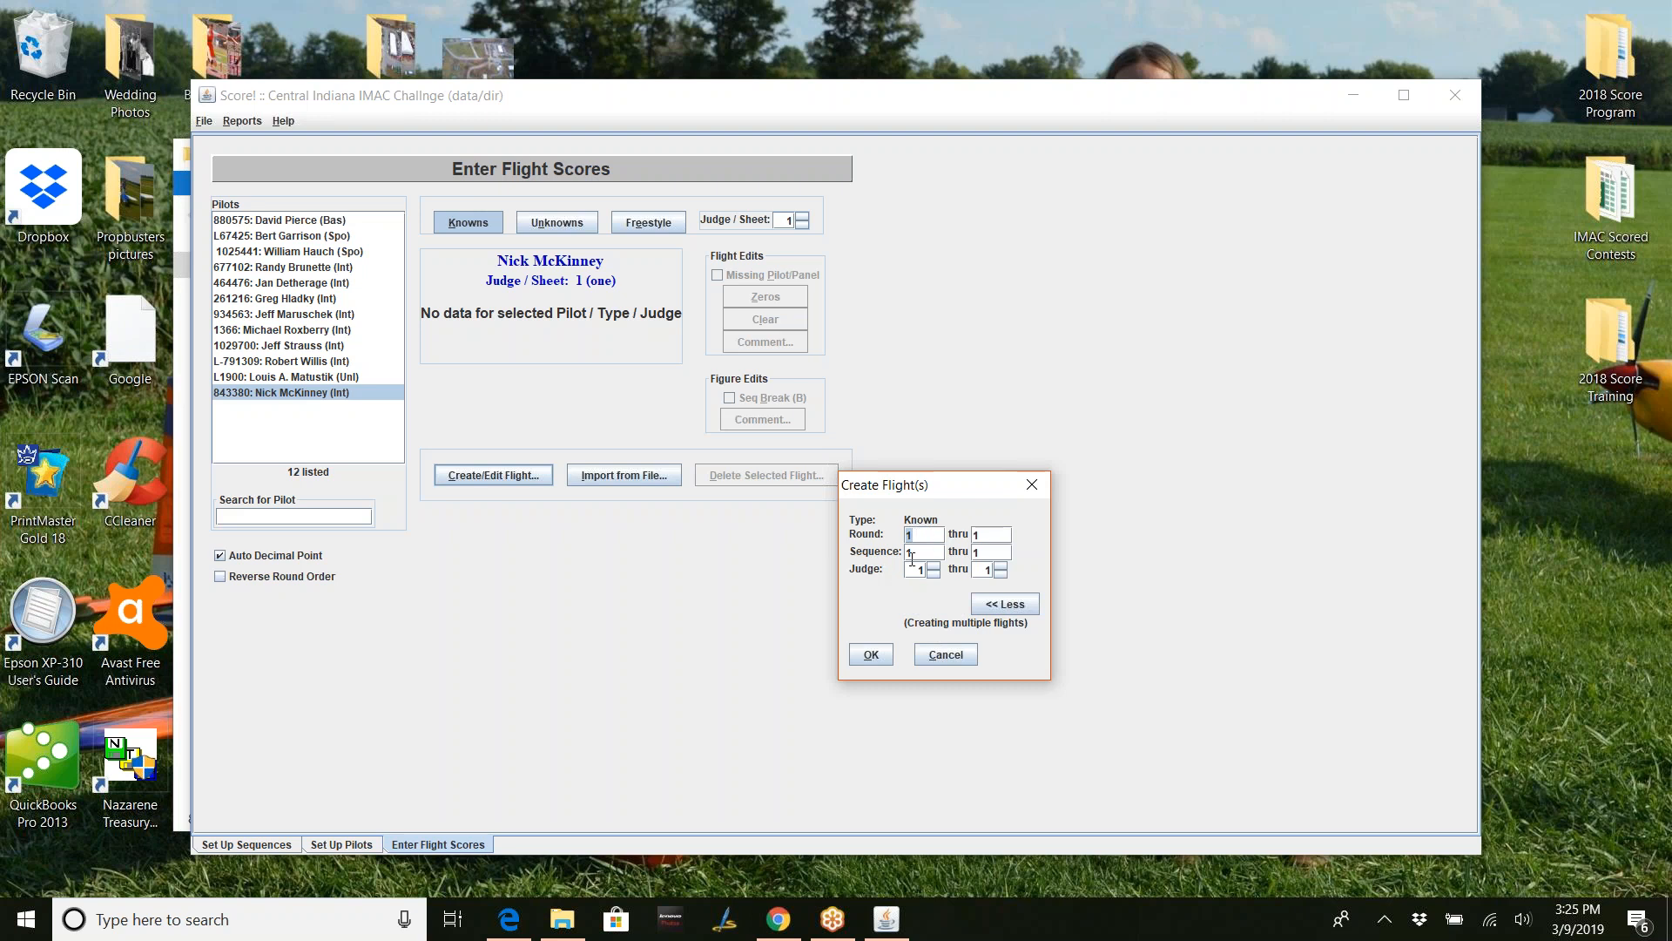
pyautogui.click(979, 554)
pyautogui.click(1001, 566)
pyautogui.click(872, 655)
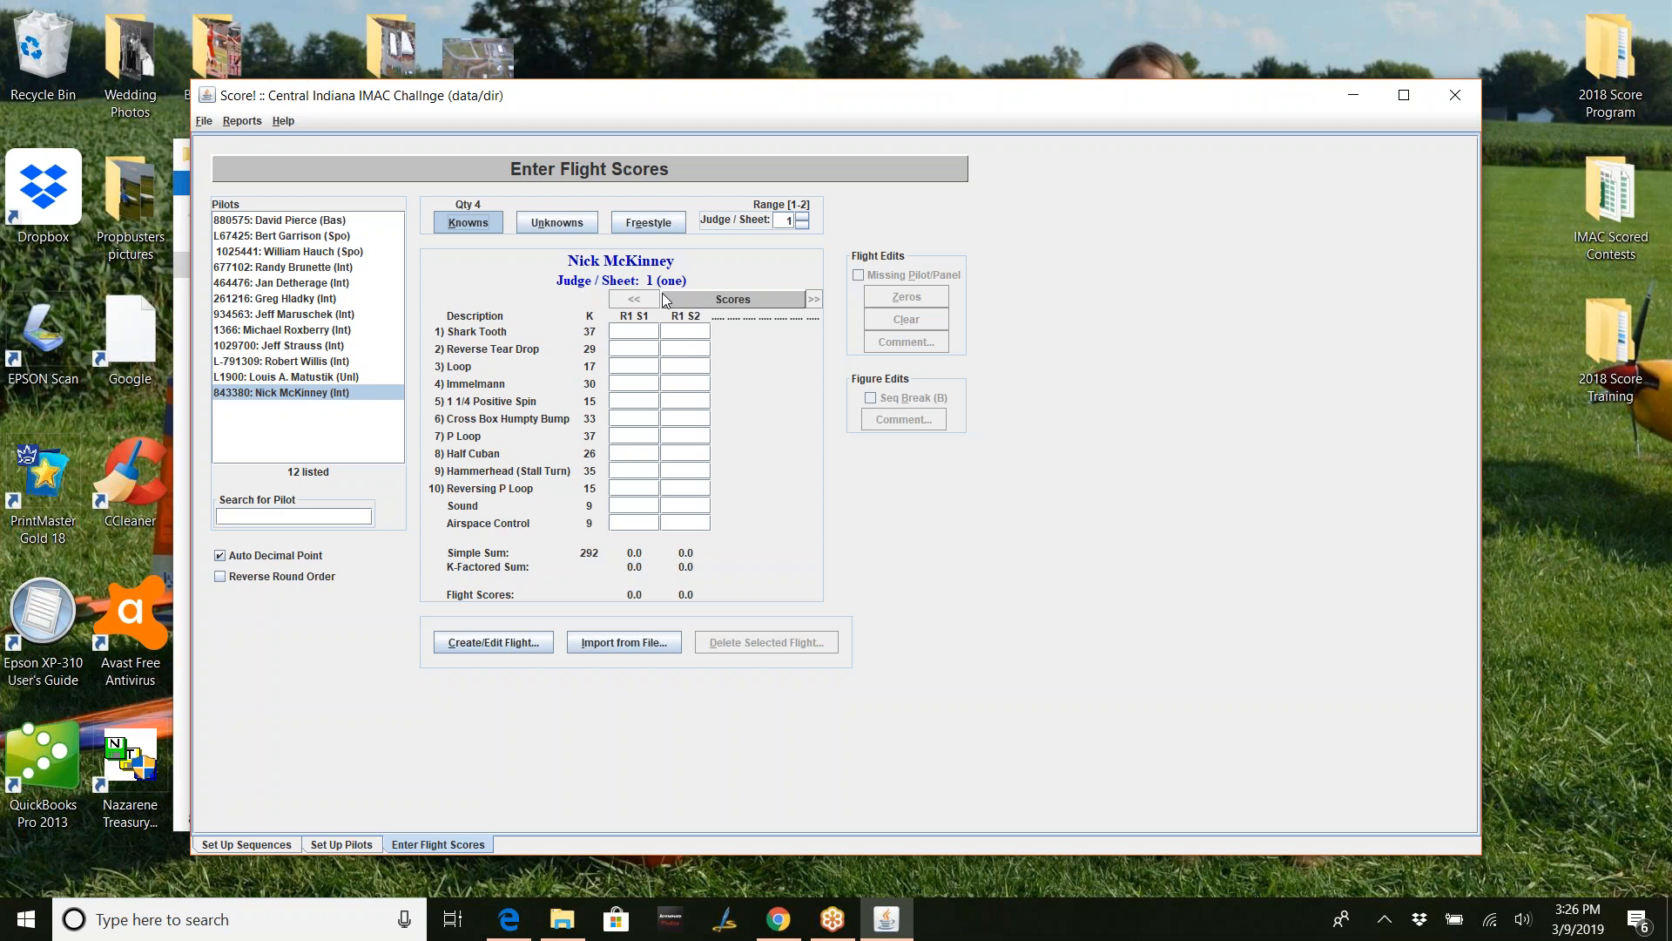
# - Check the Intermediate pilot's judge 2 sheet, return to sheet 1, then select the Unlimited pilot
pyautogui.click(803, 216)
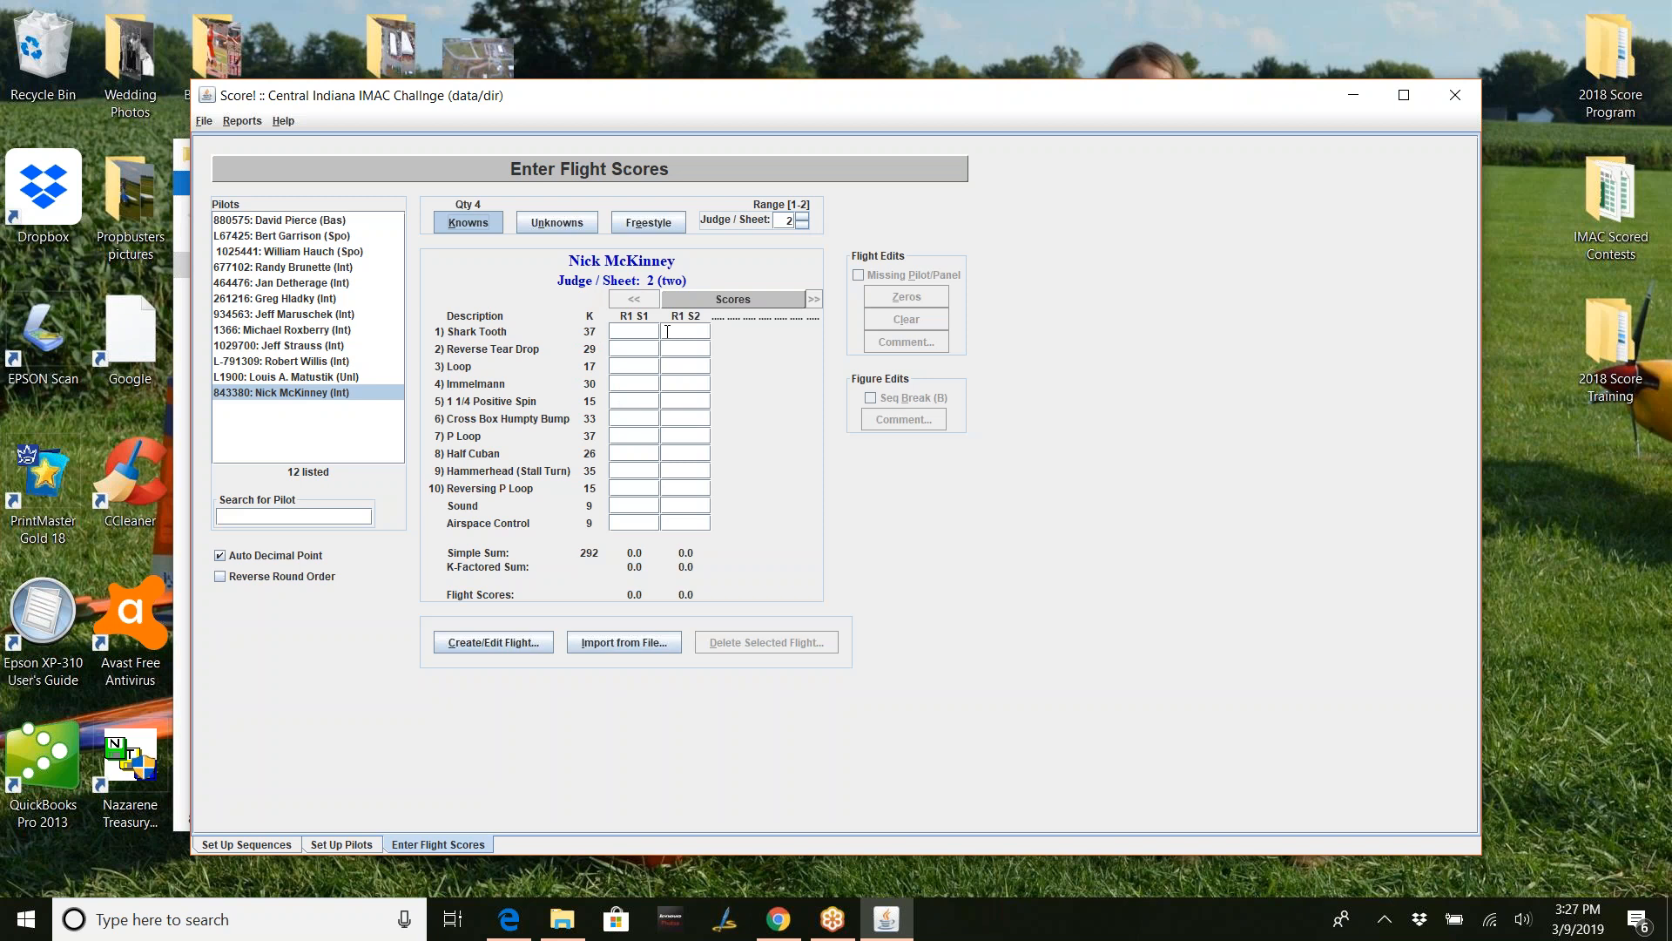
pyautogui.click(803, 224)
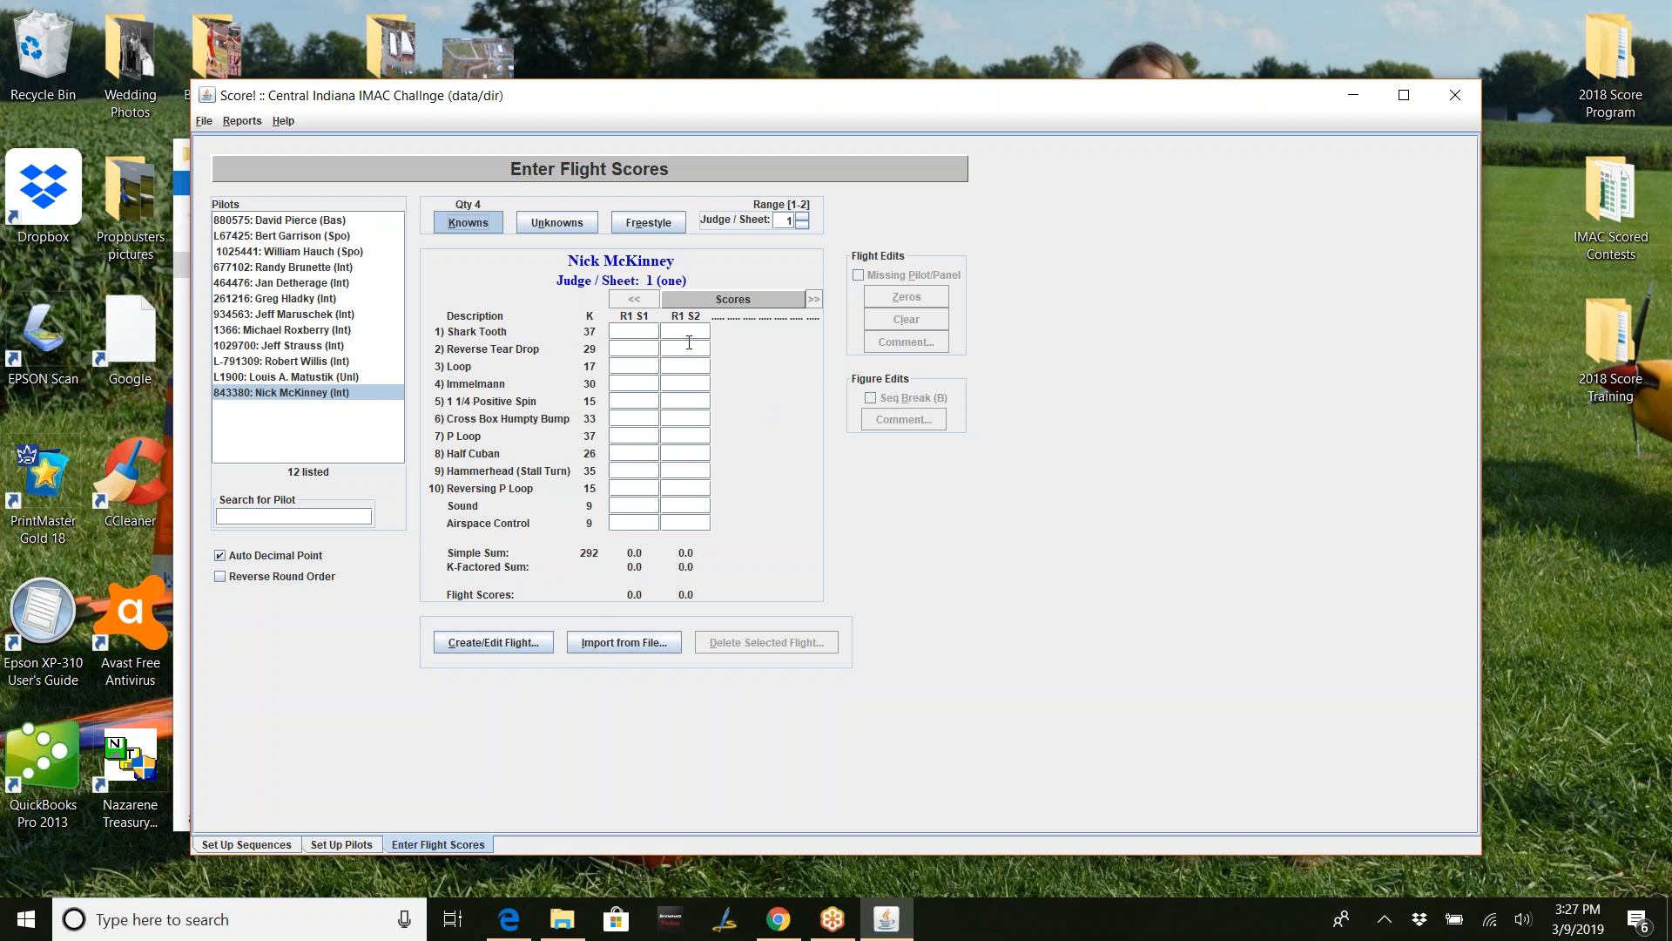
pyautogui.click(312, 376)
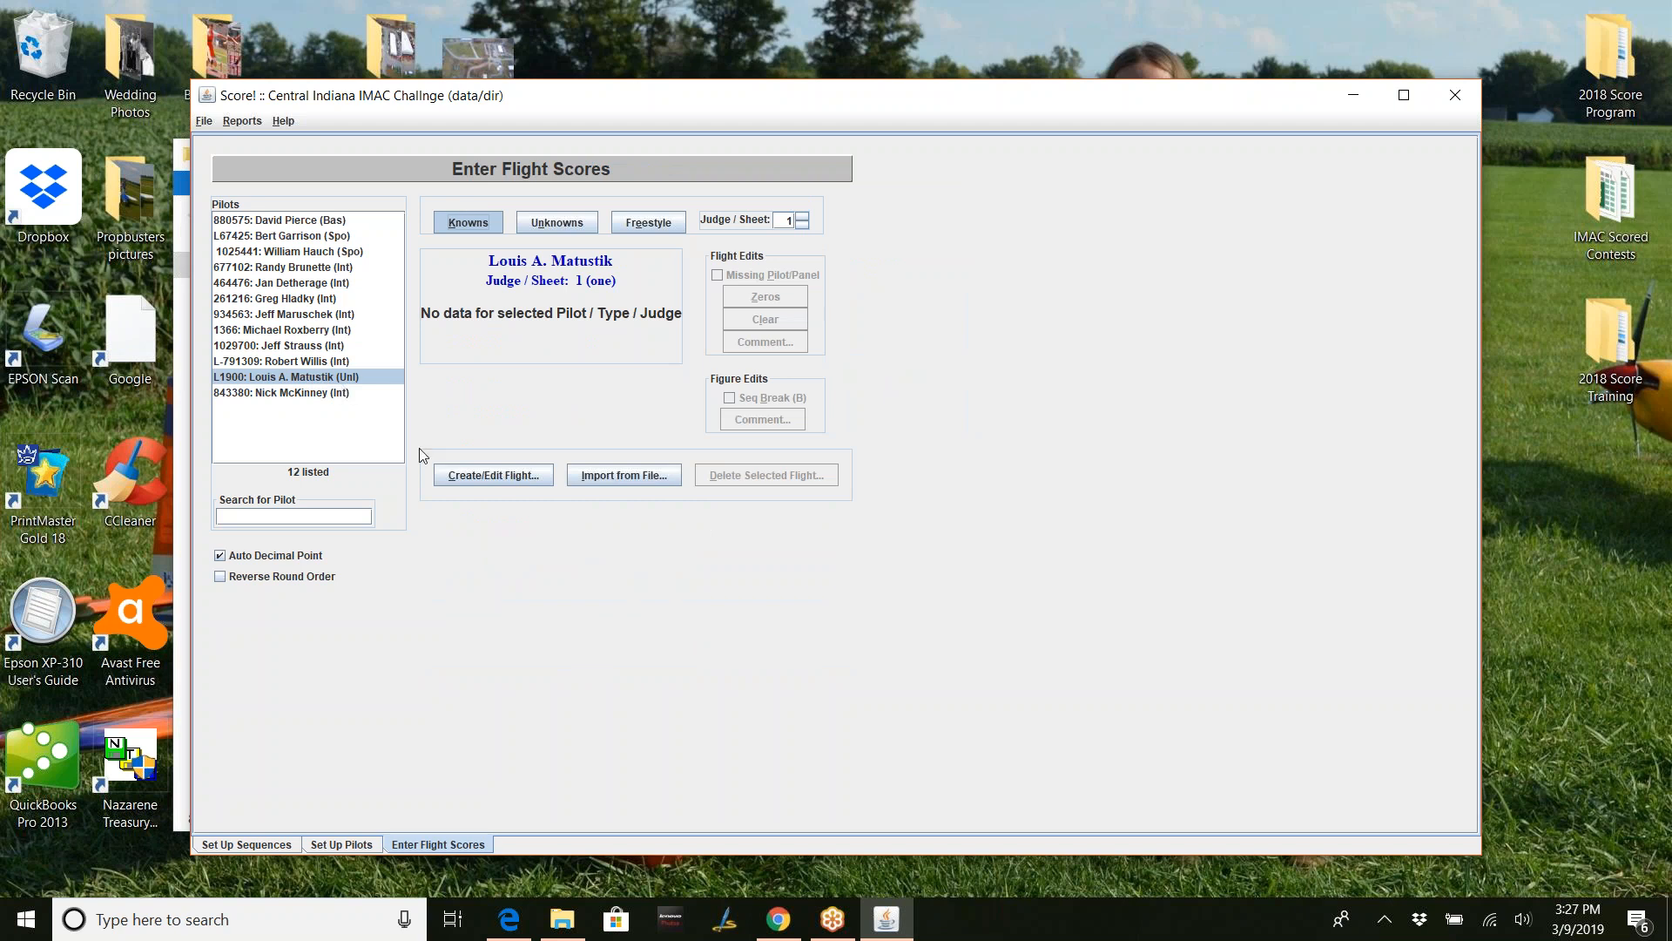
# - Generate Known flights for the Unlimited pilot spanning rounds 1–3, sequences 1–2 and judges 1–2
pyautogui.click(472, 478)
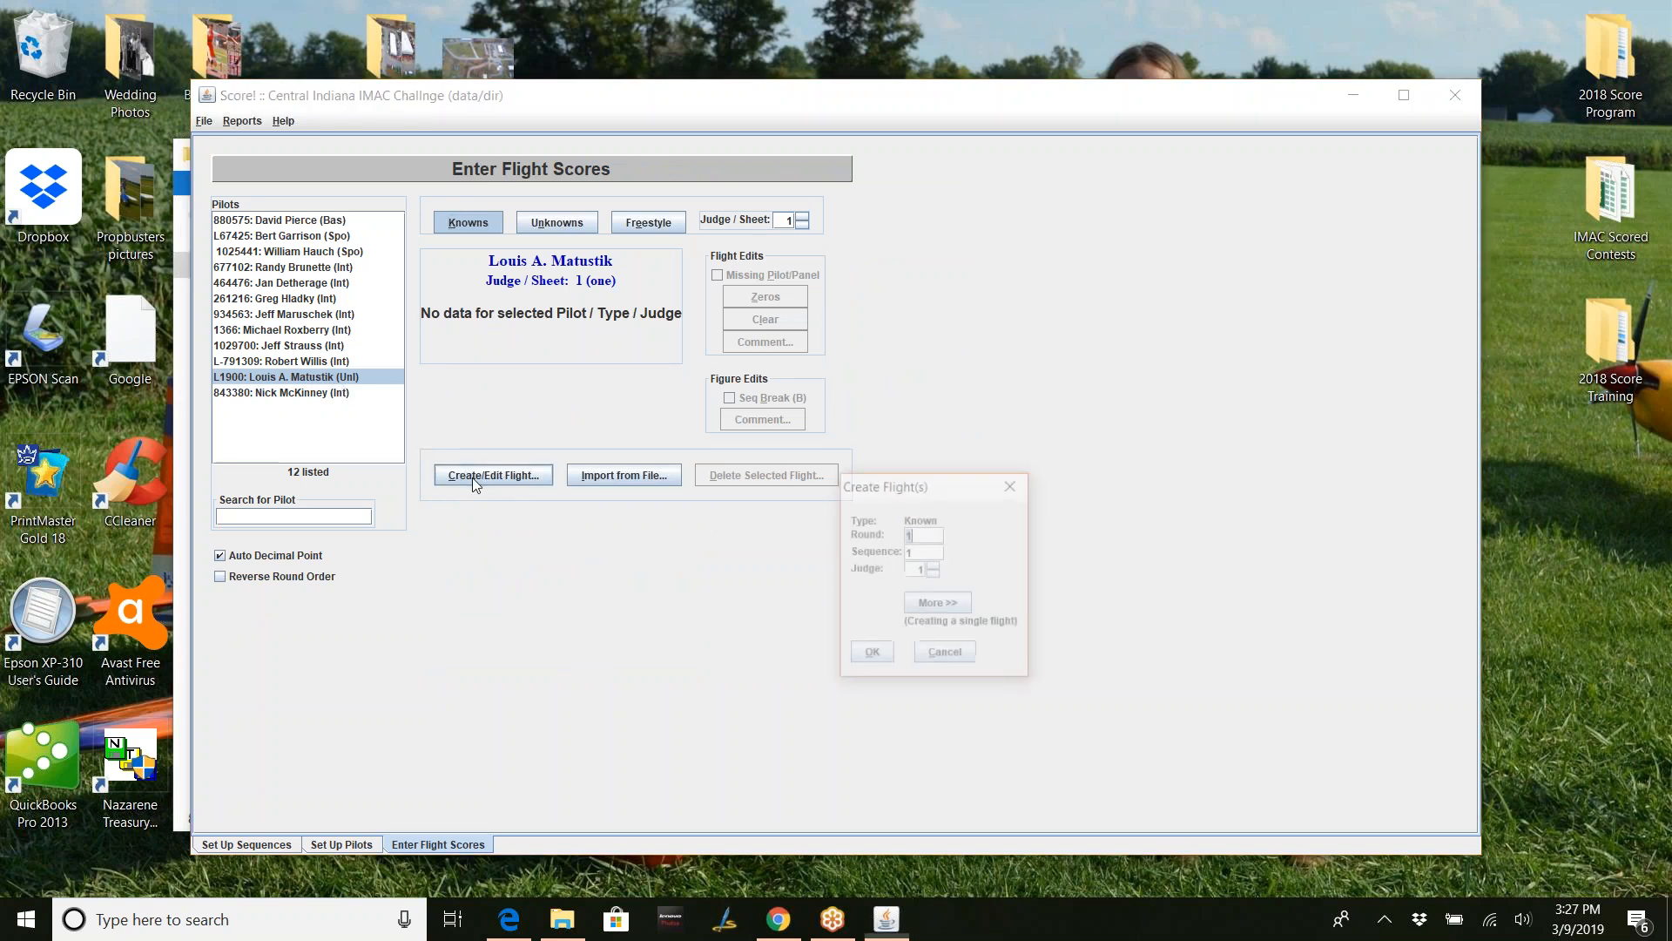
pyautogui.click(918, 605)
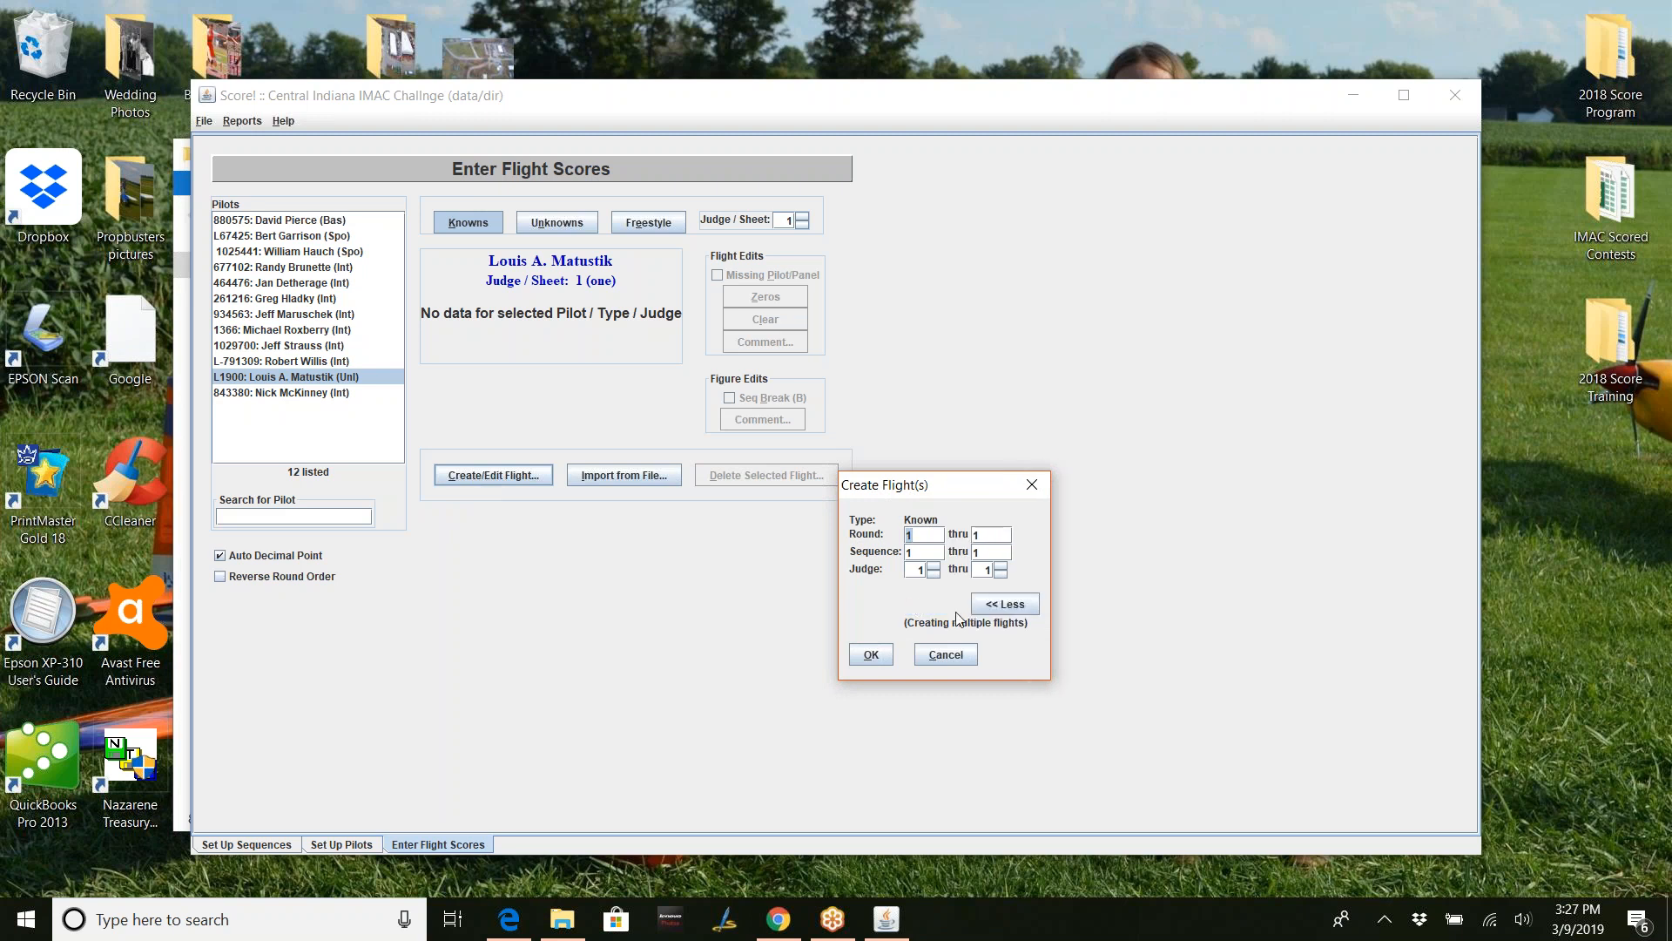
pyautogui.click(987, 537)
pyautogui.write('3')
pyautogui.press('Tab')
pyautogui.press('Tab')
pyautogui.write('2')
pyautogui.press('Tab')
pyautogui.click(1001, 566)
pyautogui.click(869, 655)
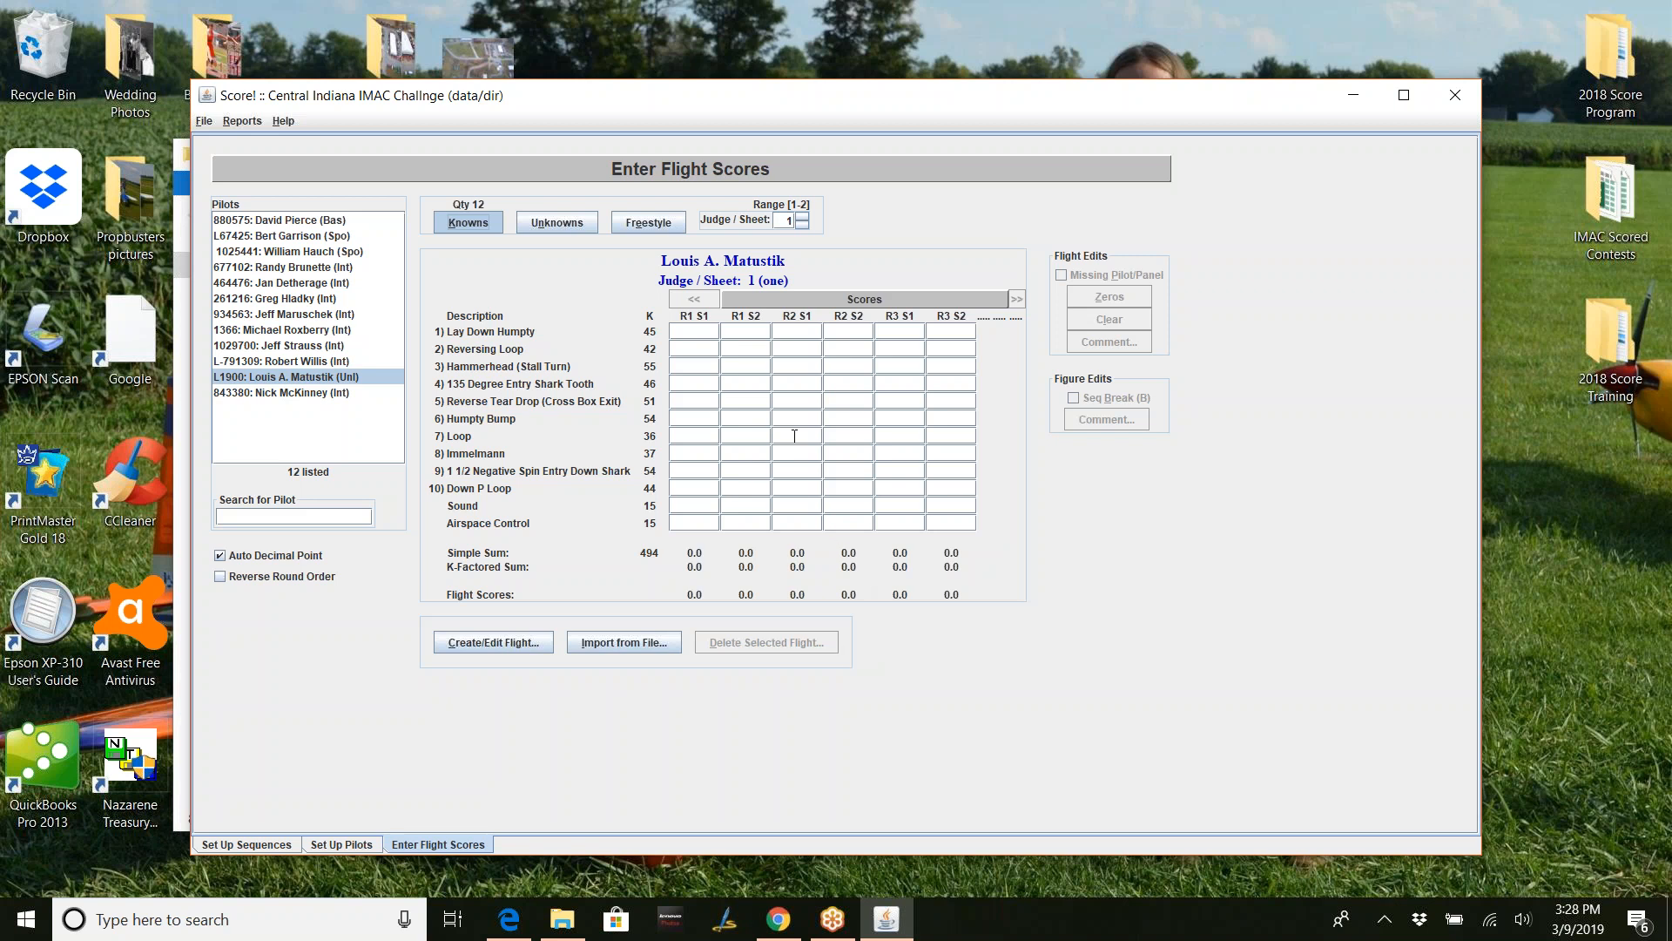
# - Delete the R3 S2 flight from judge sheets 1 and 2, ending back on sheet 1
pyautogui.click(956, 328)
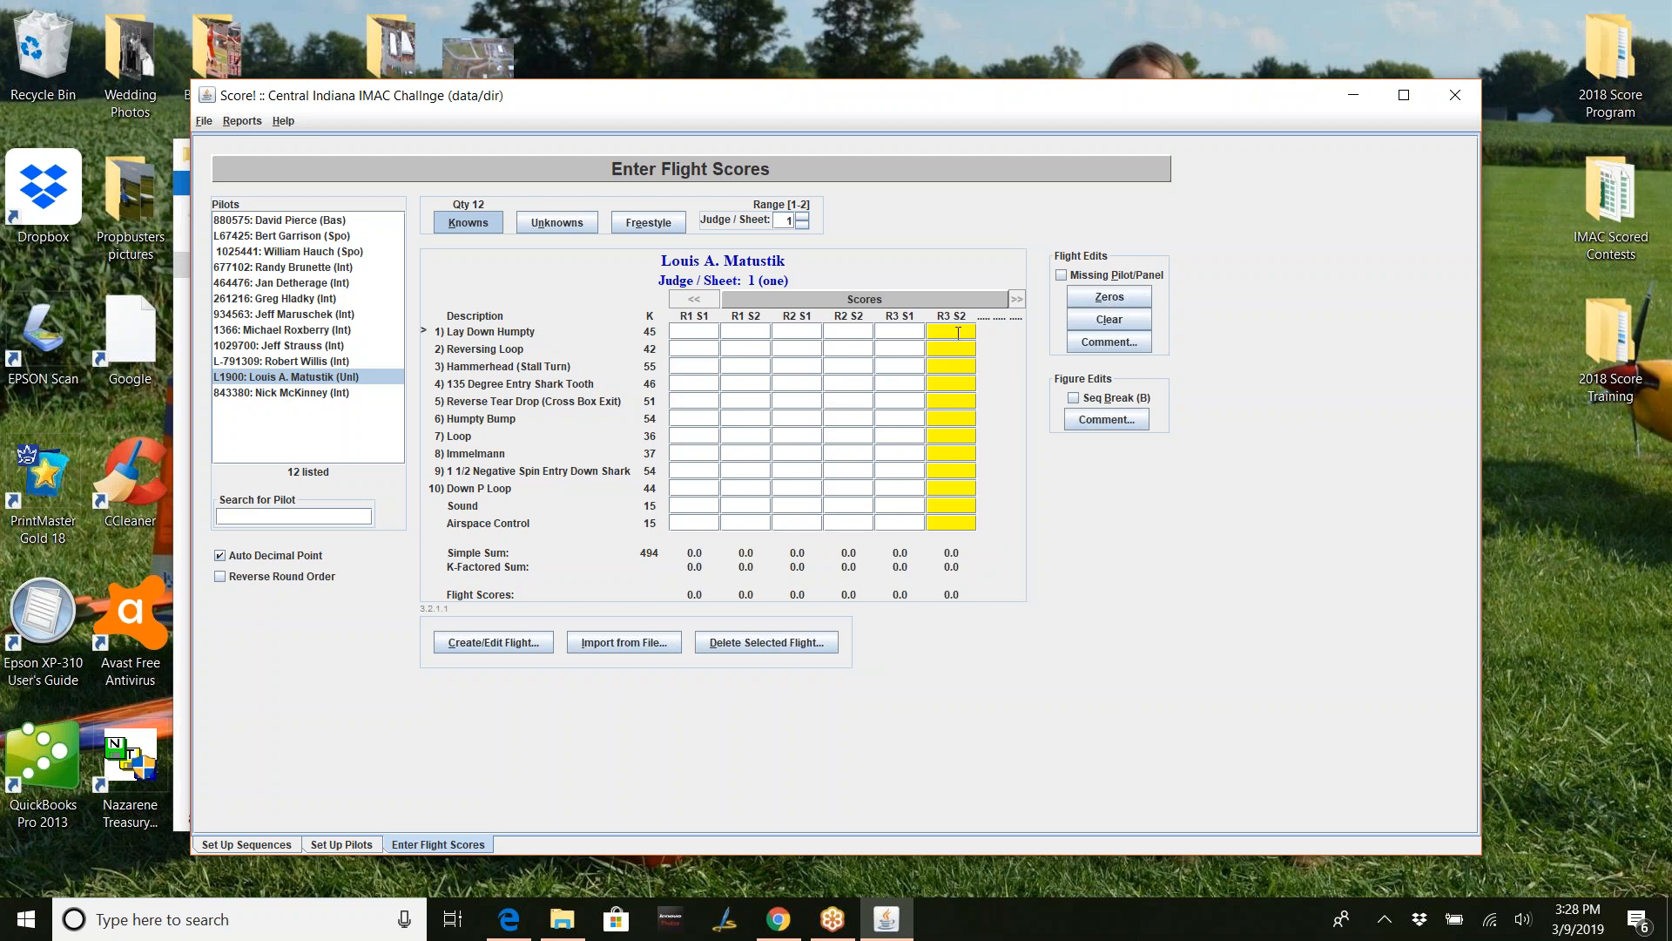
pyautogui.click(760, 641)
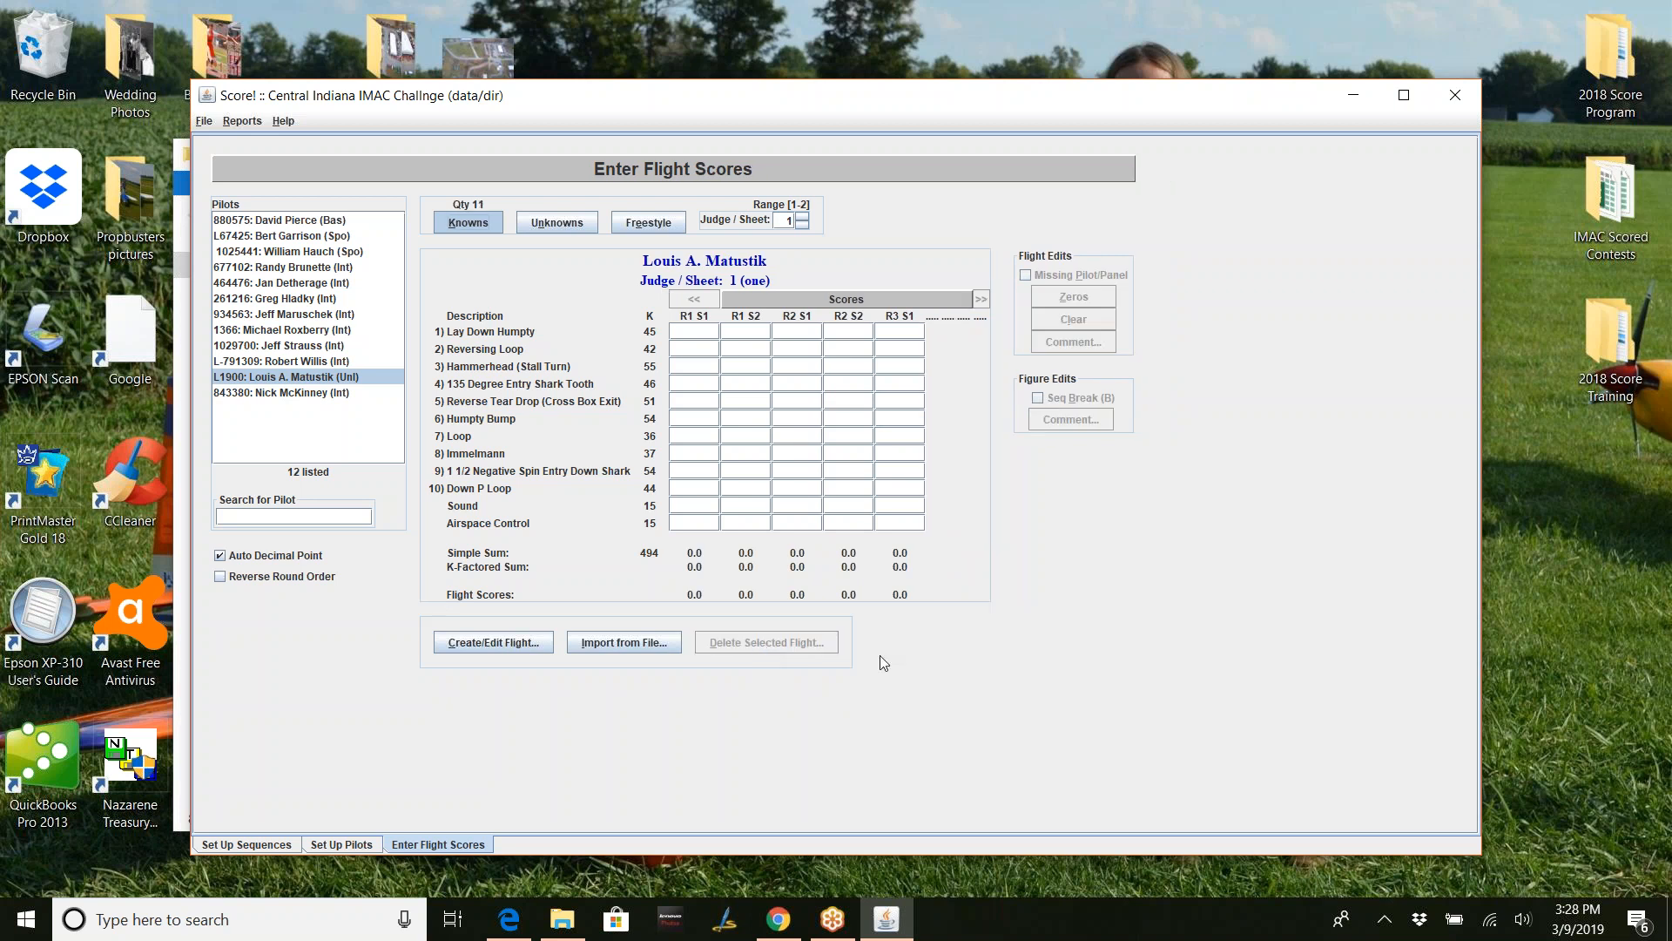
pyautogui.click(802, 217)
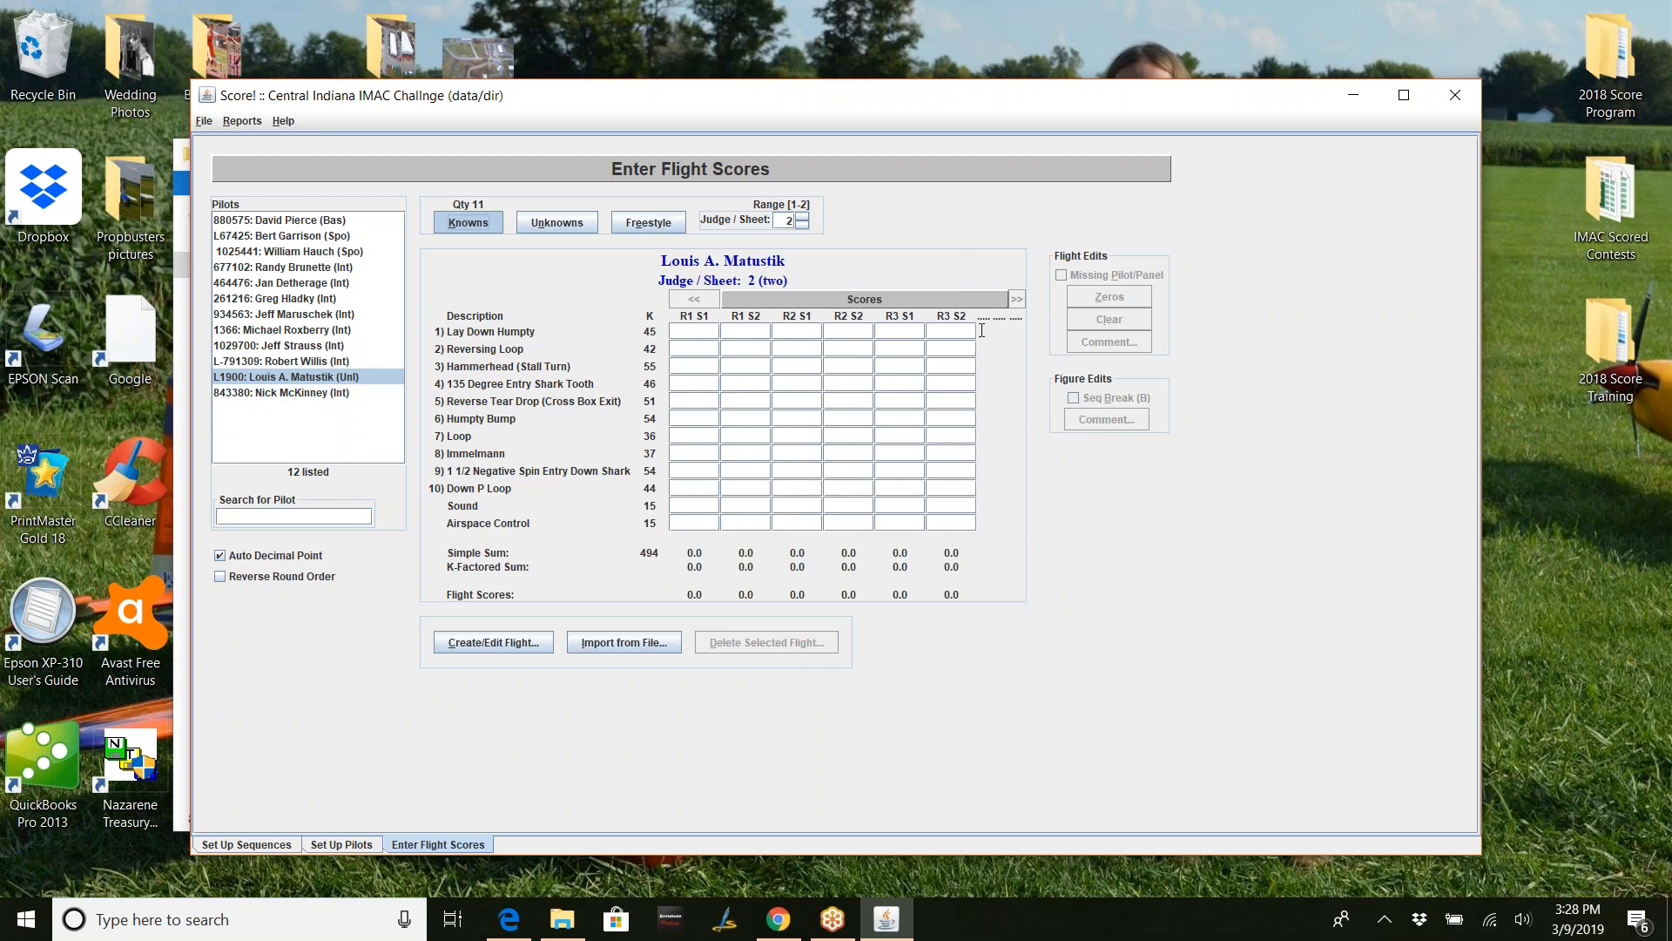
pyautogui.click(965, 332)
pyautogui.click(809, 641)
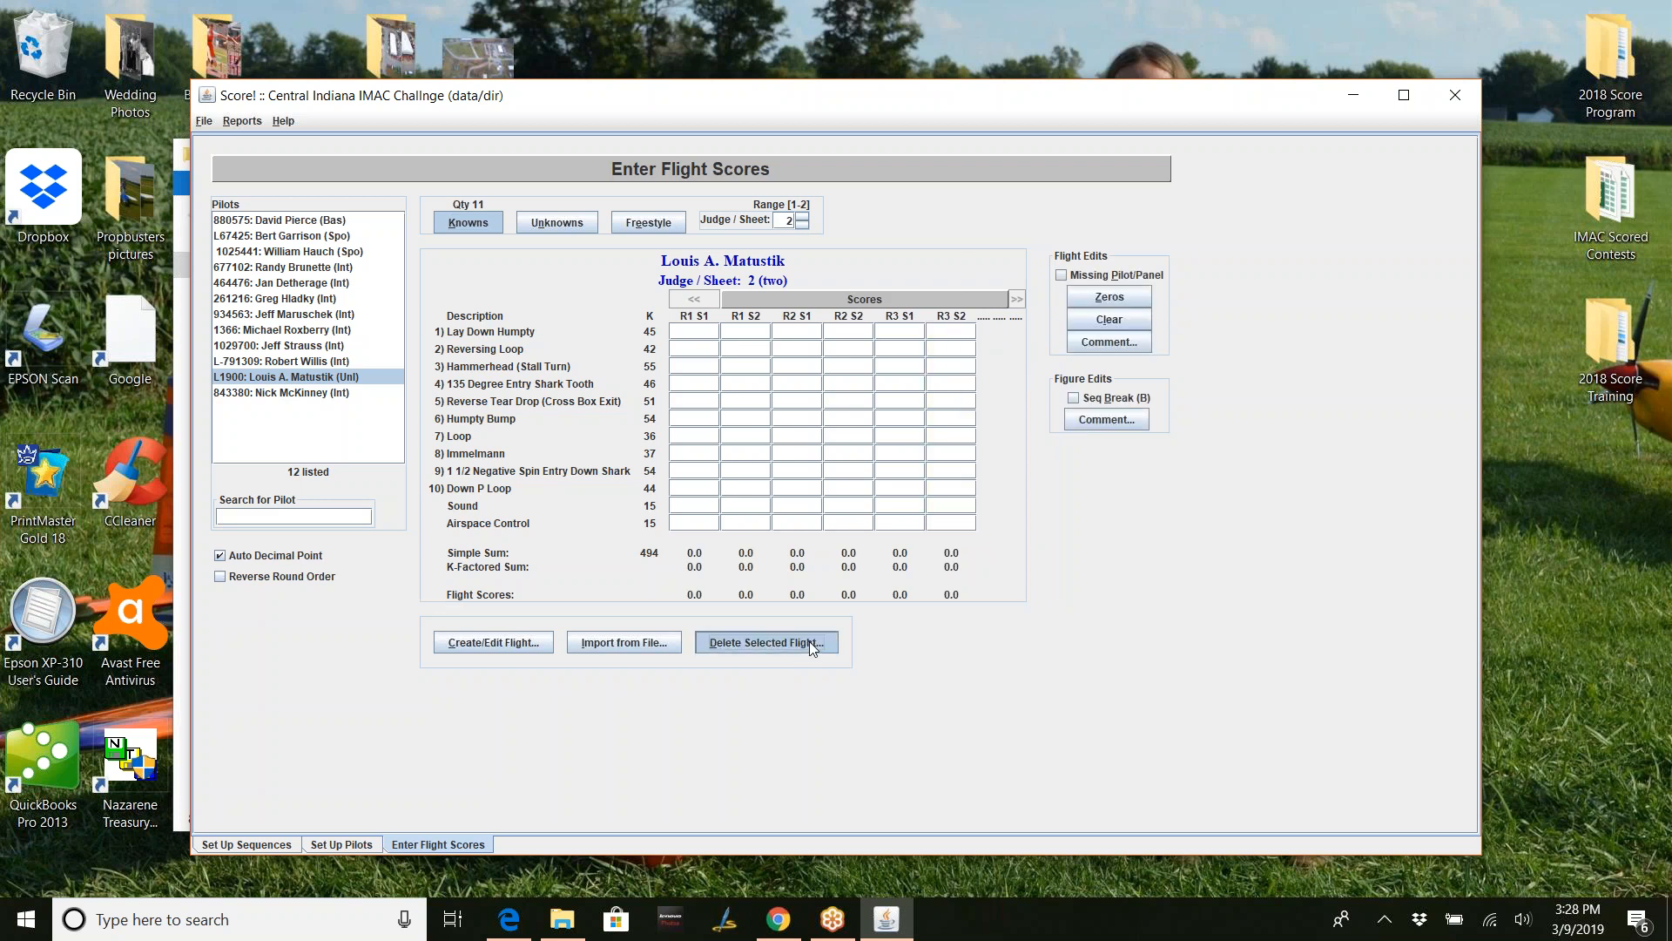
pyautogui.click(807, 225)
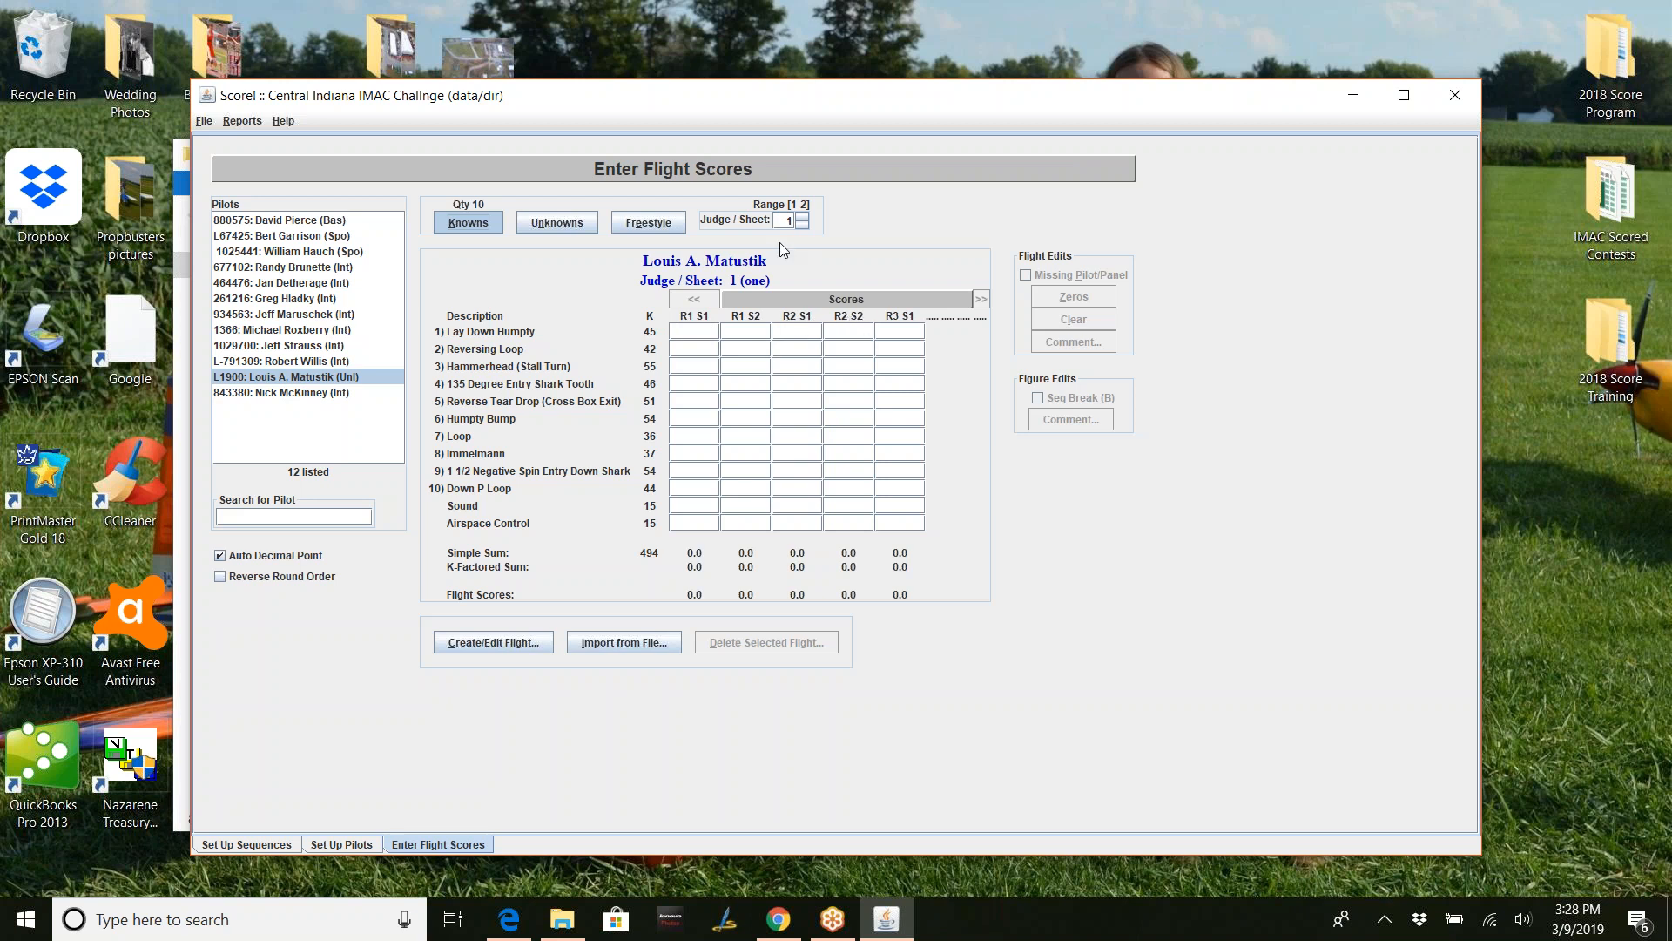
# - Step through judge sheets 2, 1 and 3 to confirm sheet 3 is empty, settling on sheet 2
pyautogui.click(801, 217)
pyautogui.click(801, 225)
pyautogui.click(802, 216)
pyautogui.click(802, 216)
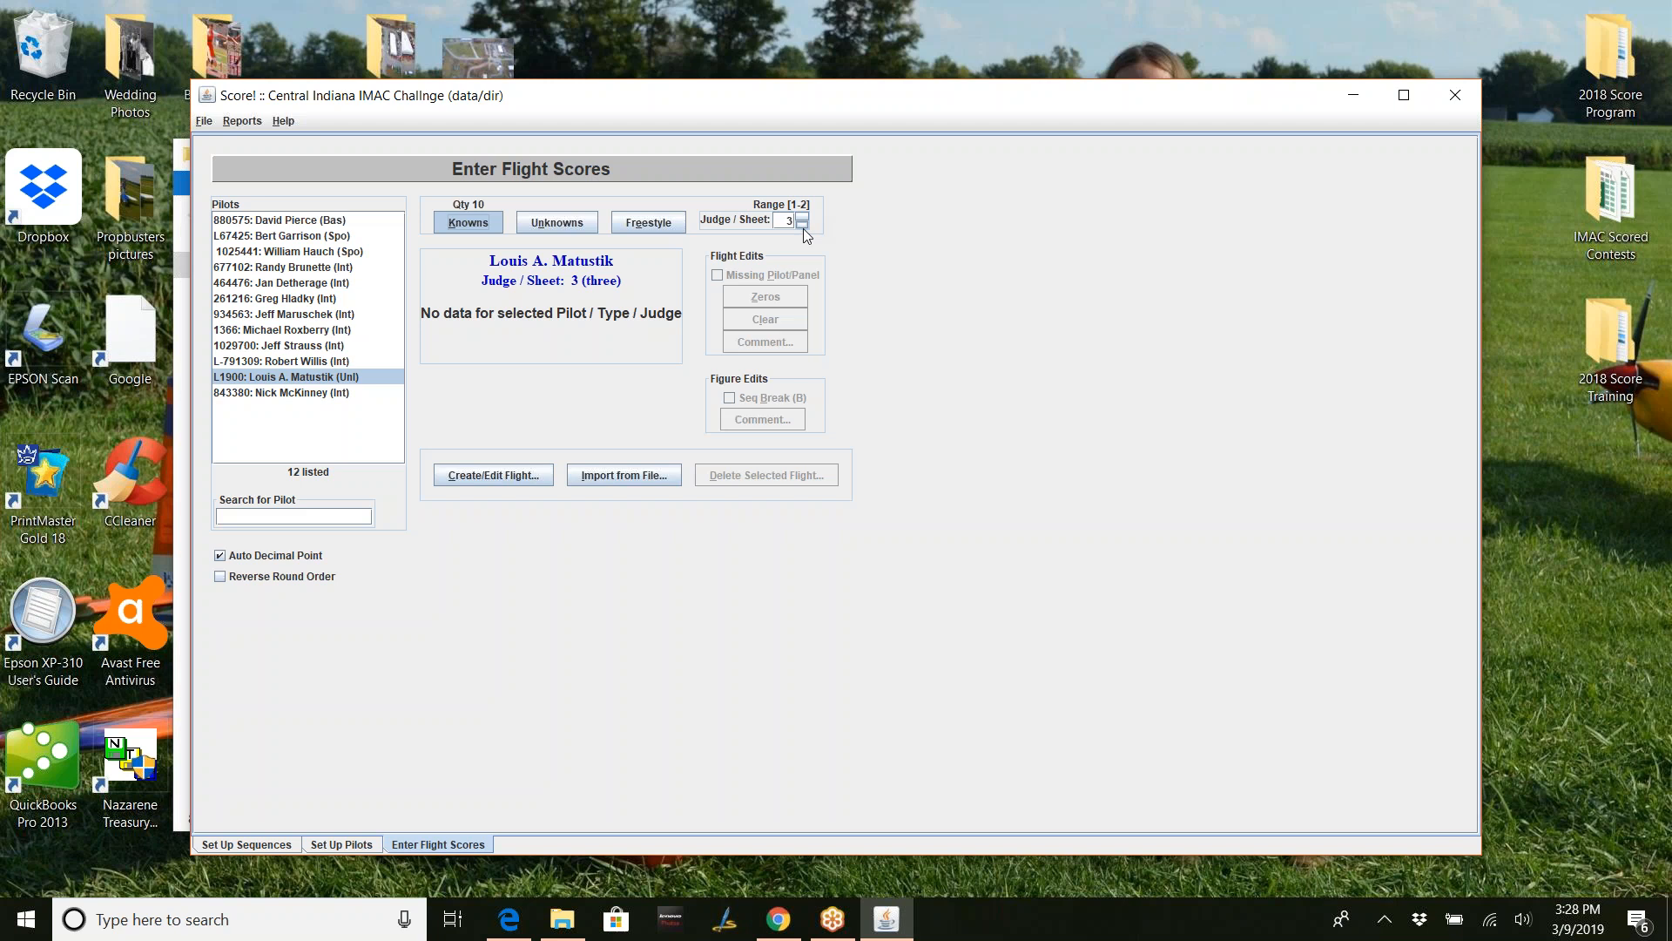
pyautogui.click(799, 223)
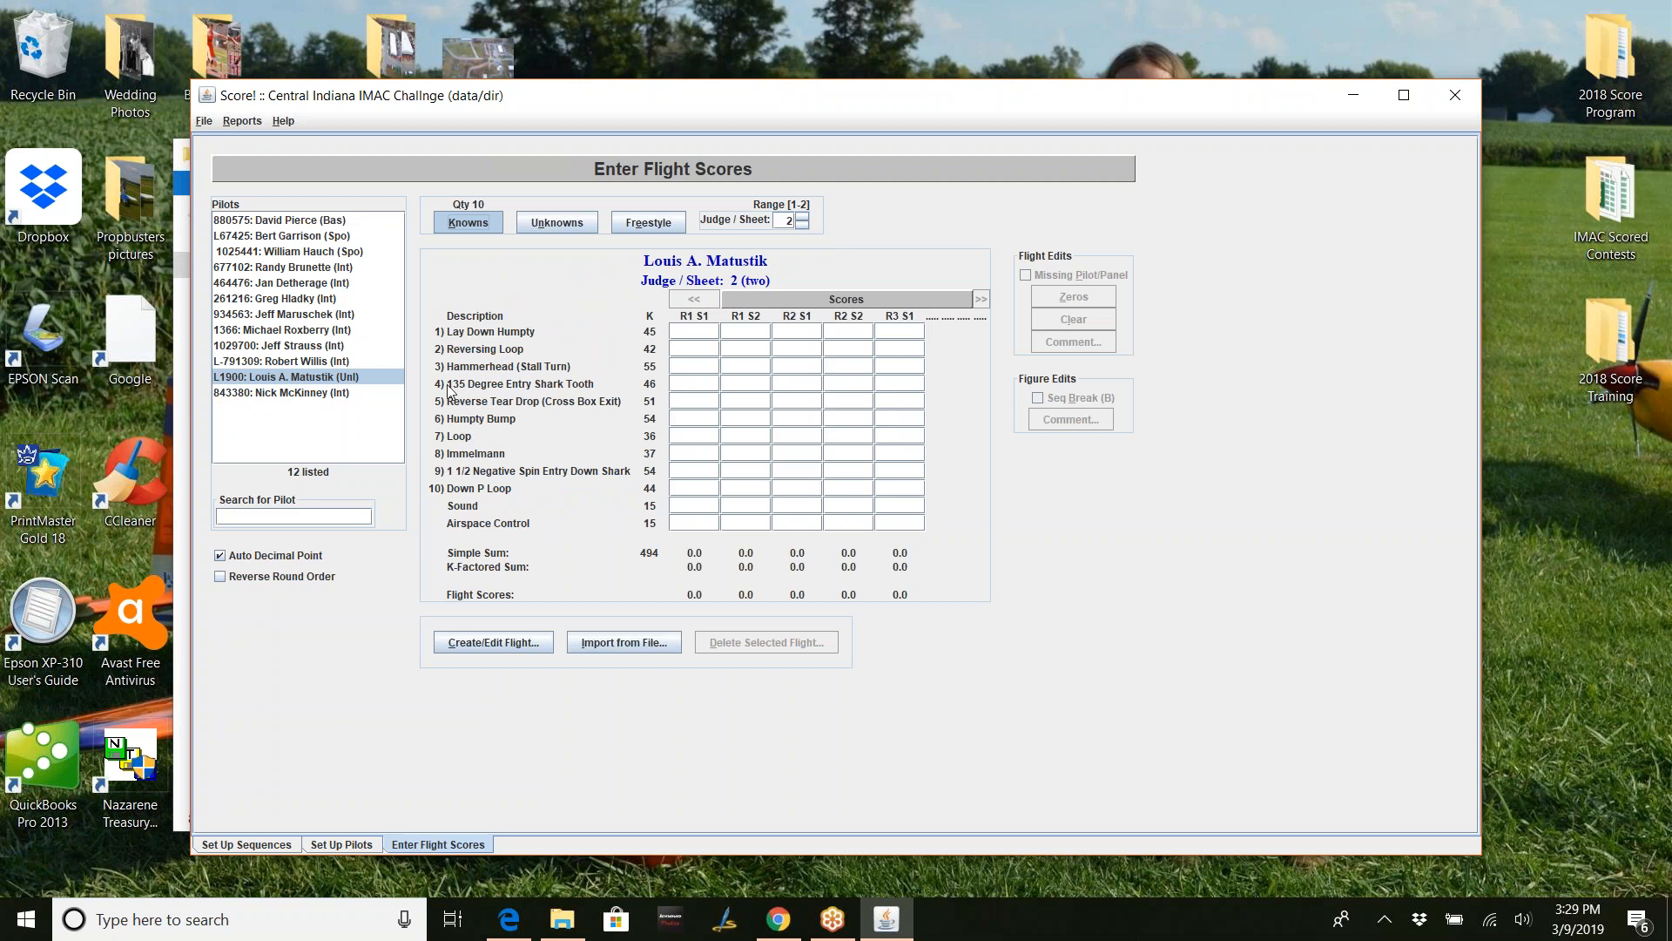
# - Select the Intermediate pilot, switch to judge sheet 1 and pick the R1 S1 column
pyautogui.click(341, 394)
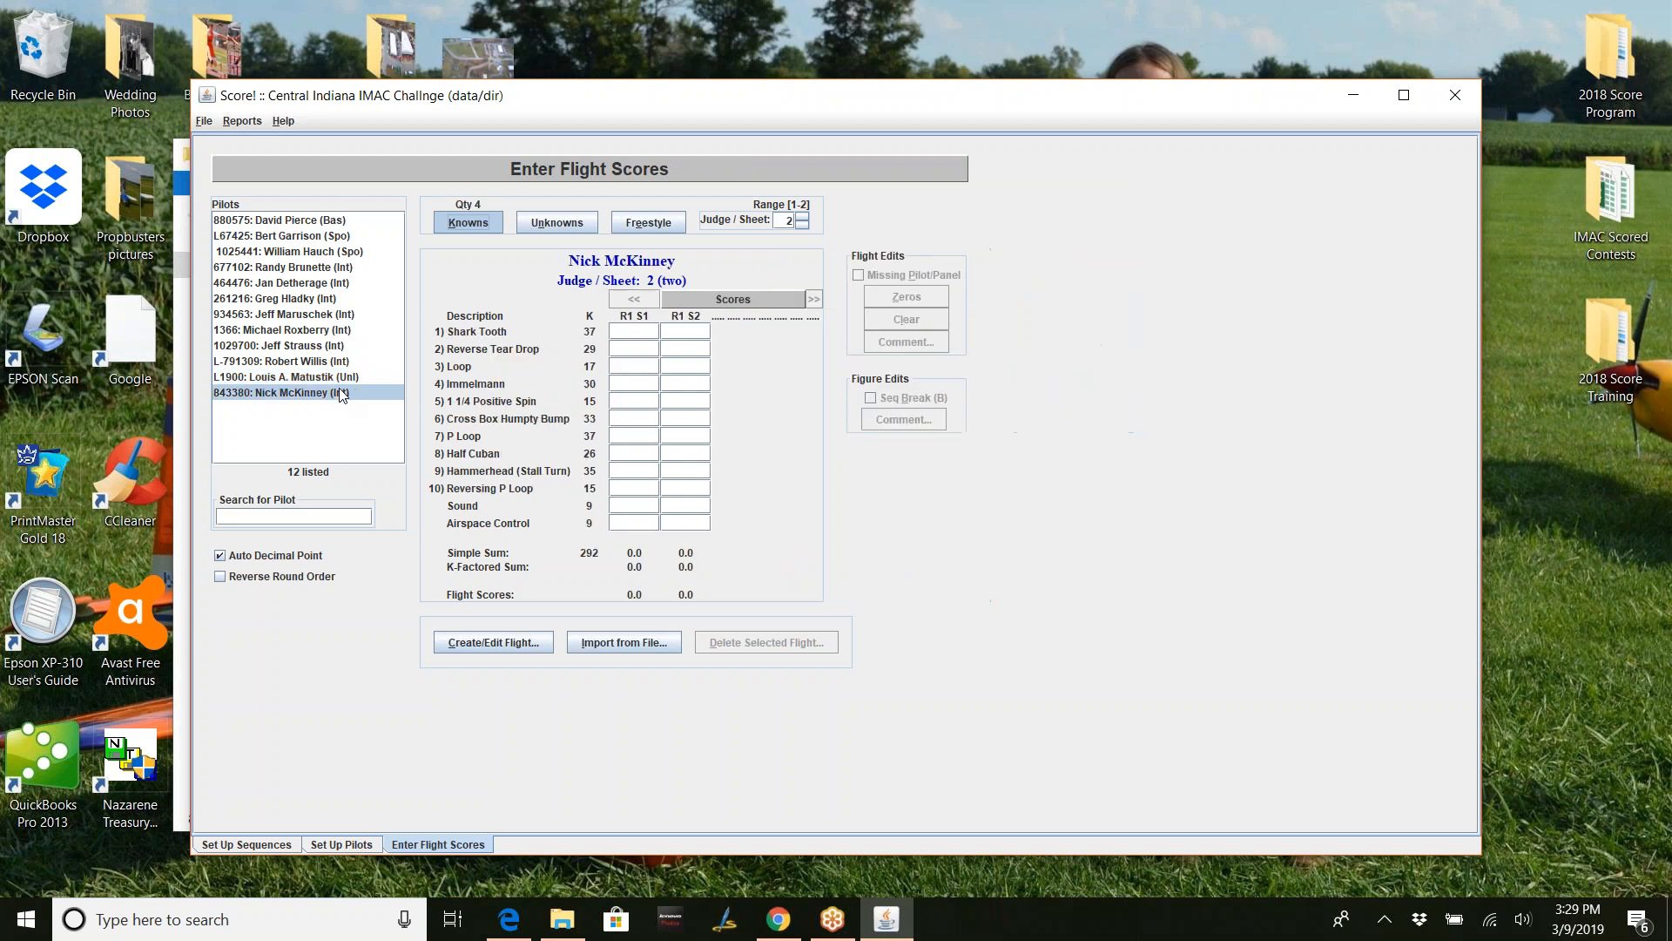
pyautogui.click(807, 223)
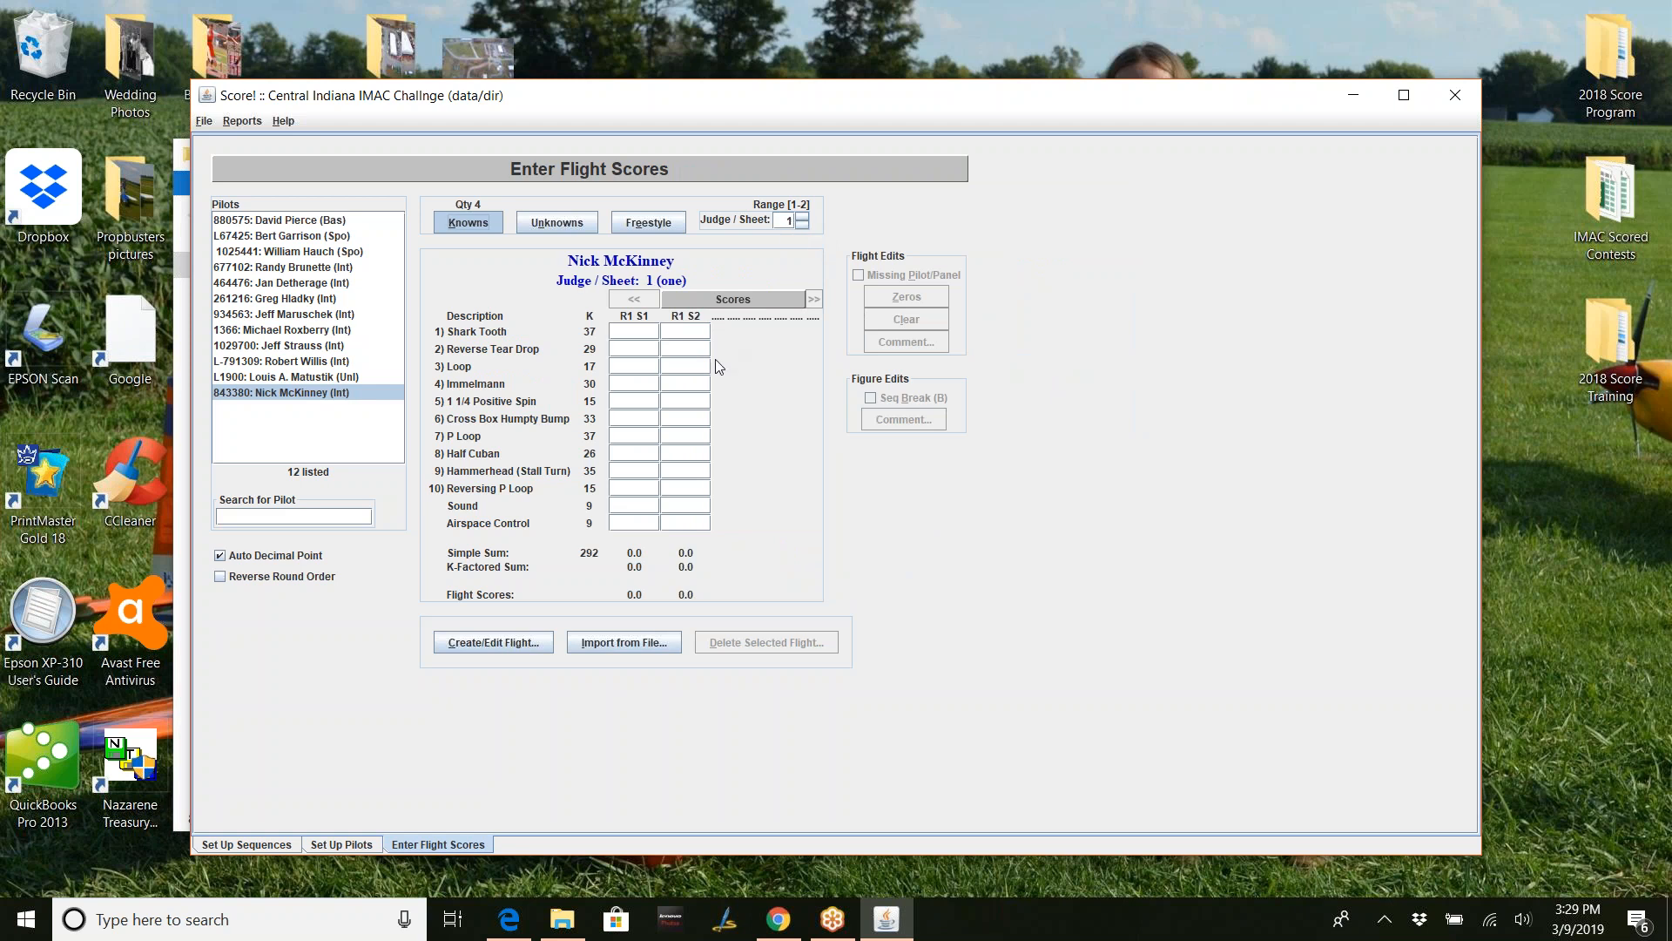
pyautogui.click(640, 329)
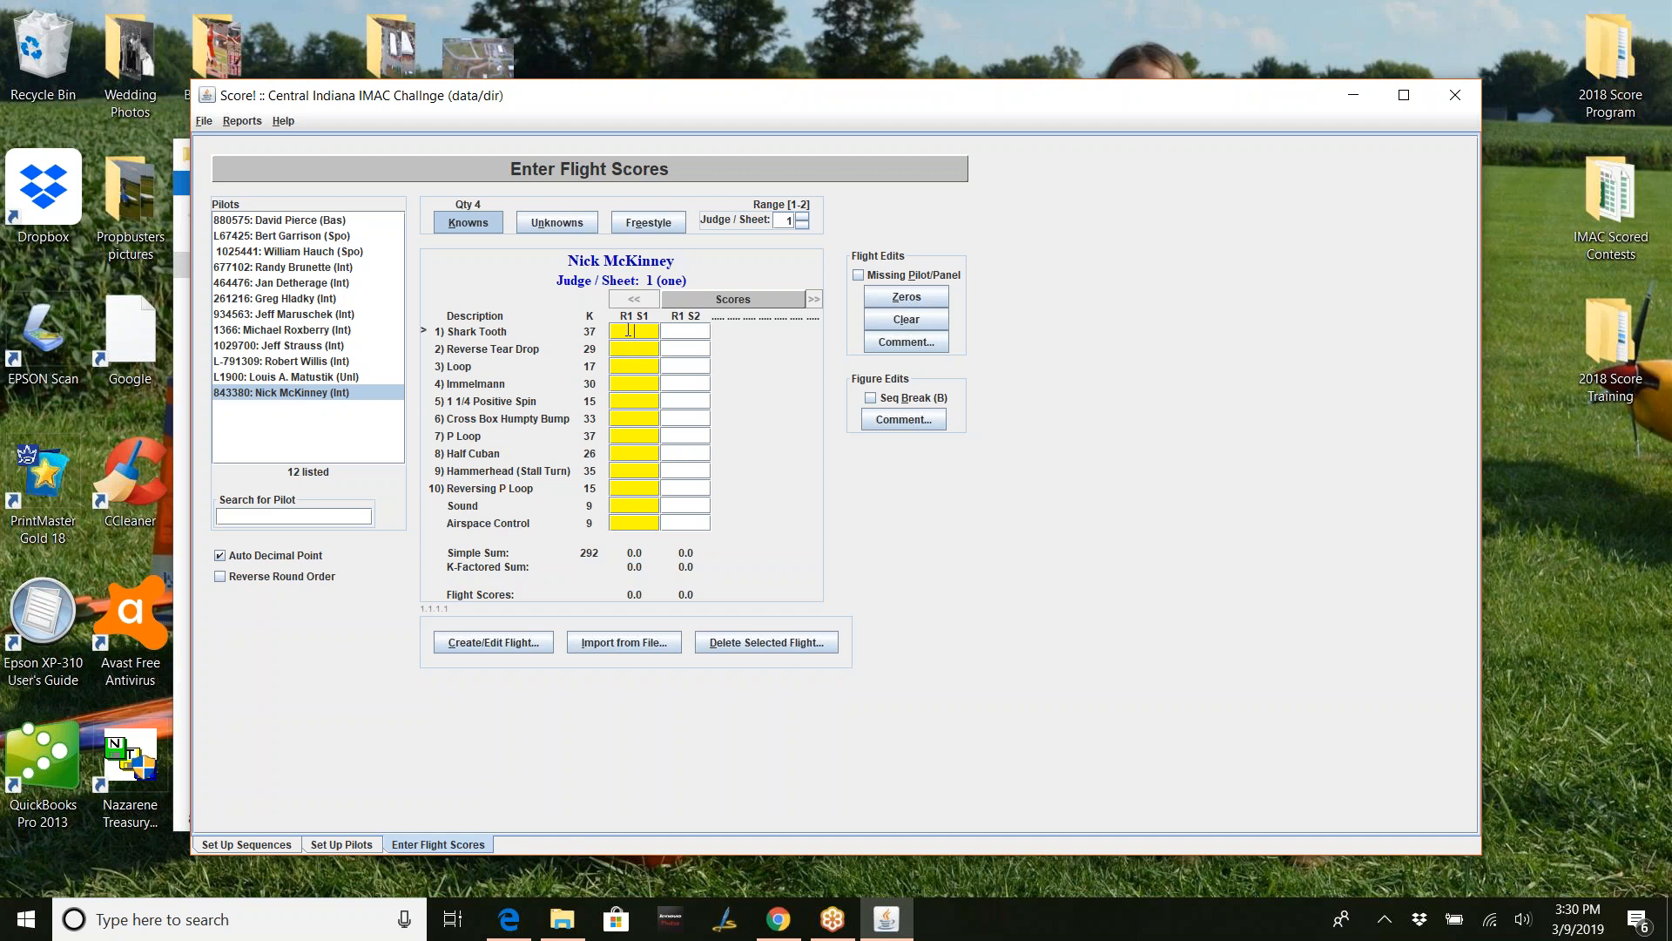
# - Enter judge 1's R1 S1 scores 8, 5, 7, 6, 4, 2, 3, 2, 0, 9, 8, 7 (1,299.0)
pyautogui.click(685, 331)
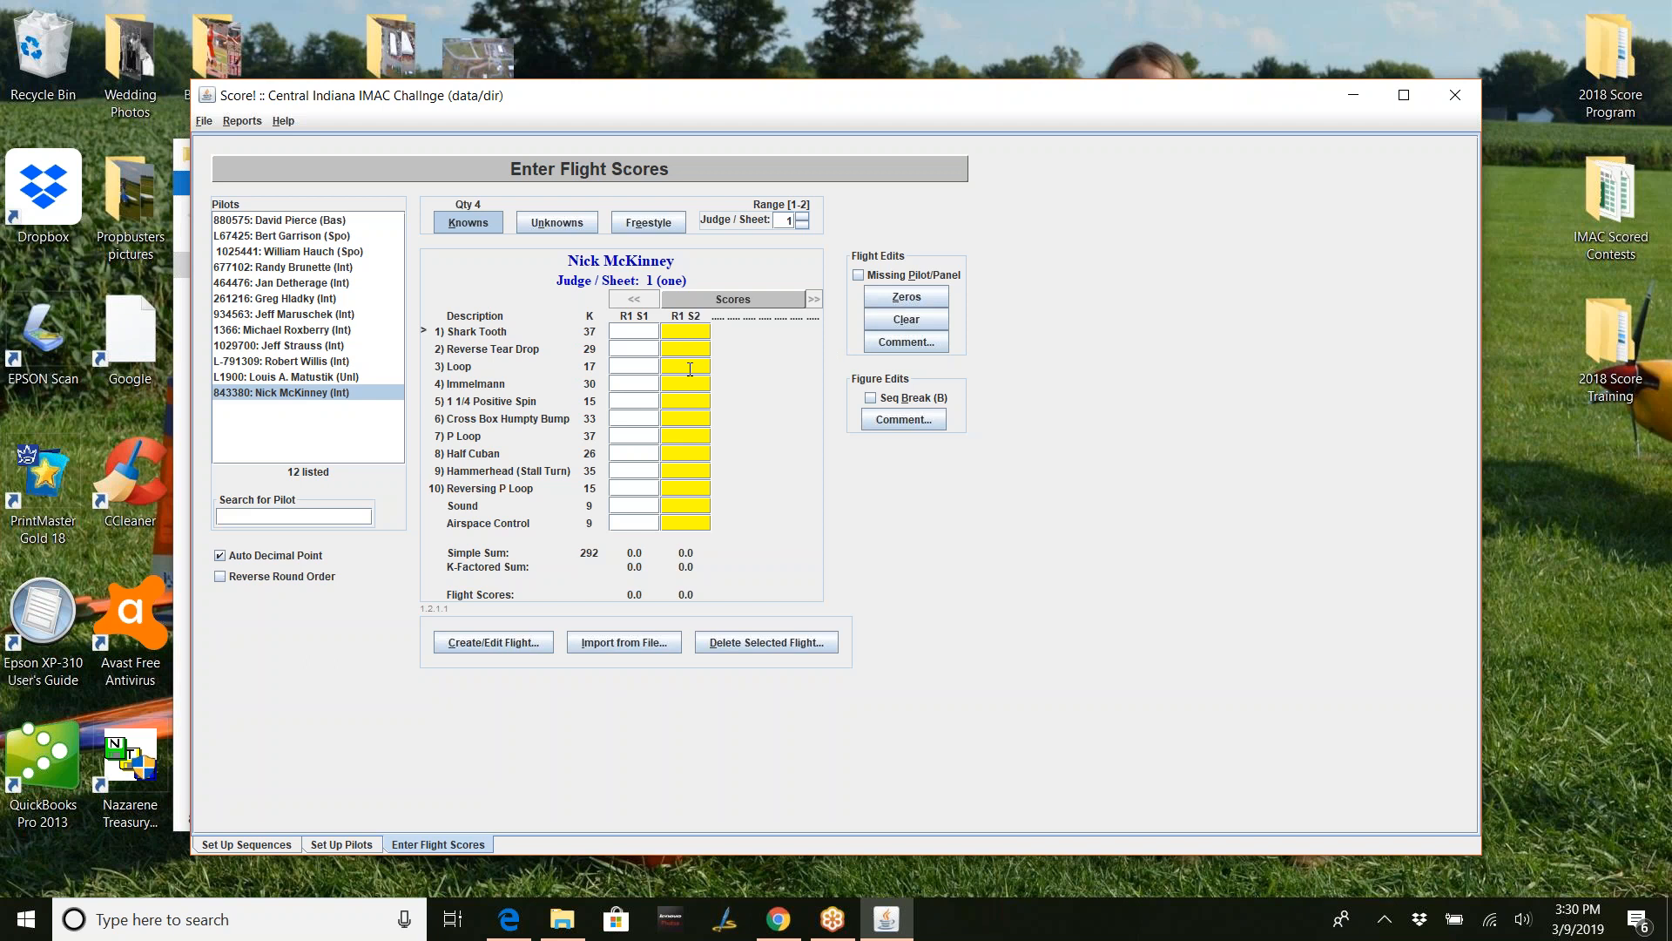
pyautogui.click(647, 333)
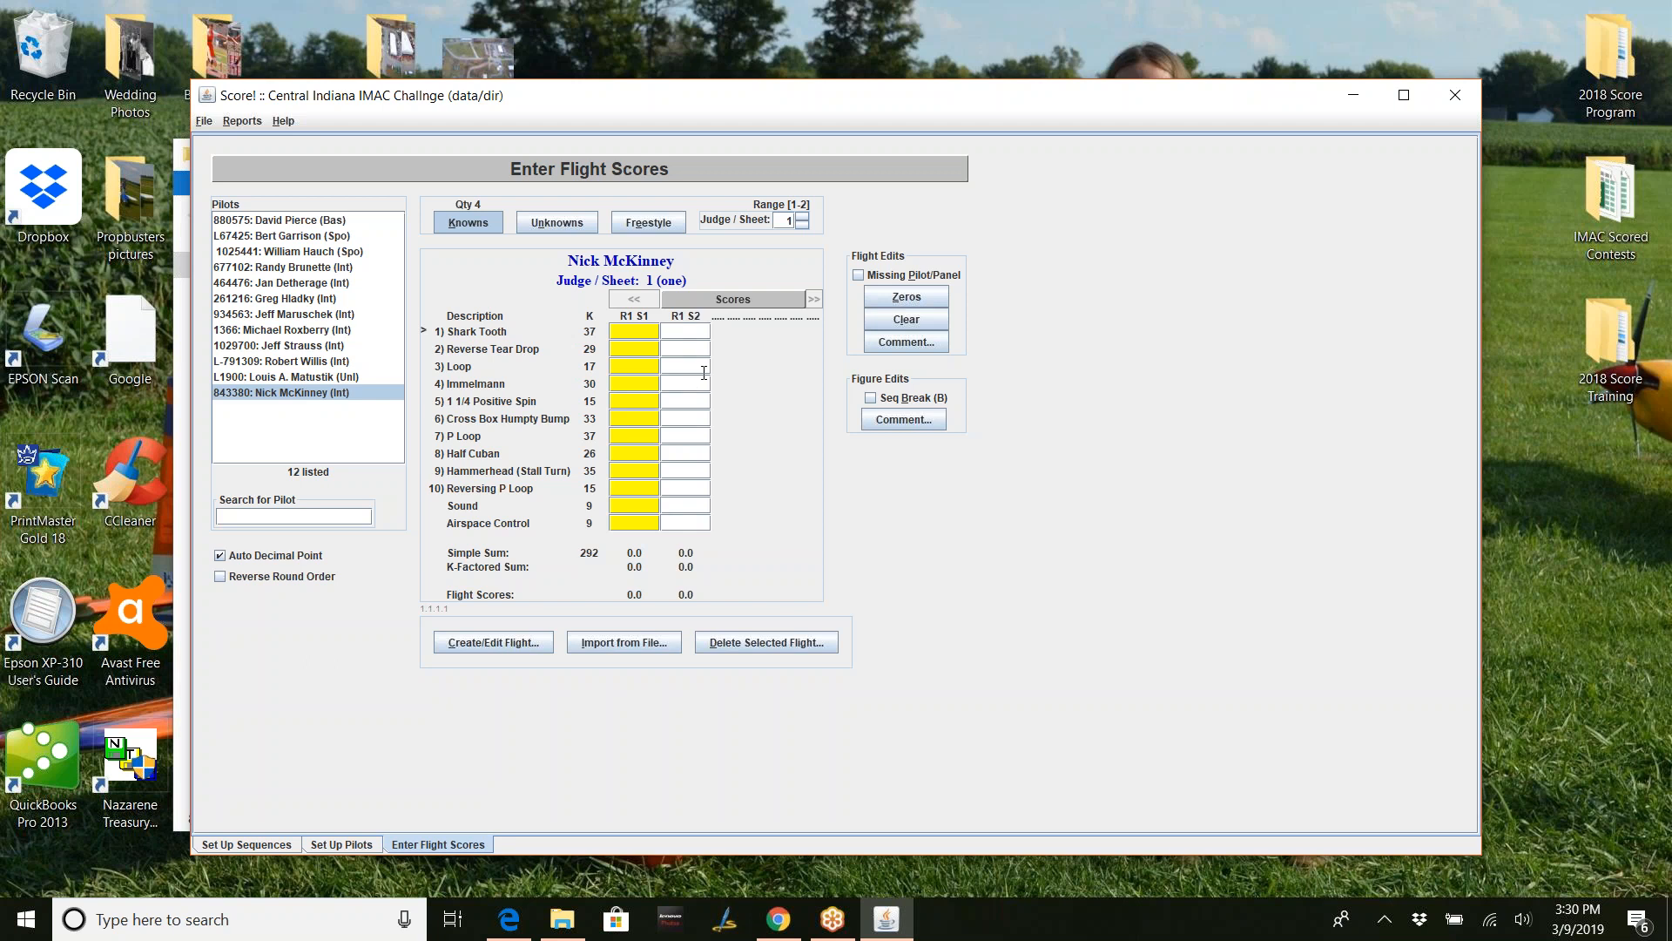
pyautogui.write('8.0 5.0 7.0 6.0 4.0 ')
pyautogui.write('2.0 3.0 ')
pyautogui.write('2.0 0.0 ')
pyautogui.write('9.0 ')
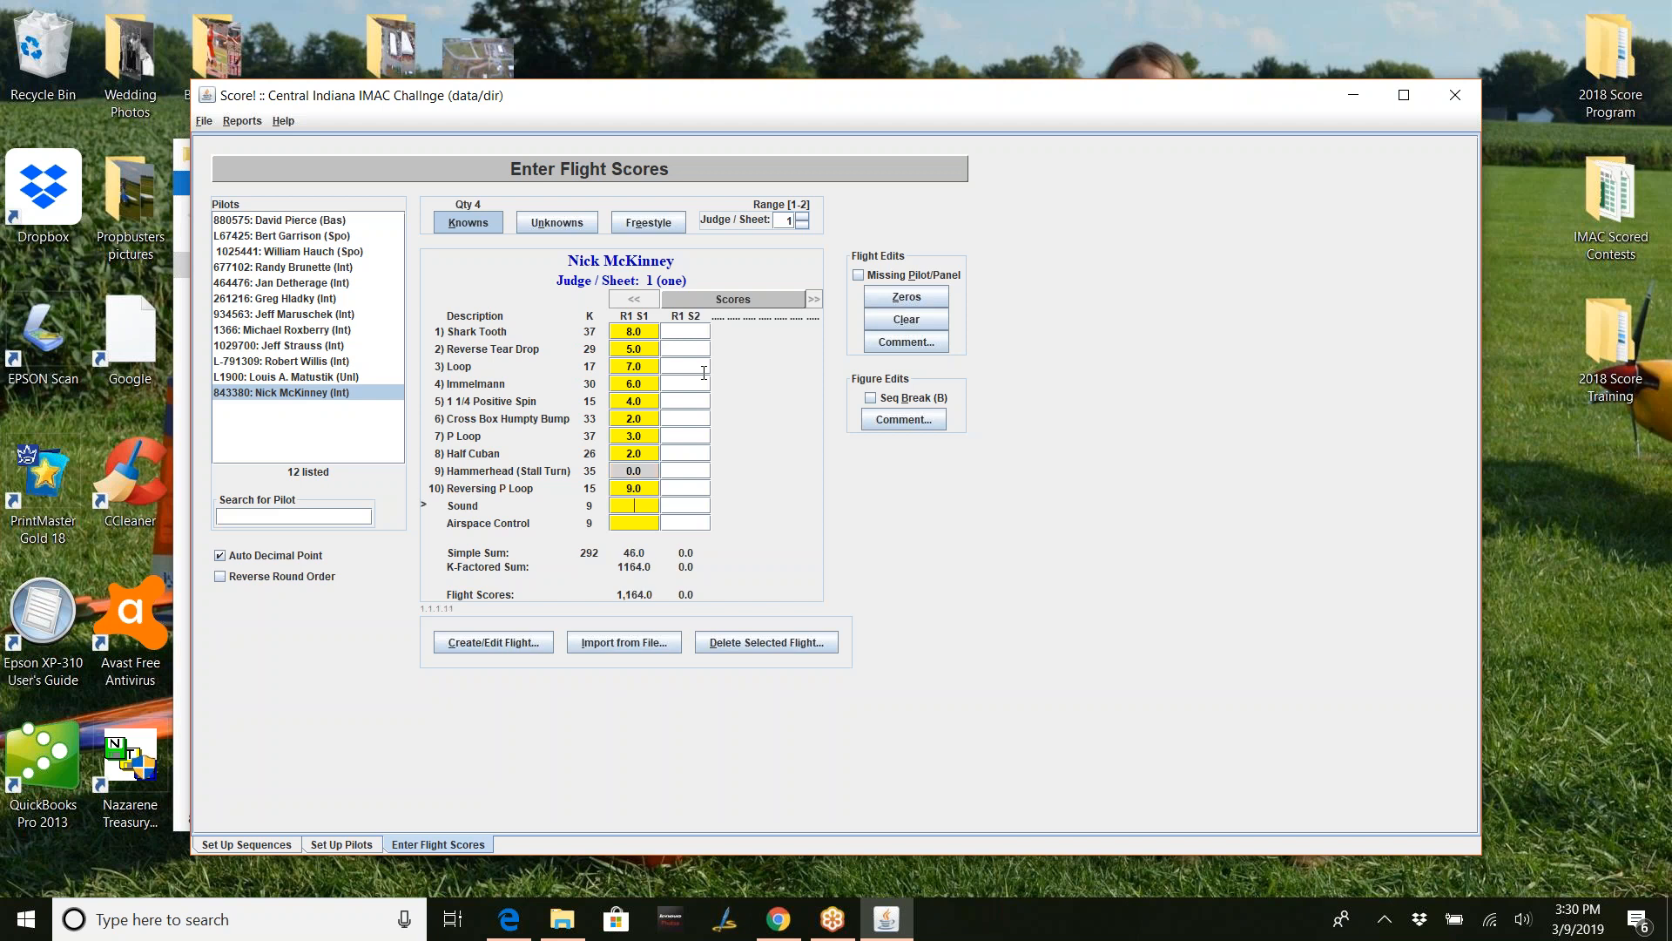
pyautogui.write('8.0 7.0')
# - Enter judge 1's R1 S2 scores 5, 6, 7, 9, 4, 2, 3, 5, 8, 9, 8, 8 (1,674.0)
pyautogui.click(685, 329)
pyautogui.write('5')
pyautogui.press('Return')
pyautogui.write('6')
pyautogui.press('Return')
pyautogui.write('7')
pyautogui.press('Return')
pyautogui.write('9')
pyautogui.press('Return')
pyautogui.write('4')
pyautogui.press('Return')
pyautogui.write('2')
pyautogui.press('Return')
pyautogui.write('3')
pyautogui.press('Return')
pyautogui.write('5')
pyautogui.press('Return')
pyautogui.write('8')
pyautogui.press('Return')
pyautogui.write('9')
pyautogui.press('Return')
pyautogui.write('8')
pyautogui.press('Return')
pyautogui.write('8')
pyautogui.press('Return')
pyautogui.doubleClick(684, 329)
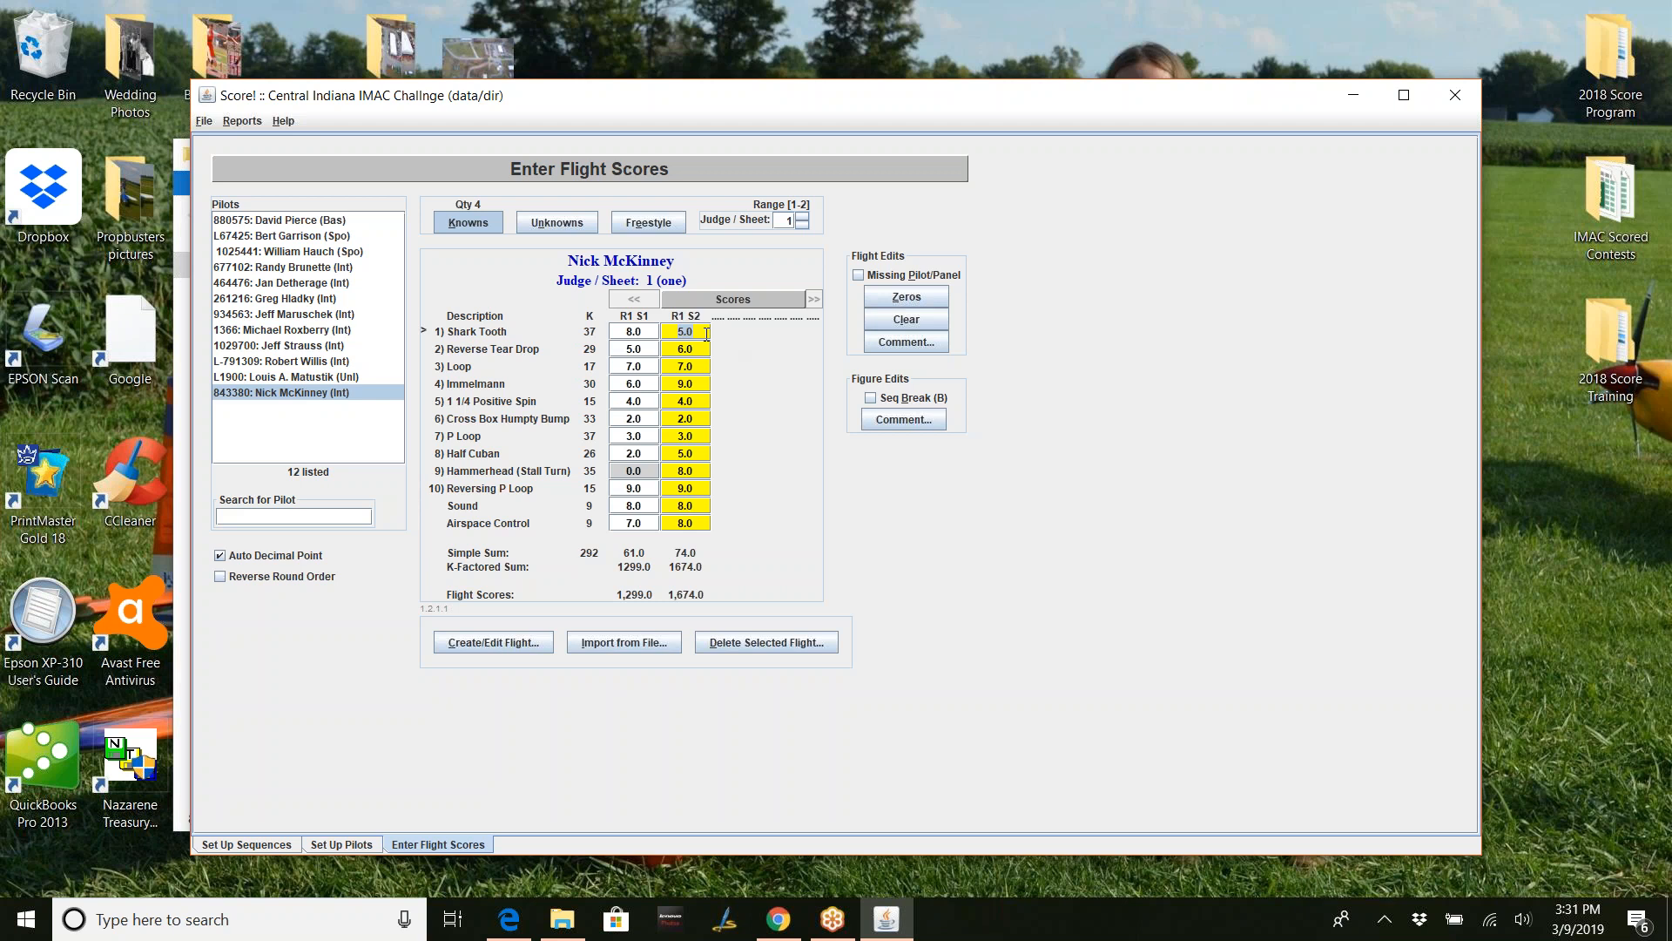
# - Re-enter 8 as the R1 S2 Airspace Control score, then move to judge sheet 2
pyautogui.doubleClick(703, 522)
pyautogui.press('BackSpace')
pyautogui.write('8')
pyautogui.click(802, 216)
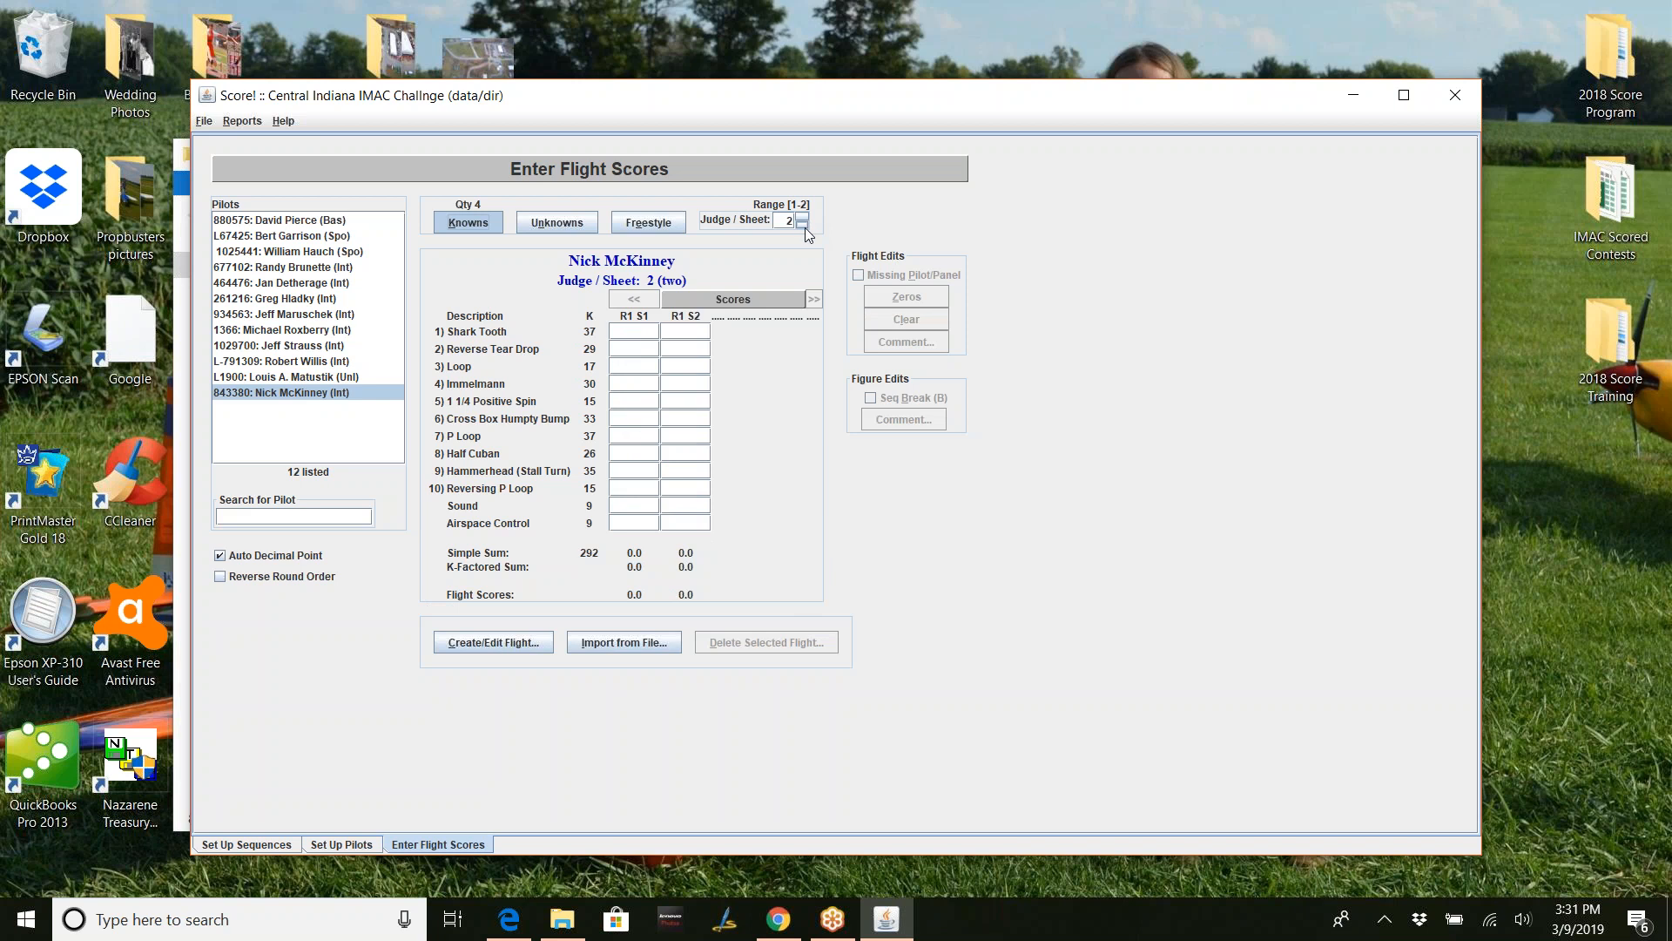
# - On judge sheet 2, enter the first R1 S1 scores 8, 5, 7, 6, 2, 4
pyautogui.click(804, 224)
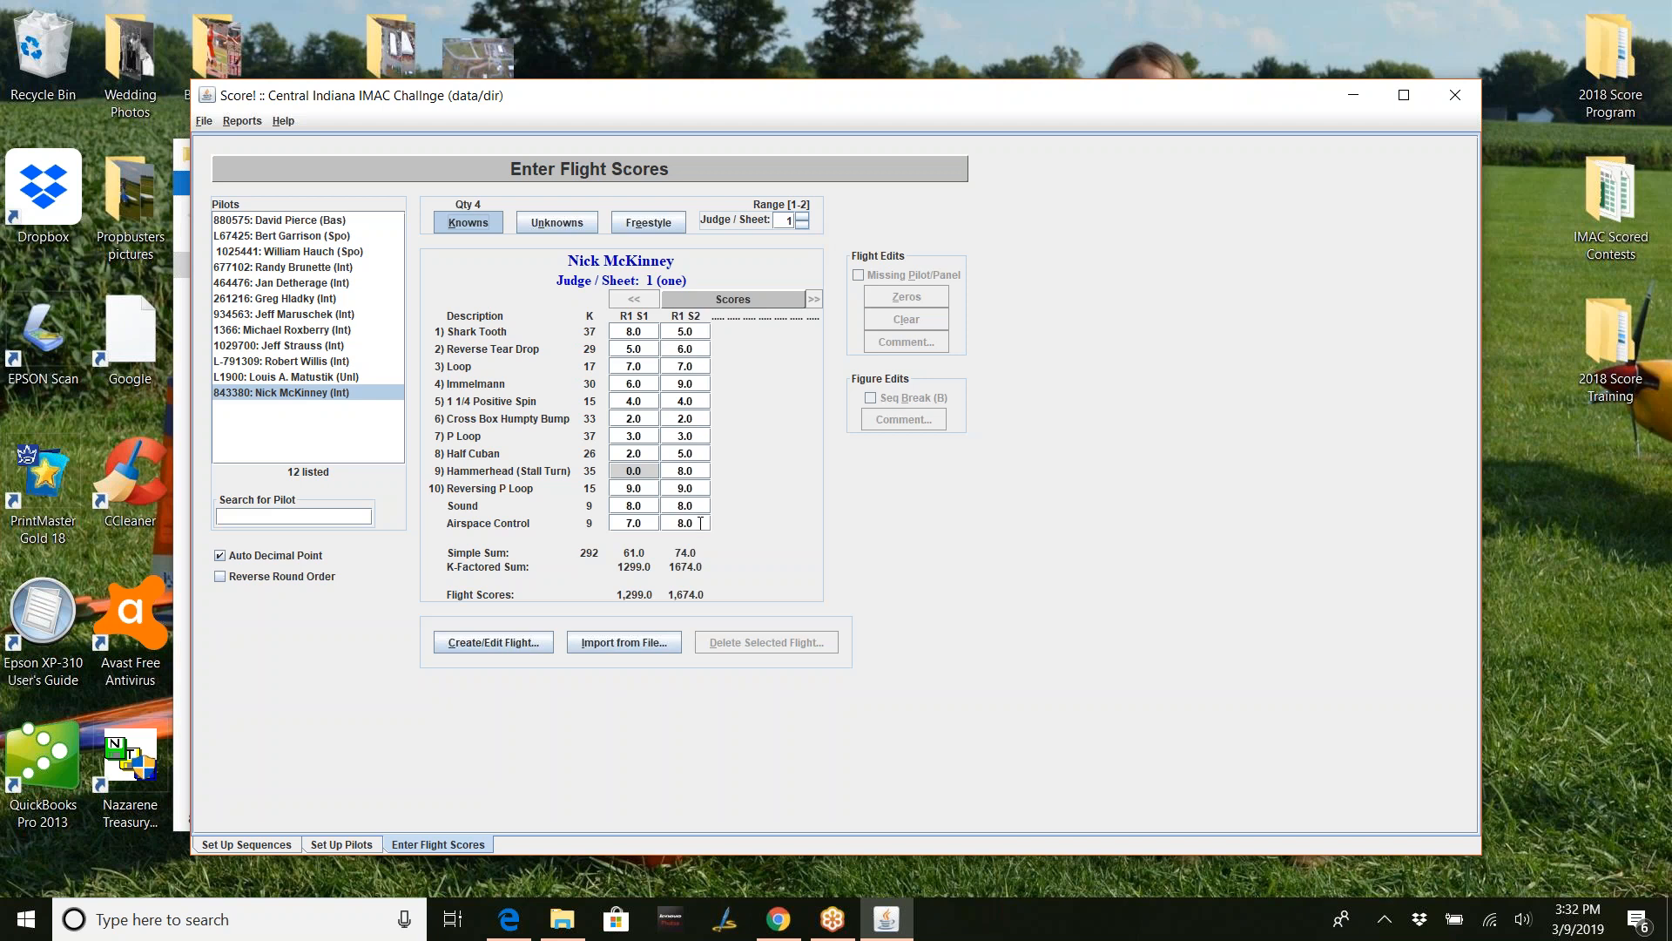
pyautogui.click(803, 215)
pyautogui.click(654, 335)
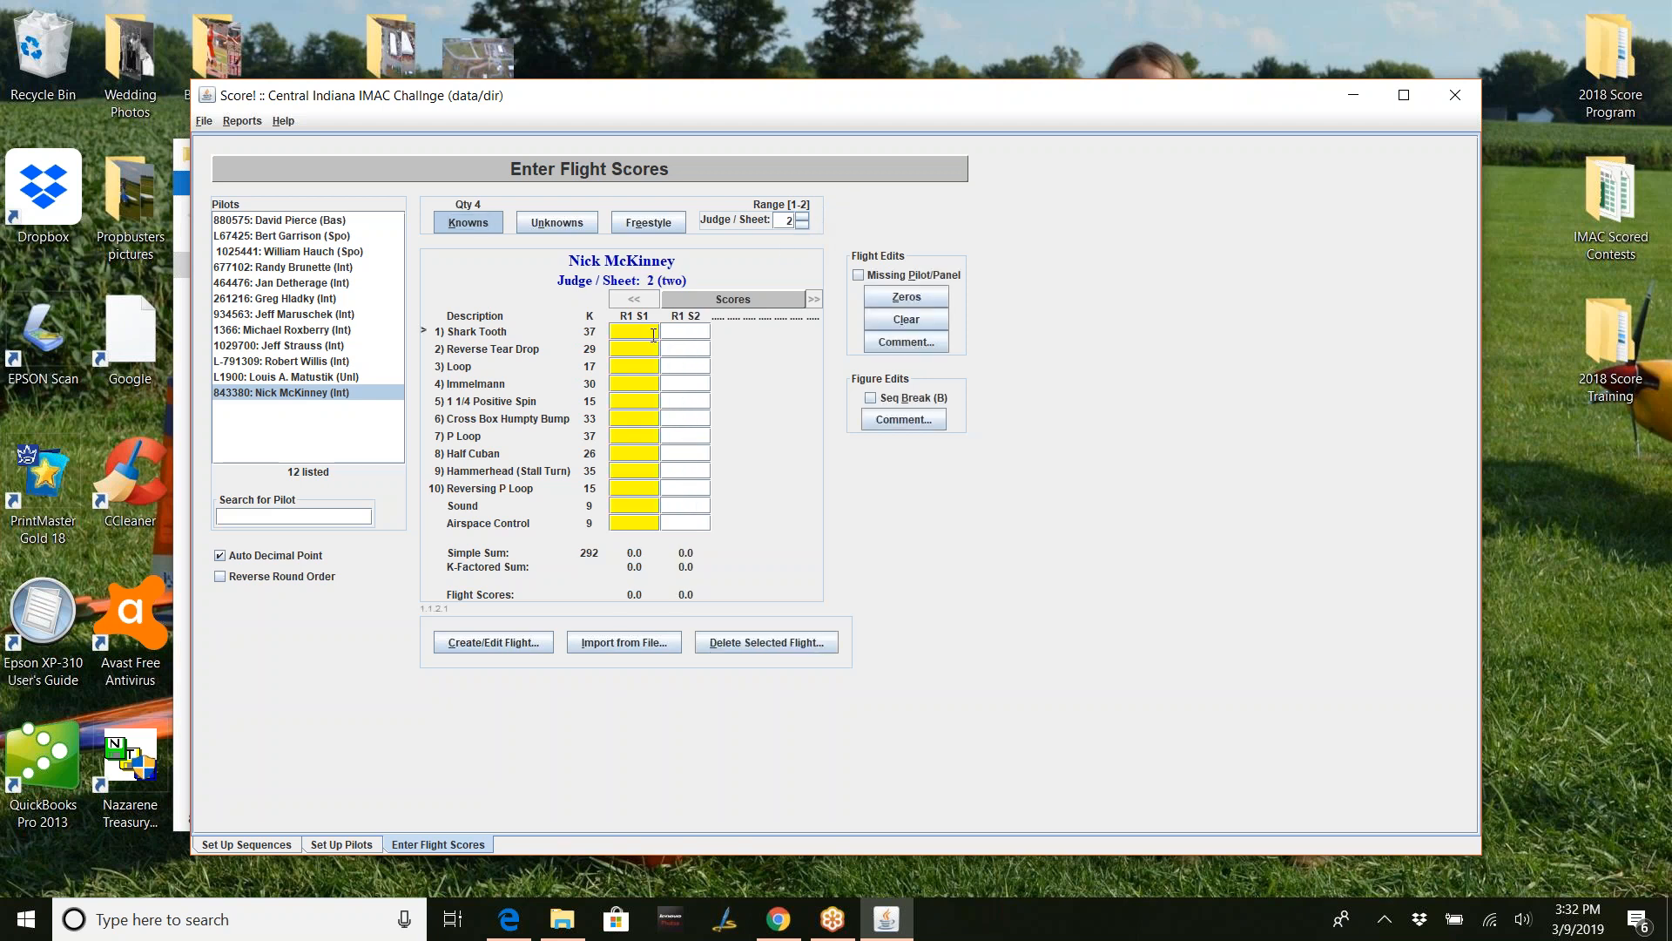
pyautogui.write('80507060204')
pyautogui.write('0')
pyautogui.press('Down')
# - Finish judge 2's R1 S1 scores: P Loop 5.5, then 6, 5, Reversing P Loop 0, 8, 8
pyautogui.write('59')
pyautogui.press('Down')
pyautogui.press('Down')
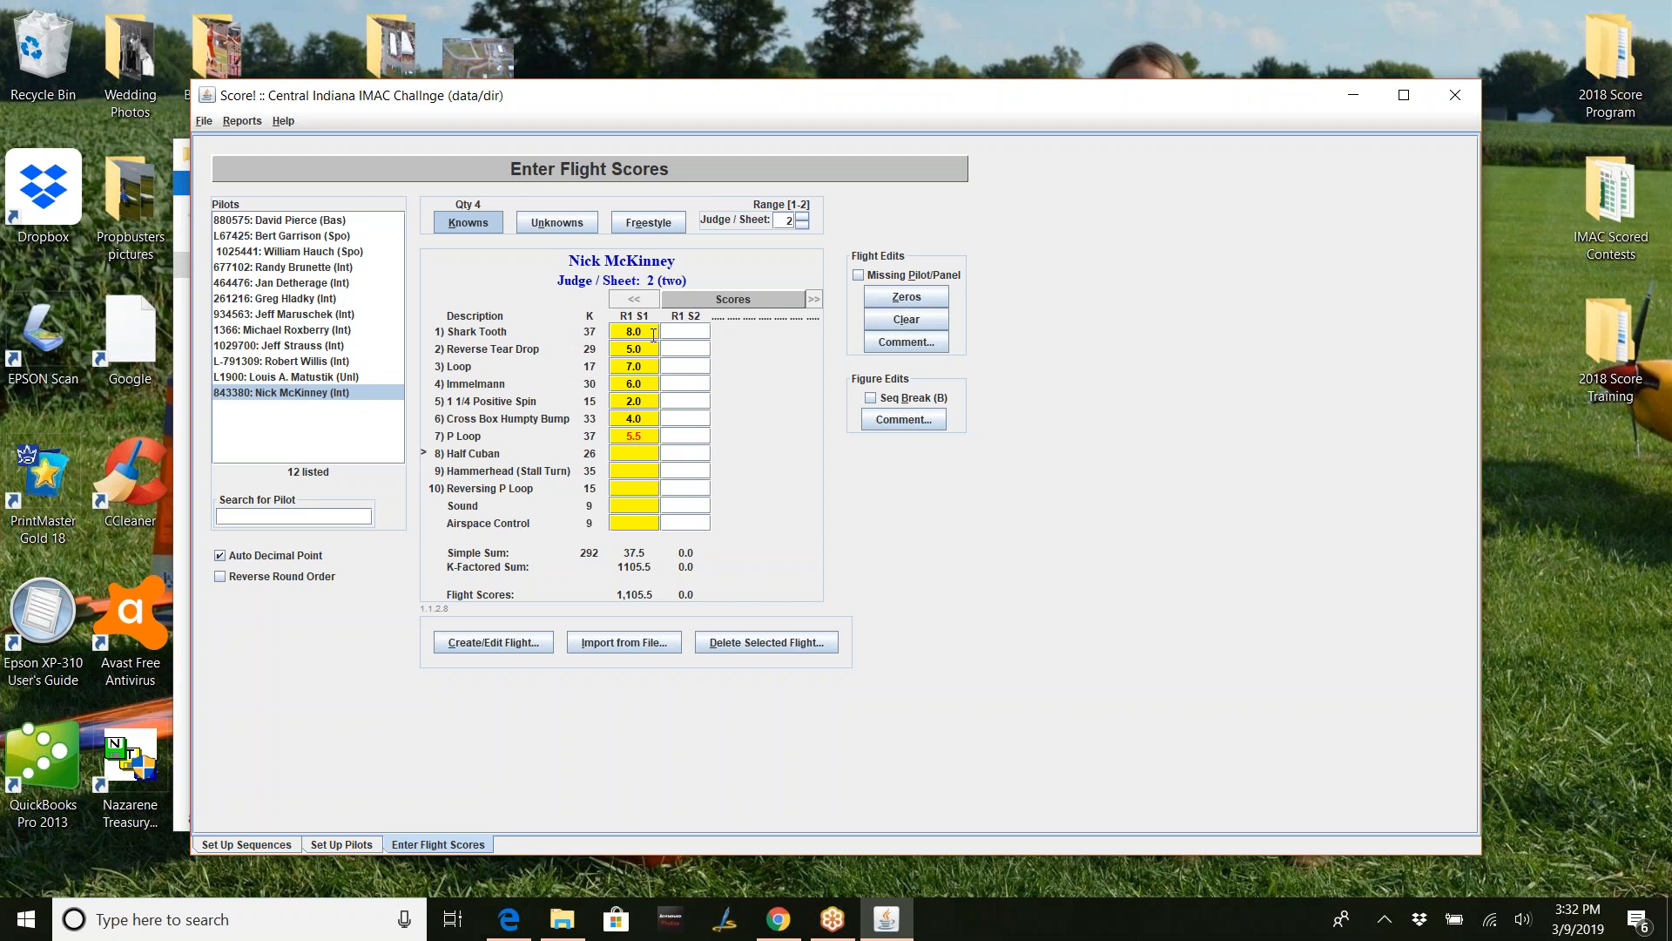
pyautogui.press('Return')
pyautogui.write('60')
pyautogui.press('Return')
pyautogui.write('50')
pyautogui.press('Return')
pyautogui.write('0')
pyautogui.press('Return')
pyautogui.write('8')
pyautogui.press('Return')
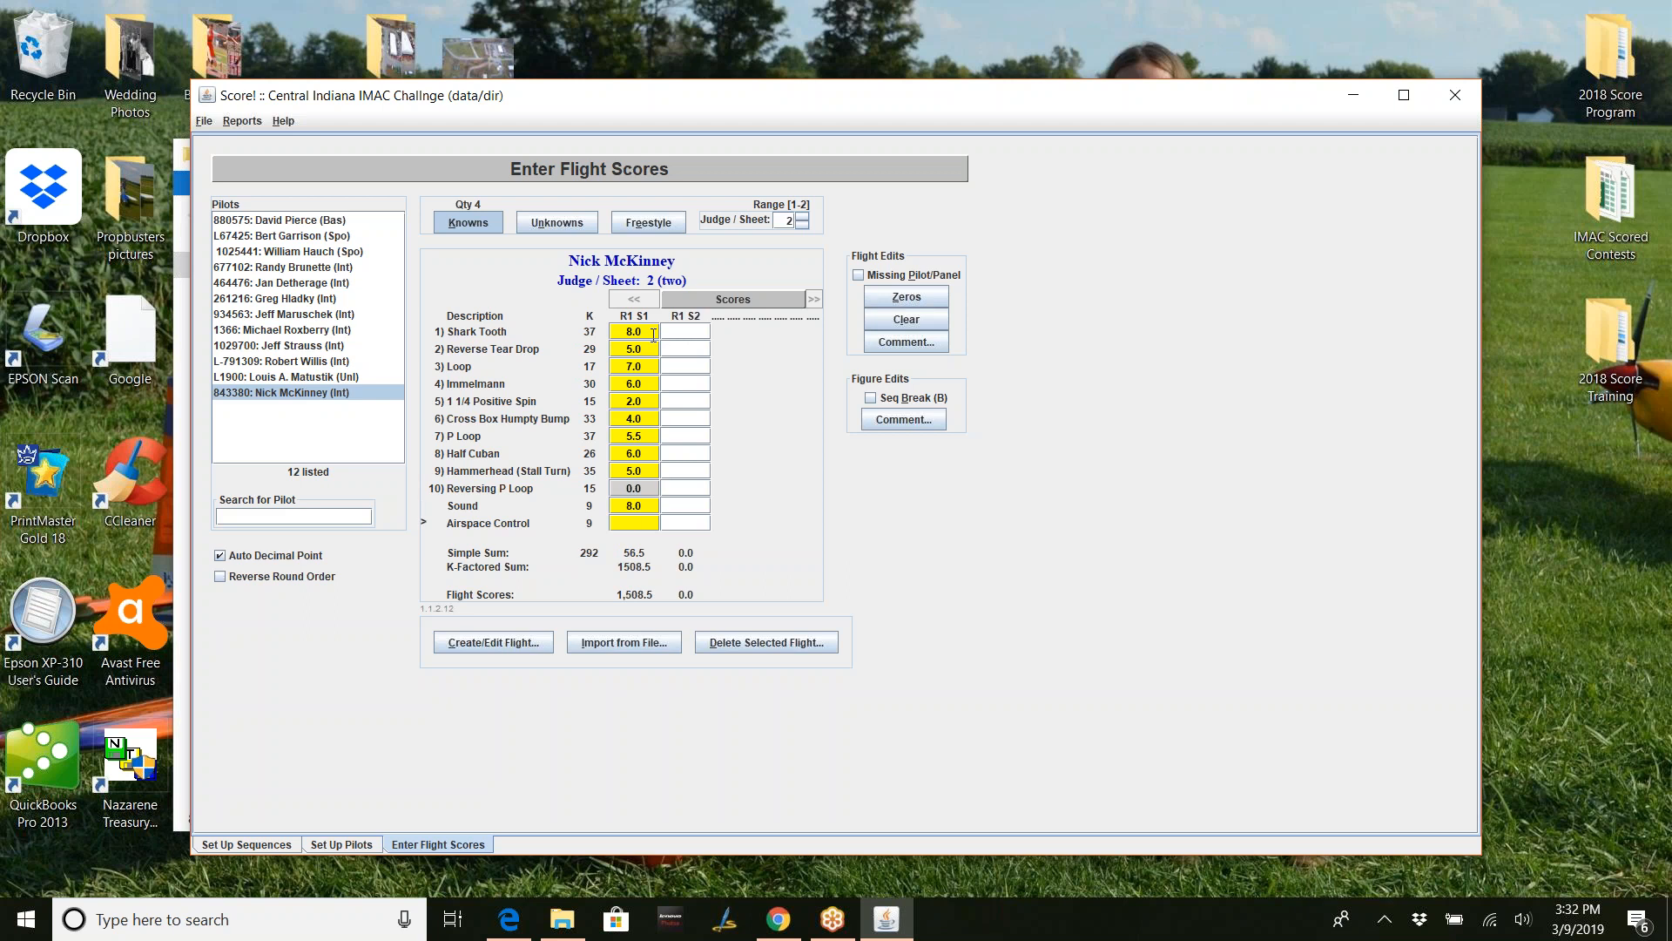
pyautogui.write('8')
pyautogui.click(692, 335)
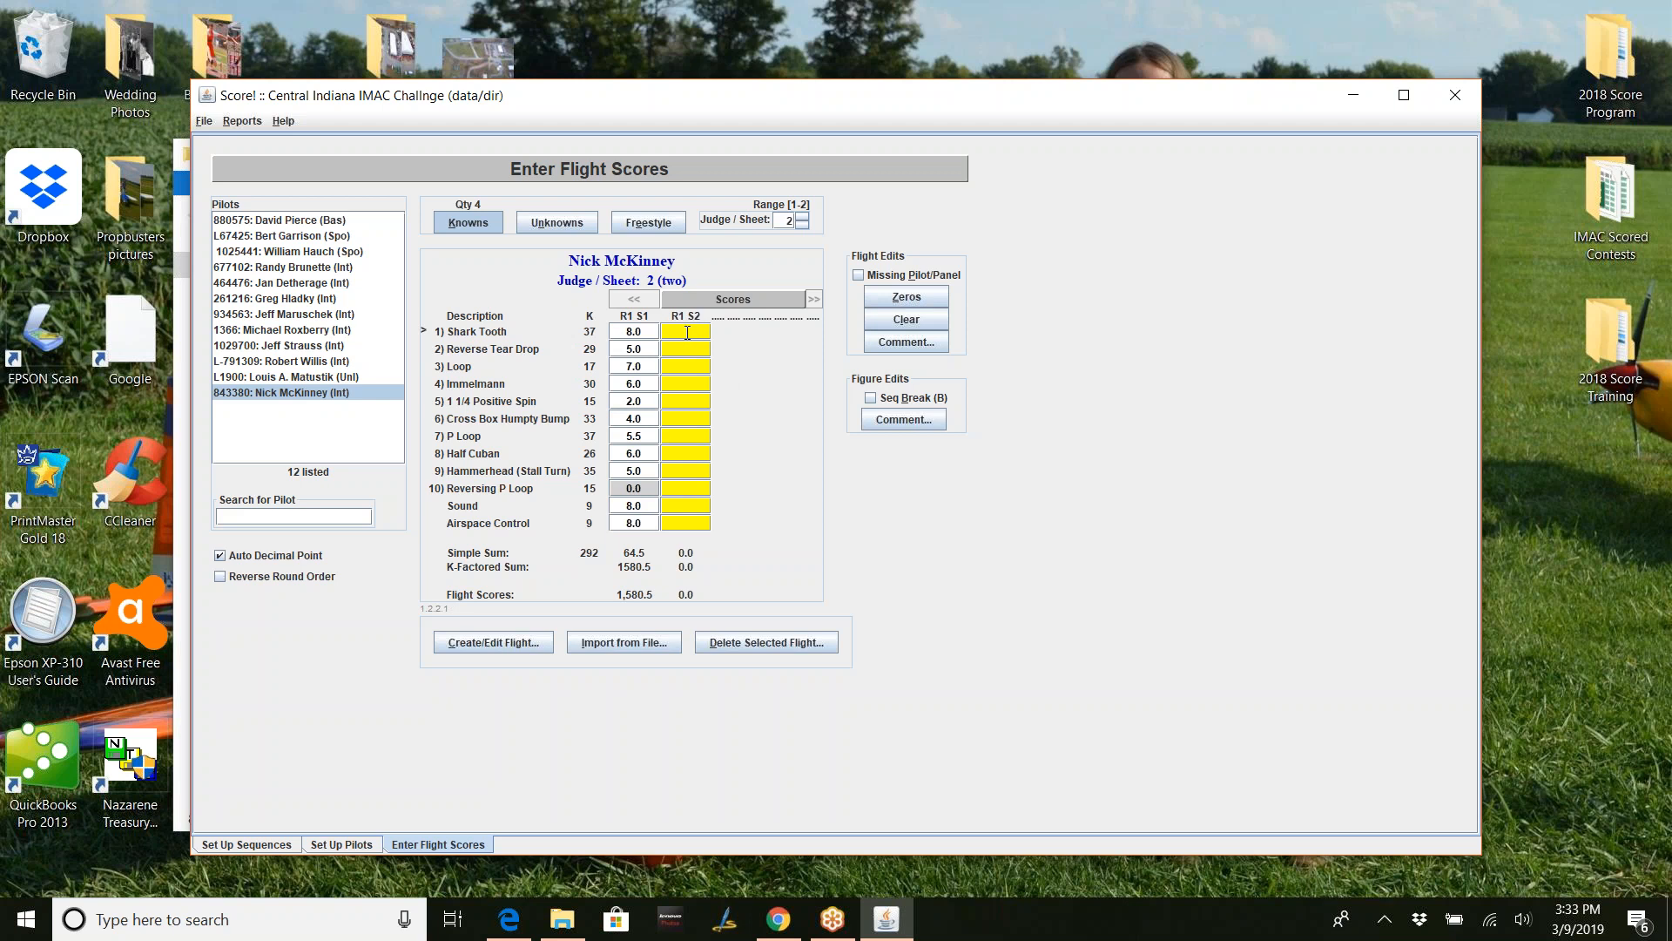
# - Enter judge 2's R1 S2 scores 9, 5, 6, 4, 7, 3, 2.5, 6, 8, 7, 9, 7, then verify them
pyautogui.write('90506040703025608070')
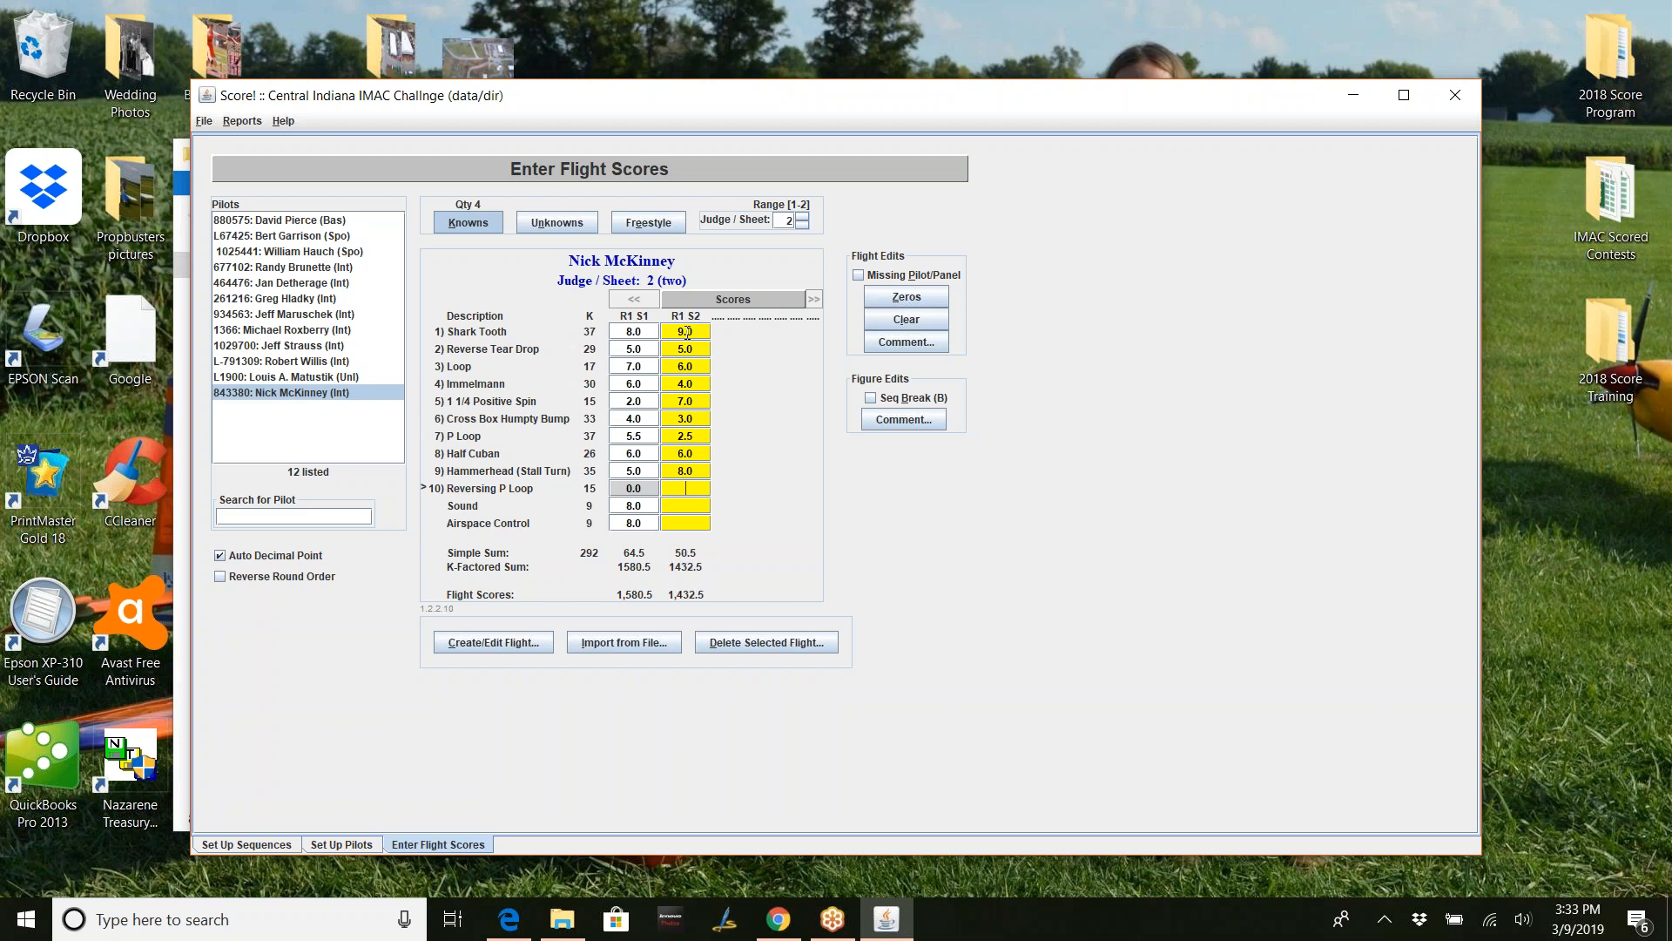
pyautogui.write('9070')
pyautogui.click(704, 523)
pyautogui.press('Return')
# - Flag judge 1's zero R1 S1 Hammerhead as a sequence break (flight 1,259.0), then return to judge sheet 2
pyautogui.click(803, 224)
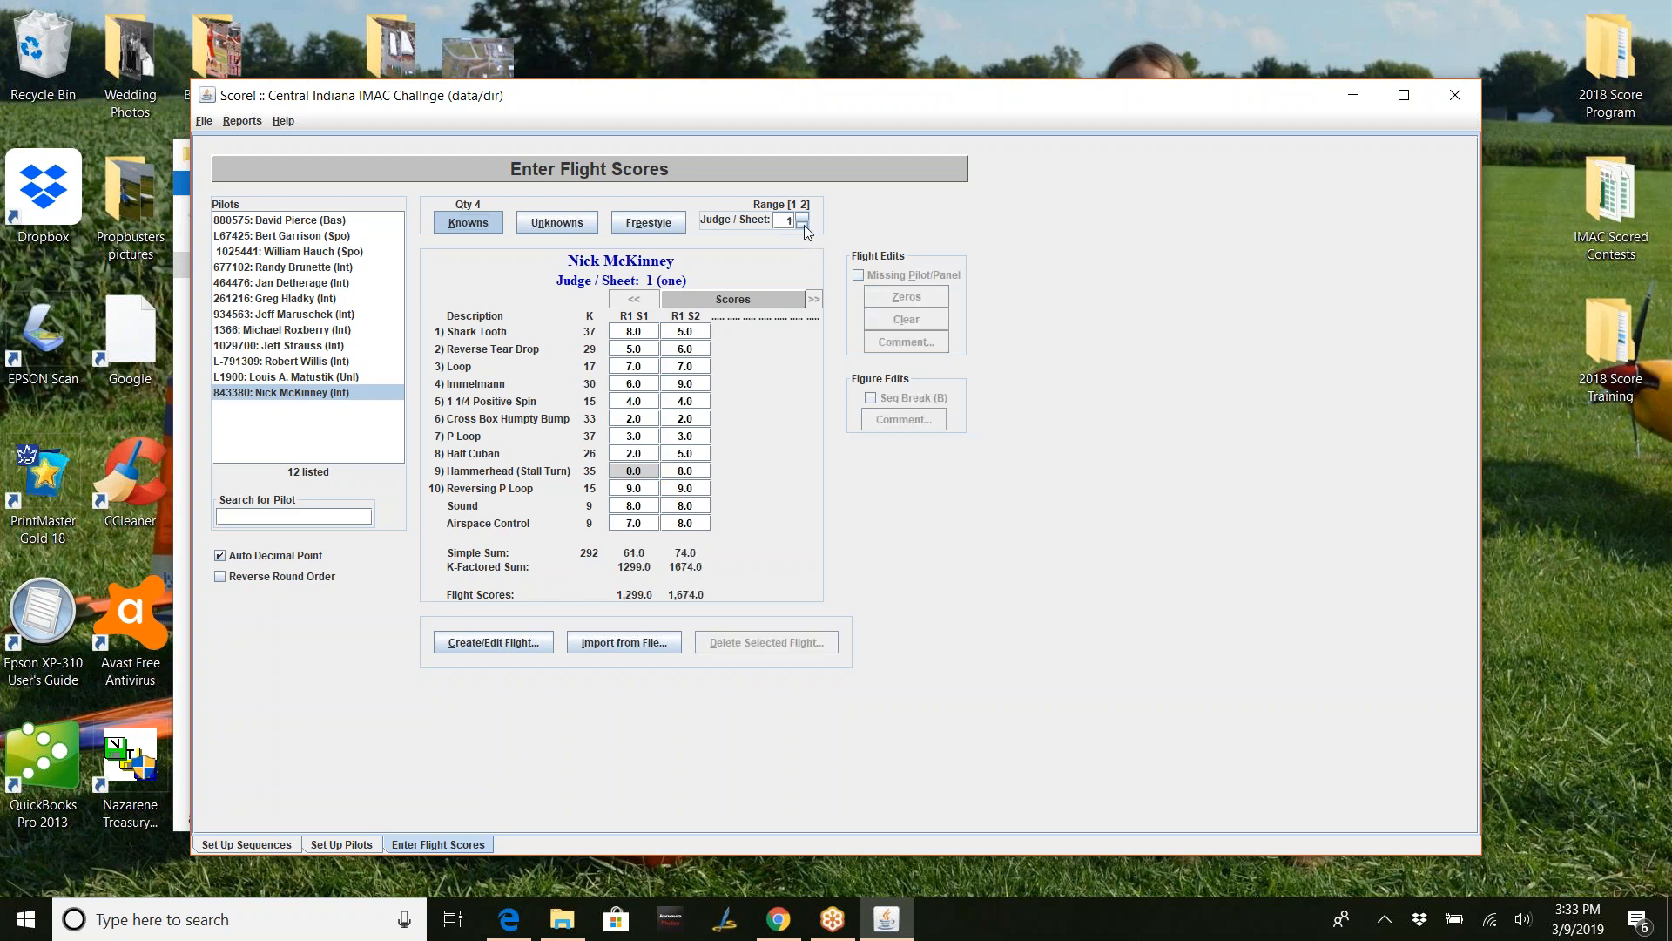
pyautogui.click(645, 474)
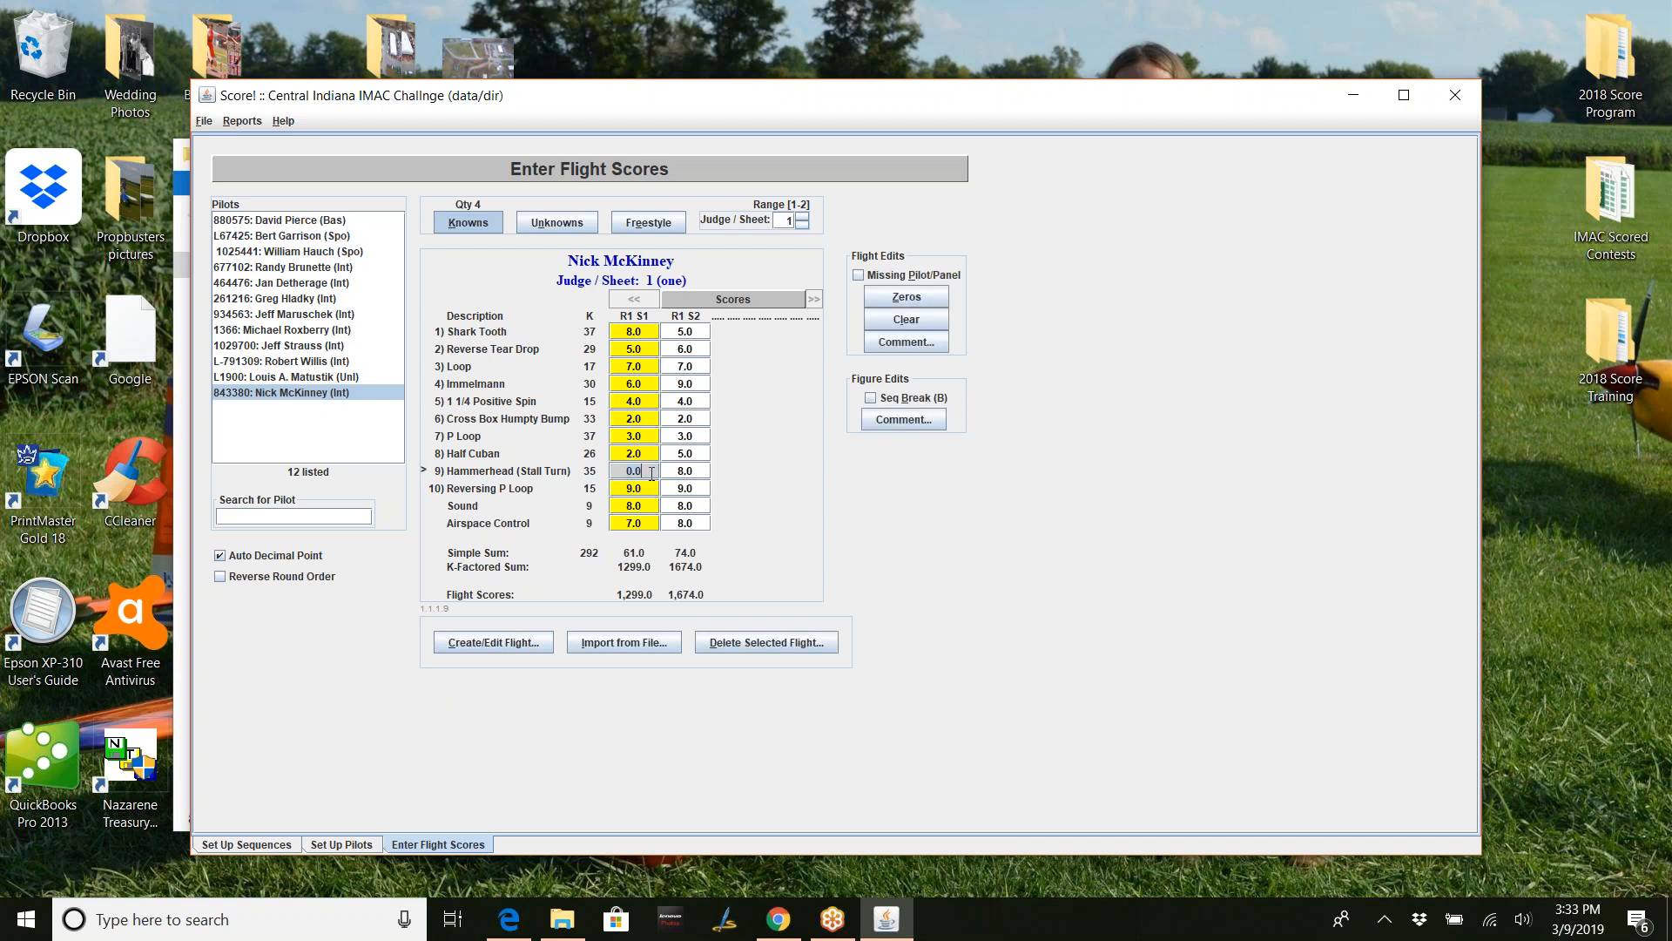
pyautogui.click(870, 398)
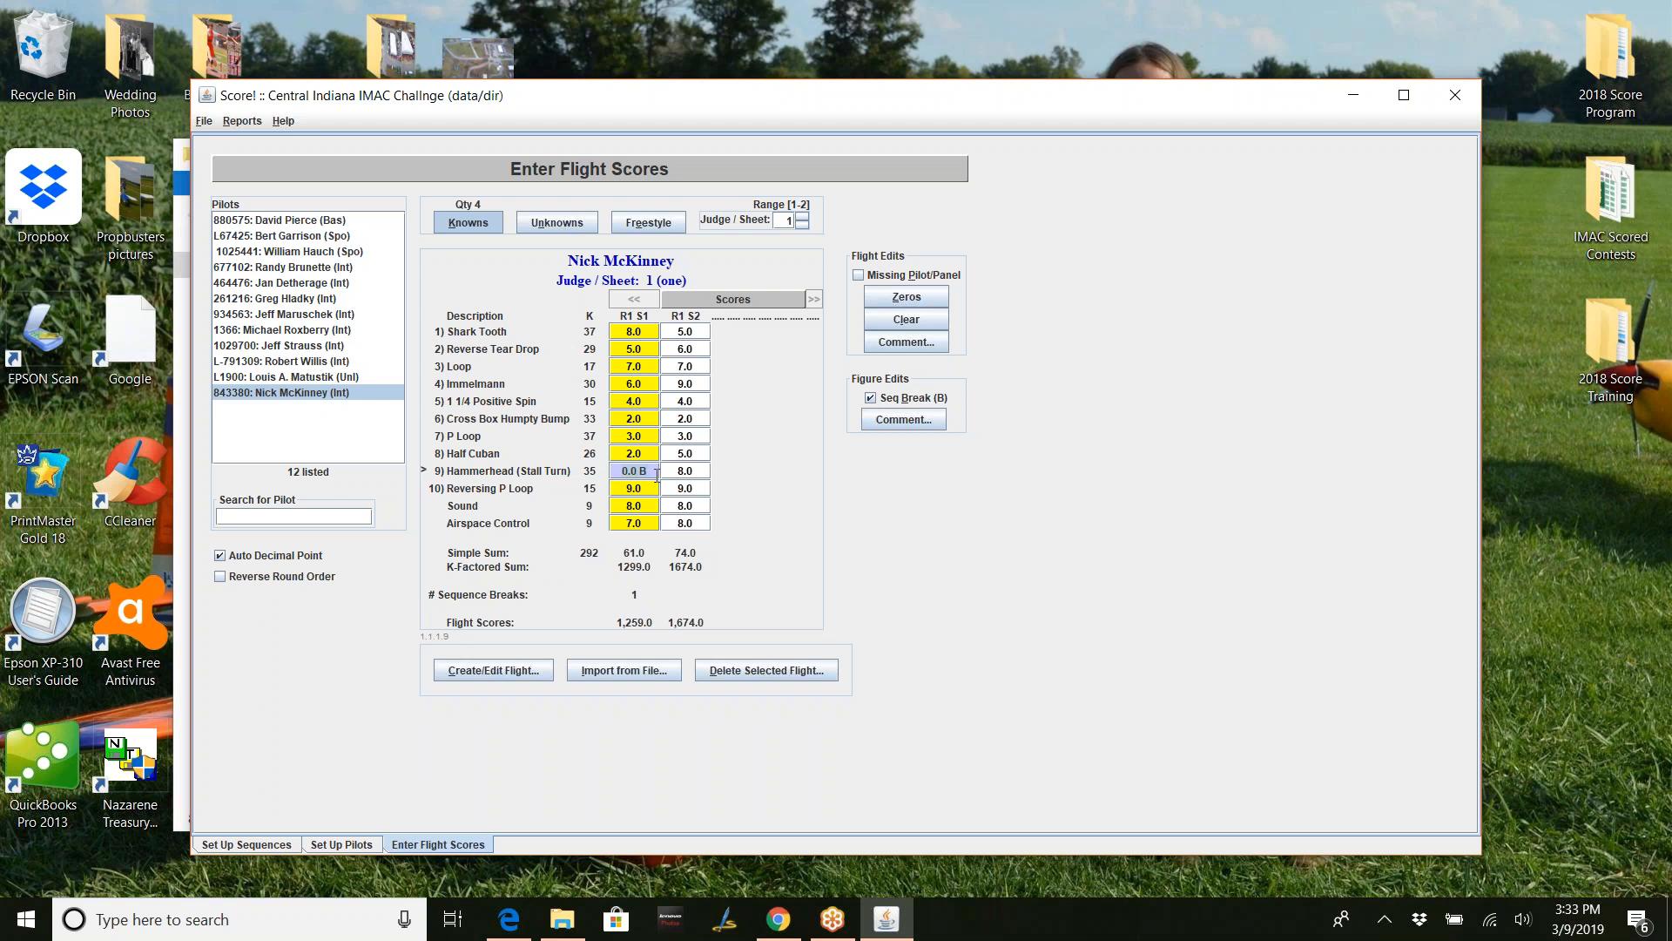
pyautogui.press('Return')
pyautogui.press('Return')
pyautogui.press('Return')
pyautogui.click(802, 217)
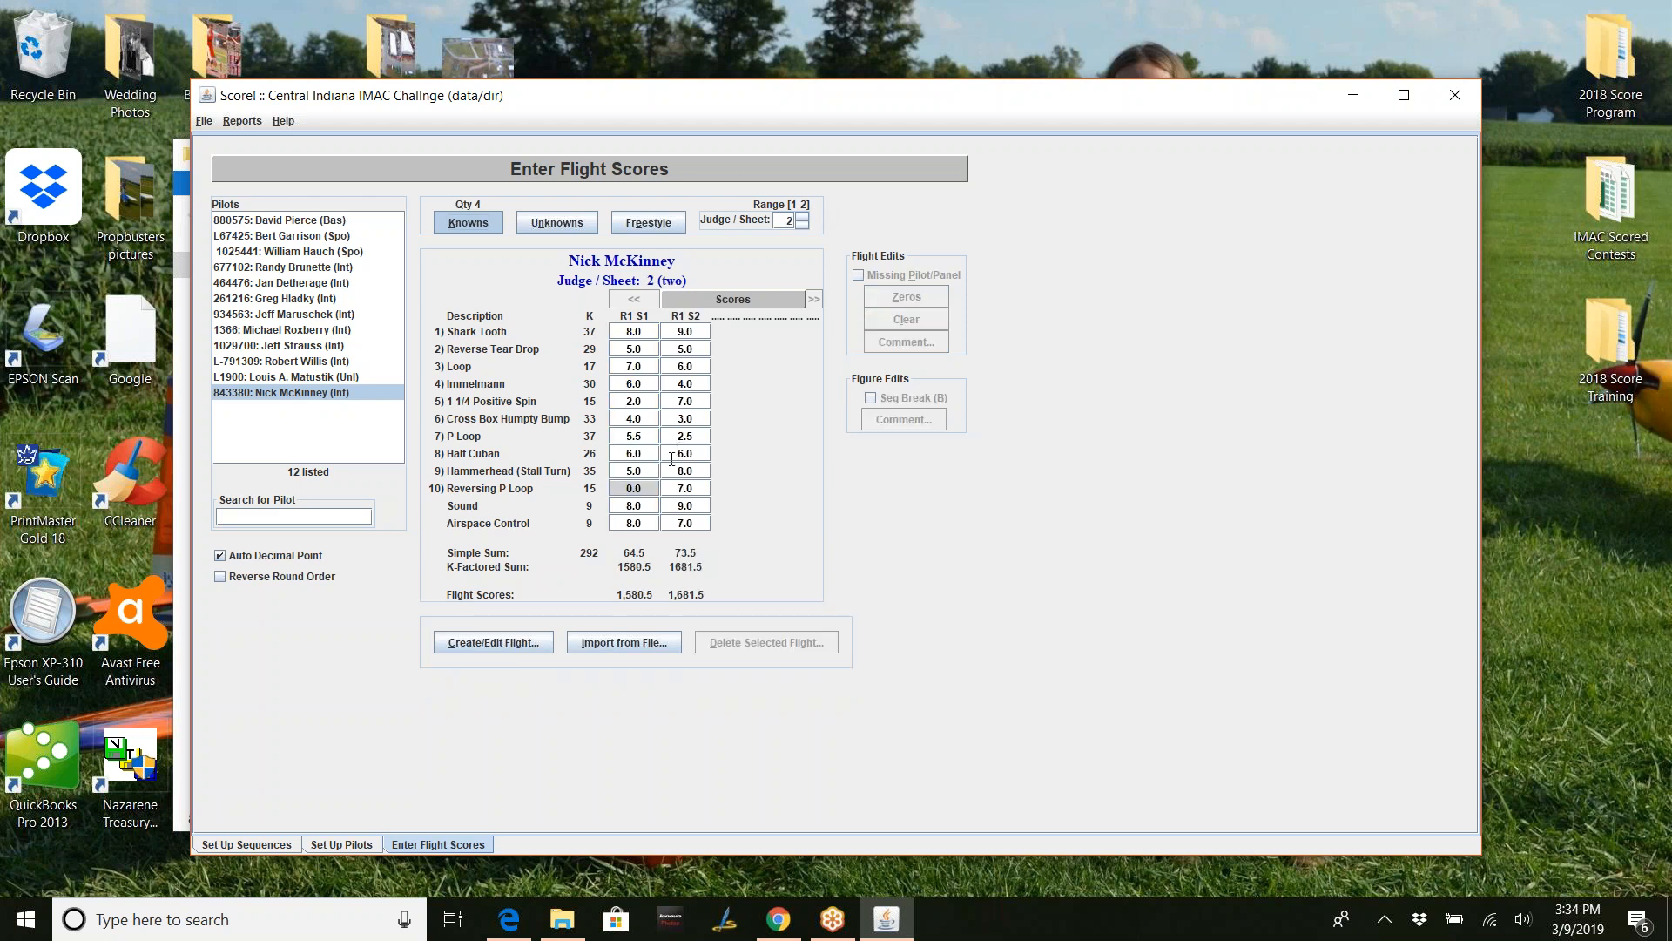
# - Enter a 0.0 score for judge 2's round 1 sequence 1 Hammerhead
pyautogui.click(646, 469)
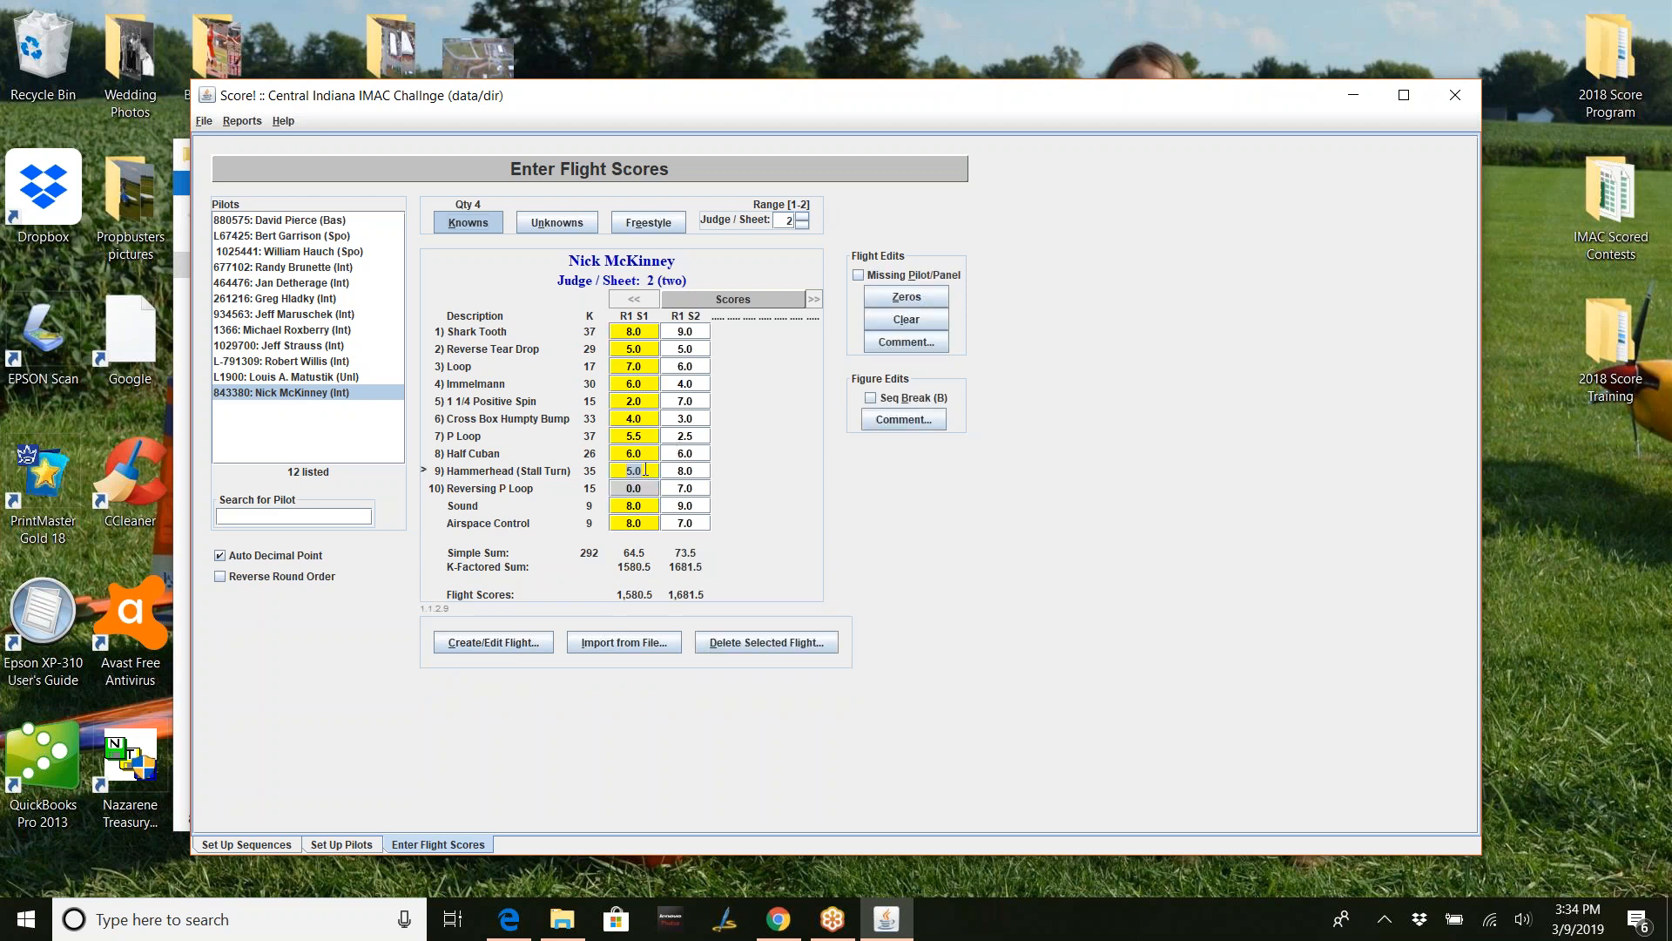
pyautogui.write('000')
pyautogui.press('BackSpace')
pyautogui.press('Return')
# - Flag that zero Hammerhead as a sequence break, dropping the flight to 1,365.5
pyautogui.click(871, 399)
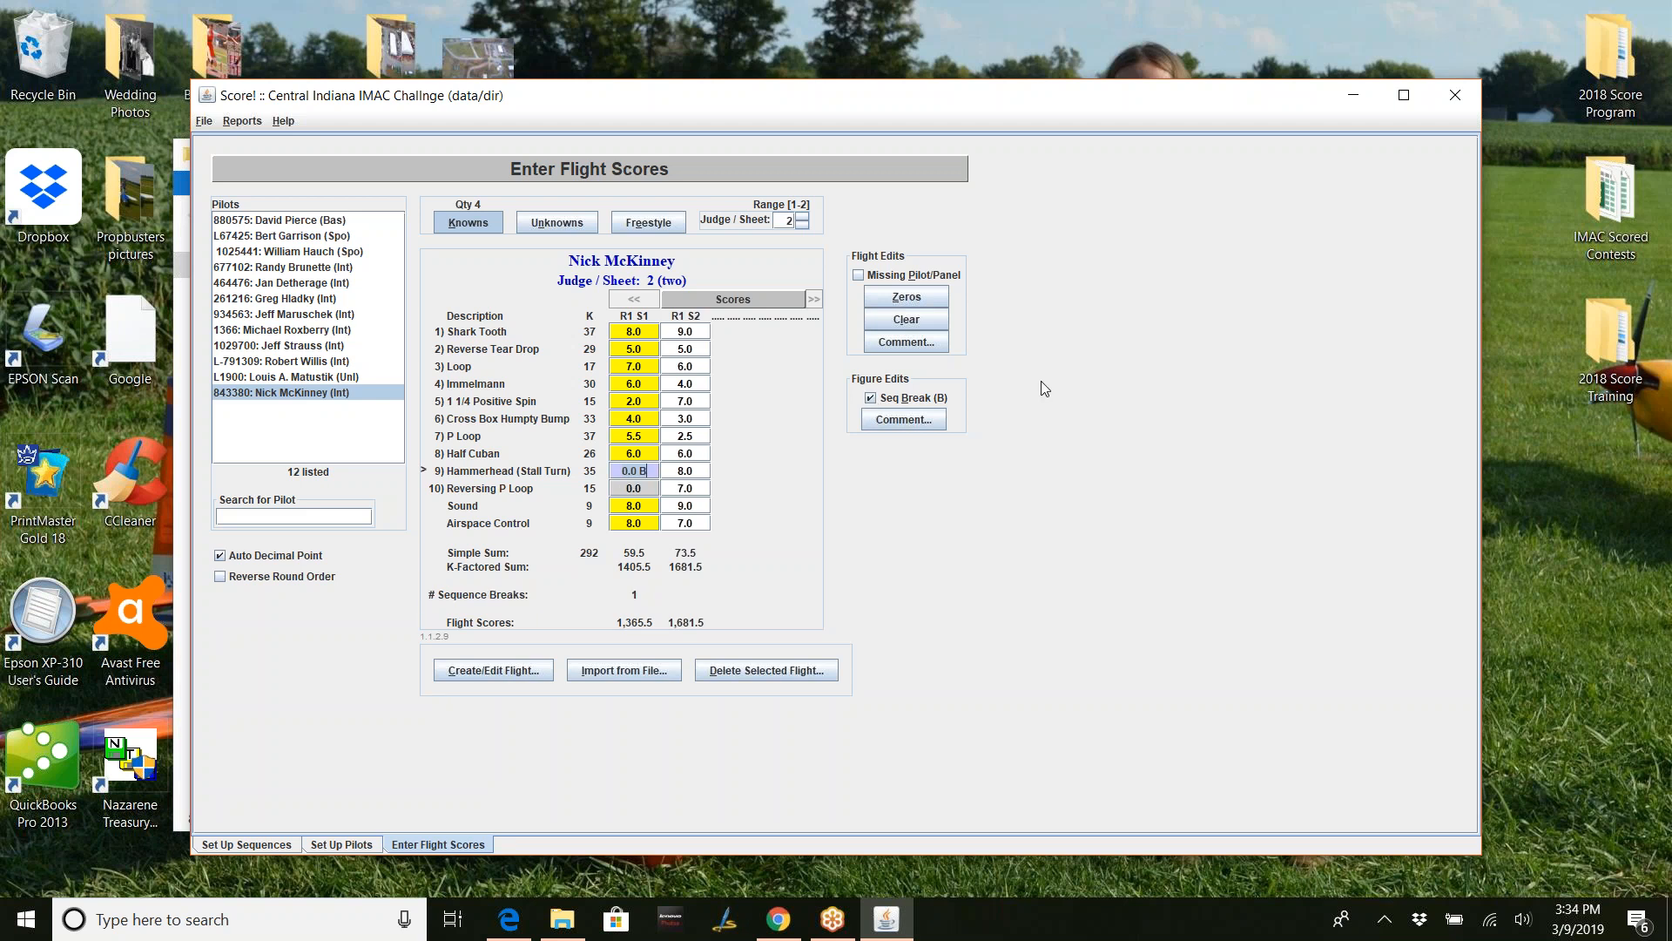
pyautogui.press('Return')
pyautogui.press('Return')
pyautogui.click(653, 470)
# - Save all contest data files, then show judge sheet 1 with its R1 S2 flight selected
pyautogui.click(207, 122)
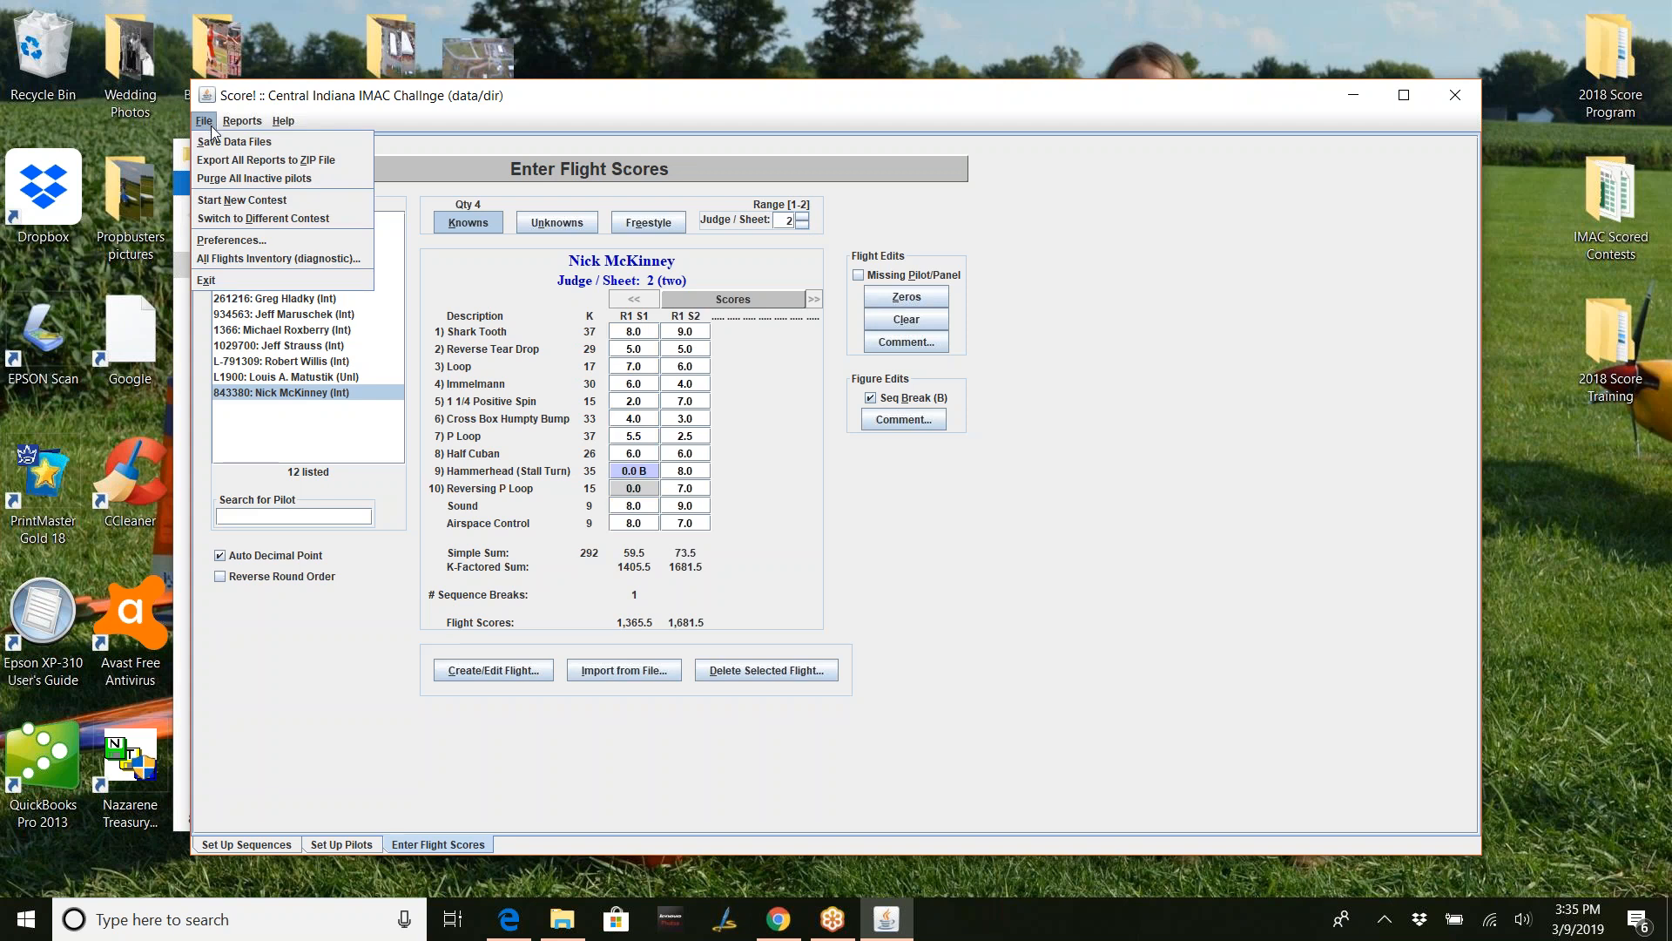
pyautogui.click(222, 142)
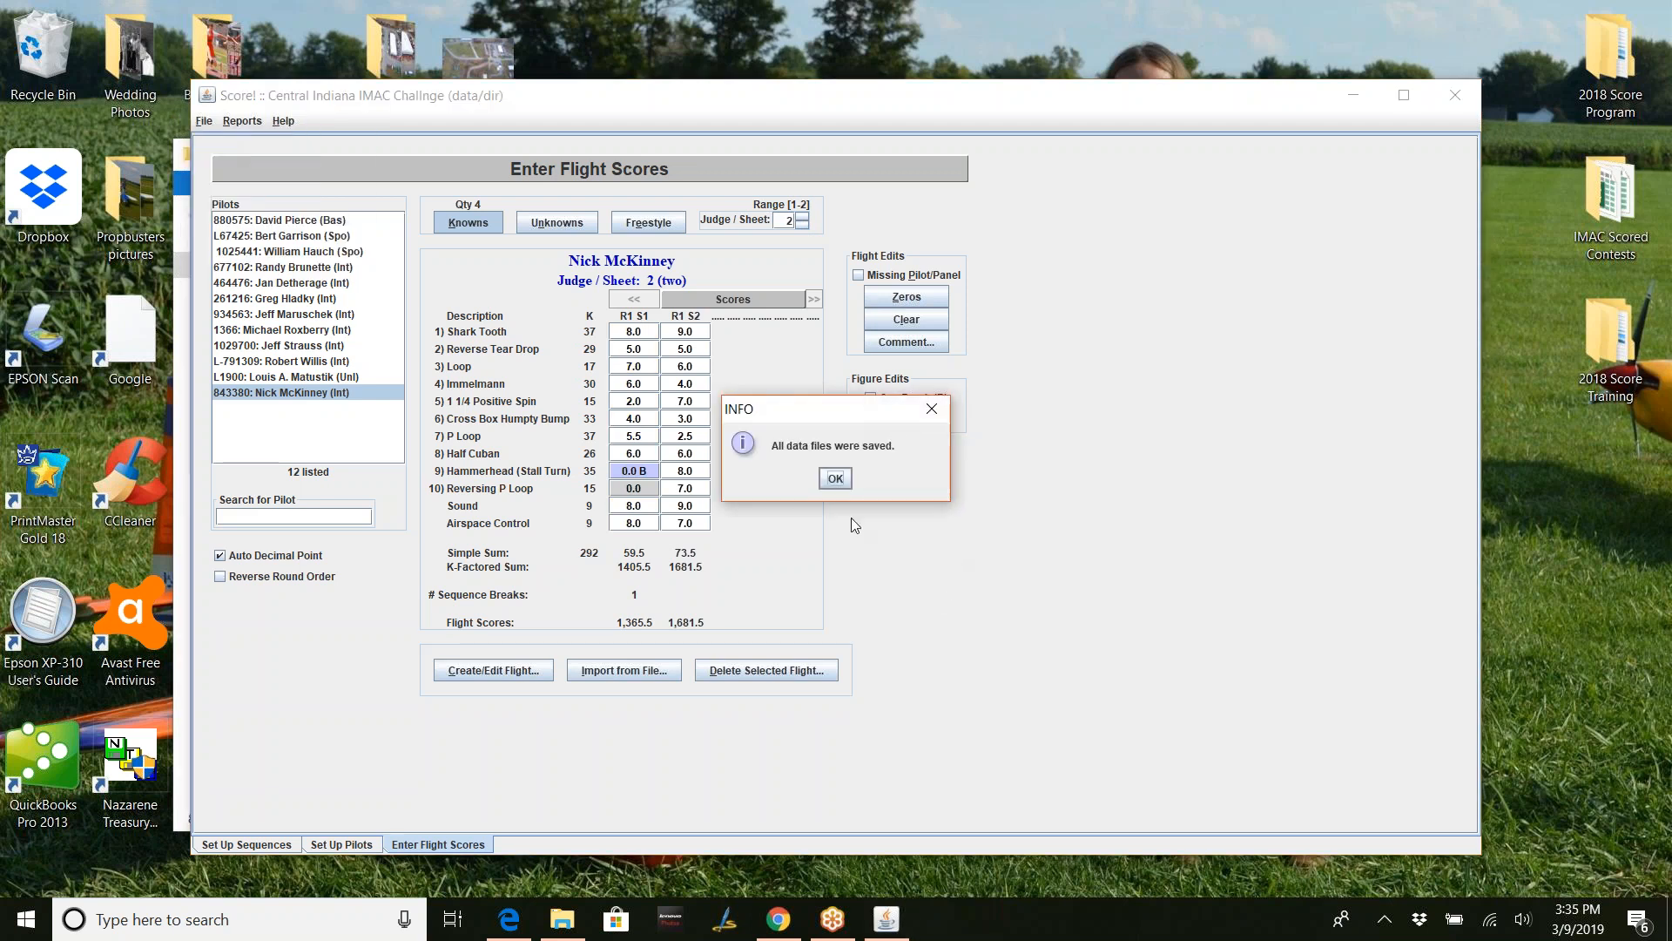
pyautogui.click(835, 479)
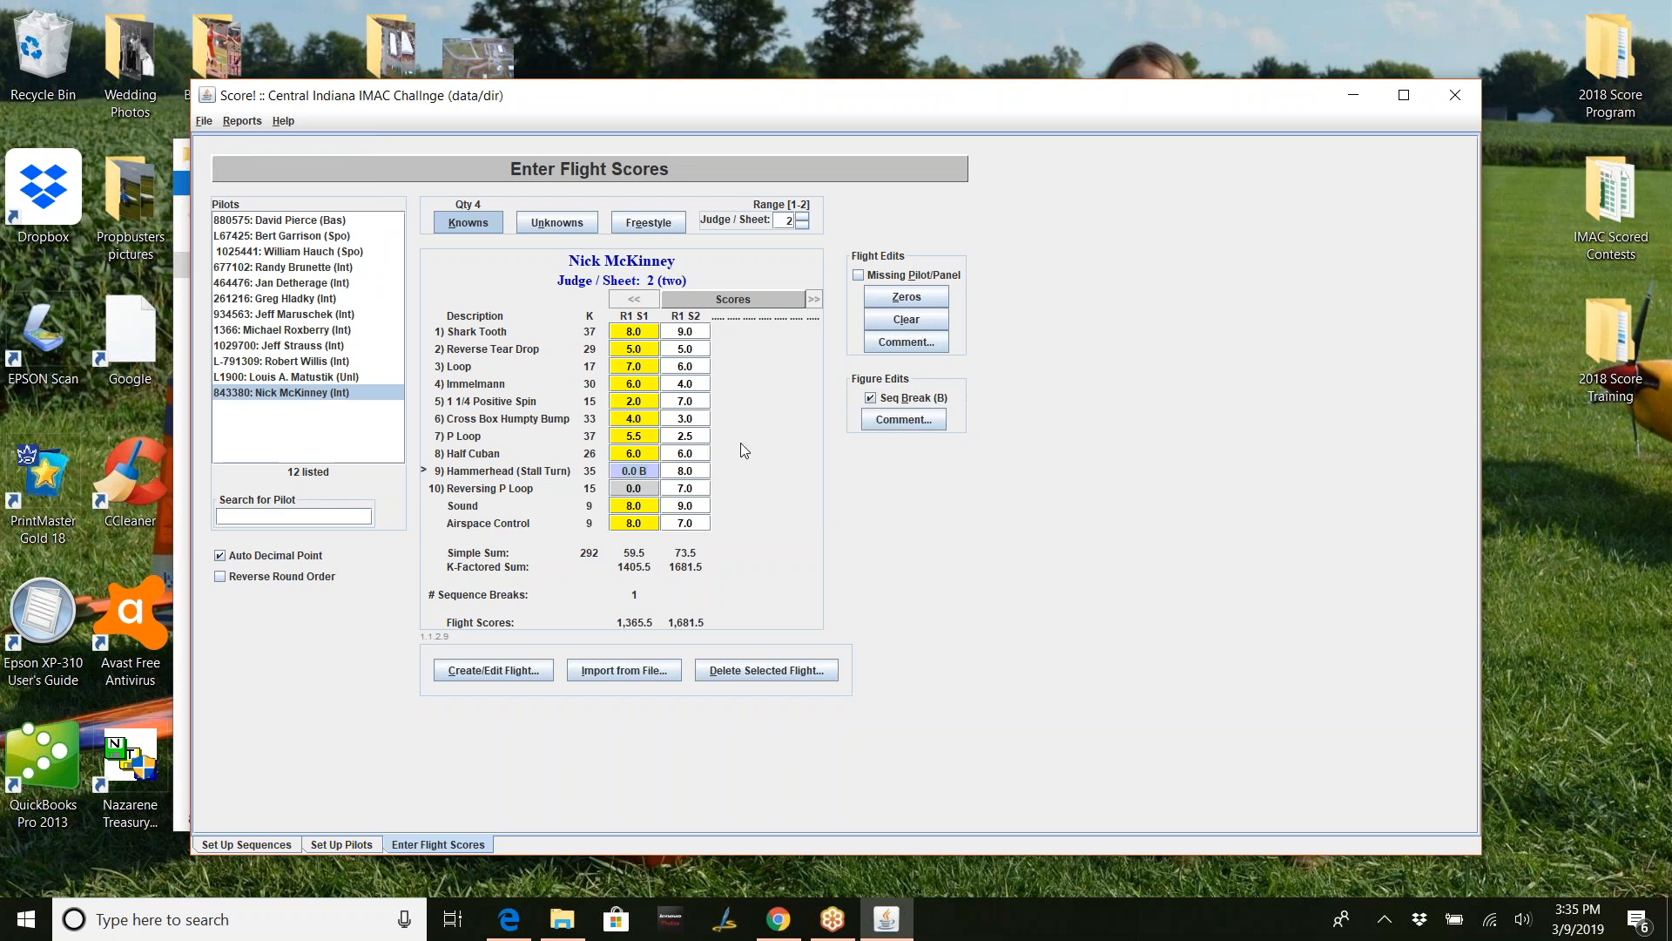
pyautogui.click(803, 226)
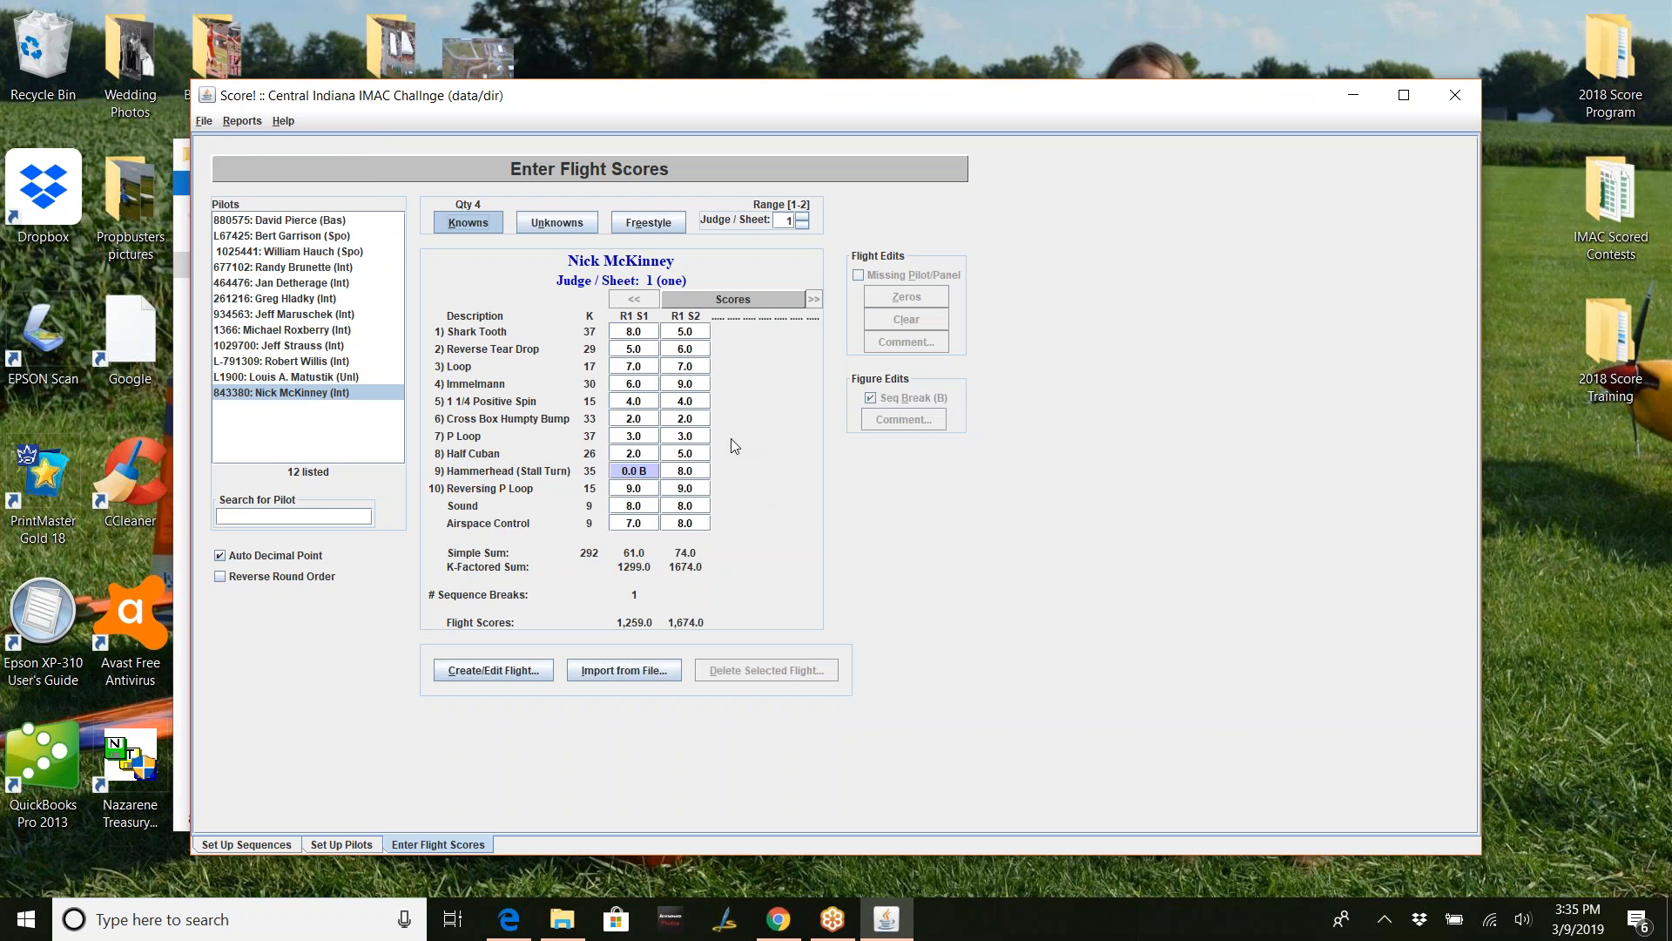
pyautogui.click(688, 454)
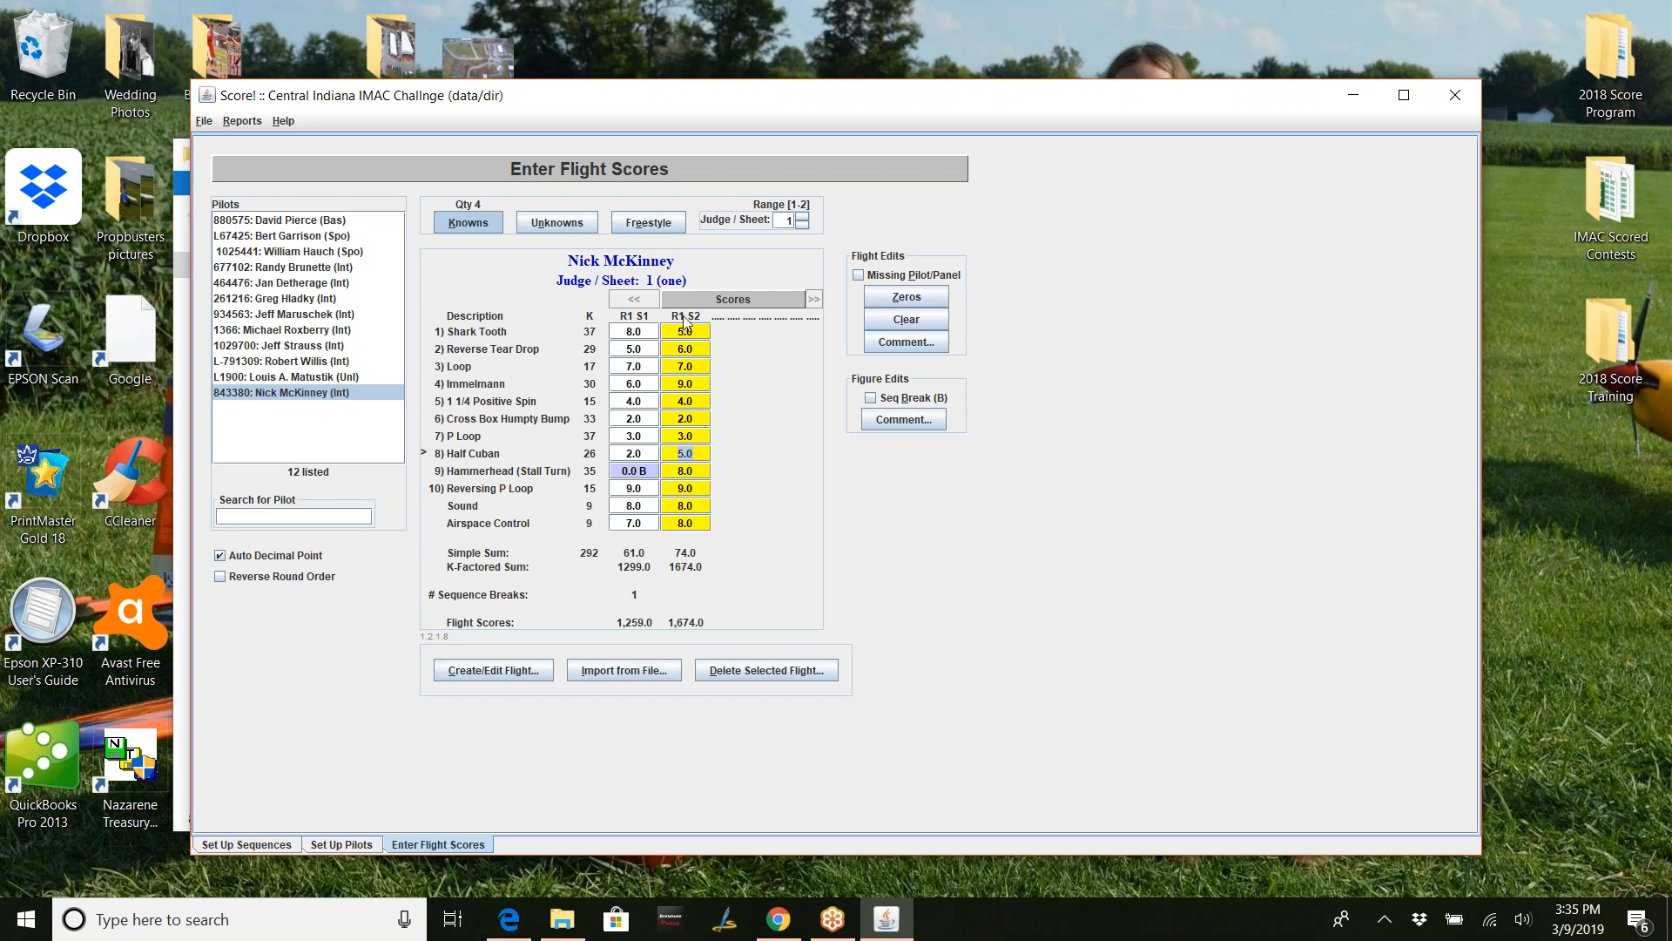
# - Create empty round 2 flights for sequences 1 through 2 for the pilot
pyautogui.click(499, 669)
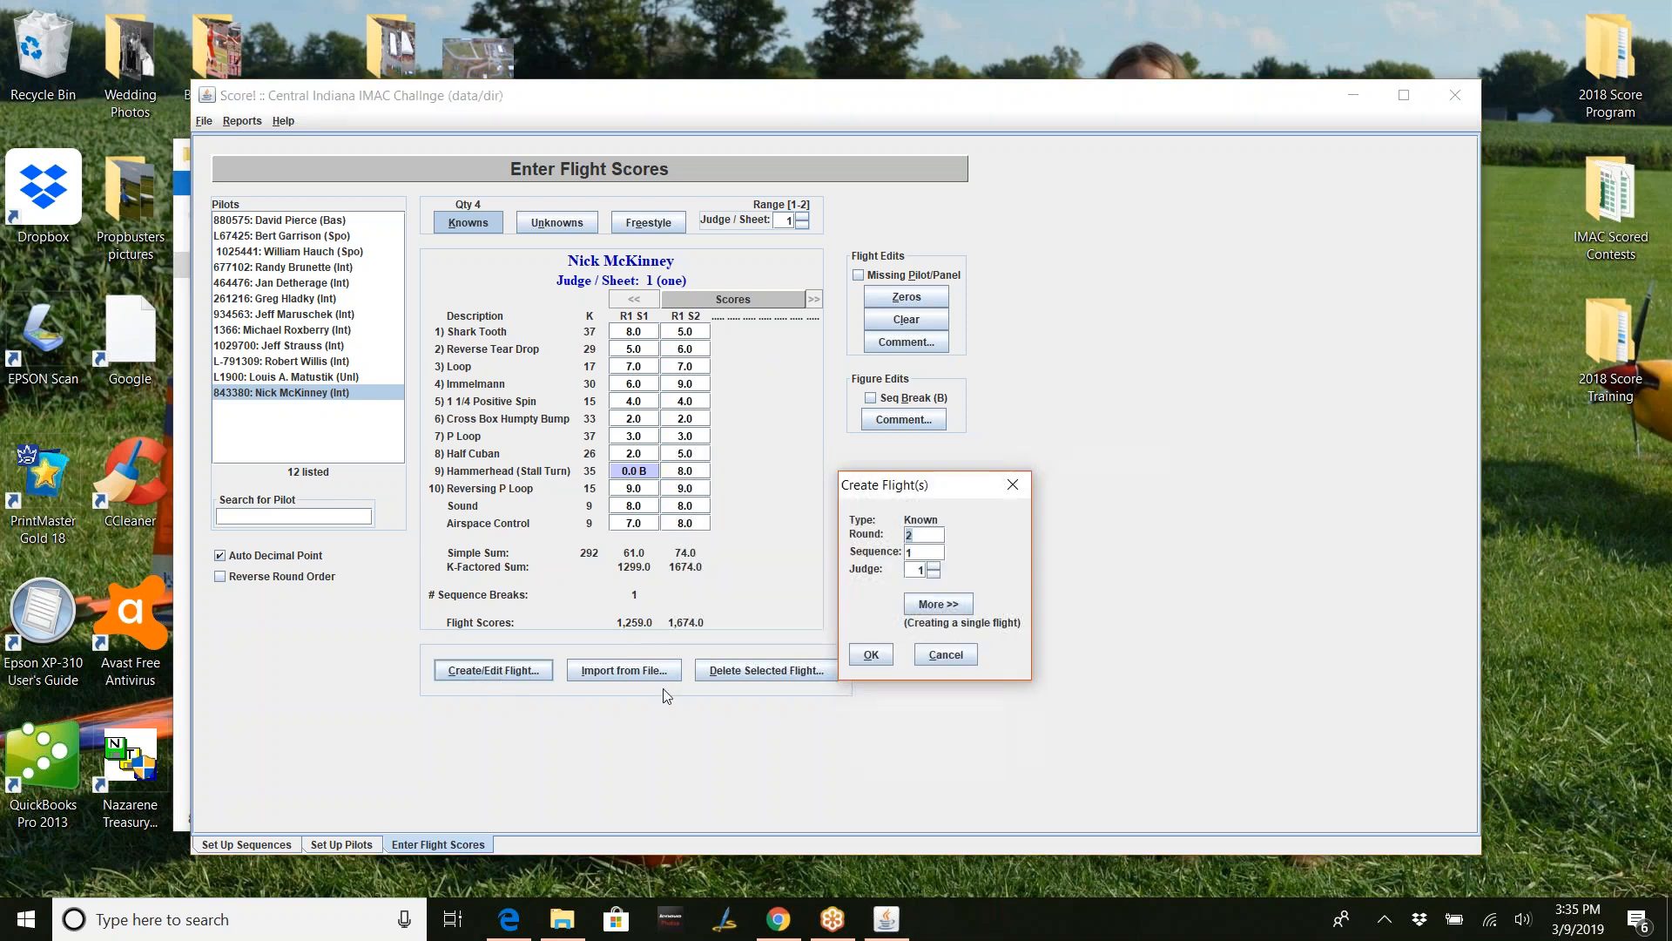
pyautogui.click(949, 602)
pyautogui.click(987, 553)
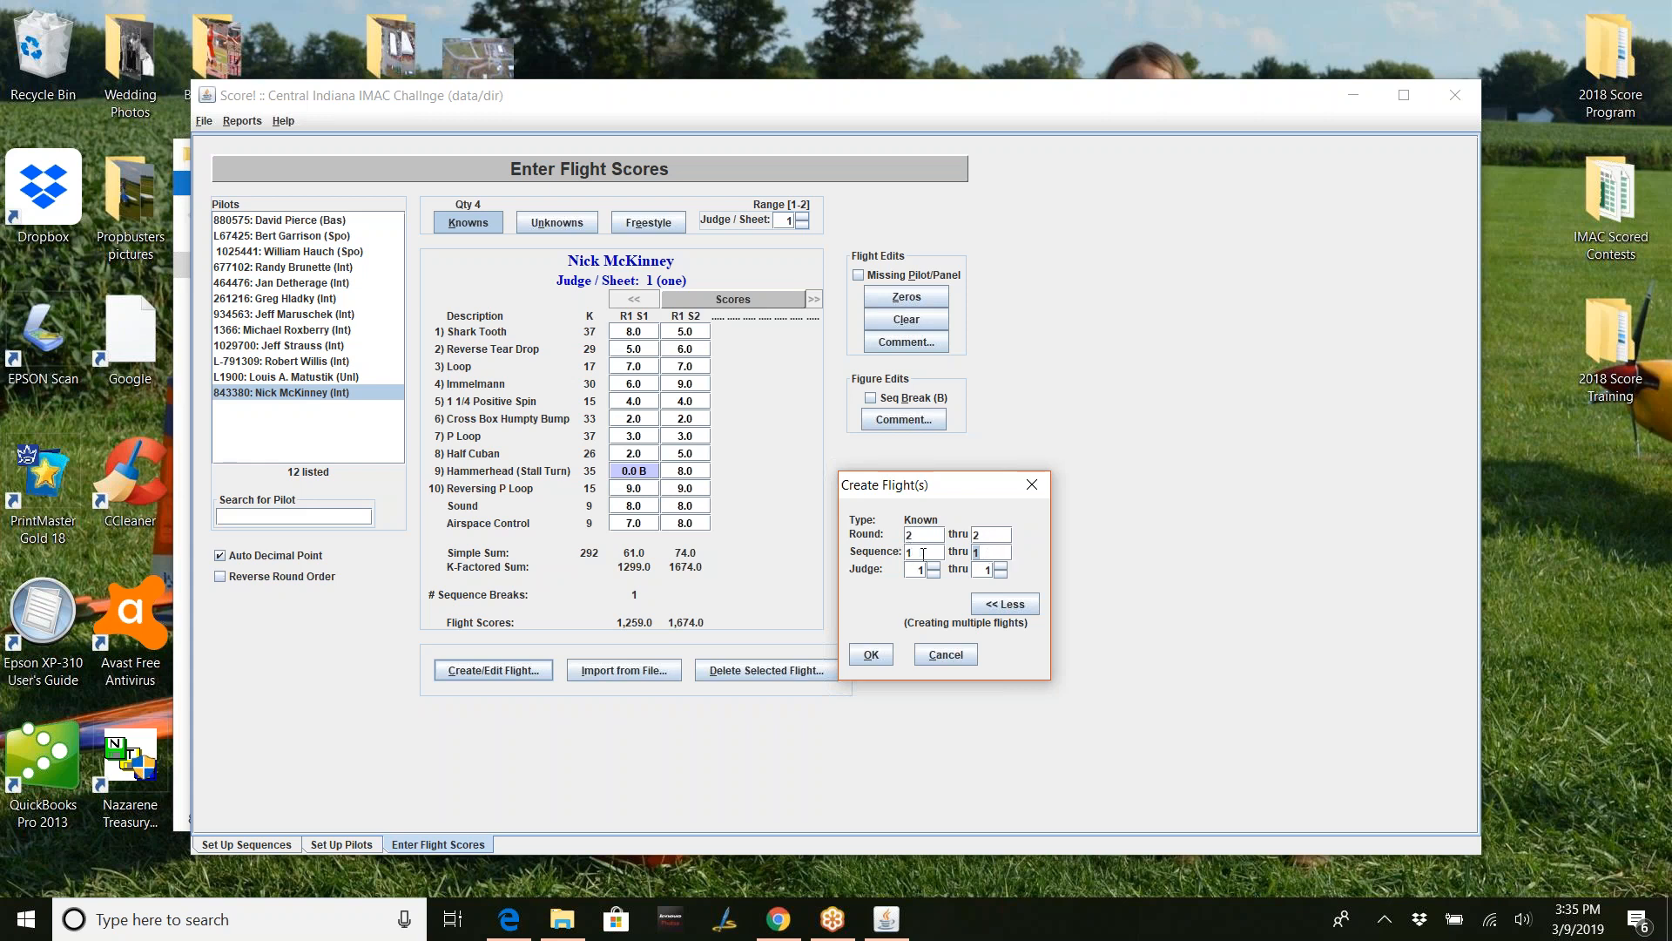
pyautogui.write('2')
pyautogui.press('Tab')
pyautogui.click(865, 655)
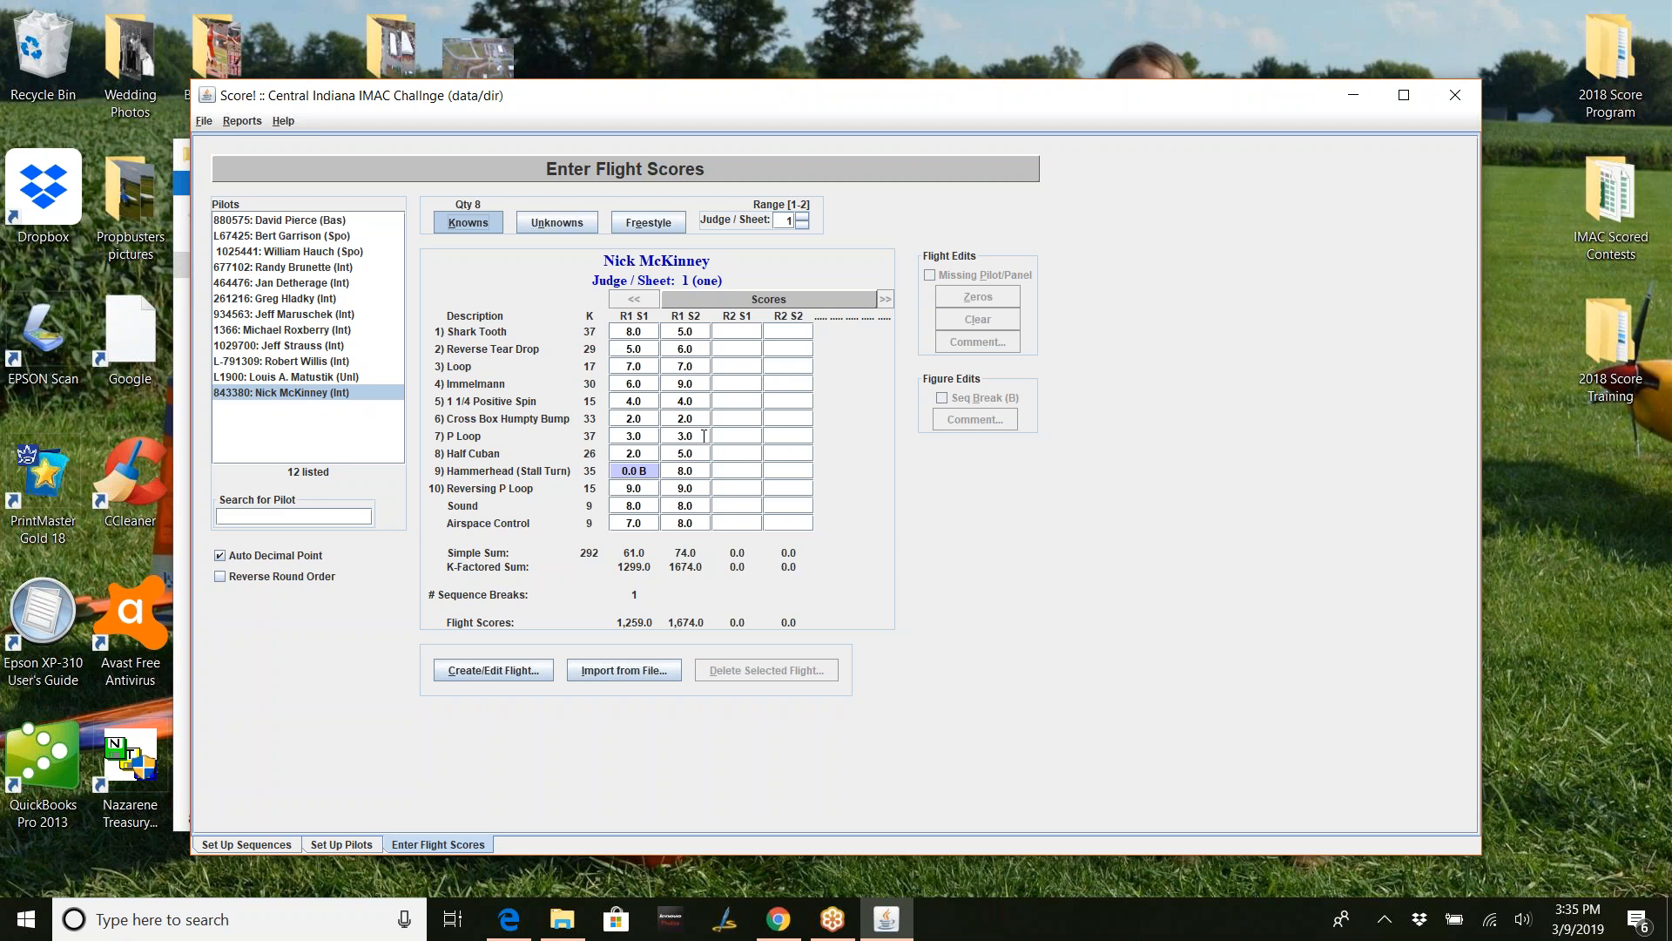
# - Fill judge sheet 1's R2 S1 and R2 S2 flights with zeros
pyautogui.click(747, 332)
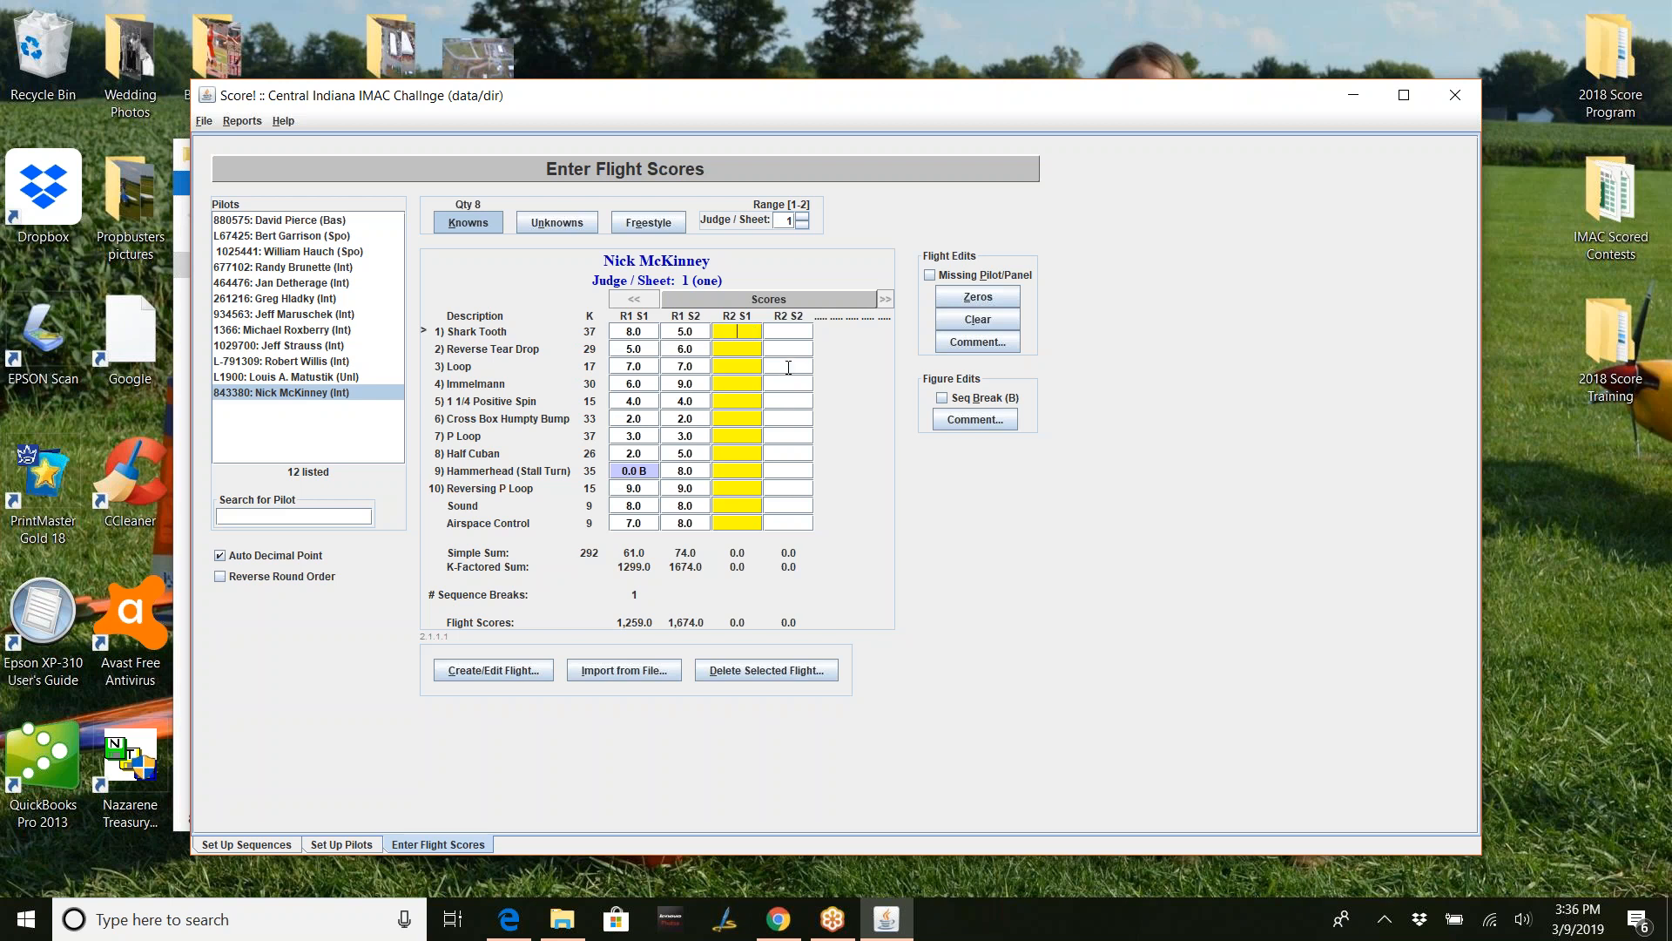
pyautogui.click(971, 299)
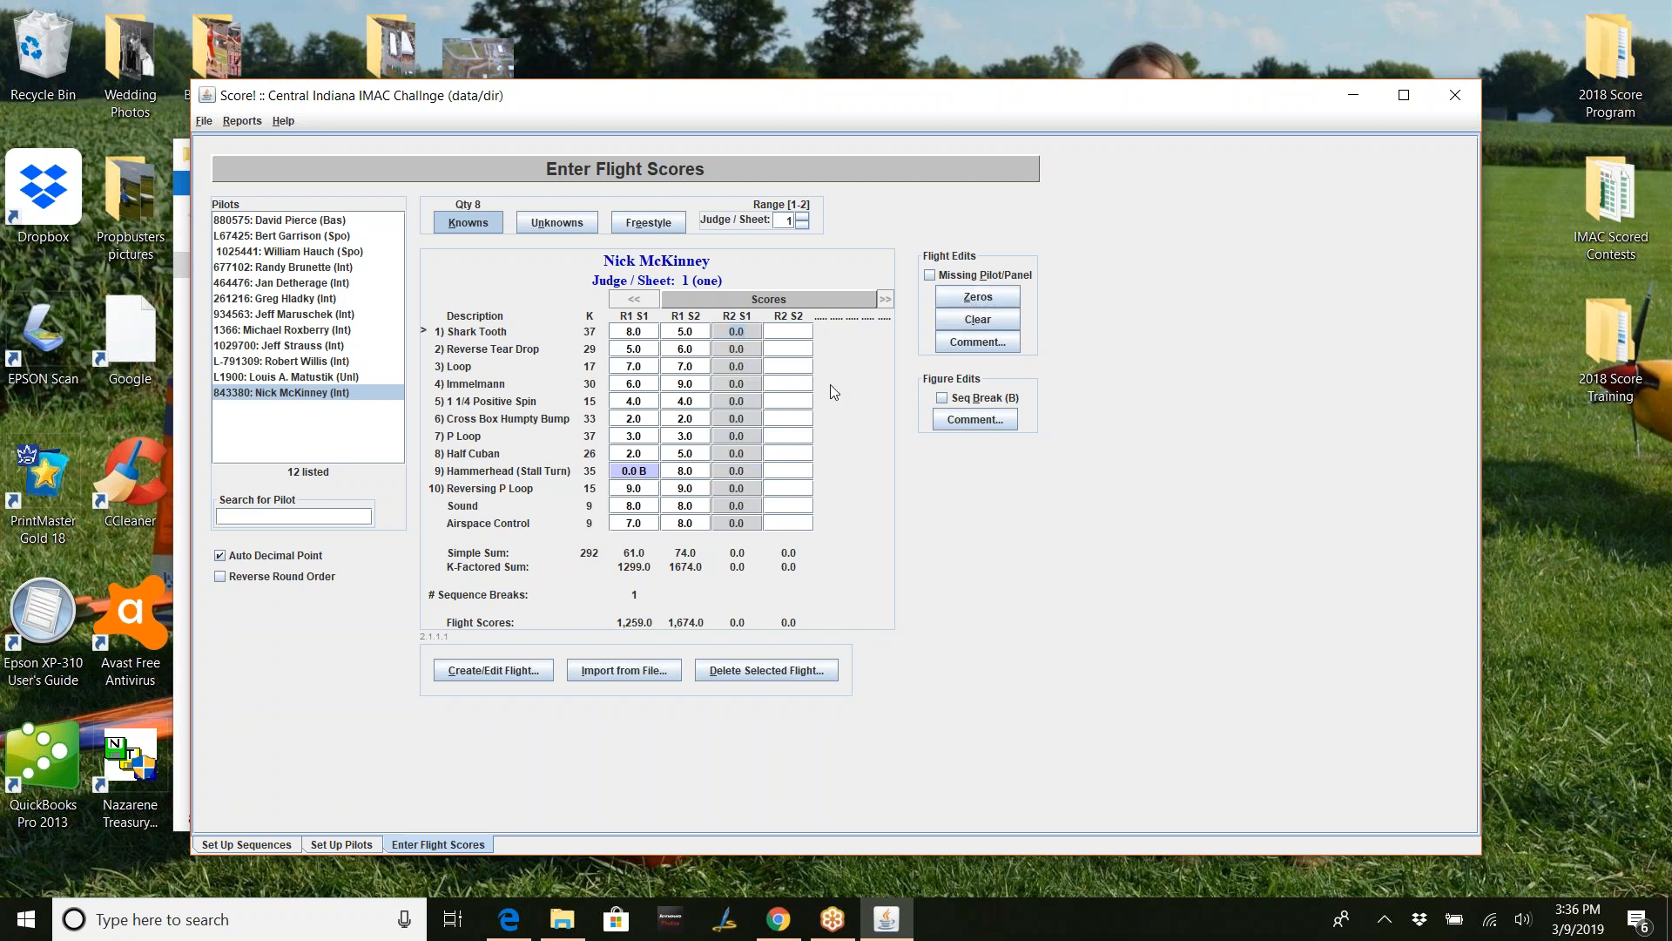
pyautogui.click(798, 333)
pyautogui.click(979, 298)
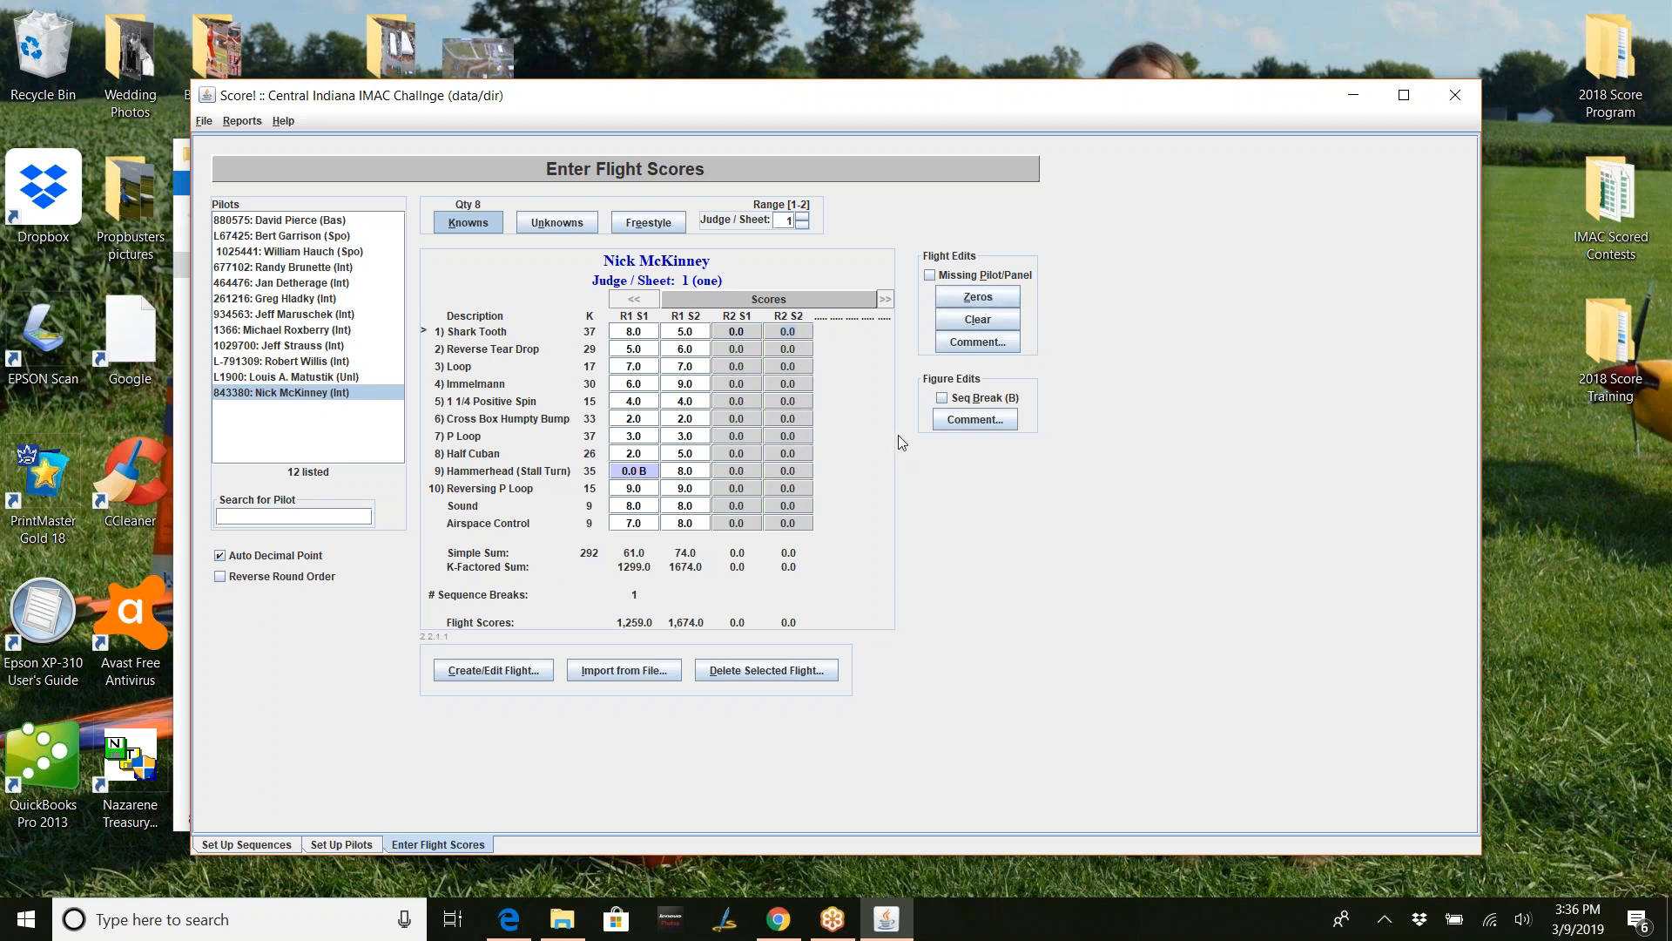
# - Fill judge sheet 2's R2 S1 and R2 S2 flights with zeros as well
pyautogui.click(802, 216)
pyautogui.click(745, 332)
pyautogui.click(976, 298)
pyautogui.click(801, 337)
pyautogui.click(974, 298)
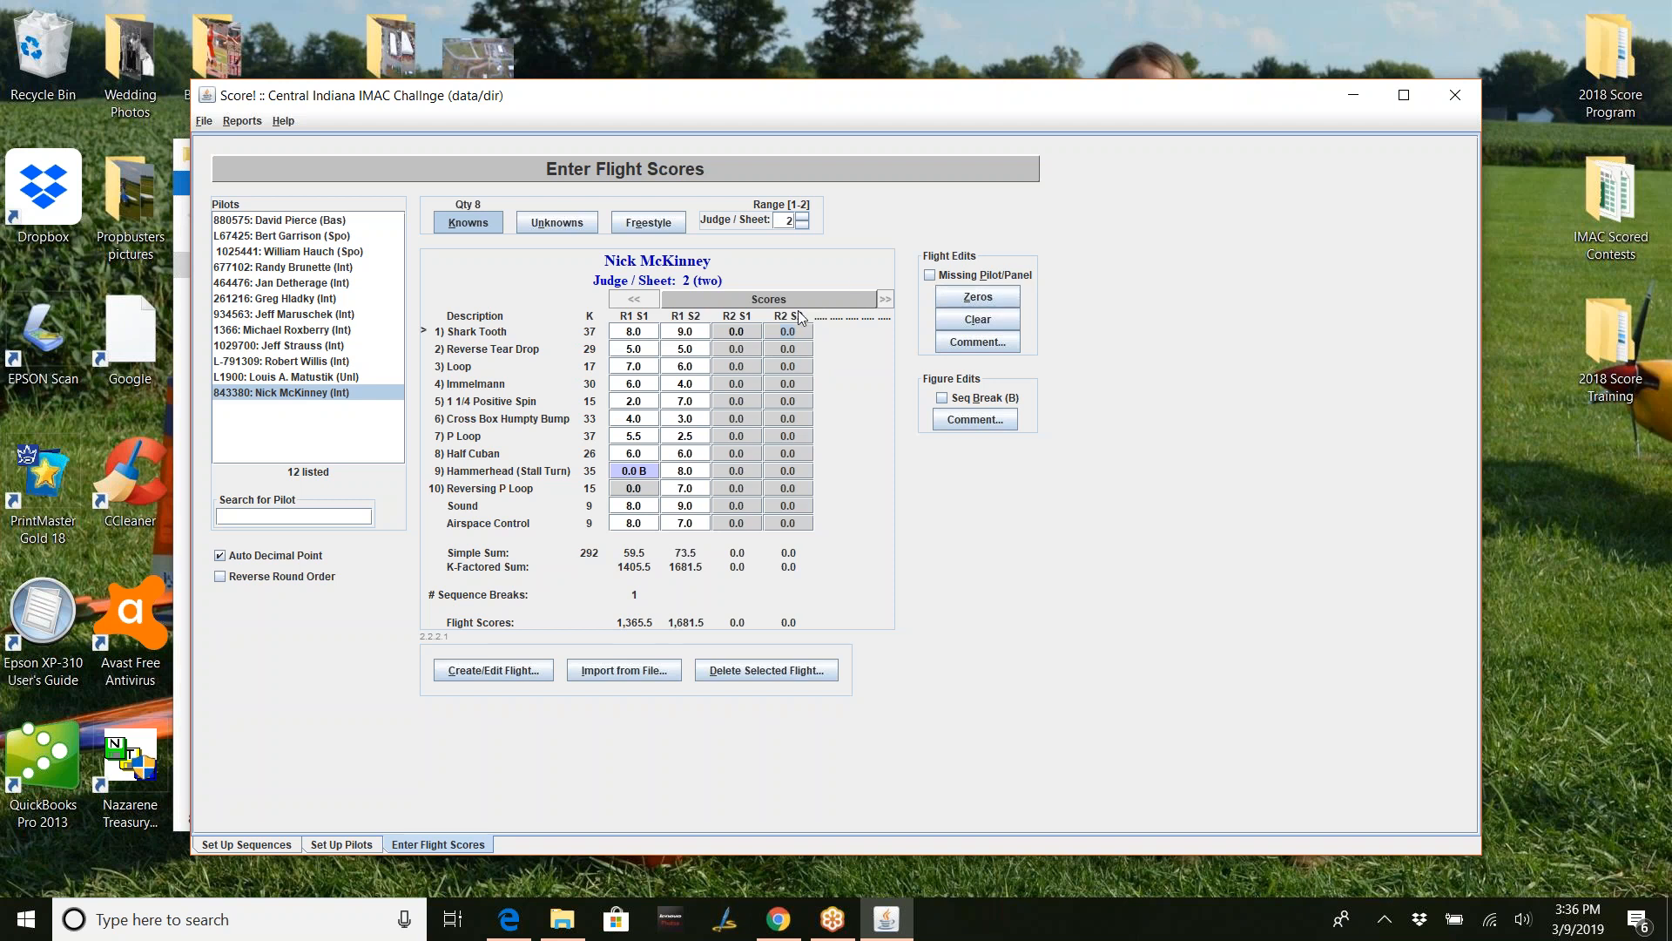
# - Mark Missing Pilot/Panel on judge sheet 2's R1 S2 and R1 S1 flights (now 1,664.7 and 1,351.8)
pyautogui.click(694, 331)
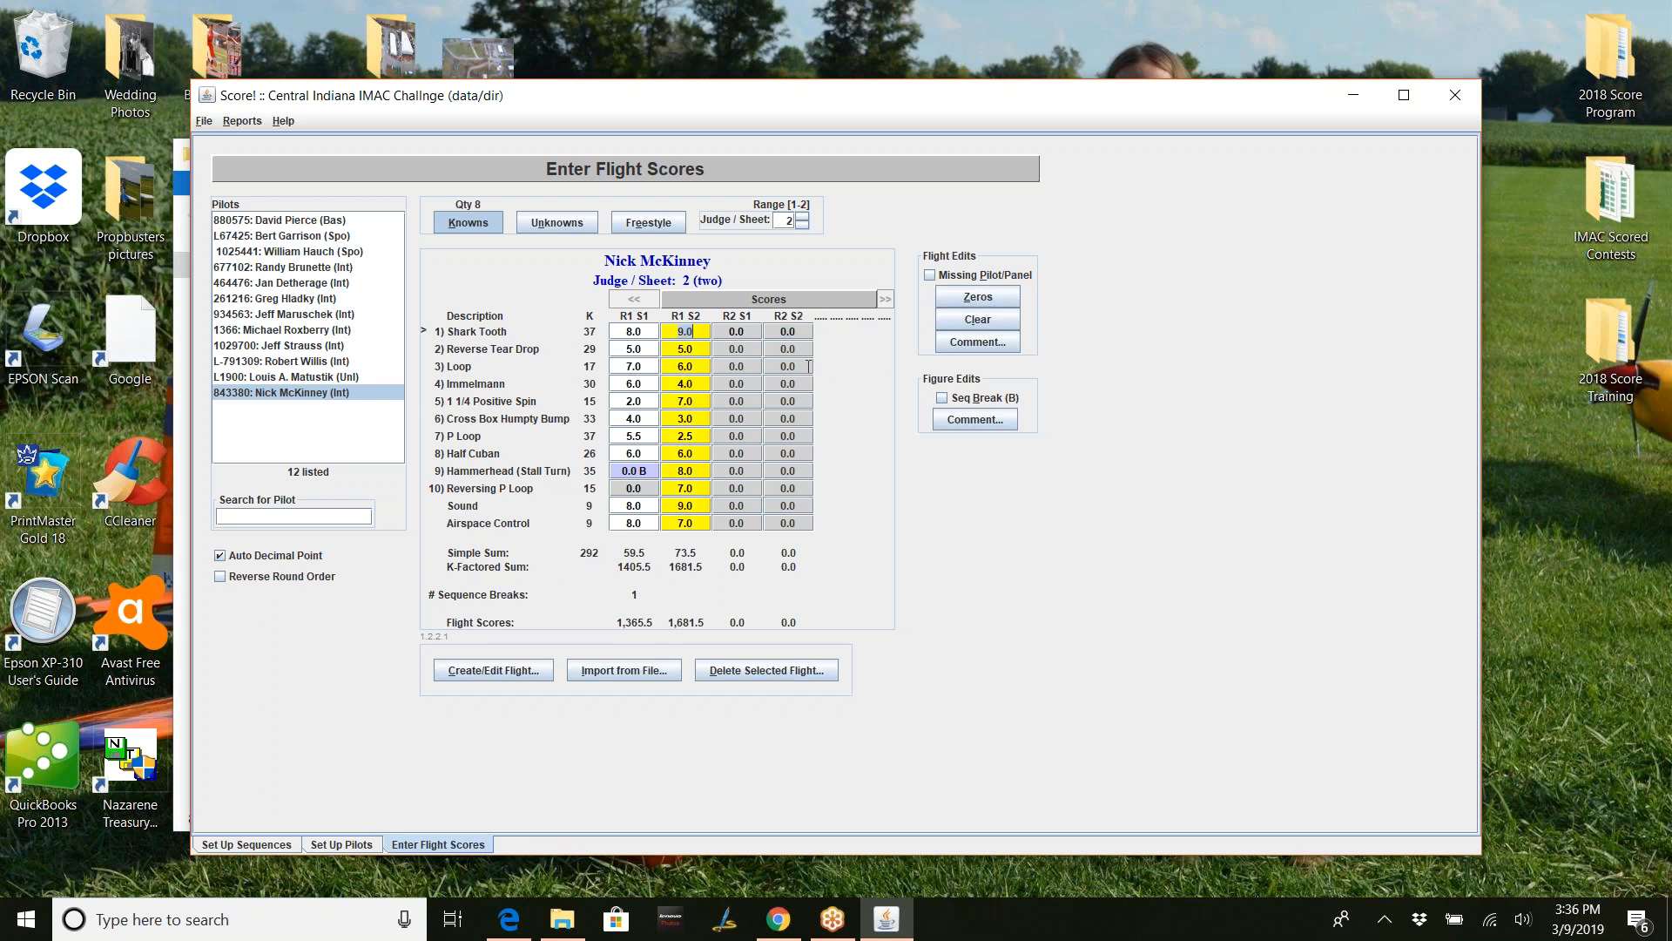
pyautogui.click(928, 276)
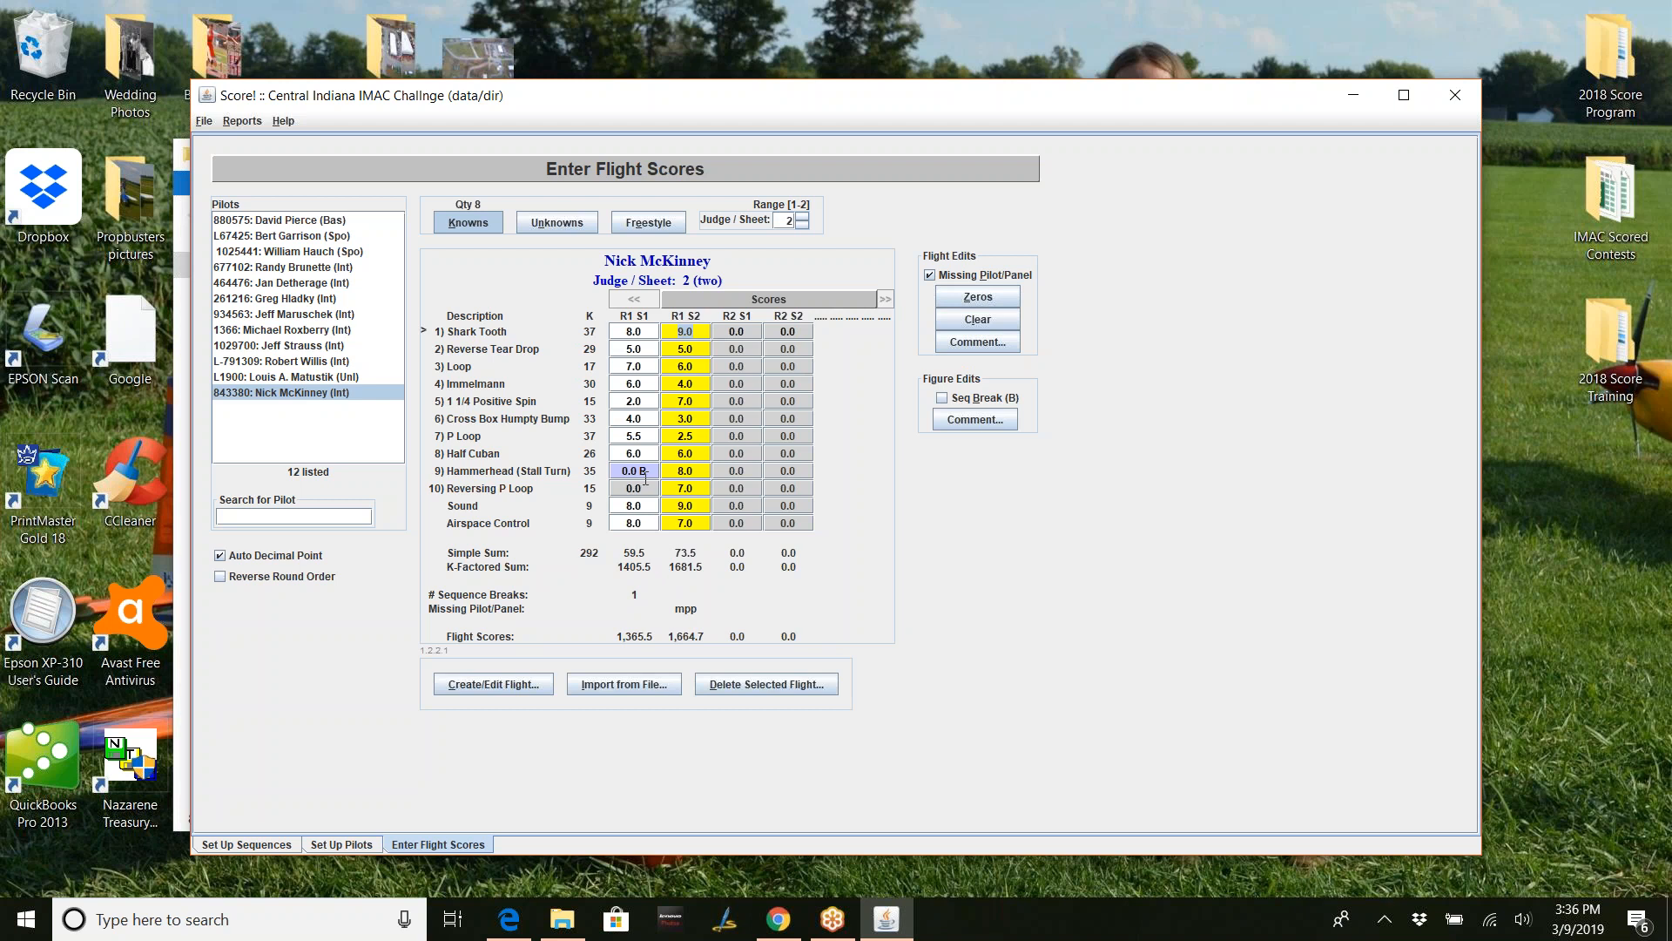
pyautogui.click(651, 333)
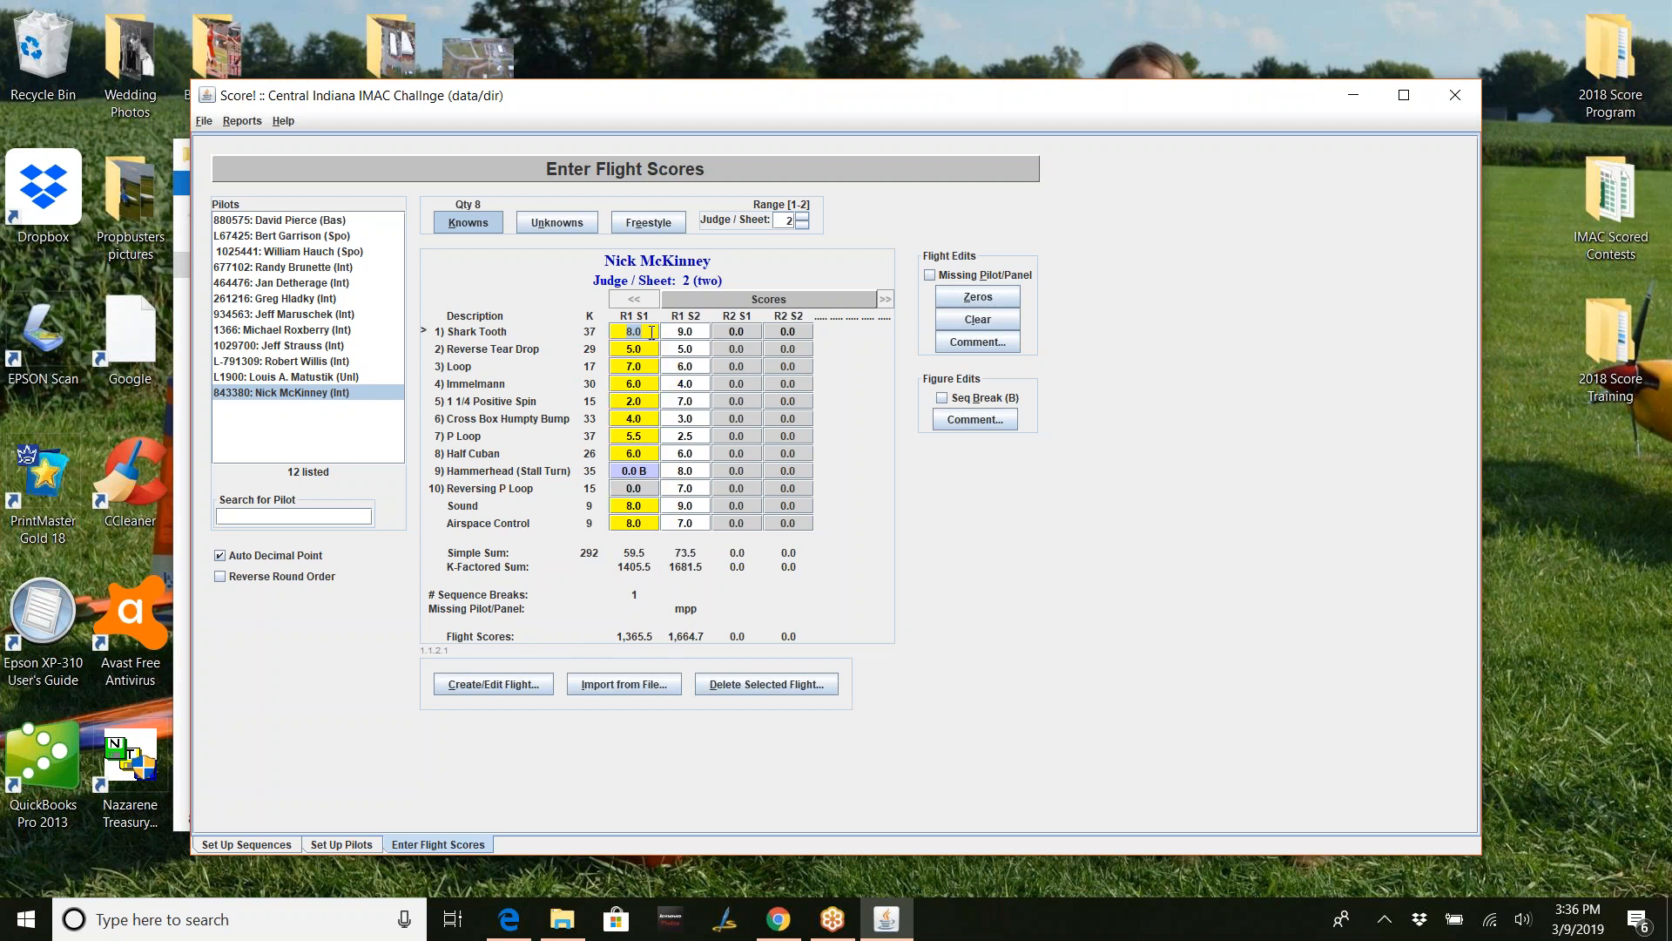
pyautogui.click(929, 275)
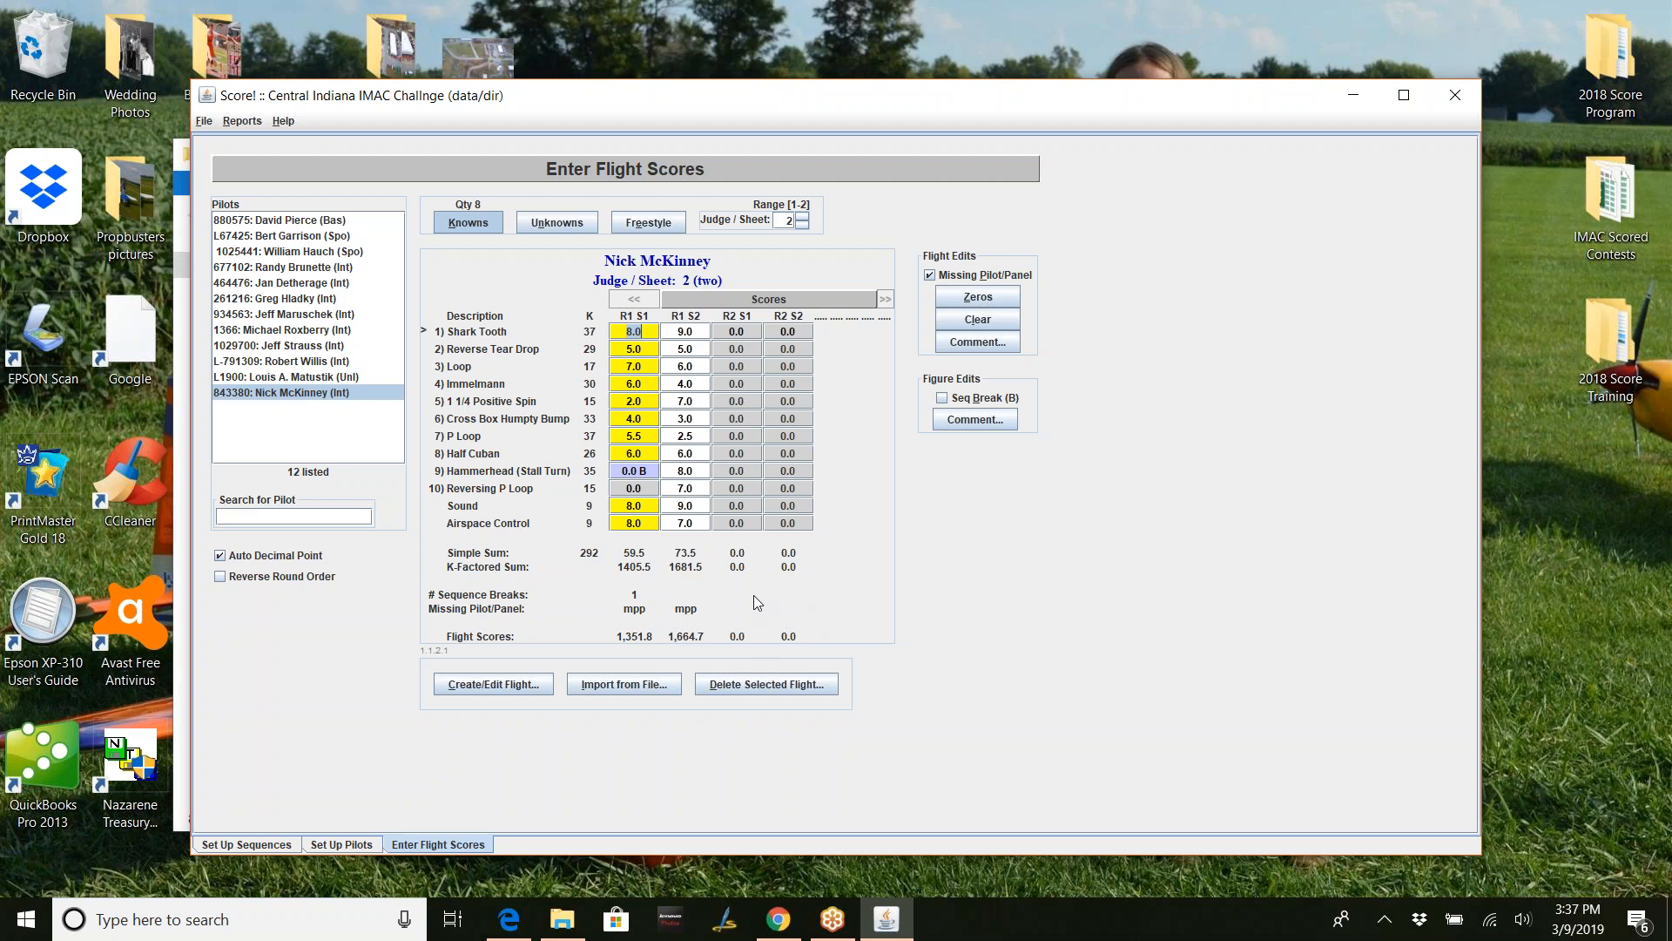
# - Clear Missing Pilot/Panel on judge 2's R1 S1 and R1 S2 flights, then return to judge sheet 1
pyautogui.click(639, 332)
pyautogui.click(930, 276)
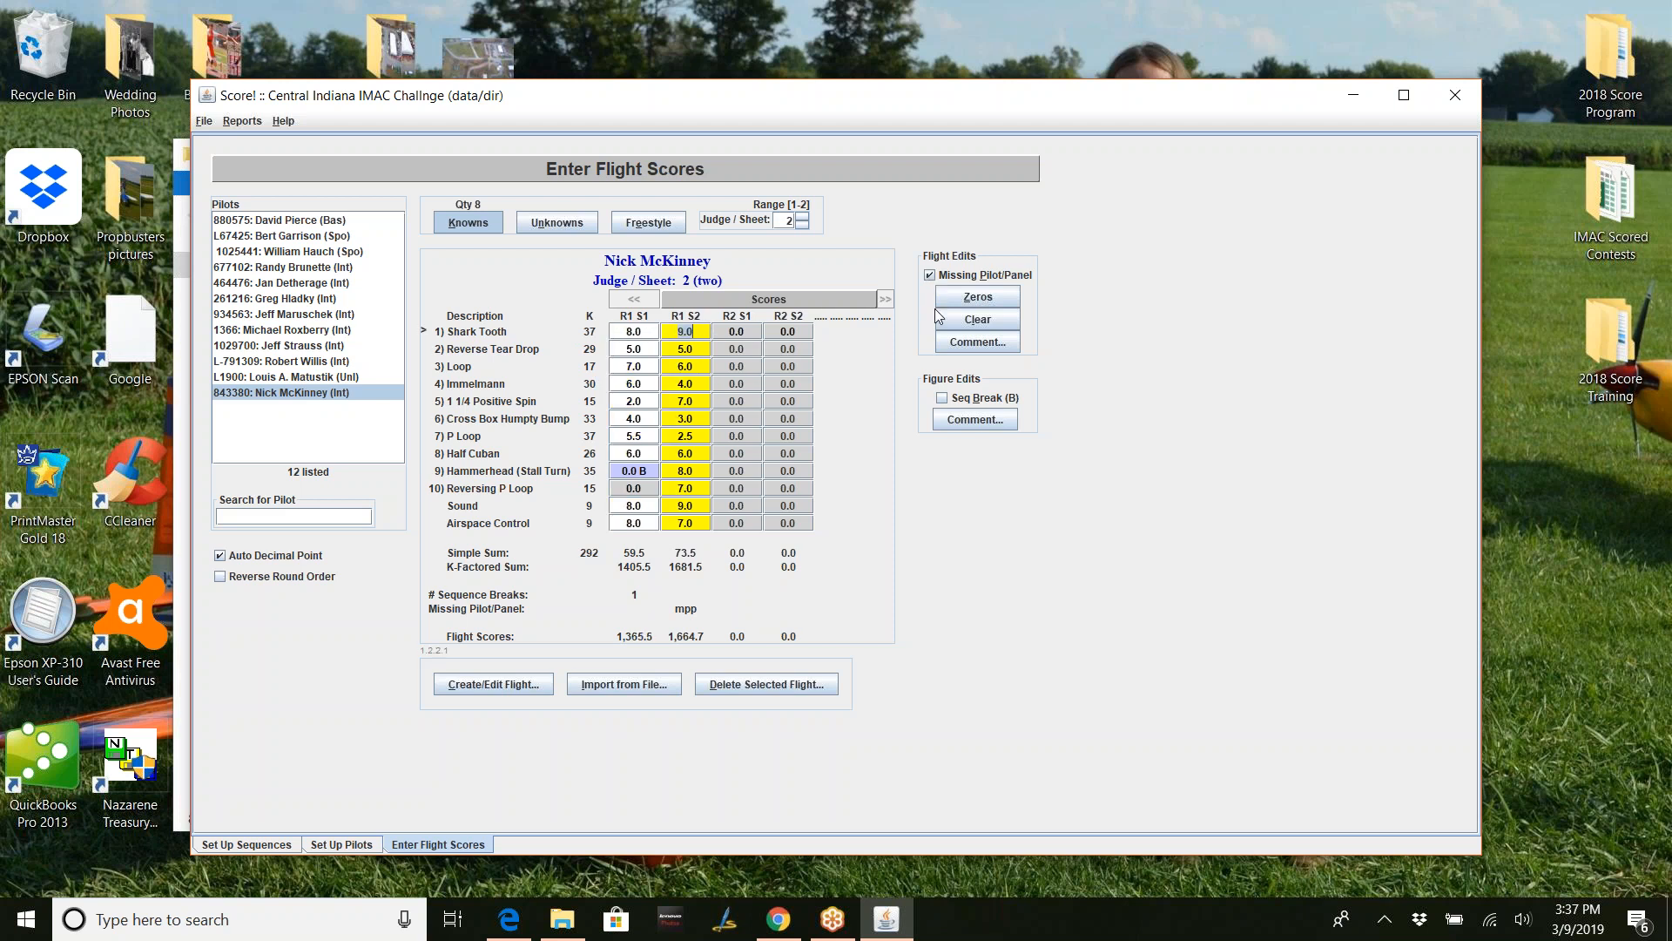
pyautogui.click(930, 276)
pyautogui.click(804, 225)
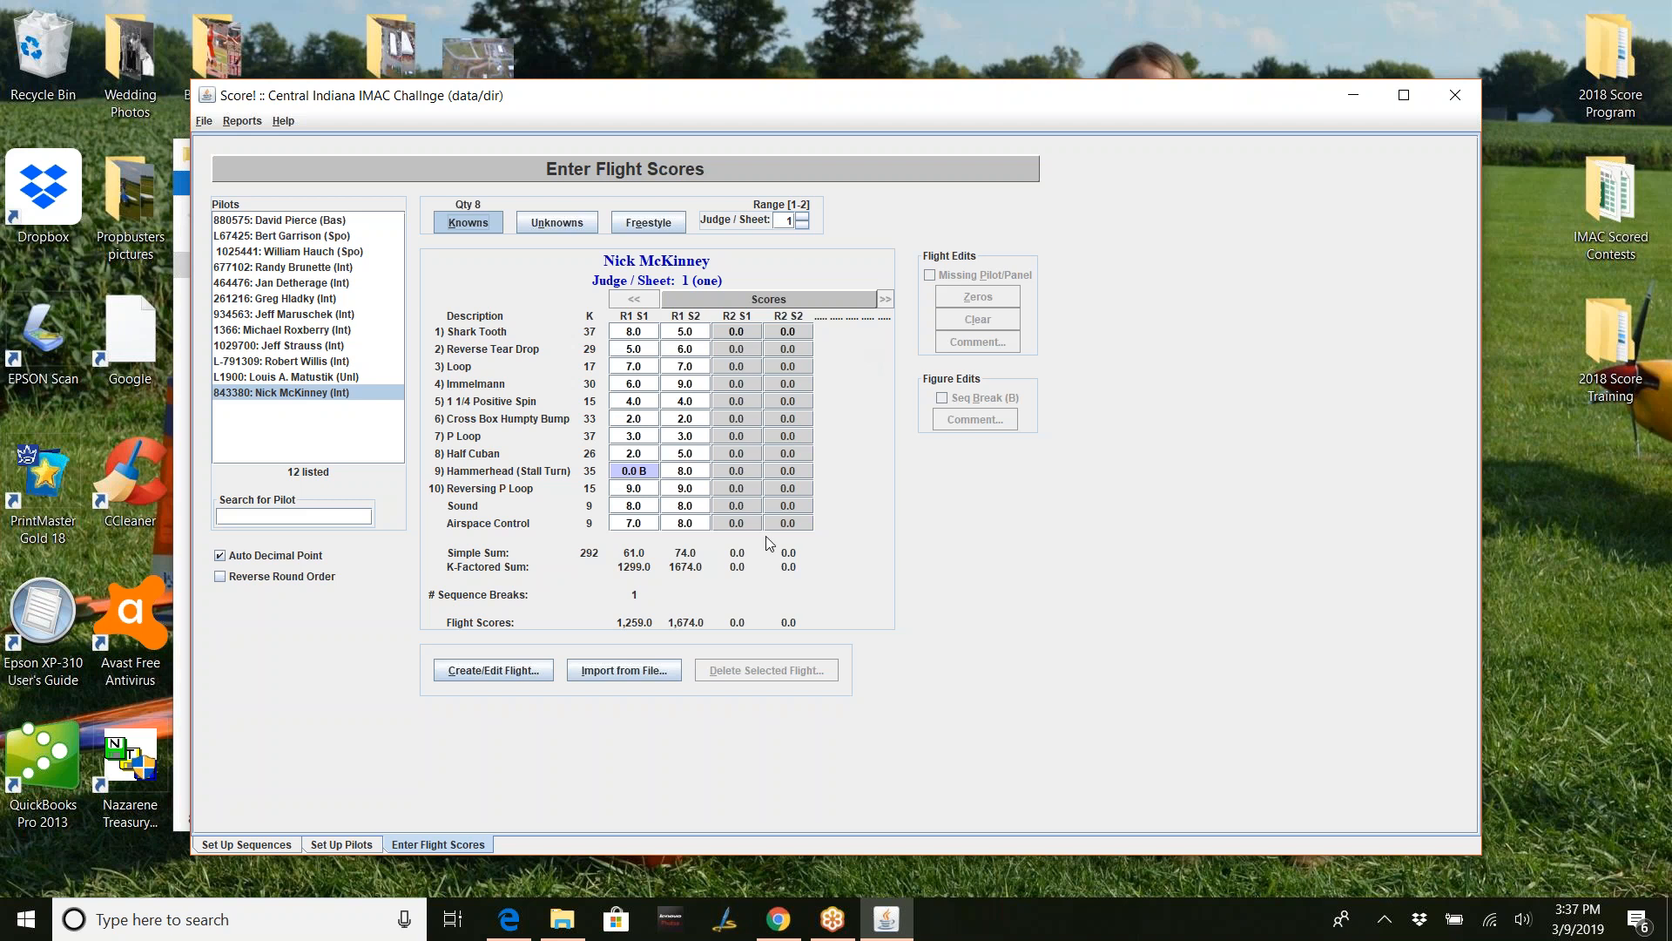
# - Cancel flight creation and select the pilot third from the bottom, who has no flights yet
pyautogui.click(519, 678)
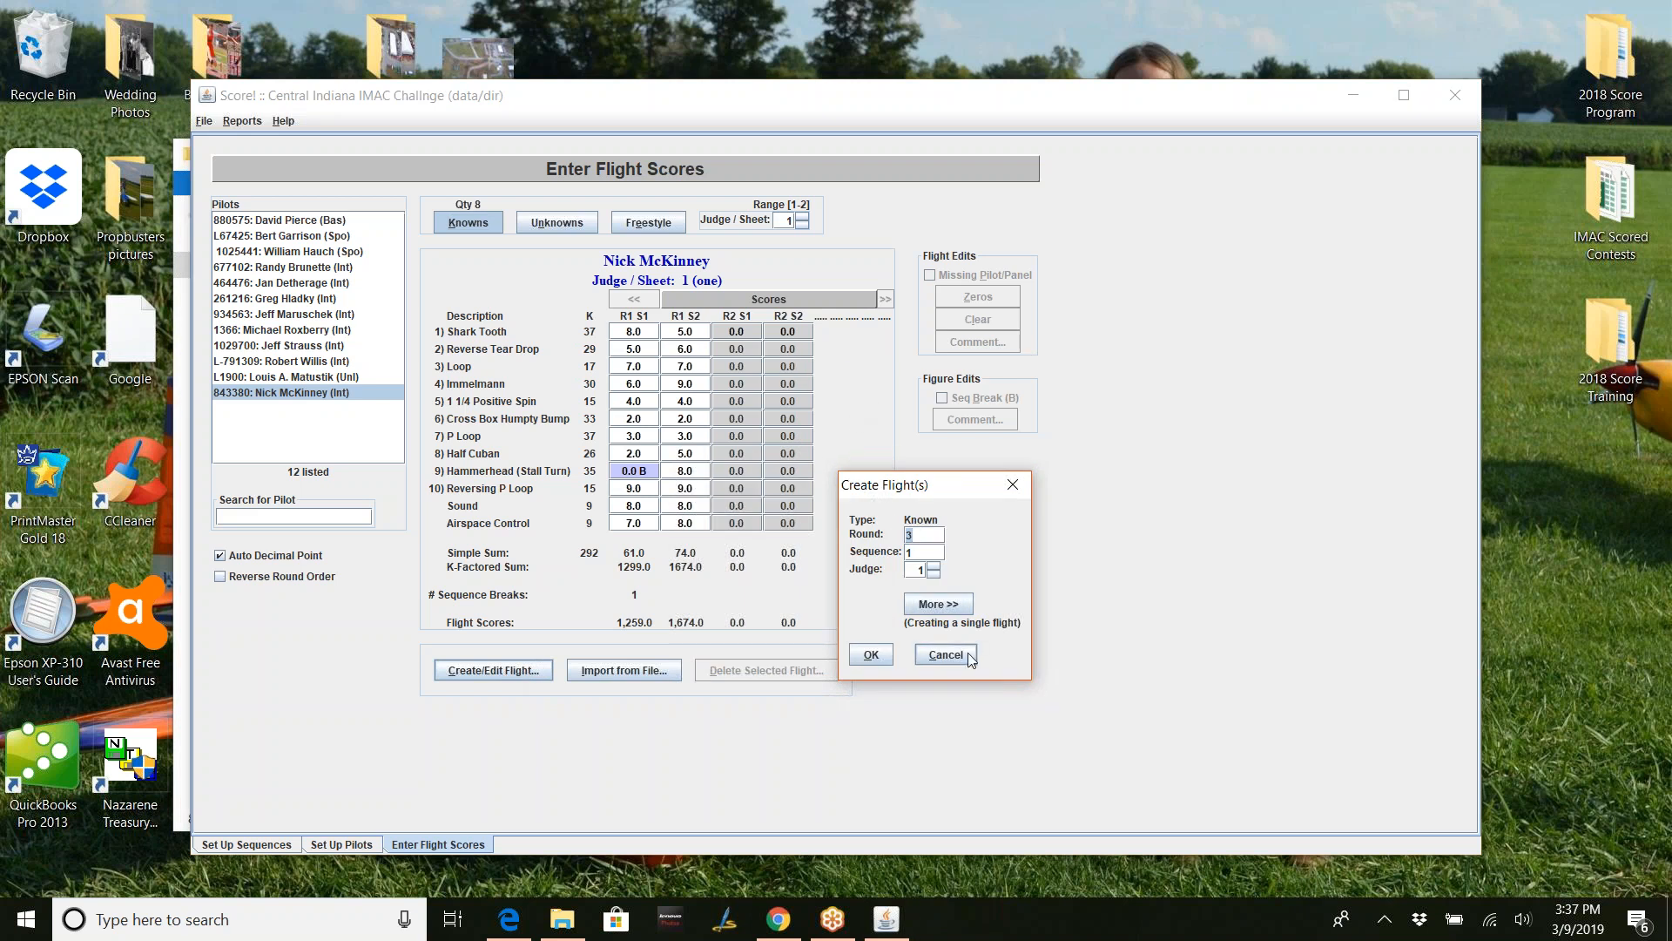
pyautogui.click(940, 655)
pyautogui.click(327, 377)
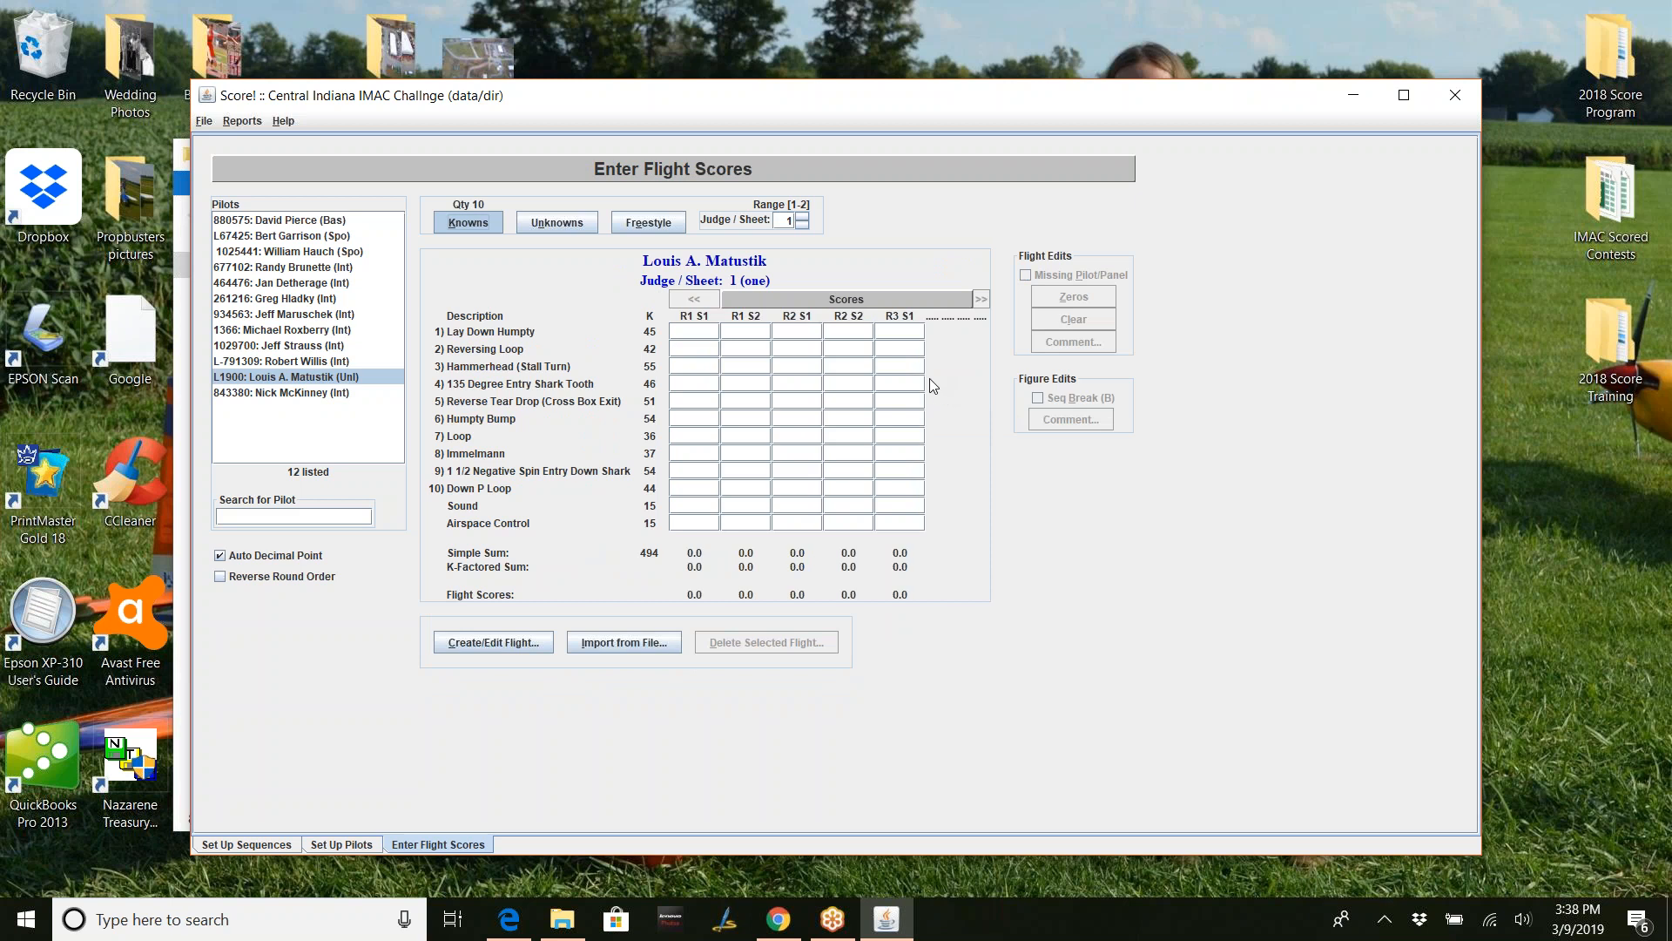
pyautogui.click(319, 362)
# - Create blank Known flights for rounds 1 through 3, sequences 1 and 2, for this pilot
pyautogui.click(528, 476)
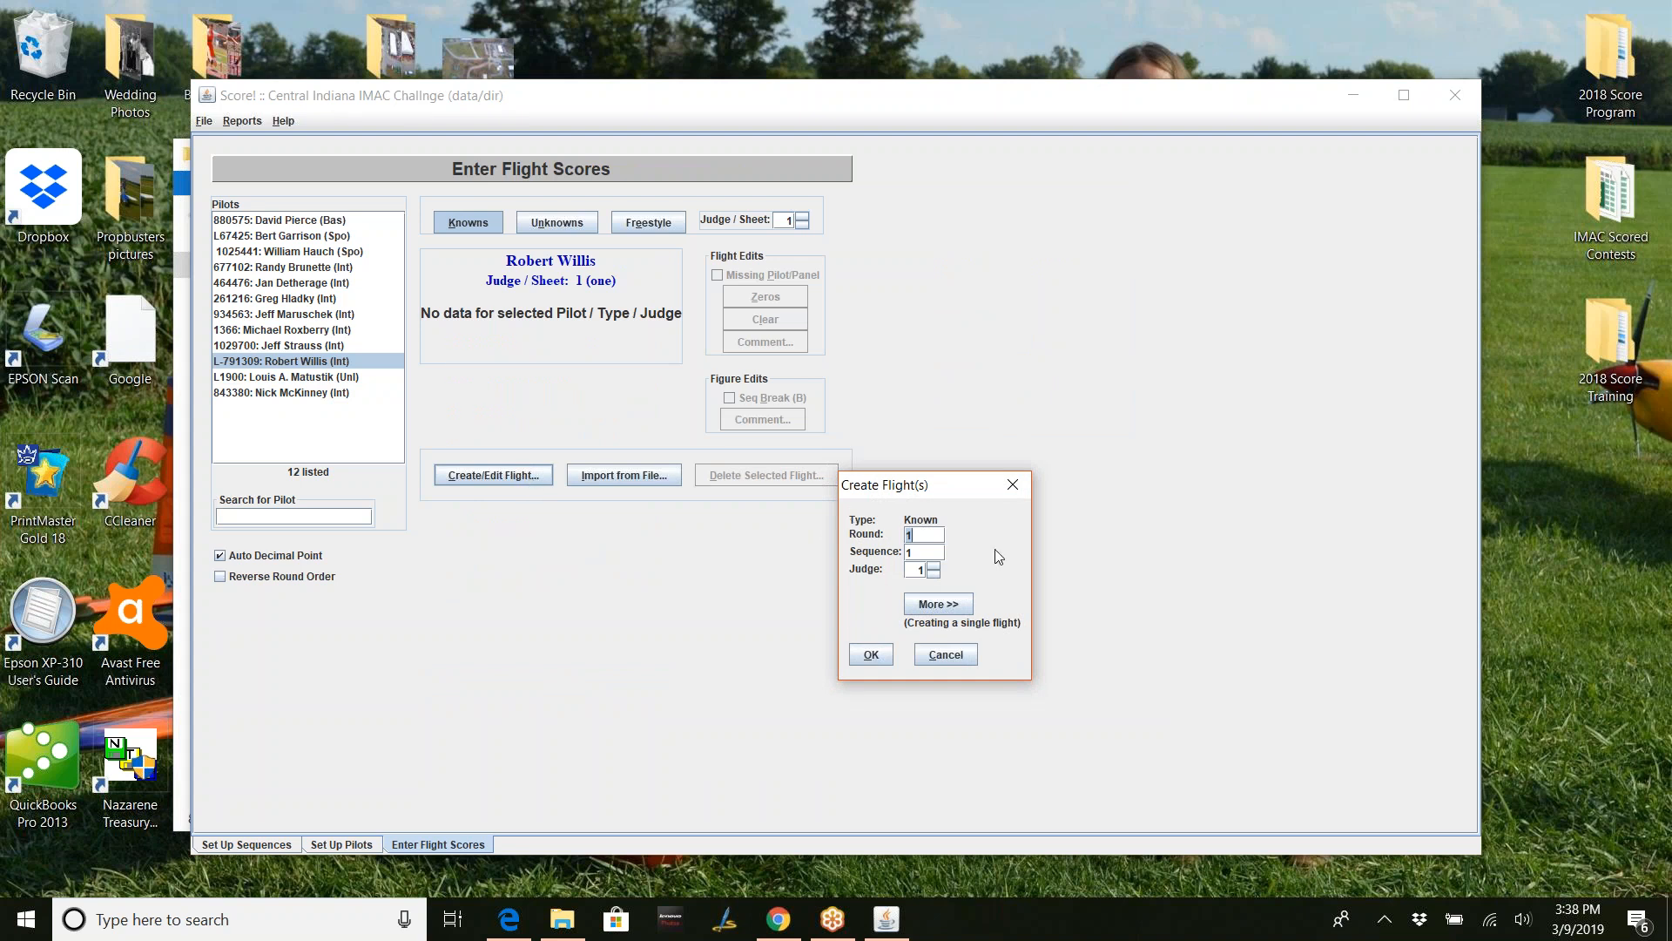
pyautogui.click(938, 603)
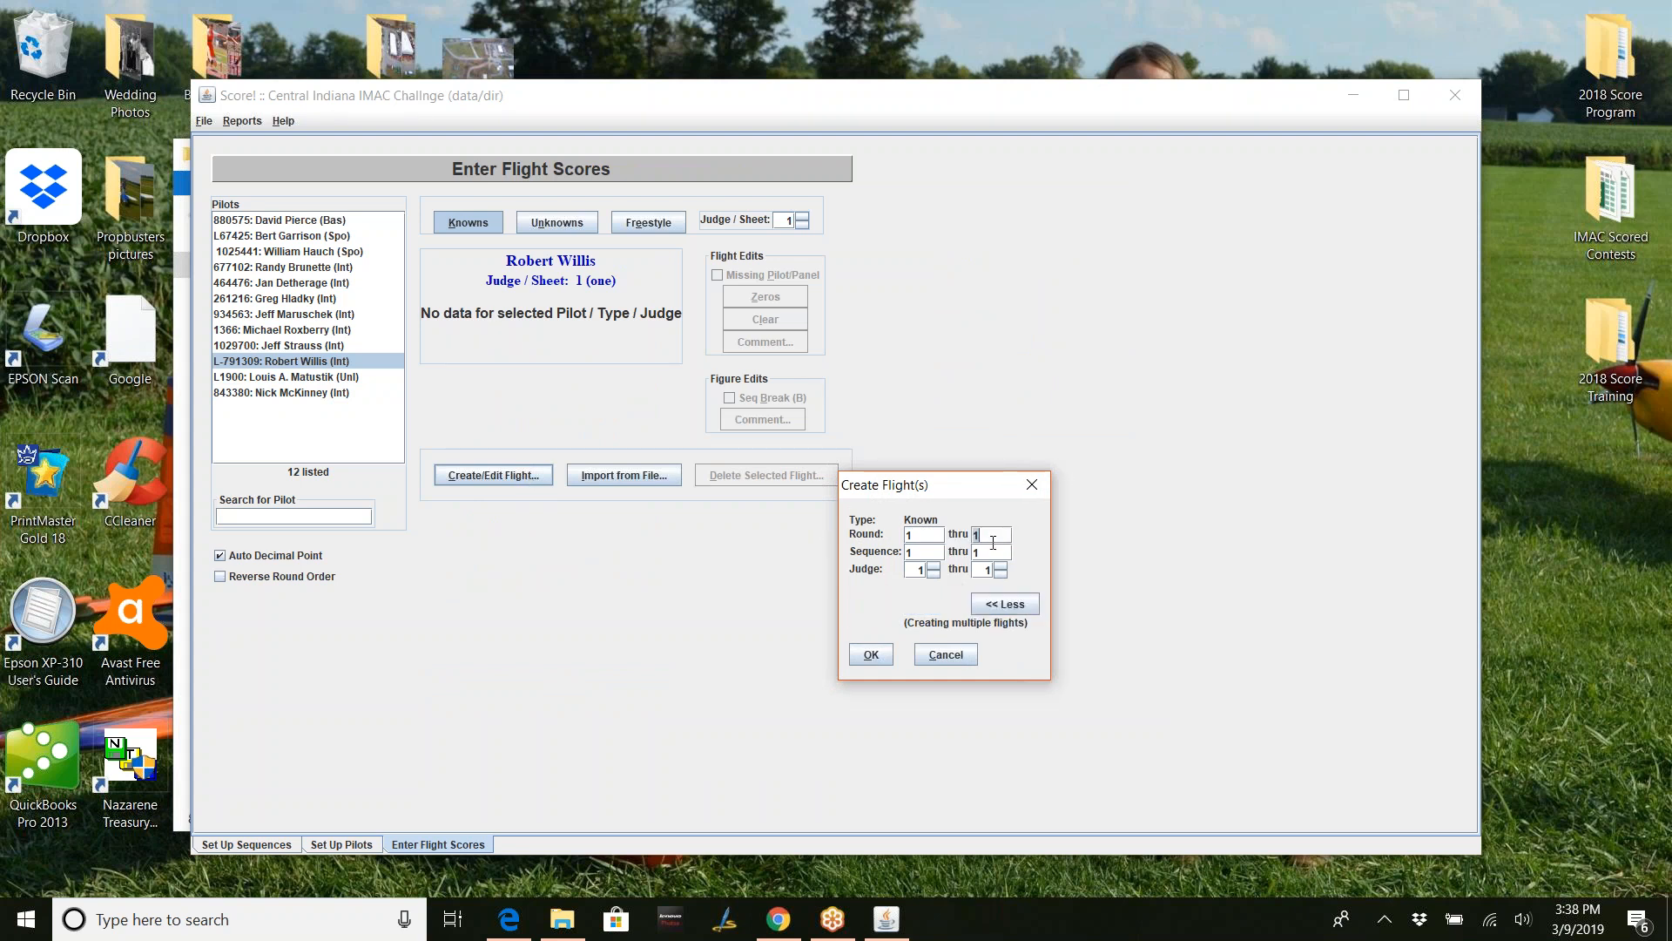
pyautogui.write('3')
pyautogui.press('Tab')
pyautogui.press('Tab')
pyautogui.write('2')
pyautogui.press('Tab')
pyautogui.click(872, 654)
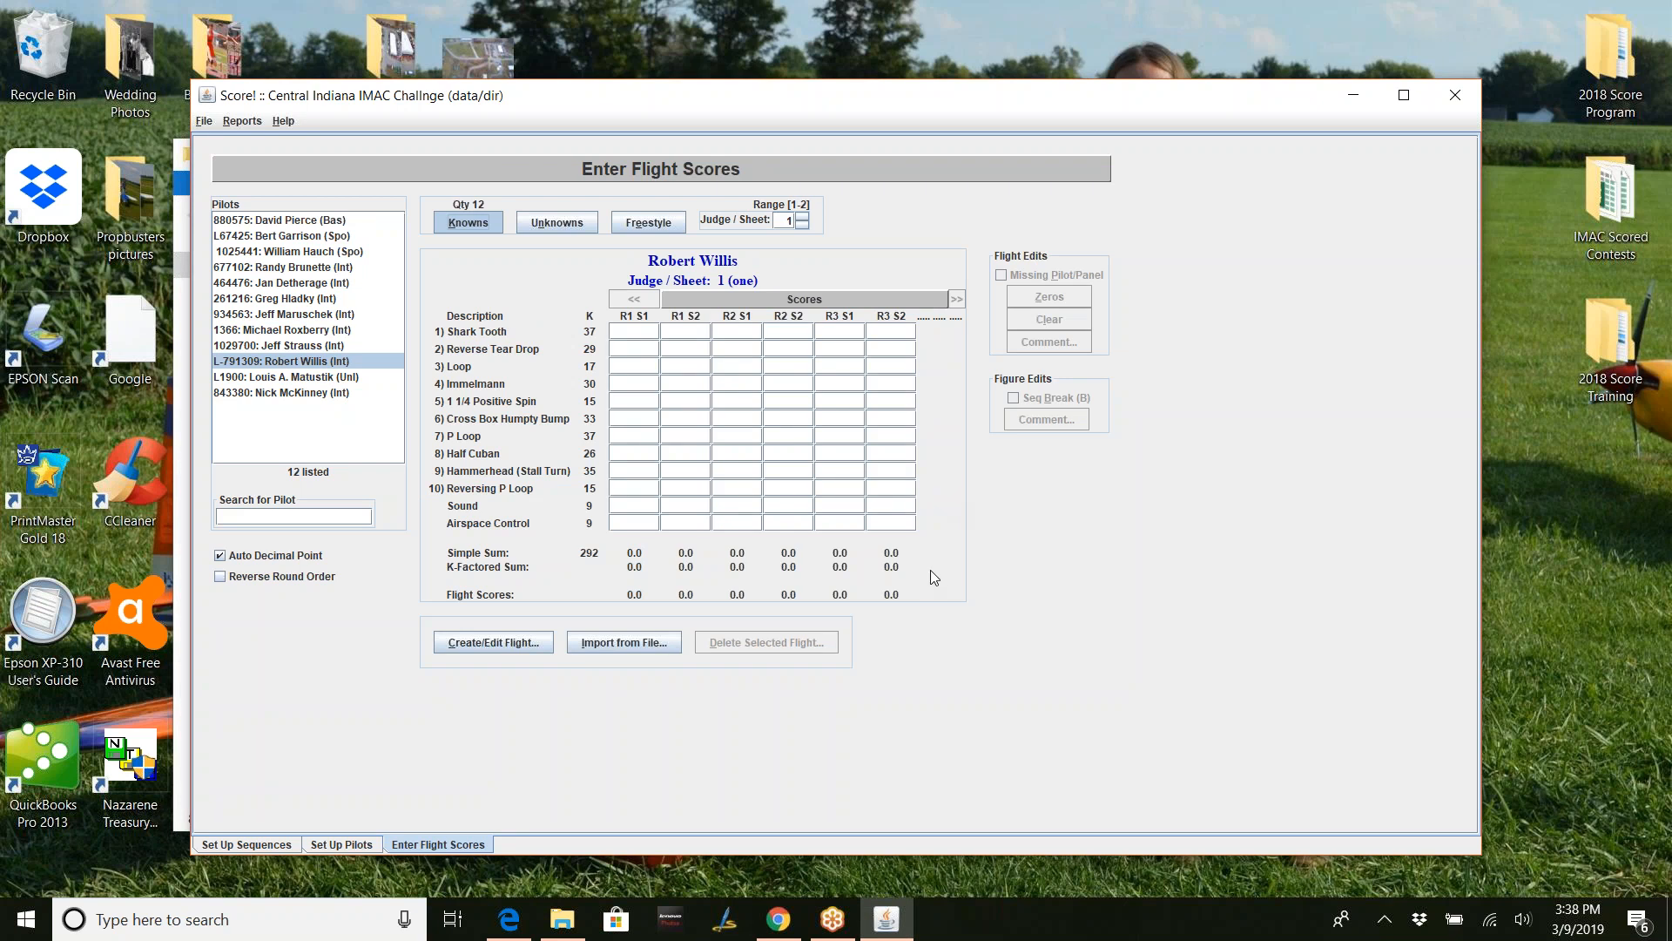
# - Add blank round 4 Known flights for sequences 1–2 and judges 1–2
pyautogui.click(520, 641)
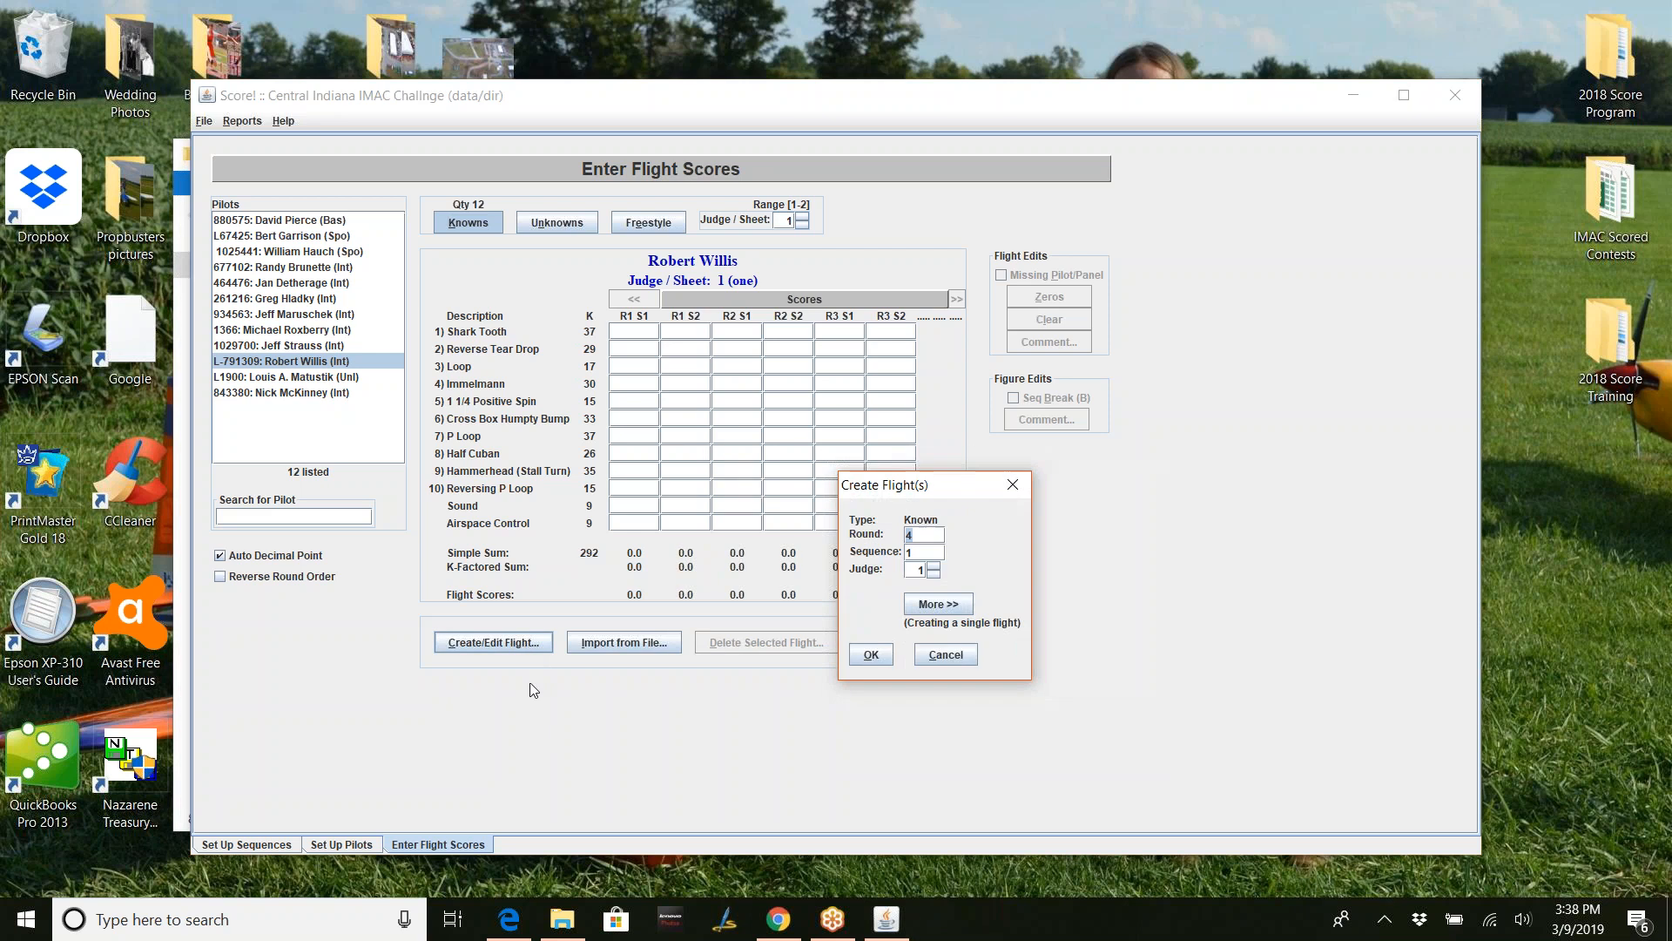
pyautogui.click(937, 604)
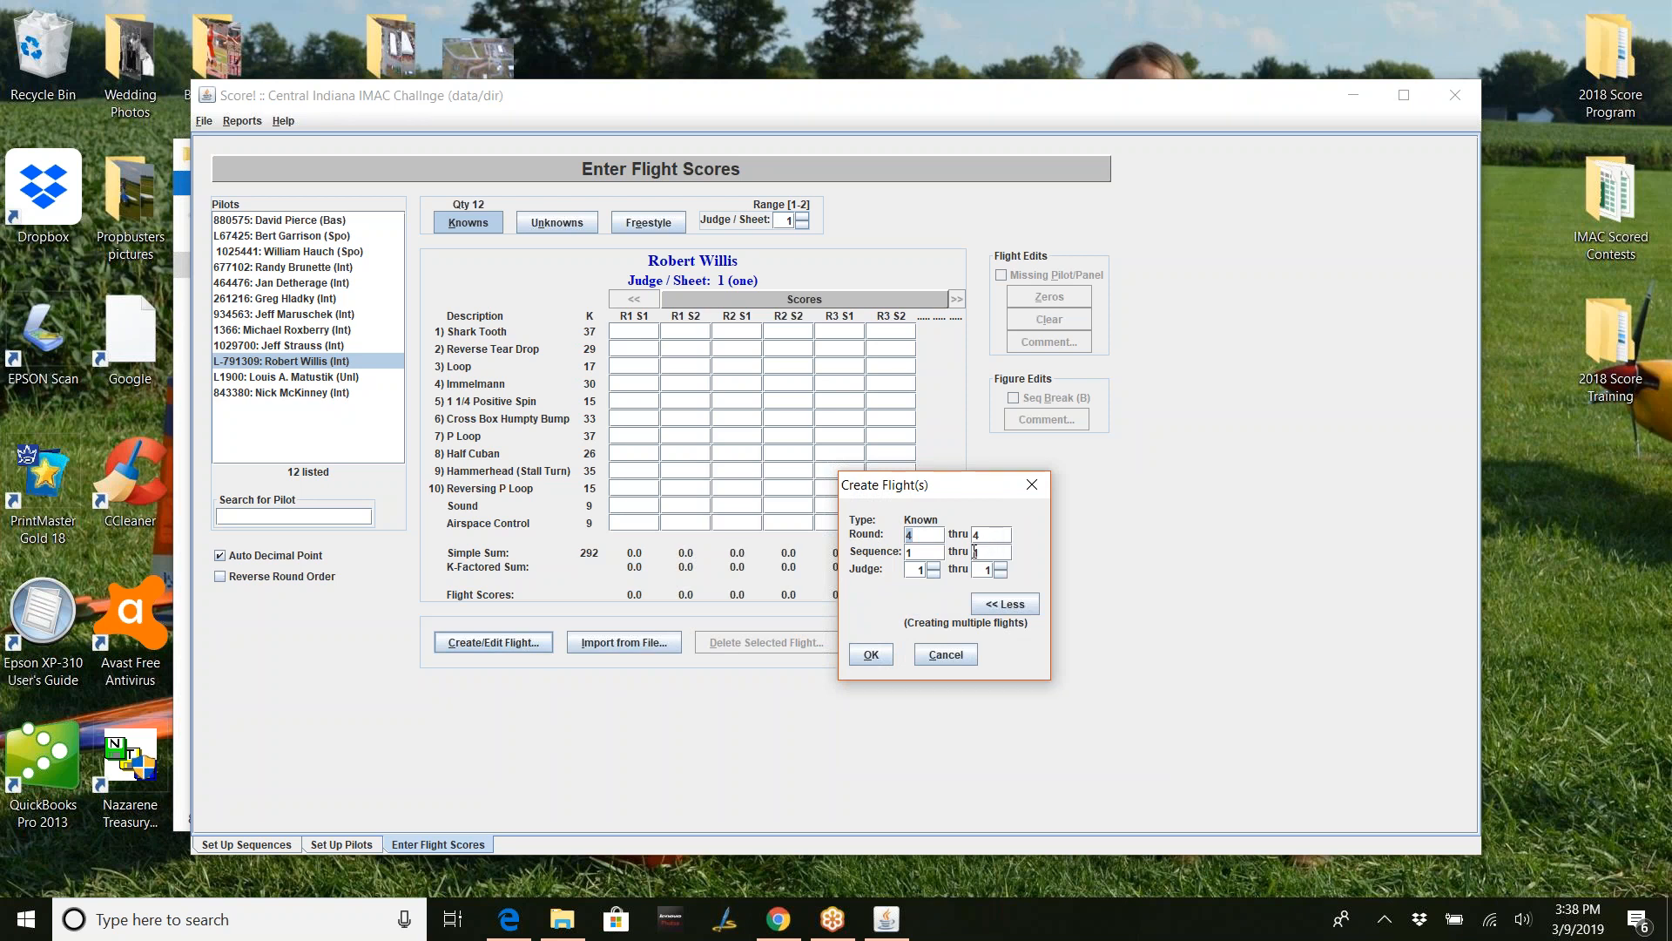
pyautogui.click(983, 553)
pyautogui.write('2')
pyautogui.click(1002, 566)
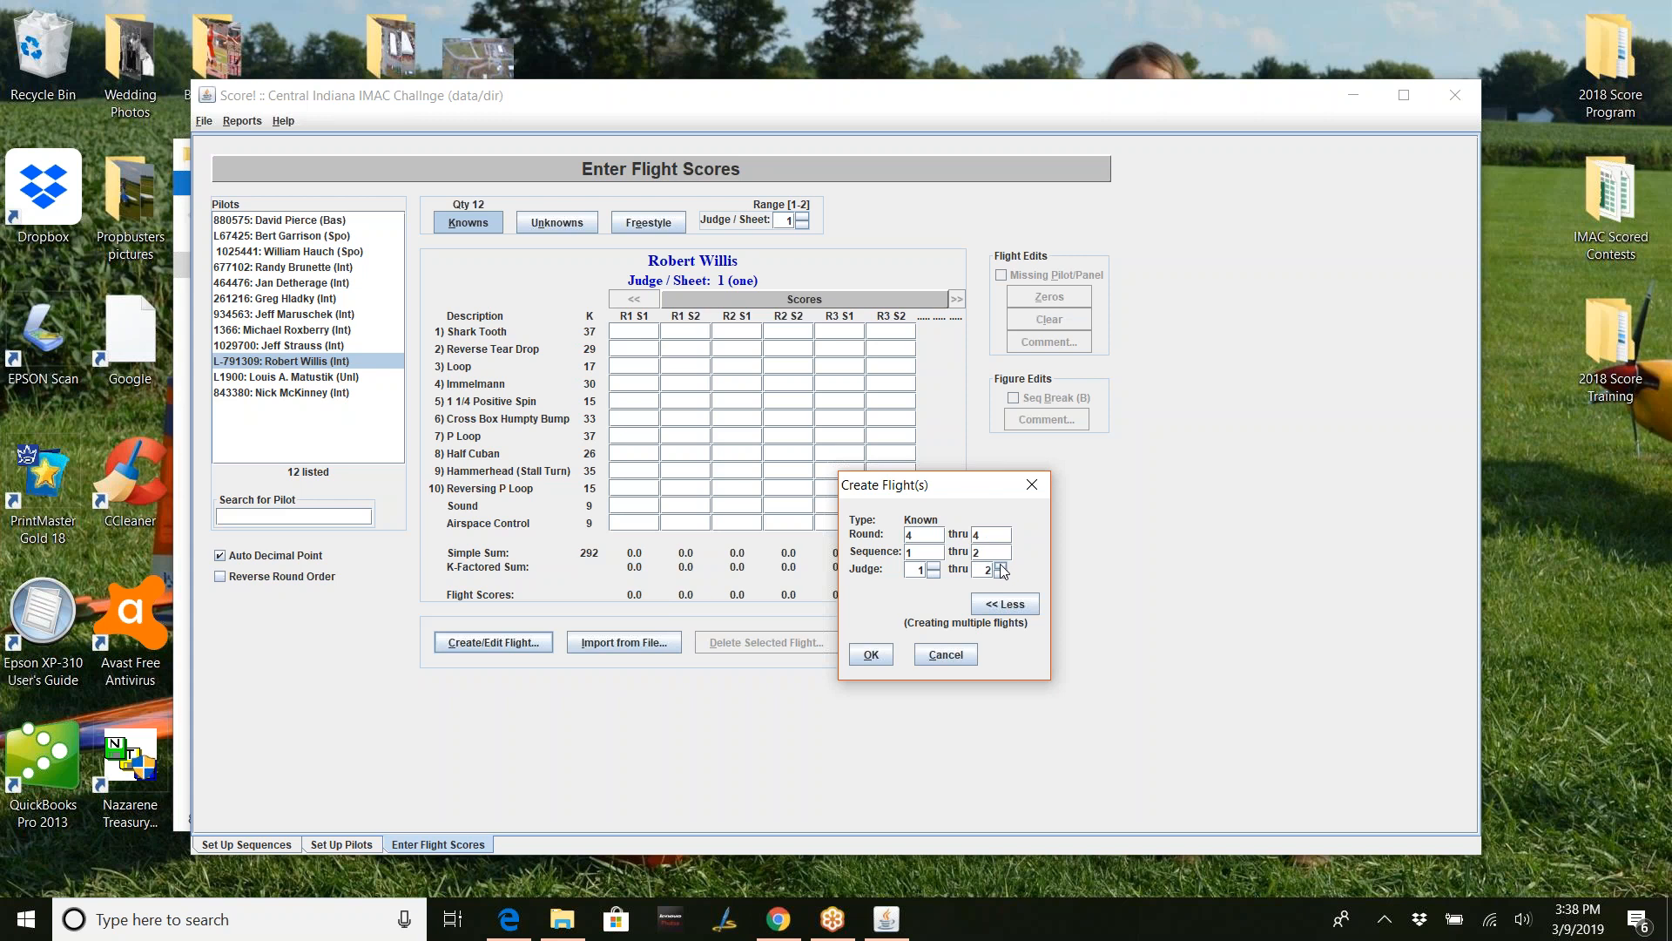
pyautogui.click(872, 655)
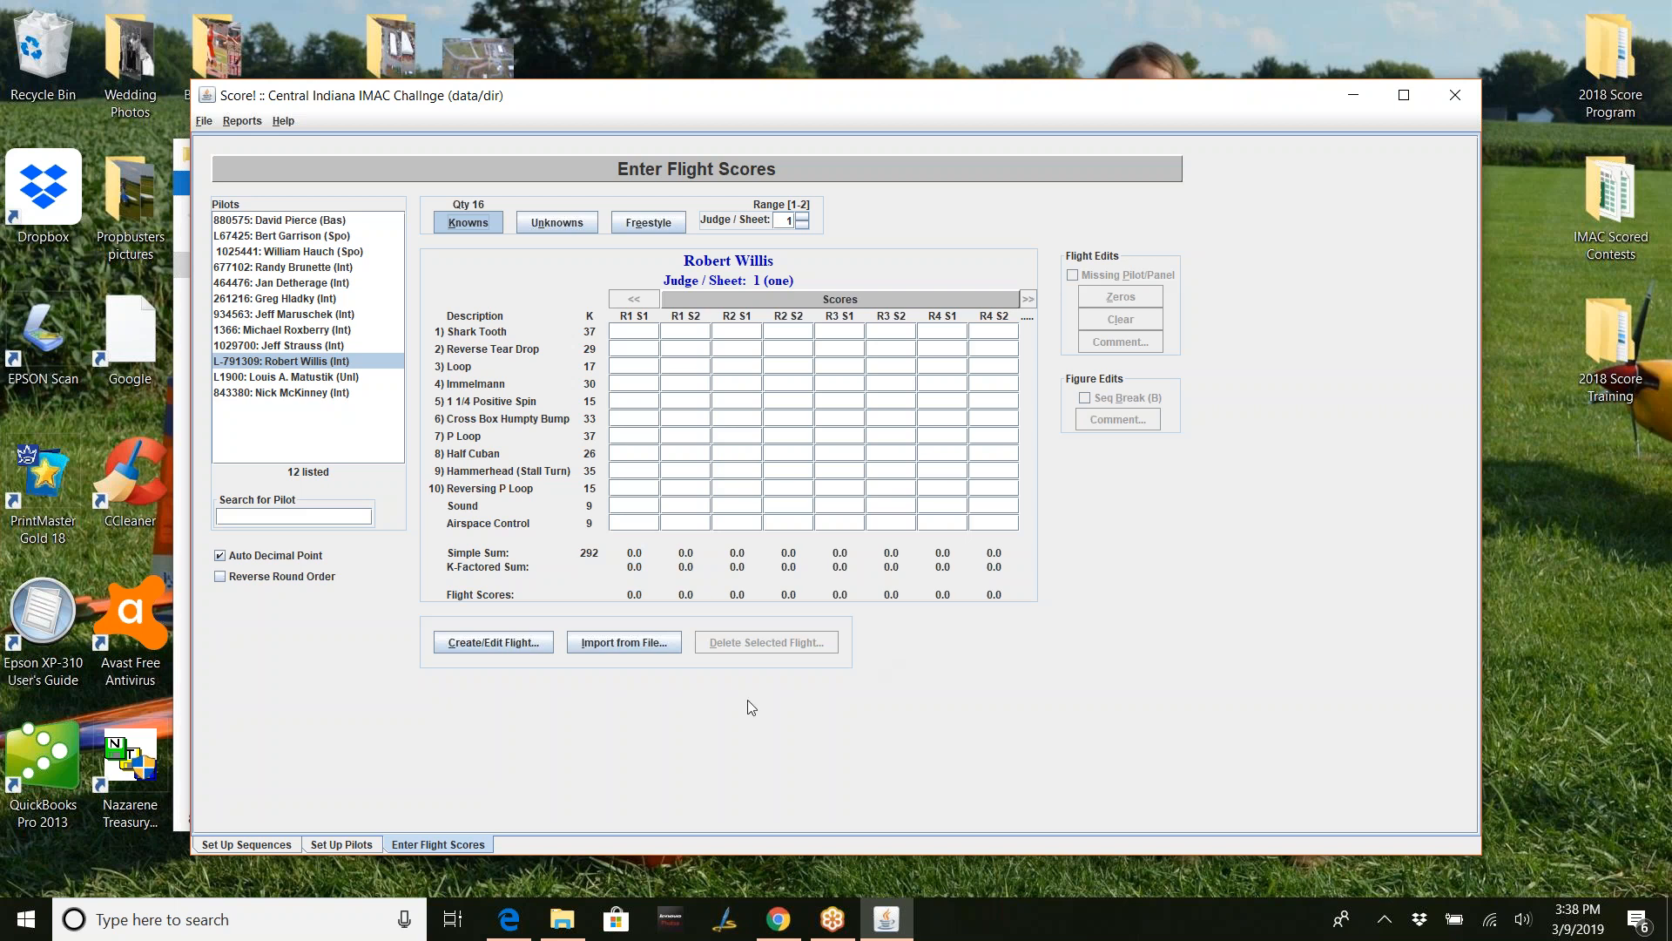
pyautogui.click(540, 642)
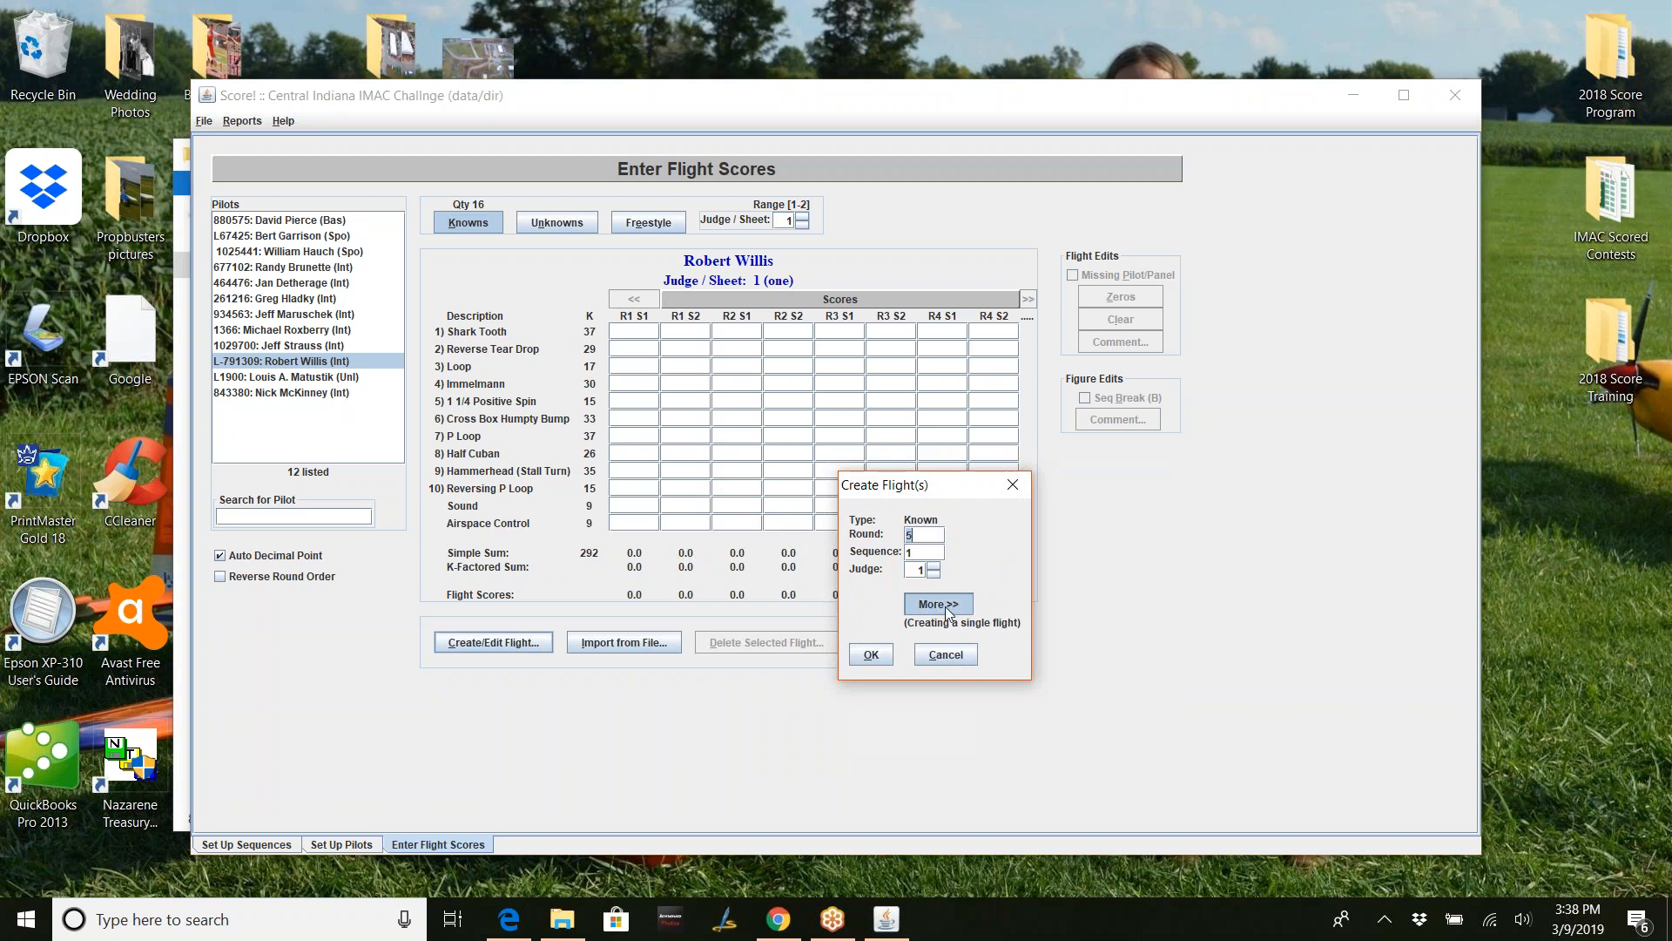
# - Cancel the new flight and delete judge 1's round 4 sequence 2 and sequence 1 flights
pyautogui.click(947, 610)
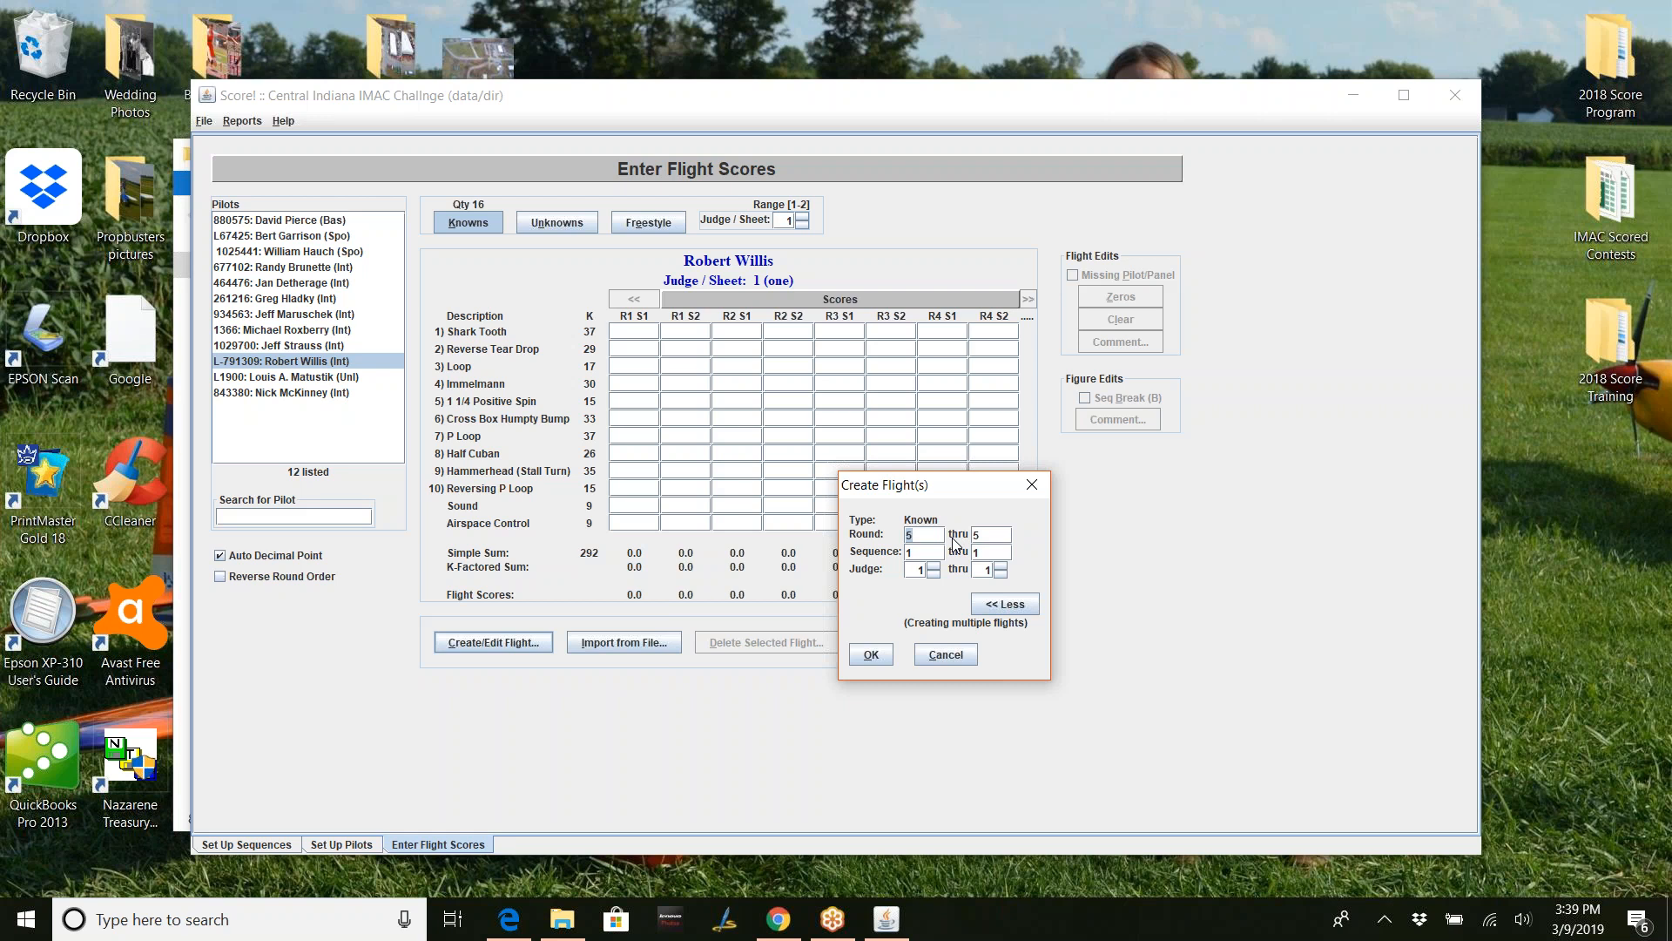
pyautogui.click(939, 656)
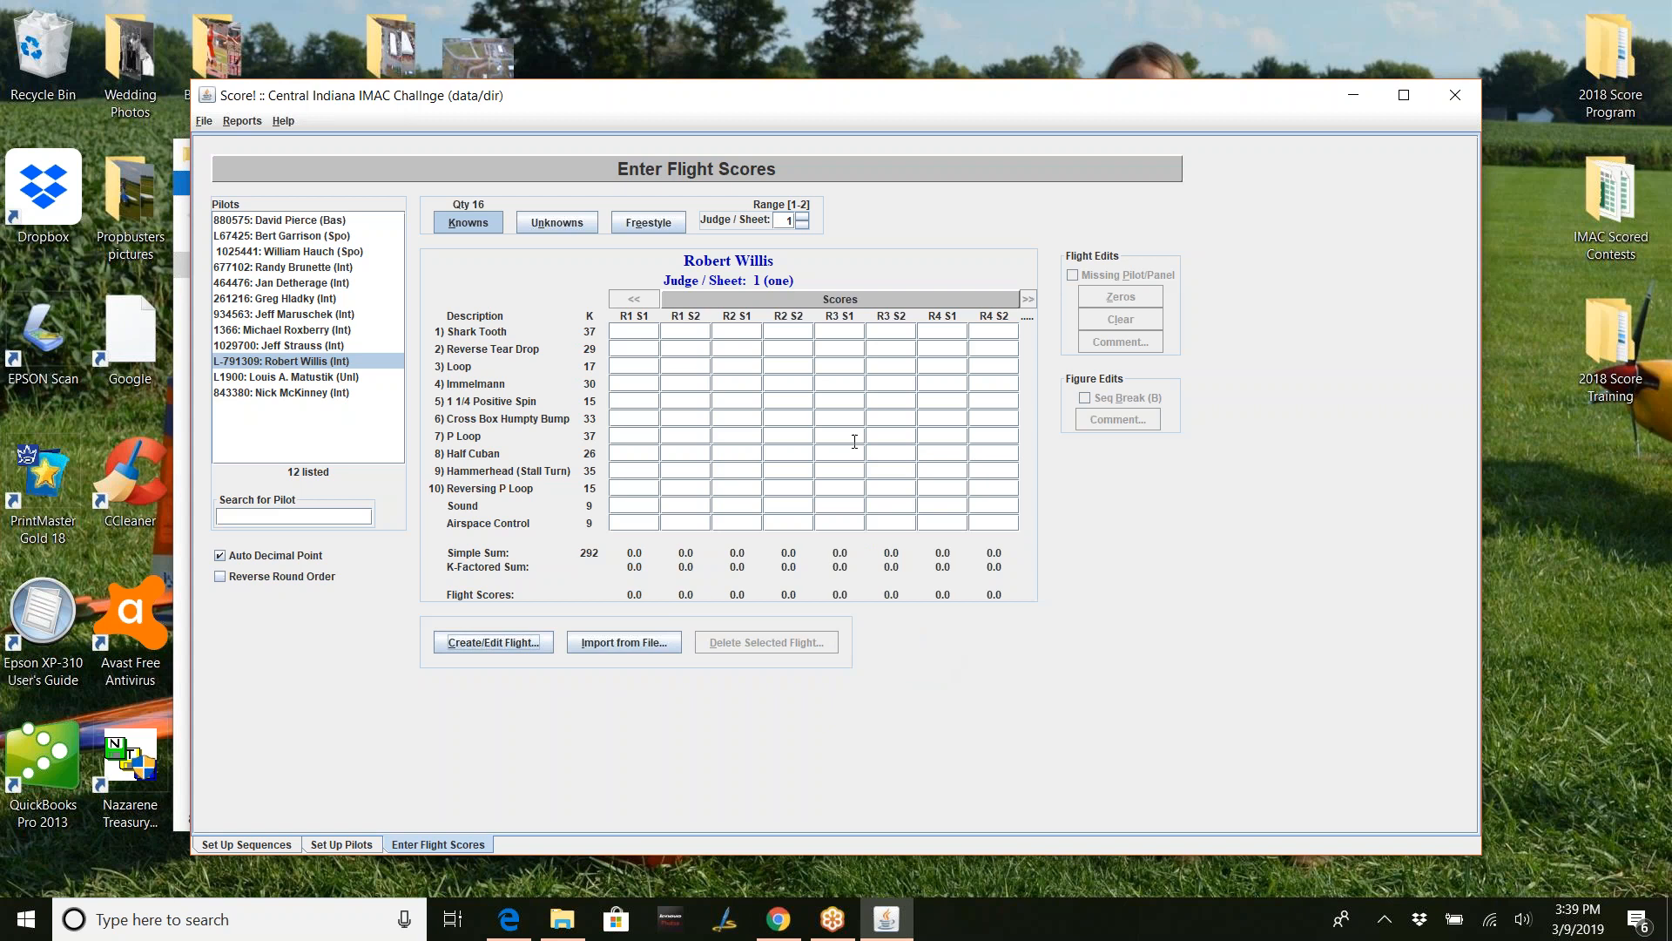
pyautogui.click(991, 330)
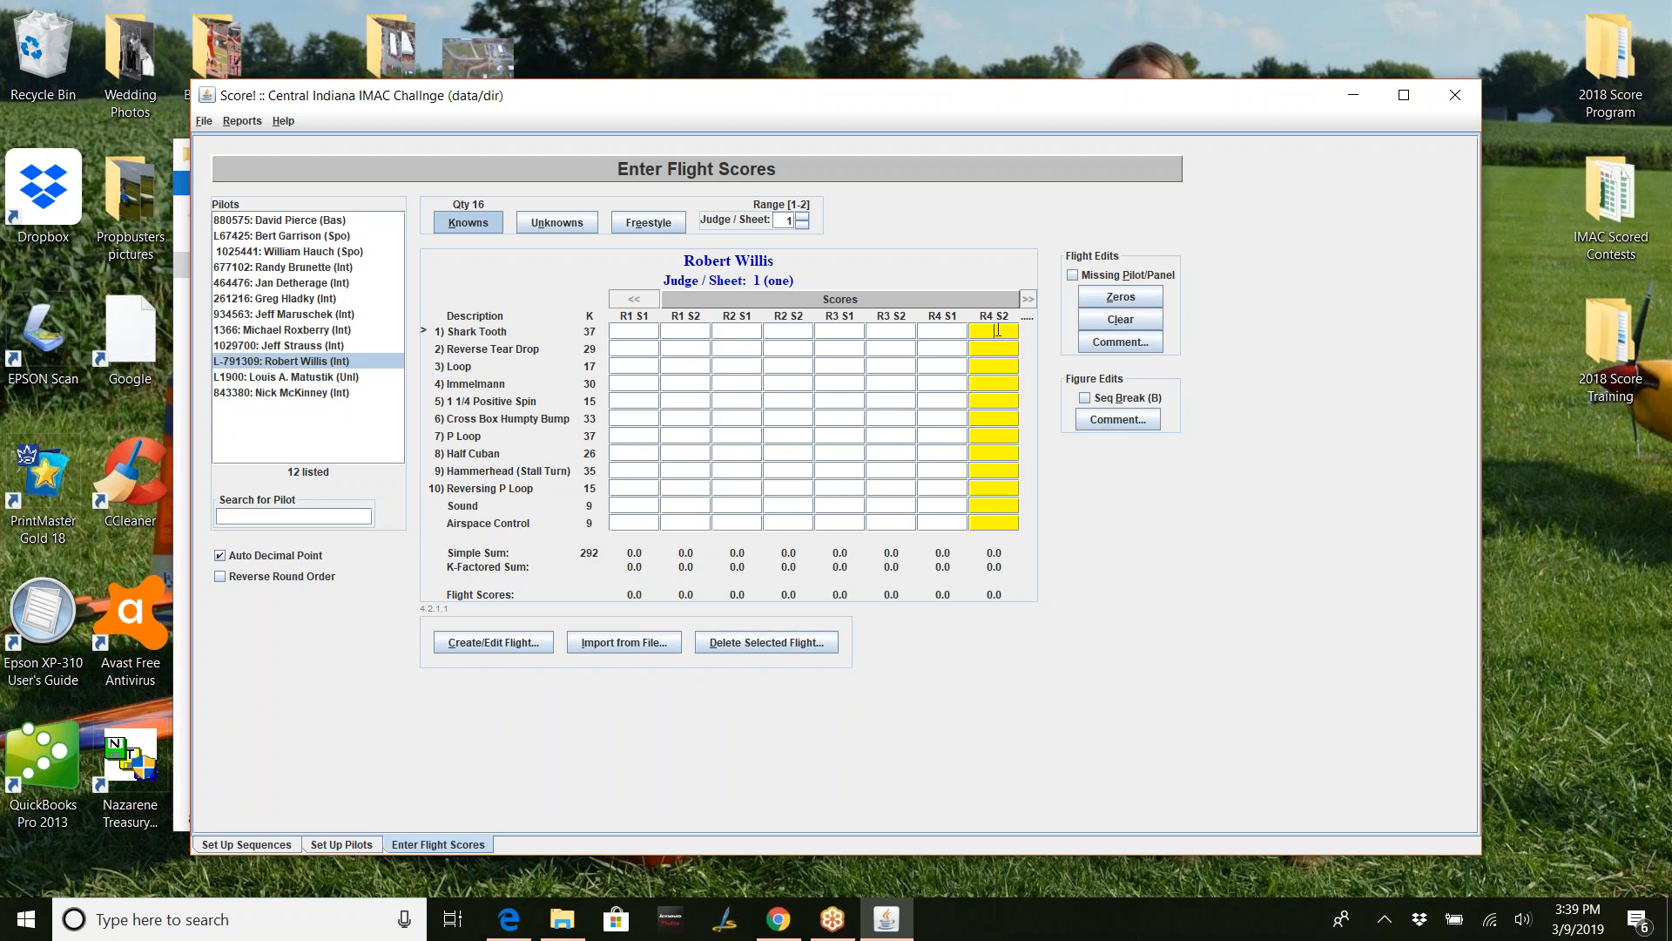
pyautogui.click(796, 643)
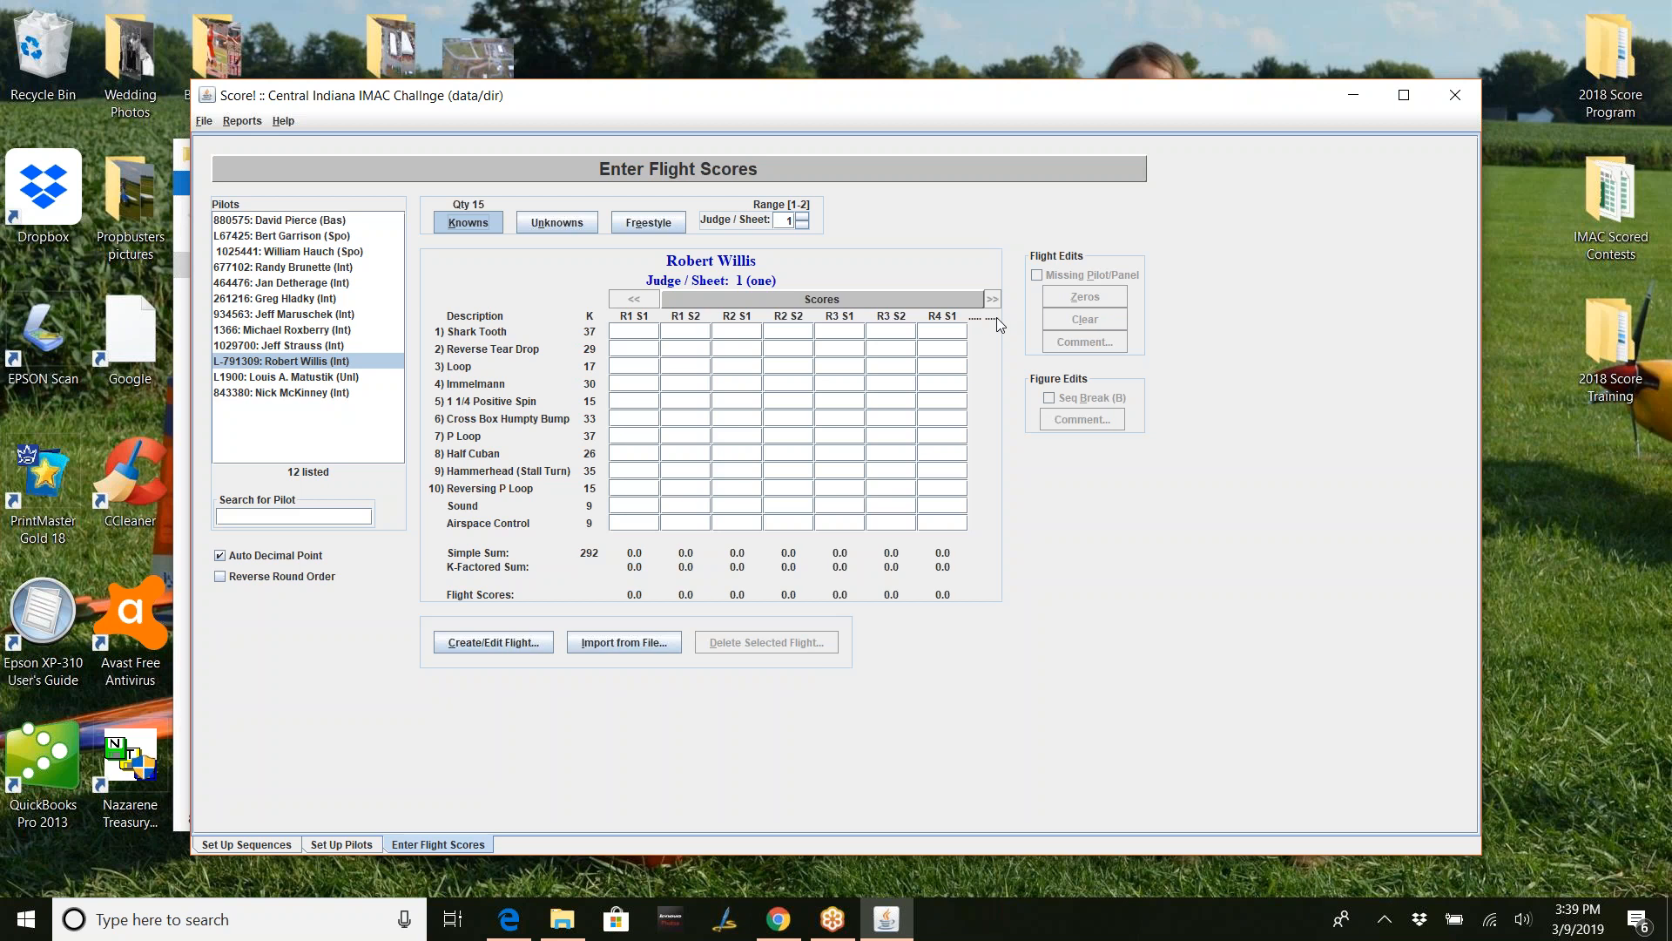
pyautogui.click(948, 330)
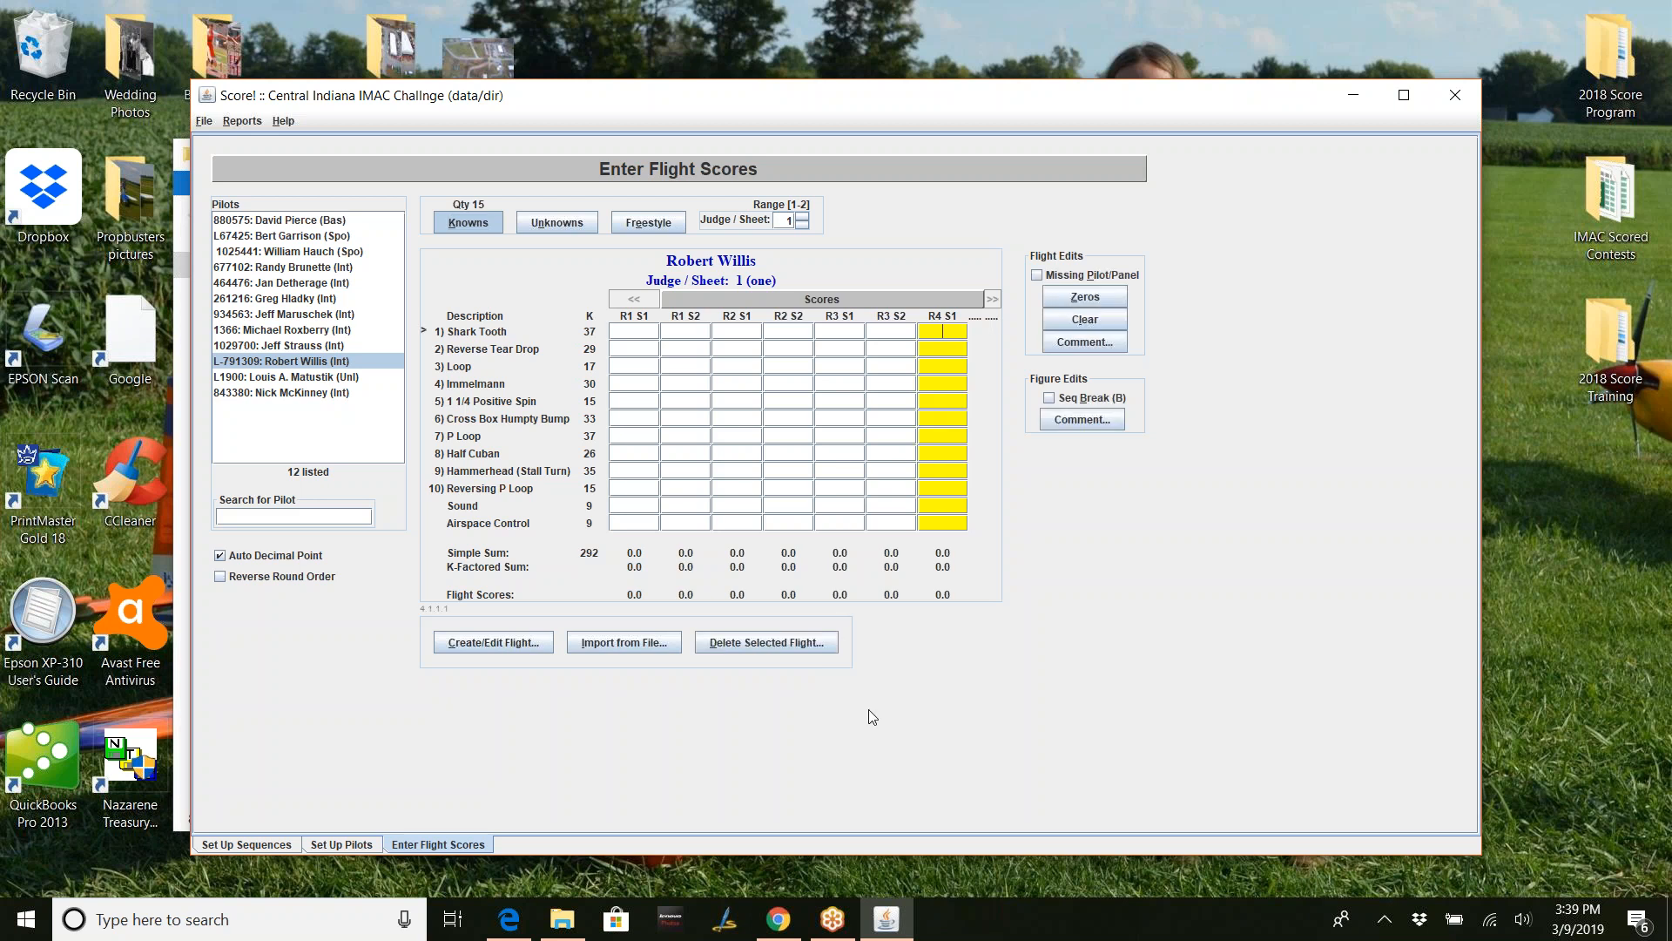
pyautogui.click(786, 641)
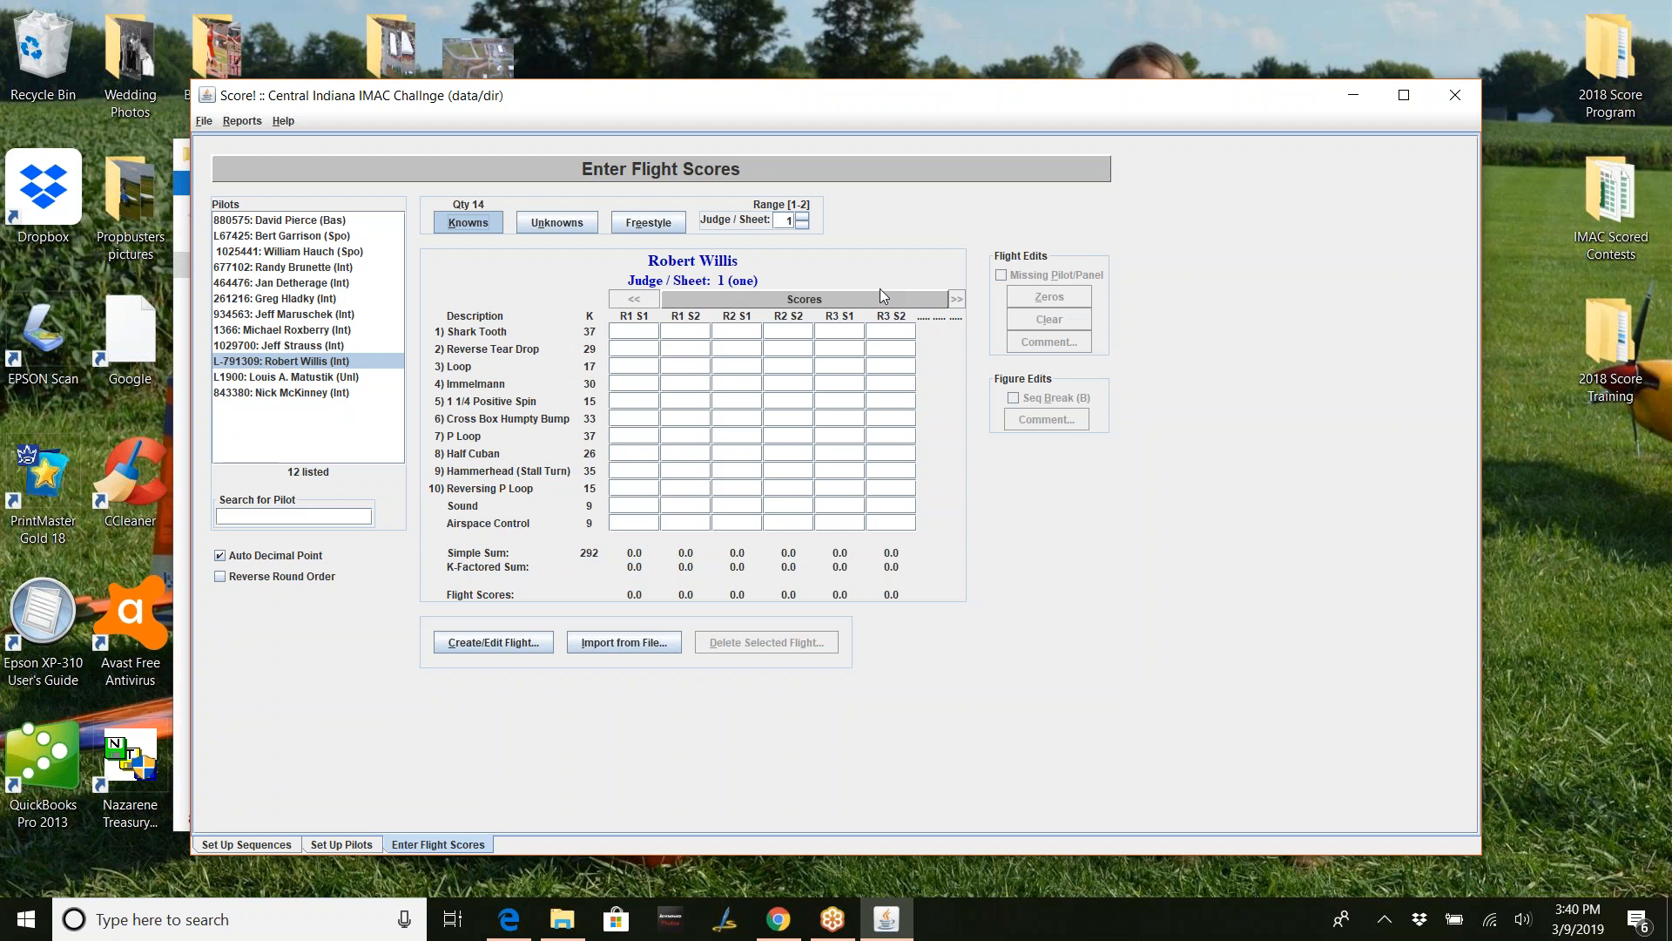
# - On judge sheet 2, delete the R4 S1 and R4 S2 flights, leaving 12 flights
pyautogui.click(802, 216)
pyautogui.click(959, 329)
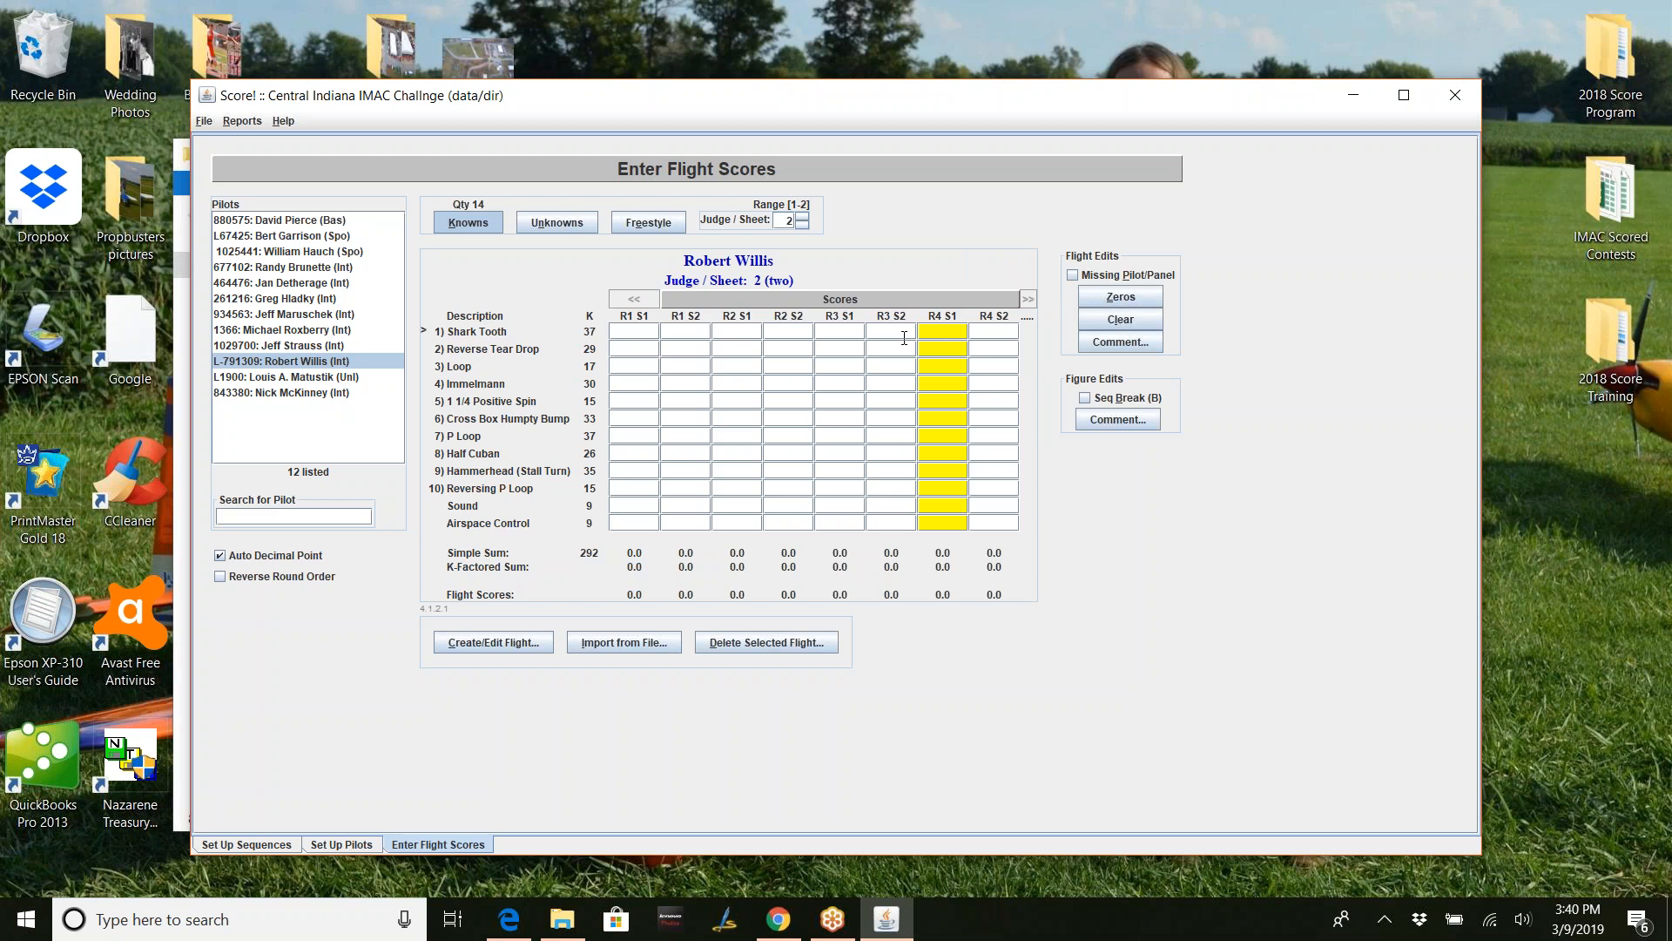
pyautogui.click(775, 648)
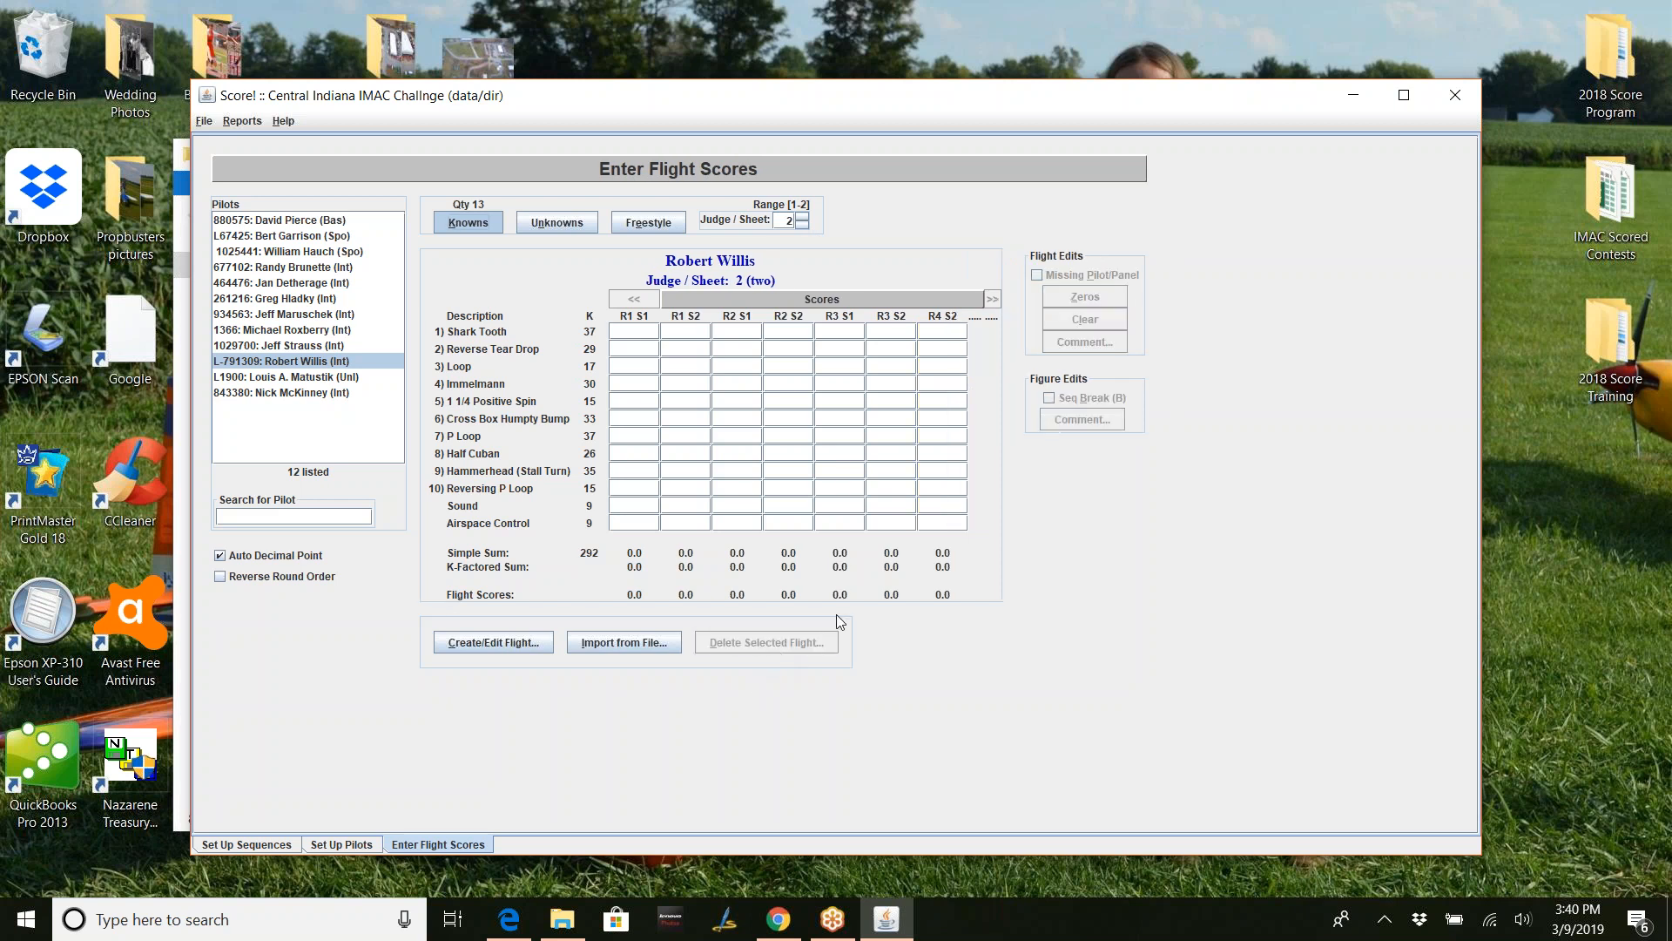
pyautogui.click(952, 336)
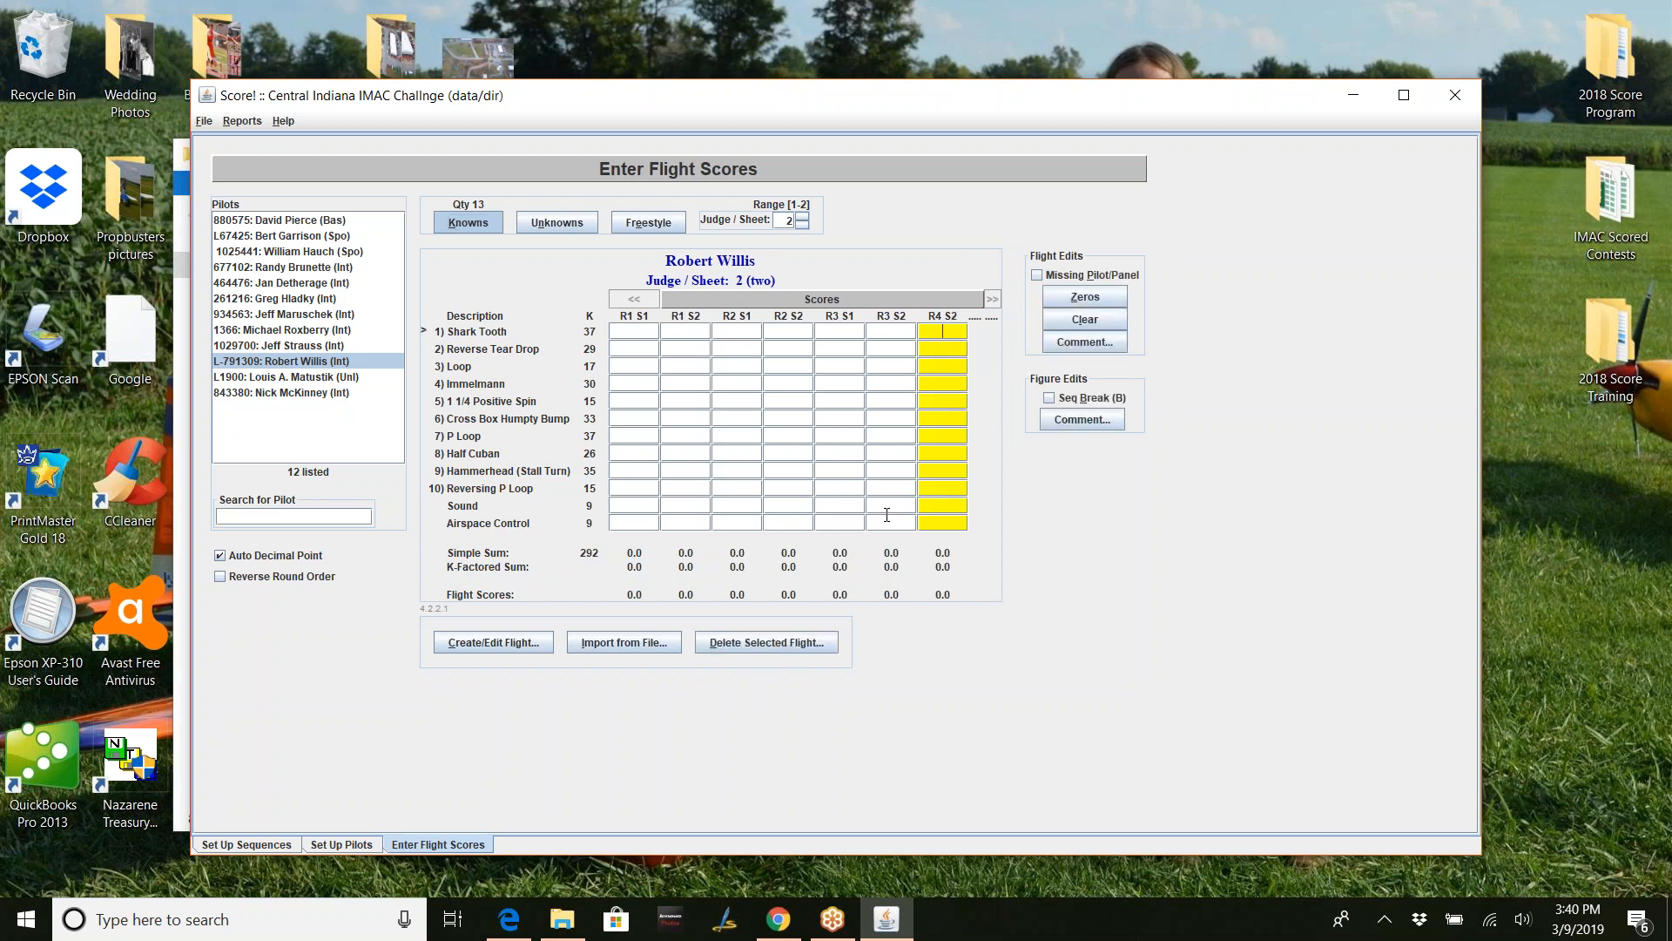
pyautogui.click(813, 643)
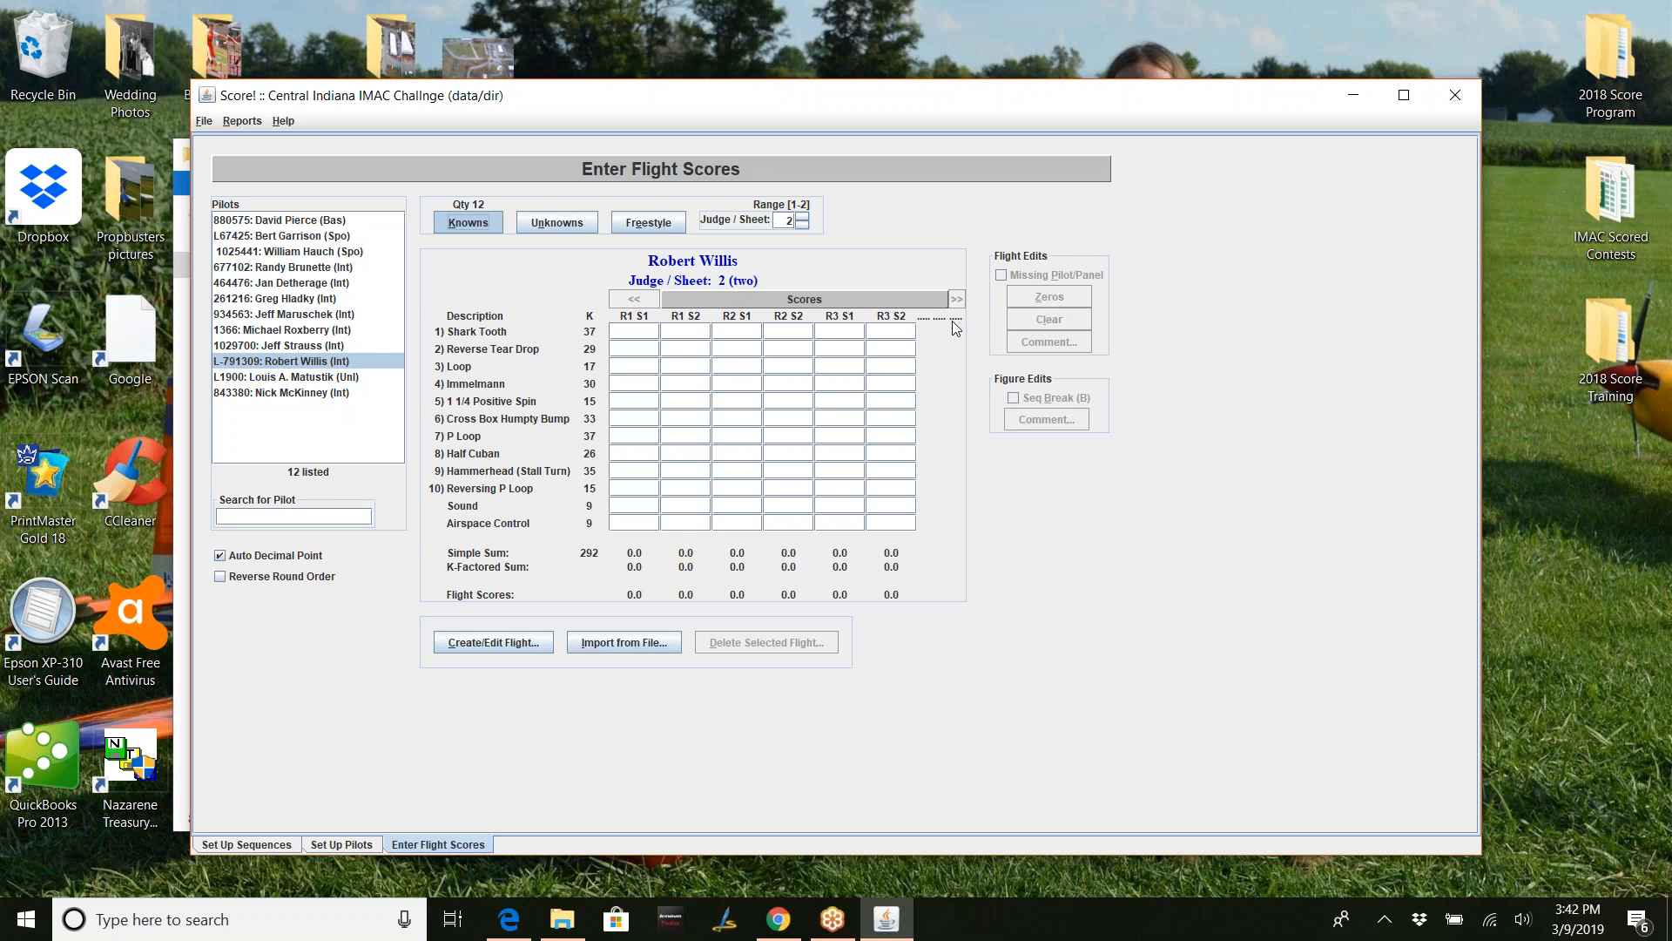
# - Select the last Intermediate pilot to show his judge 2 Known scores
pyautogui.click(344, 392)
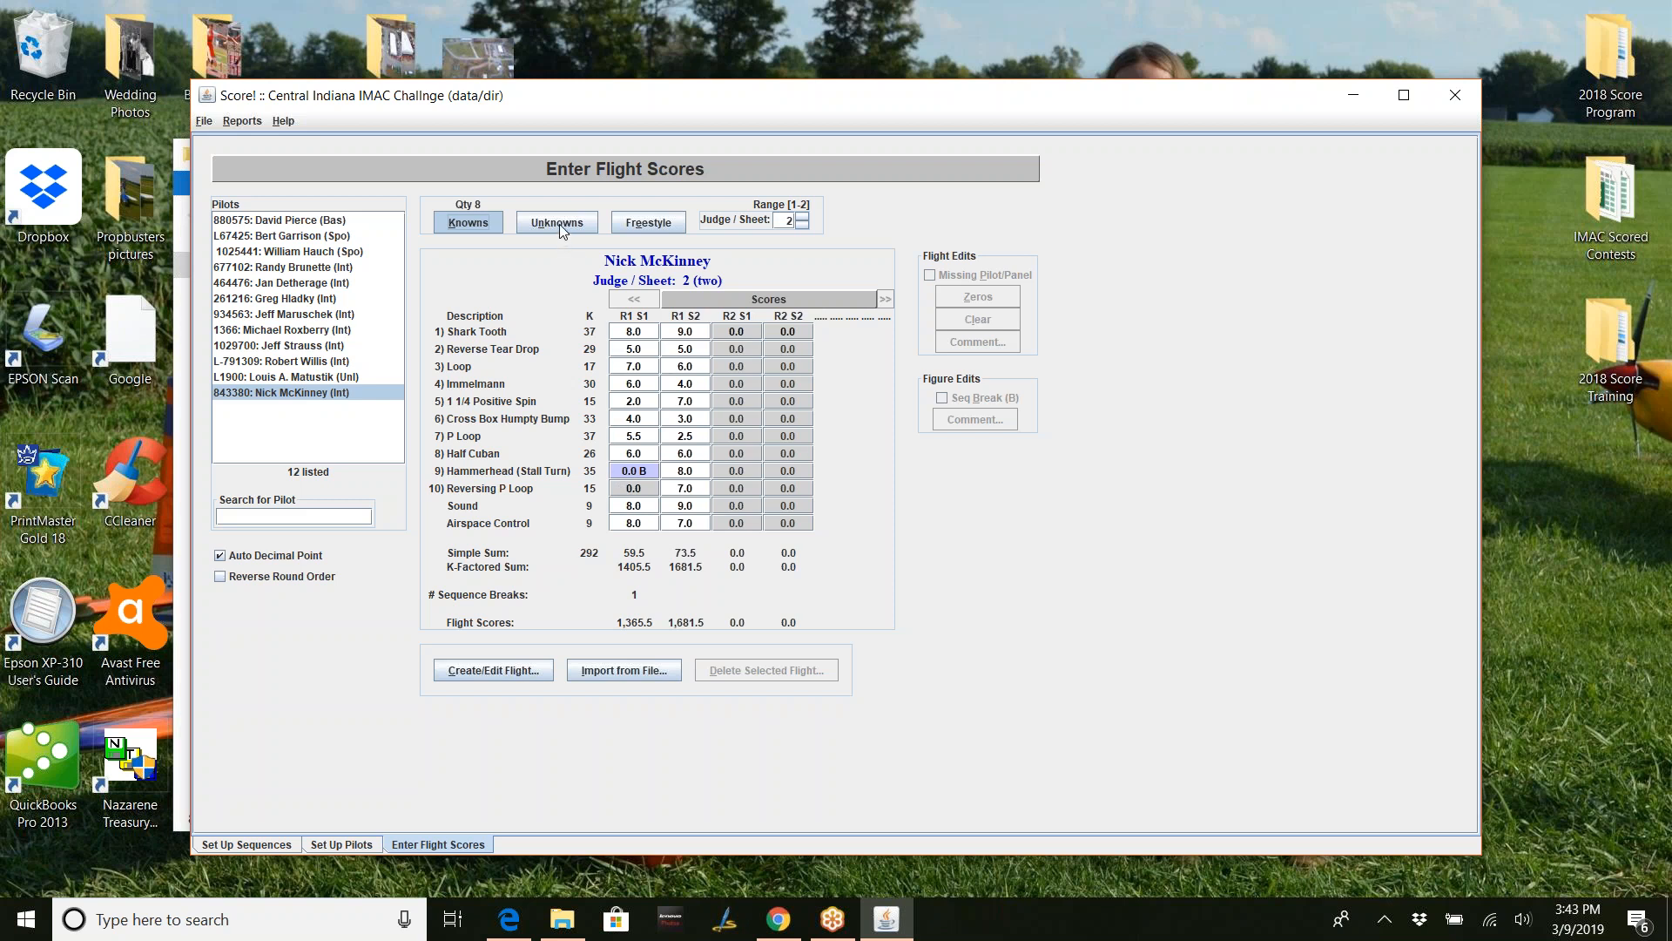
# - Switch the score panel to this pilot's Unknown sequence flights
pyautogui.click(560, 223)
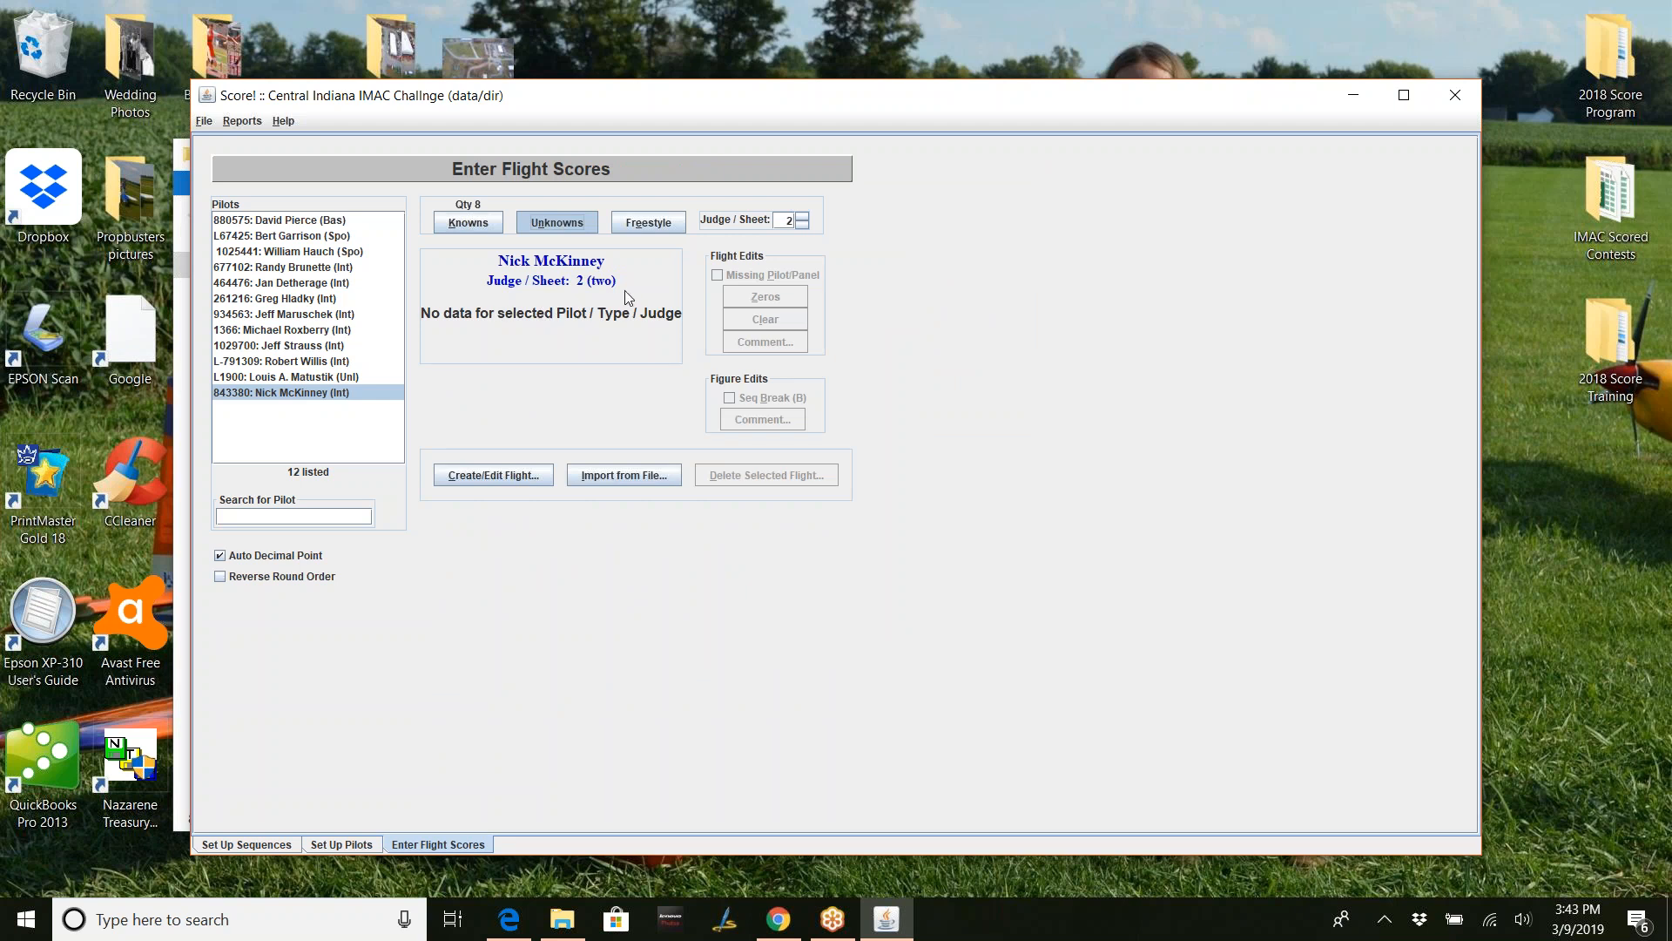
# - Create empty round 1 Unknown flights for judges 1 and 2, then bring up the INTERMED B PDF
pyautogui.click(802, 225)
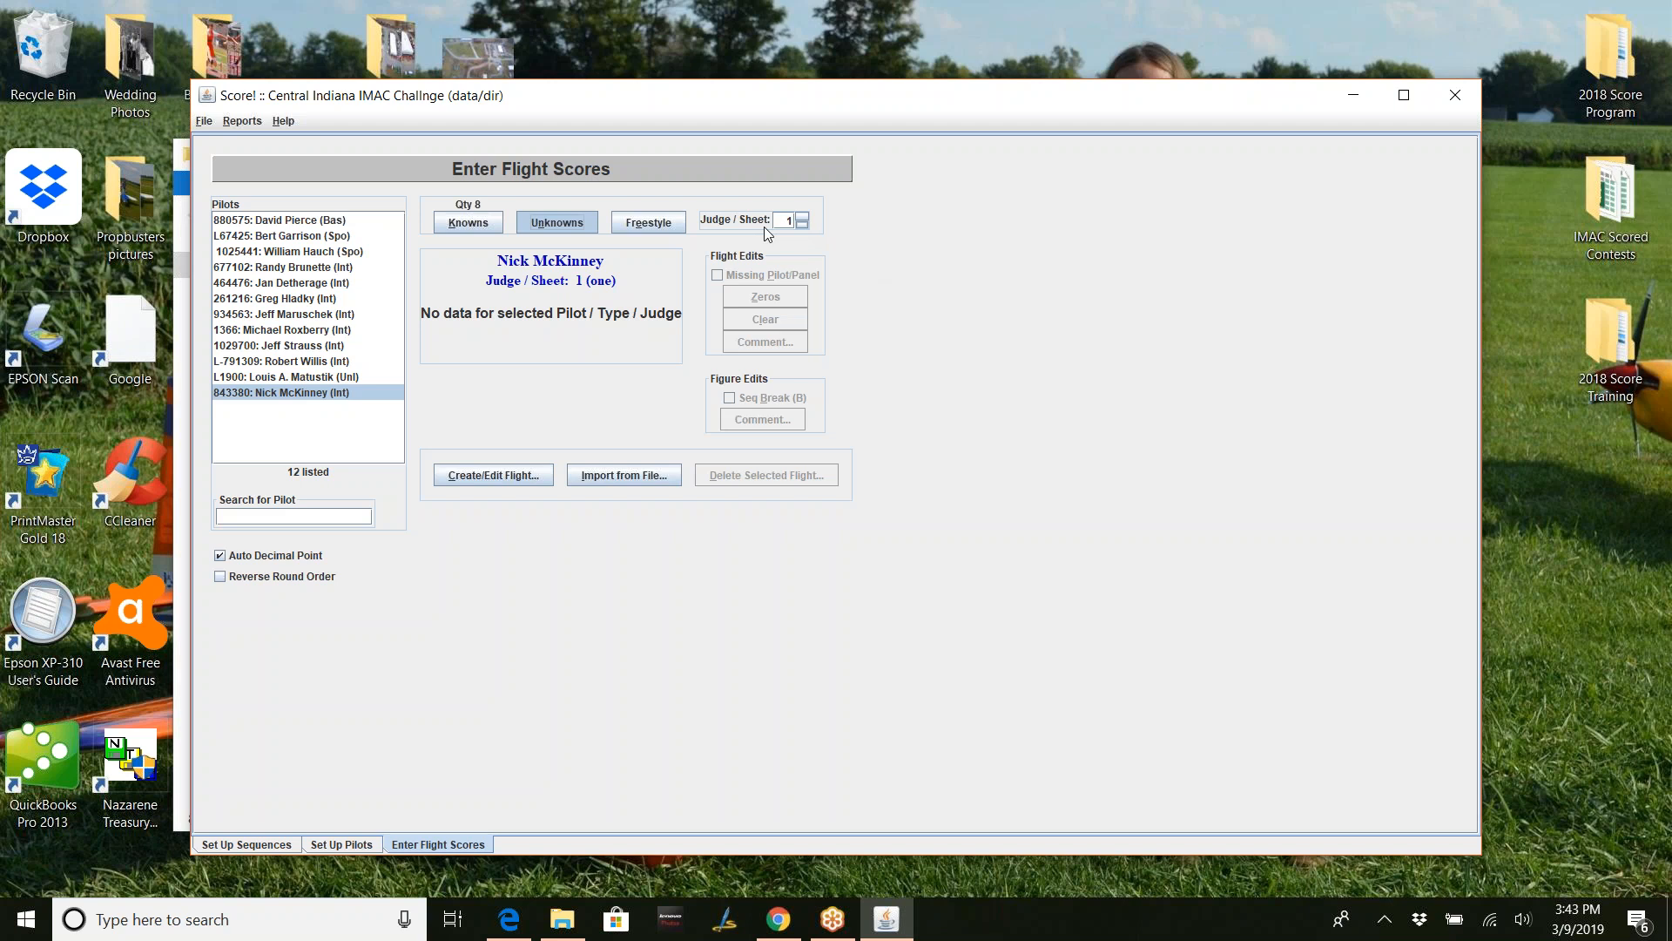
pyautogui.click(525, 479)
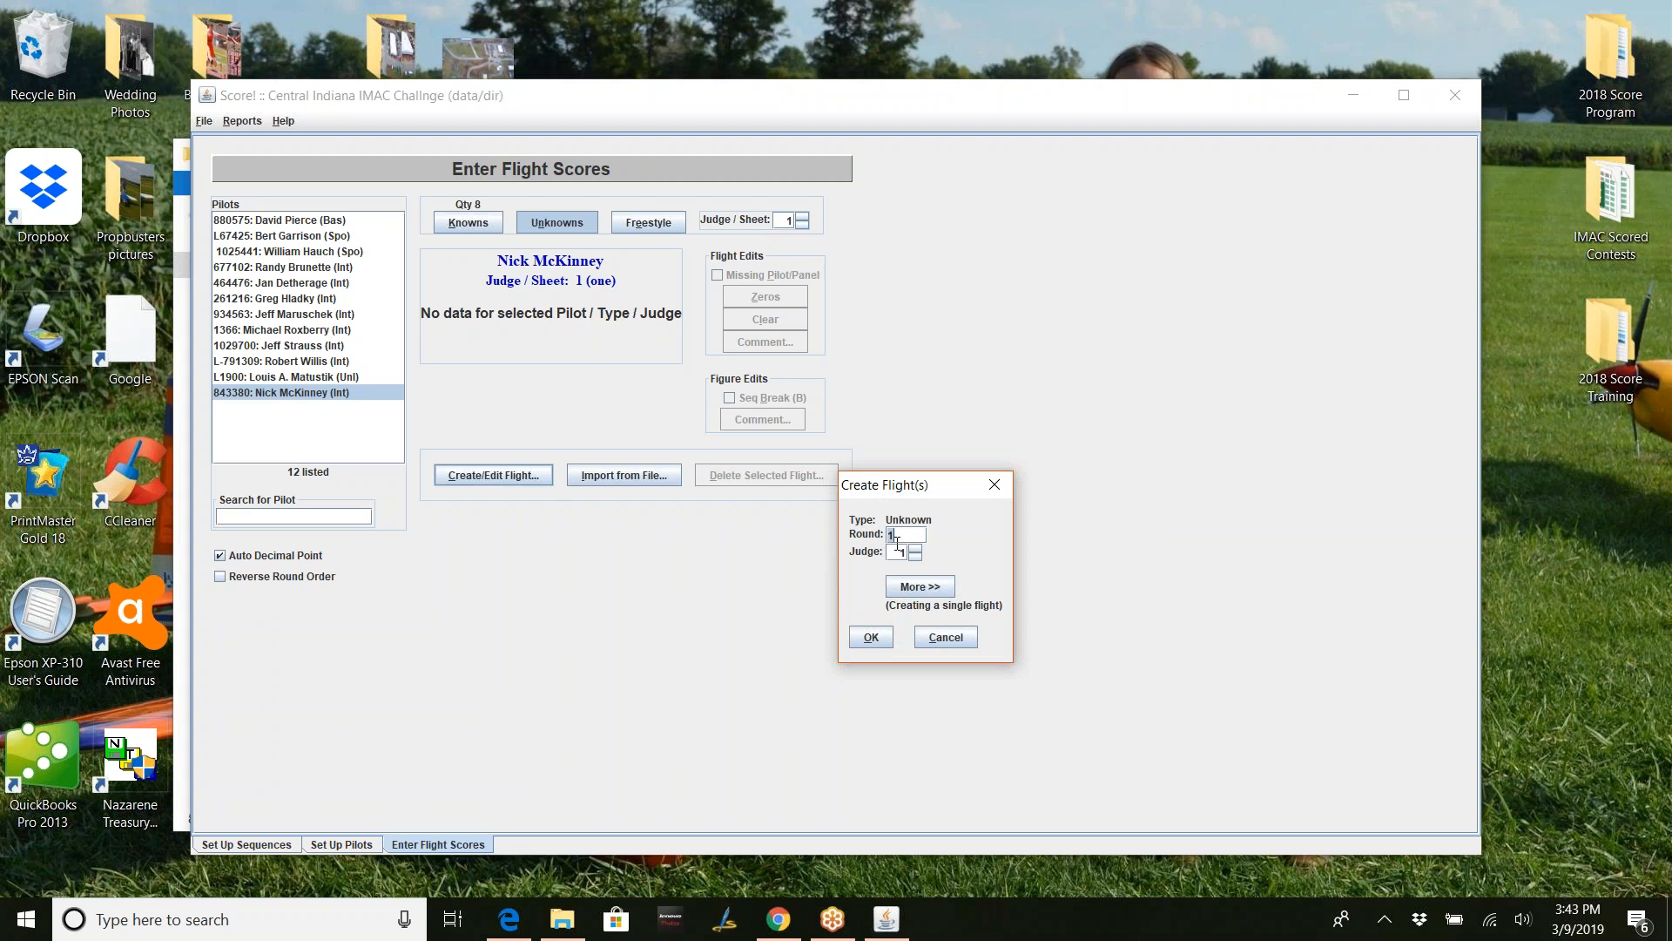
pyautogui.click(917, 593)
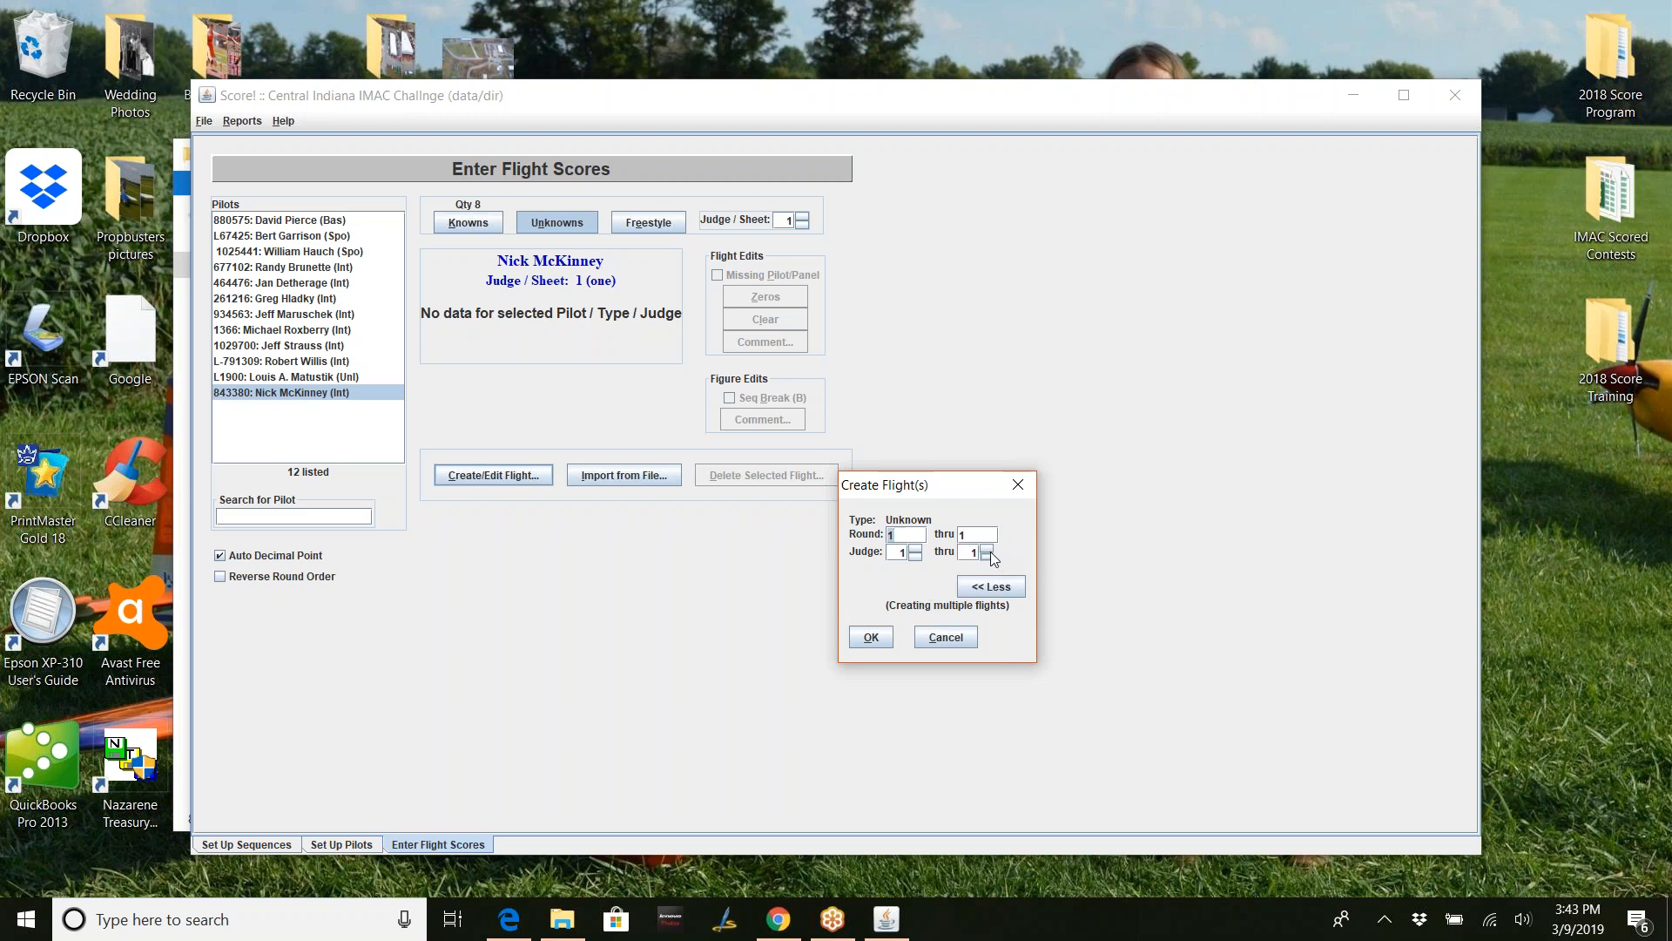
pyautogui.click(987, 549)
pyautogui.click(871, 637)
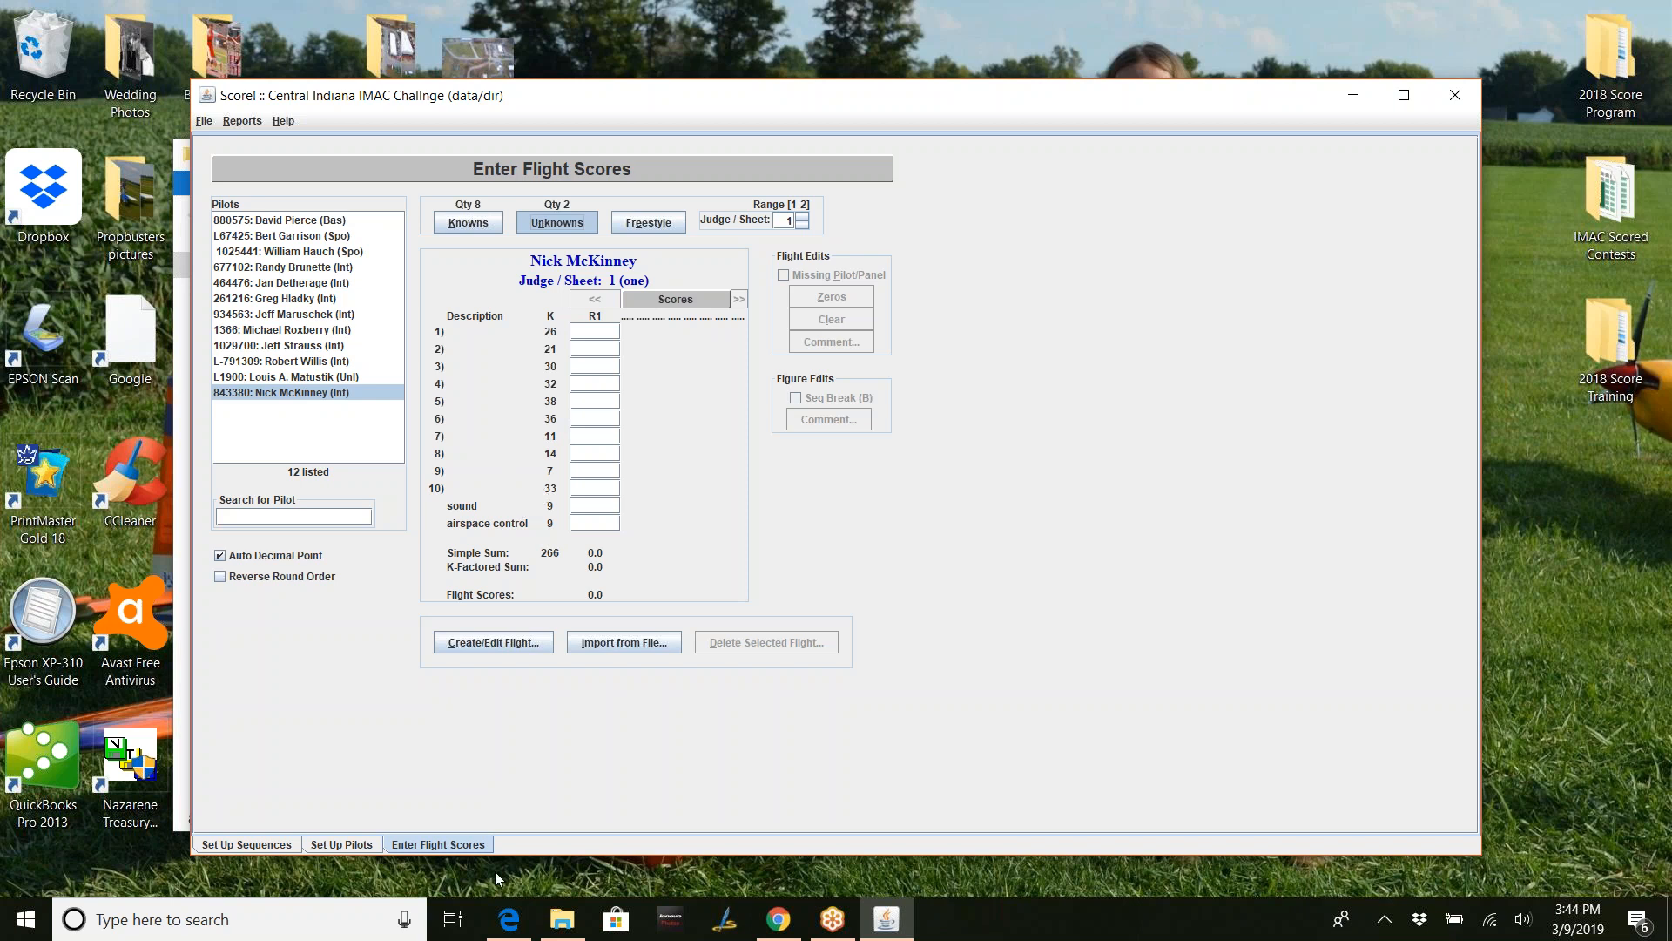
pyautogui.click(508, 919)
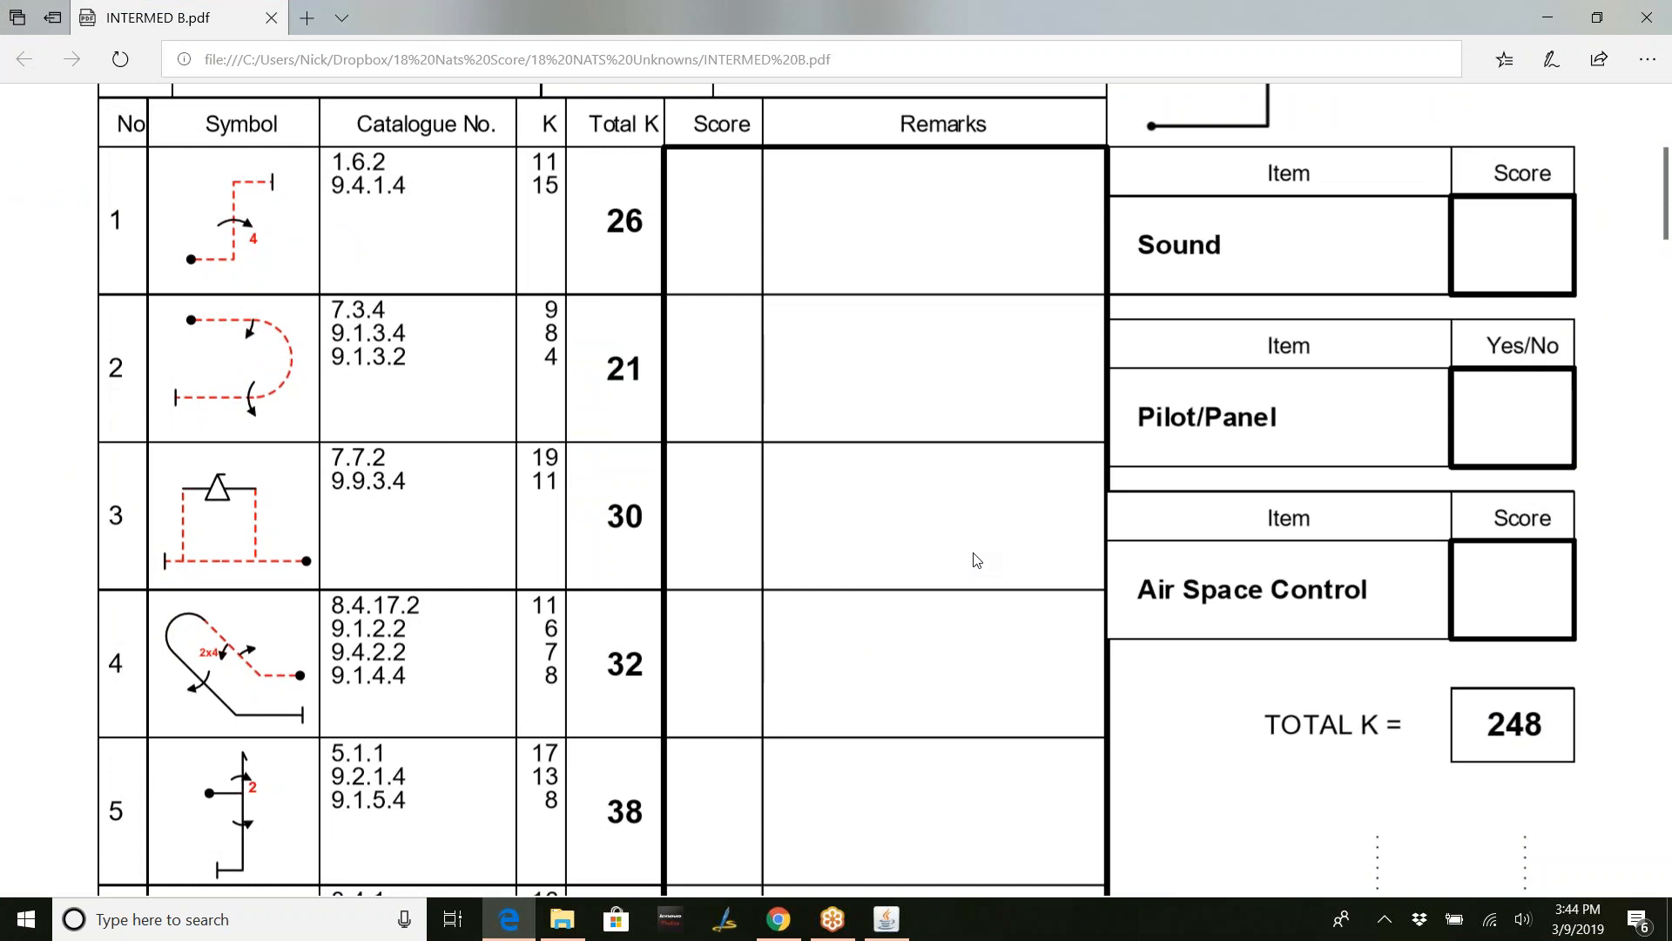
# - Look over the INTERMED B Unknown figures and K-factors, then go back to Score!
pyautogui.scroll(-7, 985, 571)
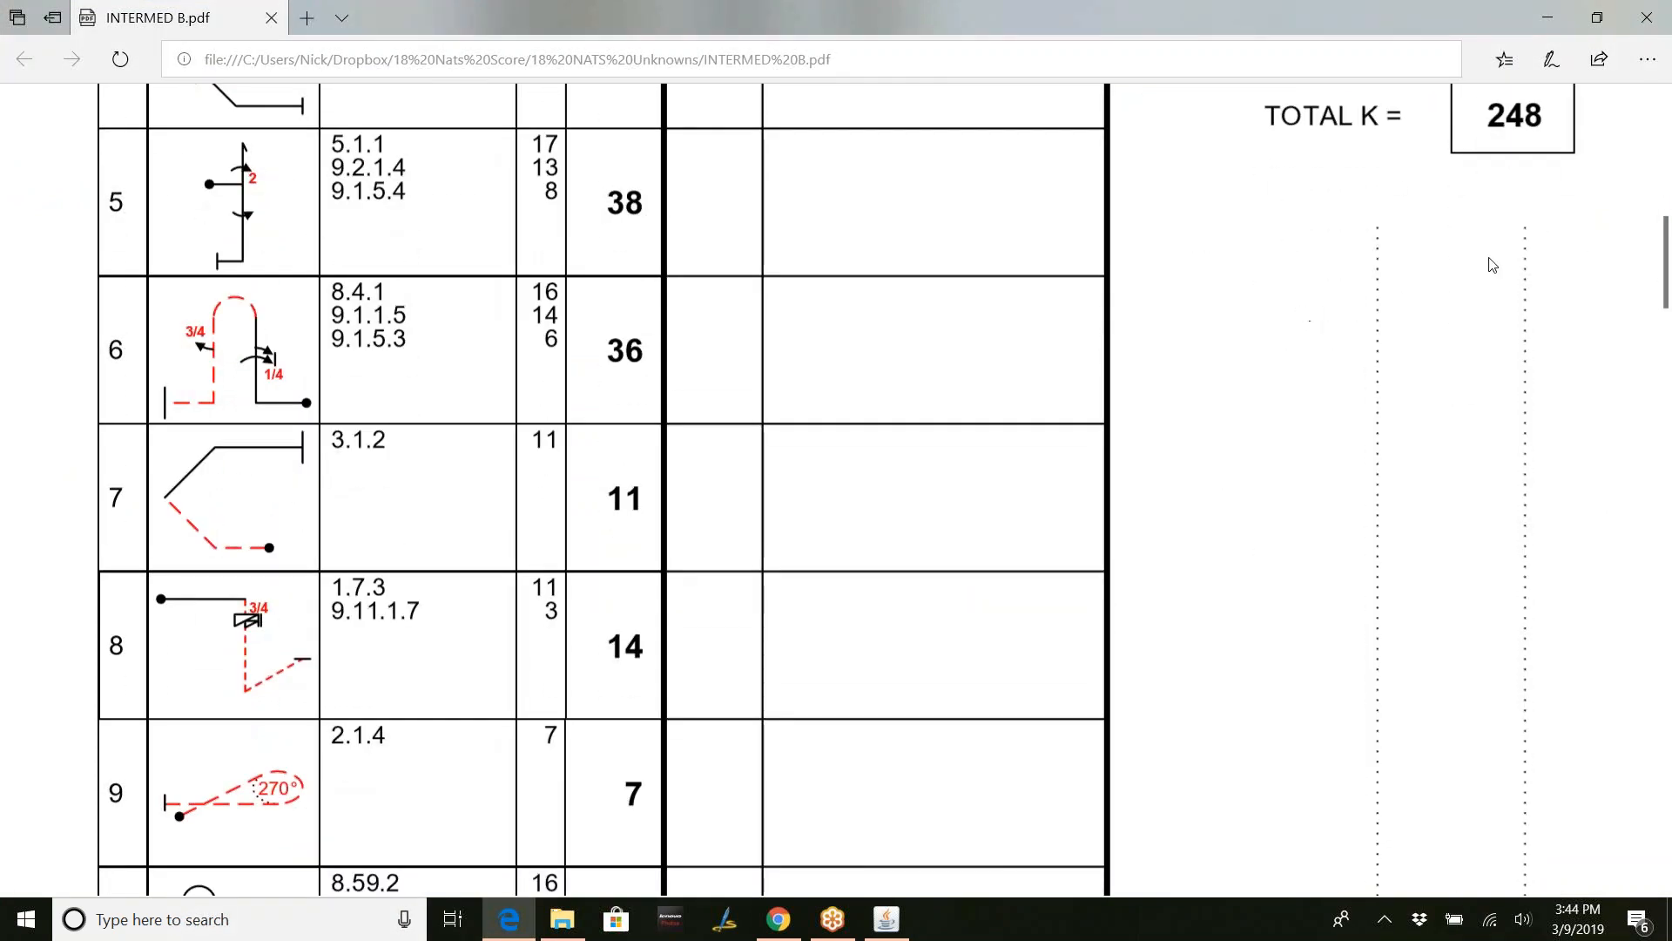
pyautogui.scroll(1, 1571, 170)
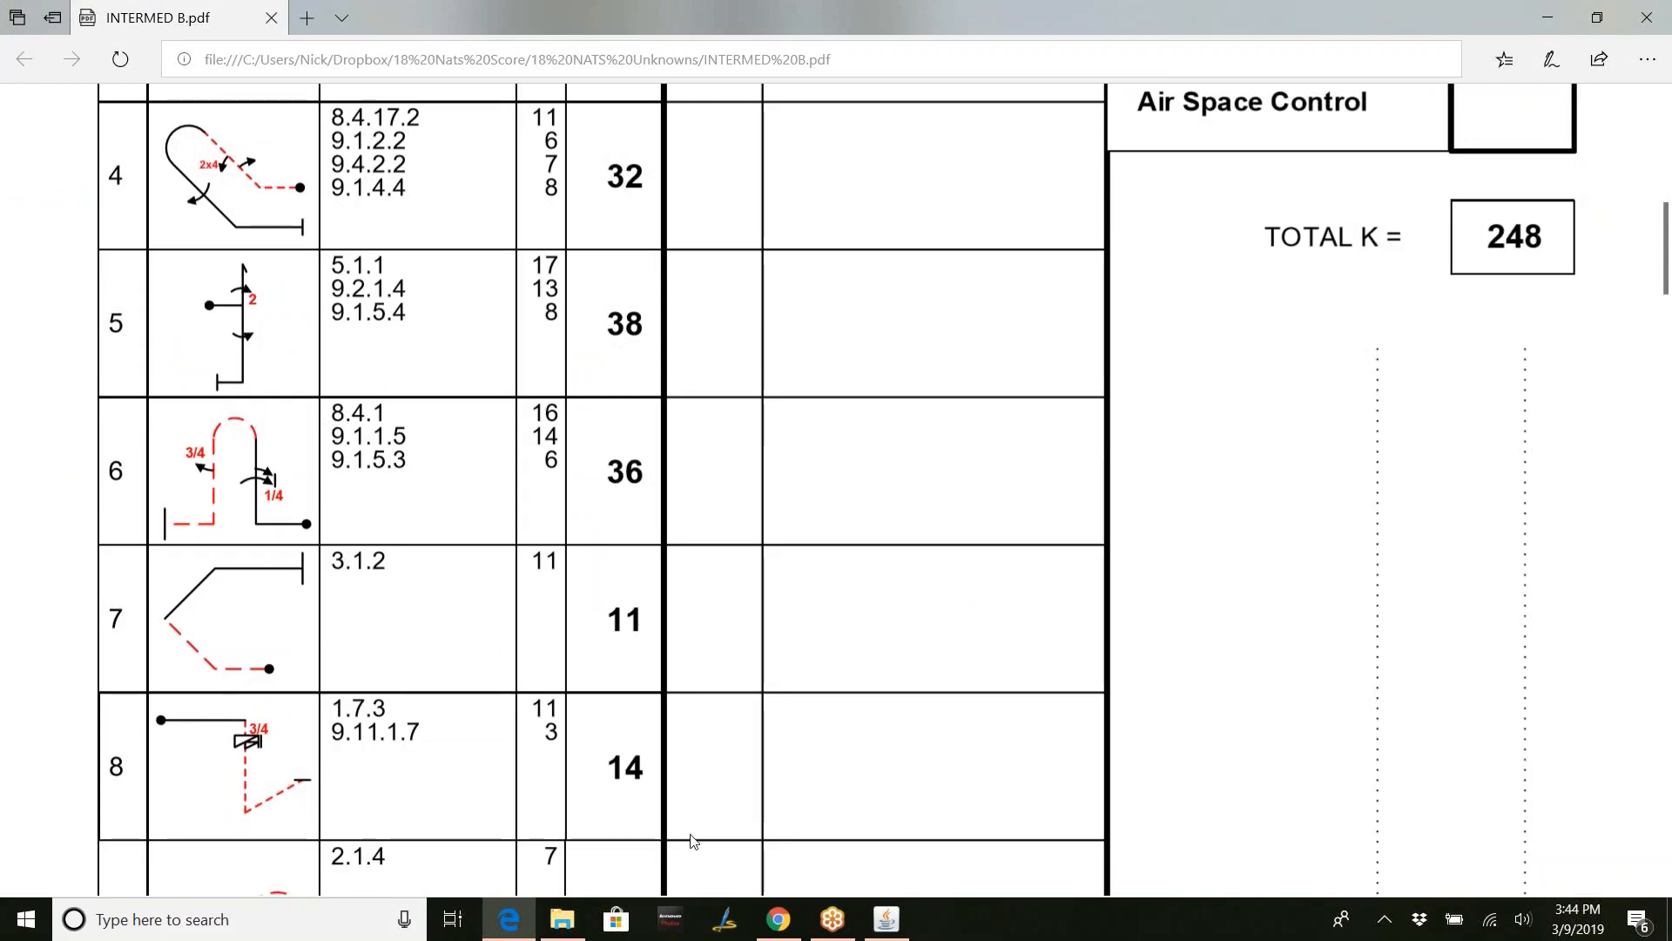
pyautogui.moveTo(879, 932)
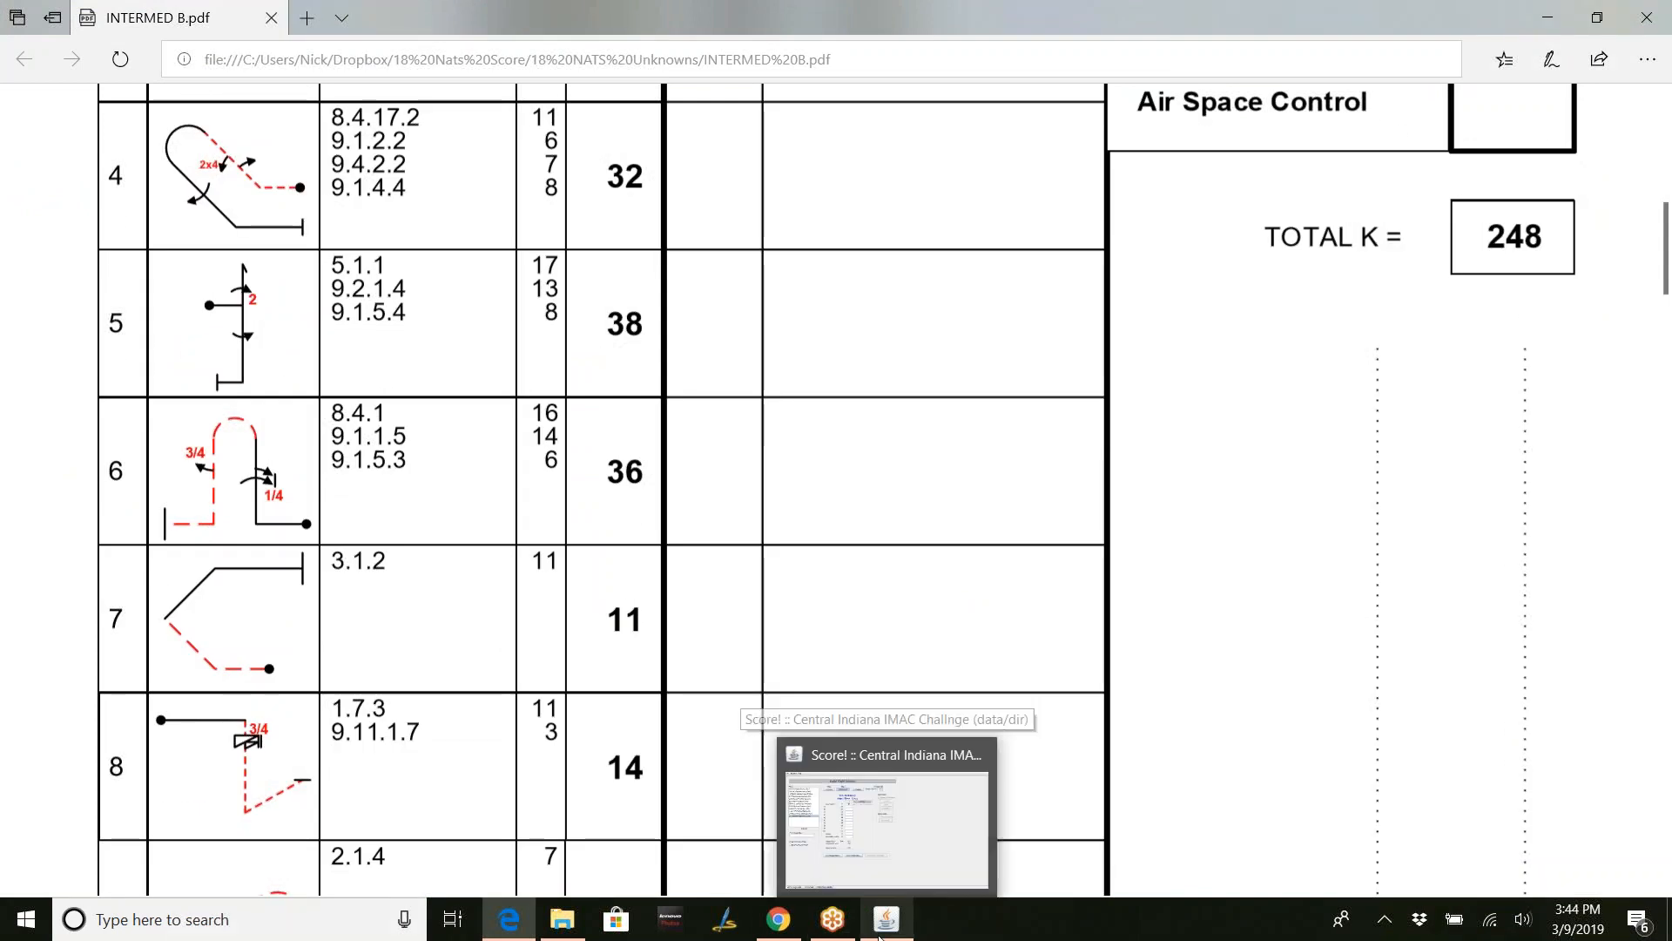
pyautogui.click(819, 720)
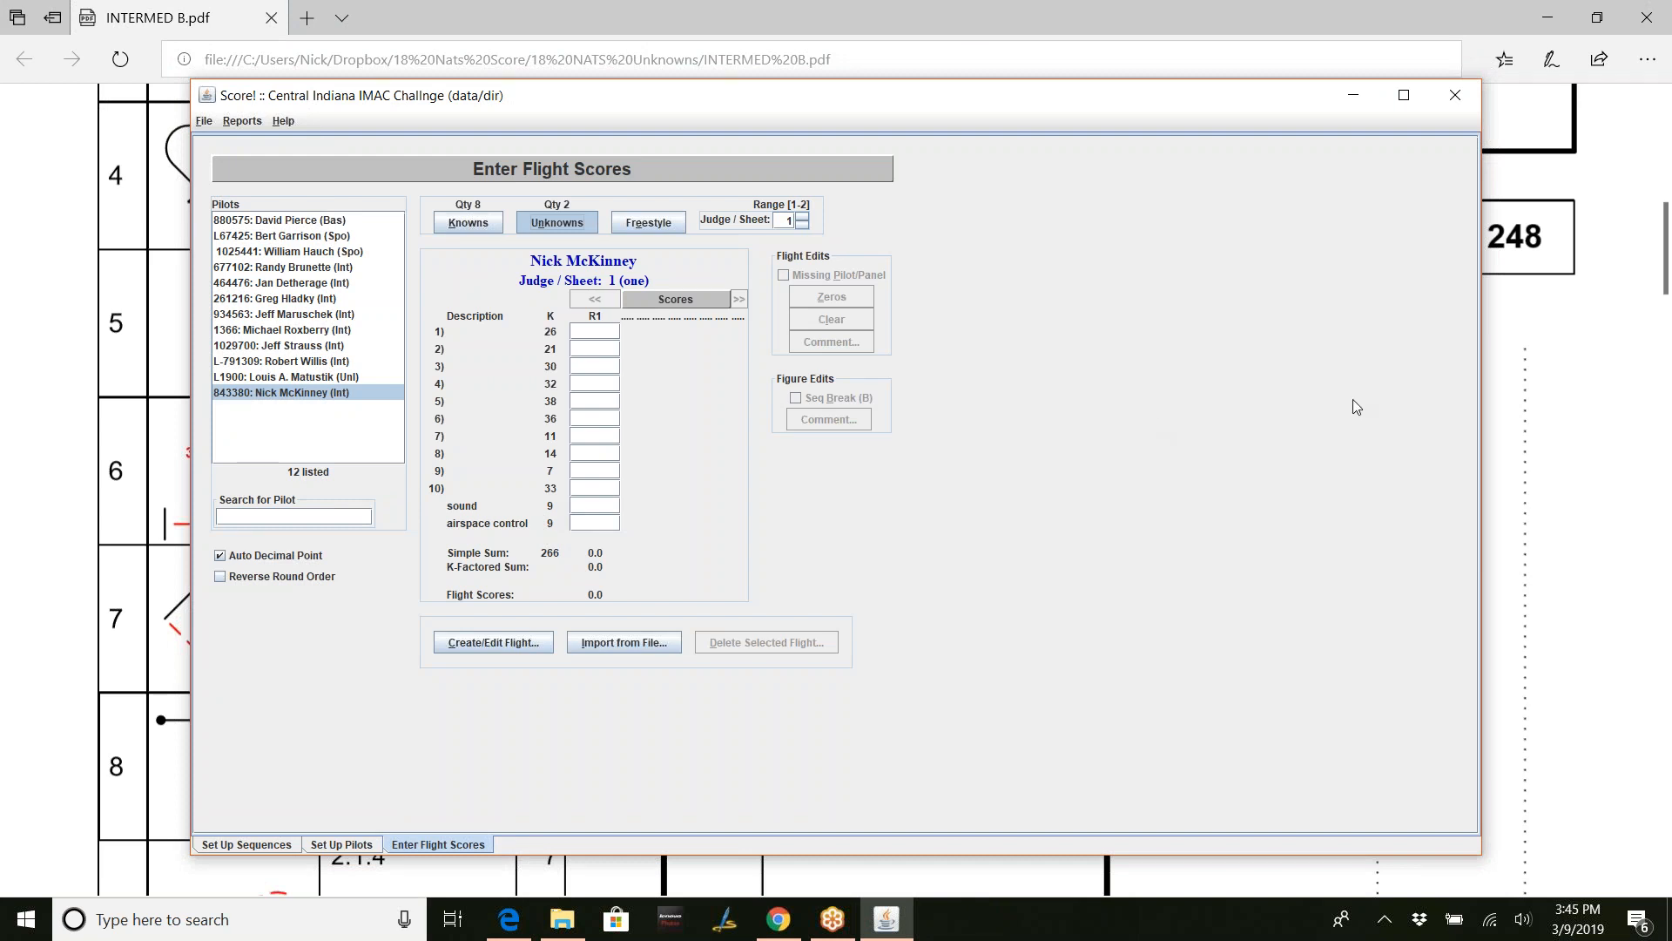
# - Enter judge 1's round 1 Unknown scores for the first six figures: 8, 5, 9, 7, 6, 5
pyautogui.click(1353, 290)
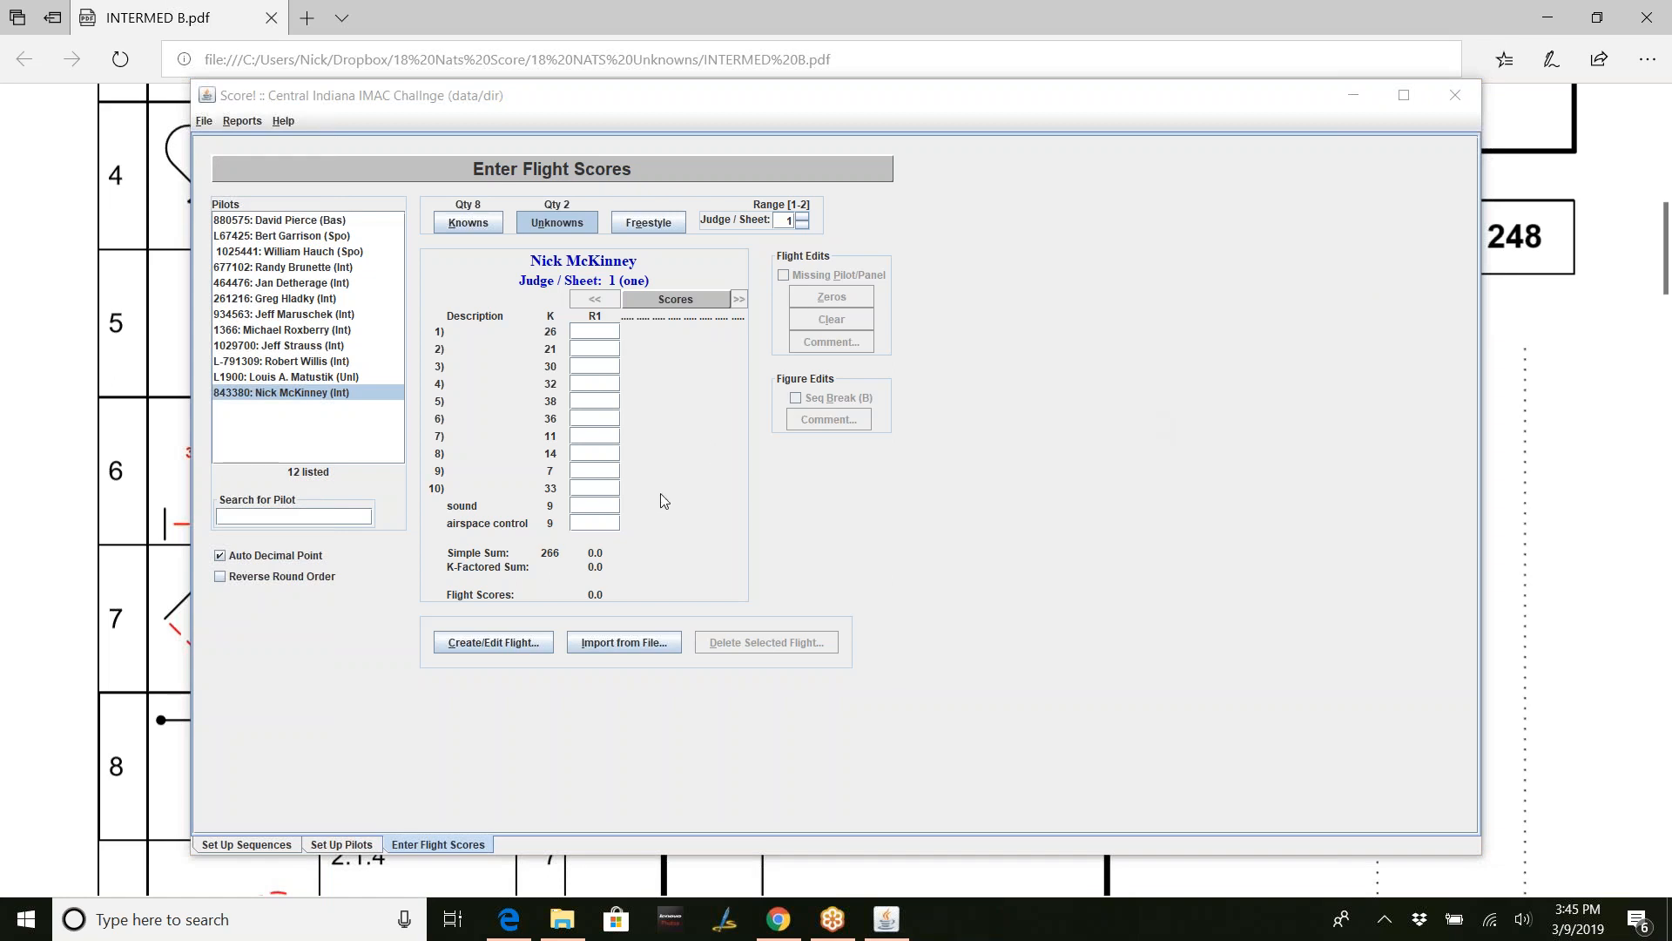
pyautogui.click(609, 335)
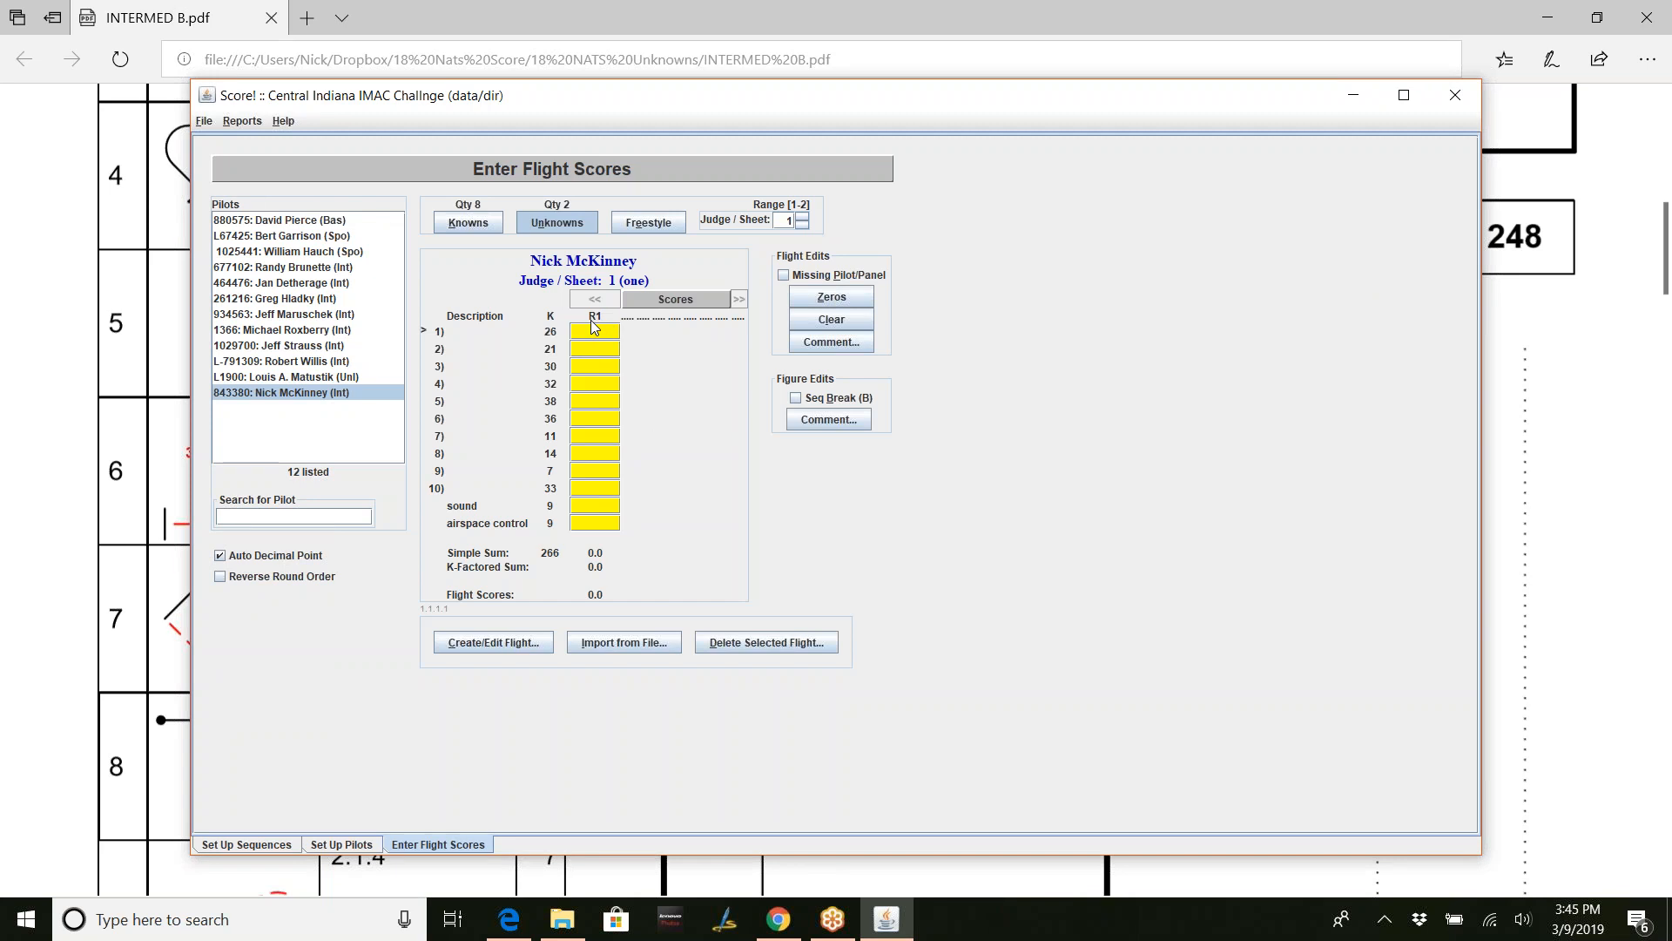
pyautogui.write('8')
pyautogui.press('Return')
pyautogui.write('5')
pyautogui.press('Return')
pyautogui.write('9')
pyautogui.press('Return')
pyautogui.write('7')
pyautogui.press('Return')
pyautogui.write('6')
pyautogui.press('Return')
pyautogui.write('5')
# - Enter the remaining scores 3.5, 6.5, 8.5, 7.5, 8 and 9, reaching a 1,804.5 flight score
pyautogui.press('Return')
pyautogui.write('35')
pyautogui.press('Return')
pyautogui.write('6.5')
pyautogui.press('Return')
pyautogui.write('85')
pyautogui.press('Return')
pyautogui.write('75')
pyautogui.press('Return')
pyautogui.write('80')
pyautogui.press('Return')
pyautogui.write('90')
pyautogui.press('Return')
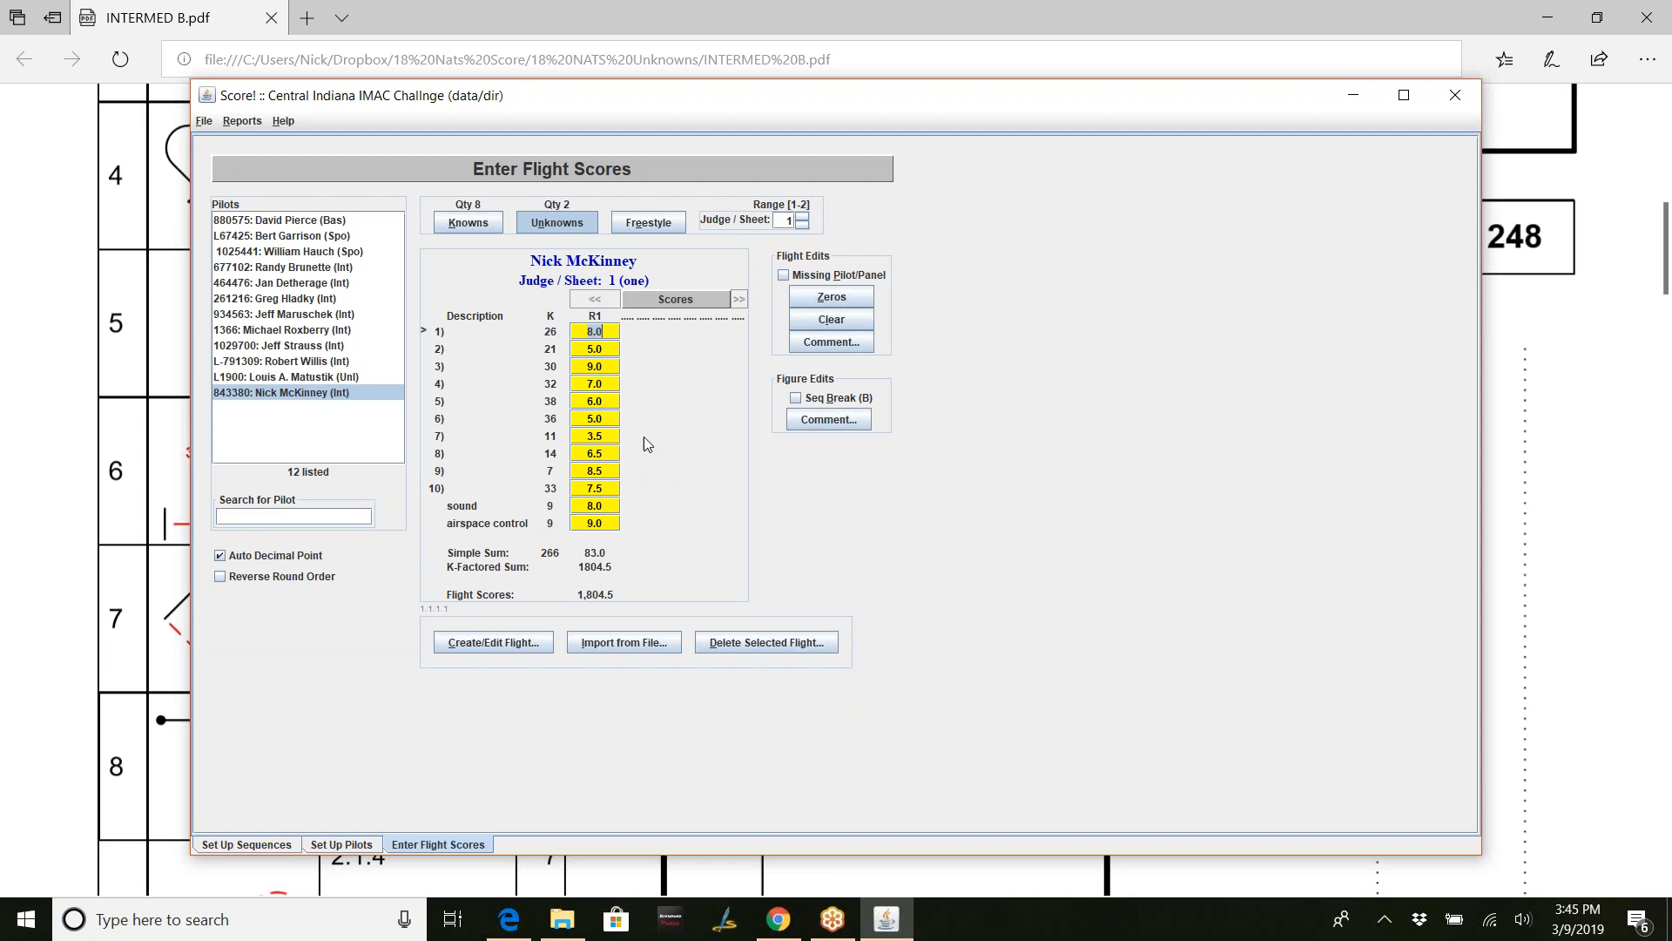
# - Switch to judge sheet 2 and score figures 1–5 as 8, 7, 6.5, 2.5 and 8
pyautogui.click(802, 216)
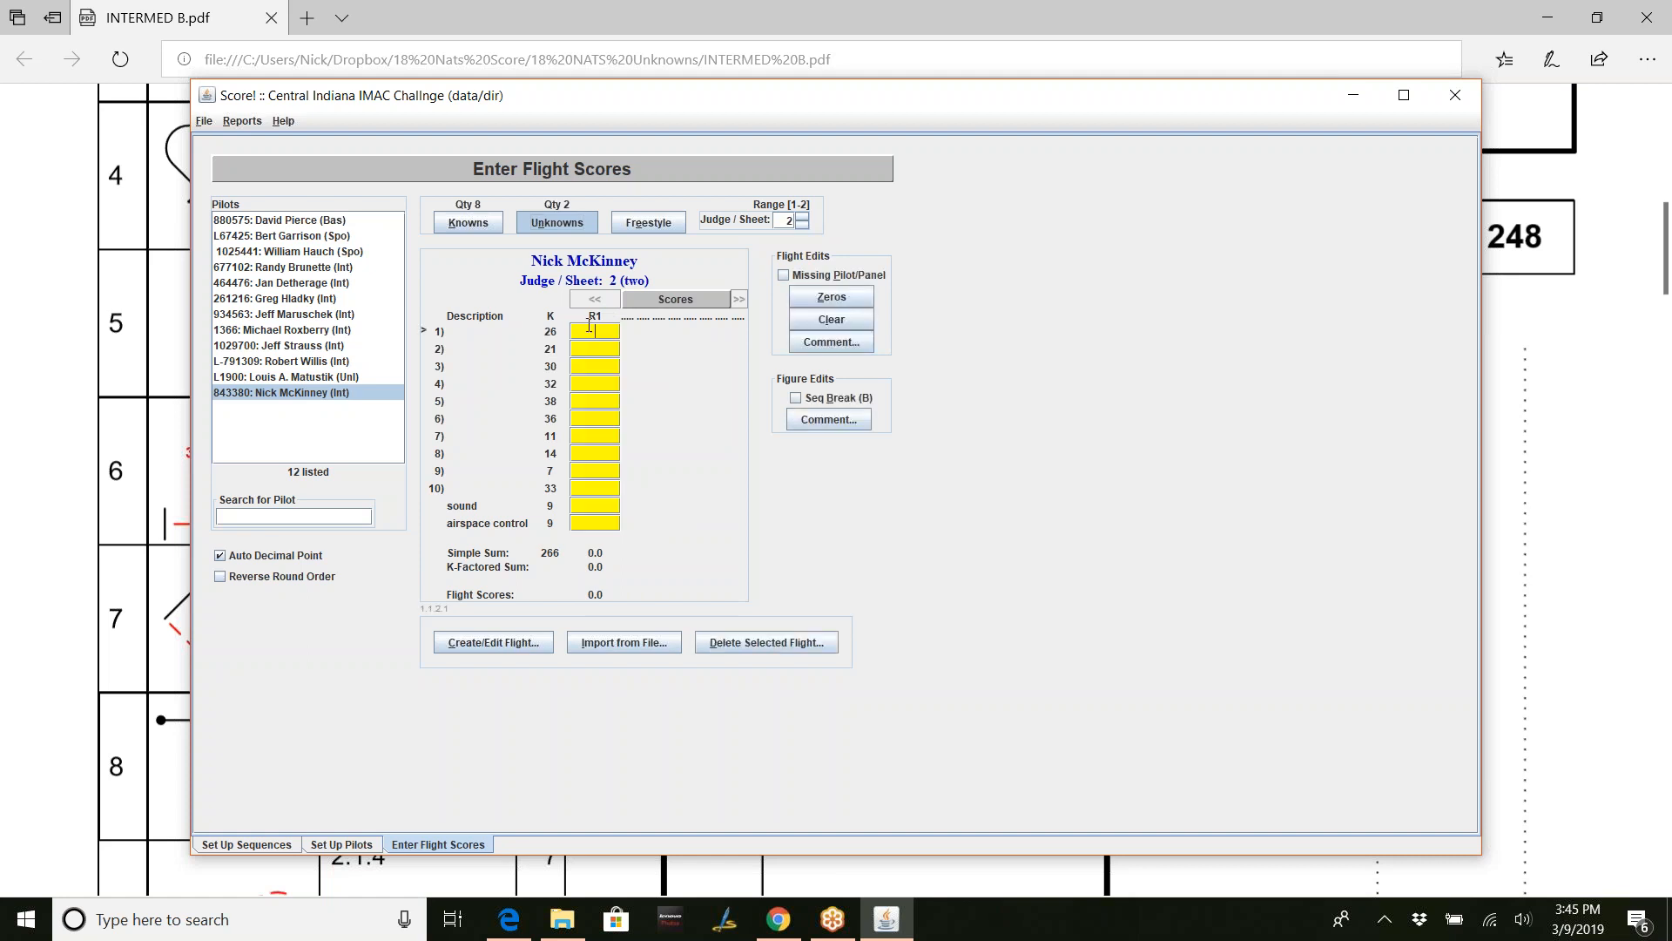
pyautogui.write('80')
pyautogui.press('Return')
pyautogui.write('70')
pyautogui.press('Return')
pyautogui.write('65')
pyautogui.press('Return')
pyautogui.write('25')
pyautogui.press('Return')
pyautogui.write('80')
pyautogui.press('Return')
# - Score figures 6–10 as 9.5, 6, 7.5, 8, 5, then sound 8 and airspace control 8
pyautogui.write('95')
pyautogui.press('Return')
pyautogui.write('60')
pyautogui.press('Return')
pyautogui.write('7.5')
pyautogui.press('Return')
pyautogui.write('80')
pyautogui.press('Return')
pyautogui.write('50')
pyautogui.press('Return')
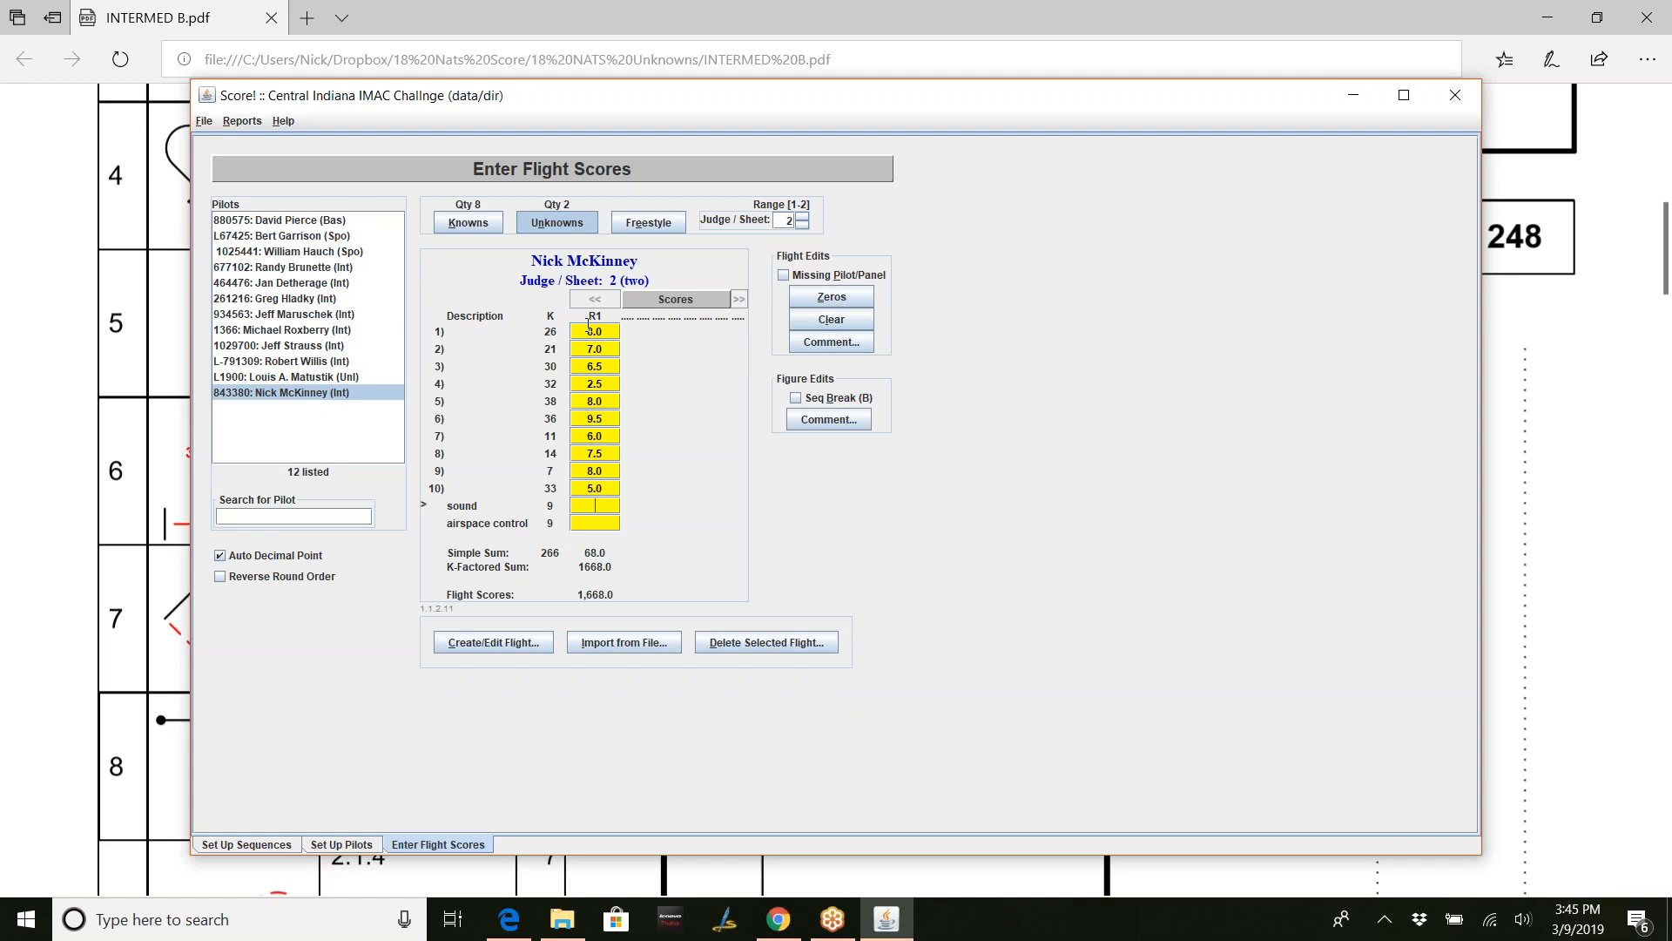
pyautogui.write('80')
pyautogui.press('Return')
pyautogui.write('80')
pyautogui.press('Return')
# - Save all contest data files, then open the Results Report Options from the Reports menu
pyautogui.hotkey('alt', 'f')
pyautogui.press('Return')
pyautogui.click(836, 479)
pyautogui.click(240, 122)
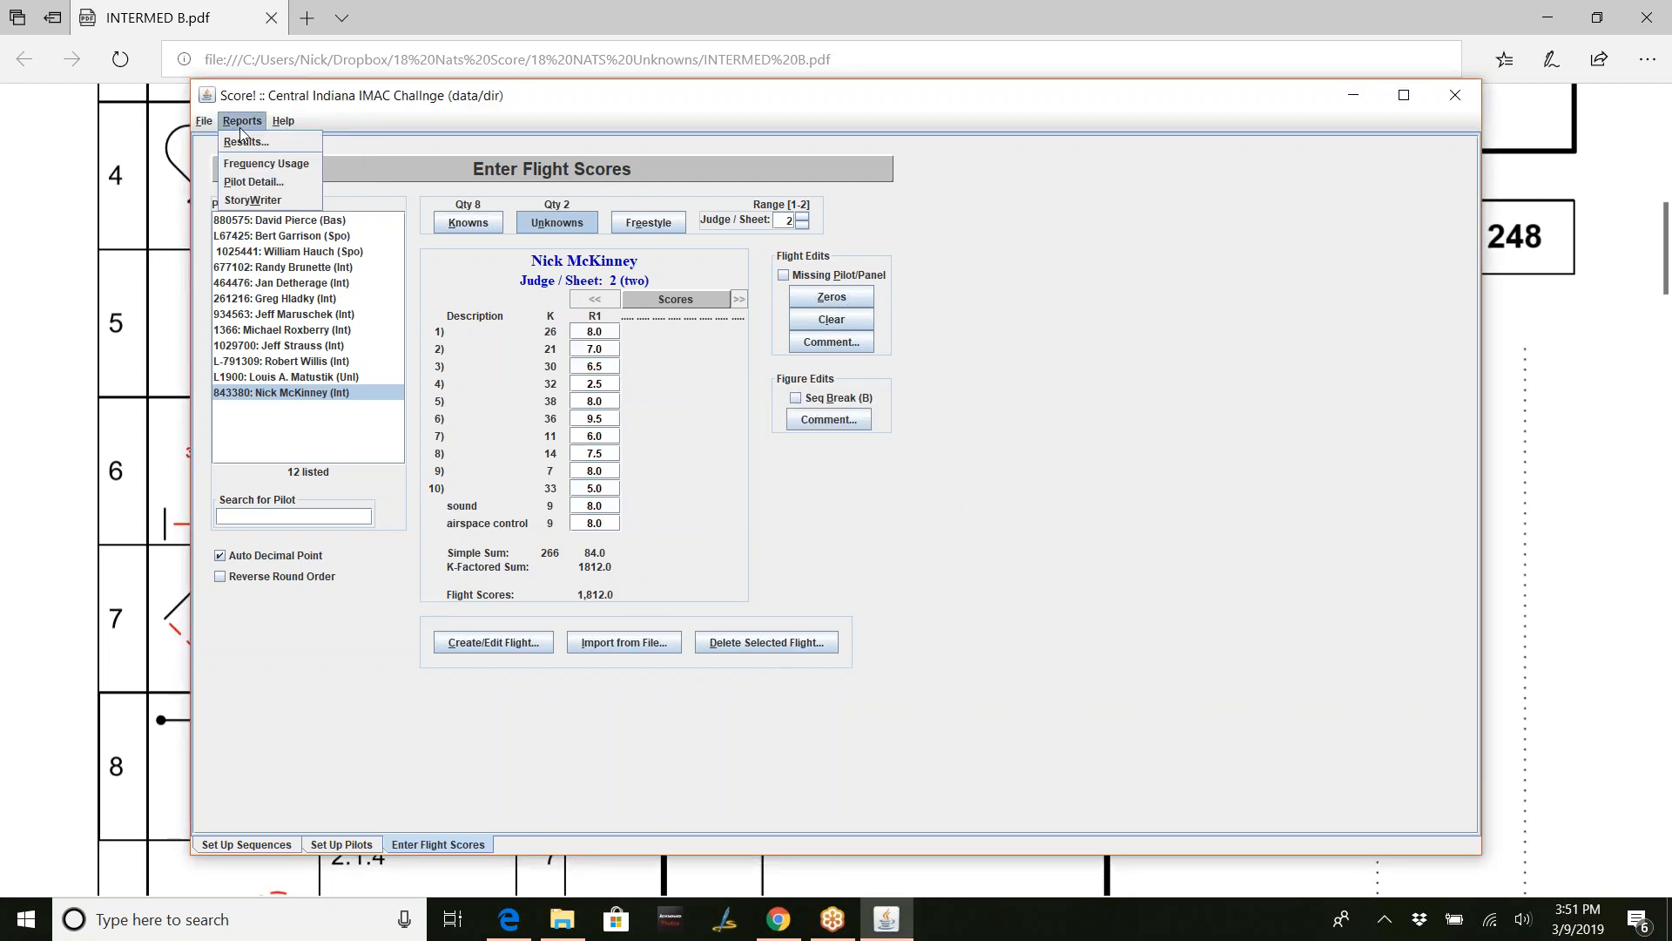
pyautogui.click(250, 143)
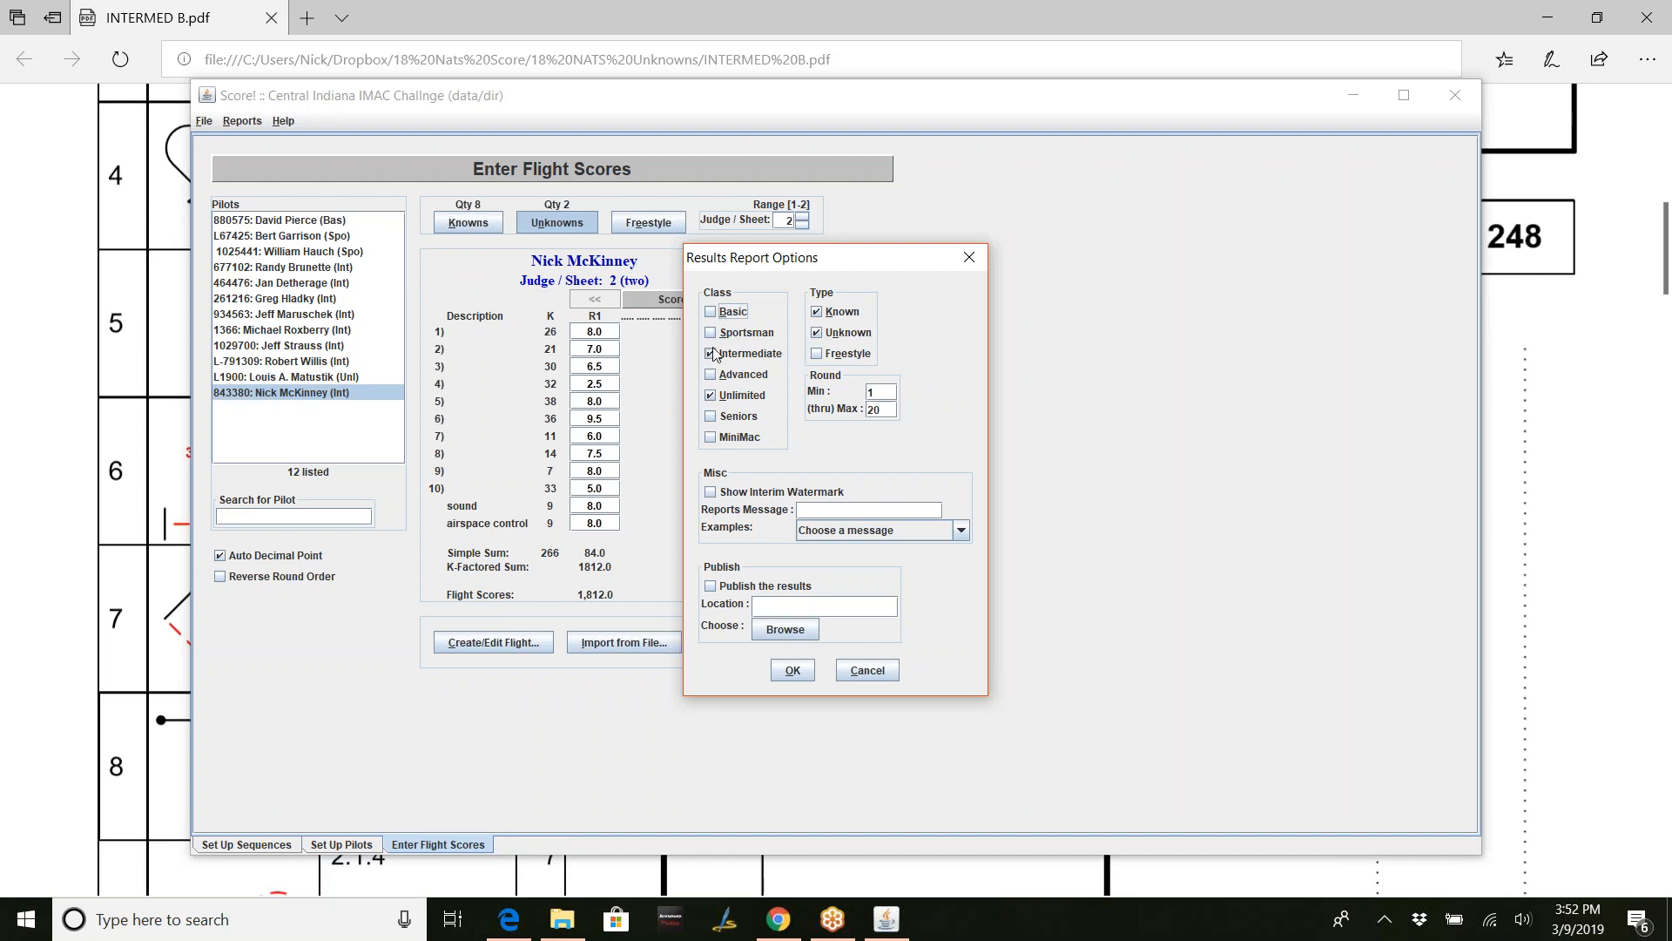
# - Exclude Unlimited, keep rounds 1–20, generate the report and open it in Internet Explorer
pyautogui.click(710, 396)
pyautogui.doubleClick(884, 396)
pyautogui.doubleClick(882, 408)
pyautogui.write('4')
pyautogui.write('2')
pyautogui.press('Tab')
pyautogui.hotkey('shift', 'Tab')
pyautogui.write('20')
pyautogui.press('Tab')
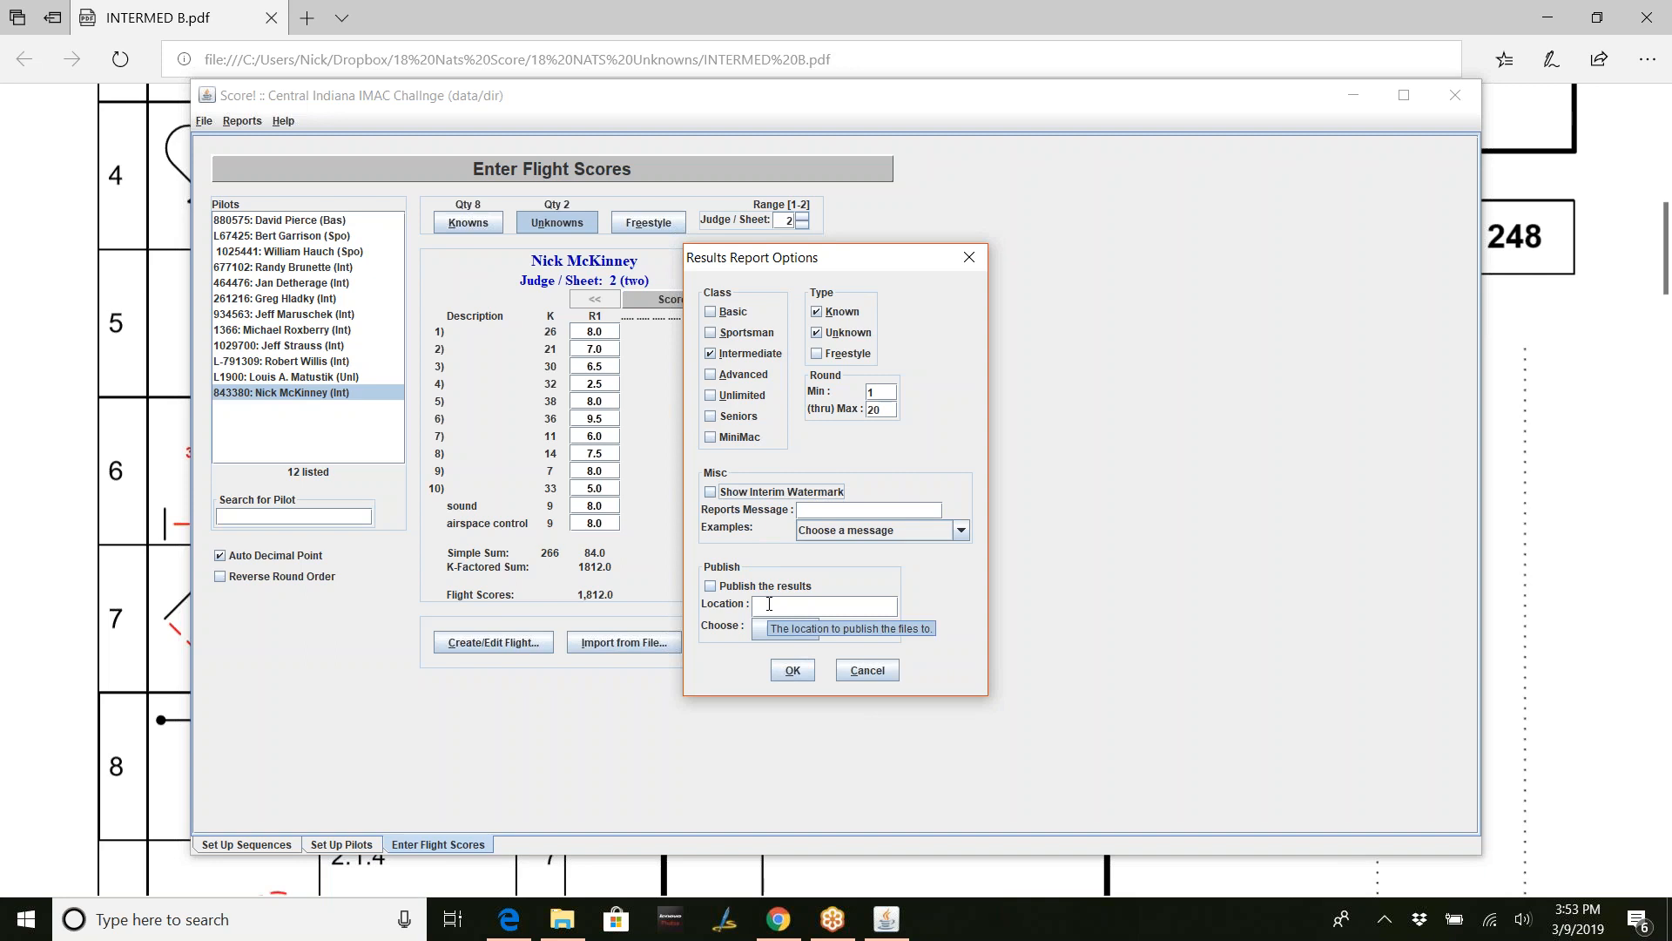
pyautogui.click(803, 667)
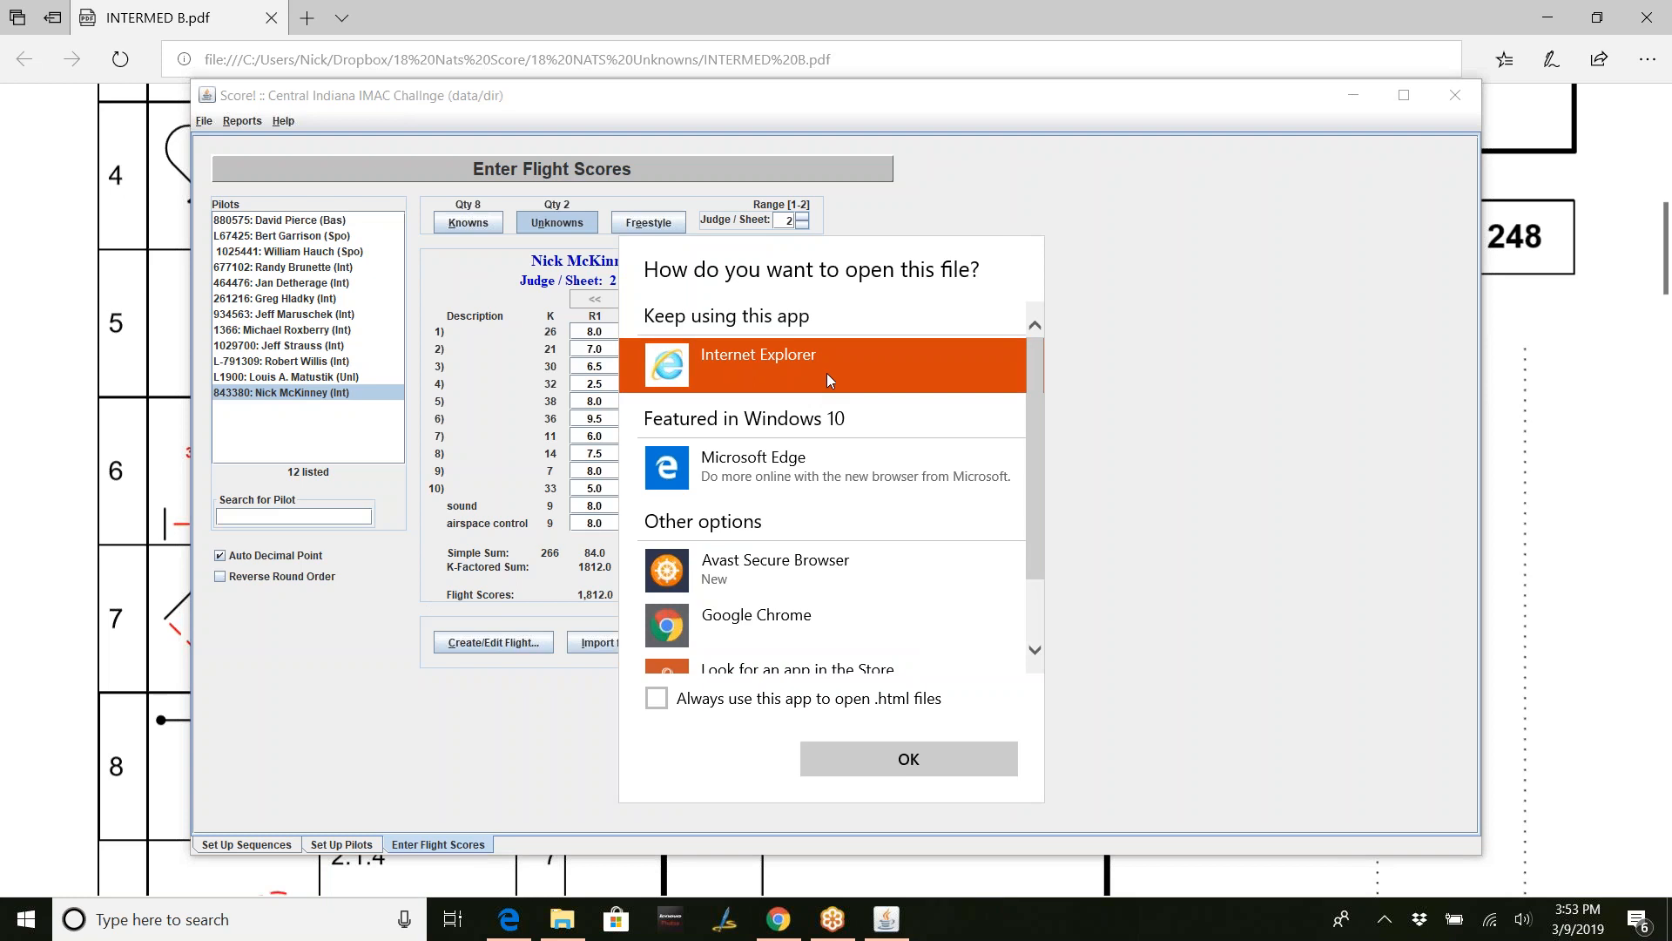
pyautogui.click(897, 760)
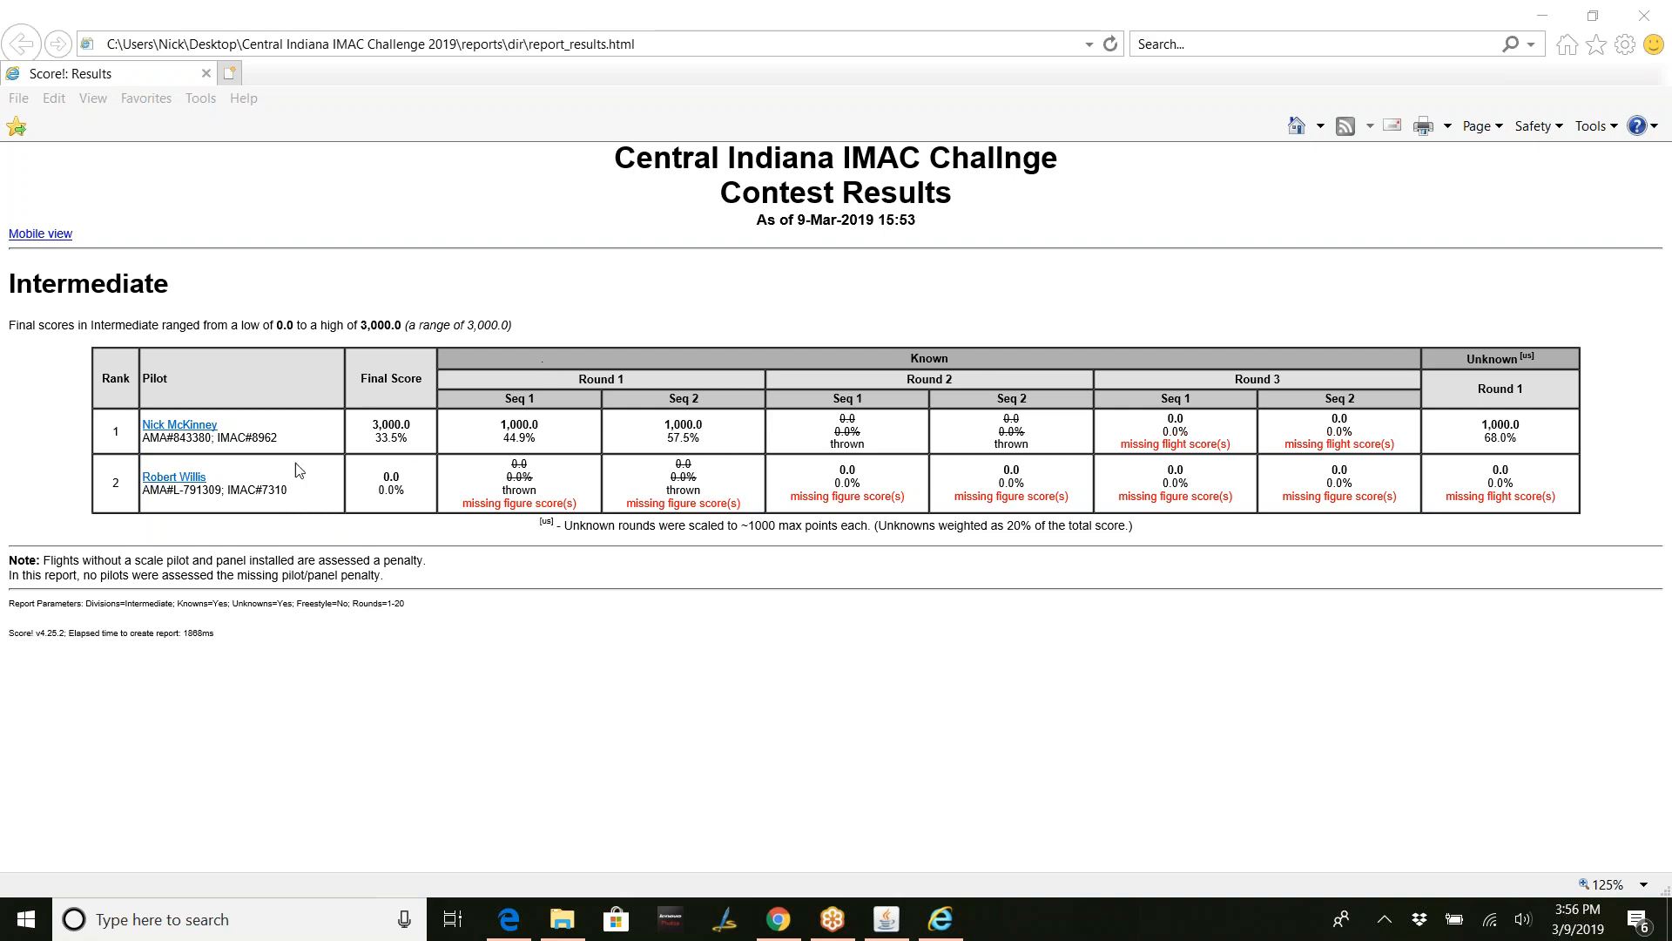
# - Review the first-ranked Intermediate pilot's detailed report and return to Contest Results
pyautogui.click(210, 433)
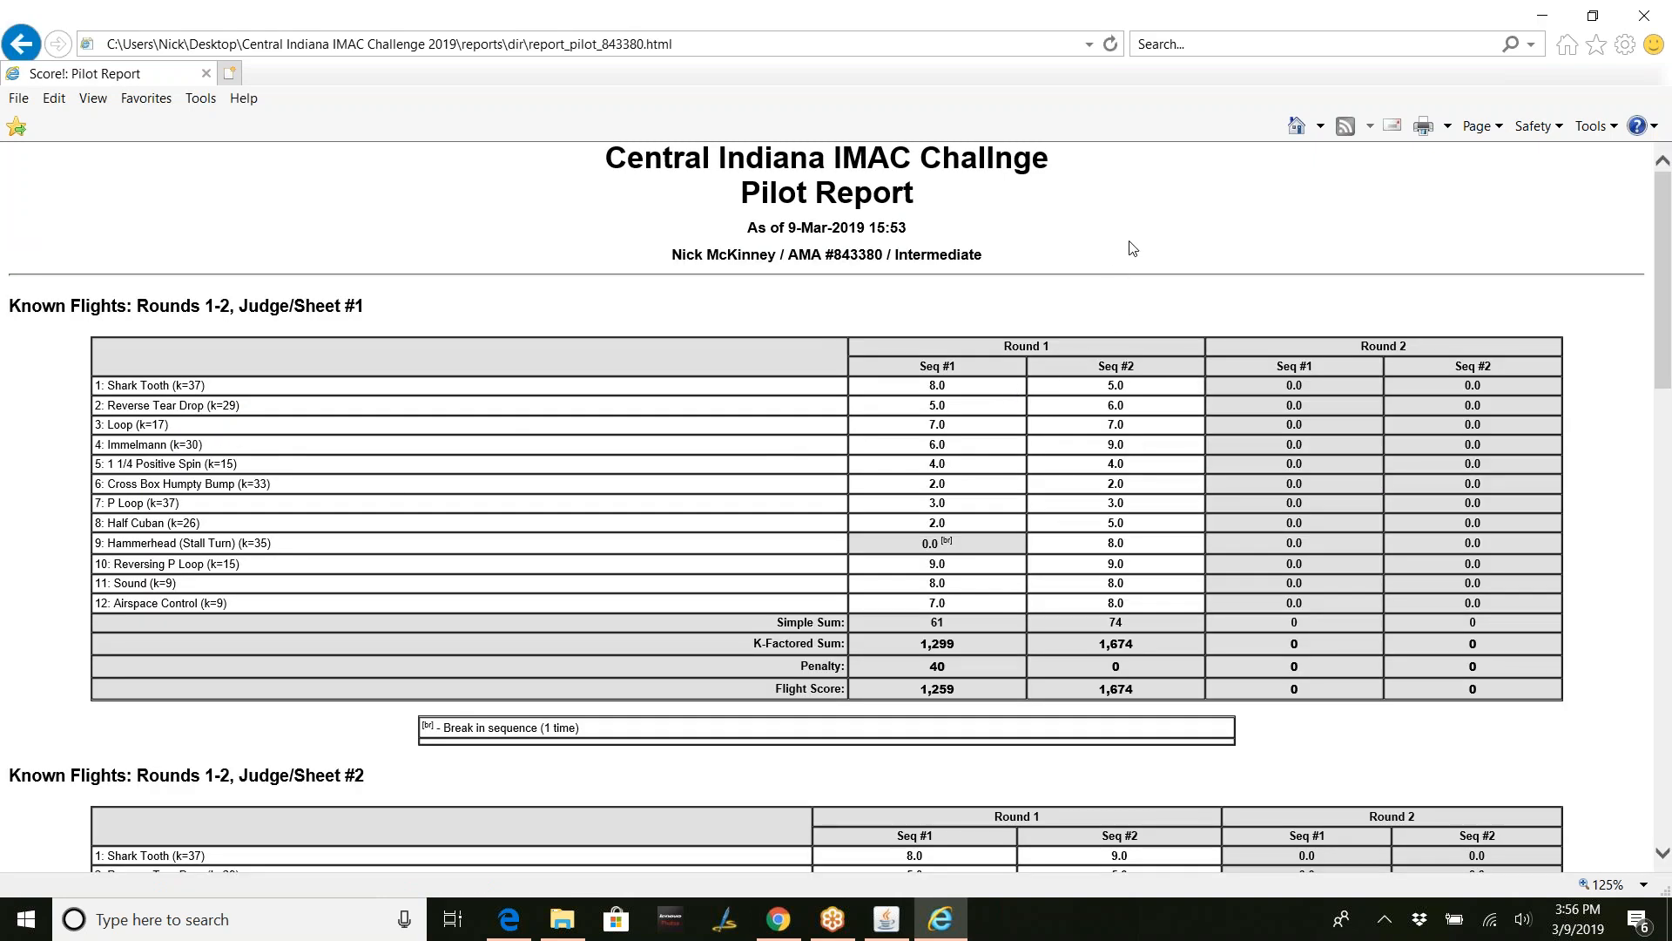
pyautogui.scroll(-5, 1132, 248)
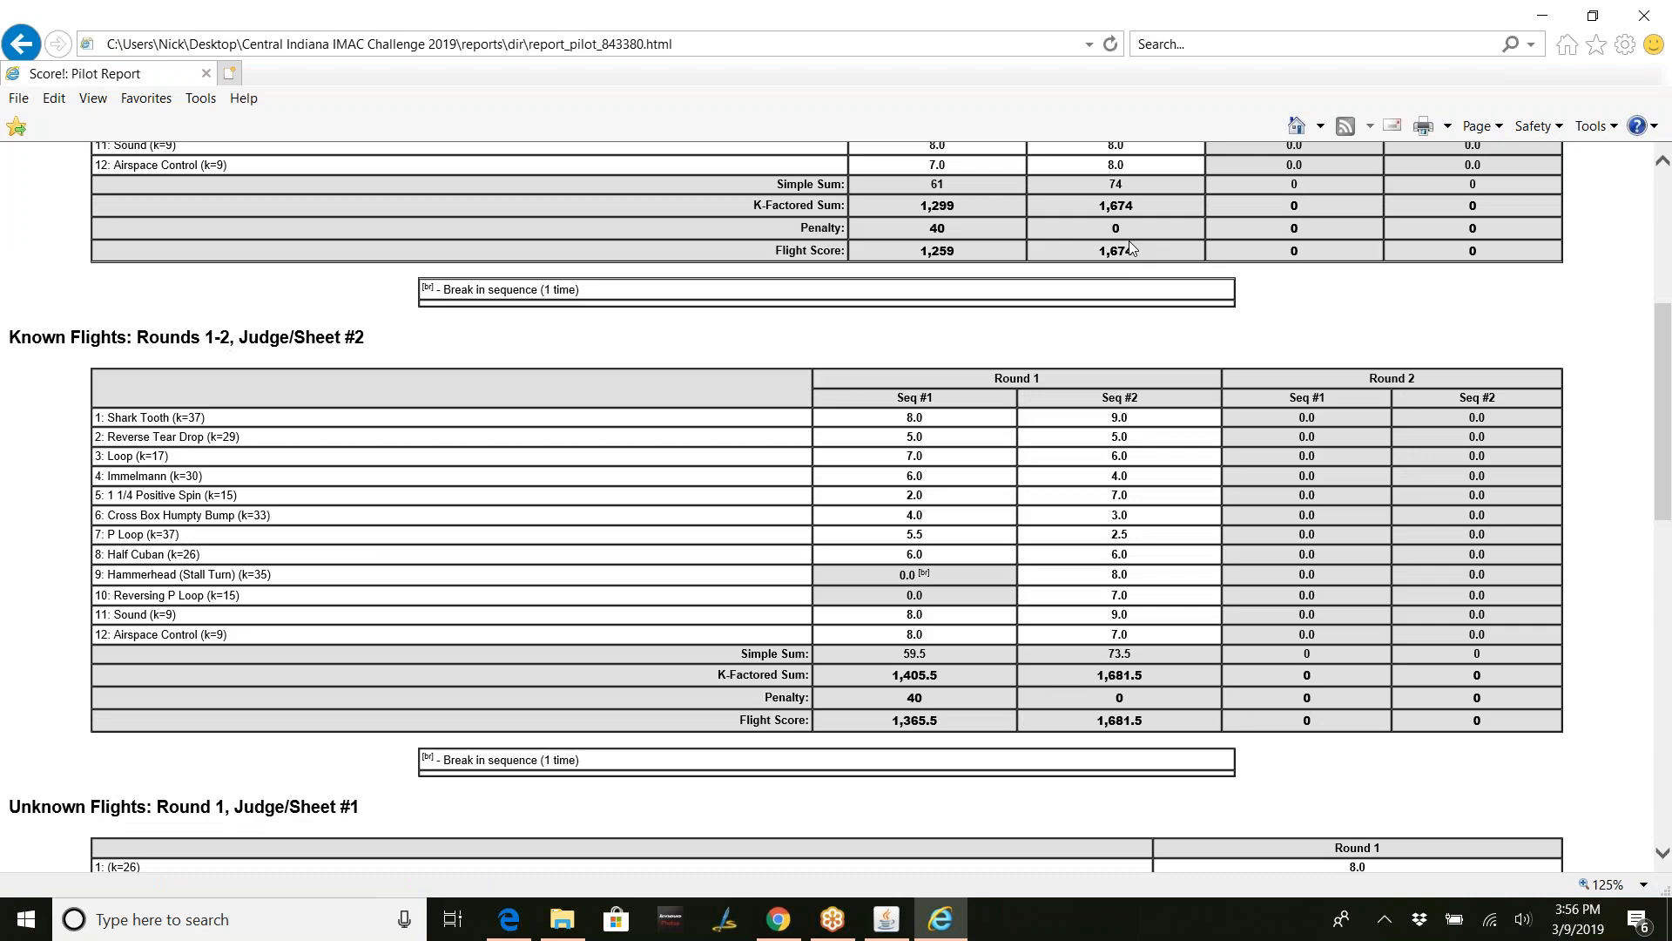
pyautogui.scroll(-5, 1130, 248)
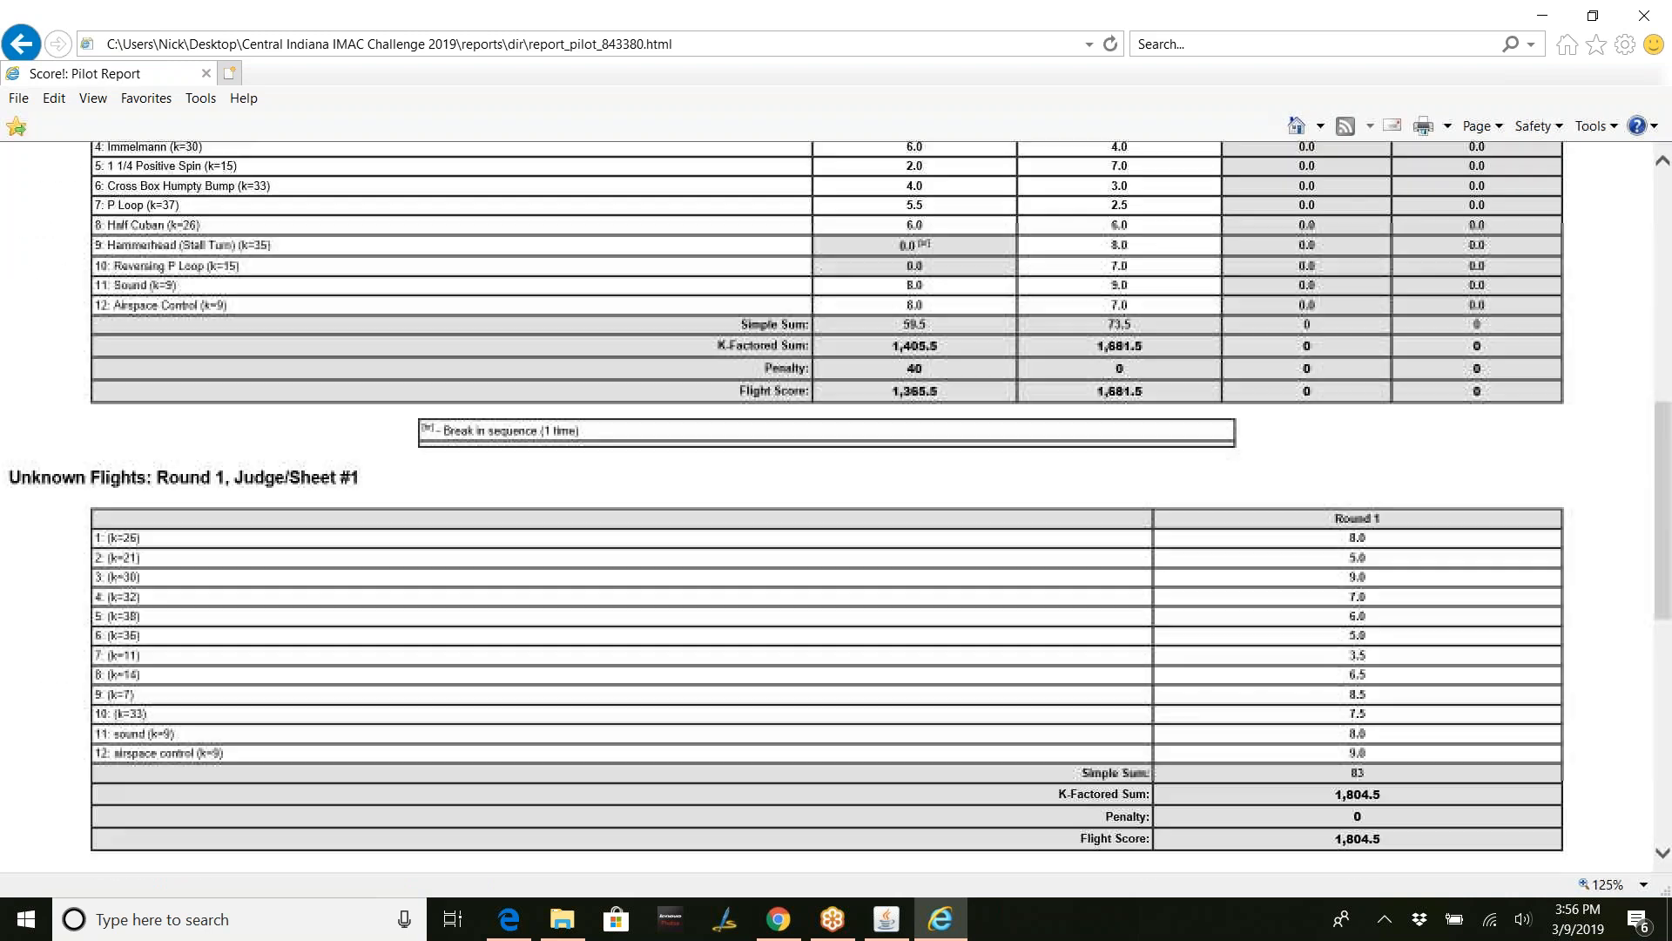
pyautogui.scroll(-7, 826, 505)
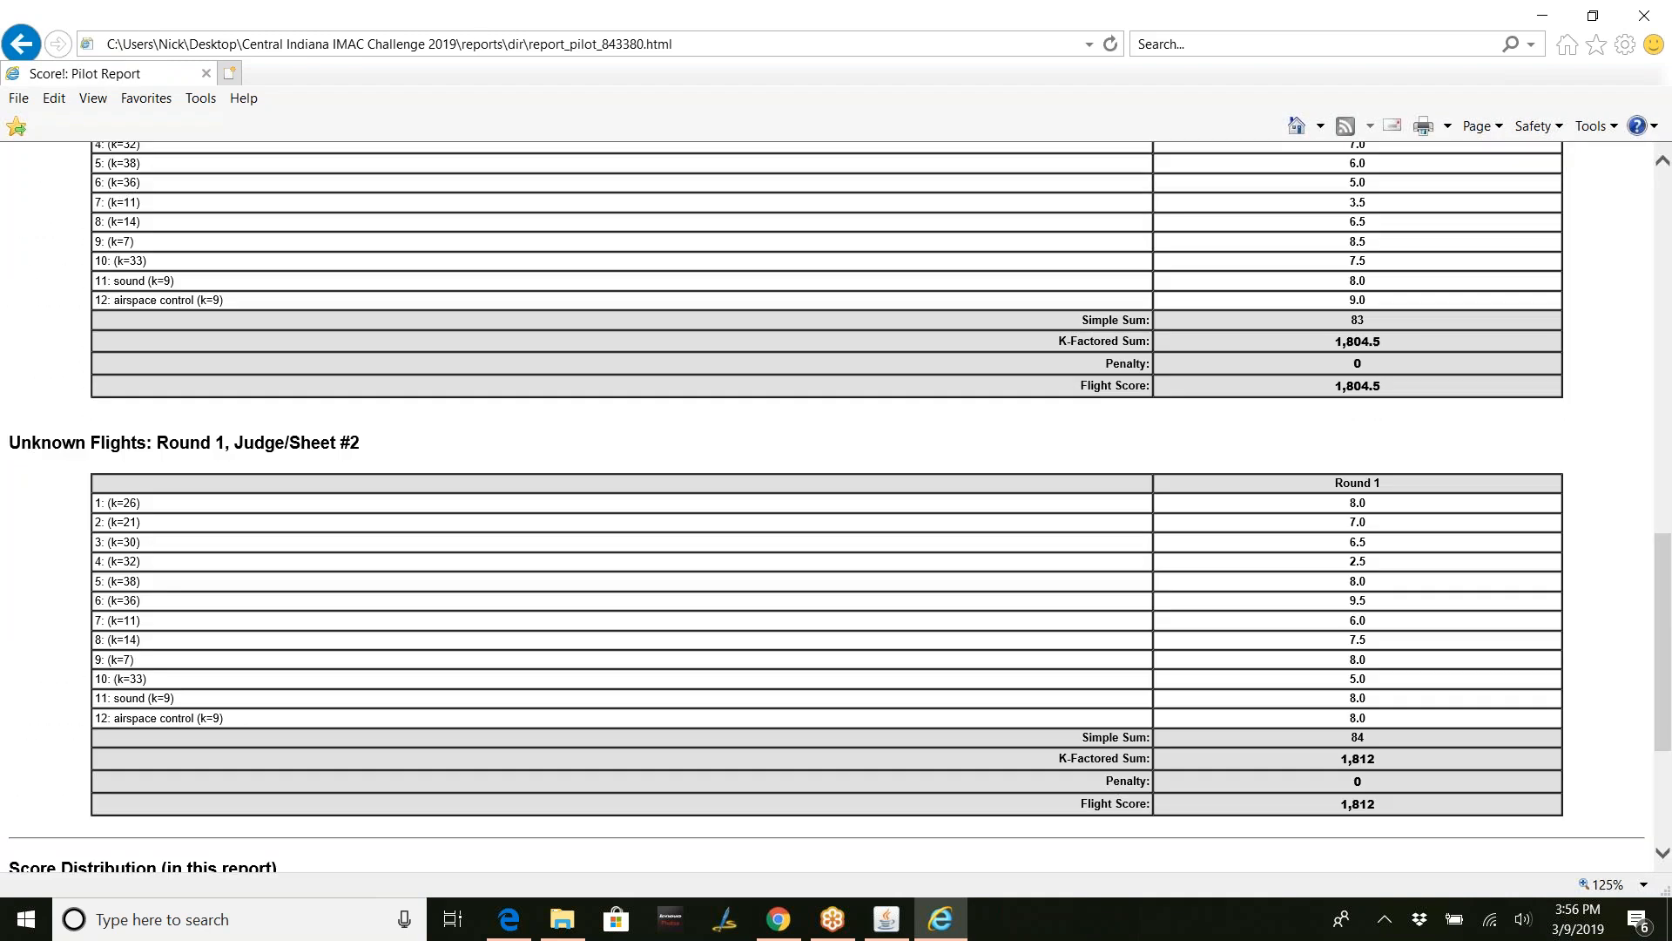
pyautogui.scroll(17, 825, 505)
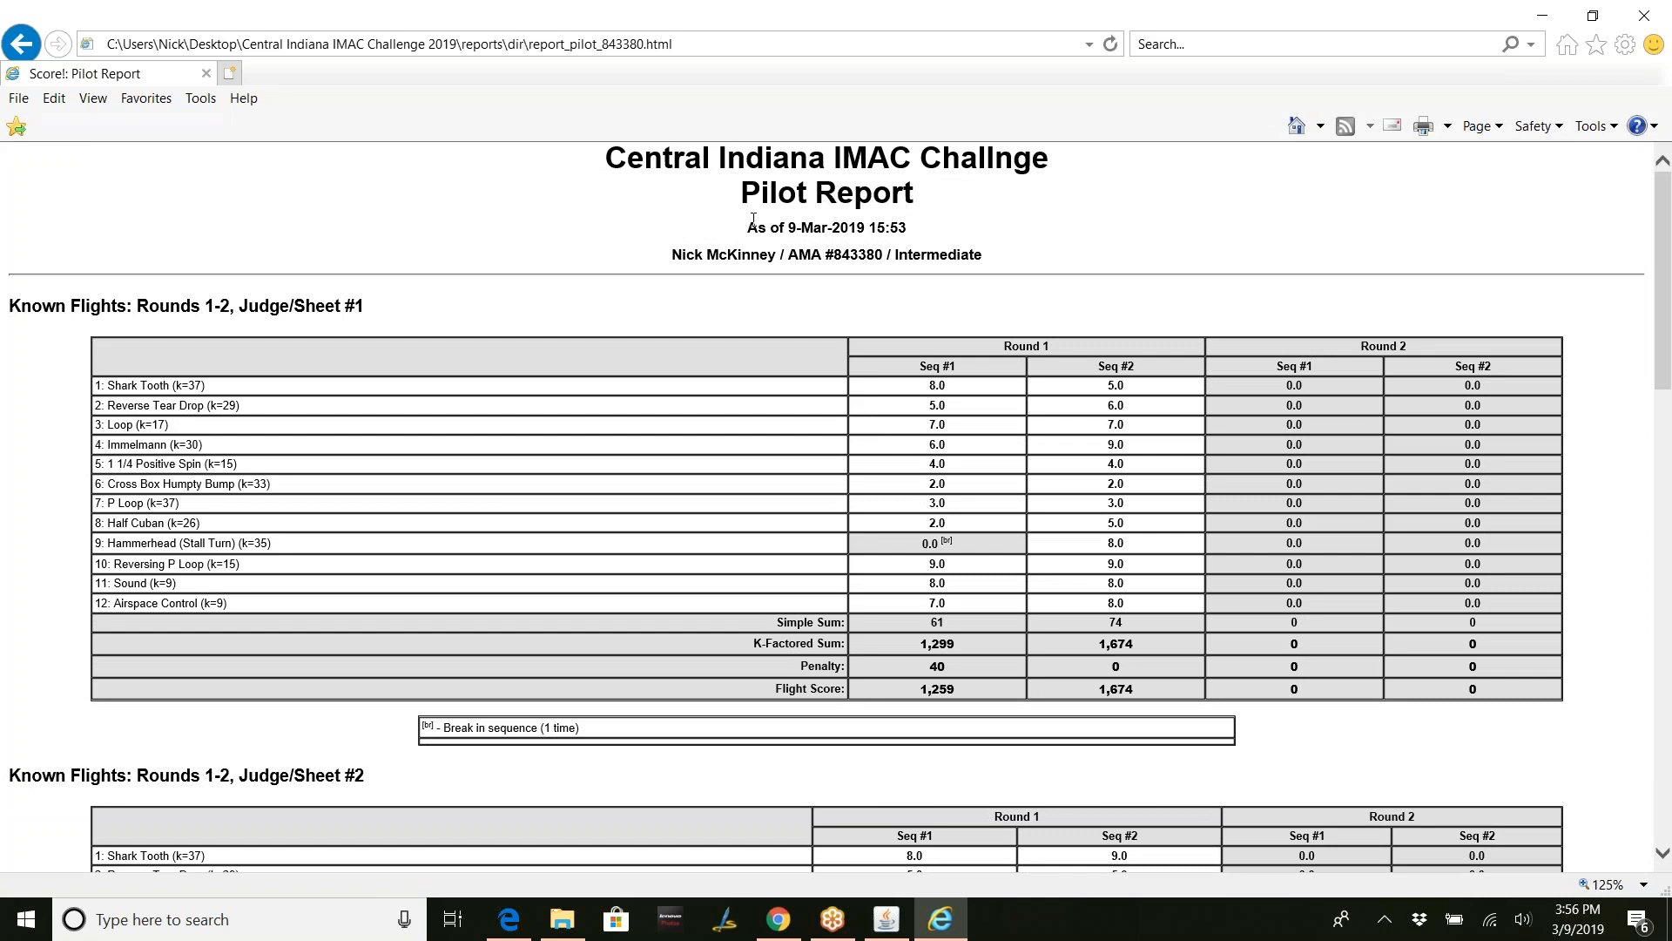
pyautogui.click(23, 46)
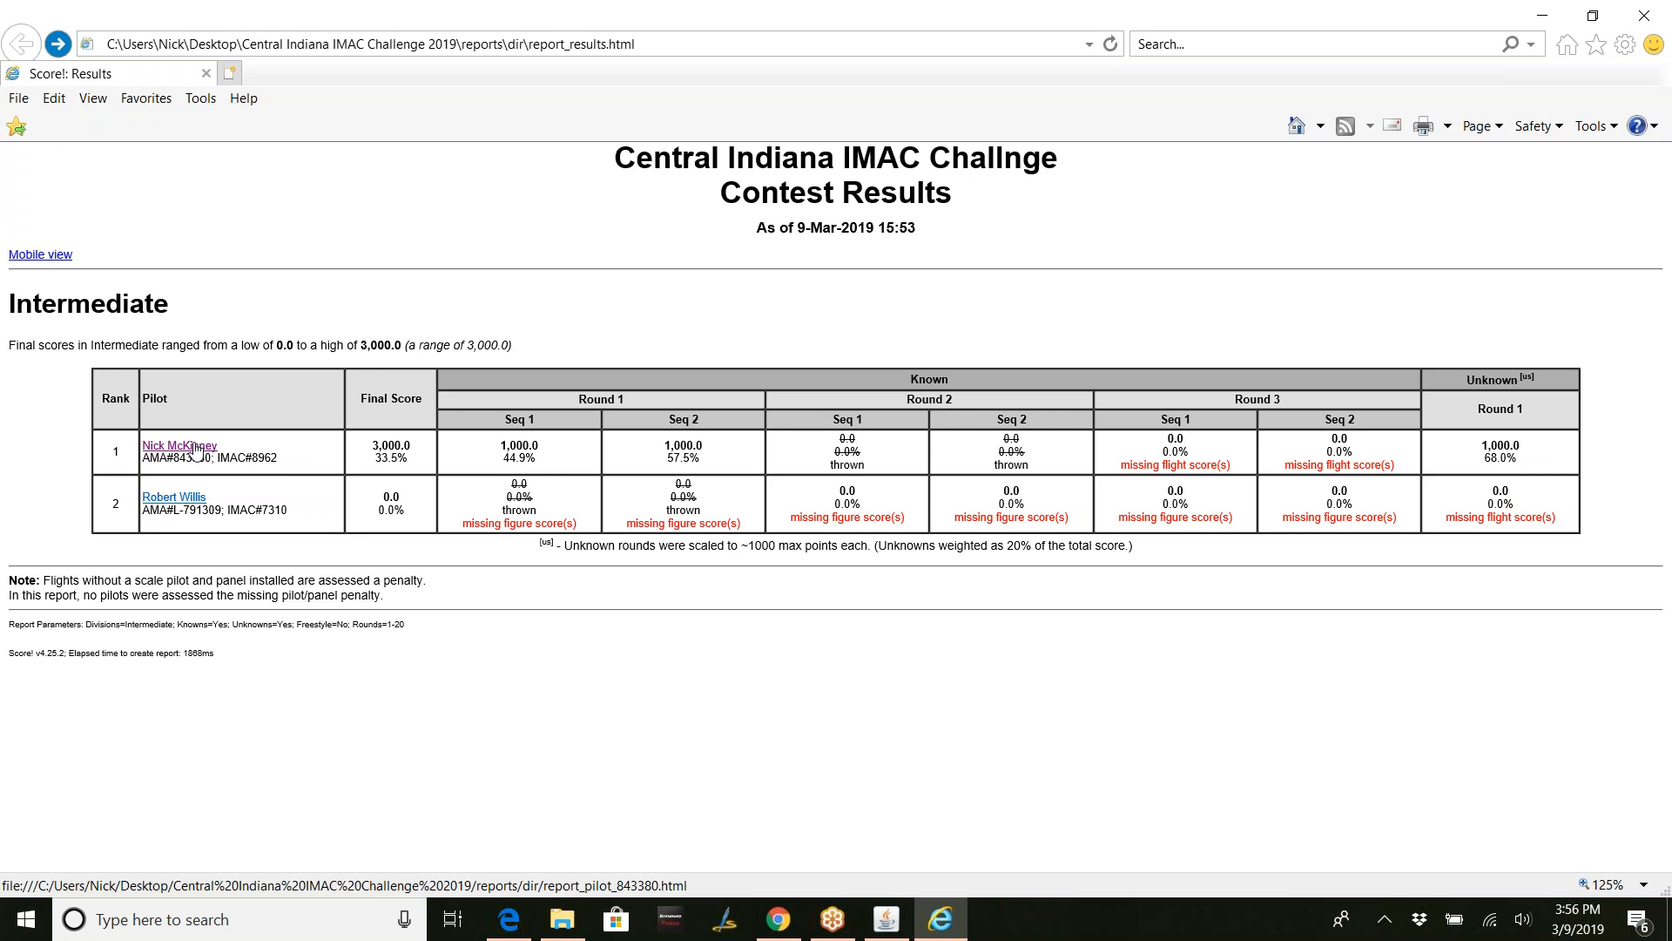
pyautogui.click(196, 449)
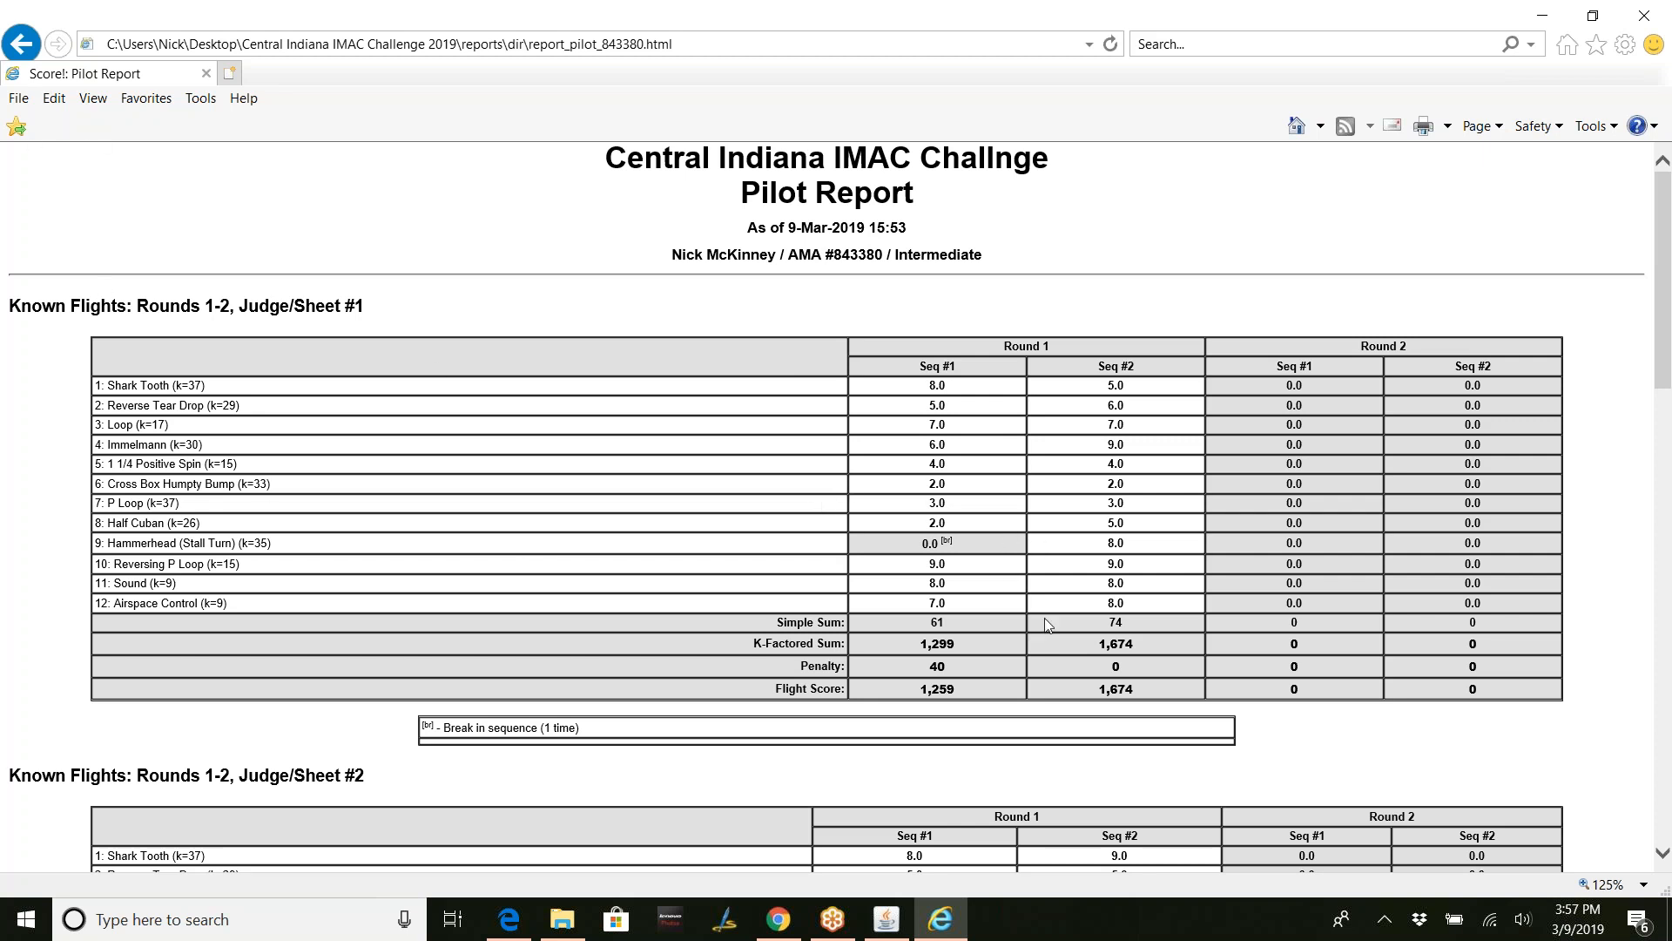
pyautogui.click(23, 42)
# - Scroll through the second-ranked pilot's report, then go back to Contest Results
pyautogui.click(170, 498)
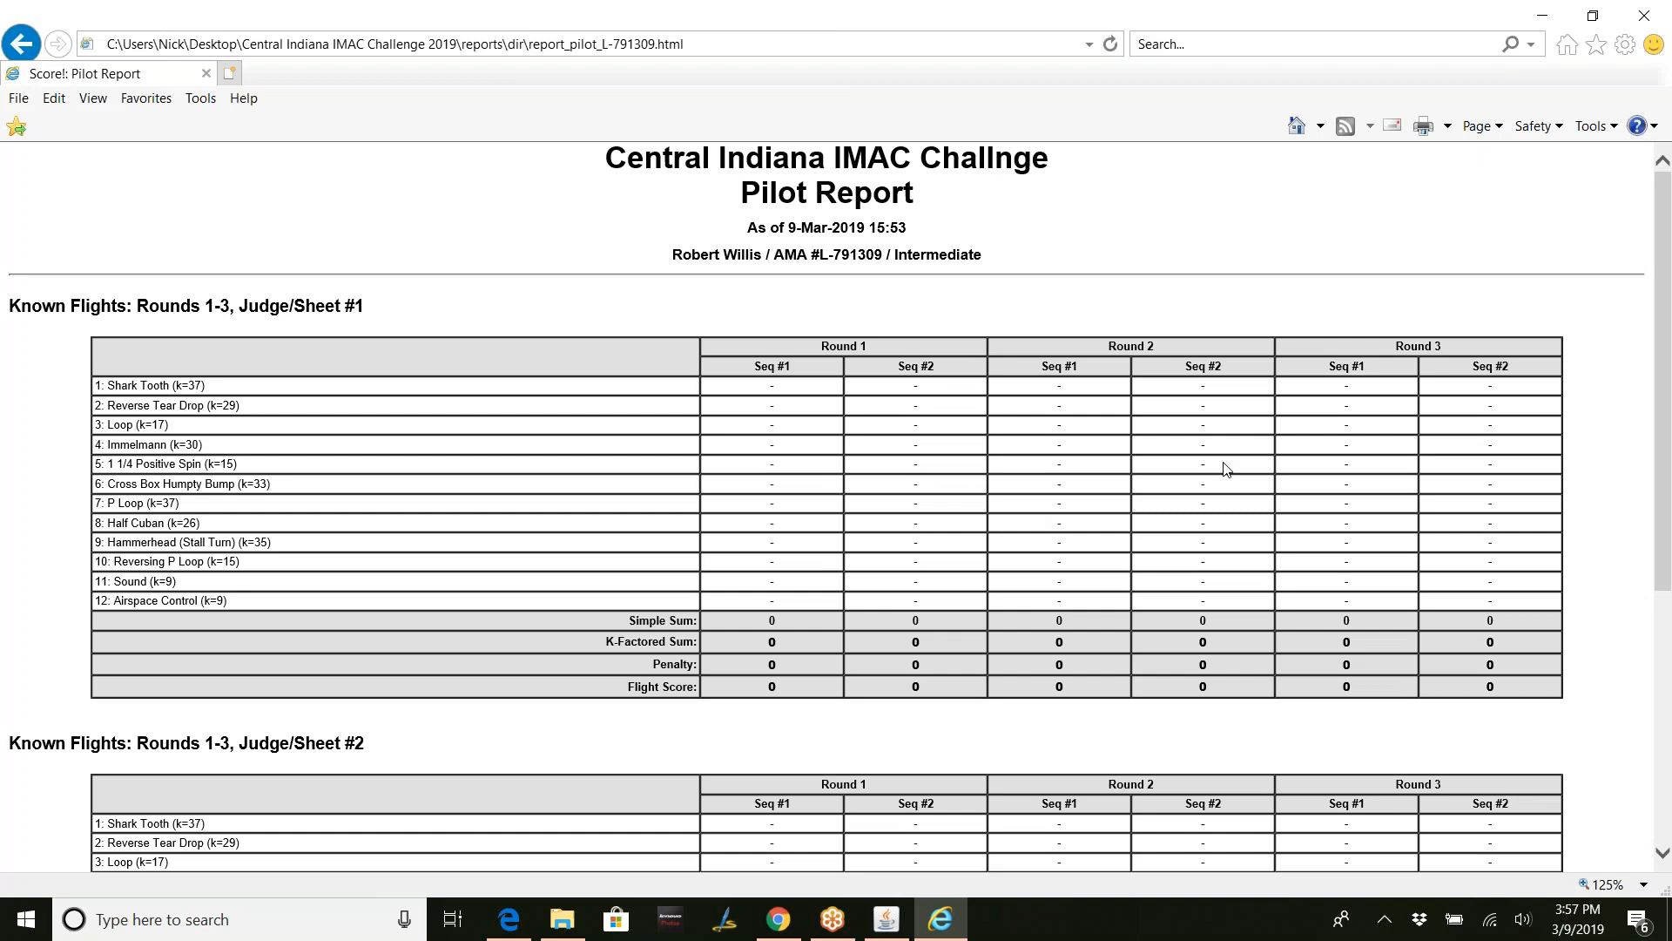
pyautogui.scroll(-5, 1227, 470)
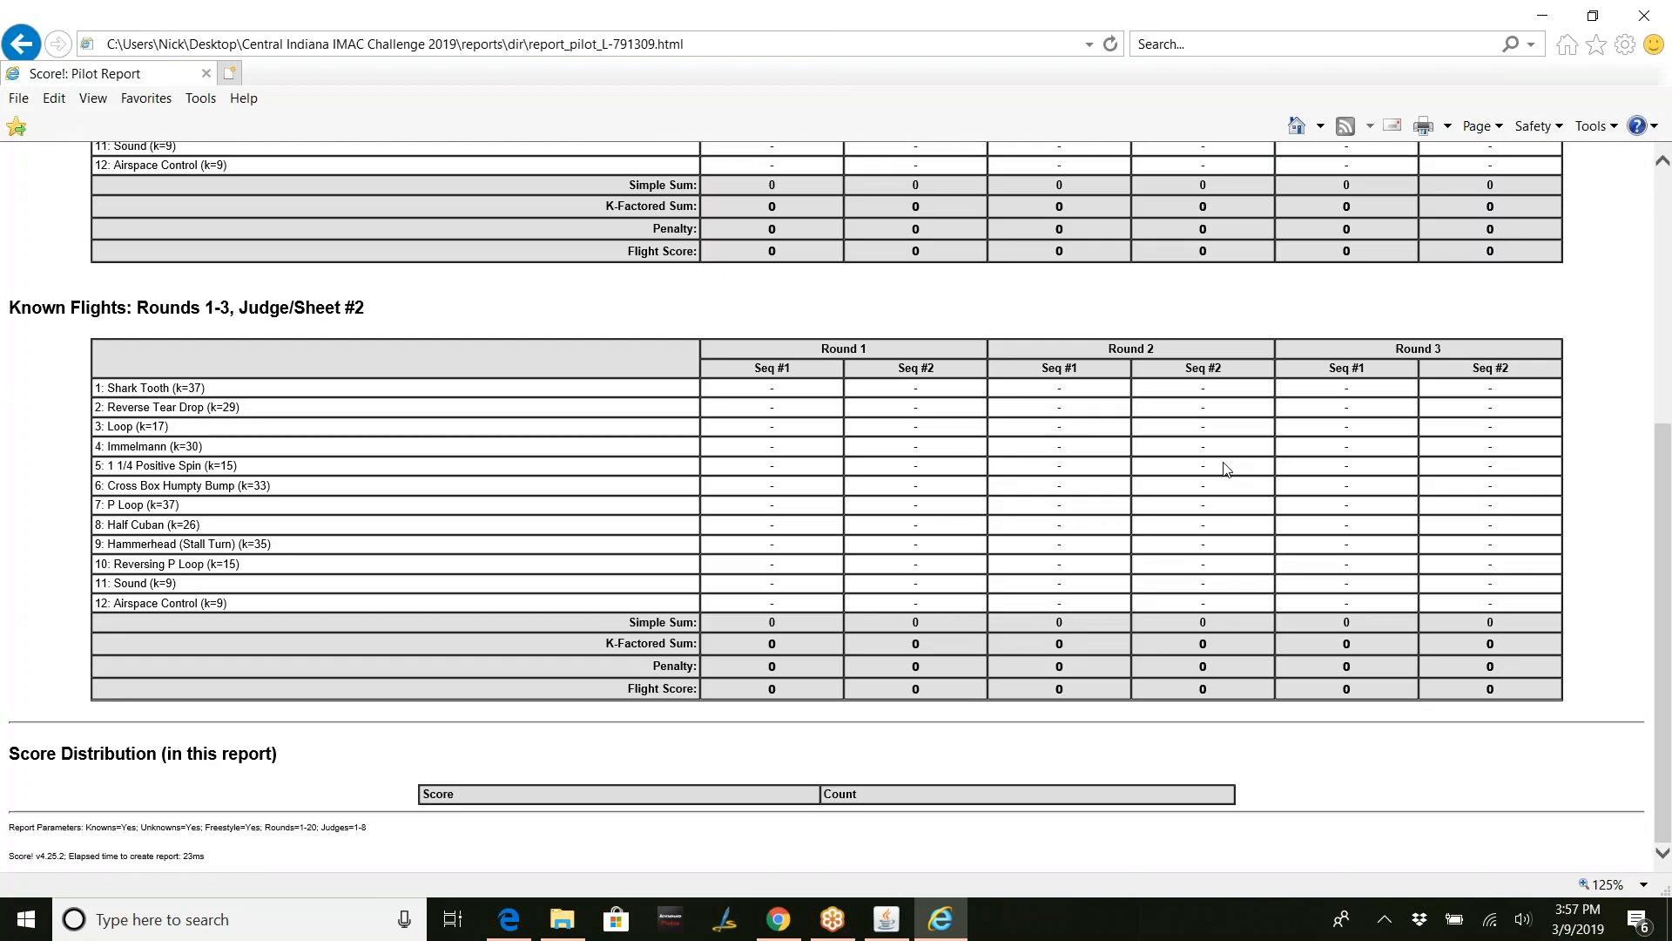
pyautogui.scroll(5, 1226, 470)
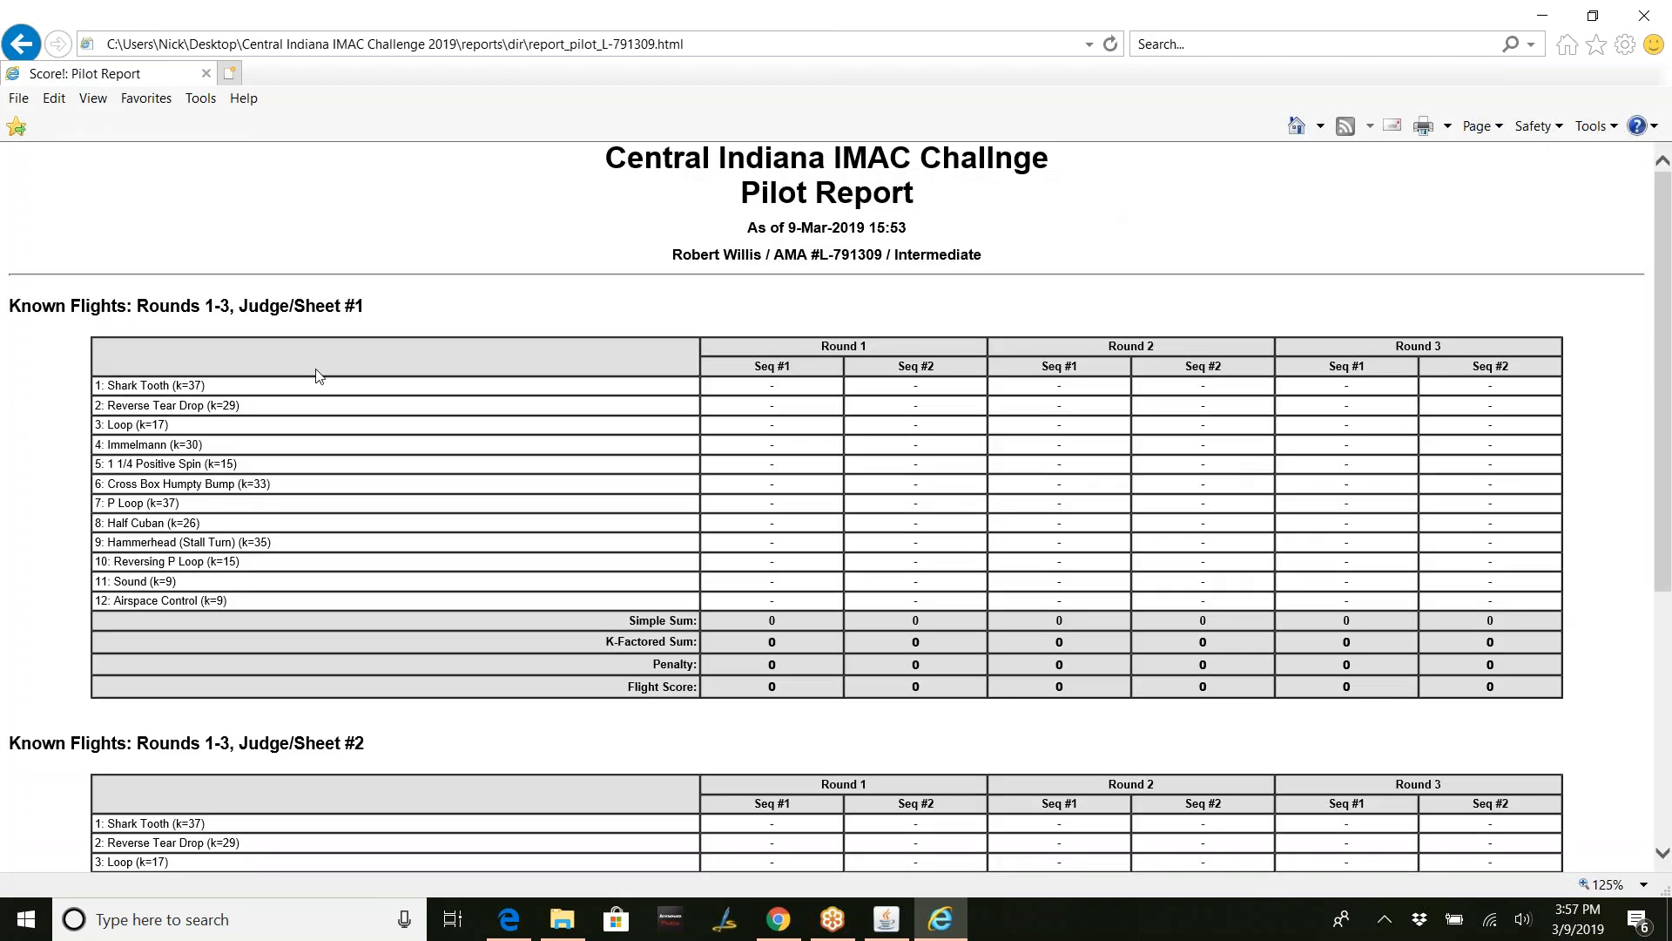
pyautogui.click(21, 44)
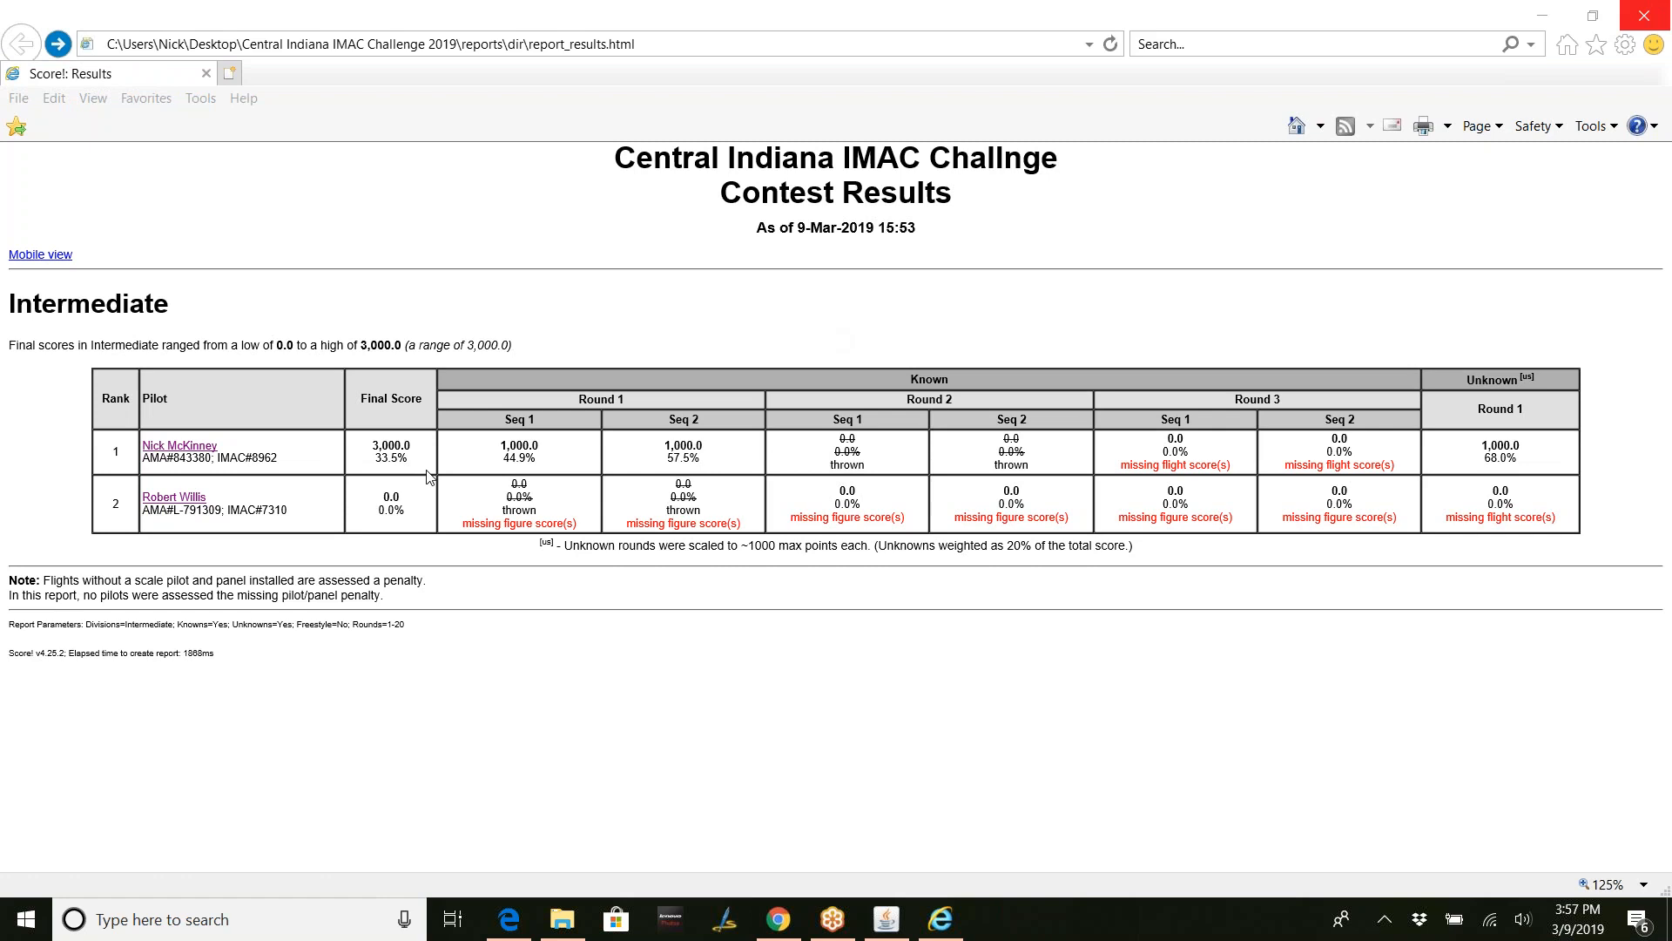
# - Close the browser and reopen Score!'s Results Report Options dialog
pyautogui.click(1668, 19)
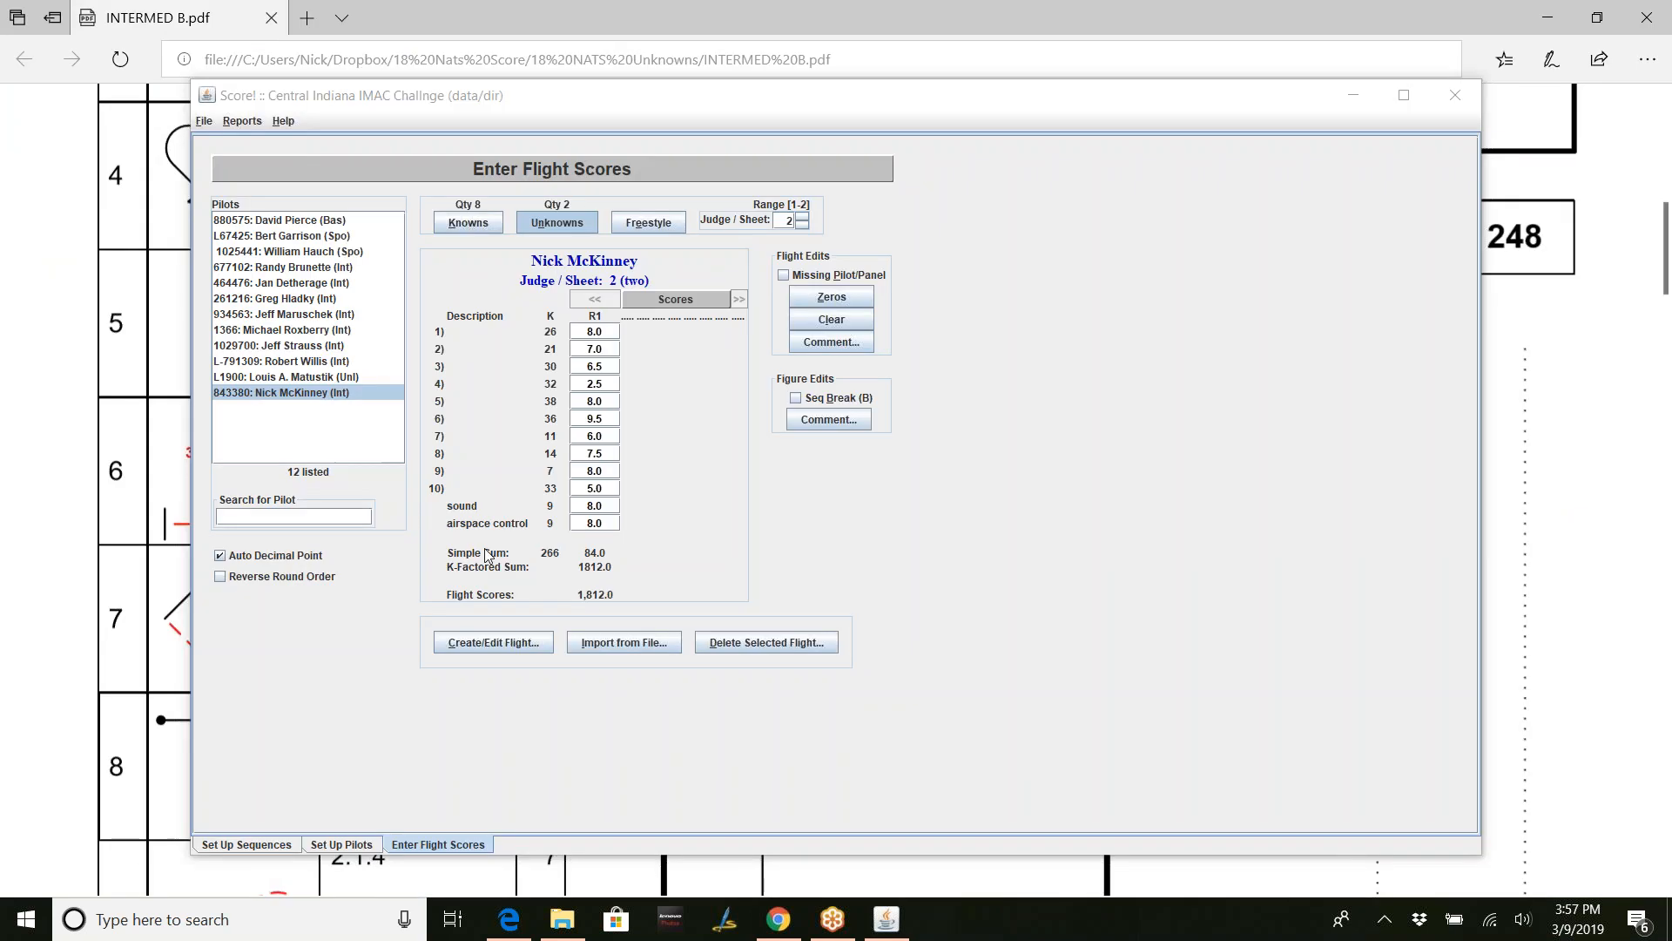
pyautogui.click(243, 122)
pyautogui.click(252, 139)
# - Add Basic, Sportsman, Advanced and Seniors, exclude Unknown flights, and generate the report
pyautogui.click(712, 311)
pyautogui.click(711, 332)
pyautogui.click(712, 375)
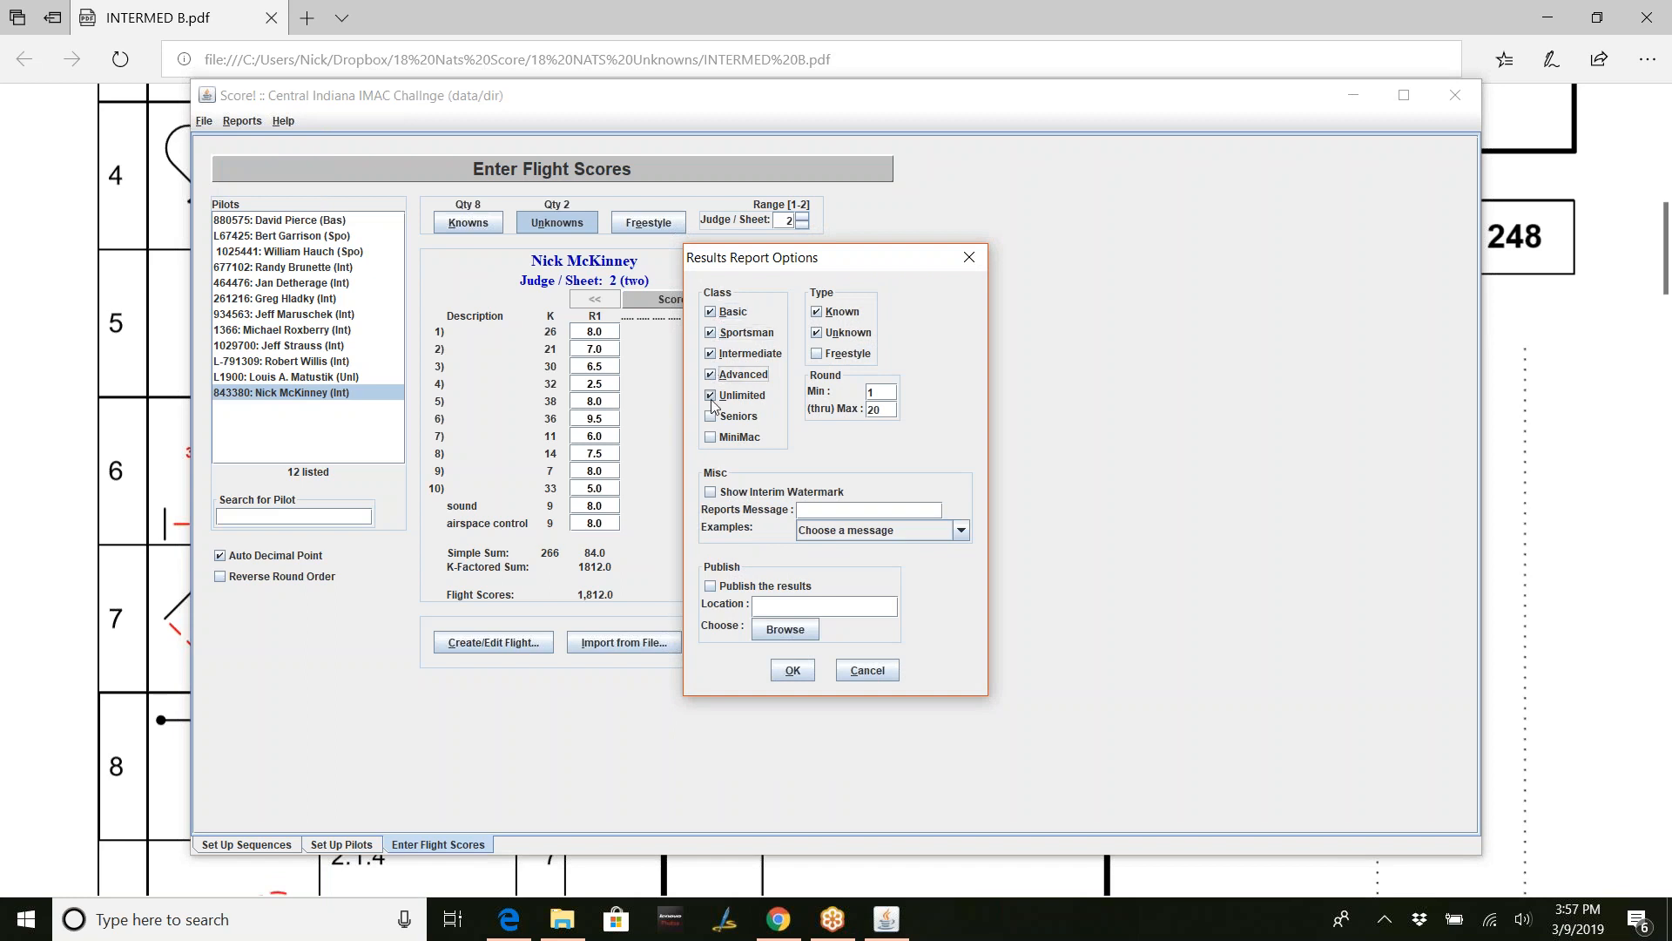
pyautogui.click(711, 416)
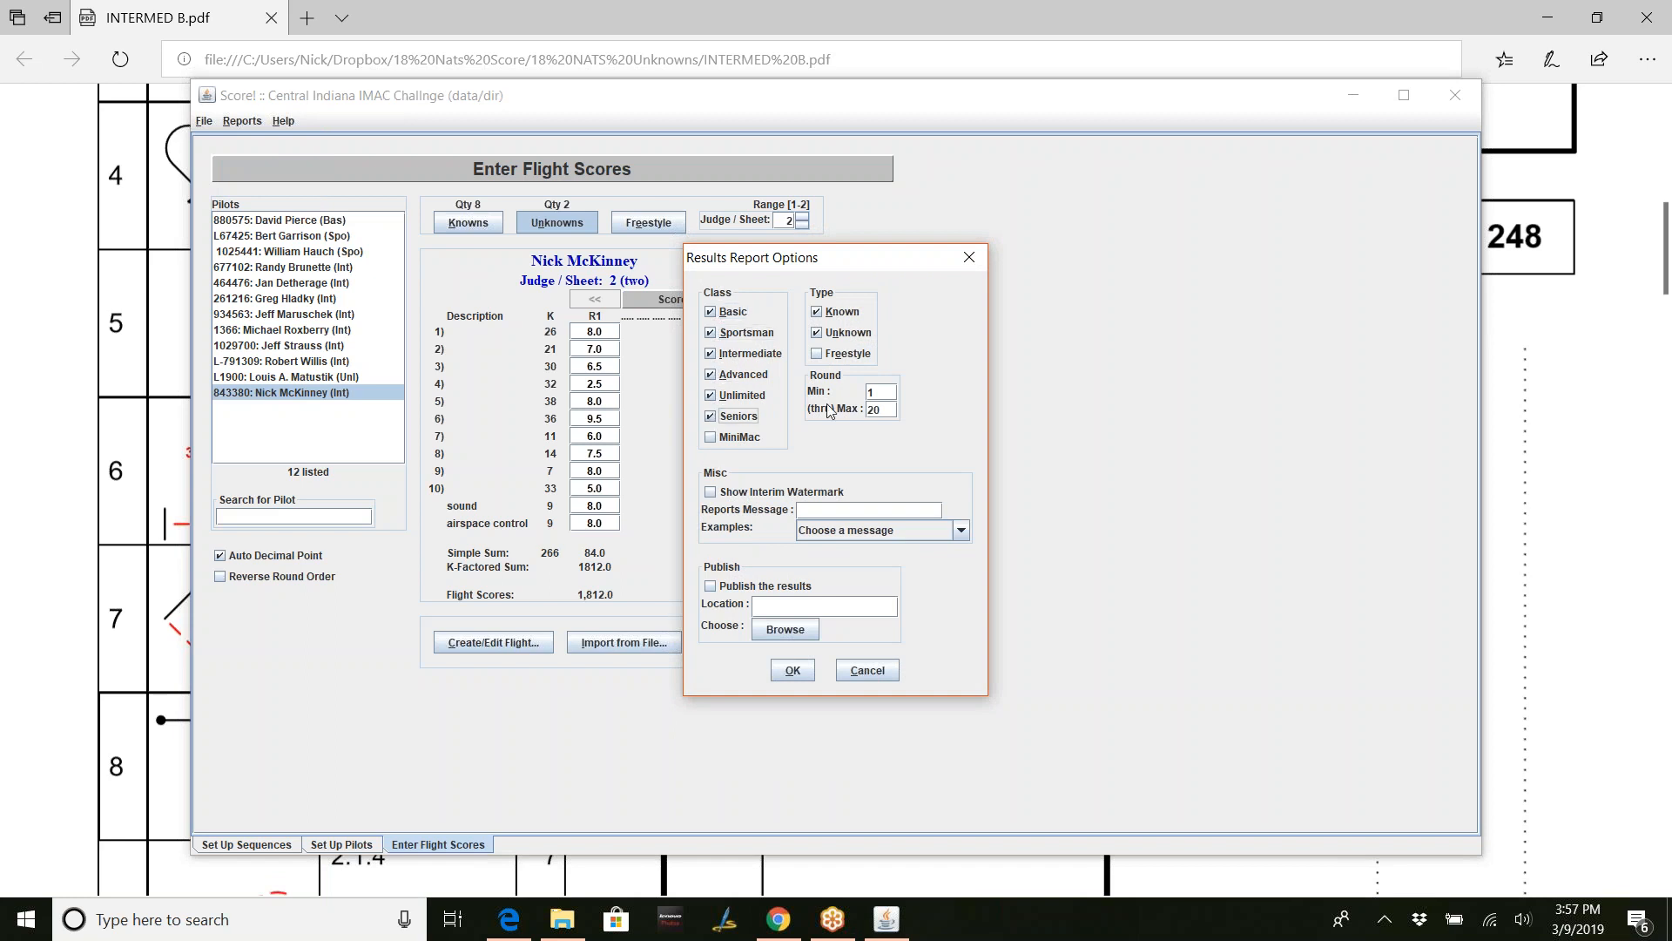
pyautogui.click(890, 391)
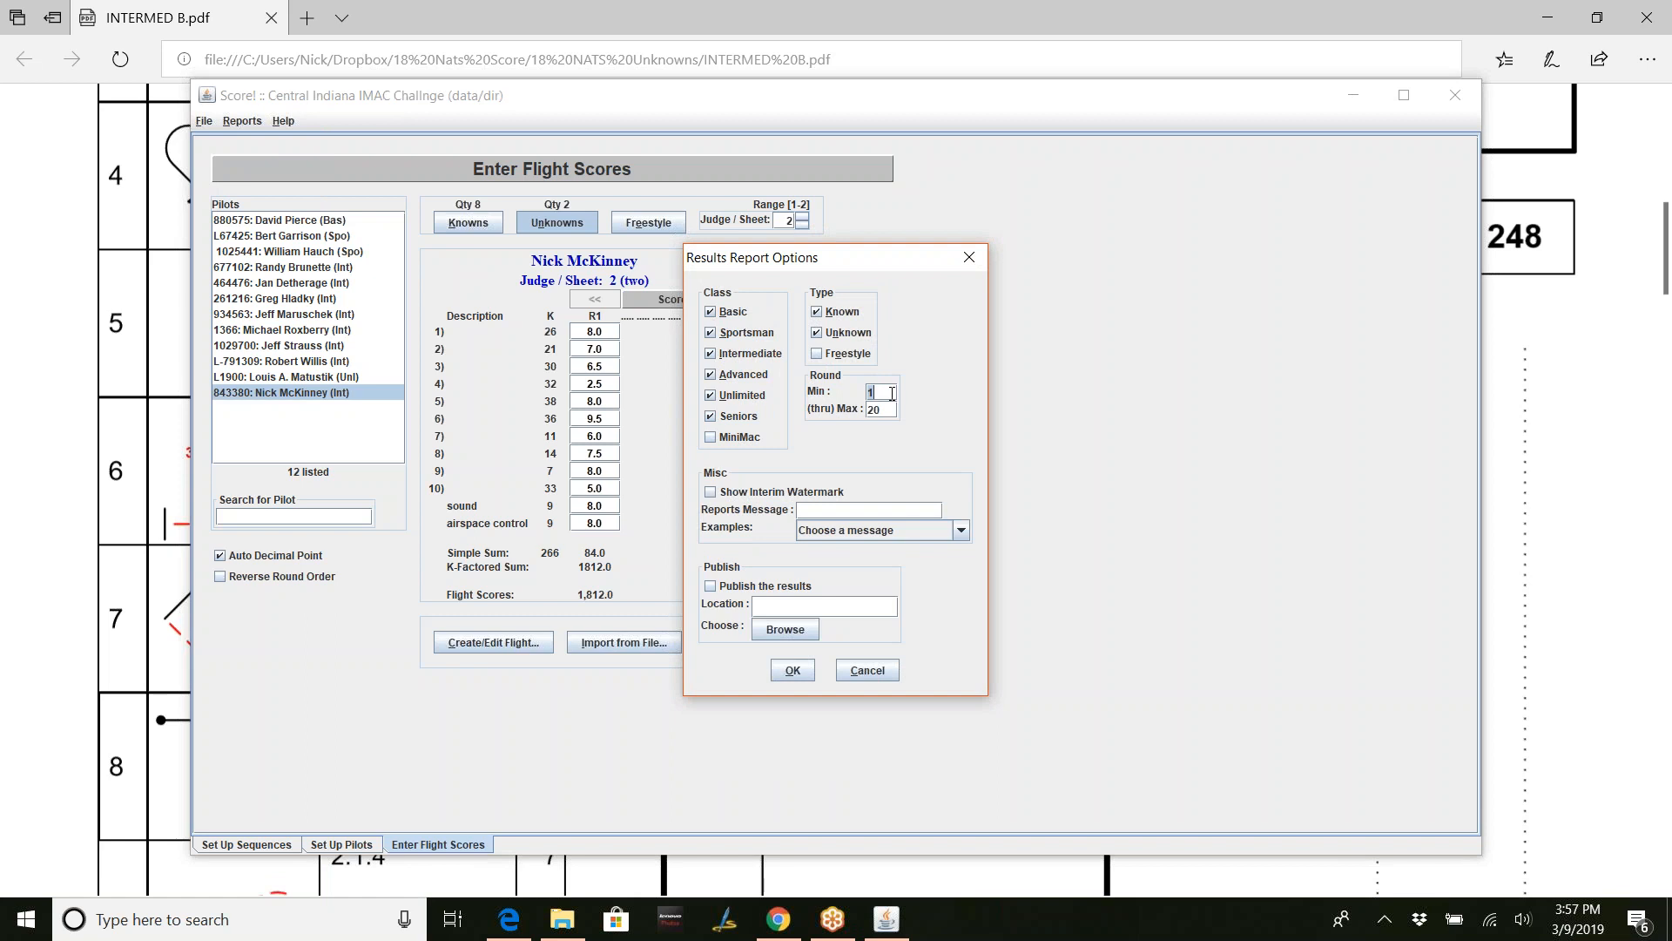
pyautogui.click(818, 334)
pyautogui.click(793, 671)
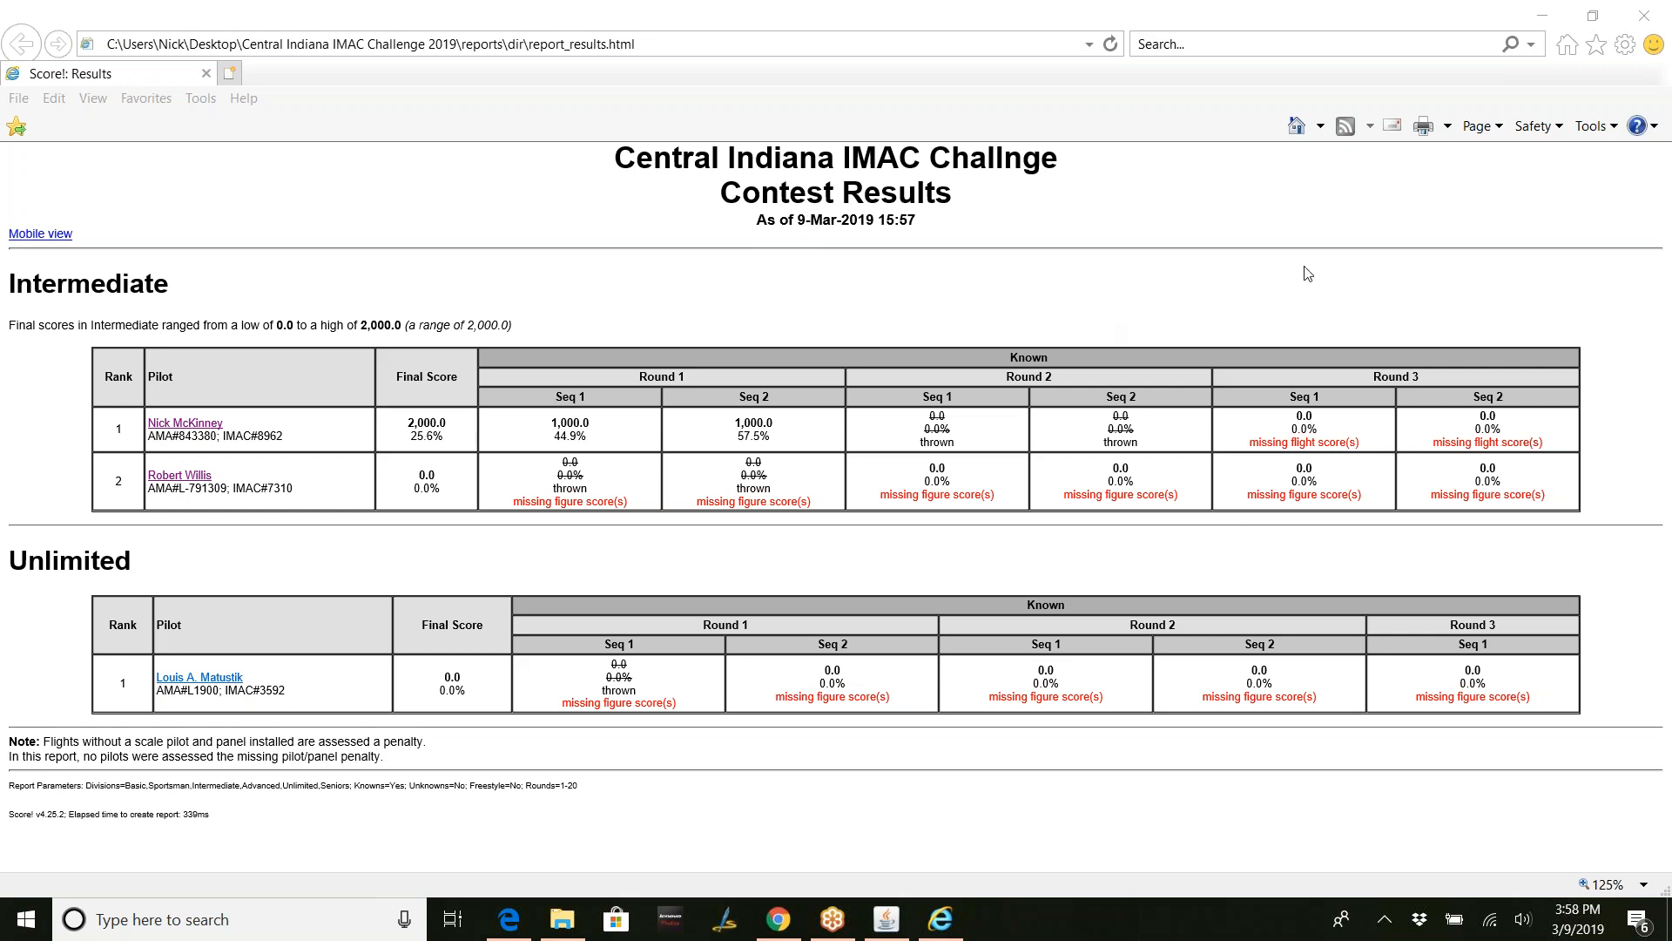
# - Close the regenerated Known-only Contest Results window after reviewing the standings
pyautogui.click(1663, 18)
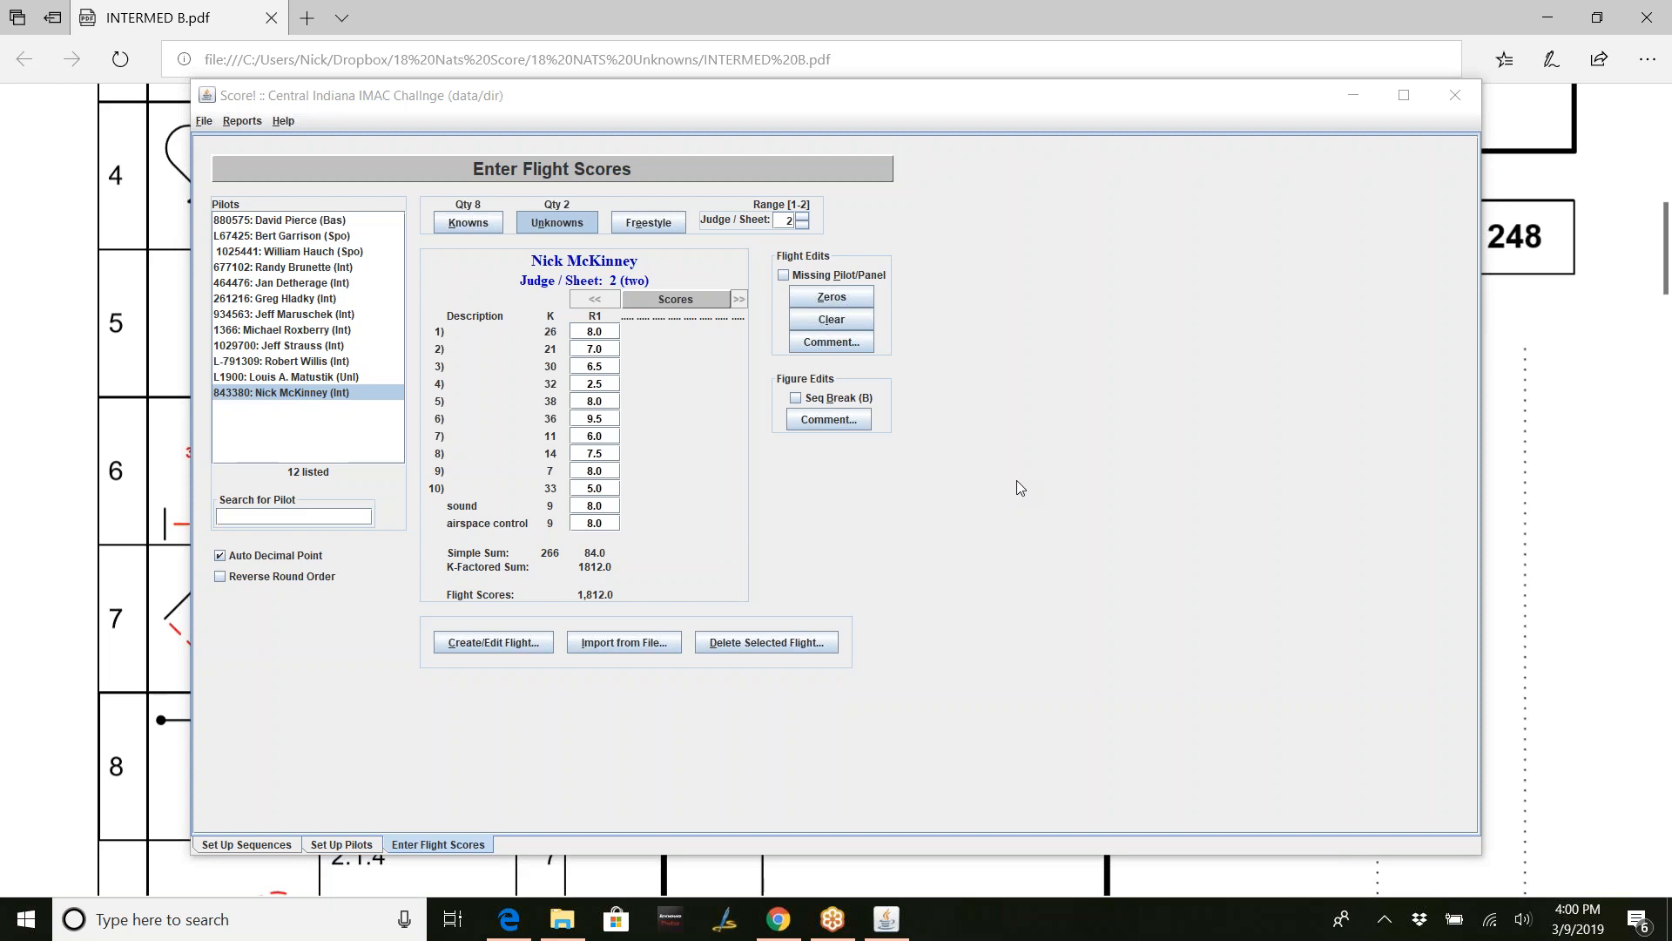
# - Save the data files with File > Save Data Files and acknowledge the confirmation
pyautogui.click(204, 122)
pyautogui.click(207, 142)
pyautogui.click(842, 466)
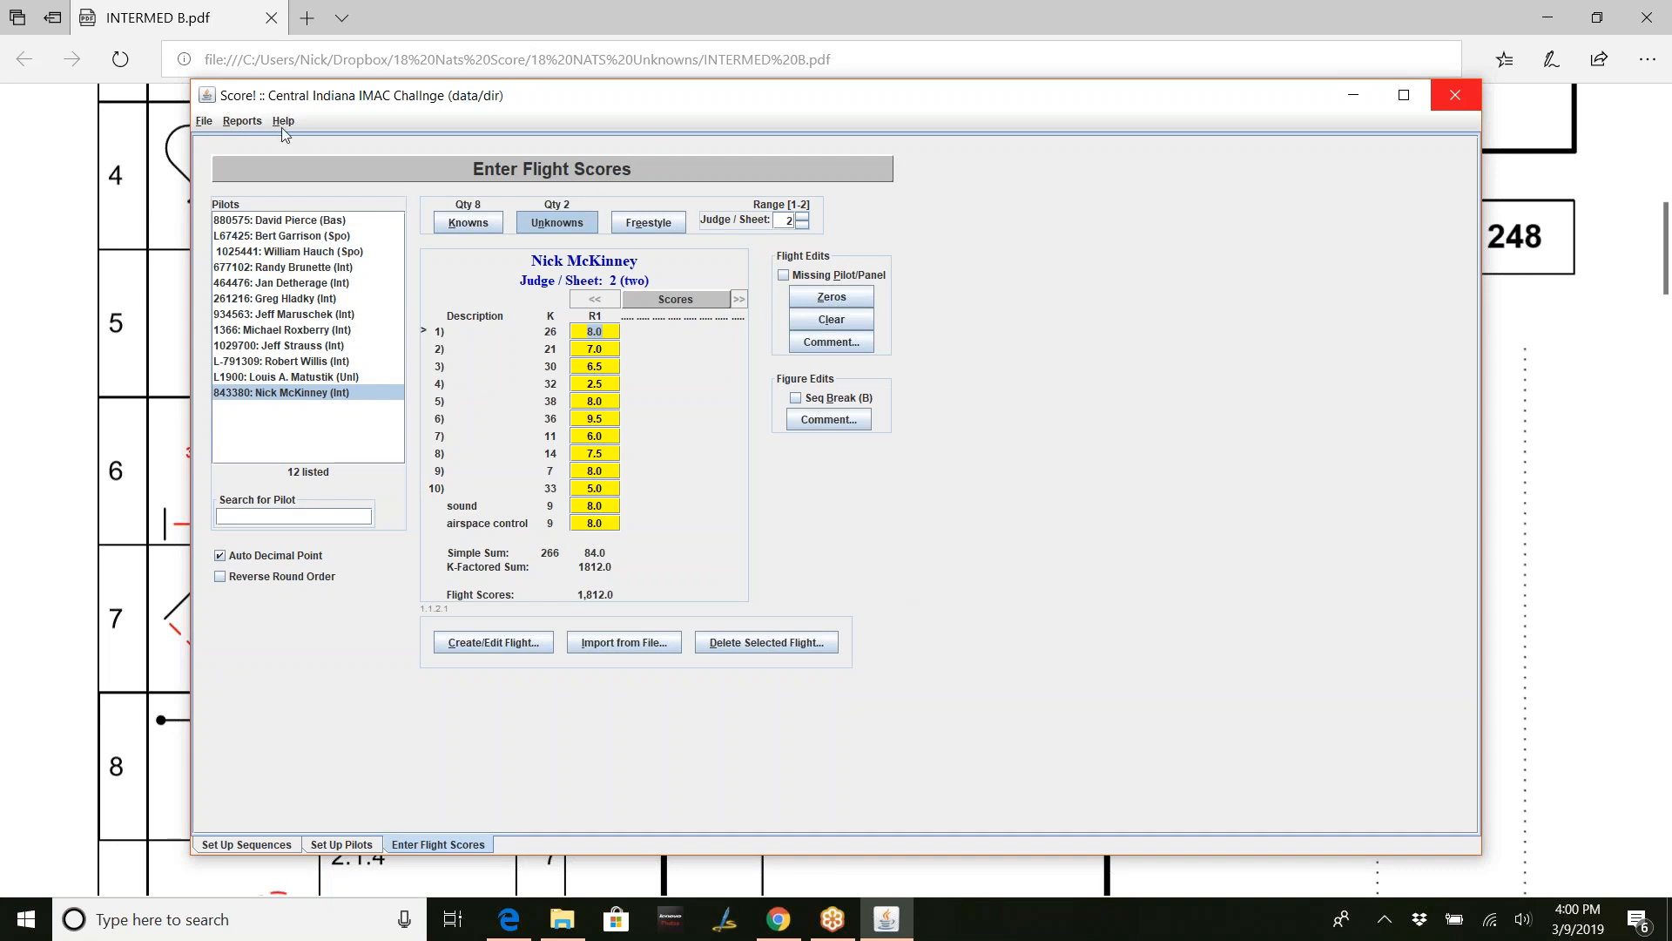
# - Purge all inactive pilots from the contest and dismiss the message
pyautogui.click(202, 124)
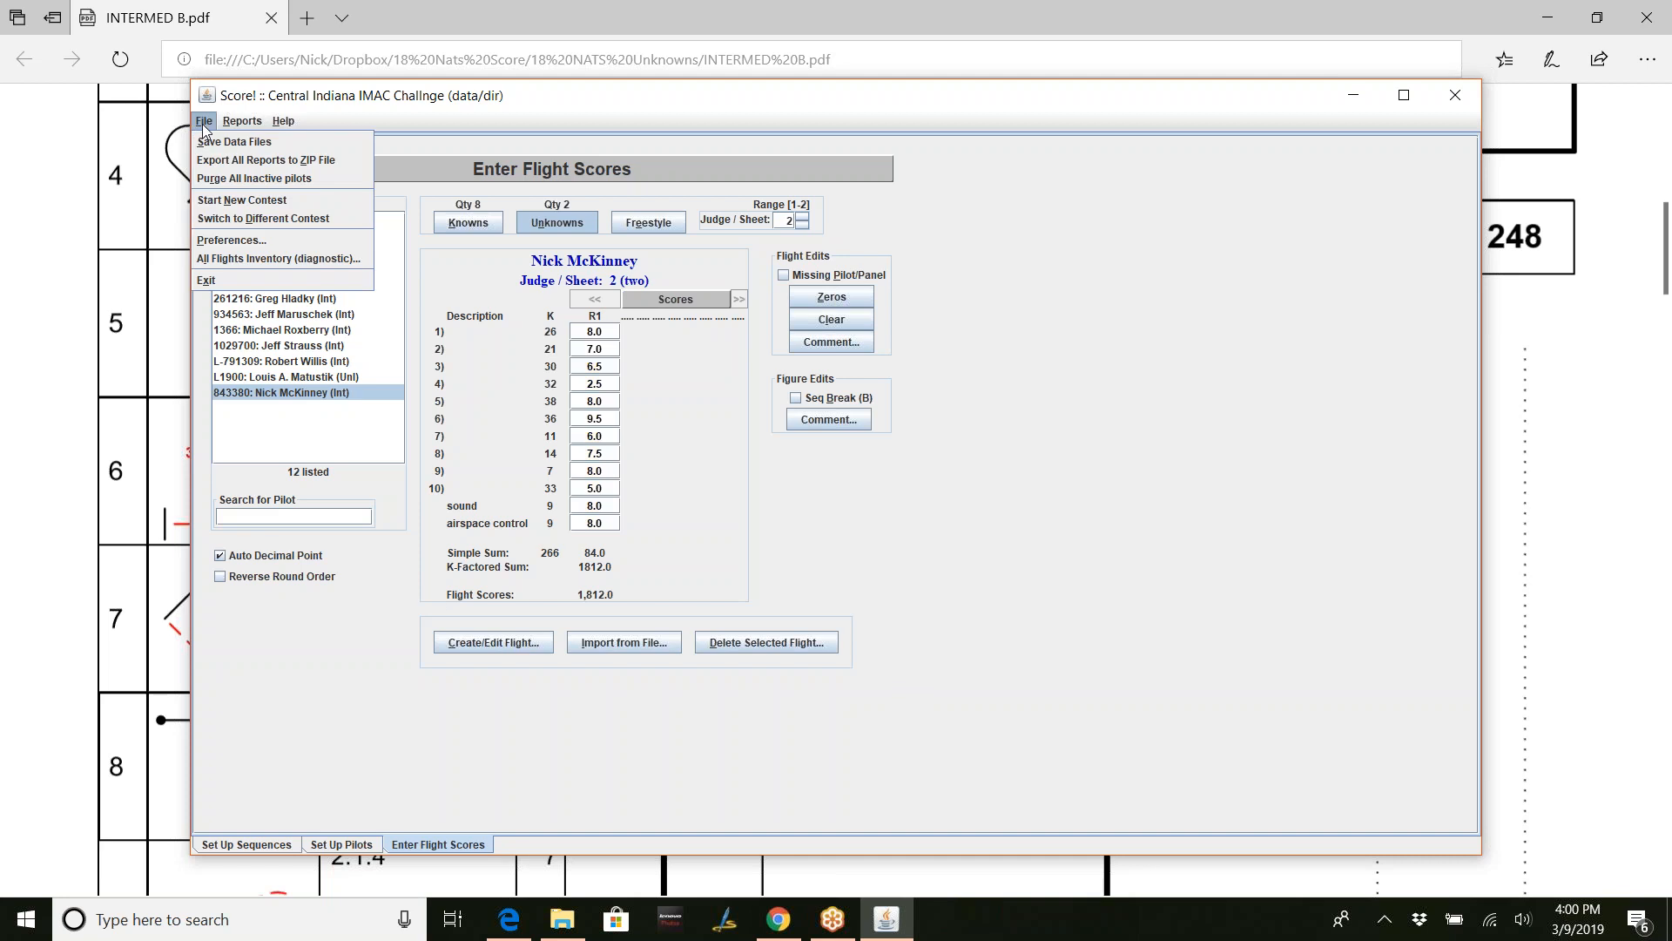
pyautogui.click(229, 177)
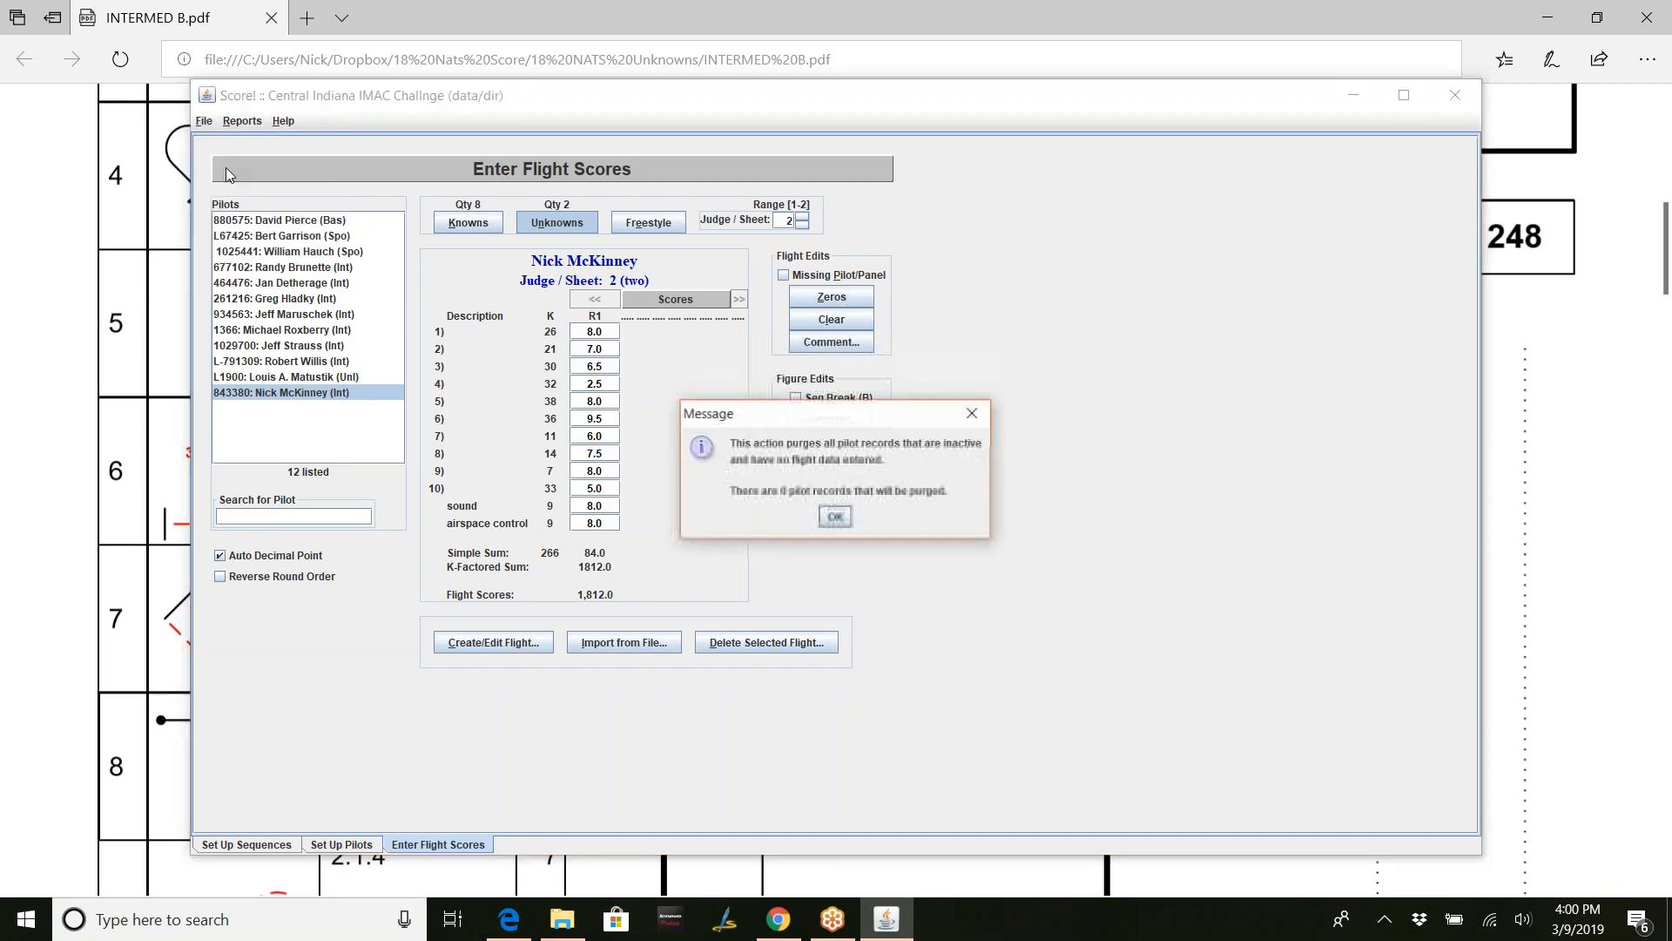
pyautogui.click(973, 414)
# - Export all 17 reports to allreports.zip, then minimize Score and restore File Explorer
pyautogui.click(204, 121)
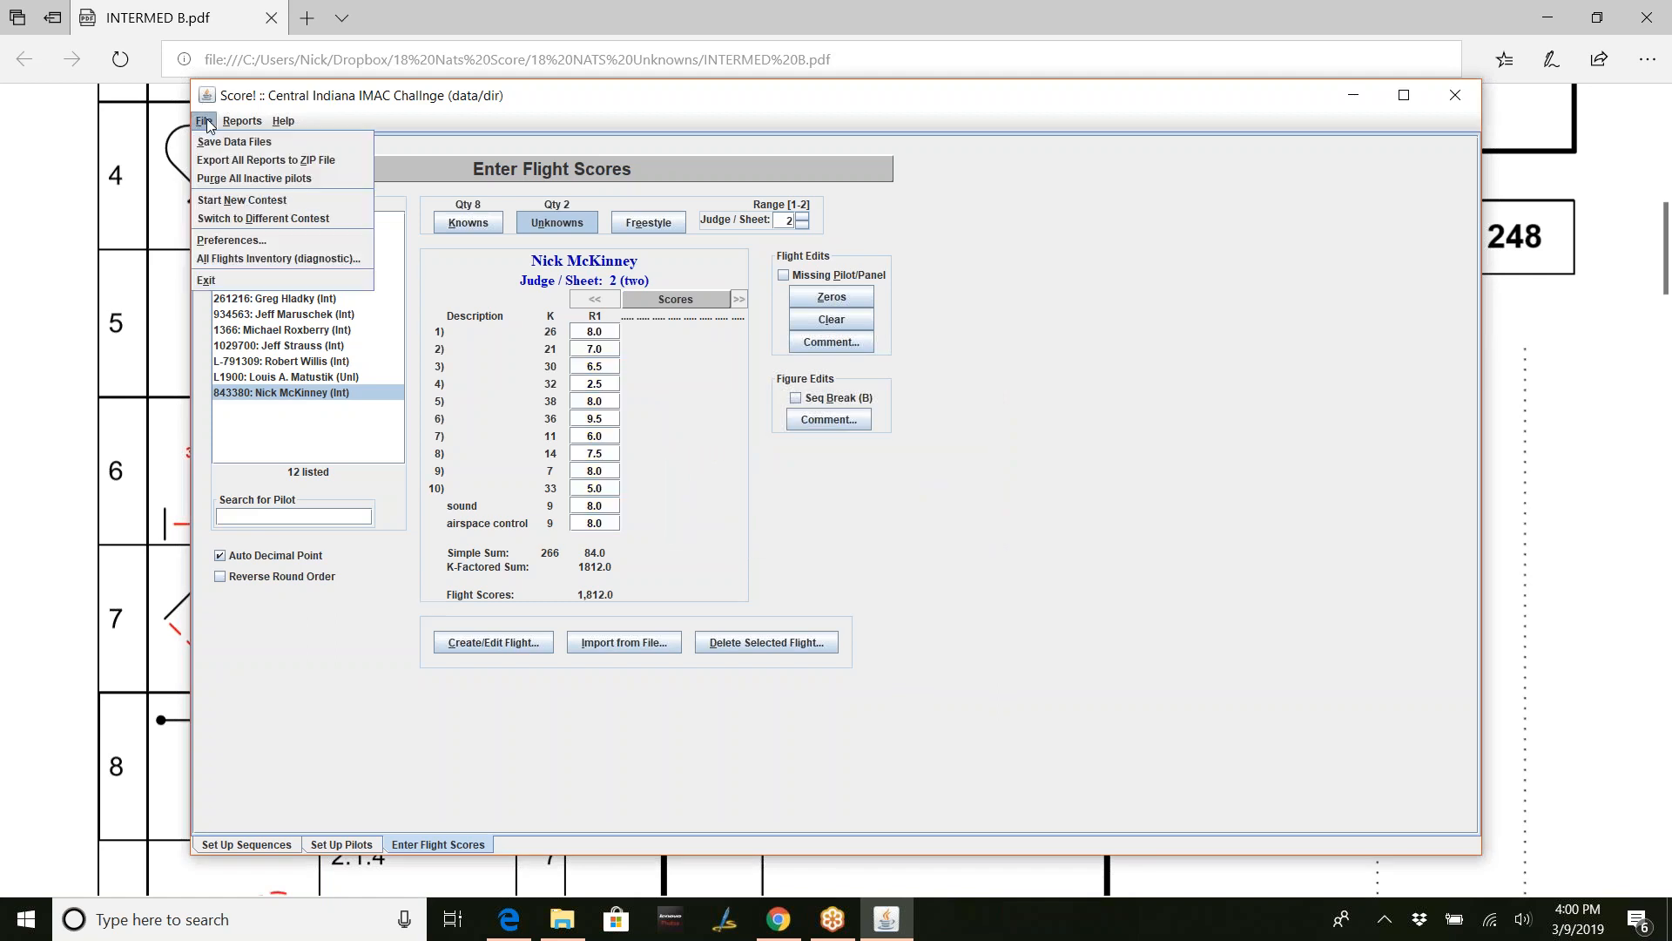
pyautogui.click(226, 162)
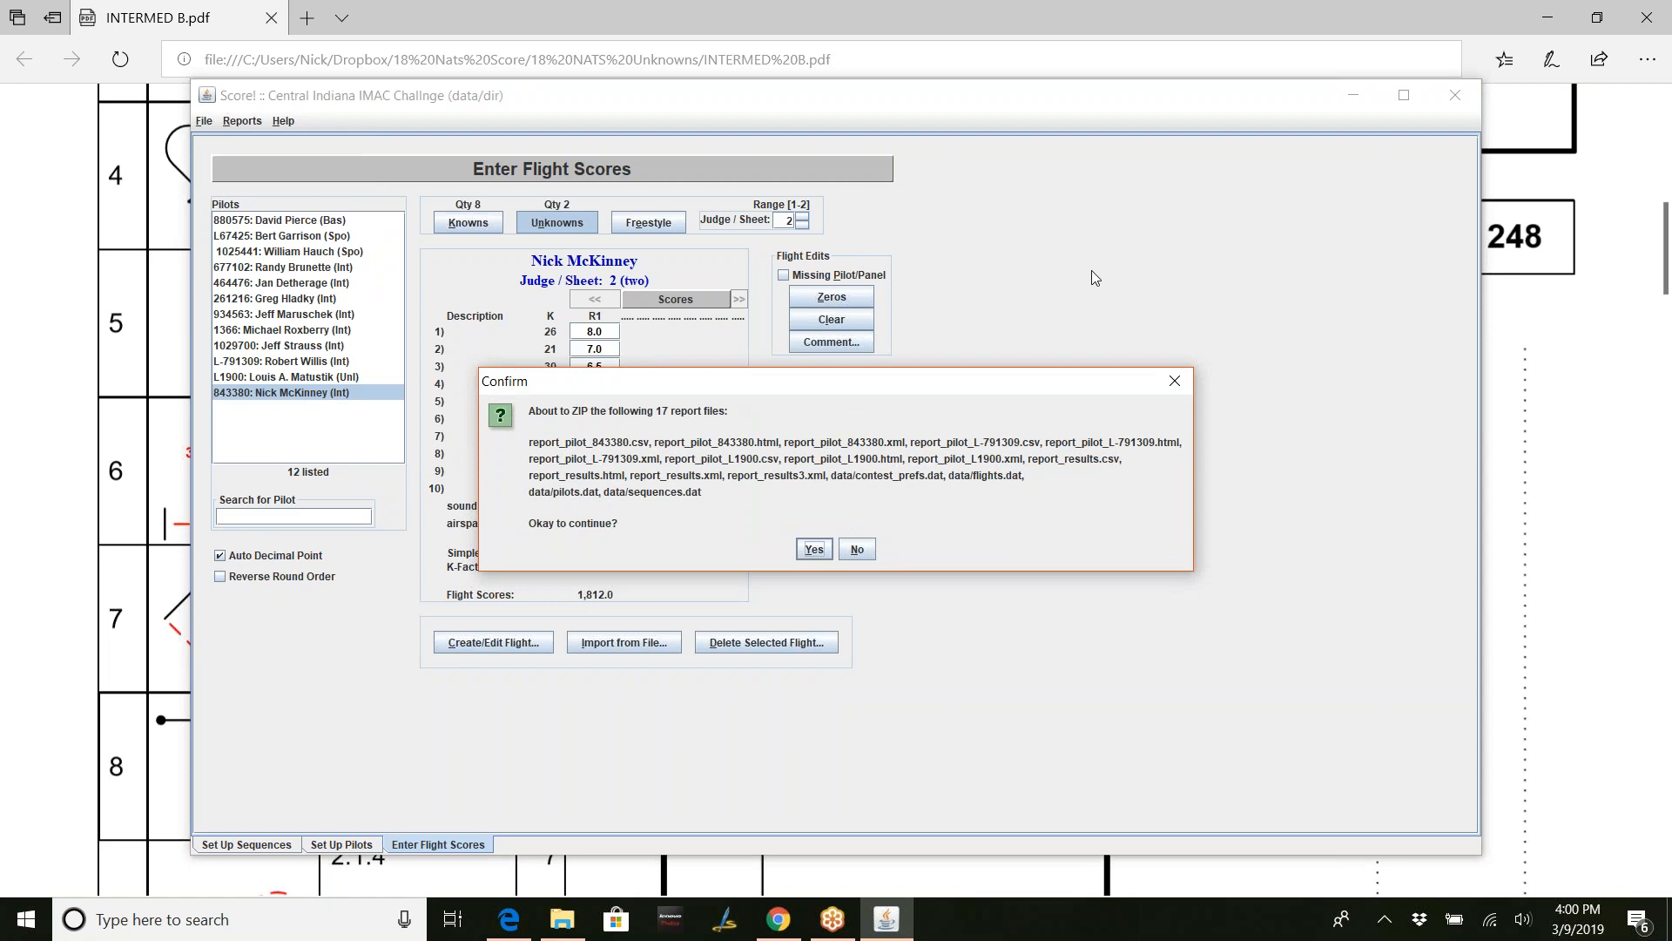
pyautogui.click(815, 548)
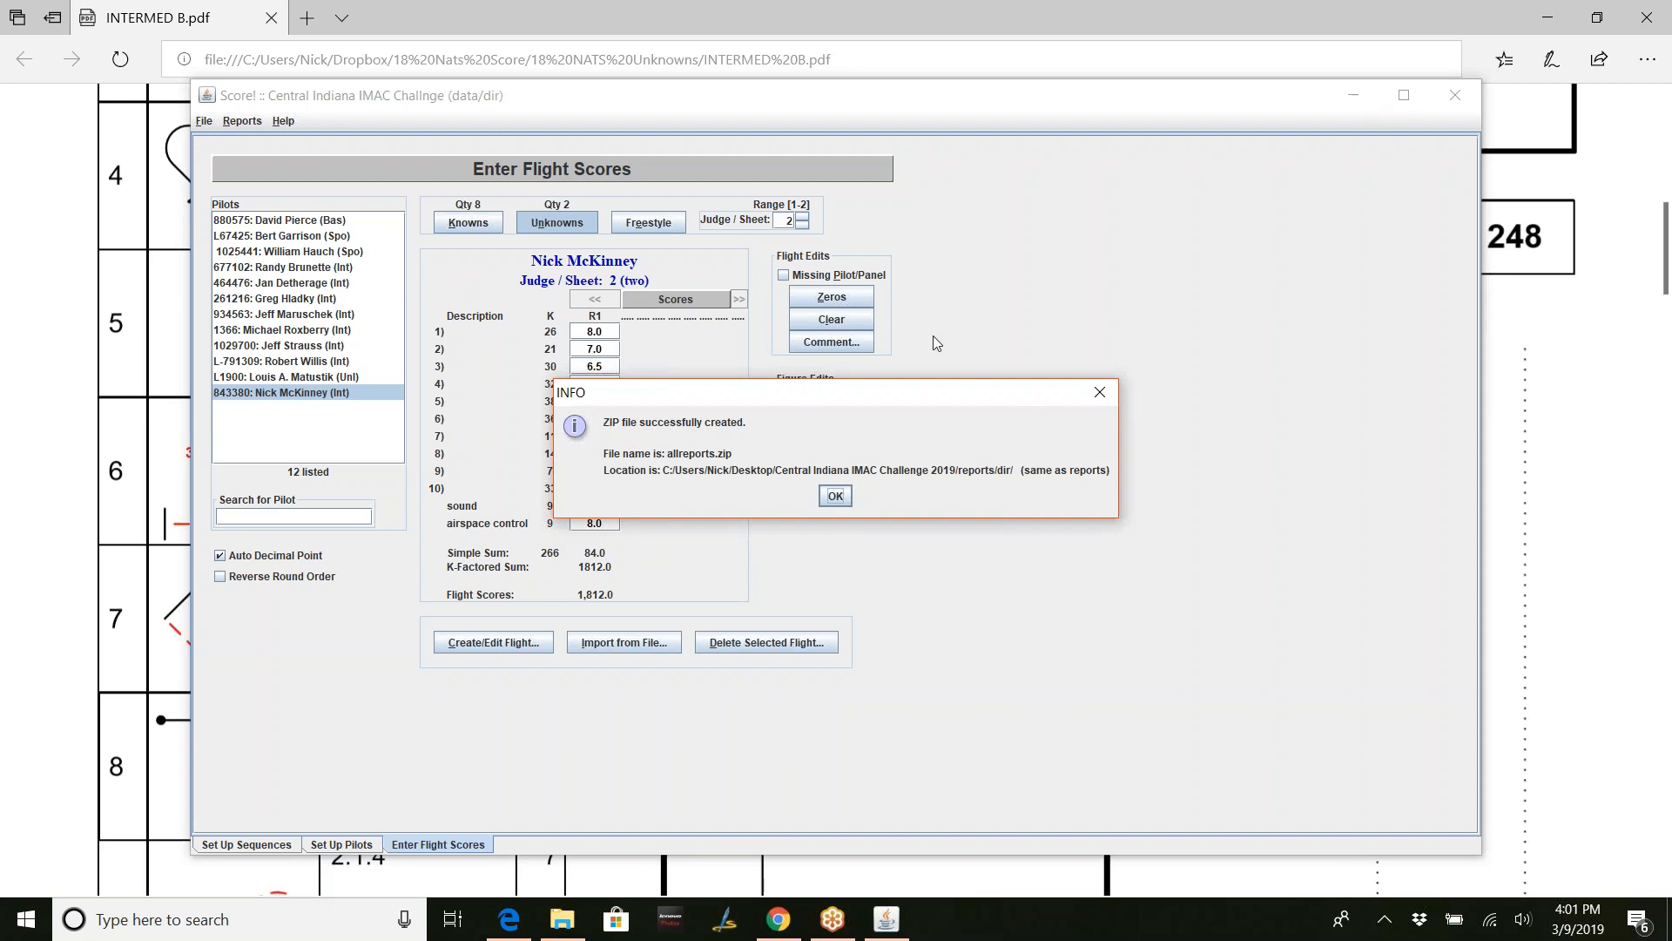
pyautogui.click(834, 497)
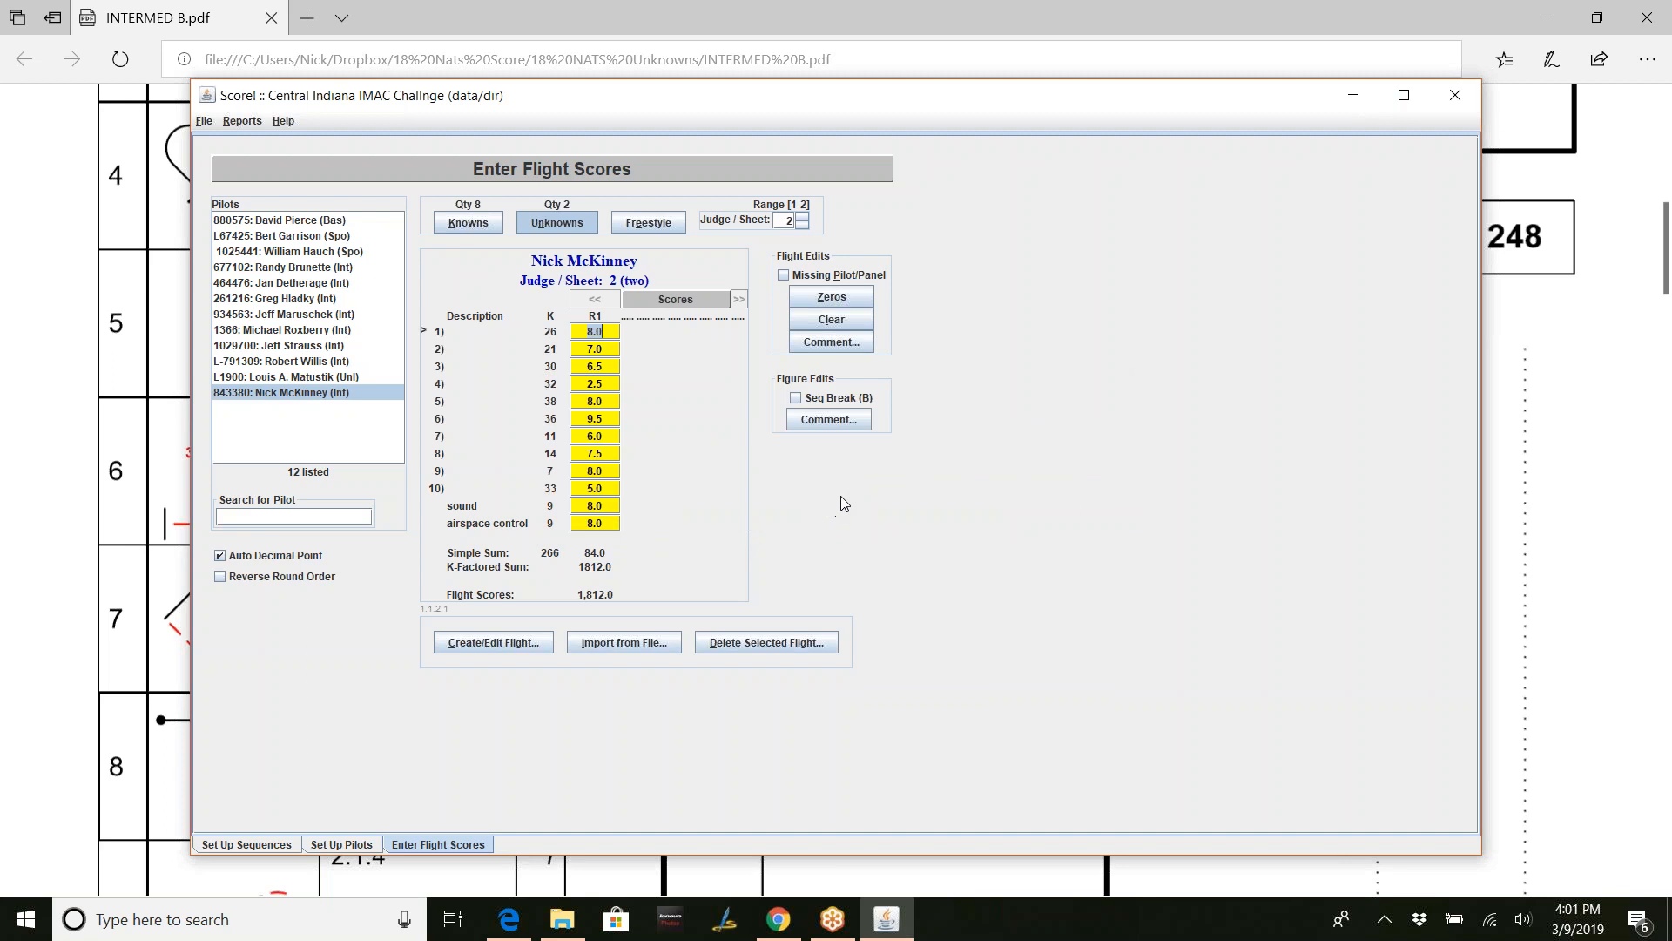
pyautogui.click(1353, 96)
pyautogui.click(562, 919)
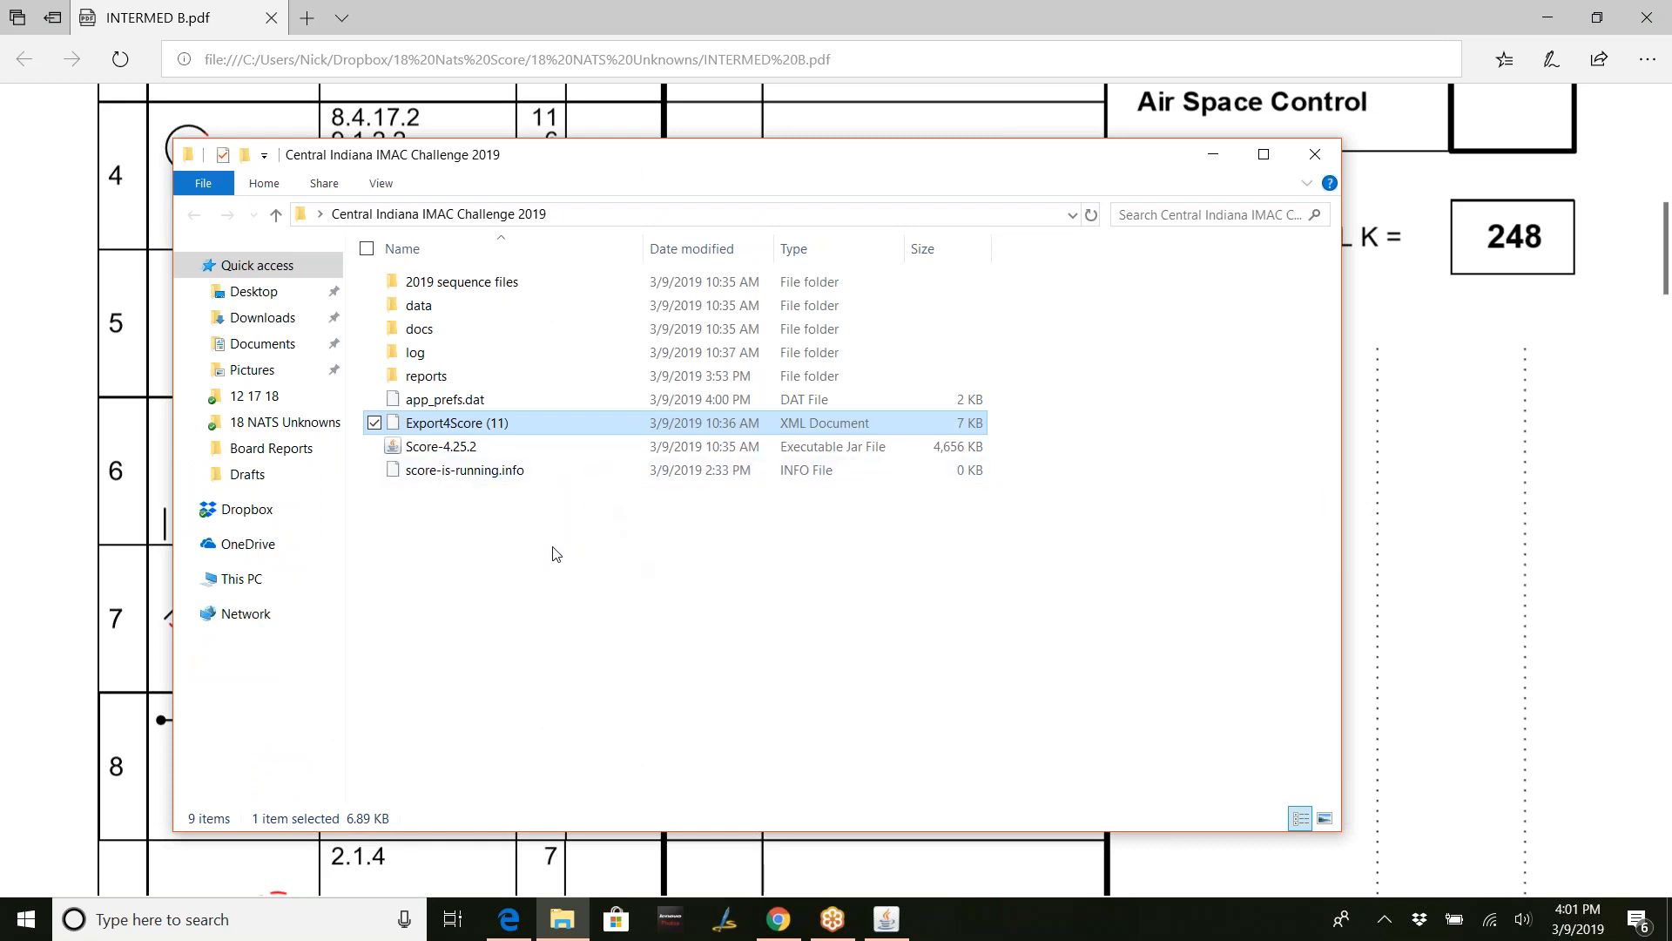
# - Open reports > dir, browse inside allreports.zip, and return to the dir listing
pyautogui.doubleClick(444, 375)
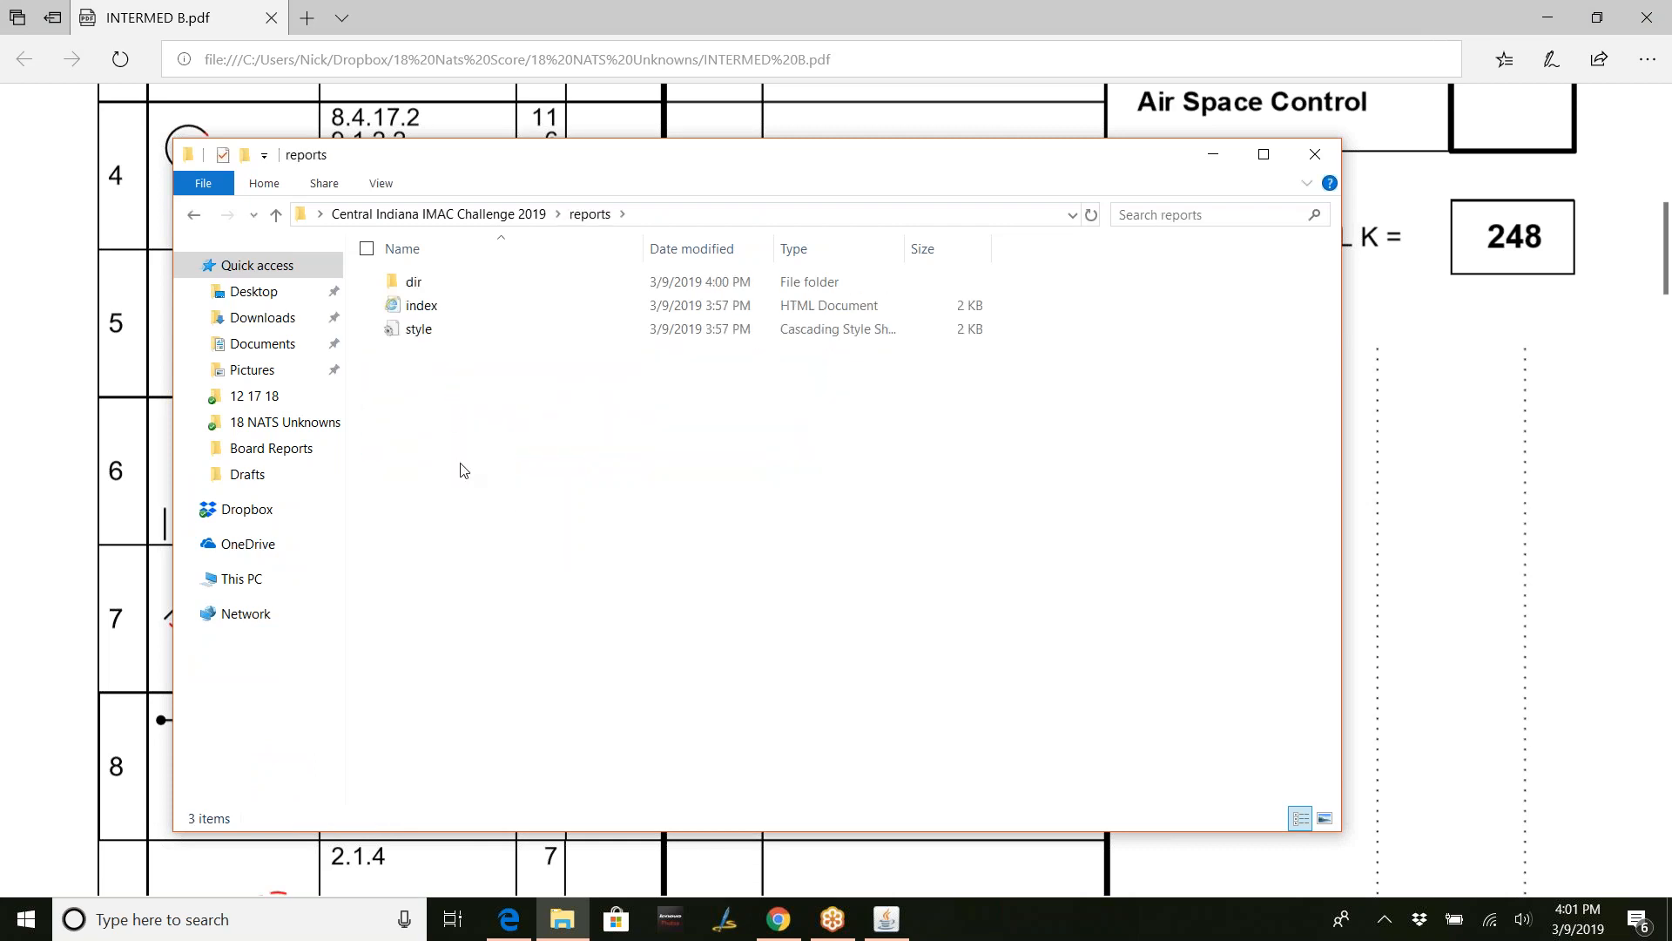
pyautogui.click(430, 288)
pyautogui.doubleClick(431, 288)
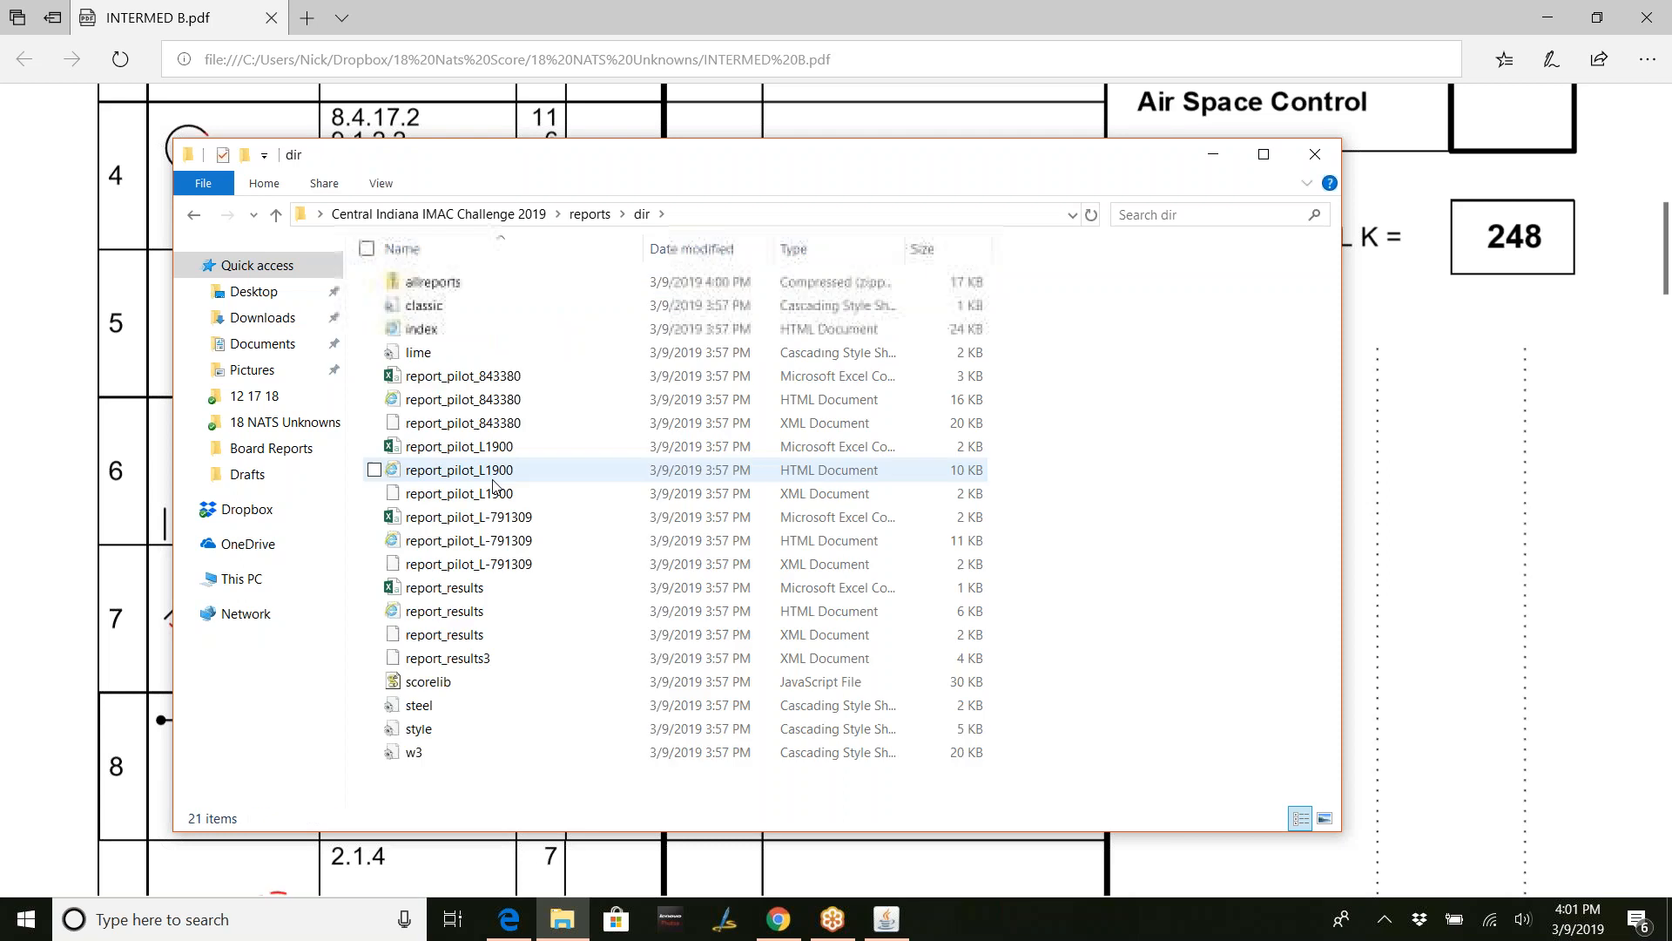
pyautogui.click(493, 283)
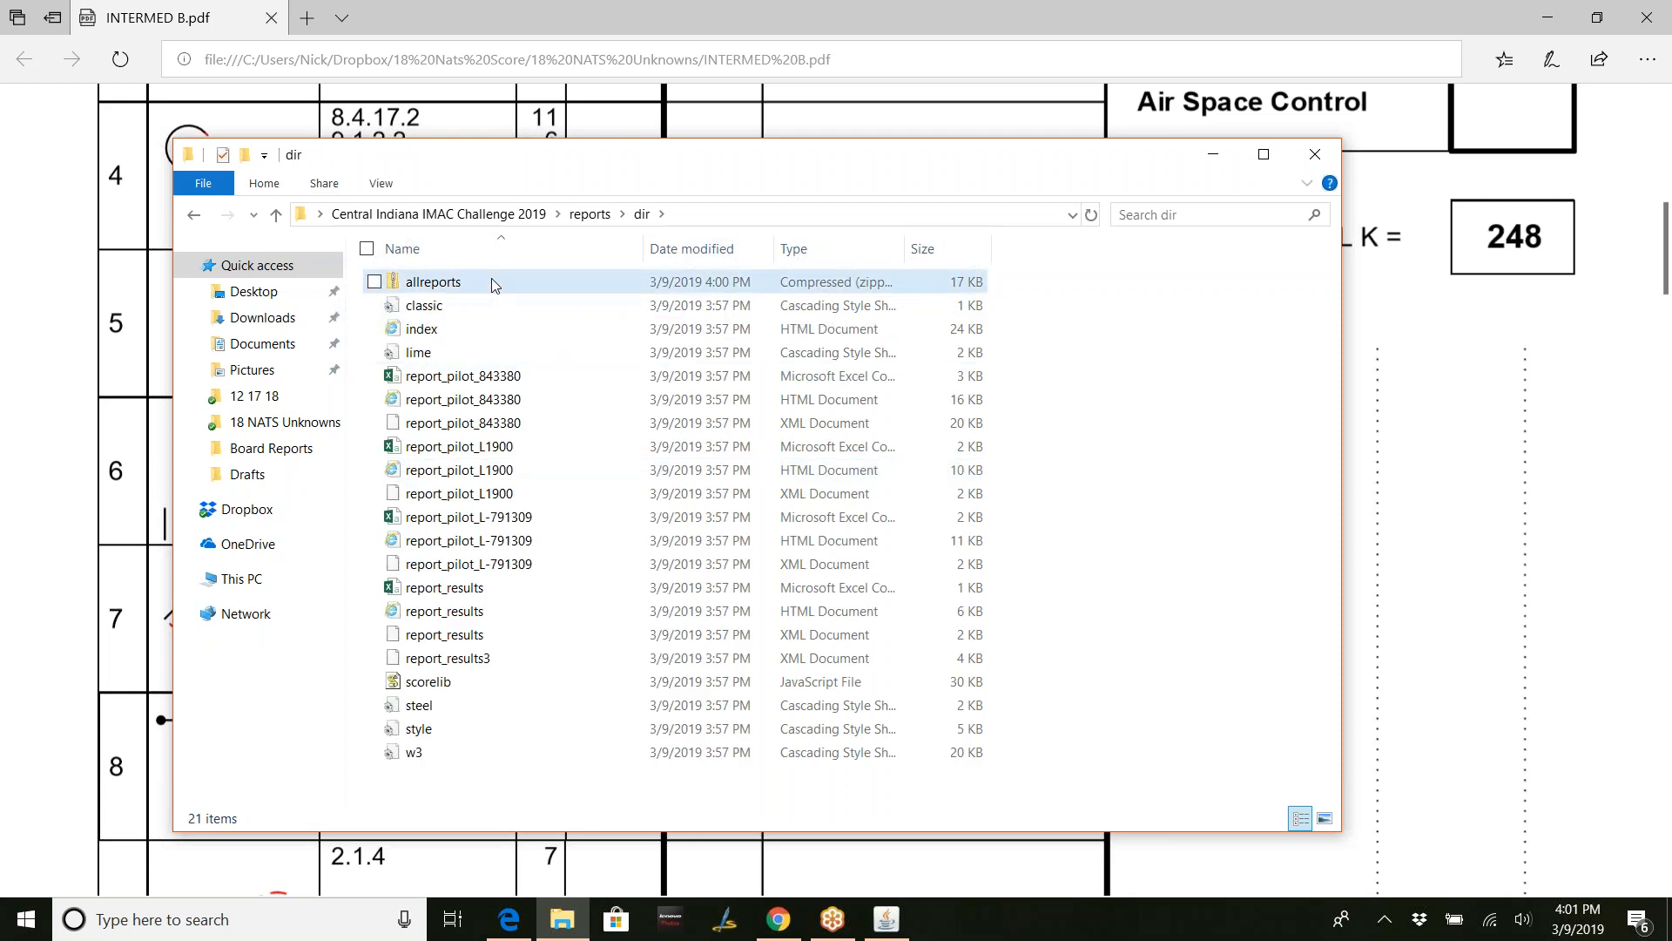
pyautogui.doubleClick(493, 283)
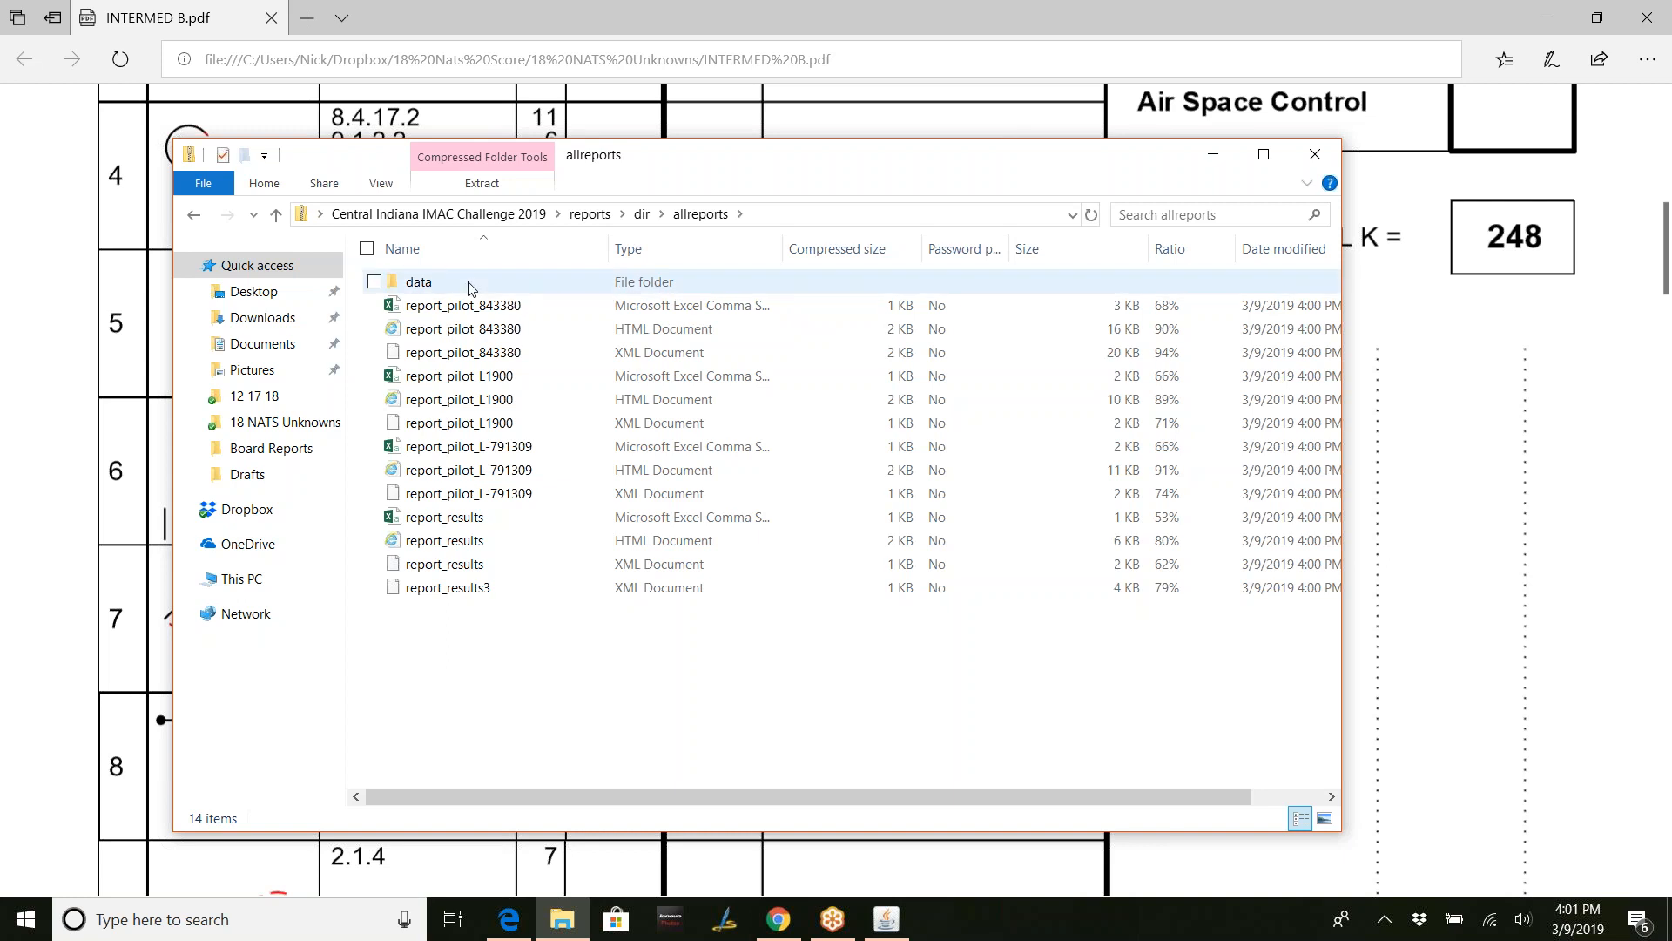
pyautogui.click(195, 216)
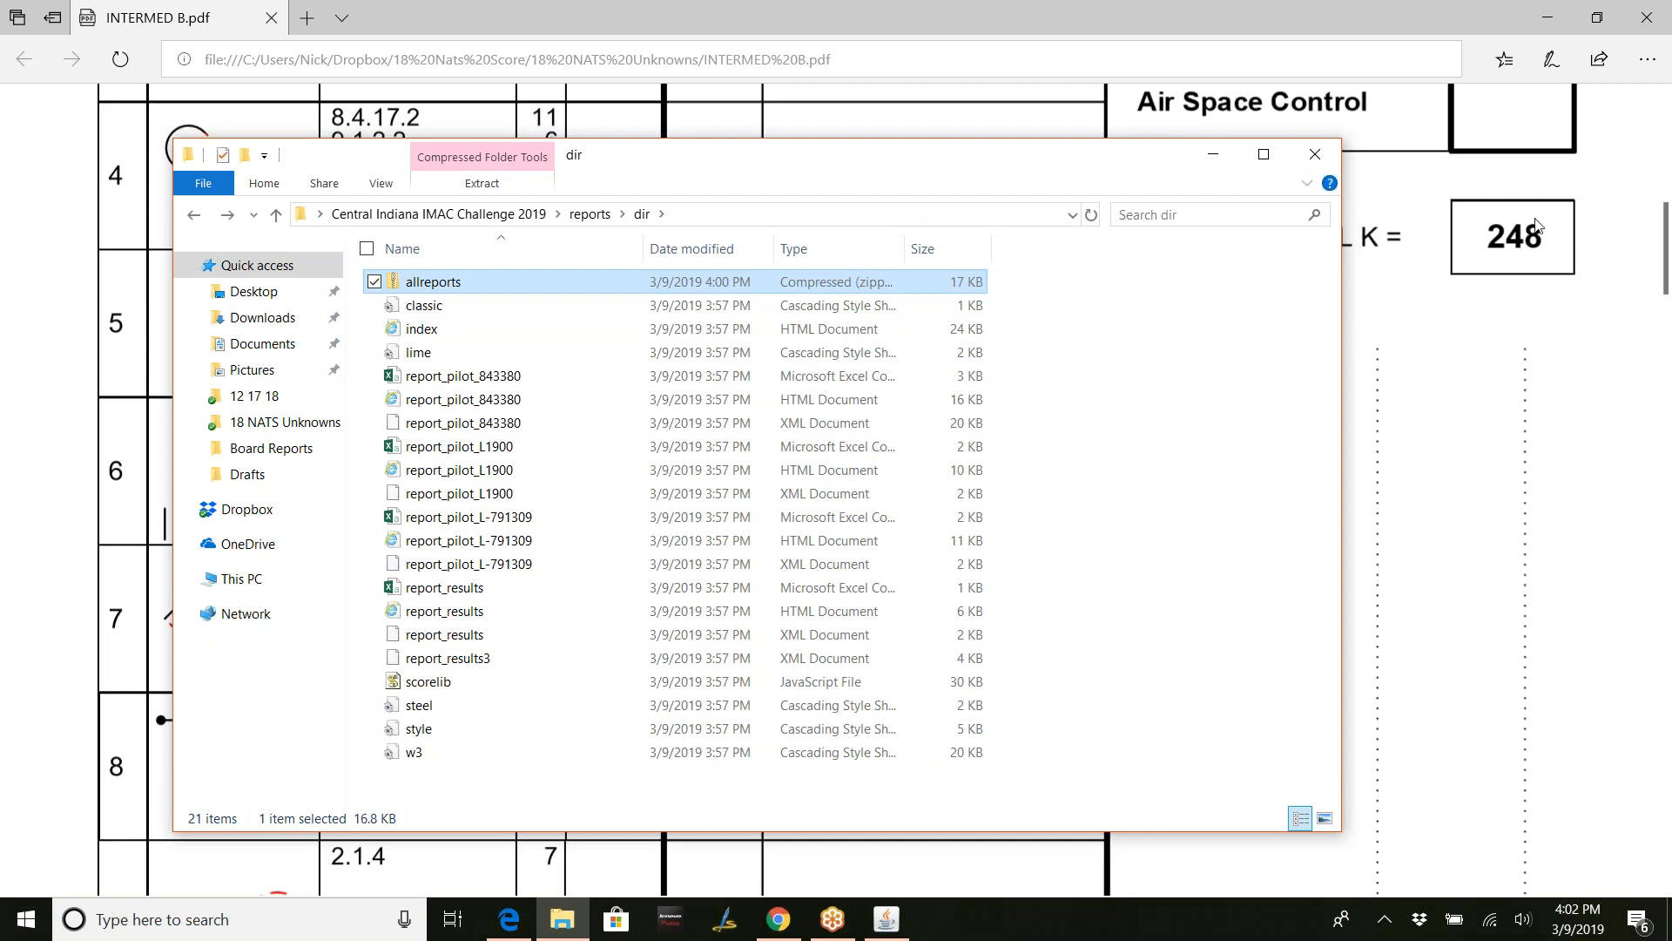
pyautogui.click(1609, 211)
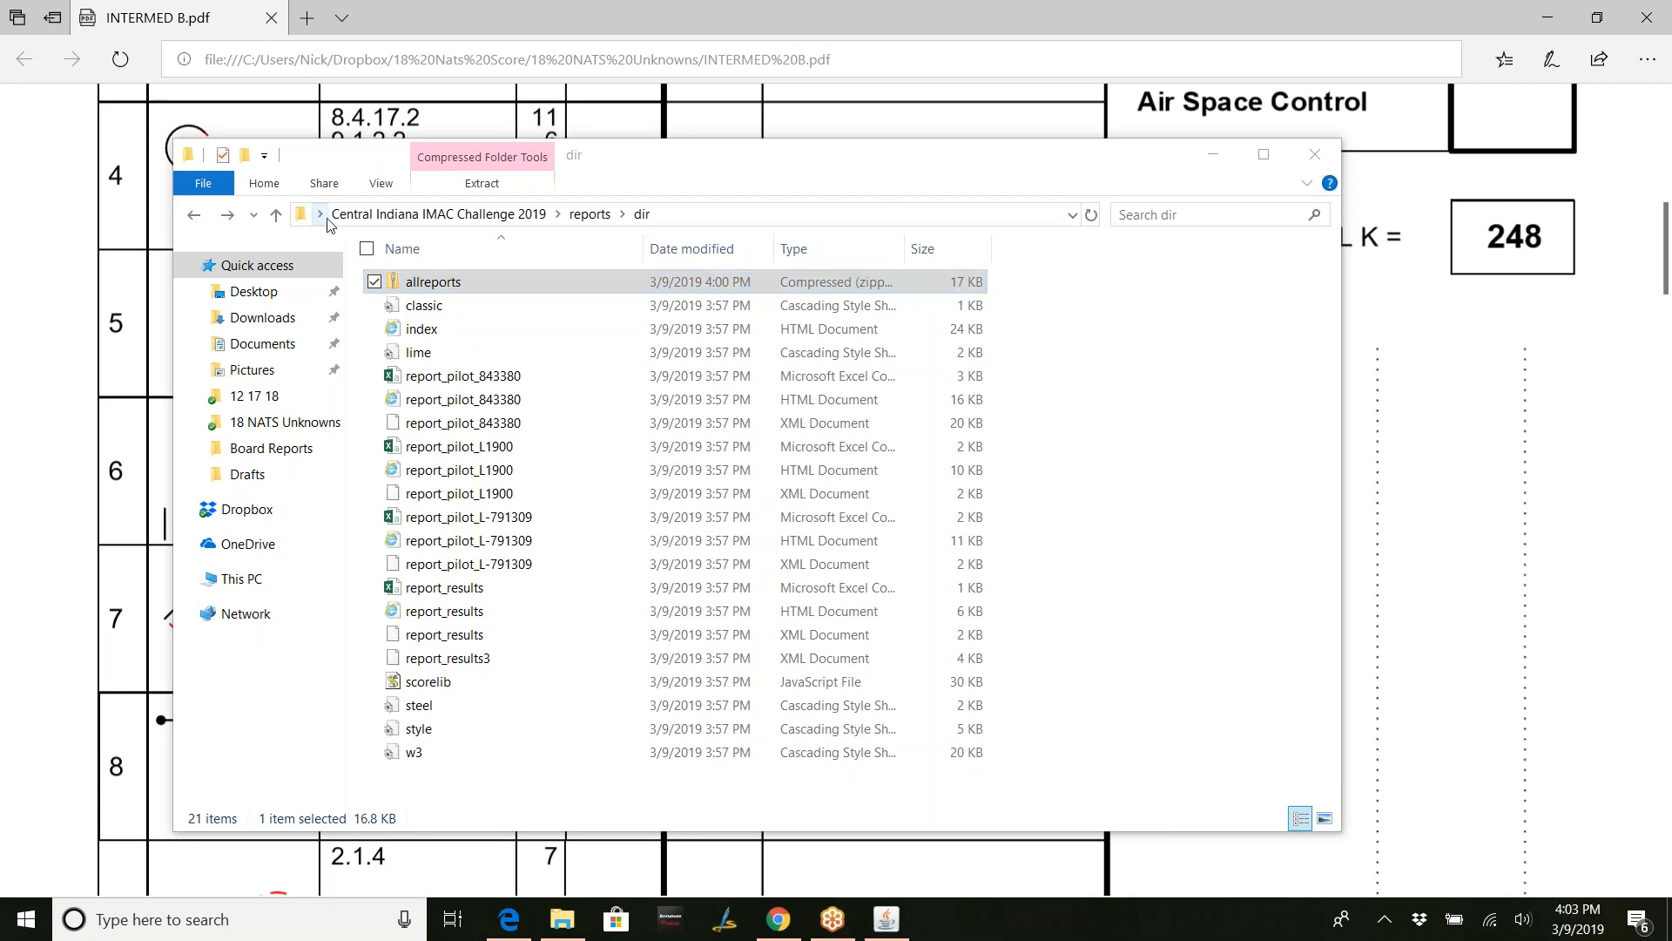
# - Go up to the contest folder, close Score, and open data > dir with the .dat files
pyautogui.click(277, 215)
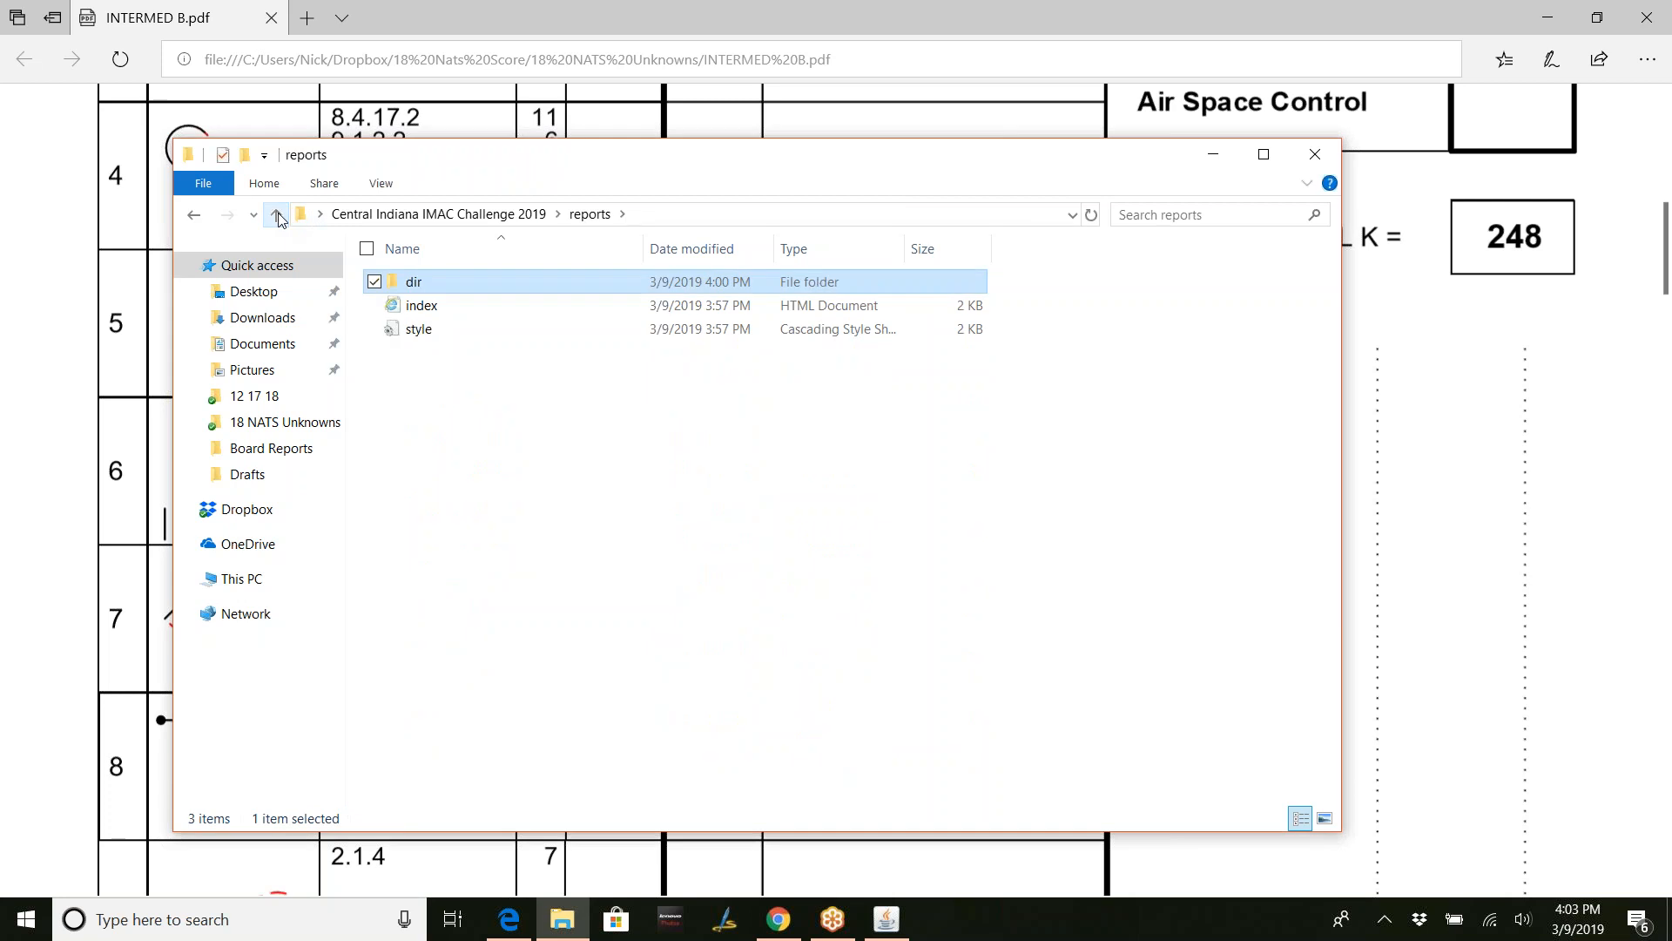
pyautogui.click(277, 216)
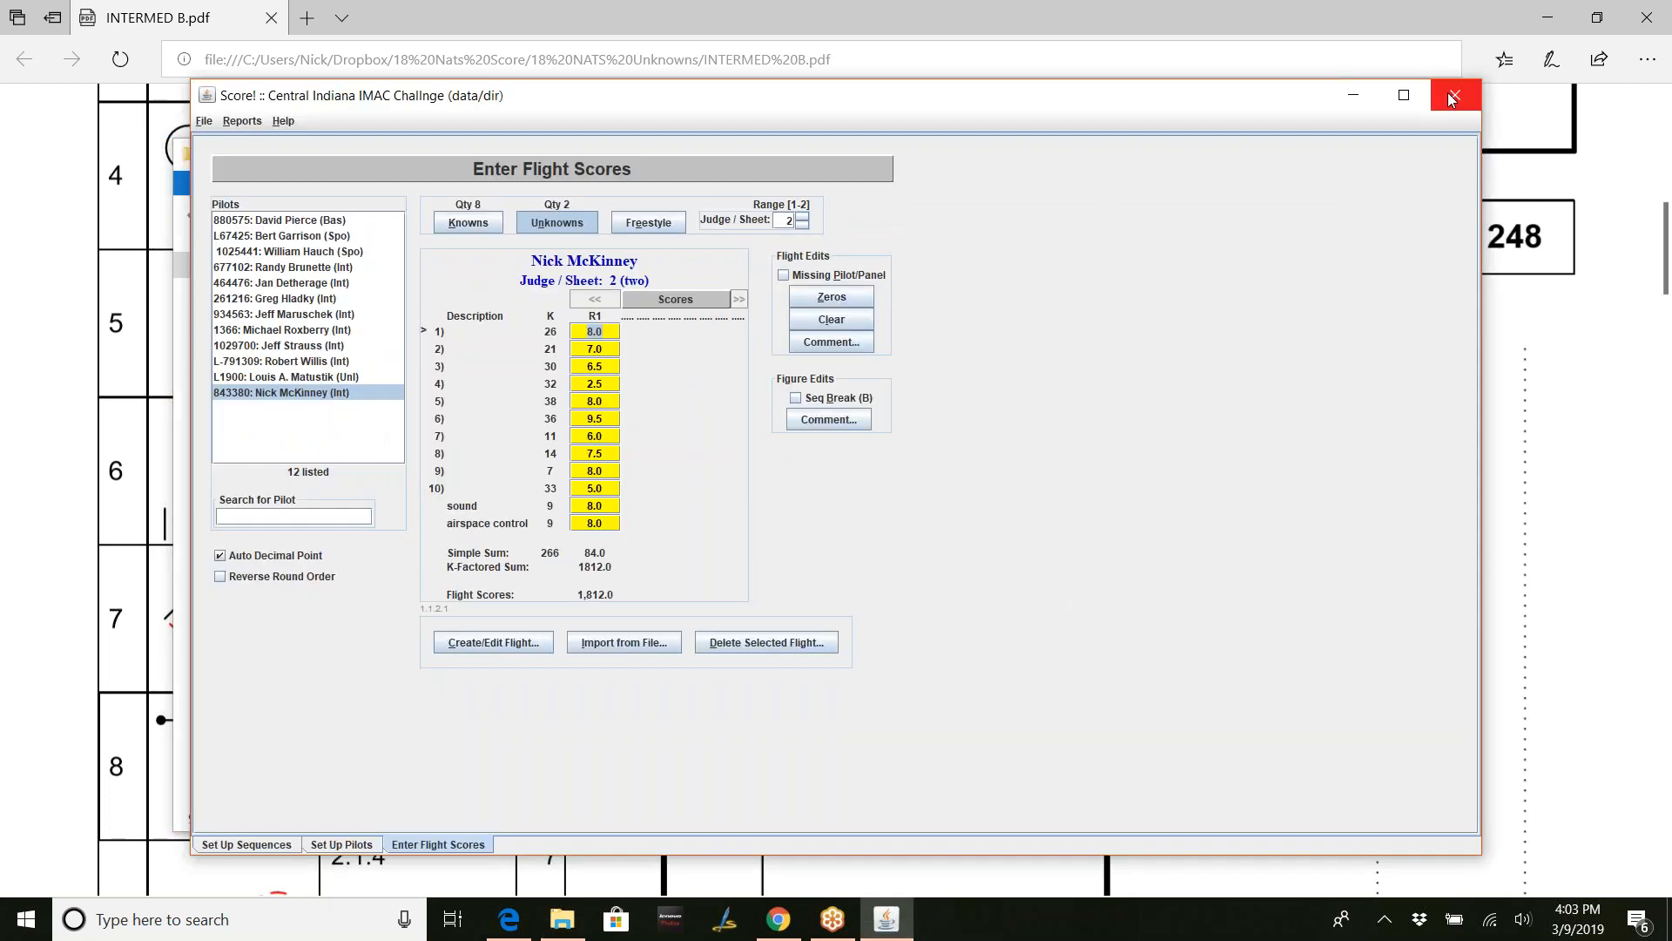
pyautogui.click(1456, 99)
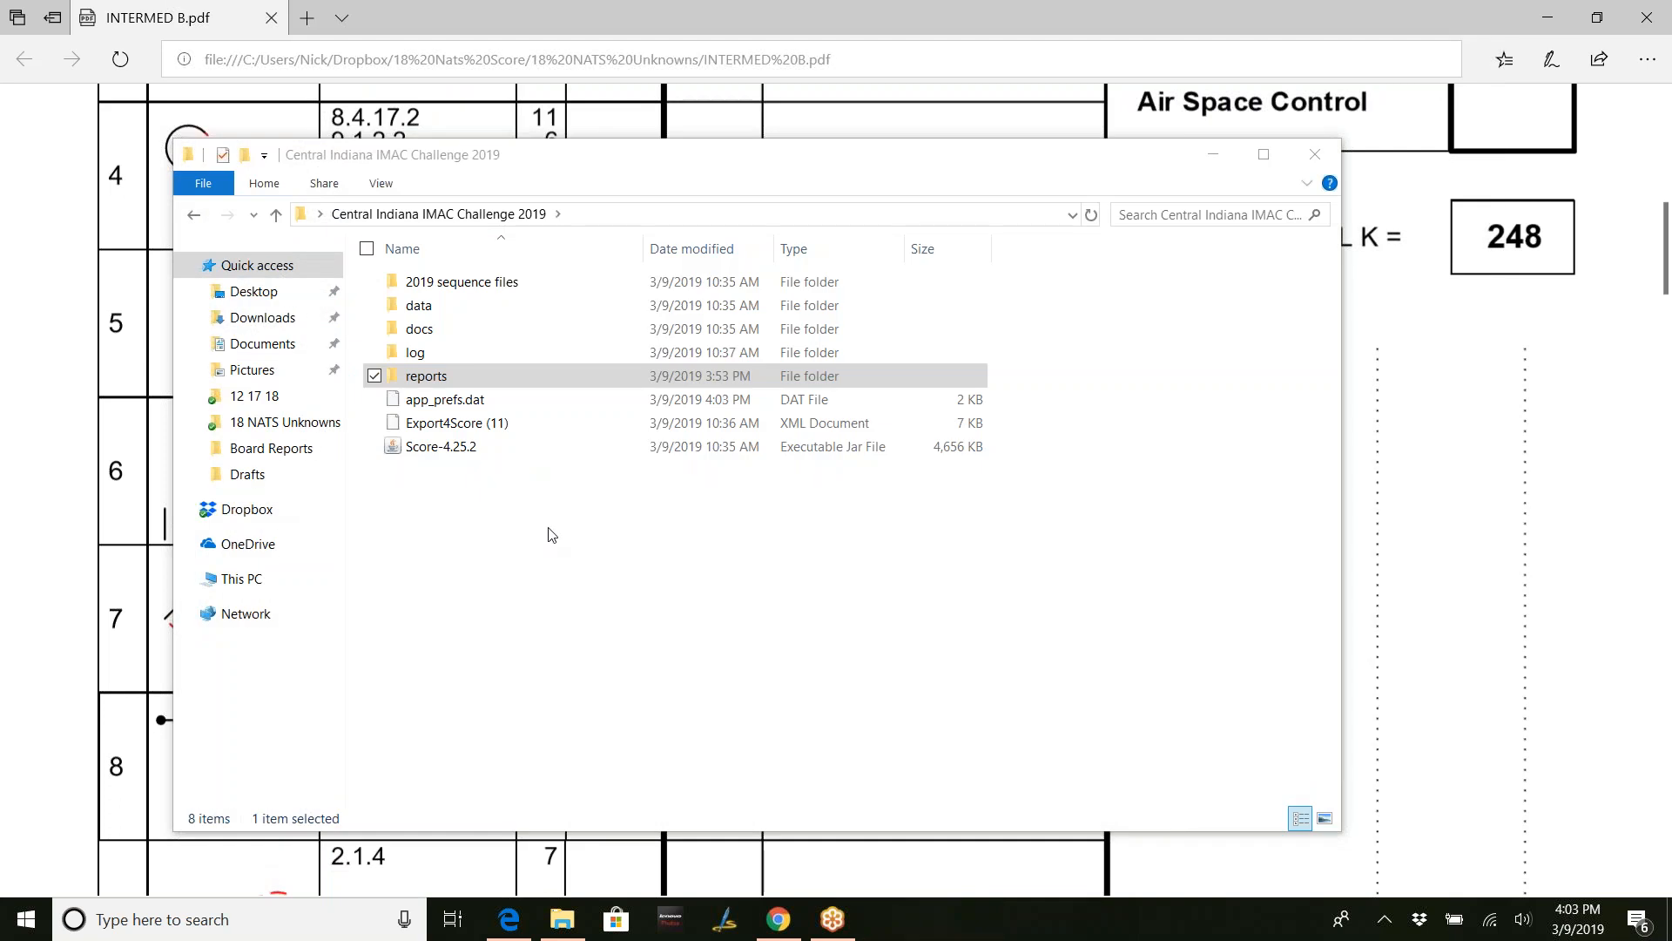
pyautogui.doubleClick(459, 309)
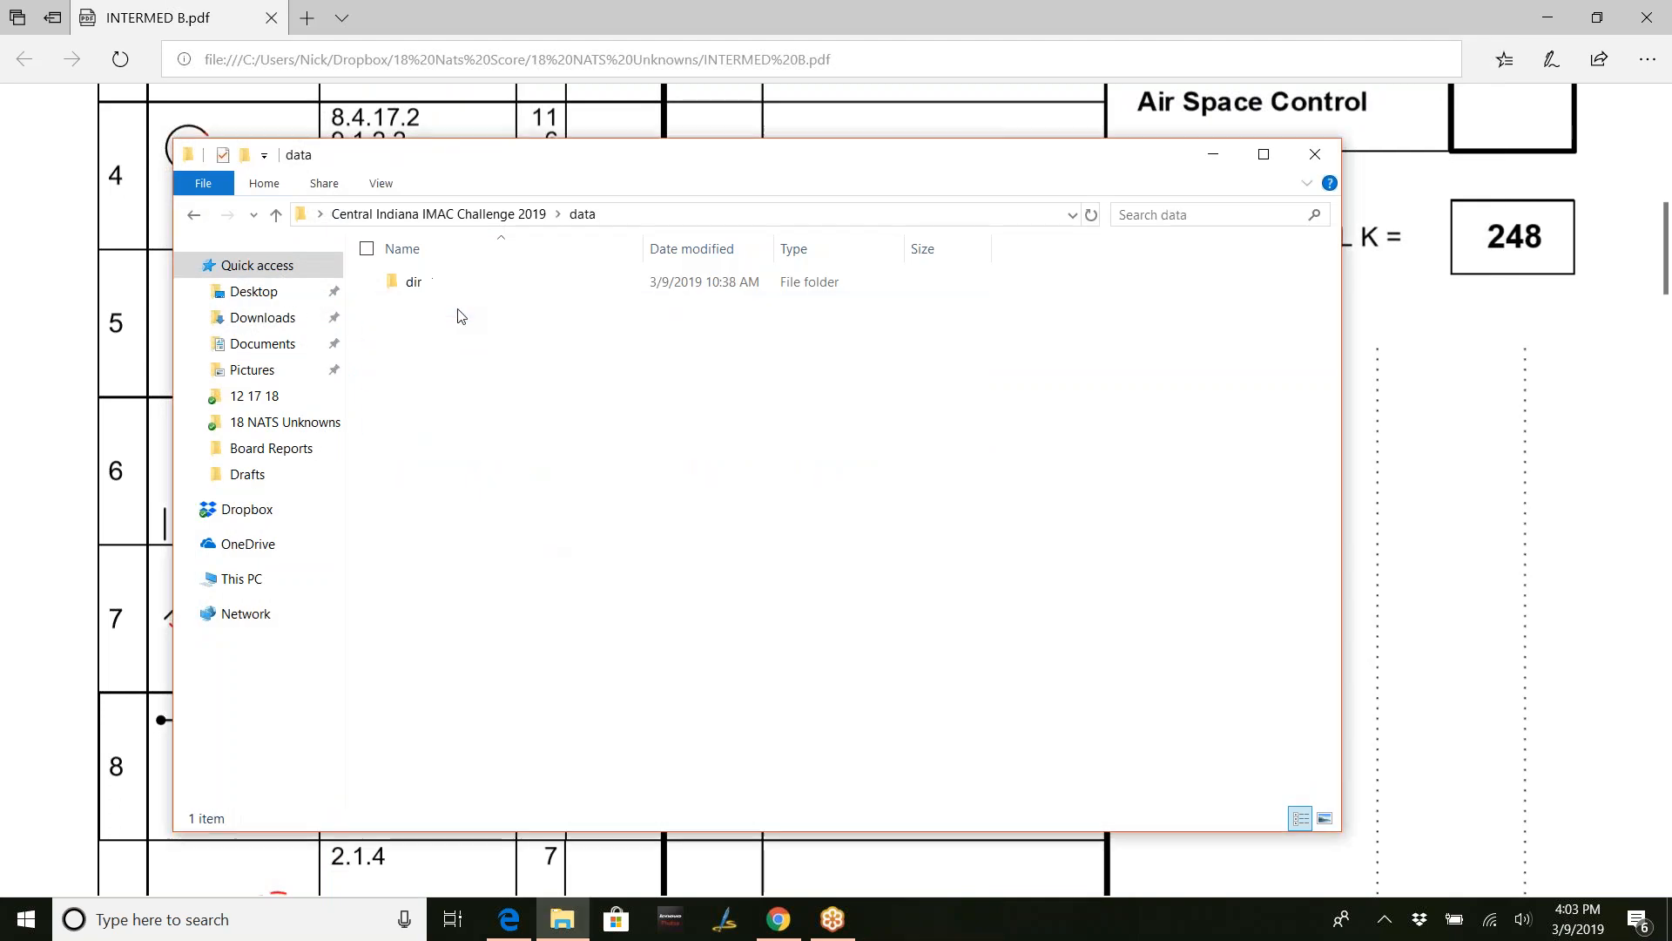
pyautogui.doubleClick(484, 282)
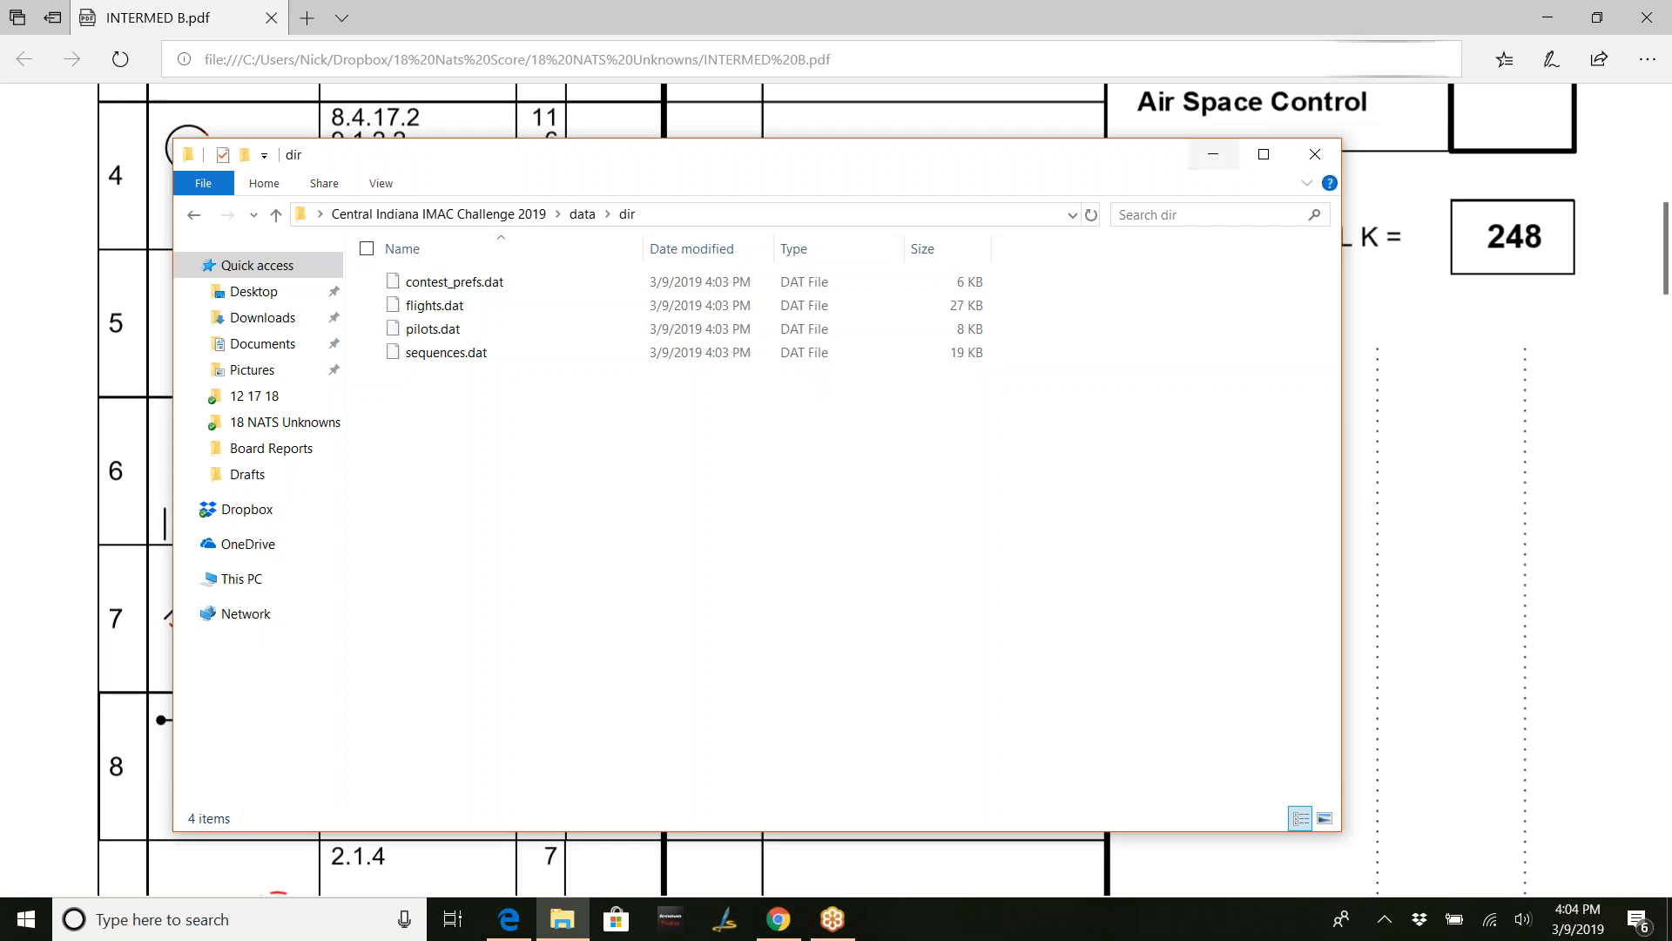
# - Minimize the Edge PDF viewer and the File Explorer window to show the bare desktop
pyautogui.click(1559, 30)
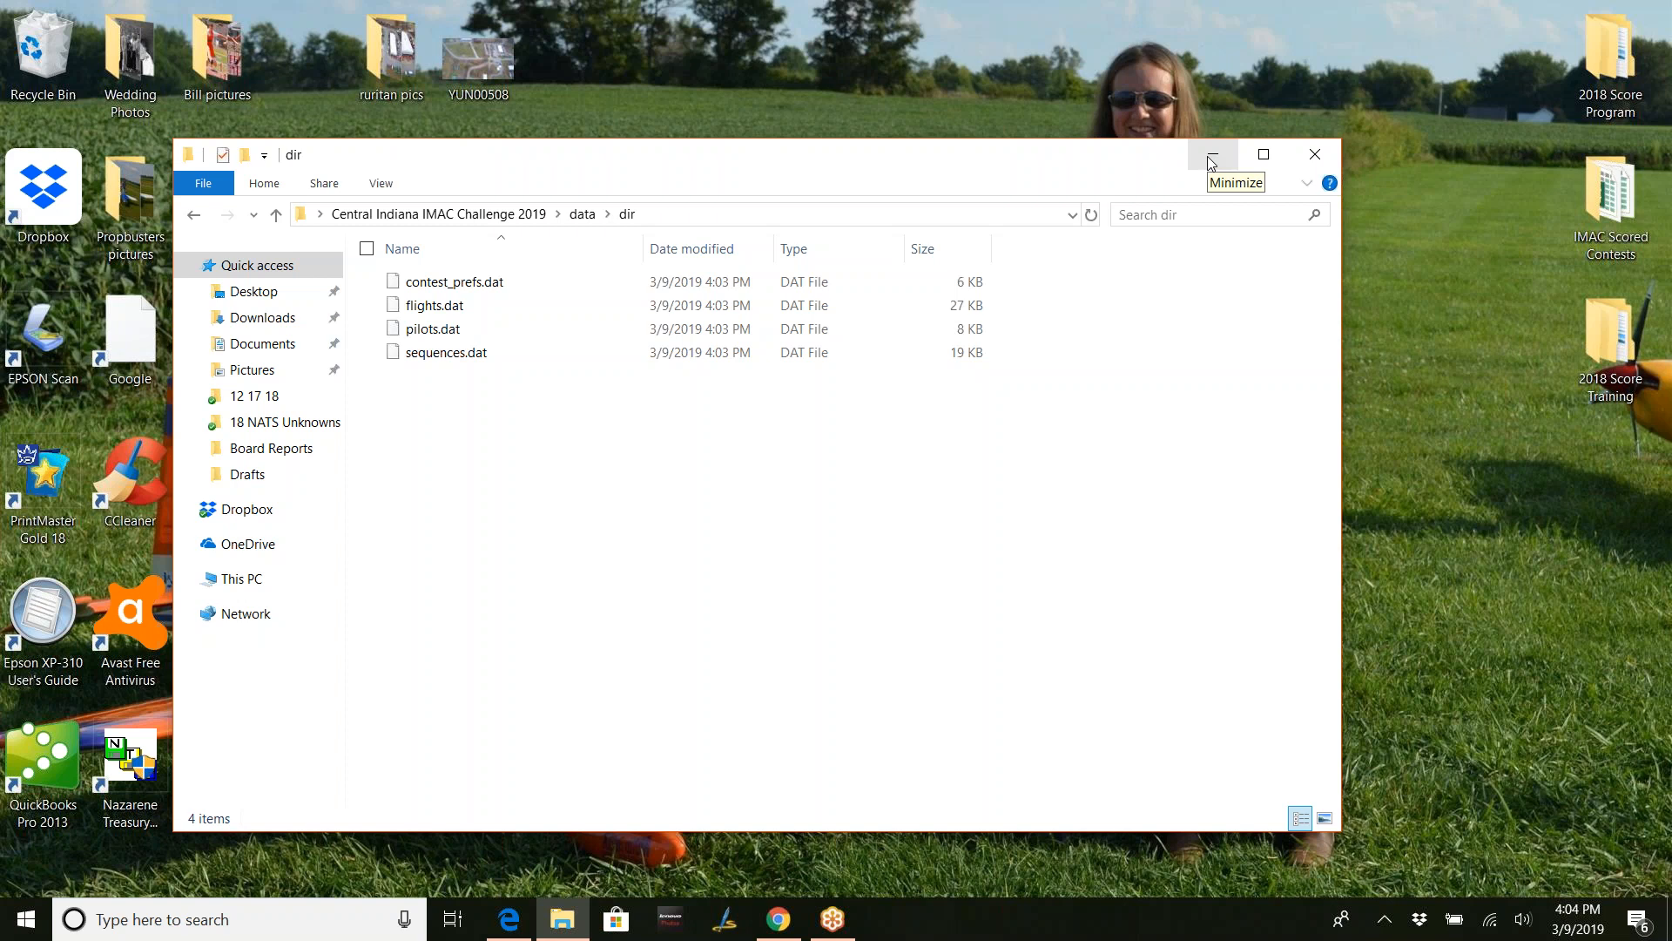
pyautogui.click(1211, 163)
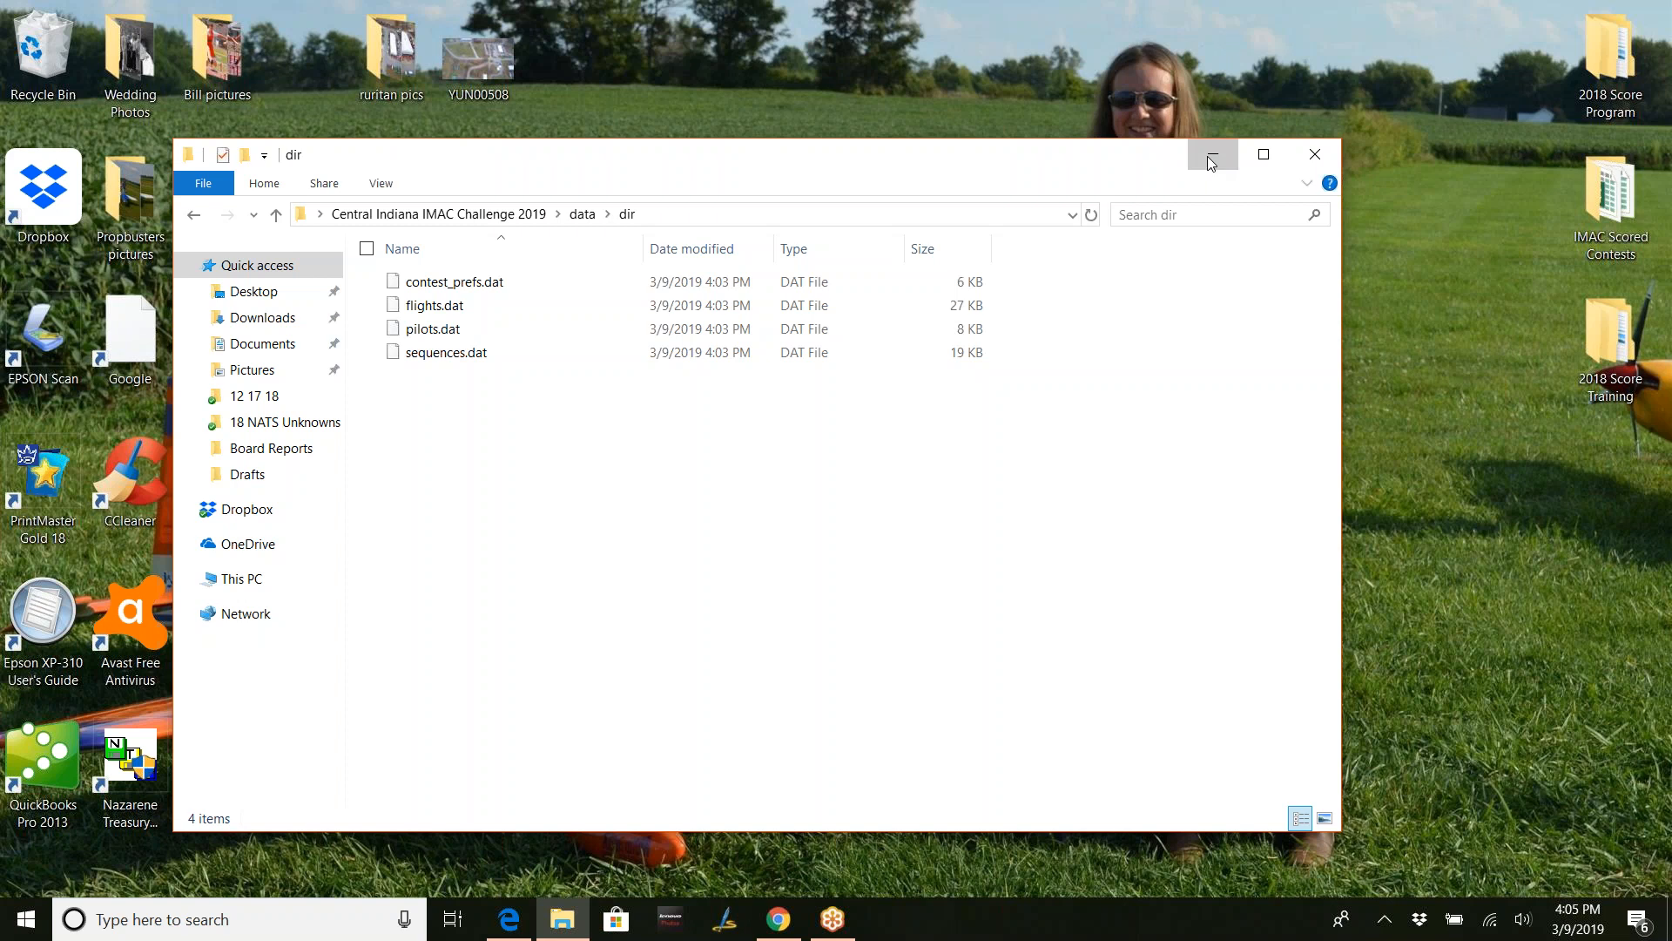
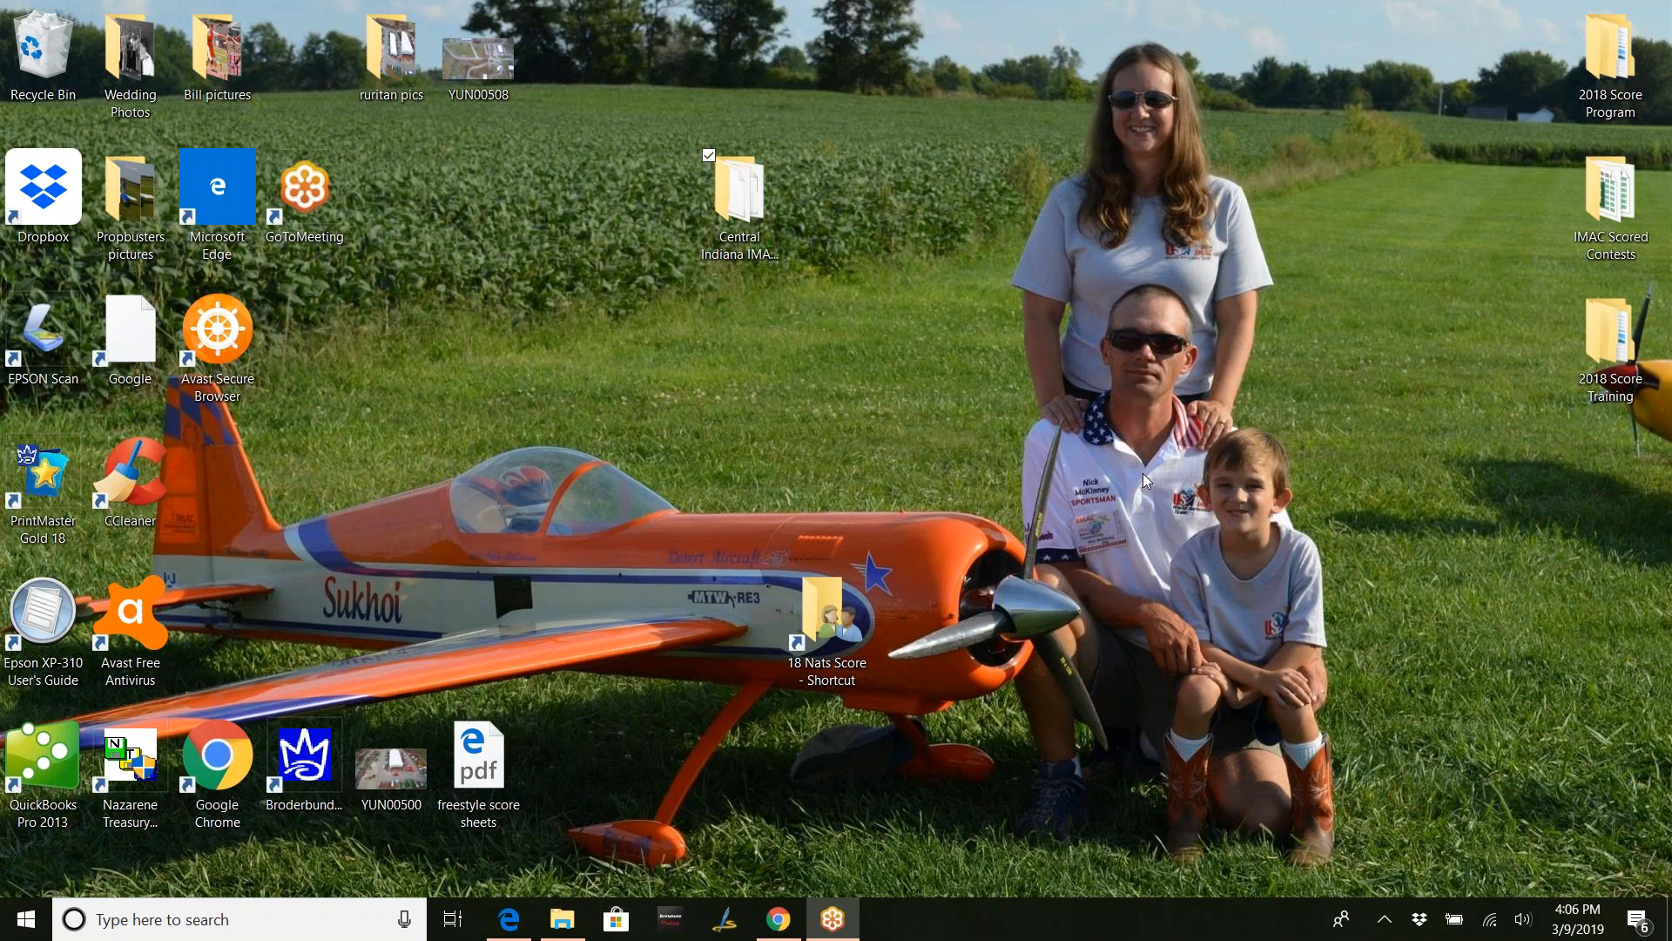
# - Open the Central Indiana IMAC Challenge 2019 desktop folder and bring up app_prefs.dat's context menu
pyautogui.doubleClick(741, 196)
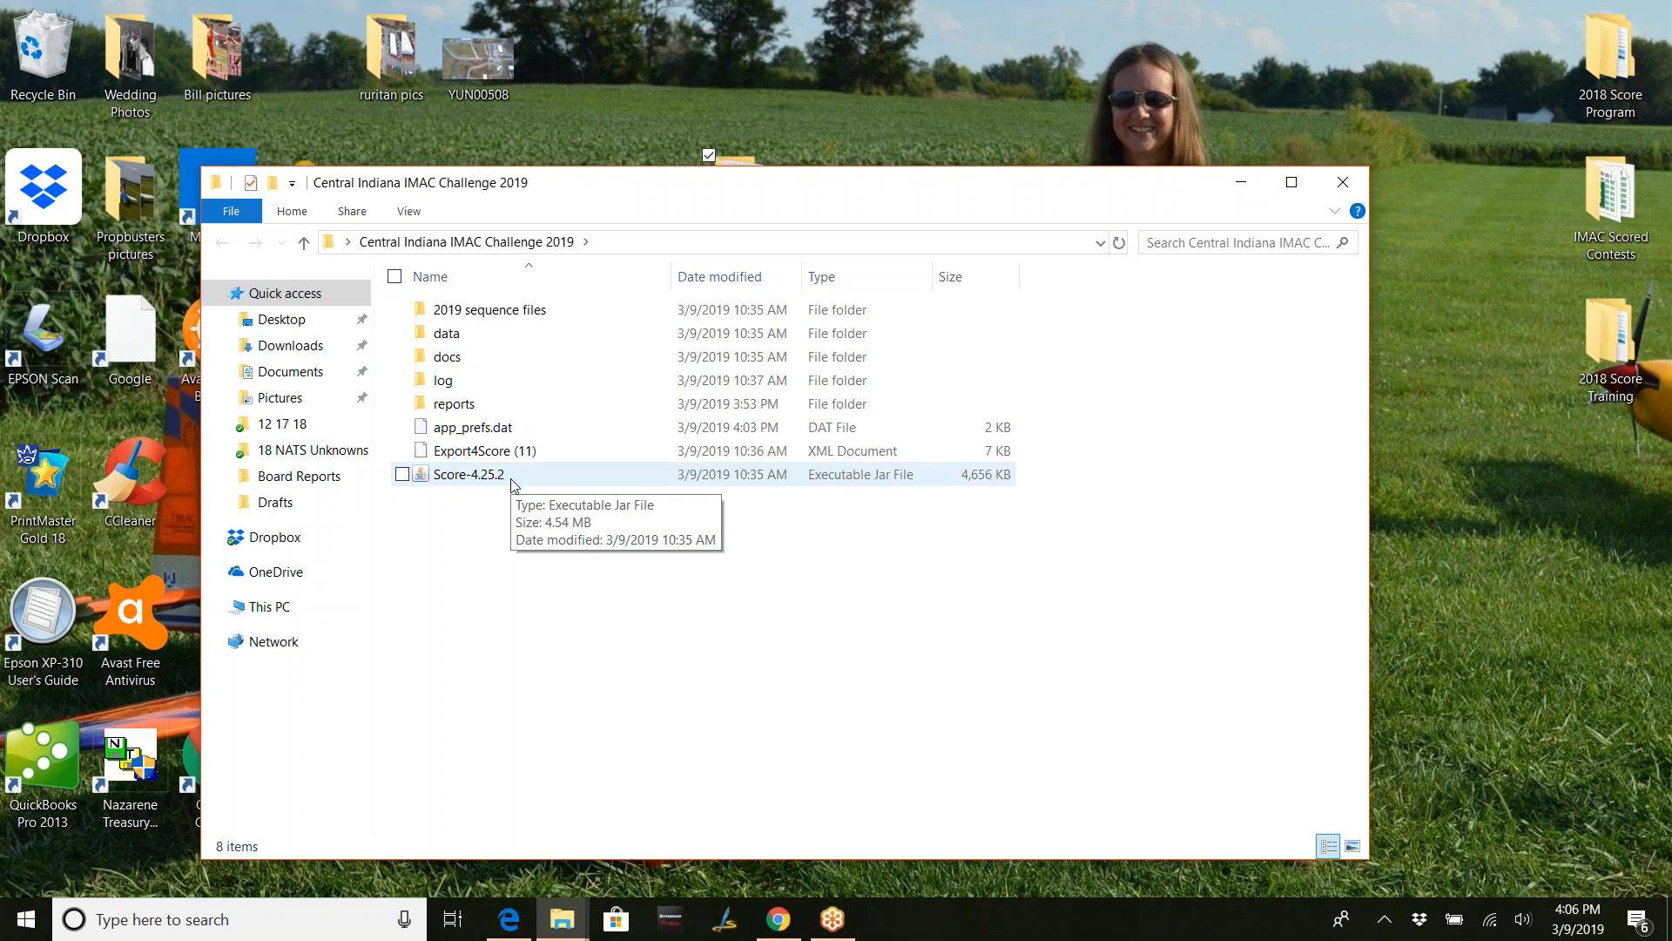
pyautogui.rightClick(512, 429)
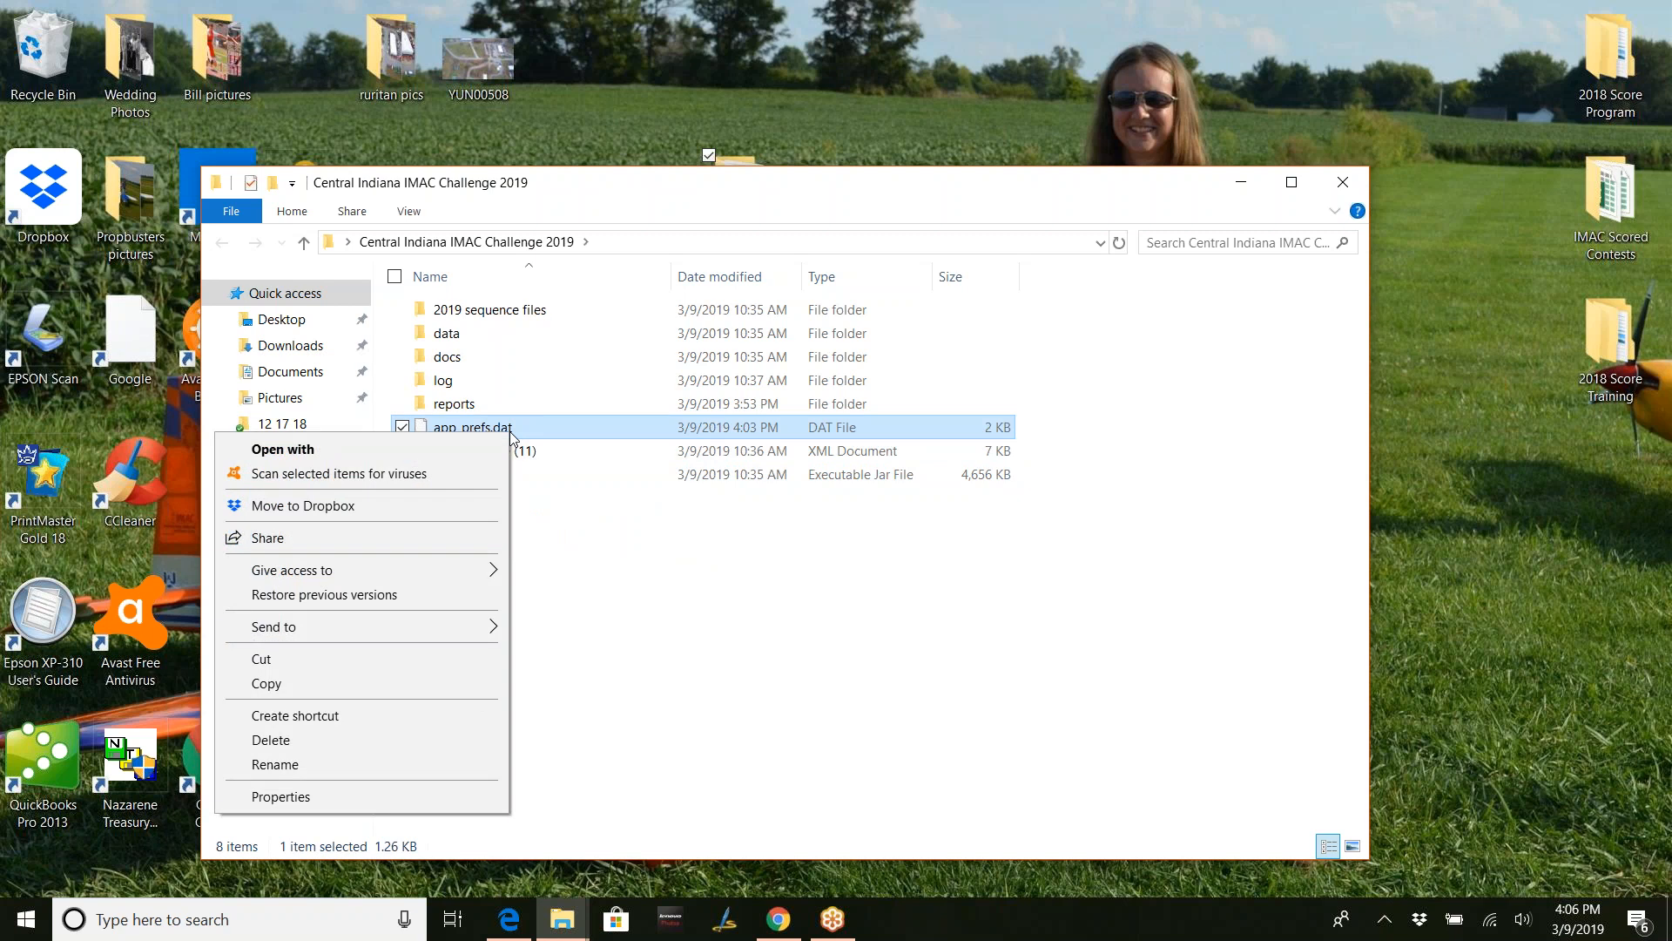
# - Open app_prefs.dat in Notepad, keeping Notepad as the default app for .dat files
pyautogui.click(463, 450)
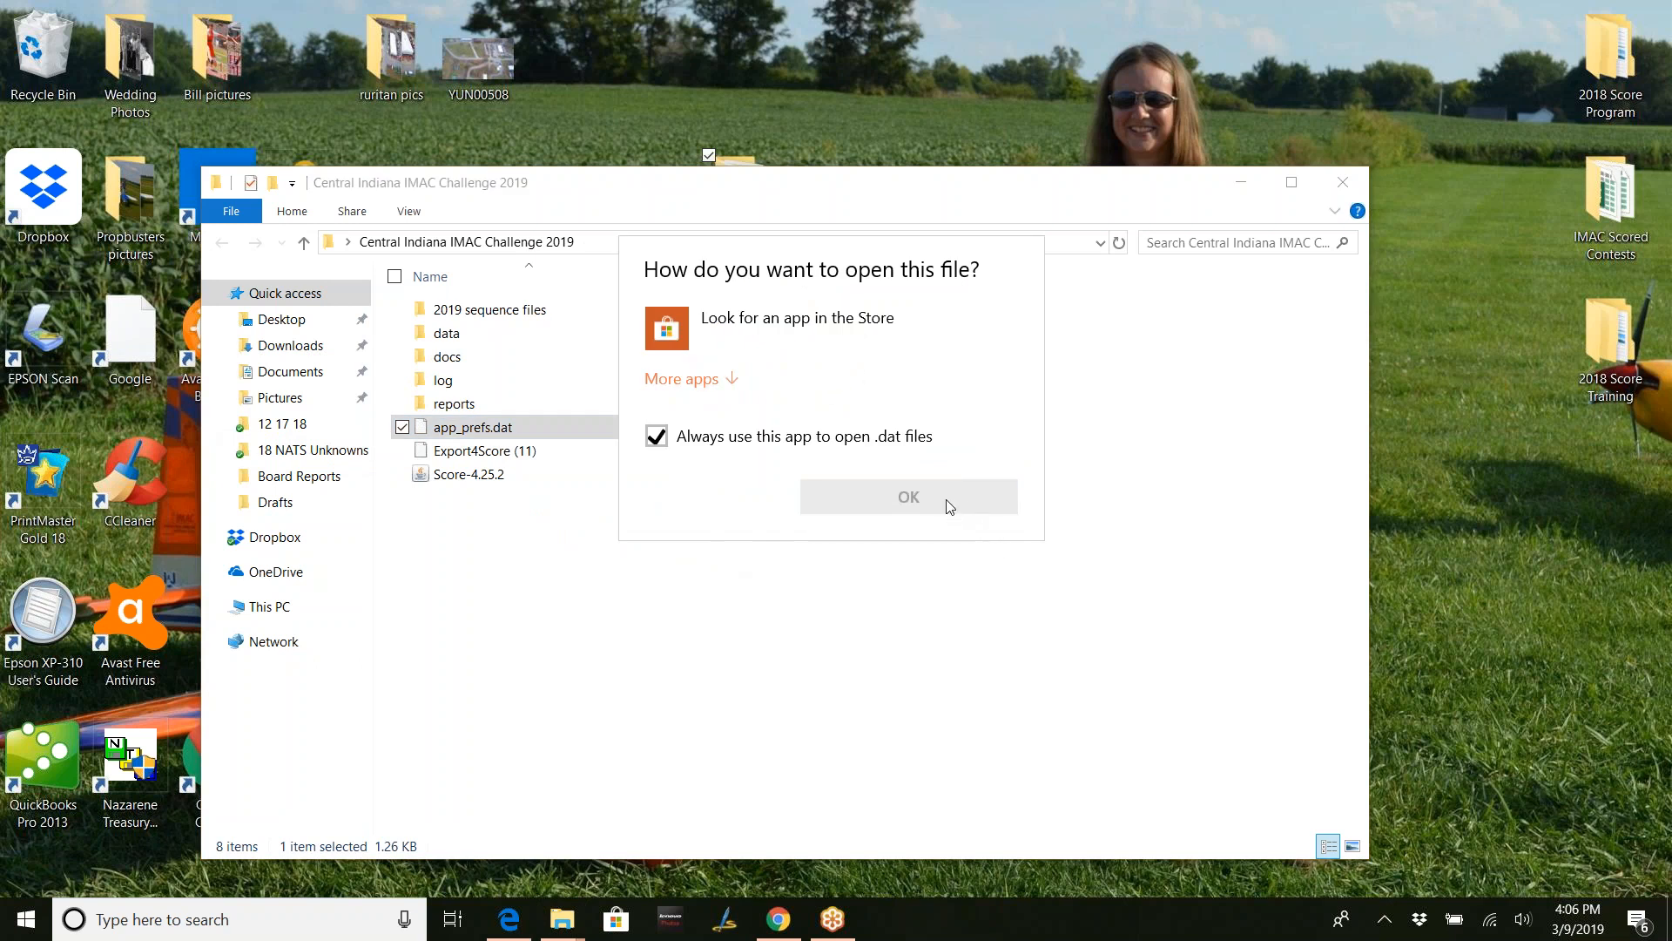
pyautogui.click(675, 379)
pyautogui.click(710, 538)
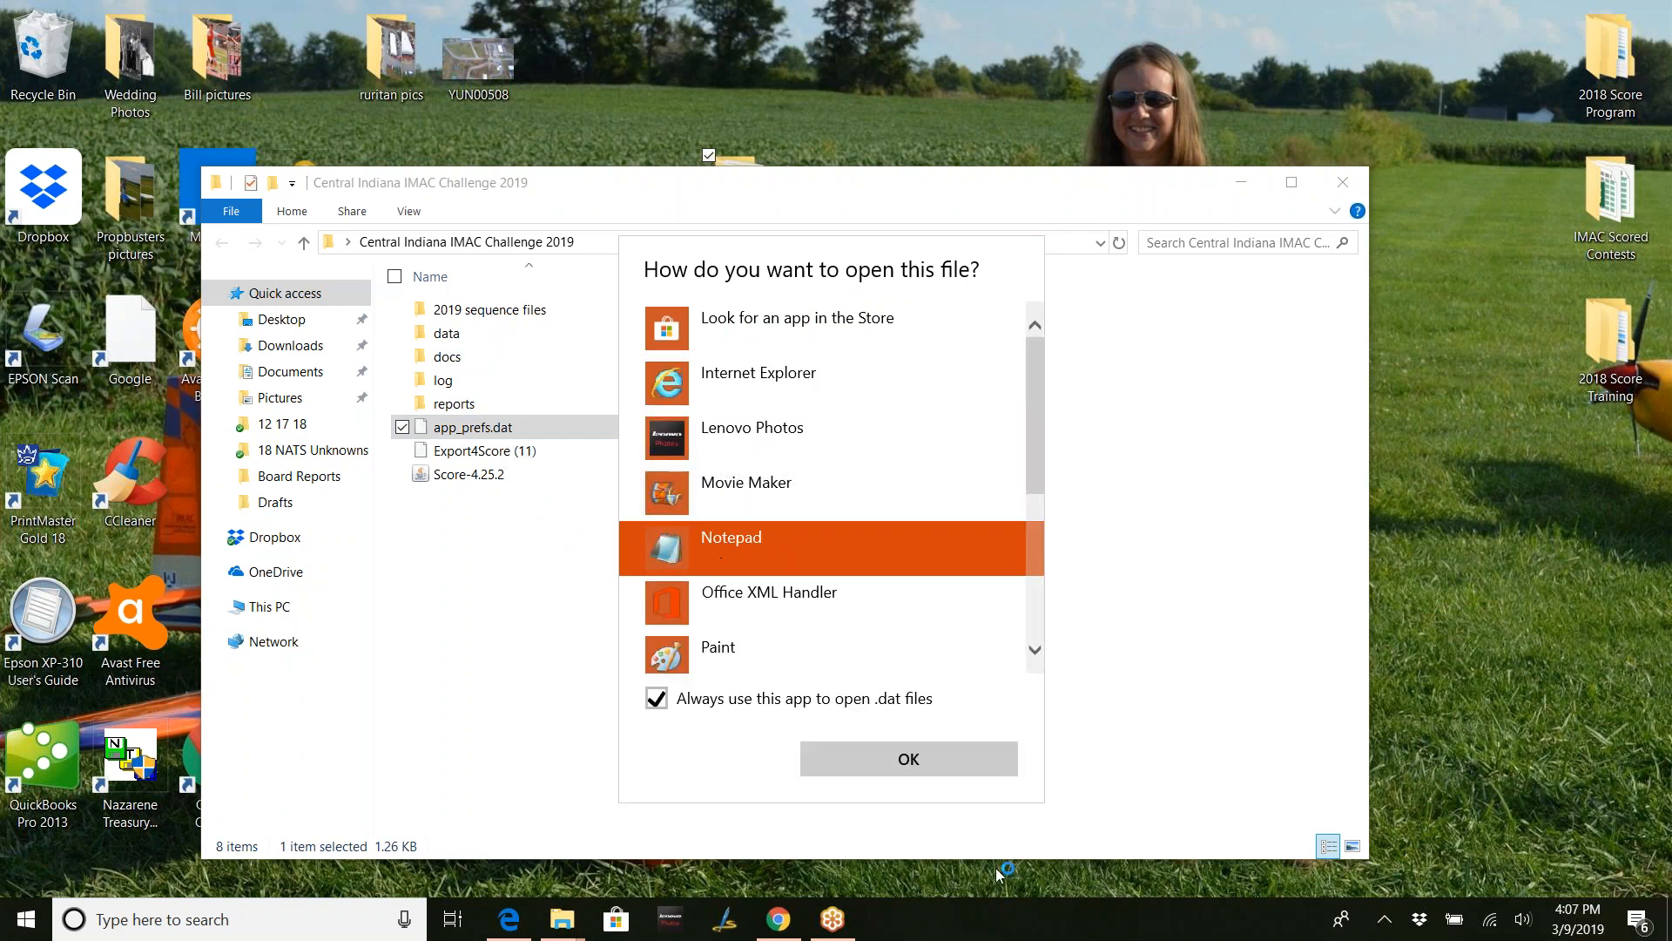
pyautogui.click(951, 767)
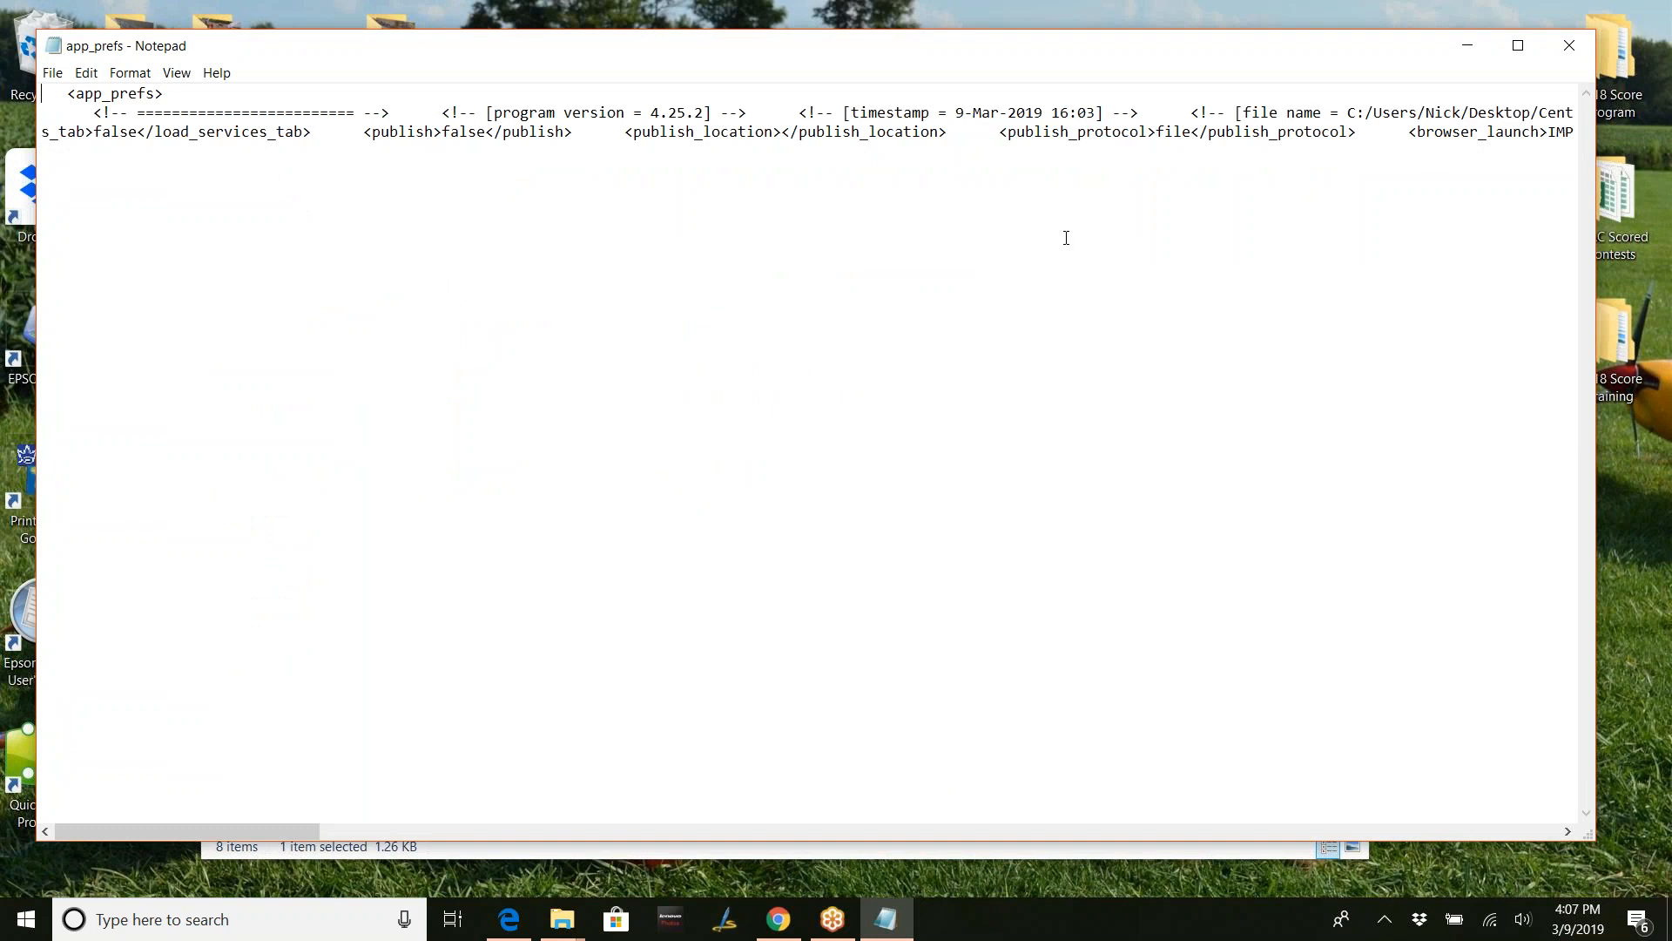
# - Enable Format > Word Wrap in Notepad for the app_prefs.dat XML settings
pyautogui.click(1422, 142)
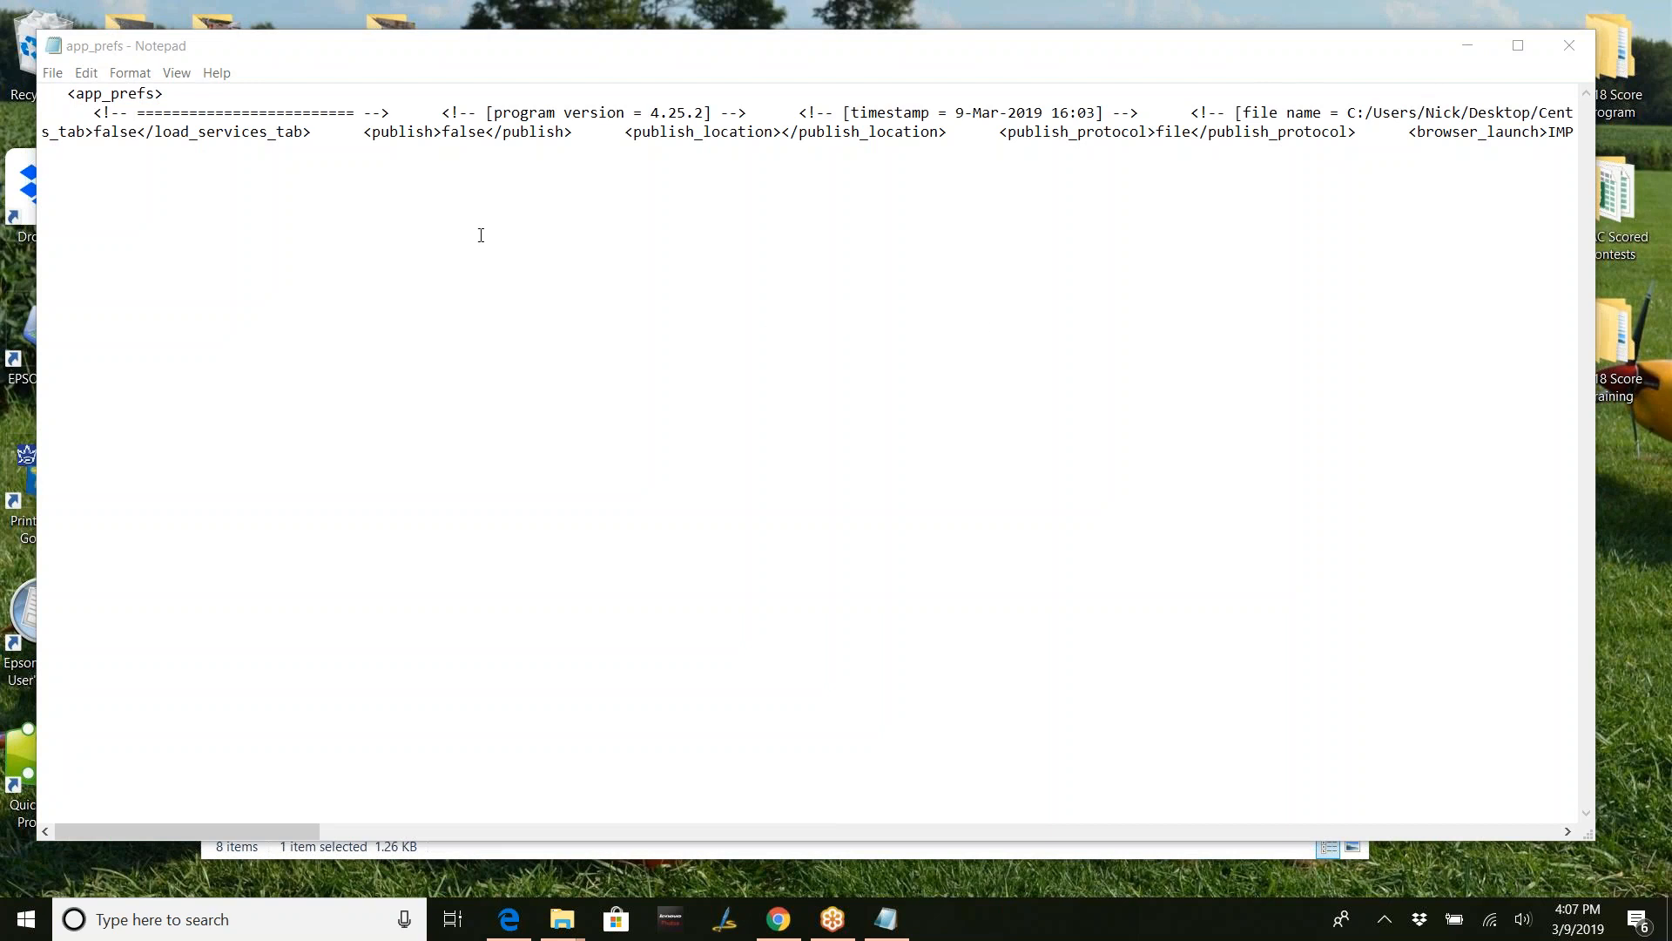
pyautogui.click(176, 77)
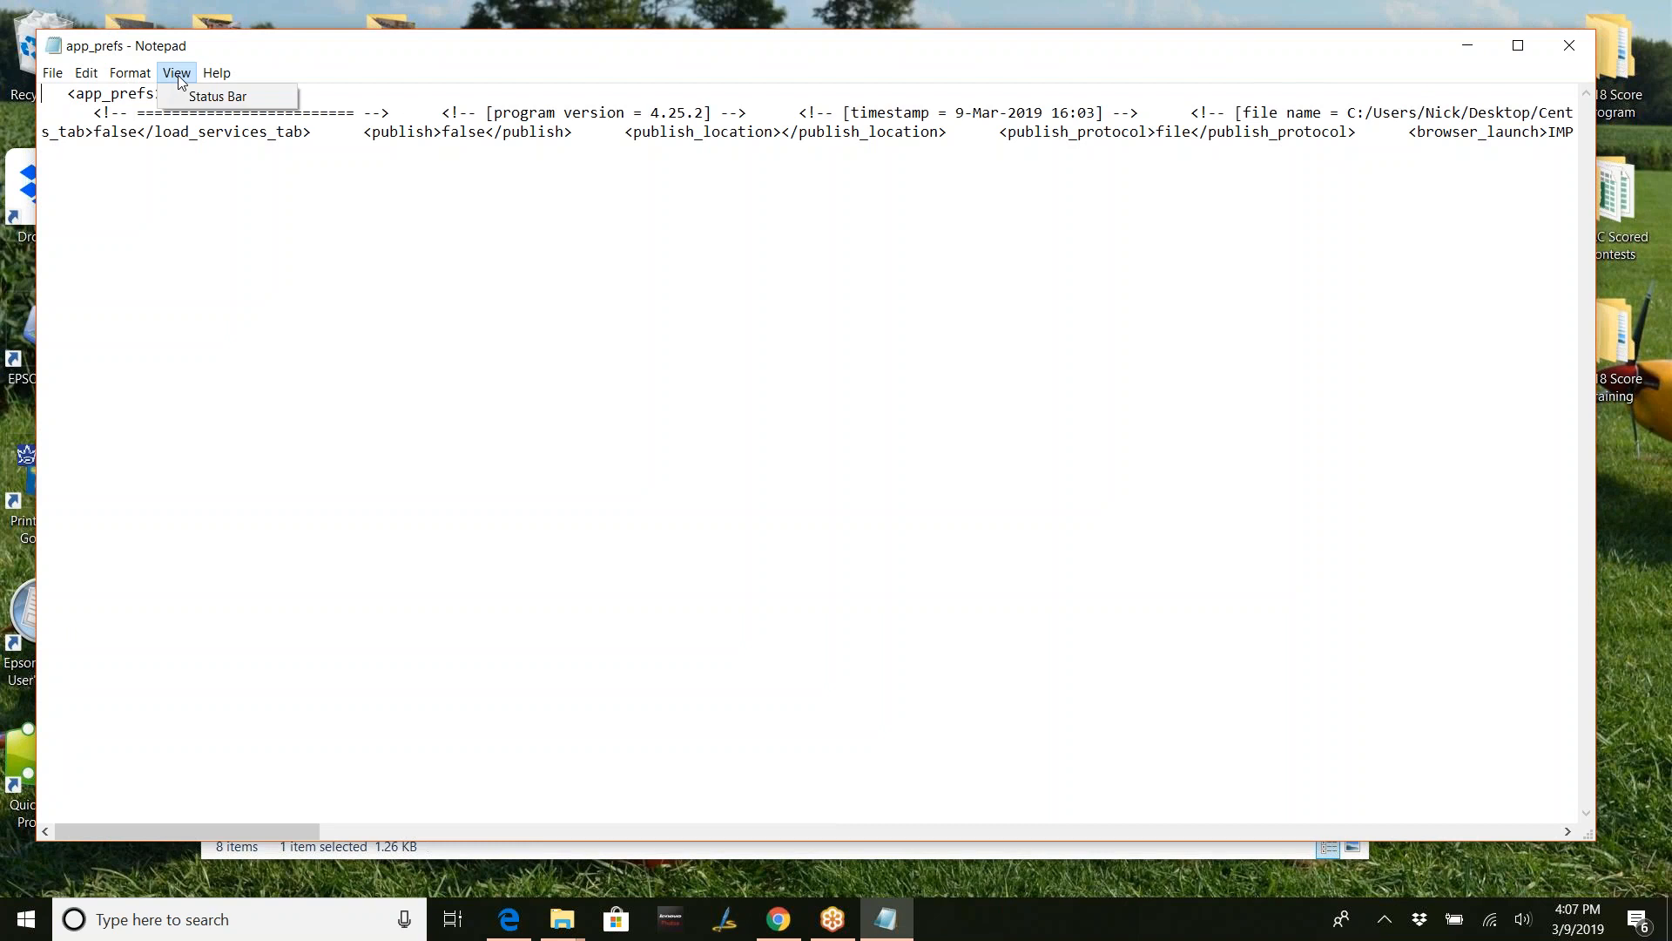
pyautogui.moveTo(144, 80)
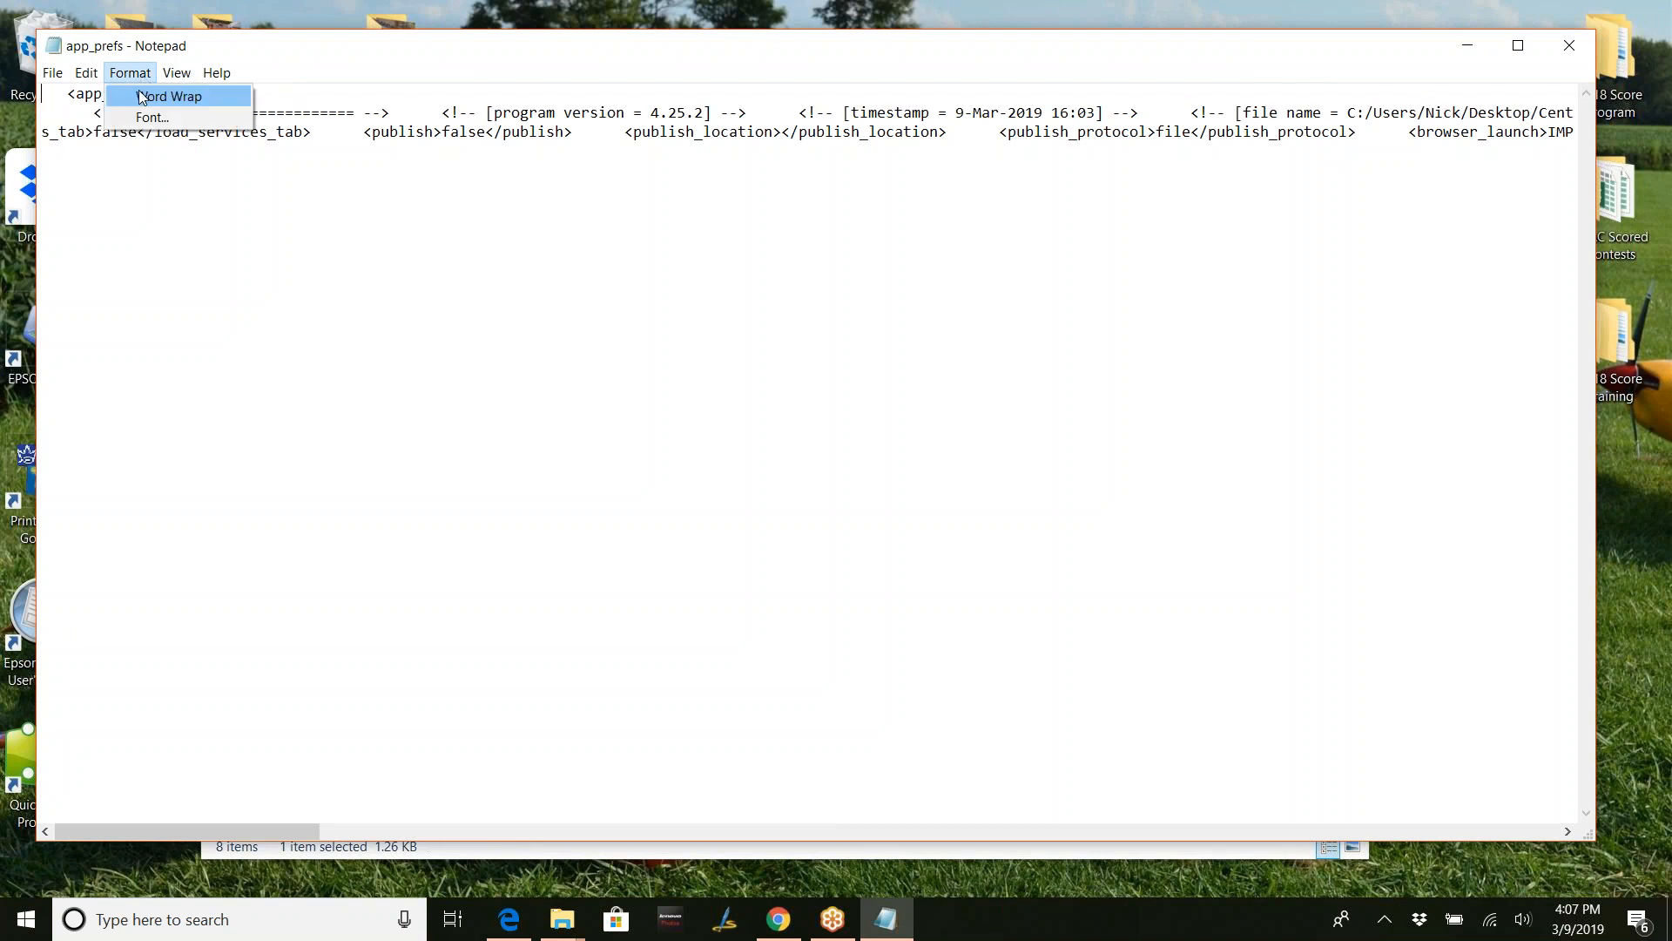
pyautogui.click(168, 96)
pyautogui.click(1470, 232)
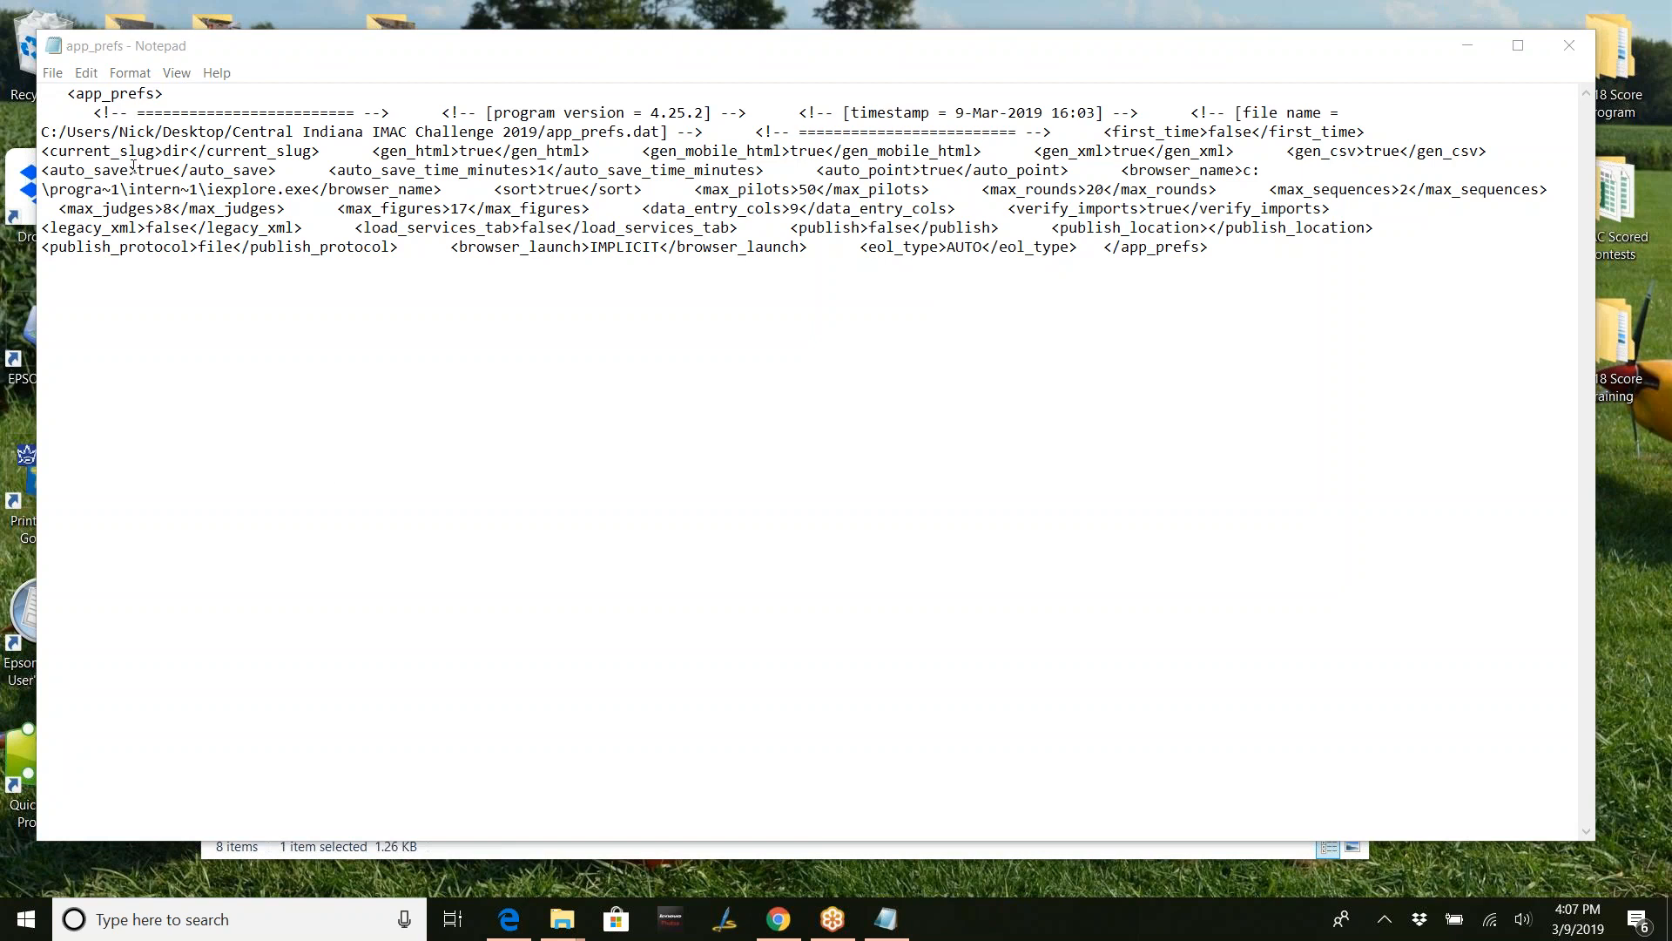
pyautogui.click(54, 170)
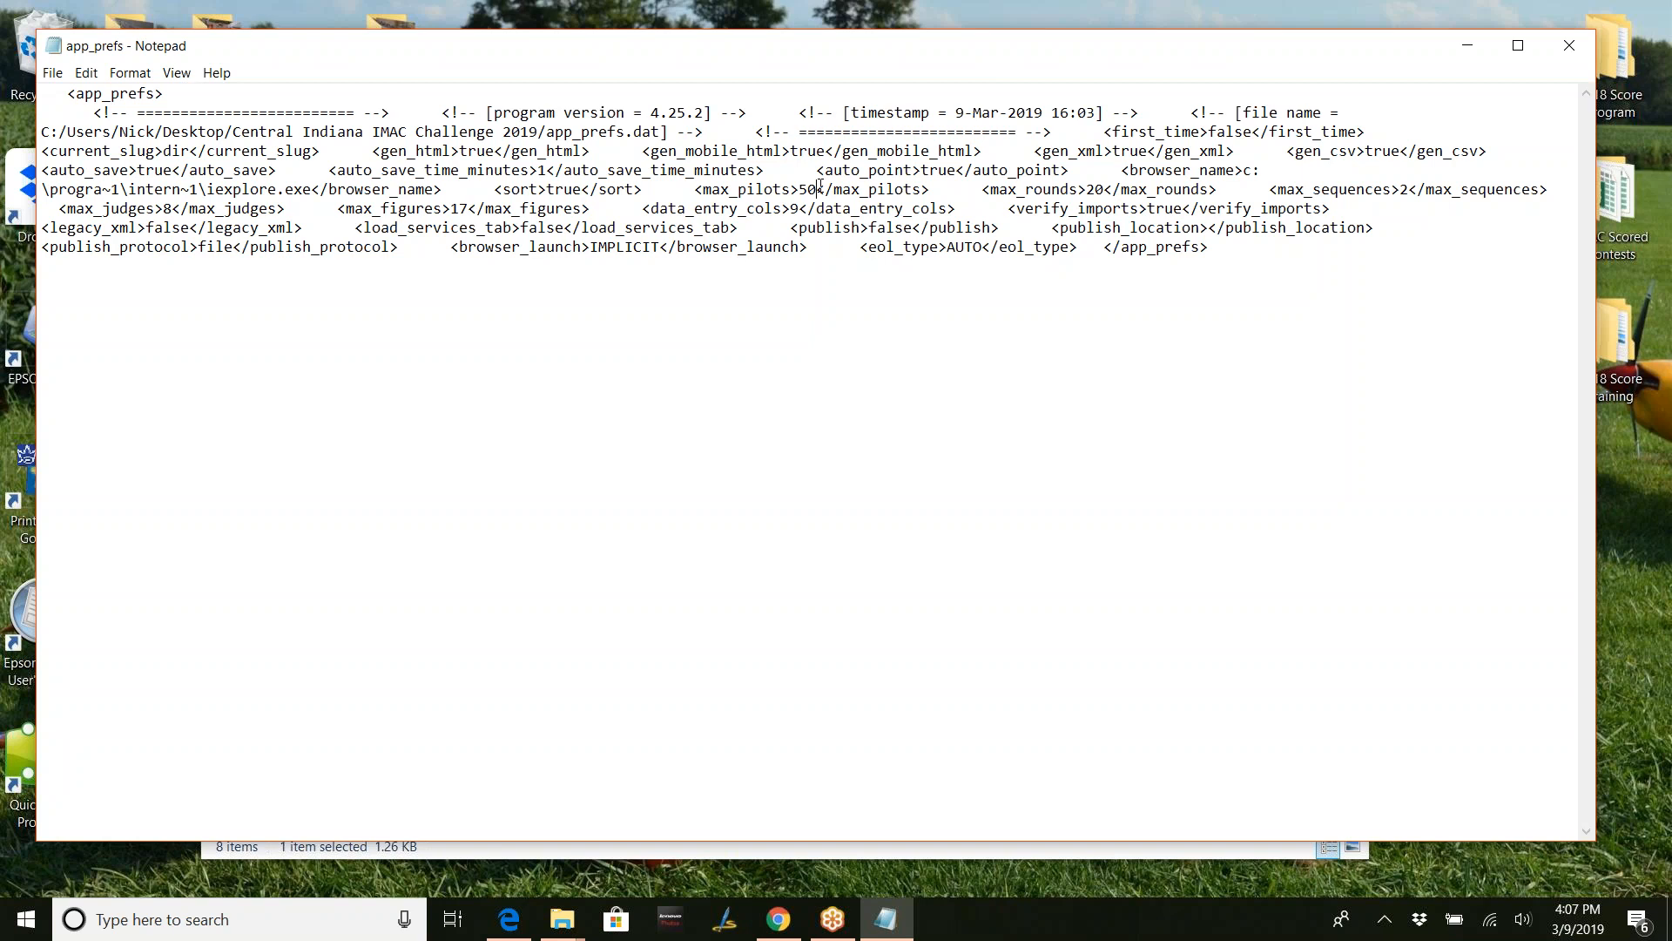
pyautogui.click(1108, 191)
pyautogui.click(461, 210)
pyautogui.click(1507, 230)
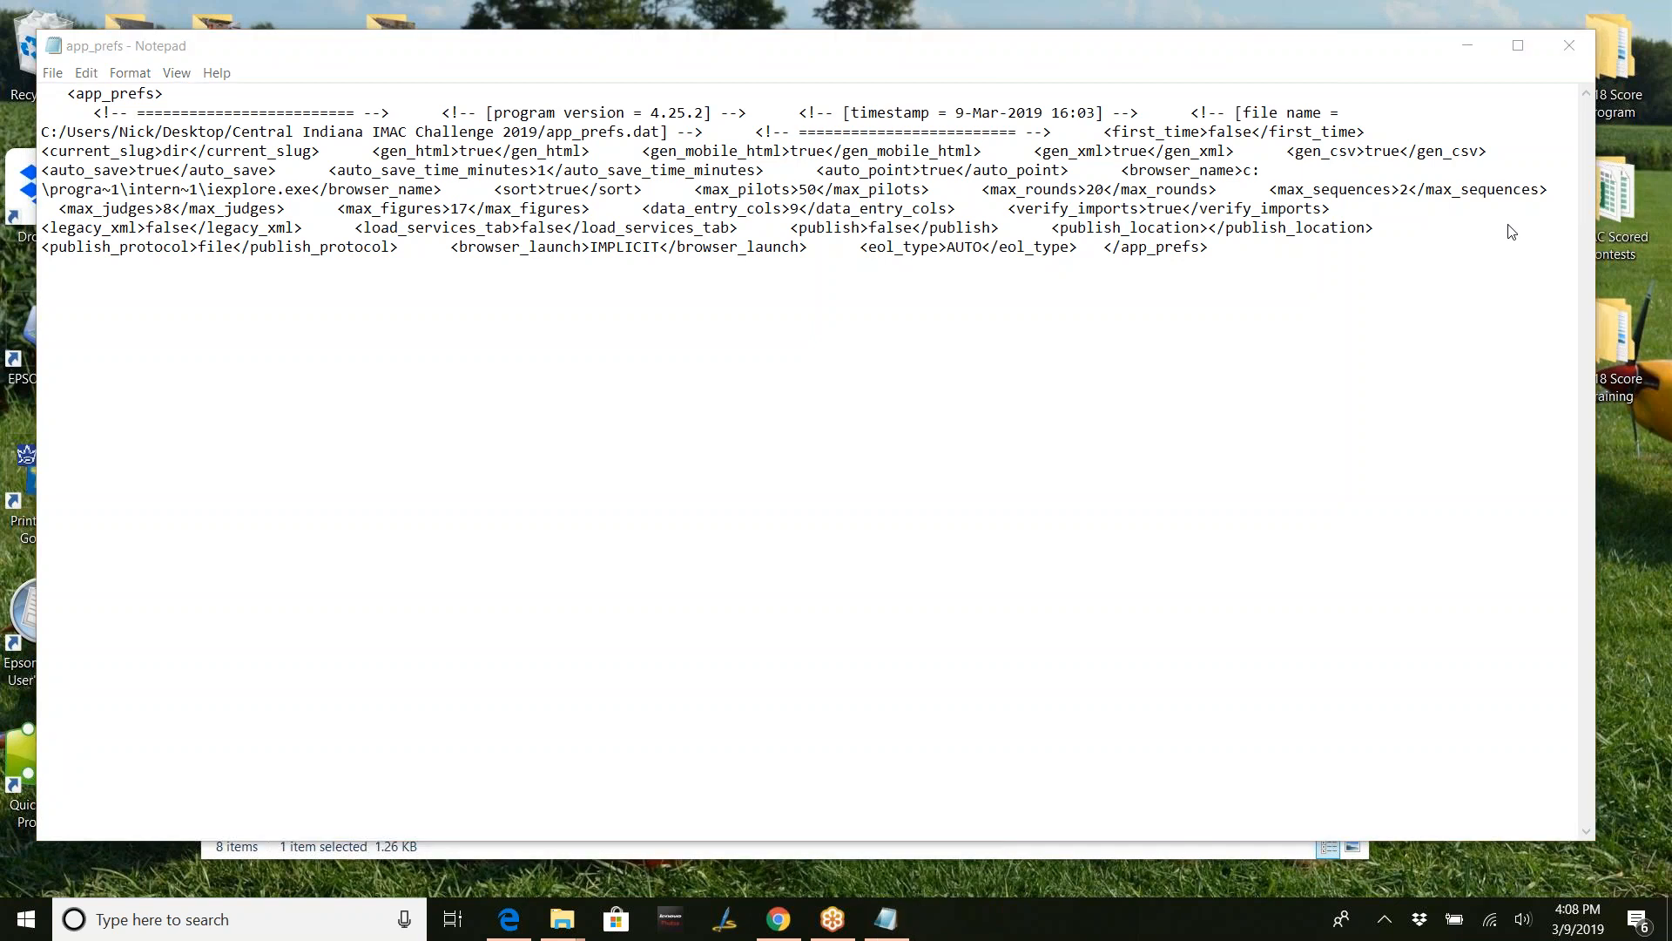